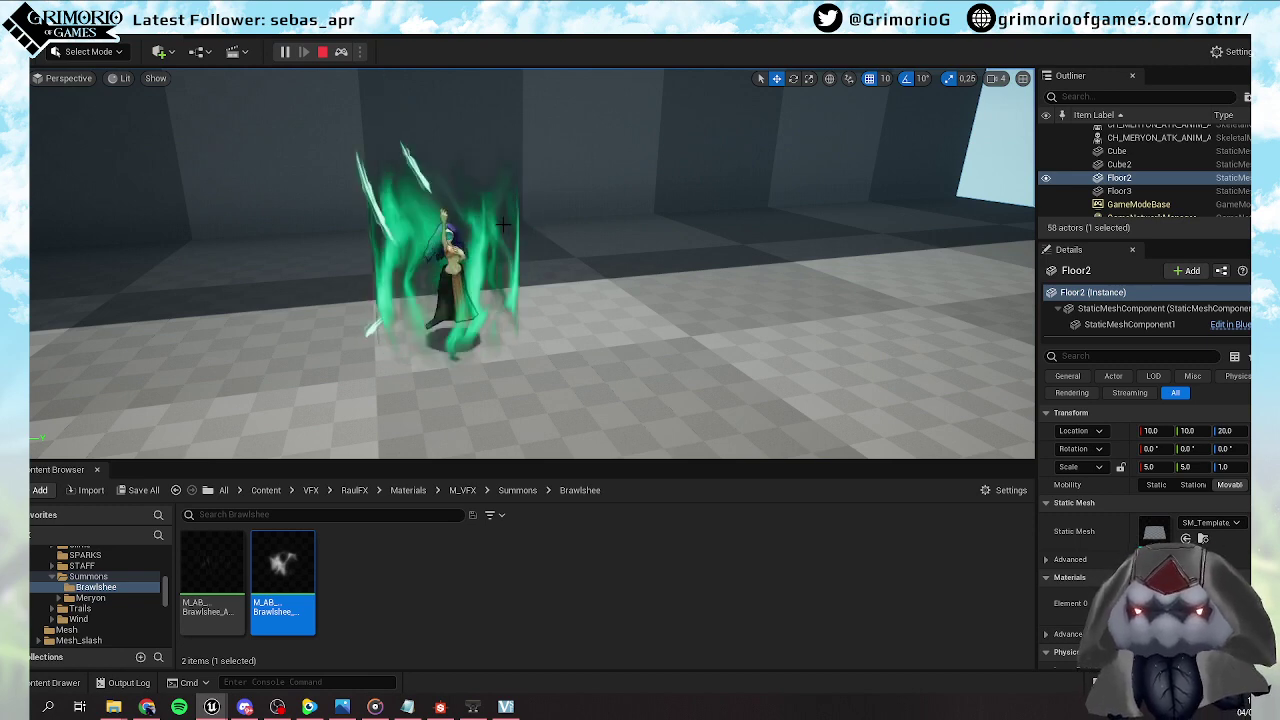
Examine the green aura and slash effect around the character in the full-screen viewport from several distances, and end the play session
right_drag(389, 248, 393, 249)
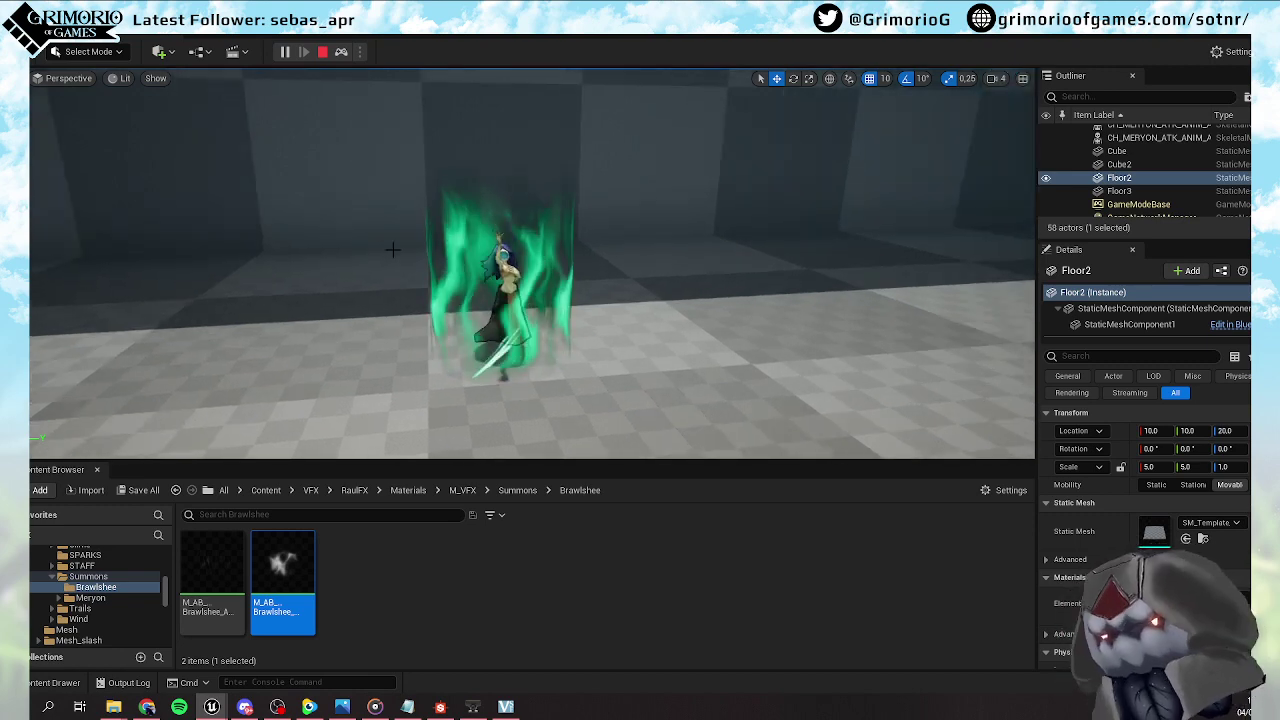
key(F11)
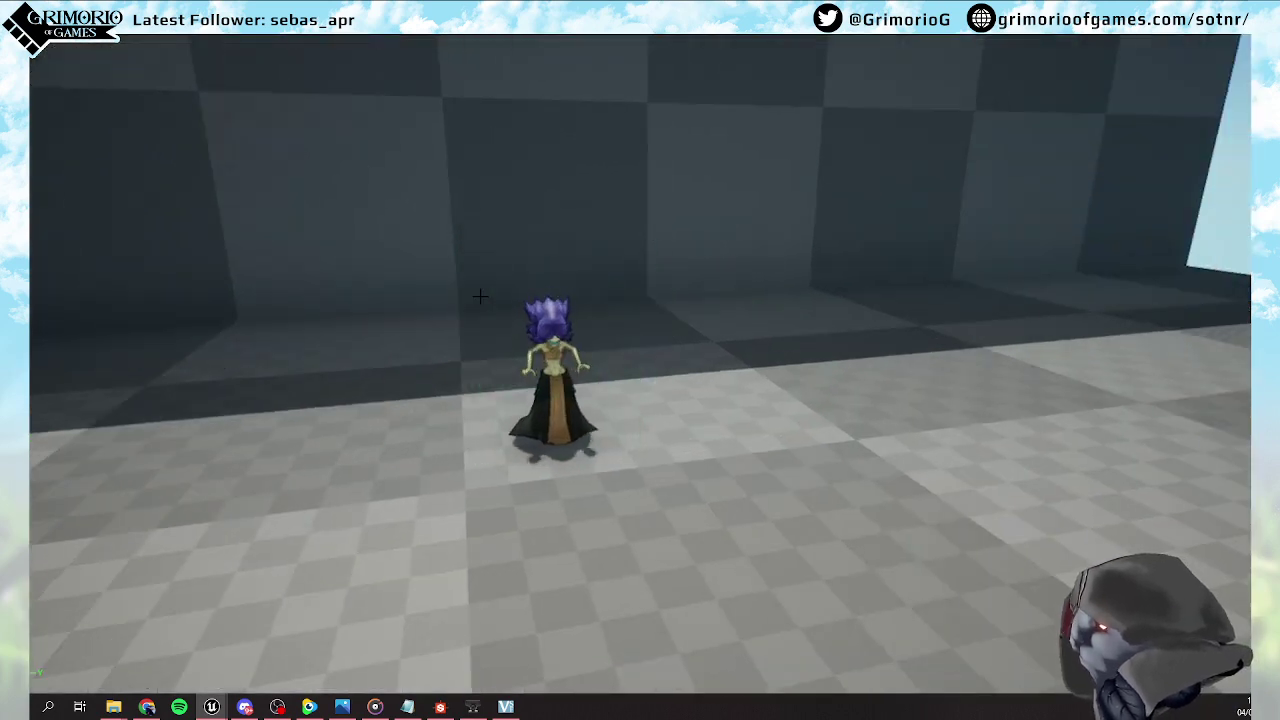
scroll(480, 296, up, 1)
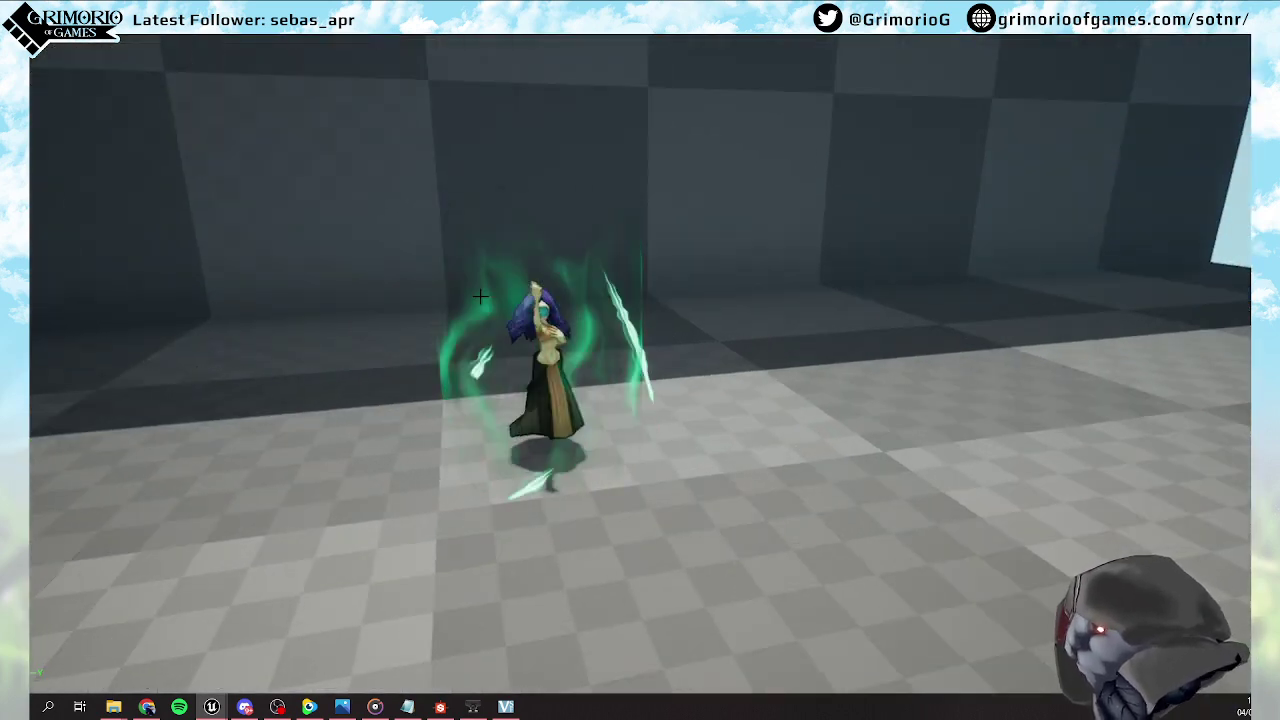
click(480, 296)
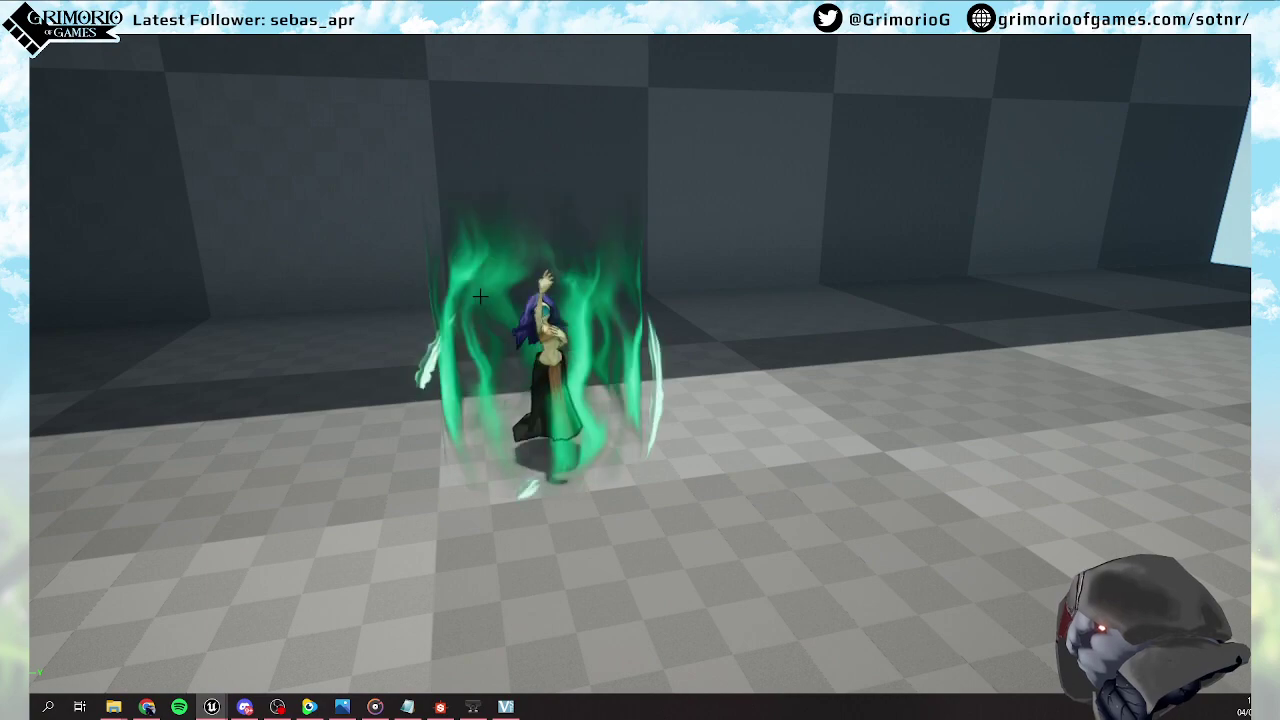
key(Escape)
mouse_move(480, 296)
right_down()
mouse_move(330, 340)
mouse_move(489, 296)
right_up()
key(w)
right_drag(742, 288, 906, 450)
key(w)
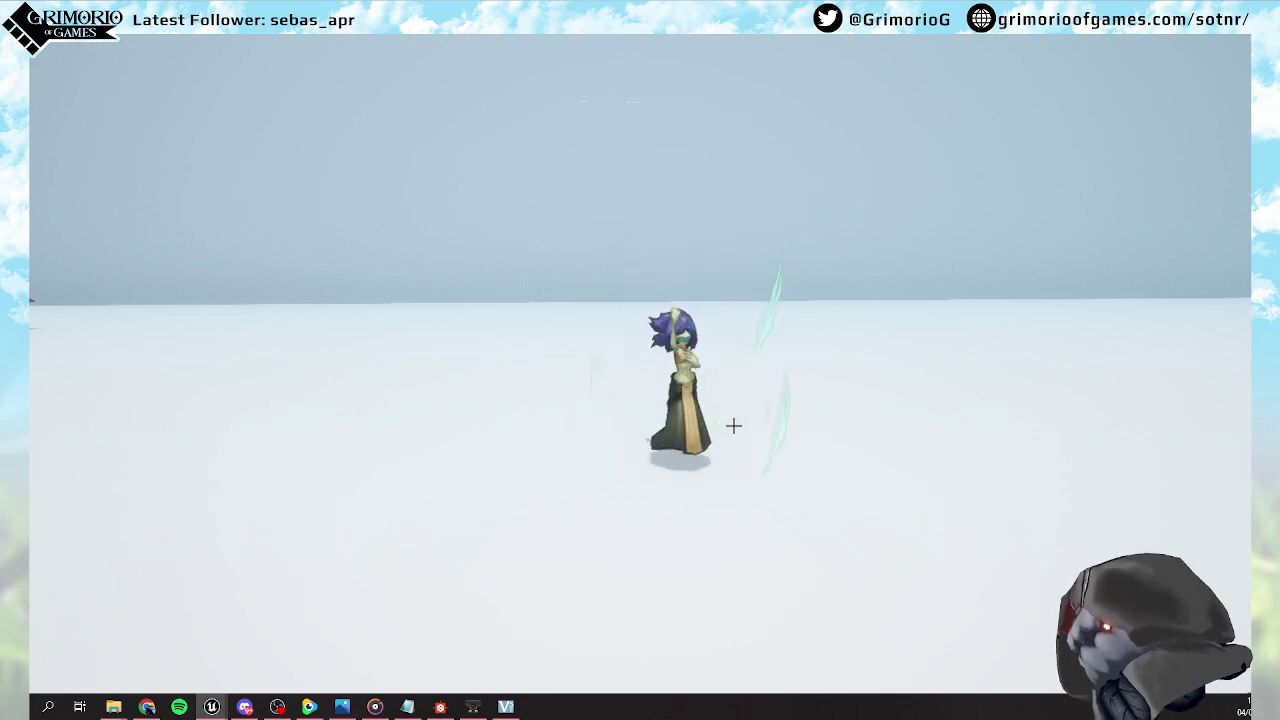
right_drag(734, 426, 322, 398)
scroll(651, 437, up, 4)
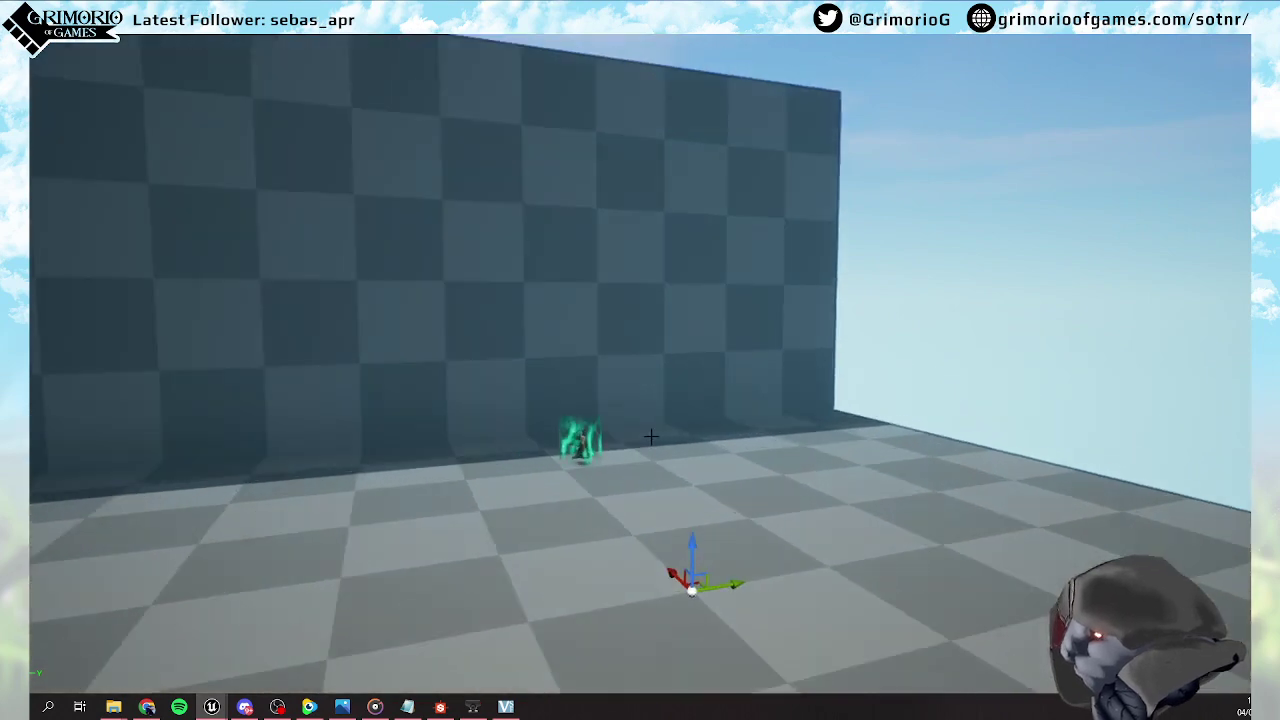
scroll(638, 447, up, 3)
right_drag(638, 447, 452, 603)
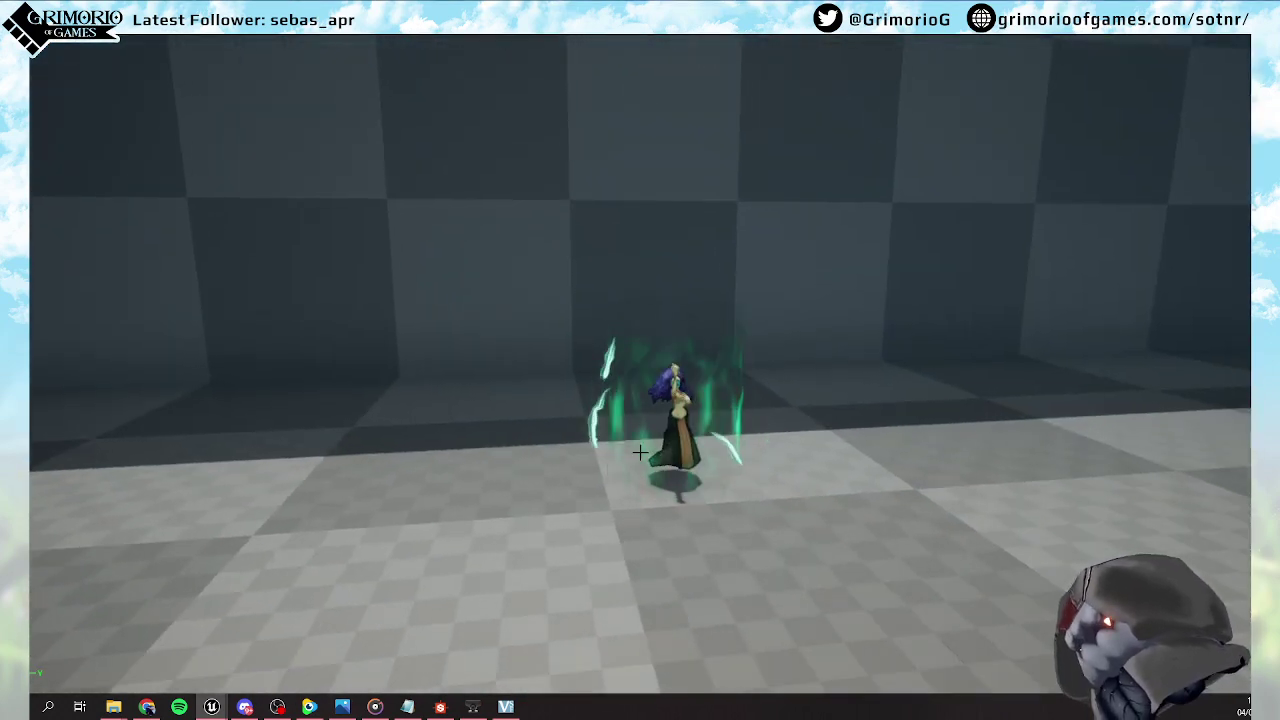
scroll(642, 448, up, 2)
key(Escape)
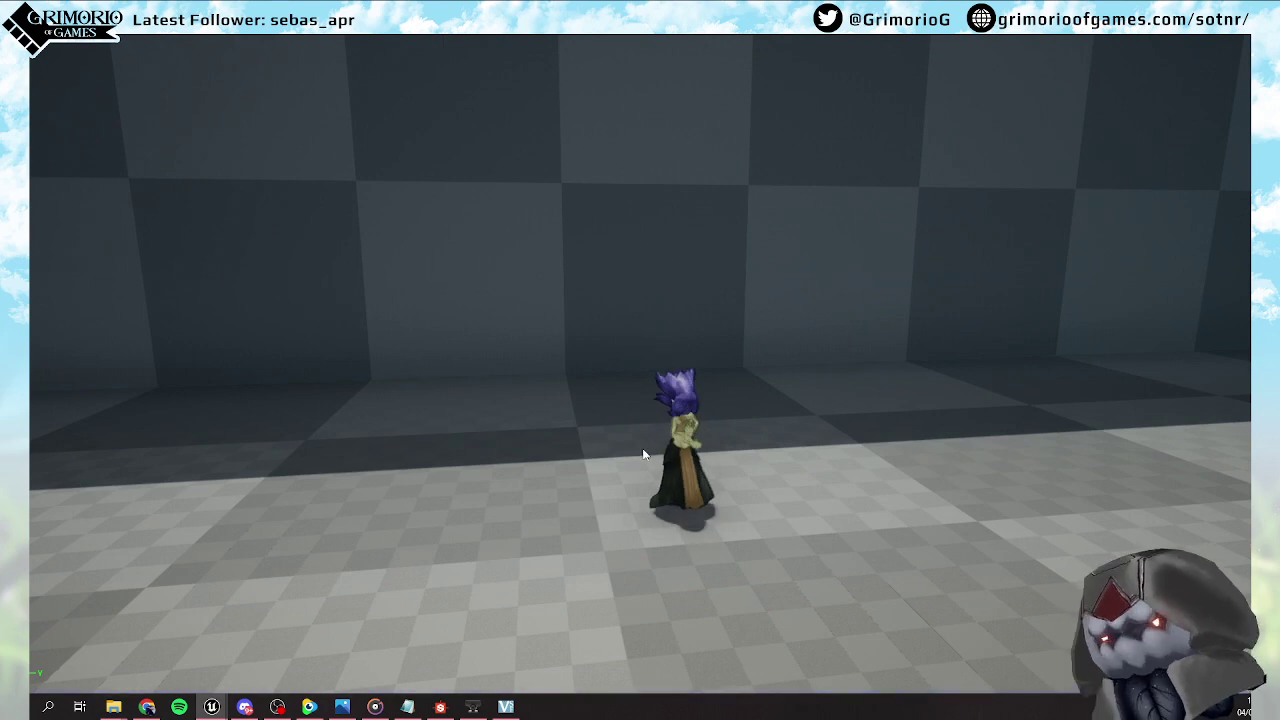
key(F11)
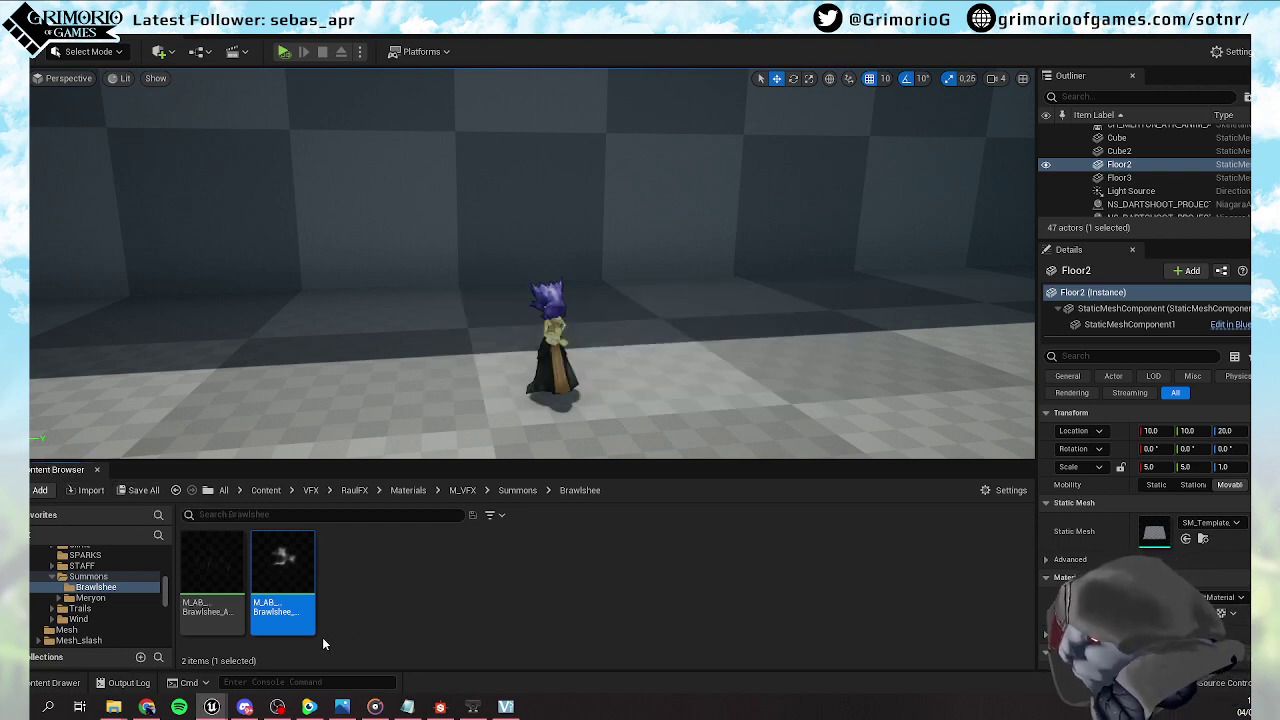
Switch to the NS_Brawlshee_DeathCry_01 Niagara system and add a Fountain emitter in the free area beside Fountain003
mouse_move(229, 706)
click(279, 643)
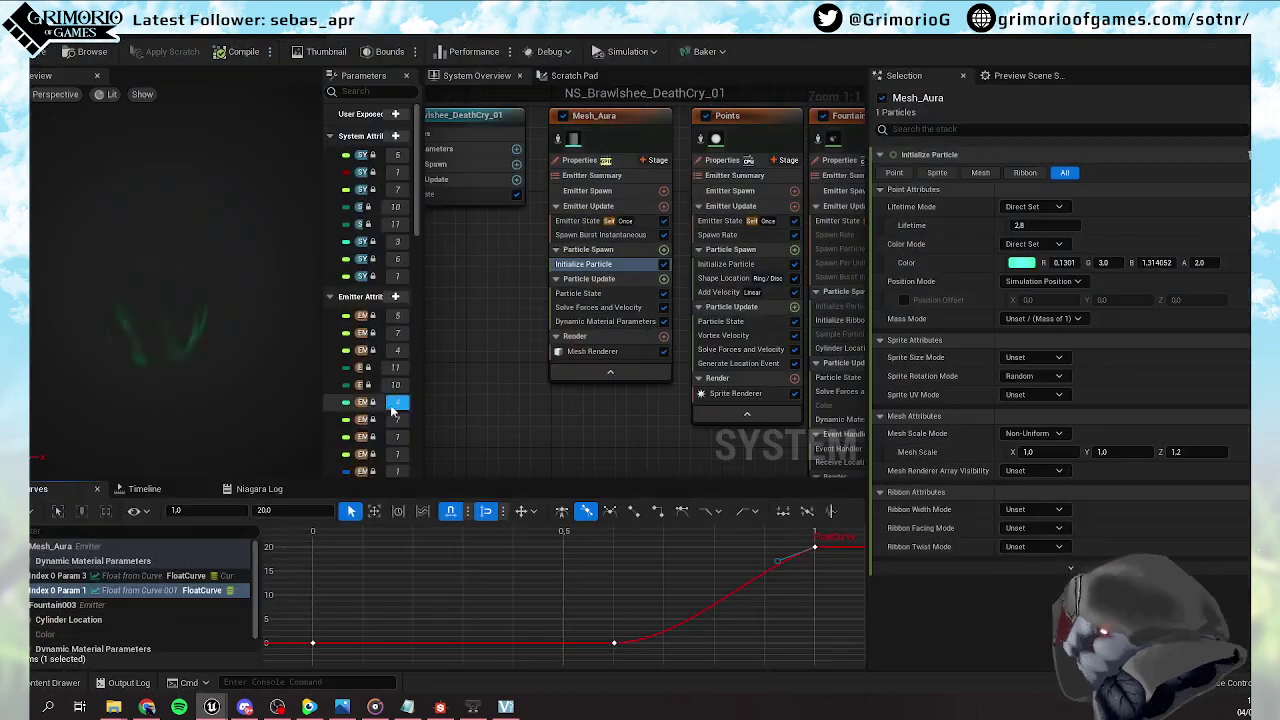
scroll(522, 408, down, 3)
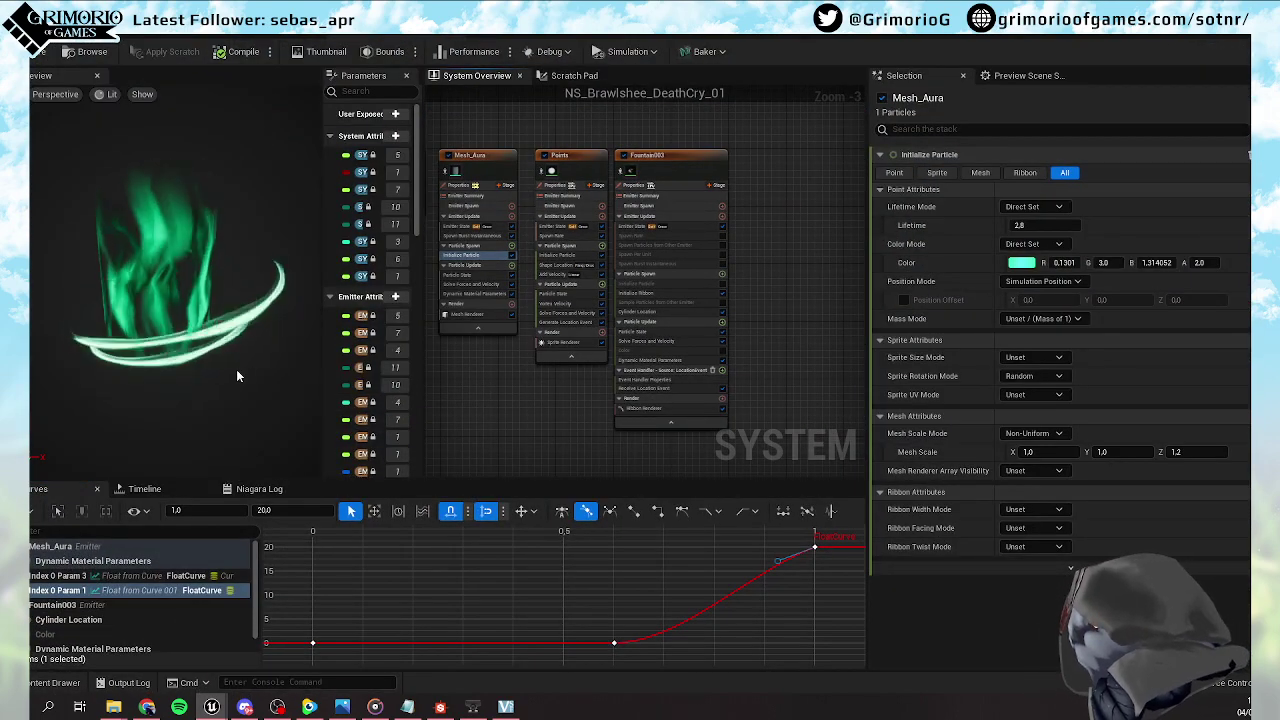
right_drag(800, 242, 702, 267)
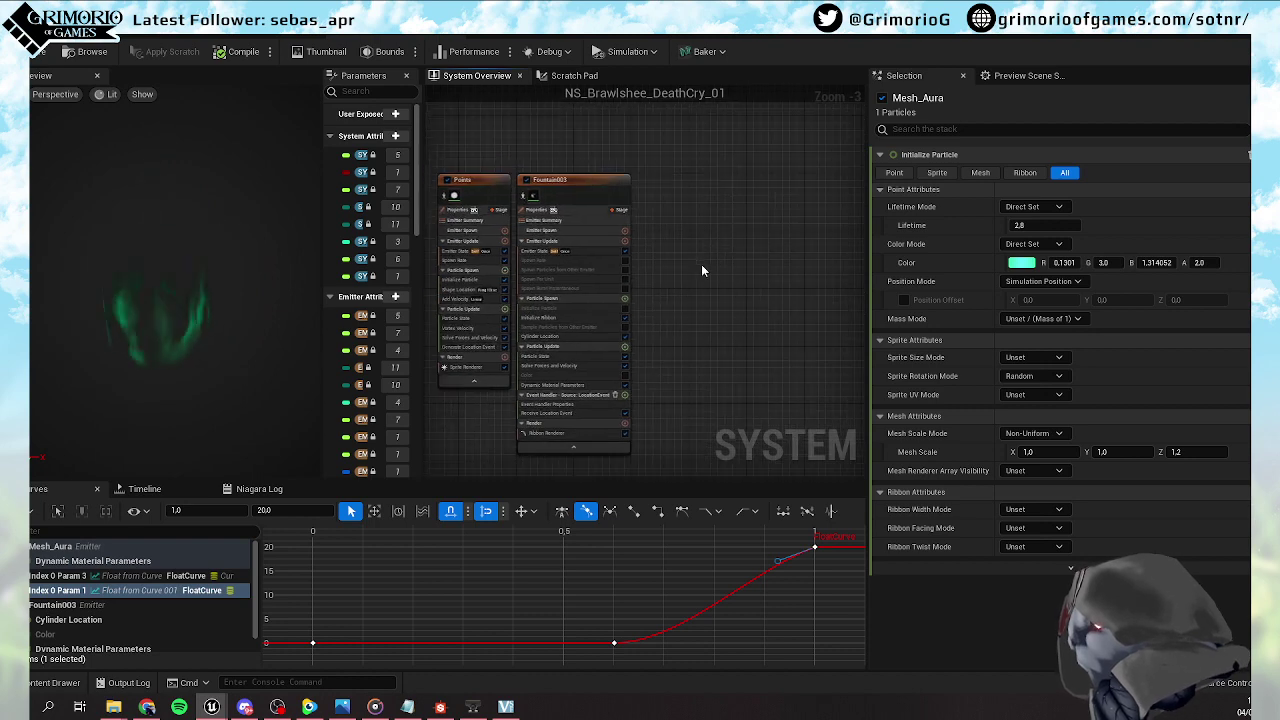
right_click(680, 210)
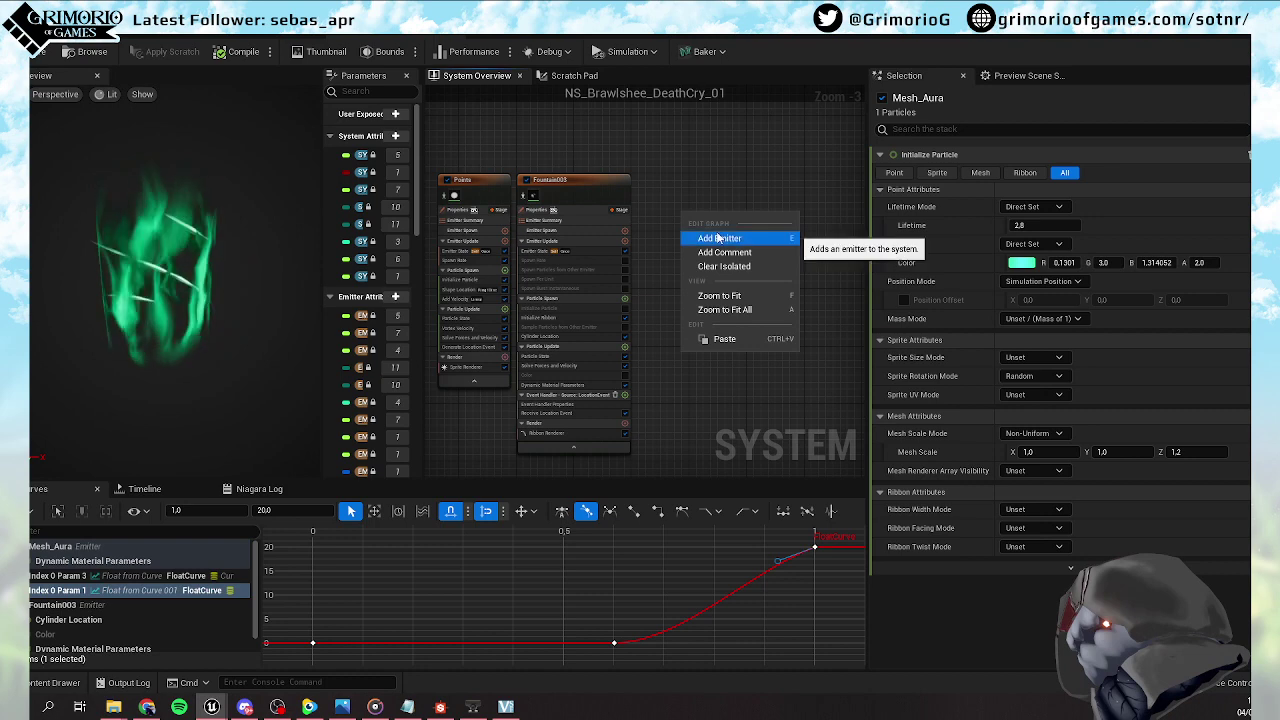
click(716, 236)
double_click(755, 435)
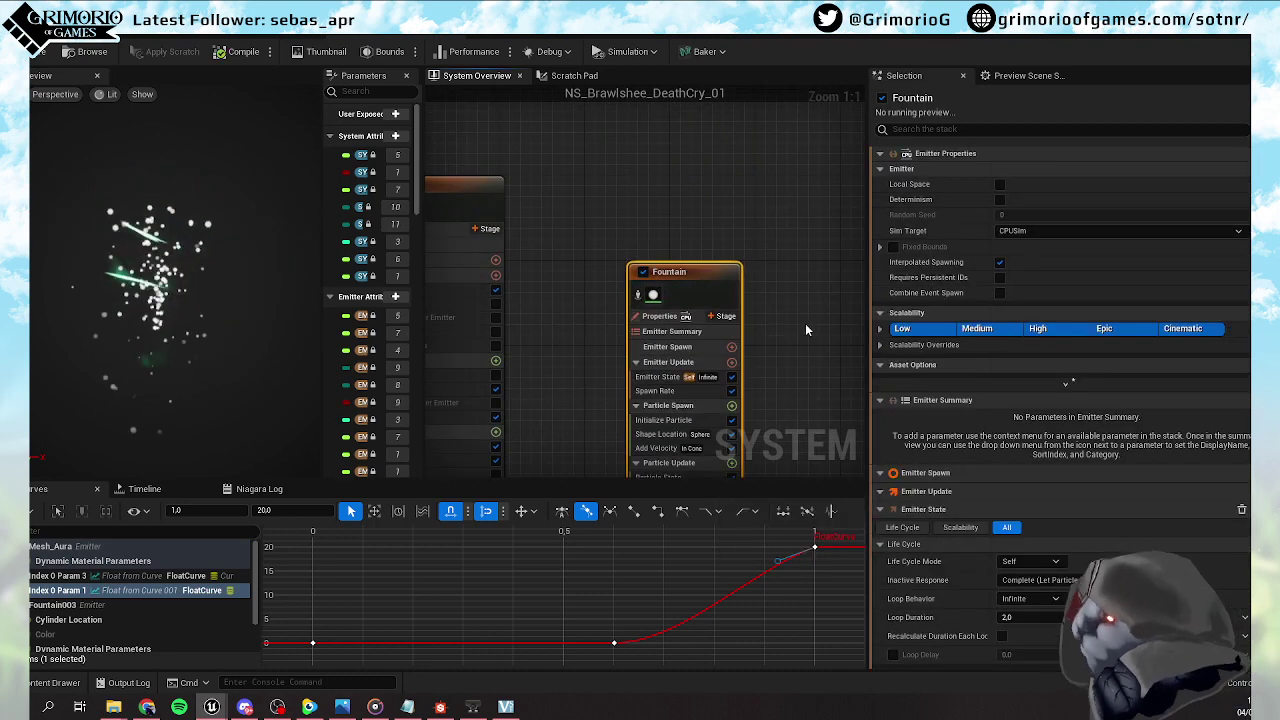
Check the Bawlshee_Ref_01.png reference, rename the new Fountain emitter as Sparks_01 and place it beside Fountain003
drag(701, 285, 593, 211)
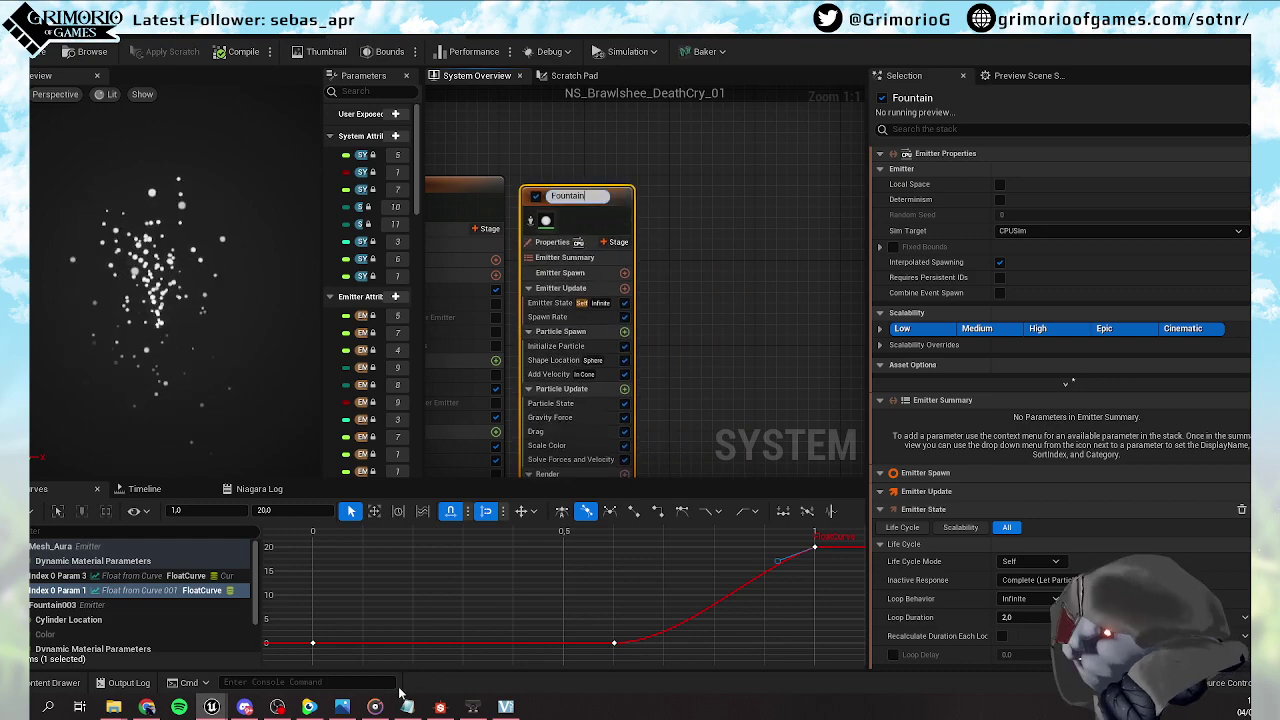
click(342, 707)
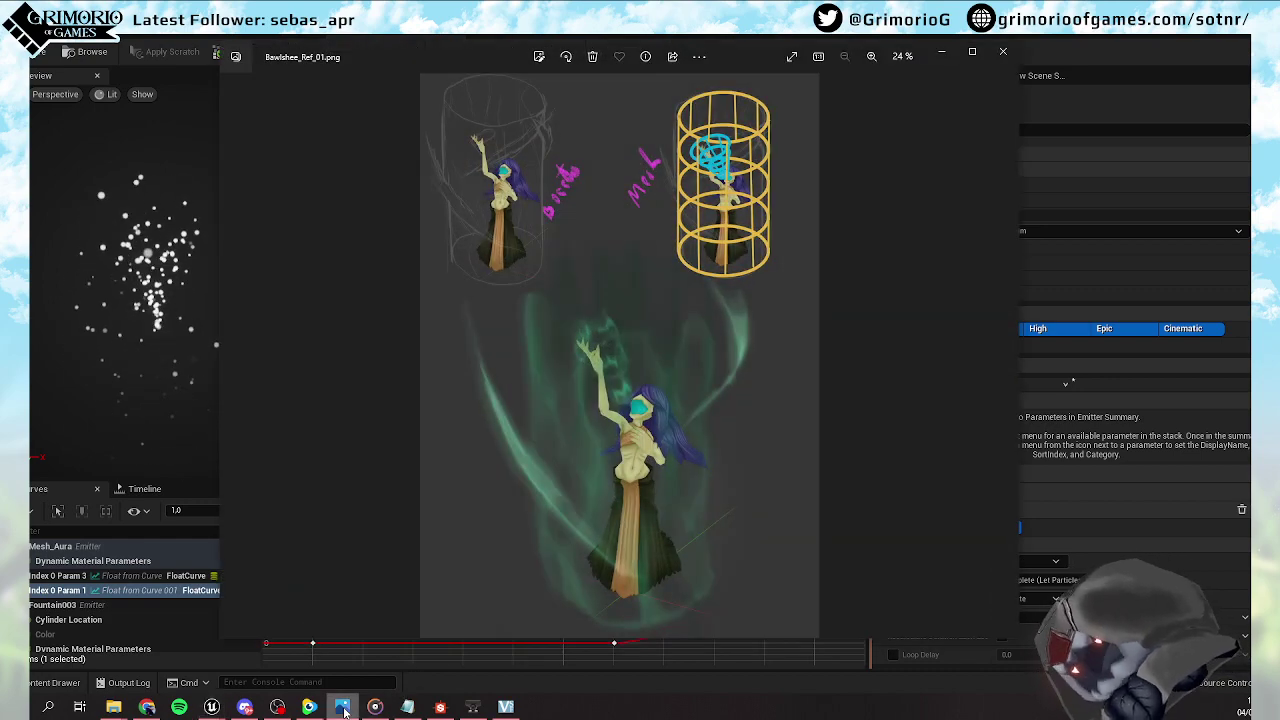
click(342, 707)
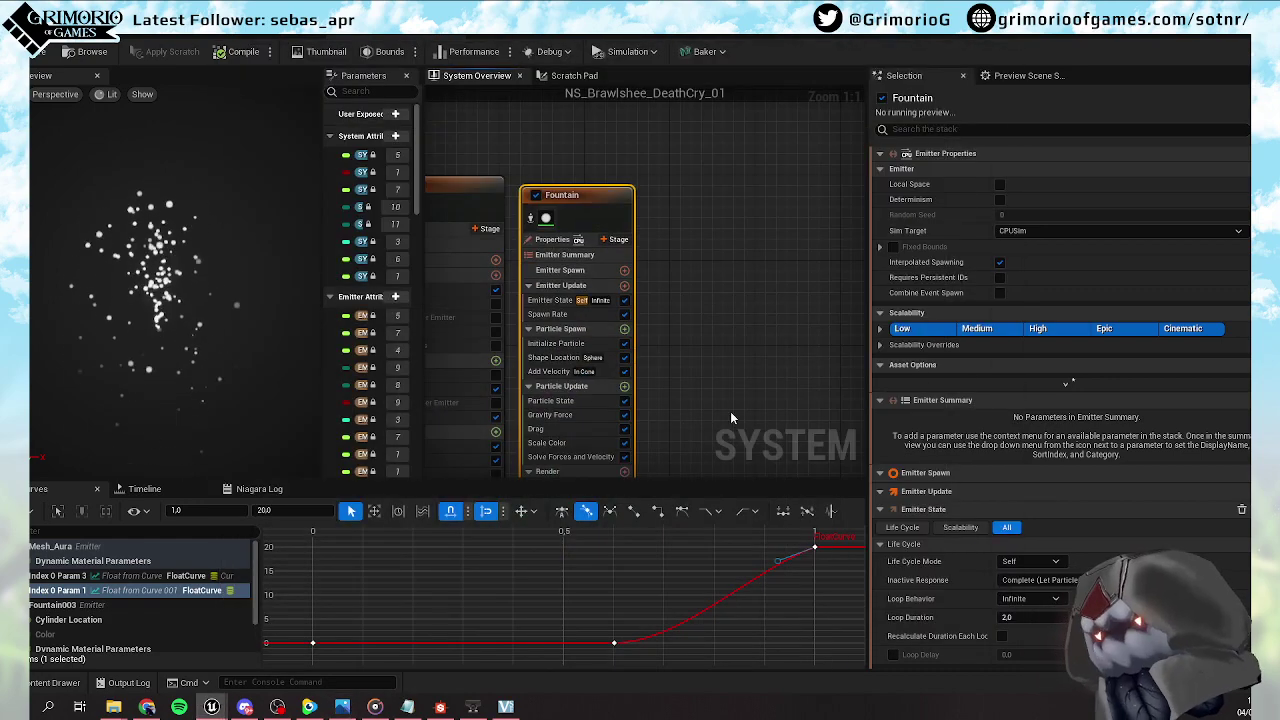
drag(589, 199, 589, 179)
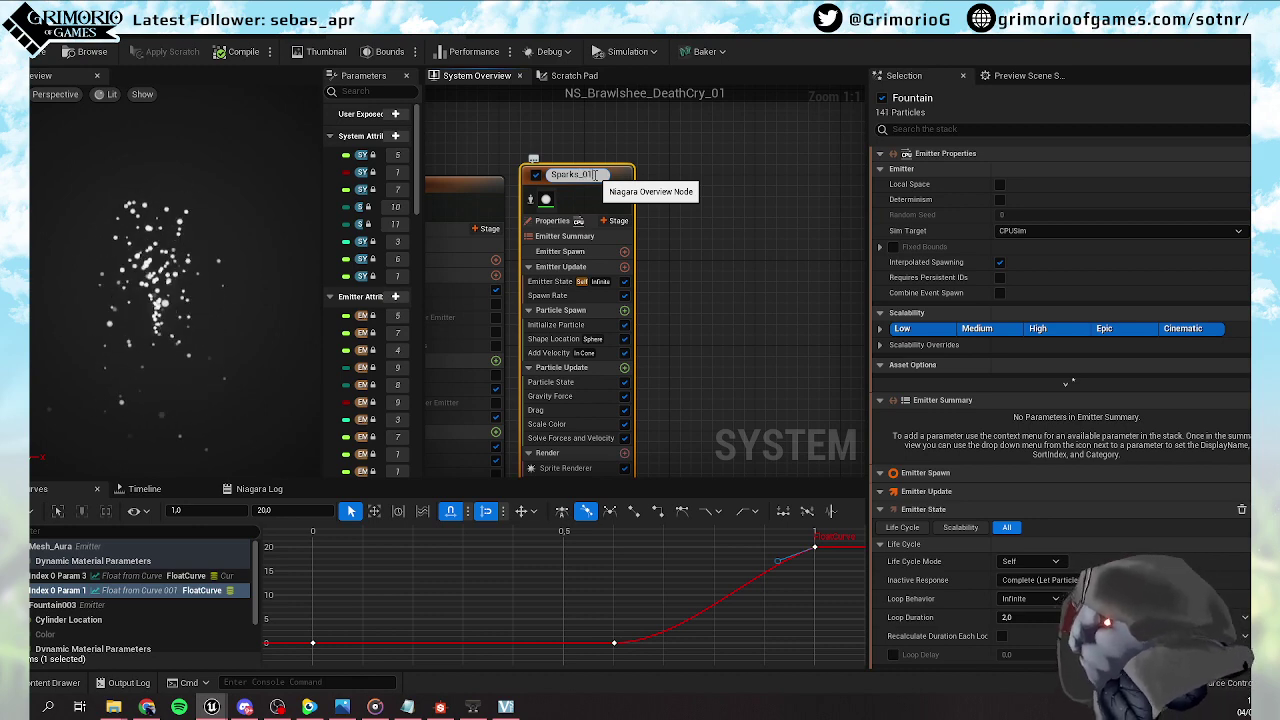
key(Return)
right_drag(588, 176, 650, 196)
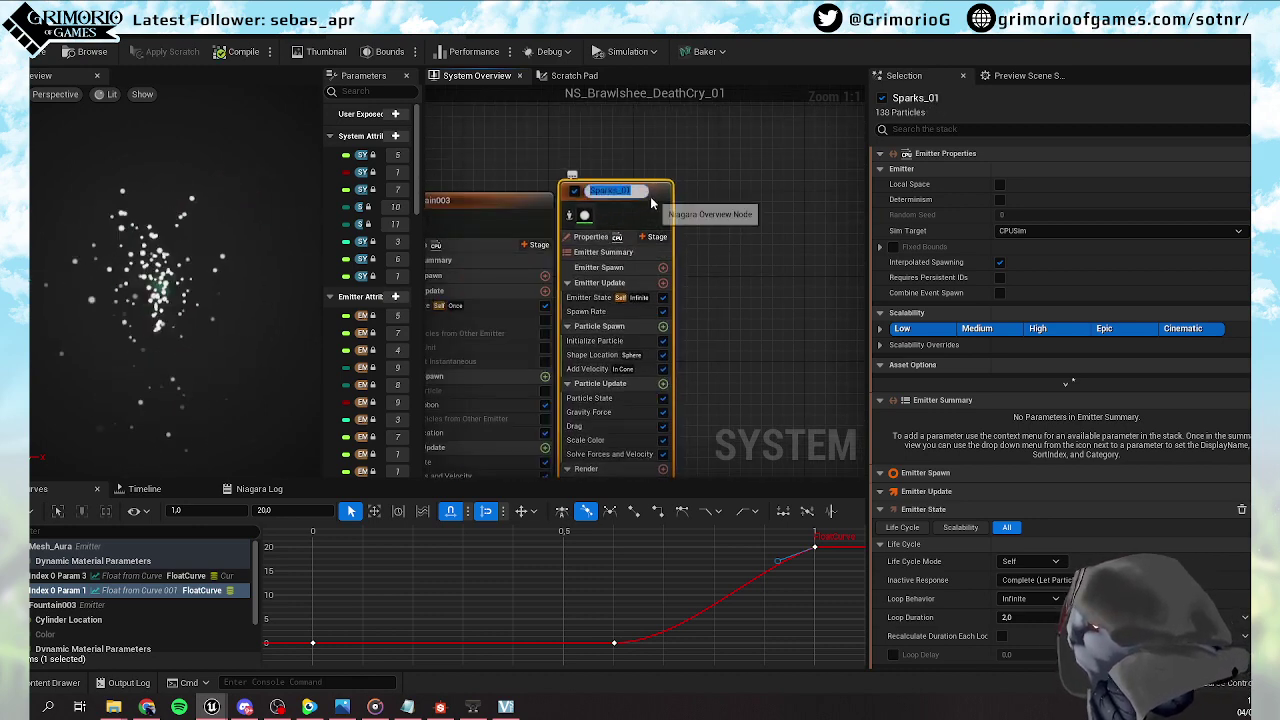
drag(650, 196, 662, 219)
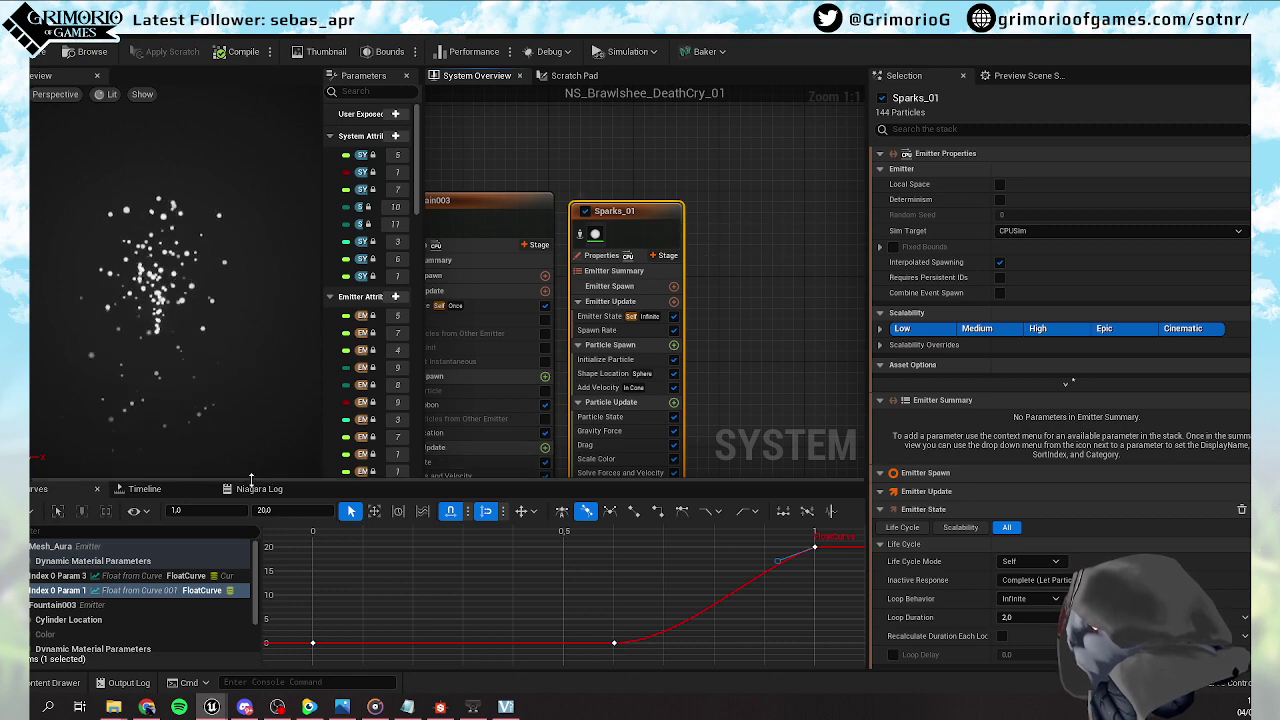
Show the system's timeline and set the Loop Behavior in the Sparks_01 Emitter State to Once
click(142, 489)
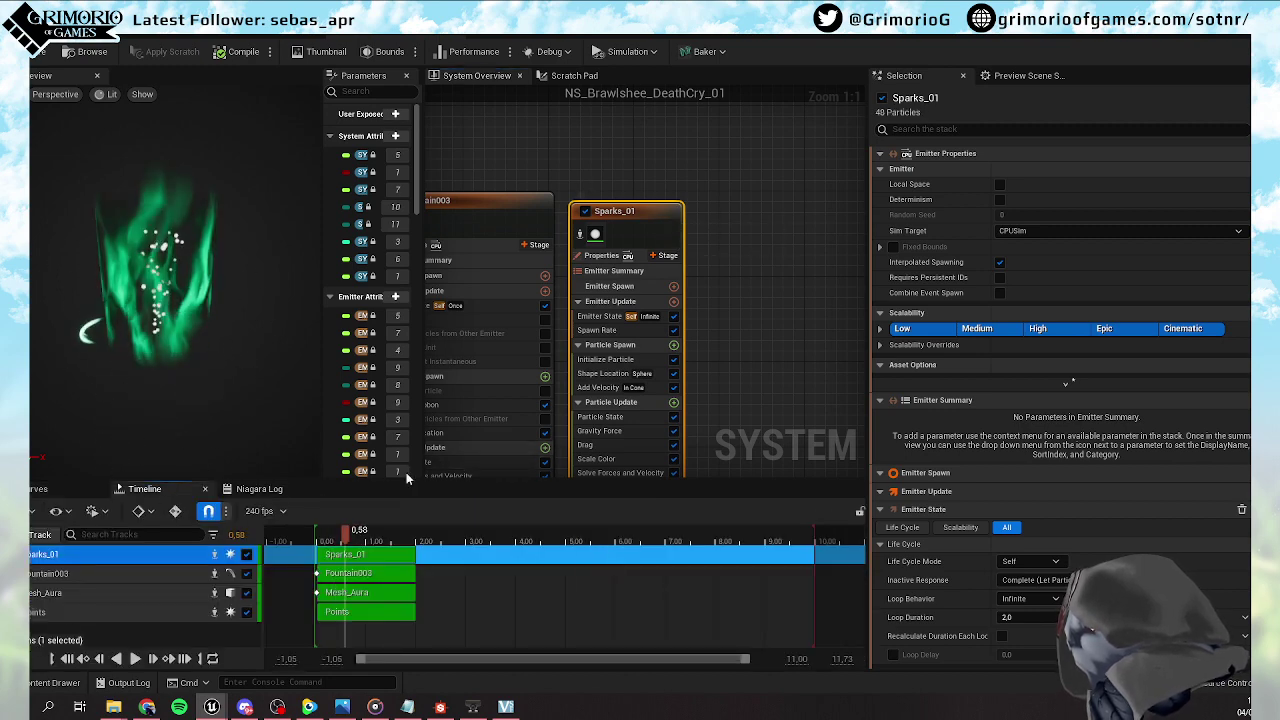
click(605, 316)
click(1032, 244)
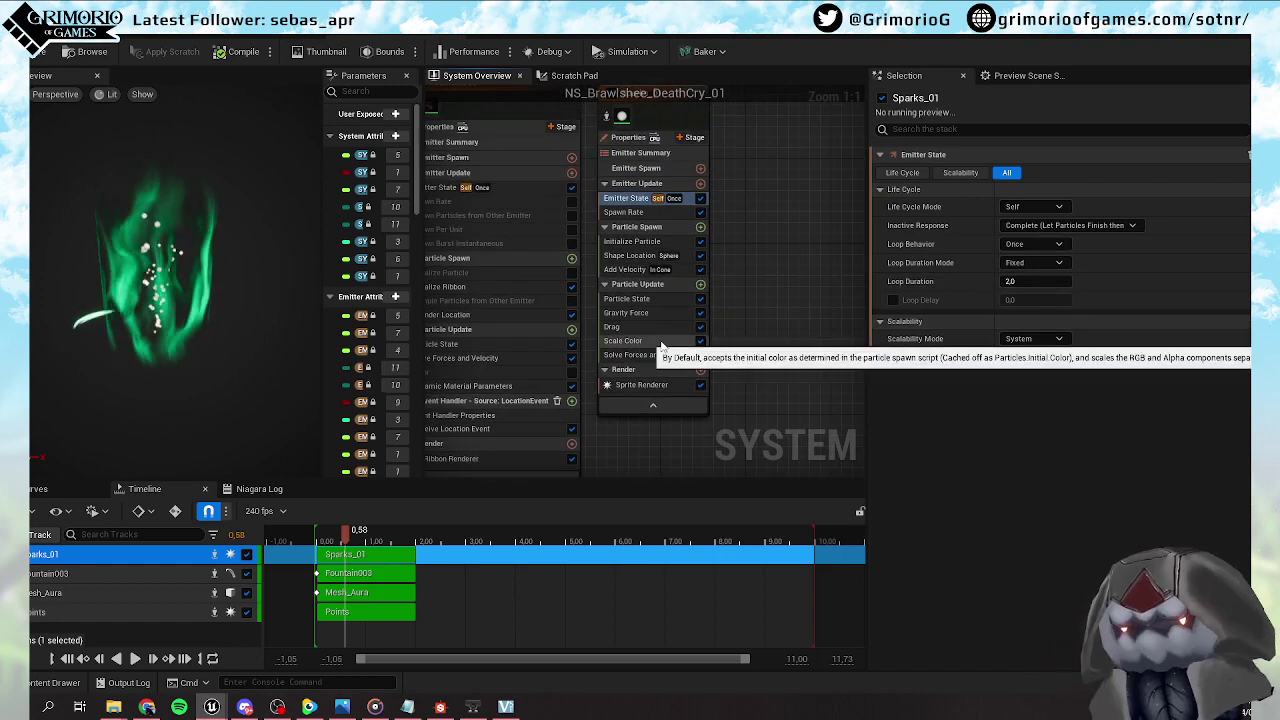
Delete the Scale Color, Drag and Gravity Force modules from the Sparks_01 Particle Update group
click(659, 343)
key(Delete)
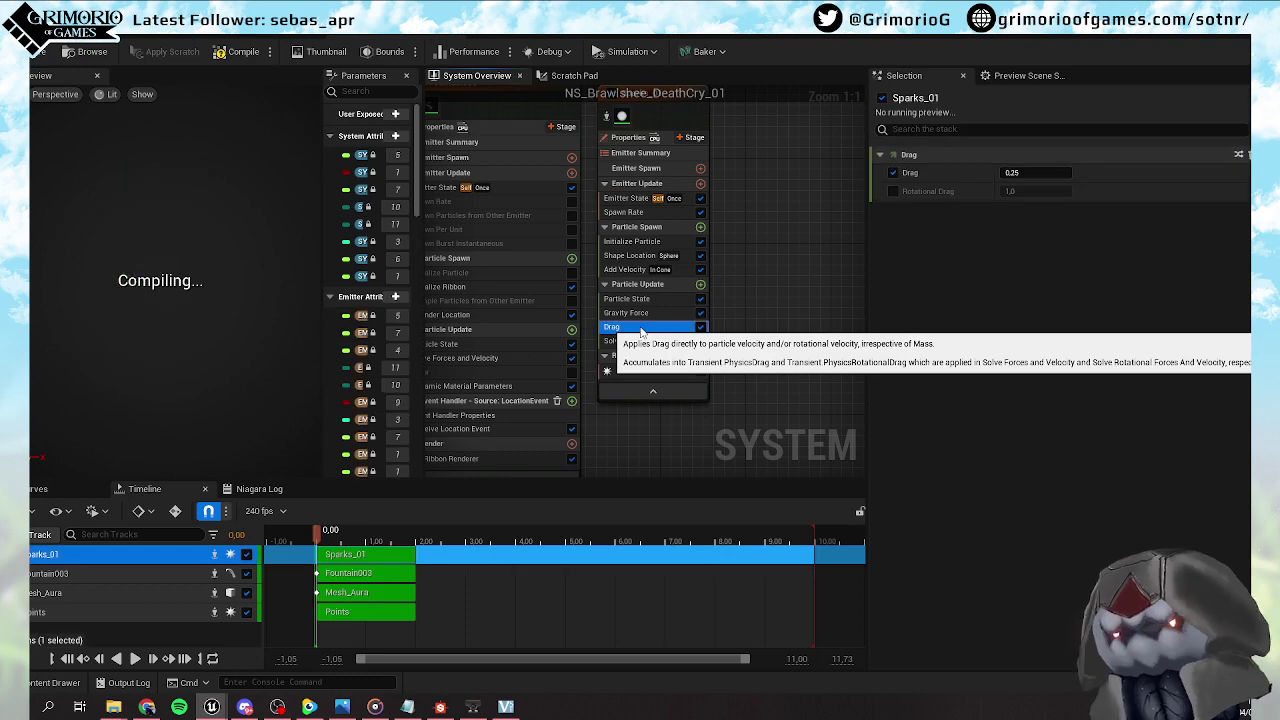
click(641, 327)
key(Delete)
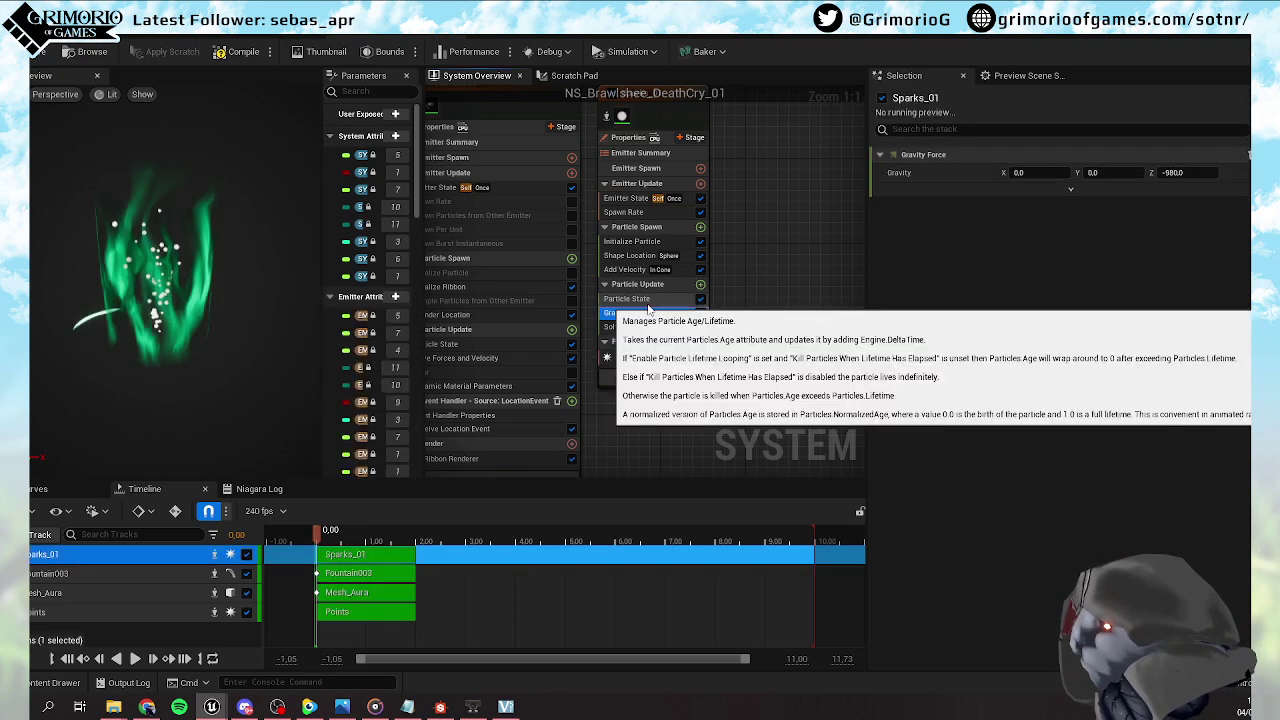
key(Delete)
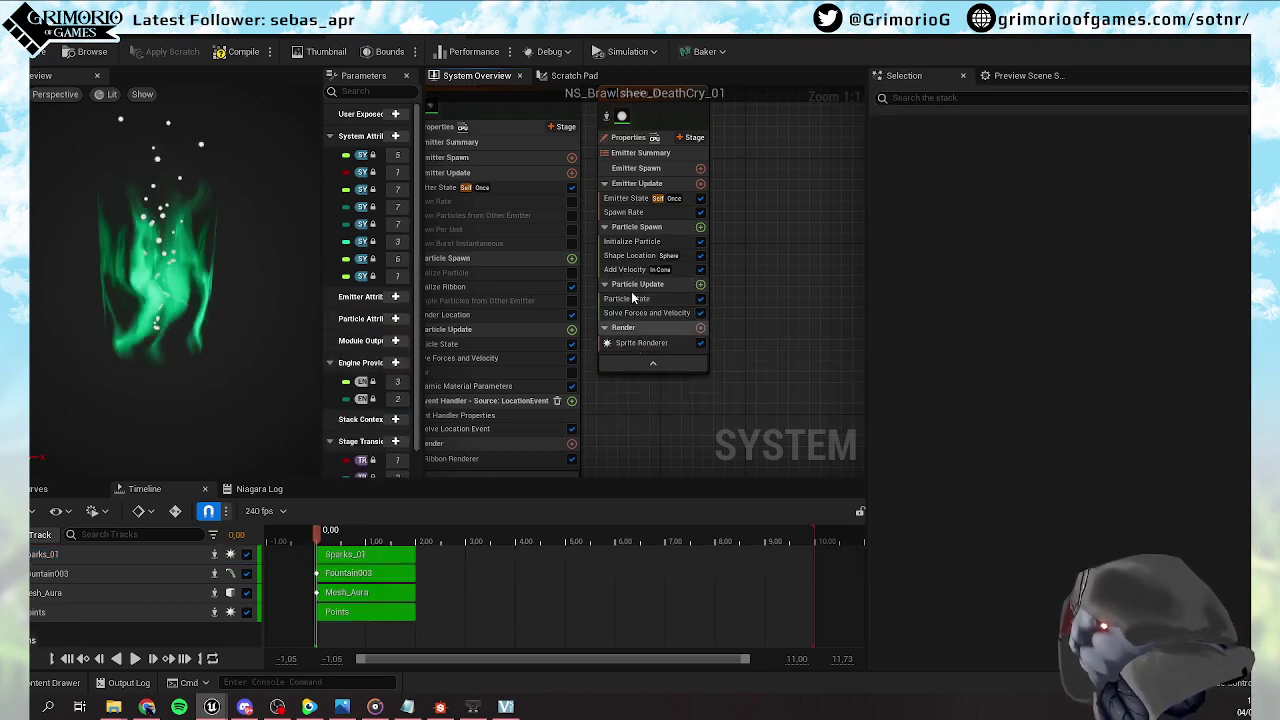
Set the Sparks_01 Shape Location primitive to Cylinder and disable the Add Velocity module
click(632, 255)
click(1041, 206)
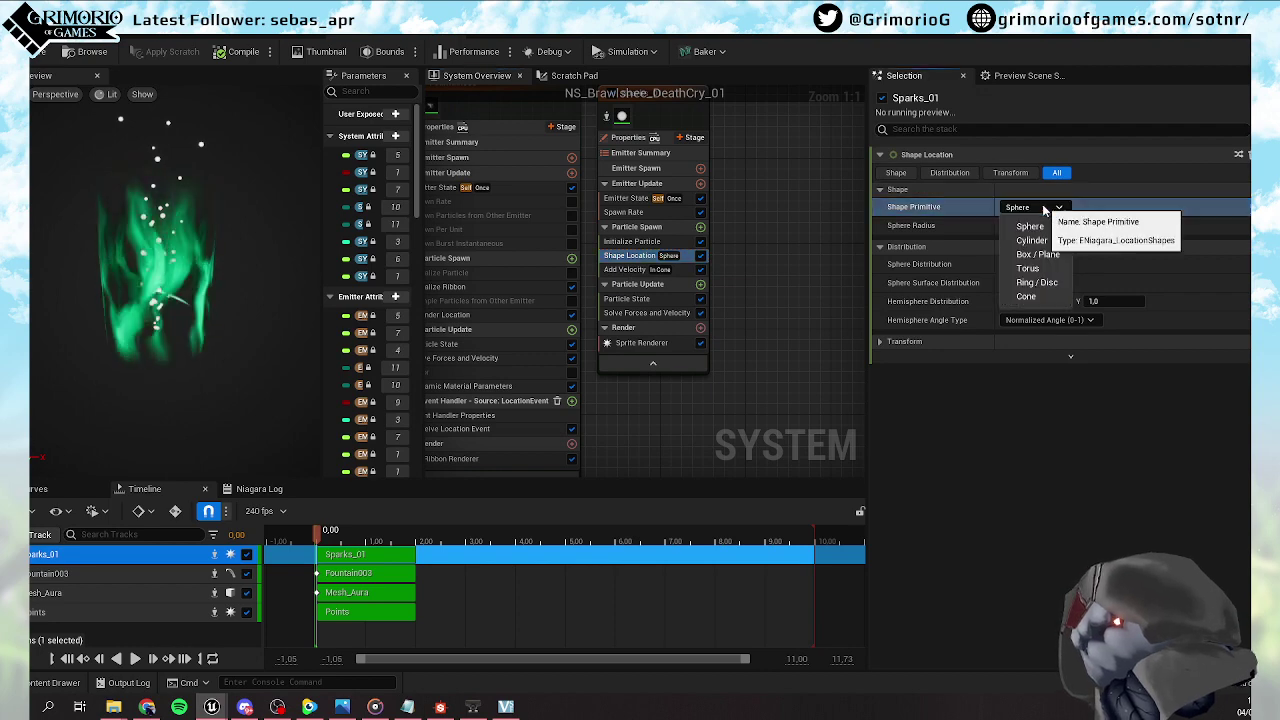
click(1046, 241)
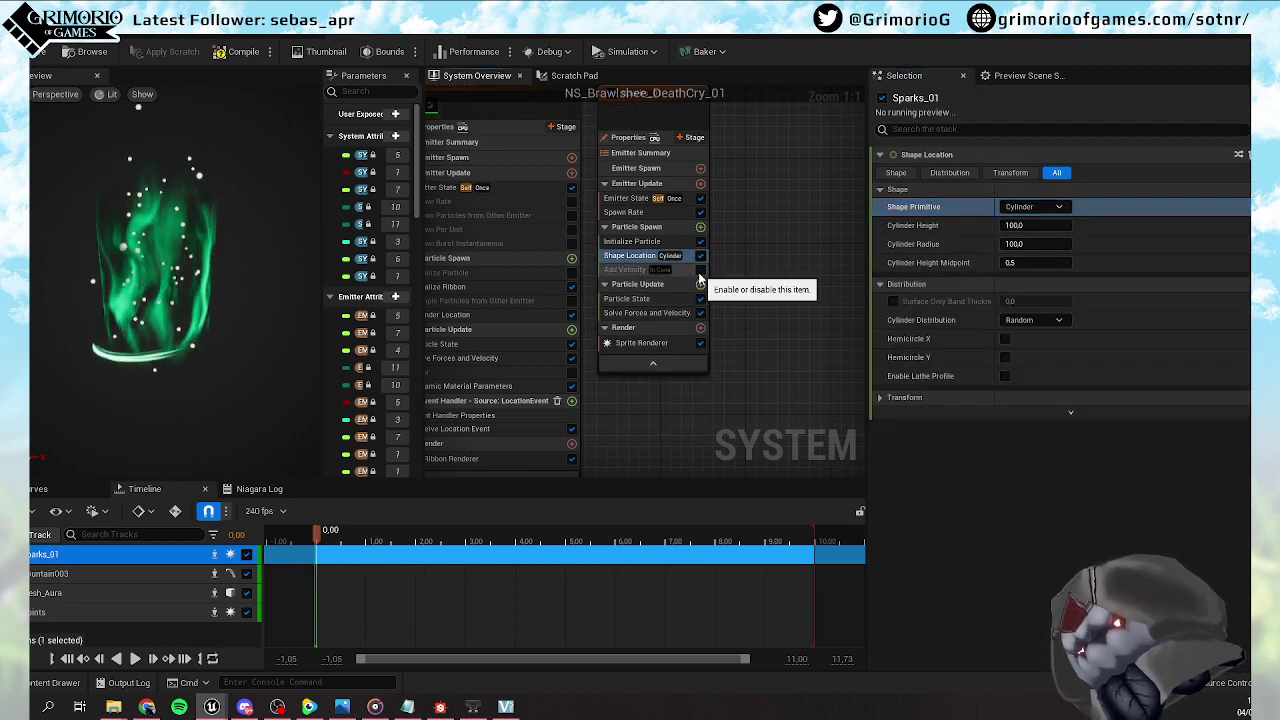
click(700, 270)
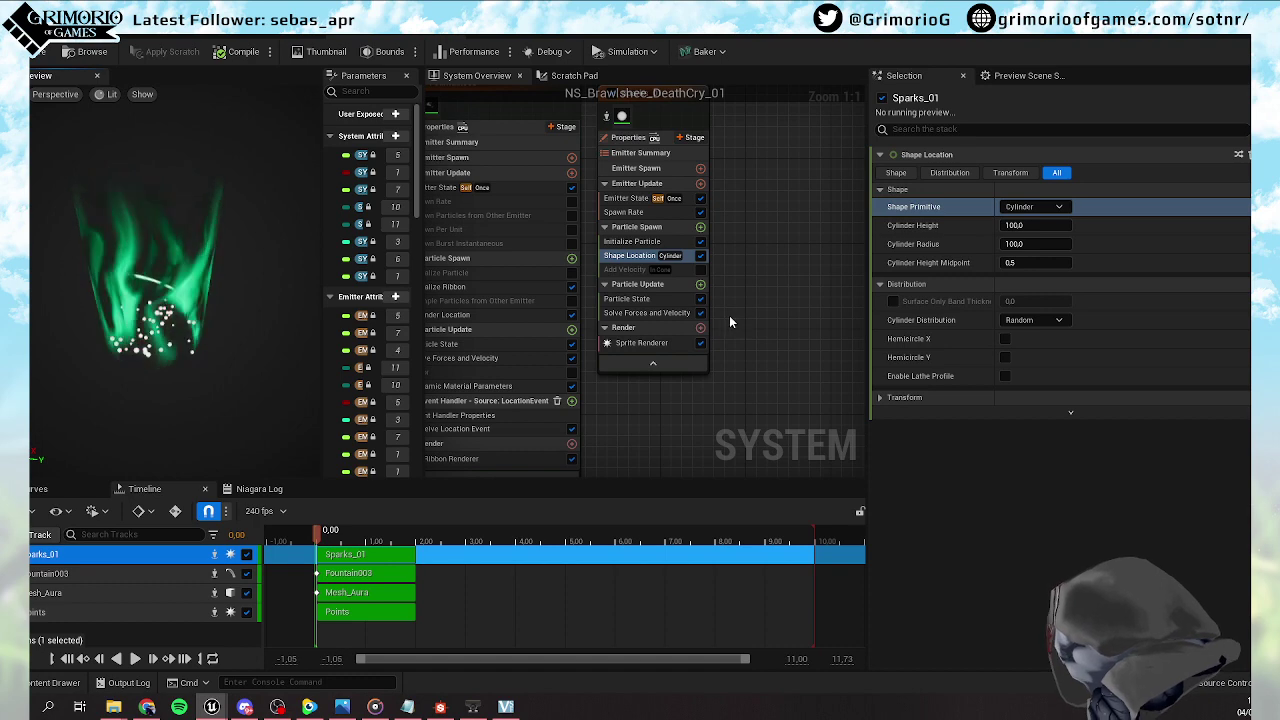
Search for "dark spark" and assign the MI_Dark_Spark_ADD_01 material to the Sparks_01 Sprite Renderer
click(641, 343)
click(1070, 190)
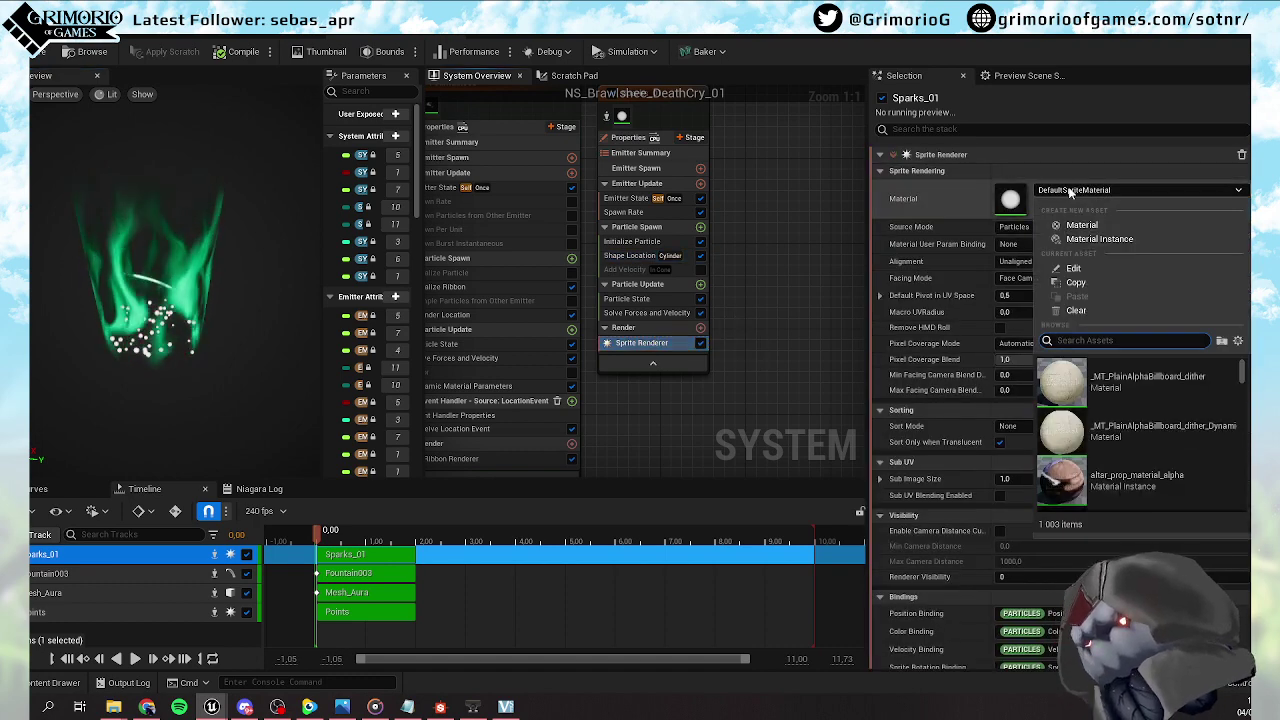
text(dark spa)
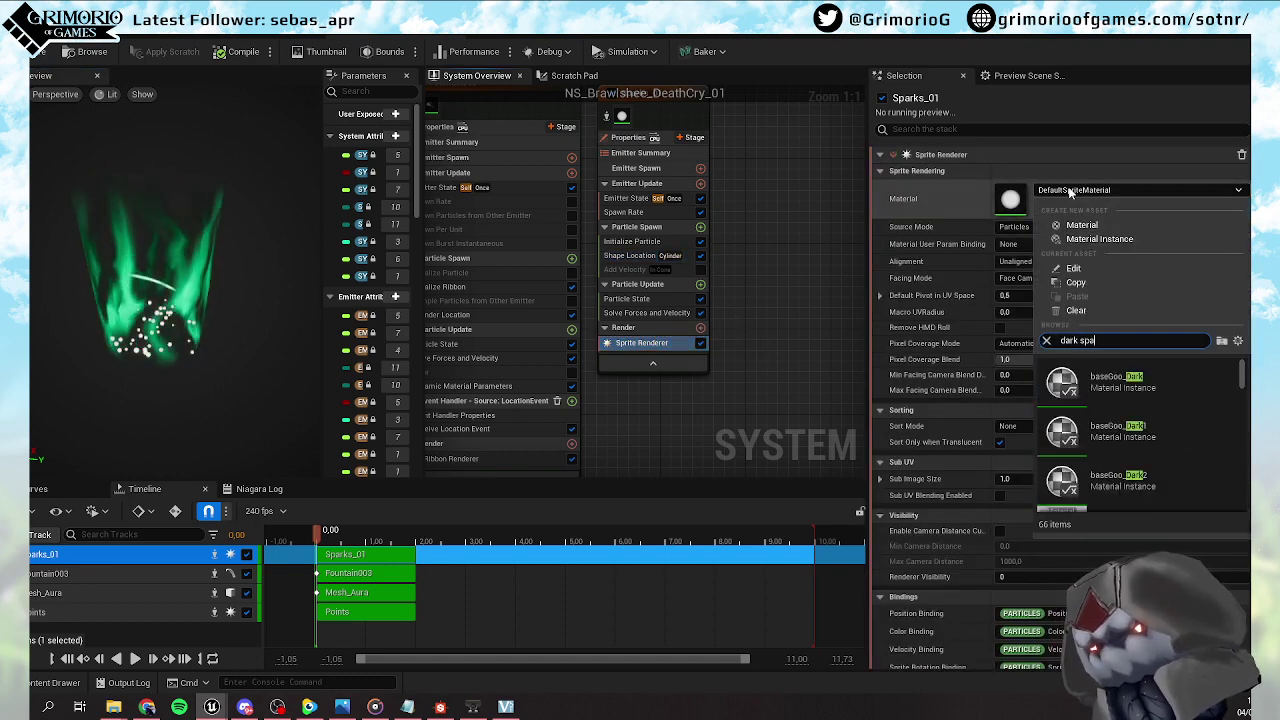
text(rk)
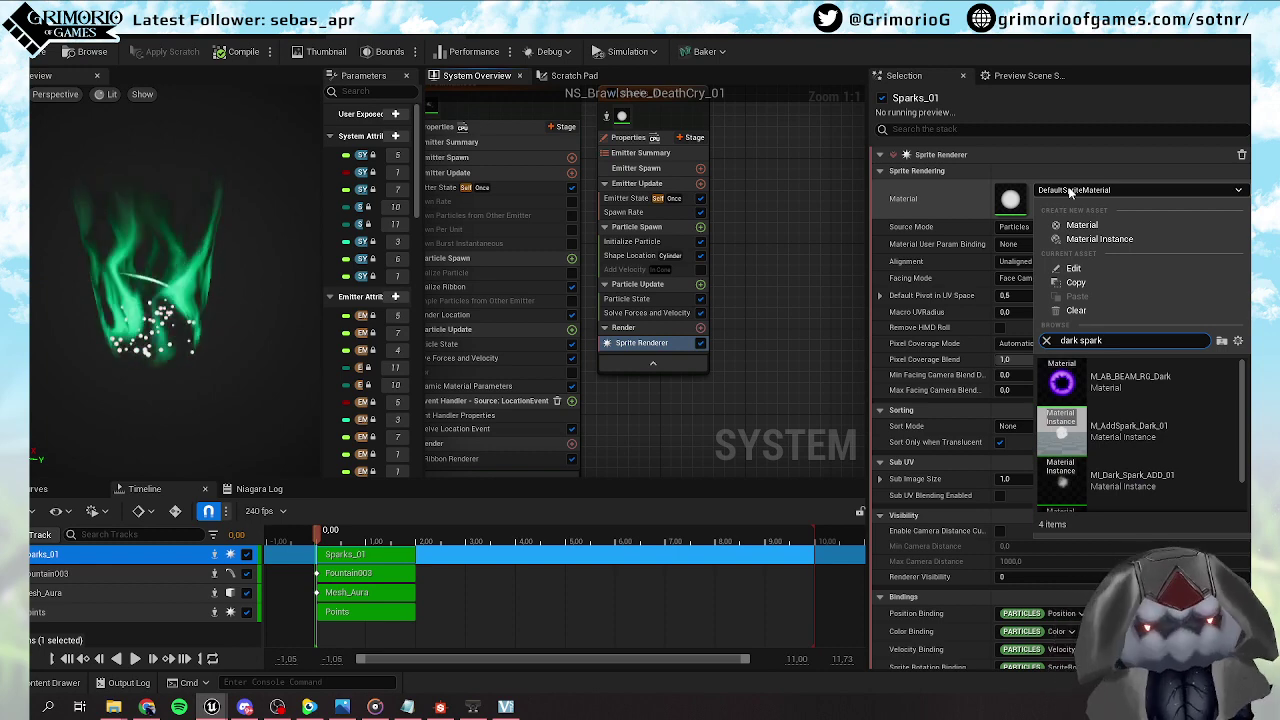
scroll(1183, 450, down, 1)
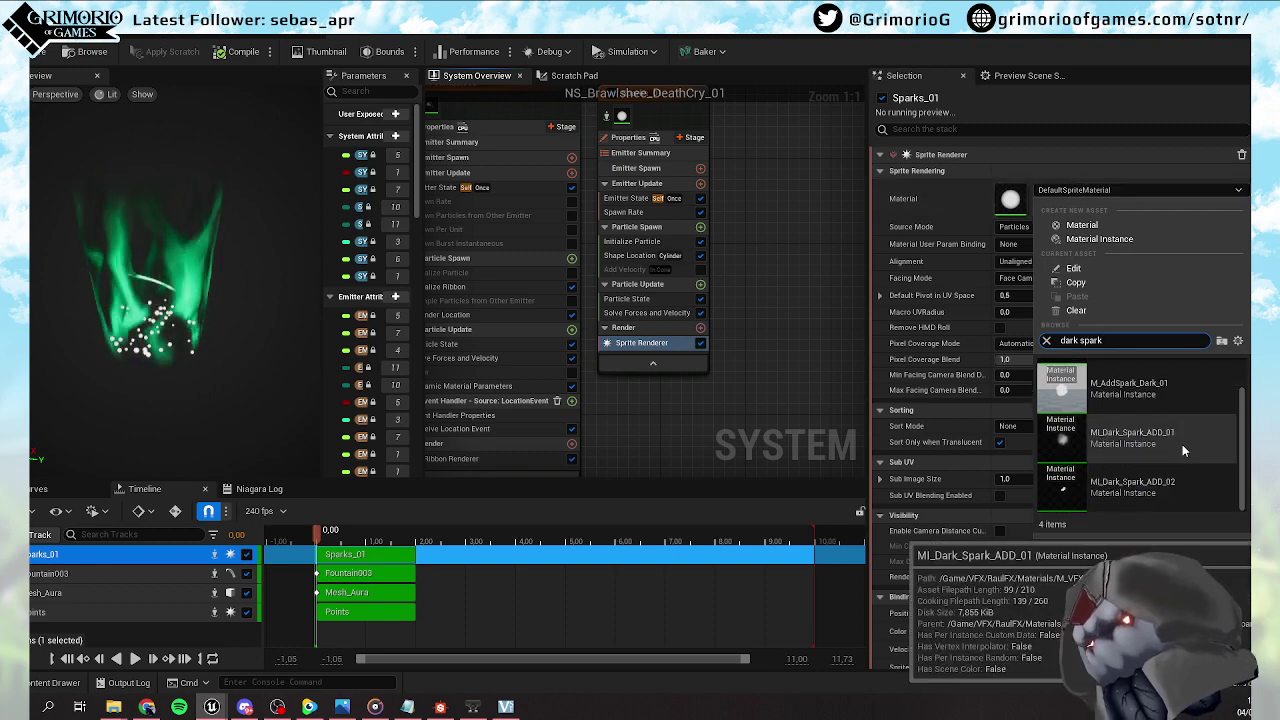
click(1174, 440)
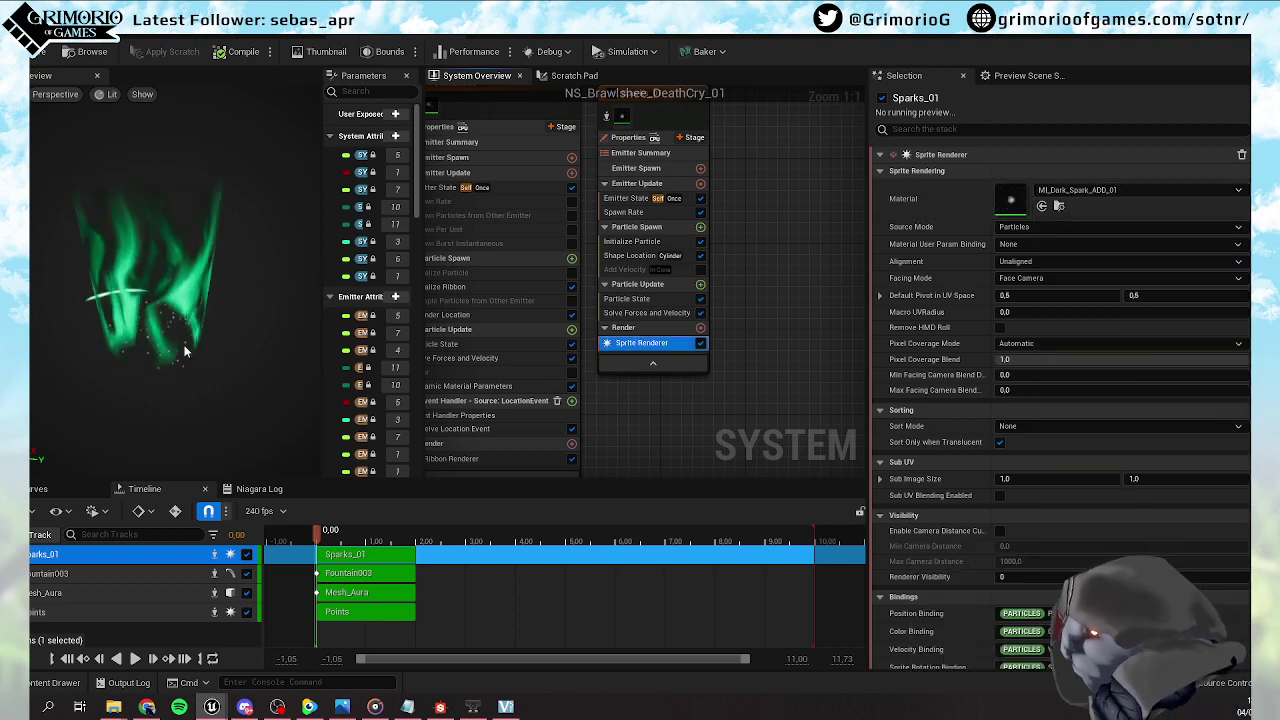
Set the random particle lifetime in the Sparks_01 Initialize Particle module to a minimum of 0.8 and a maximum of 1.2
click(632, 241)
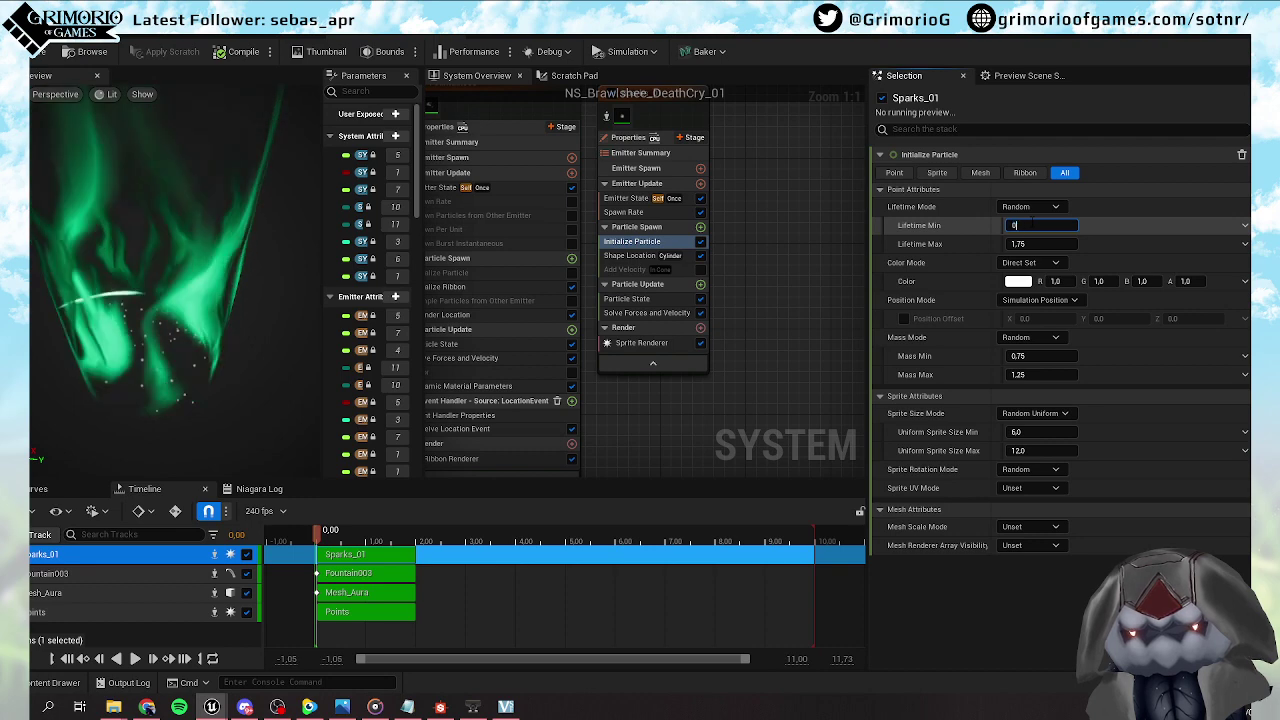
key(Tab)
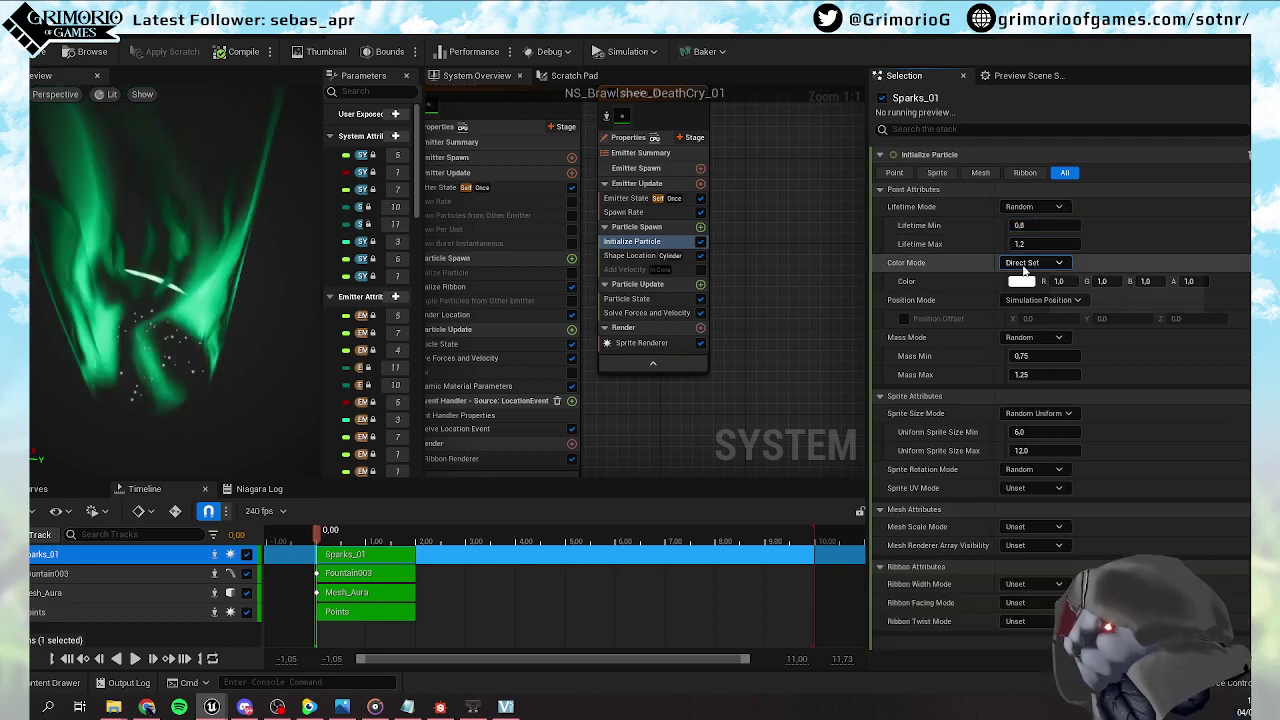
Set the Sparks_01 Spawn Rate module's spawn rate to 500
click(645, 343)
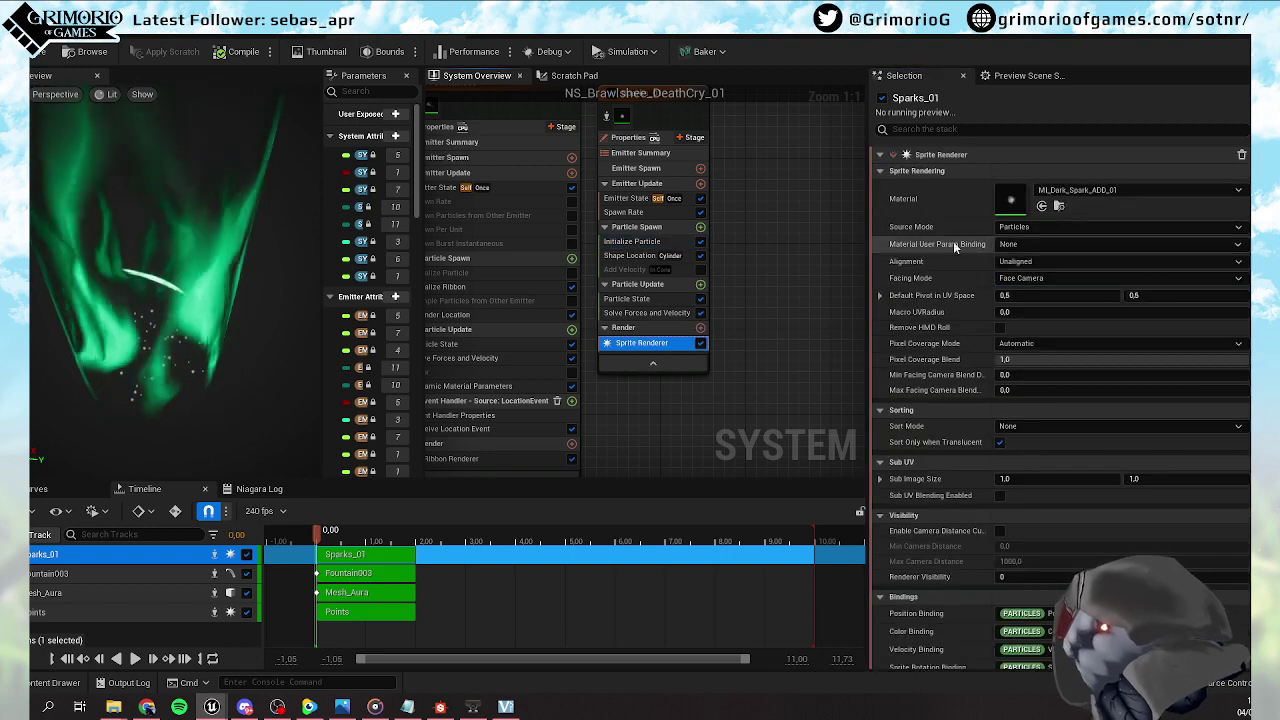
click(636, 256)
click(628, 243)
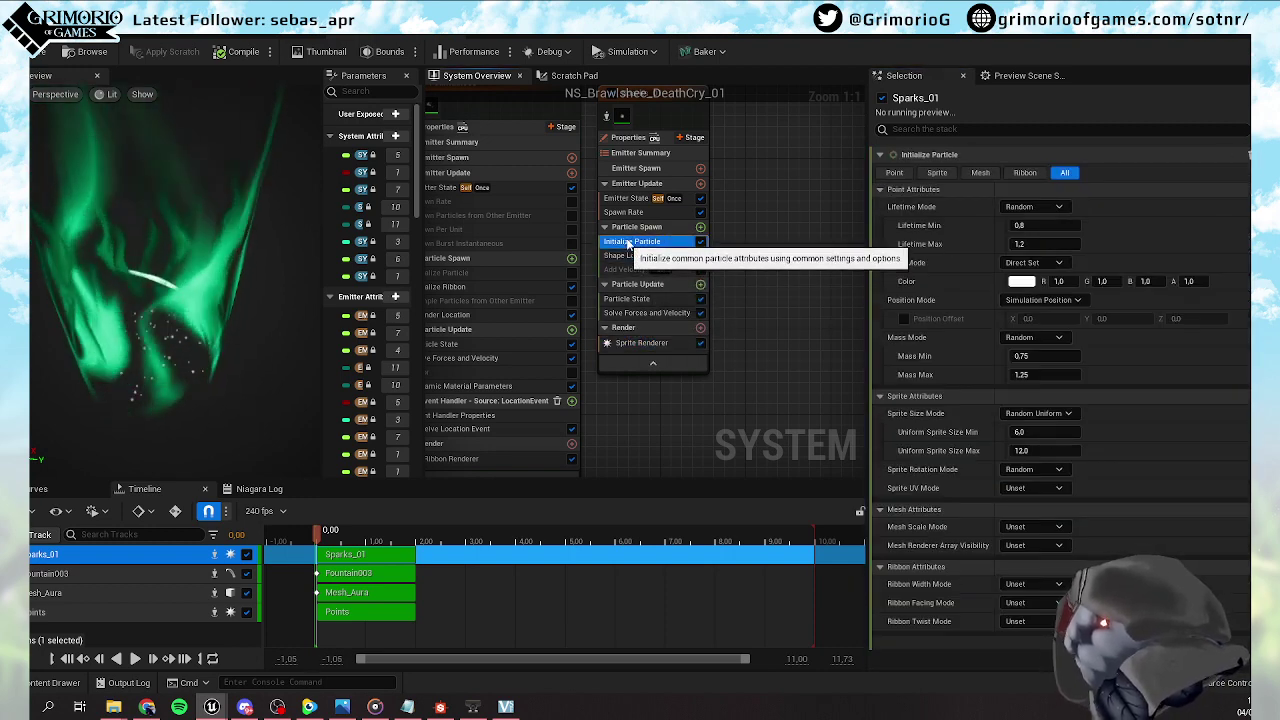
click(624, 212)
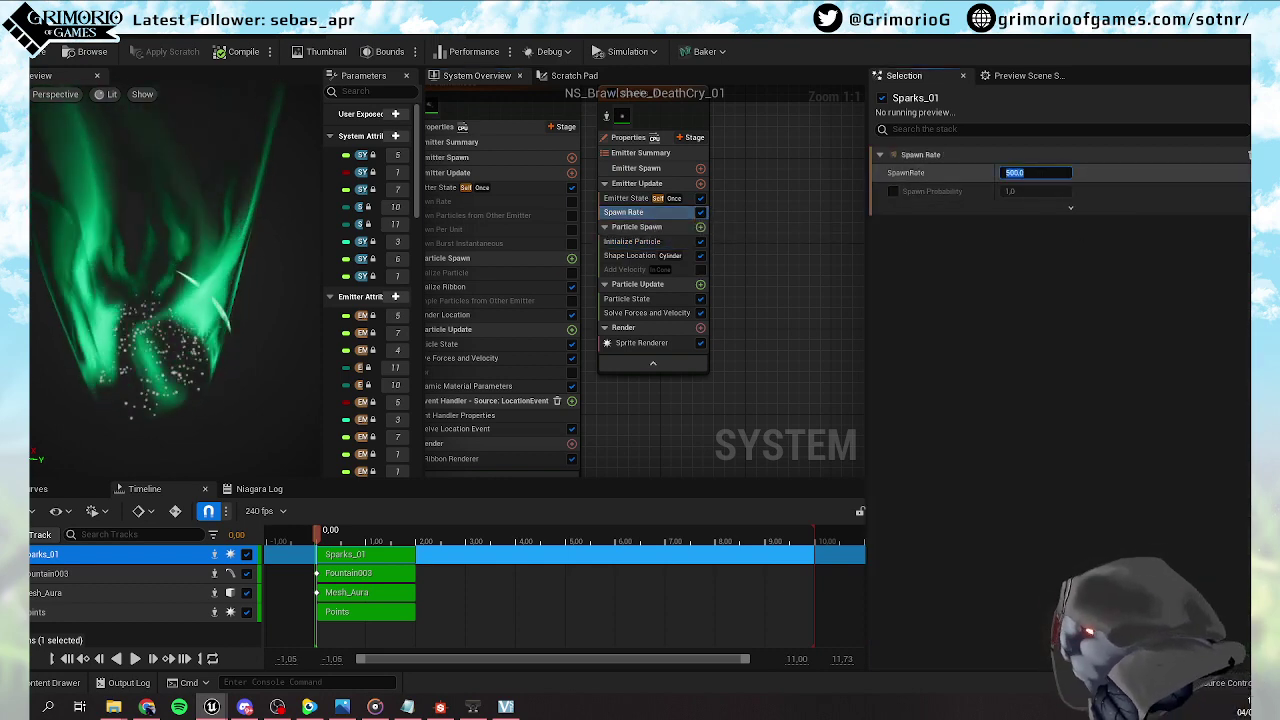
Set the mass mode in the Sparks_01 Initialize Particle module to Unset / (Mass of 1)
click(630, 242)
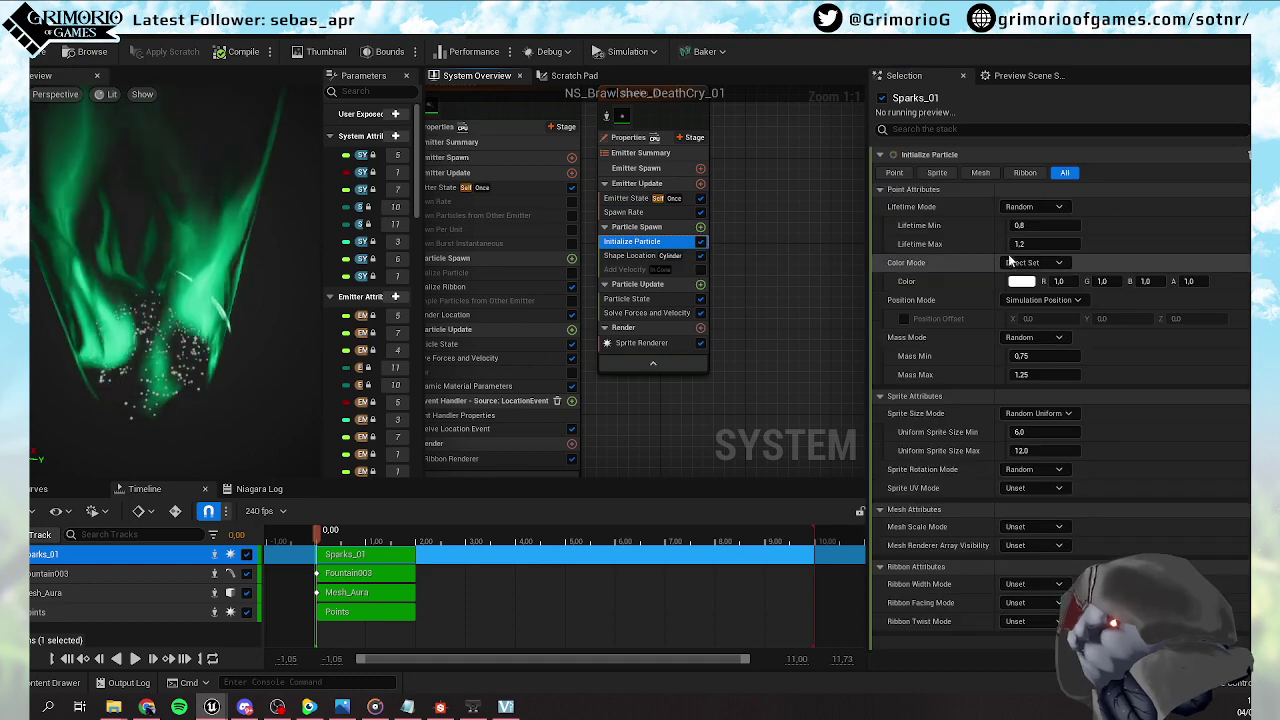
click(1033, 337)
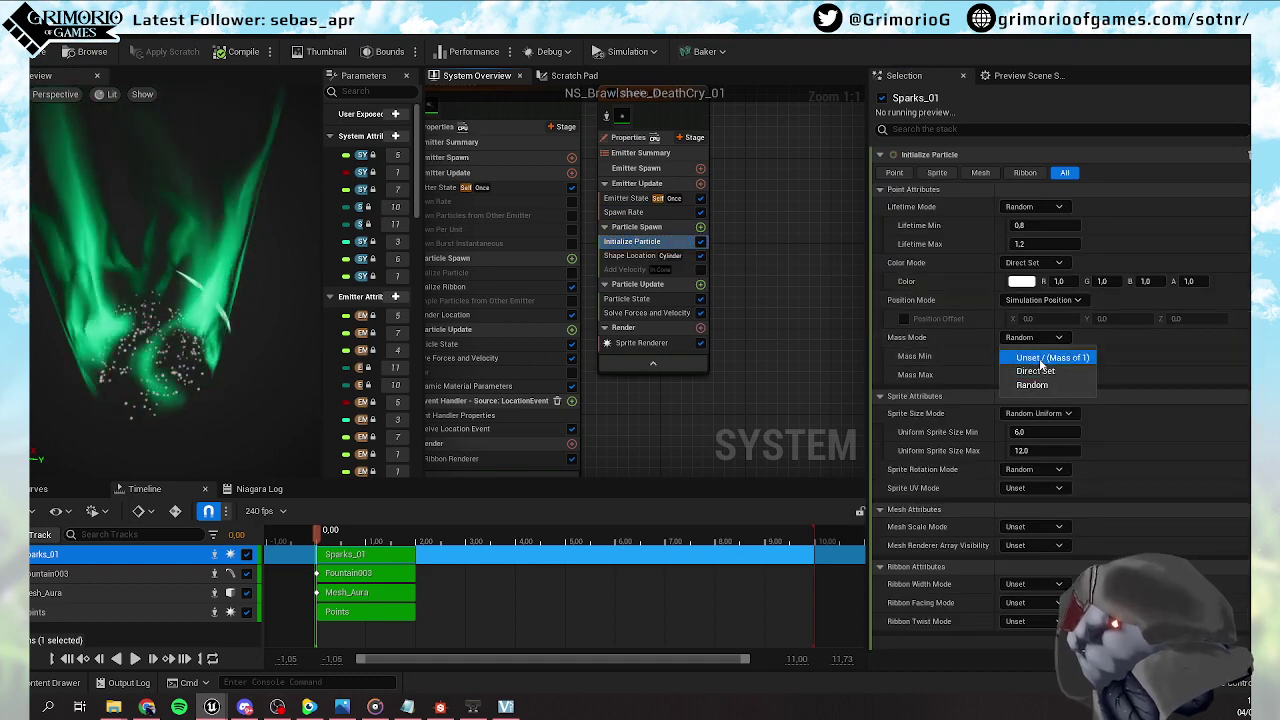
click(1030, 356)
Set the Sparks_01 uniform sprite size to a minimum of 100 and a maximum of 200
click(1040, 394)
text(1)
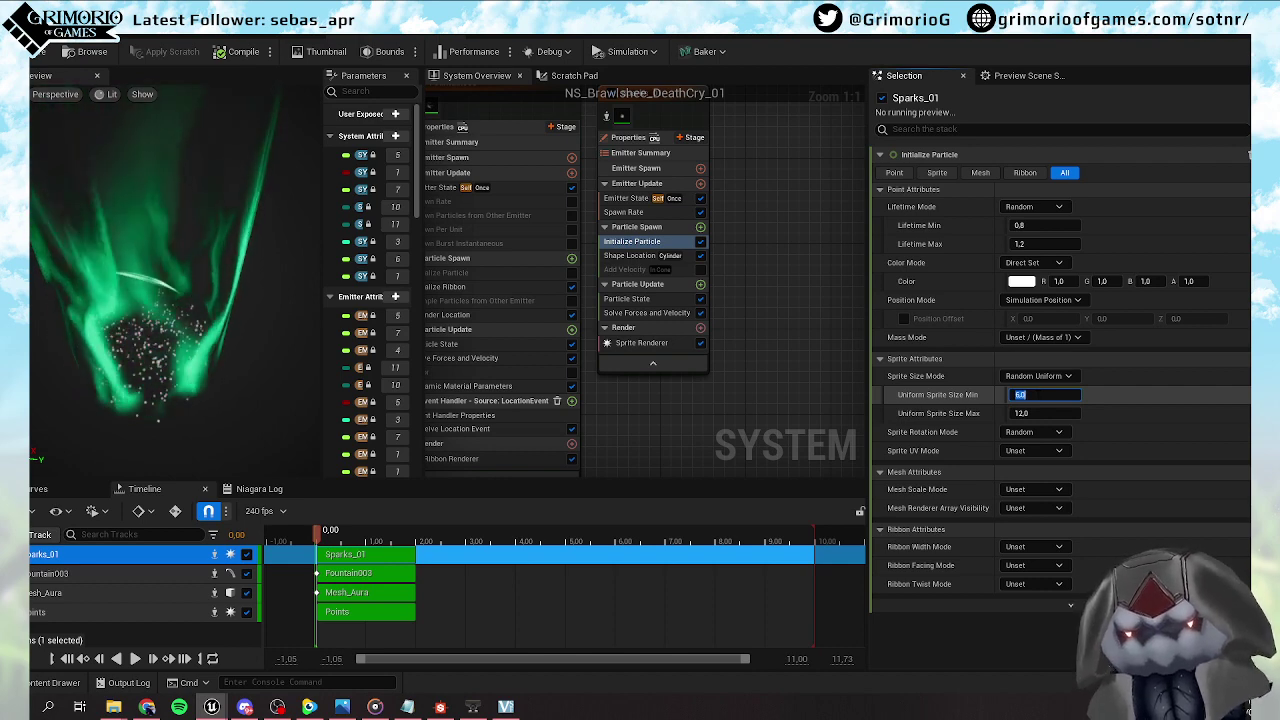
text(00)
key(Tab)
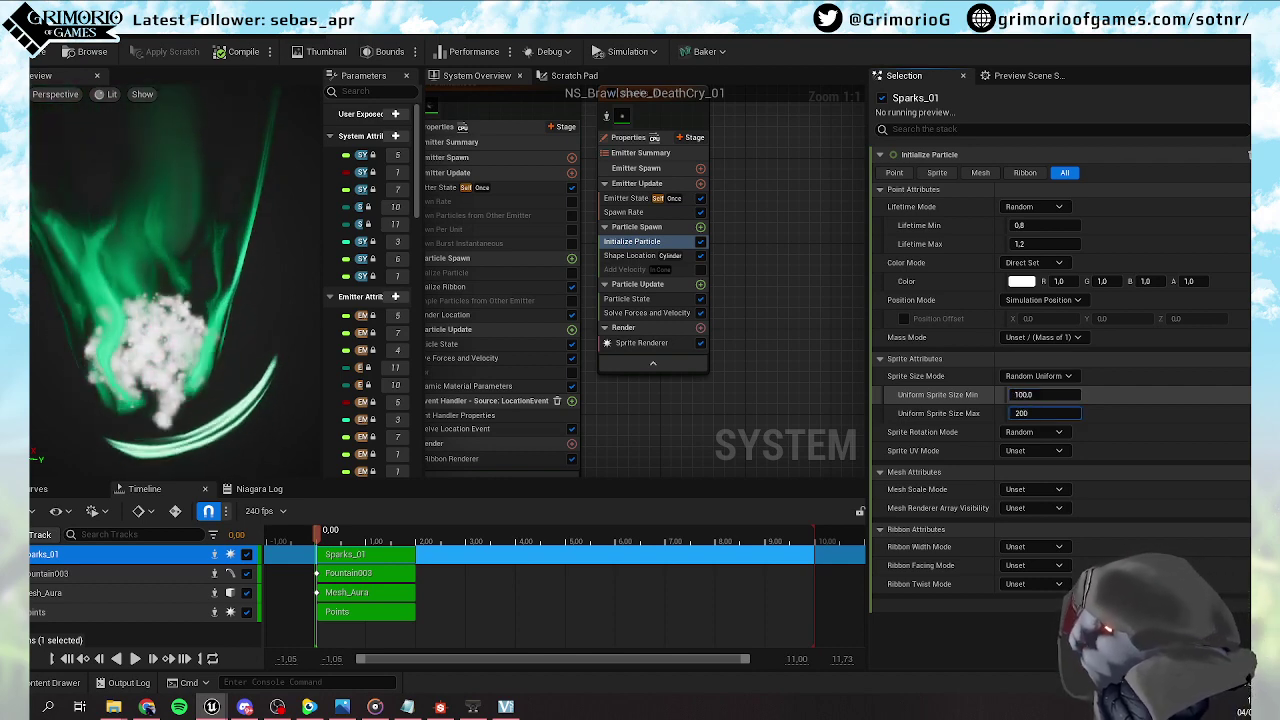
text(200)
key(Tab)
mouse_move(223, 380)
mouse_down()
mouse_move(223, 340)
mouse_move(223, 380)
mouse_up()
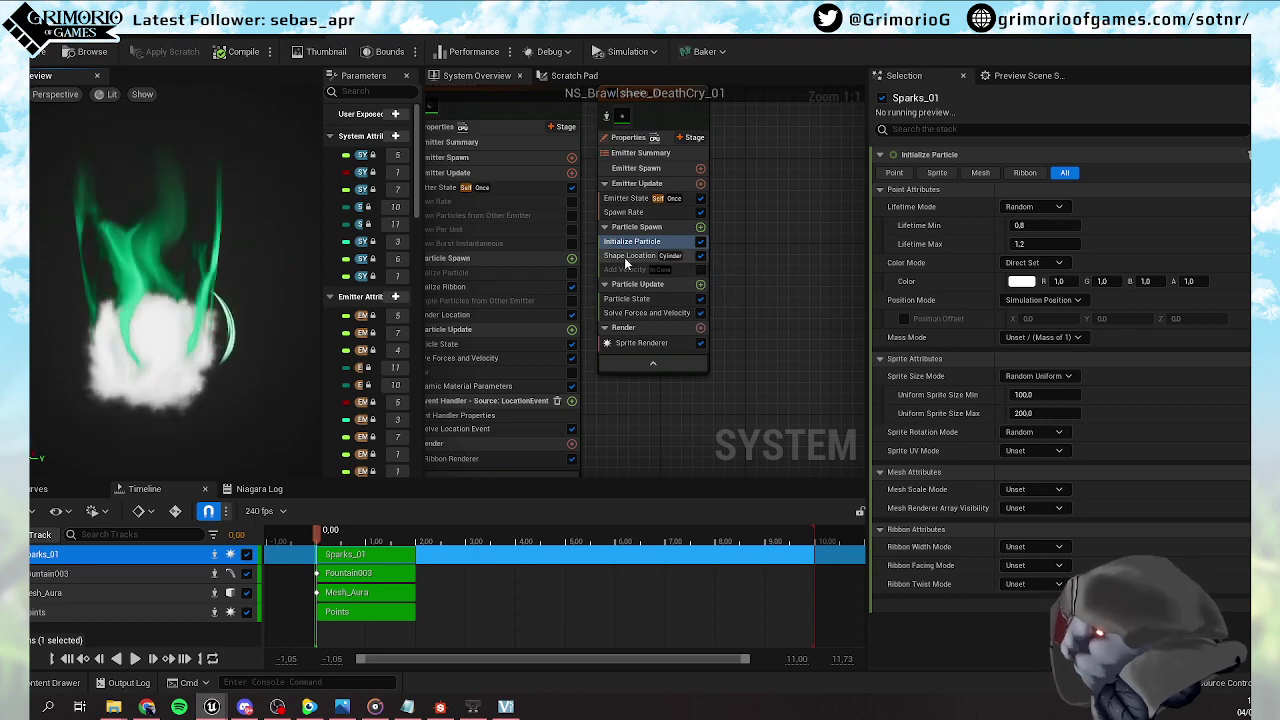
Flatten the spawn cylinder in the Sparks_01 Shape Location module, trying a height of 20 and settling on 10
click(635, 256)
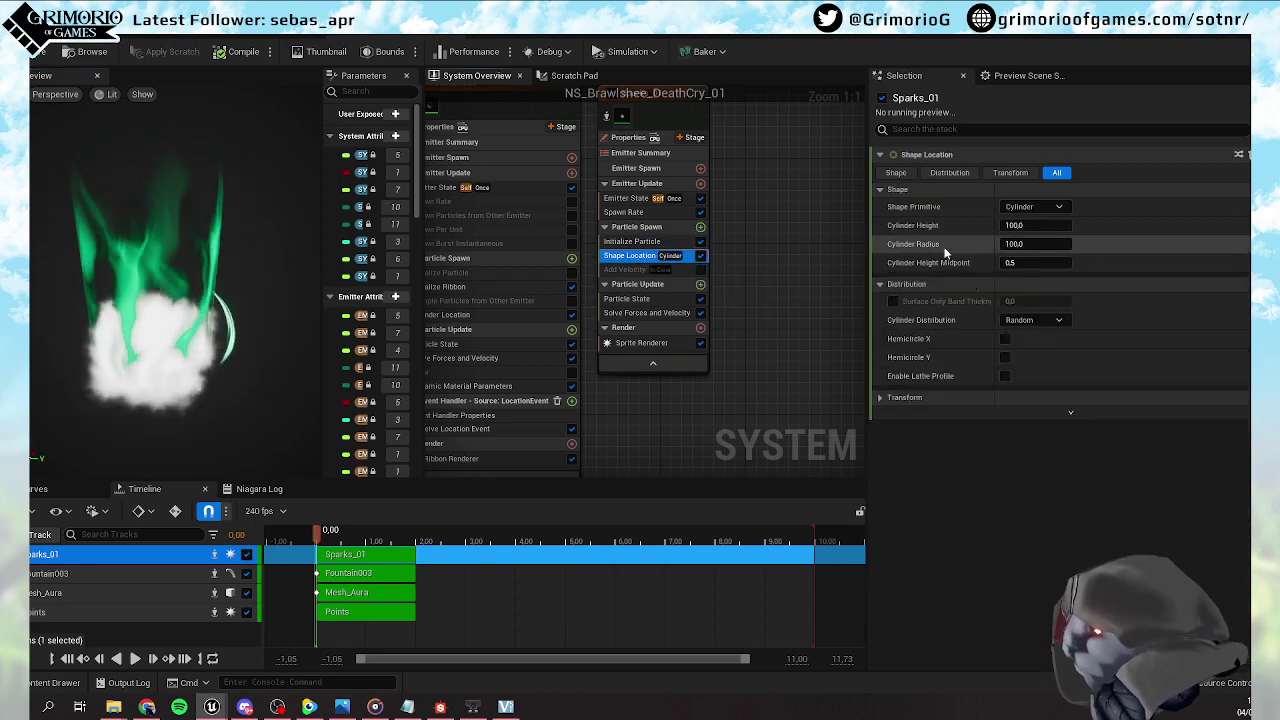
click(1030, 225)
text(20)
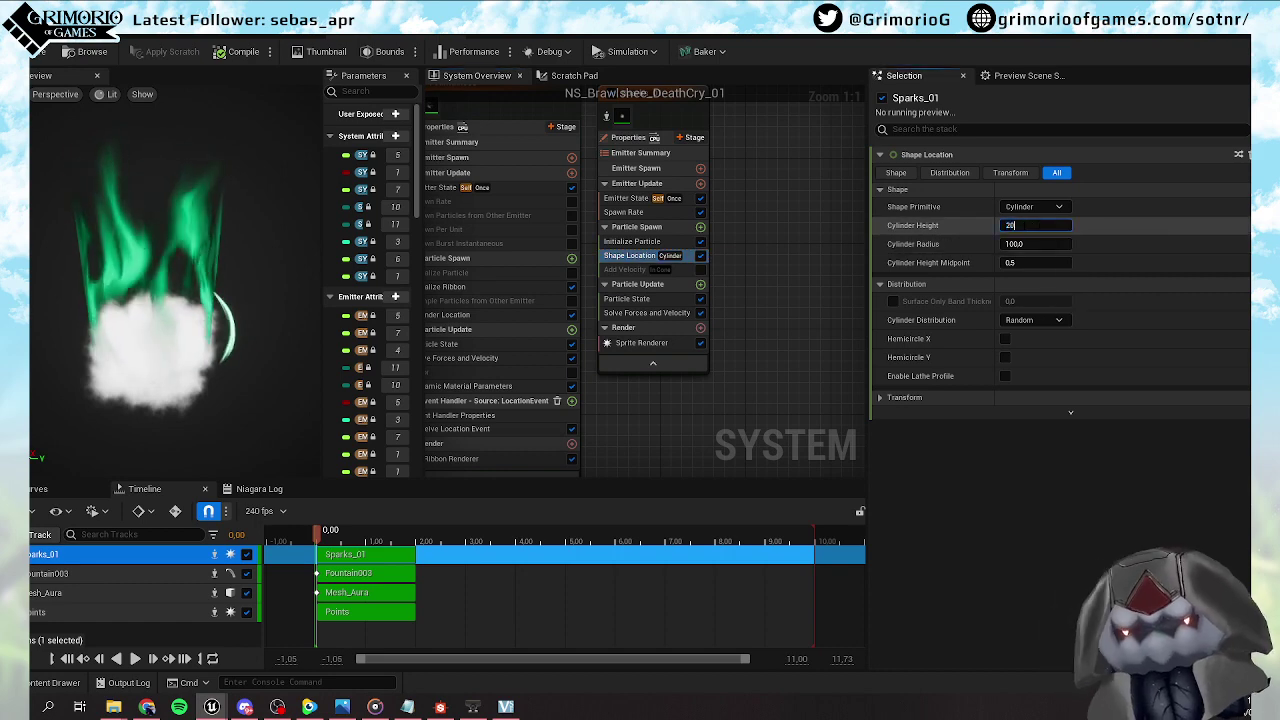
key(Return)
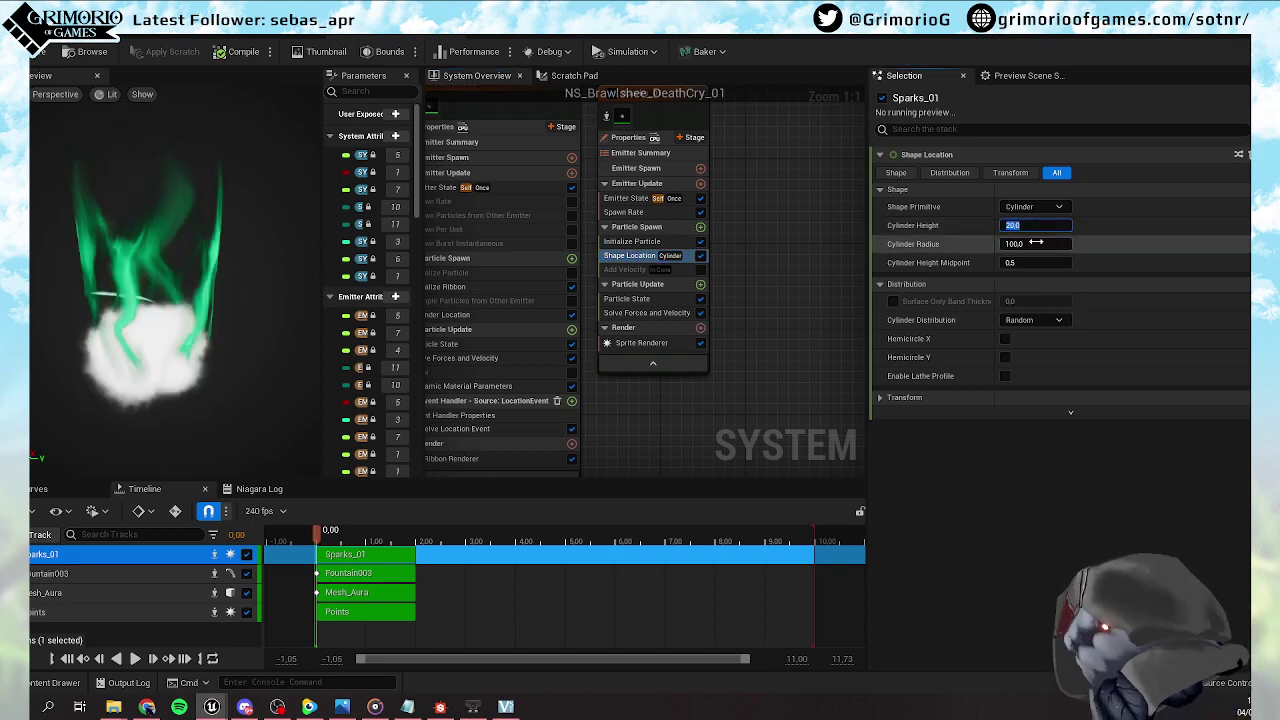
text(10)
key(Return)
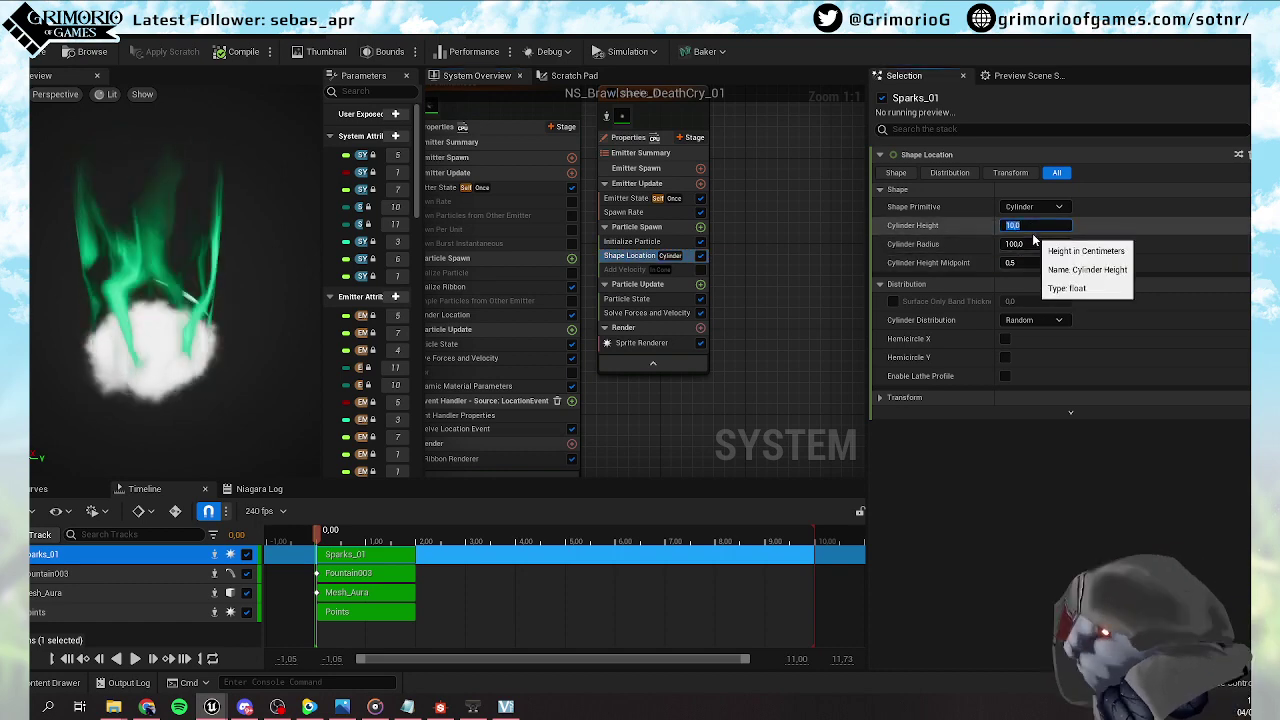
Reduce the Sparks_01 uniform sprite size, trying 50 to 100 and settling on a minimum of 20 and a maximum of 80
click(634, 241)
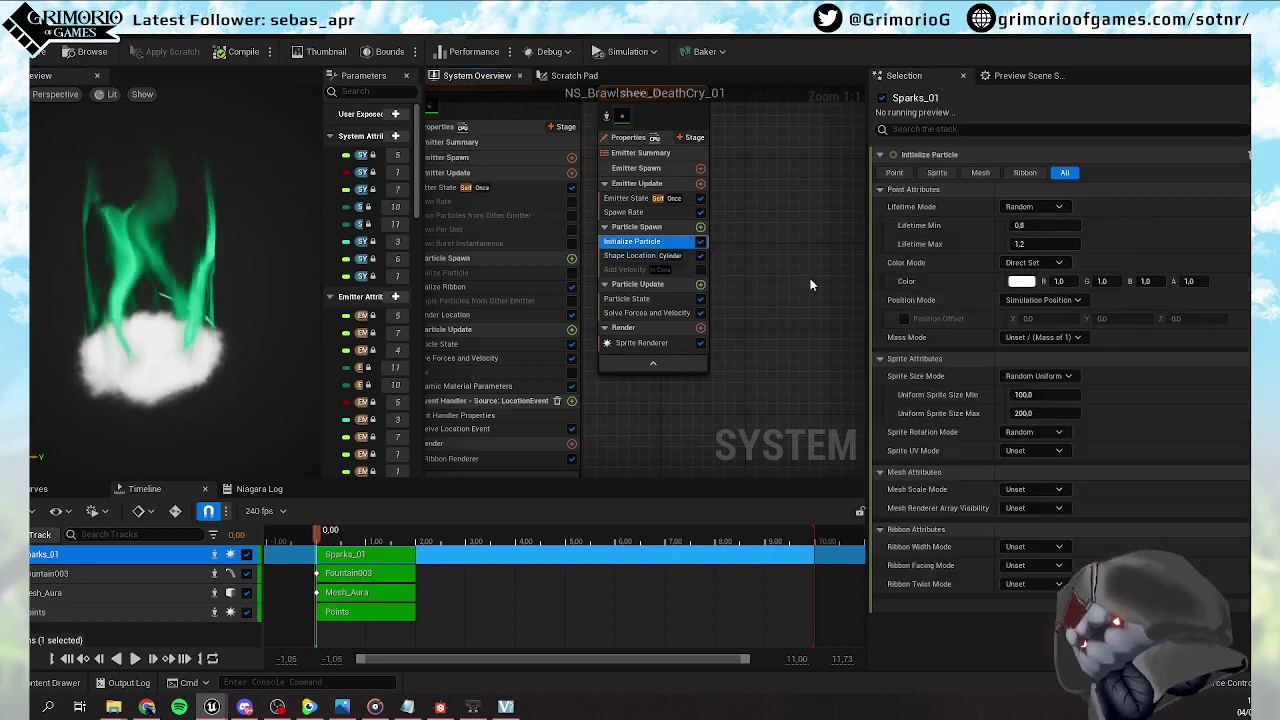
click(1040, 395)
text(50)
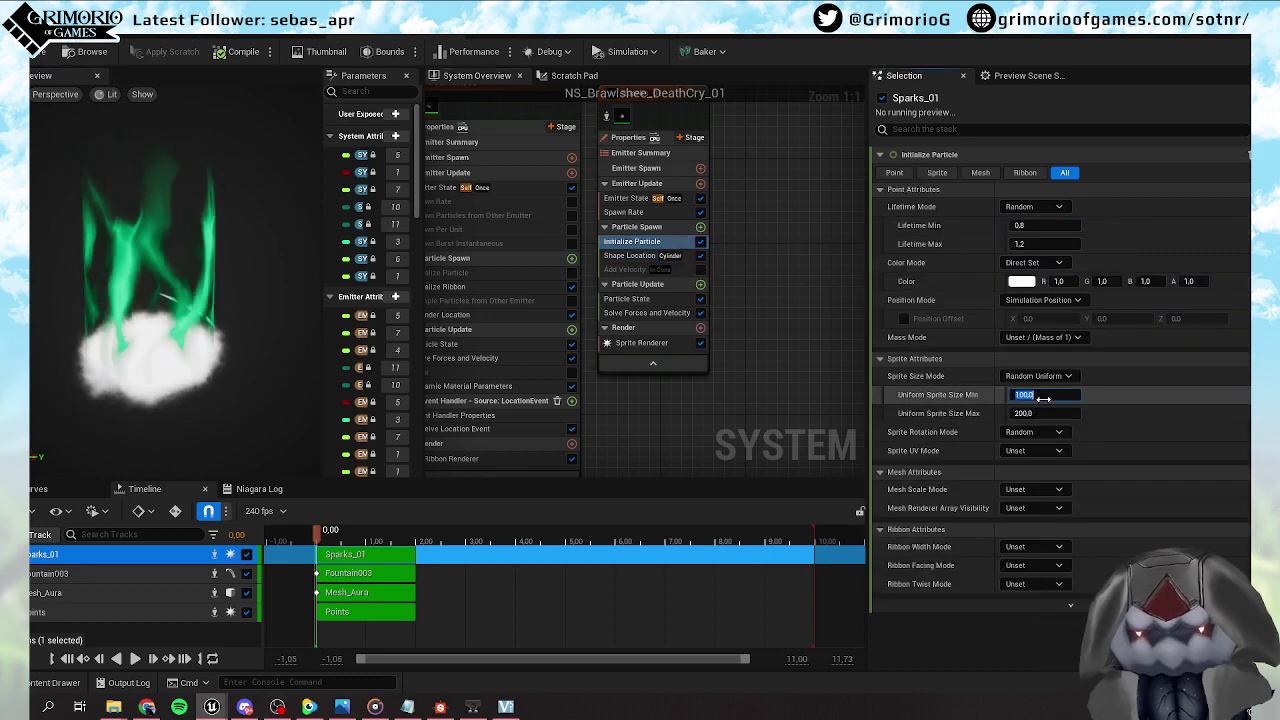
key(Tab)
text(100)
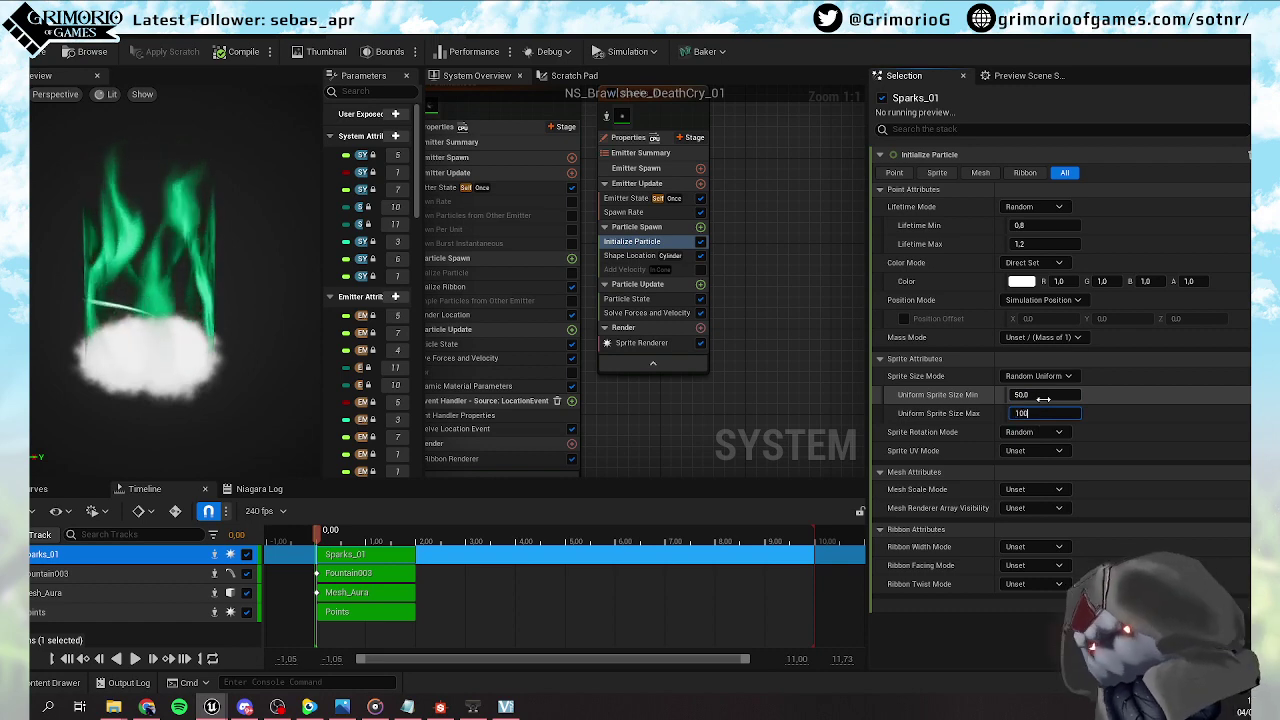
key(Tab)
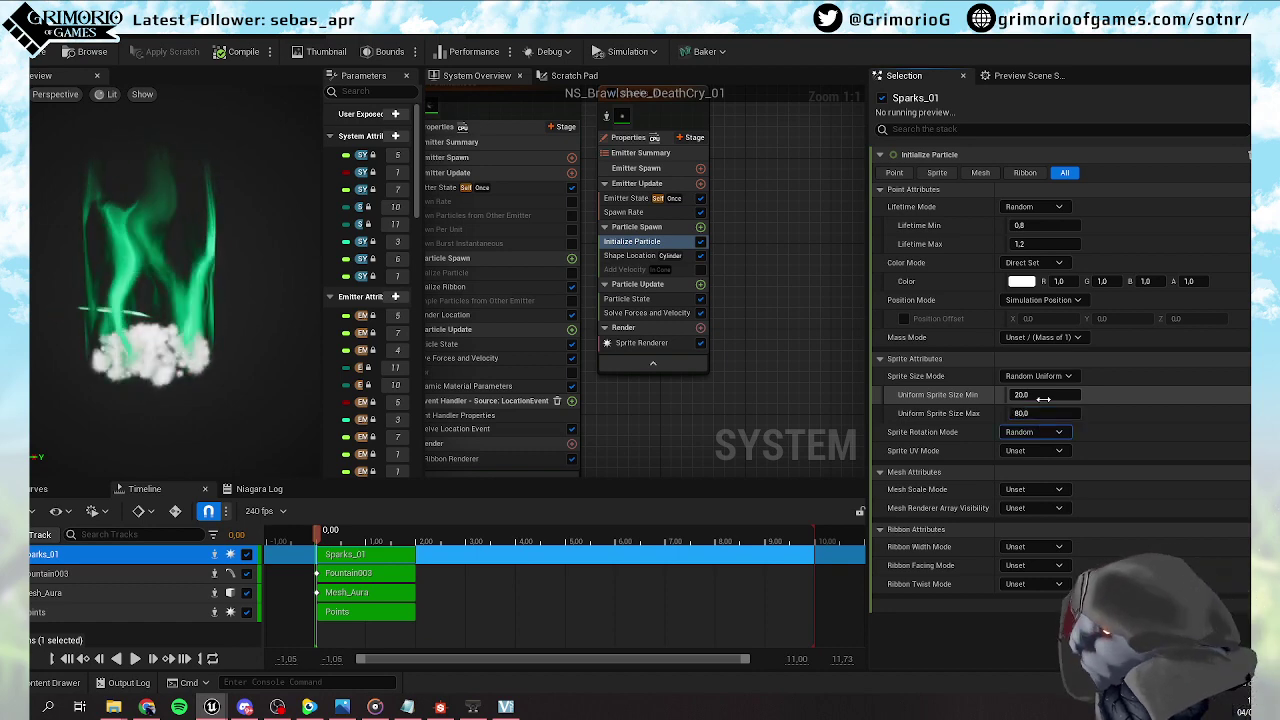
Set the Sparks_01 emitter's spawn rate to 20
click(652, 214)
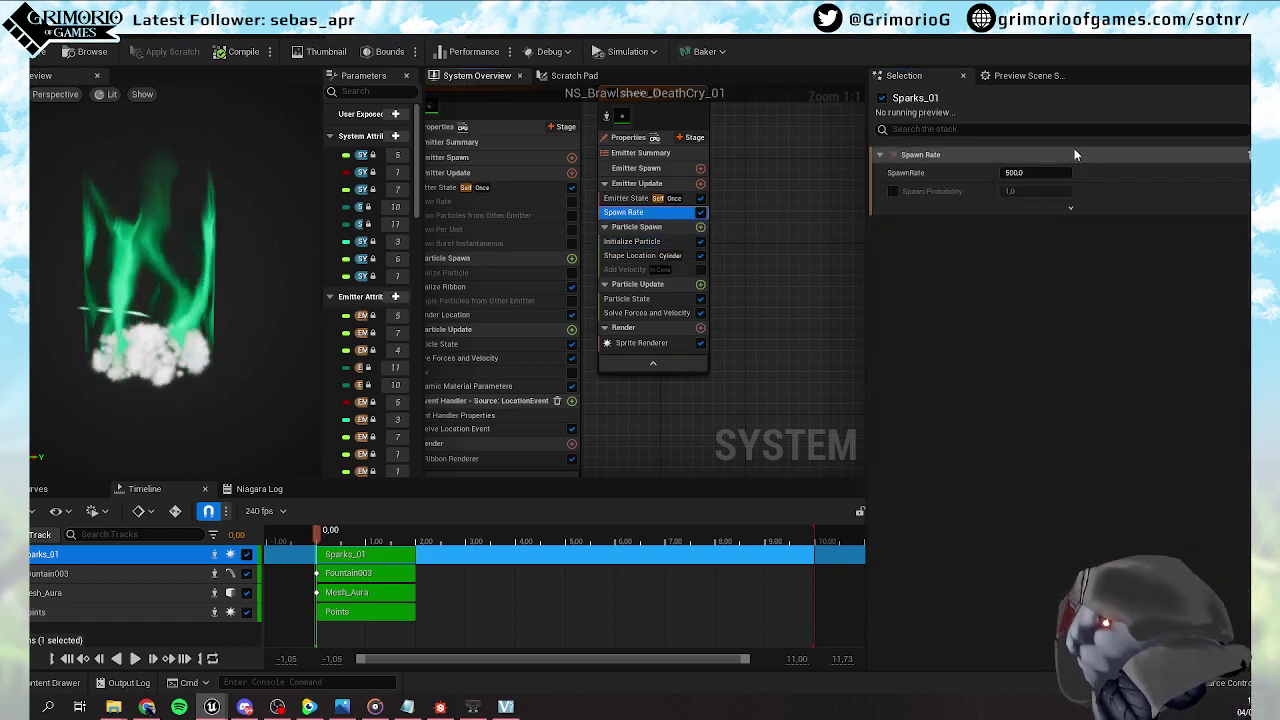
click(1040, 172)
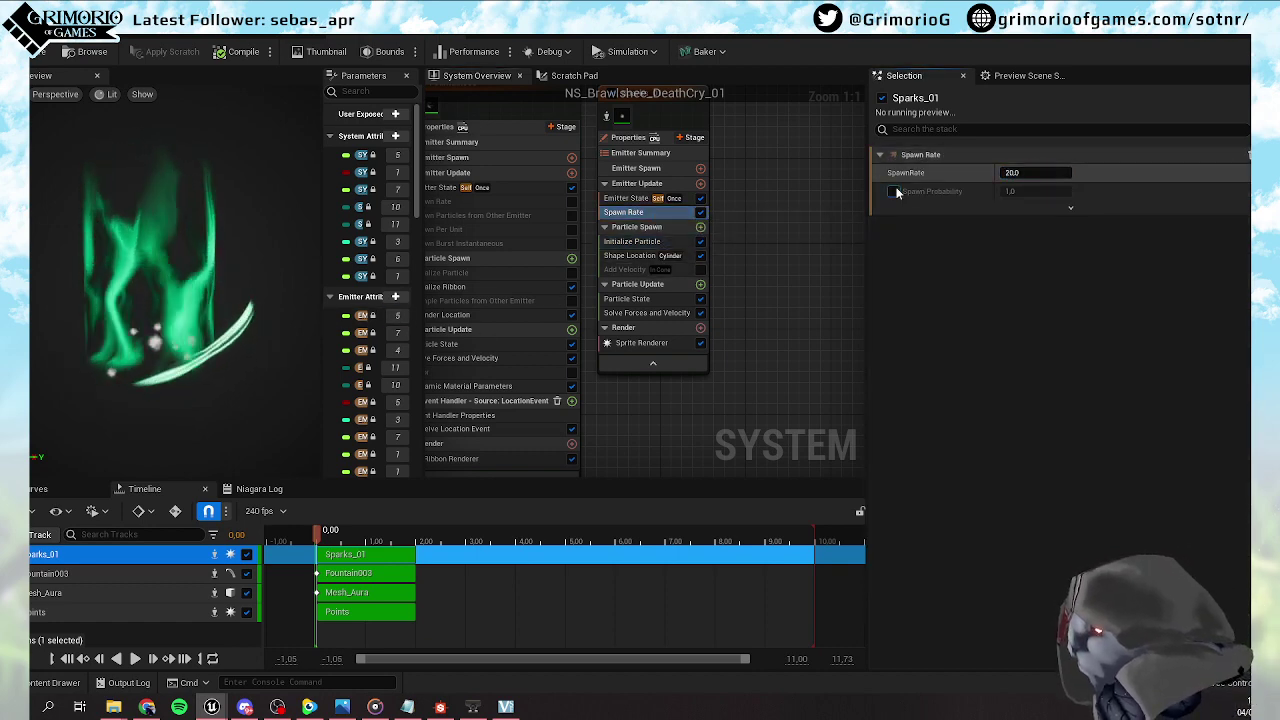
Set the Sparks_01 particle color to dark green (R 0.06621, G 0.229167, B 0.142725) and the uniform sprite size to 100 minimum, 250 maximum
click(632, 241)
click(1021, 281)
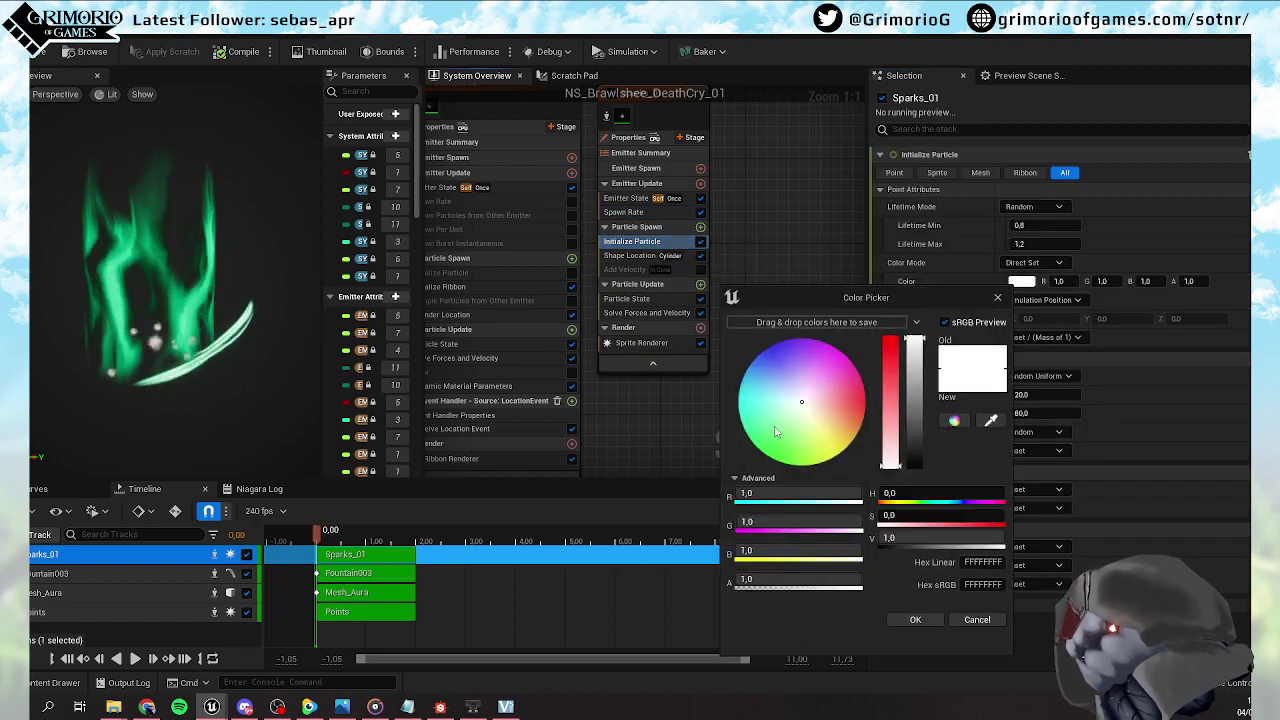
drag(783, 410, 762, 421)
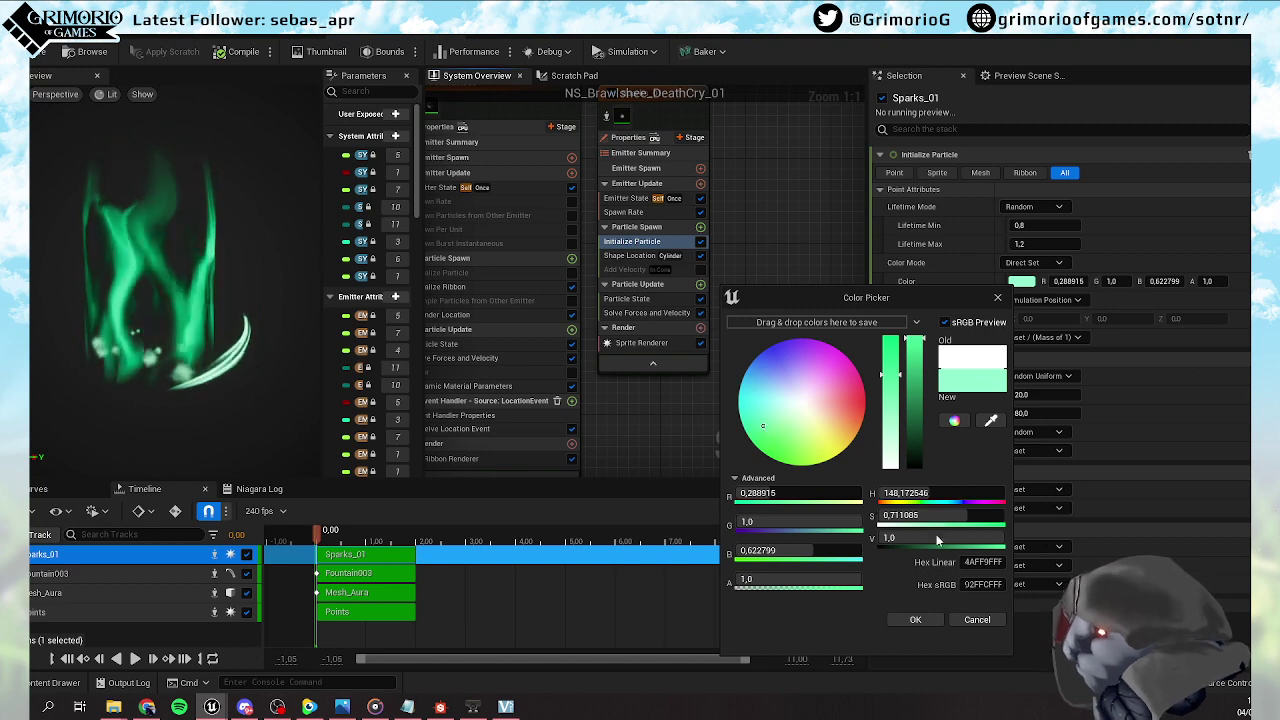
drag(921, 428, 922, 441)
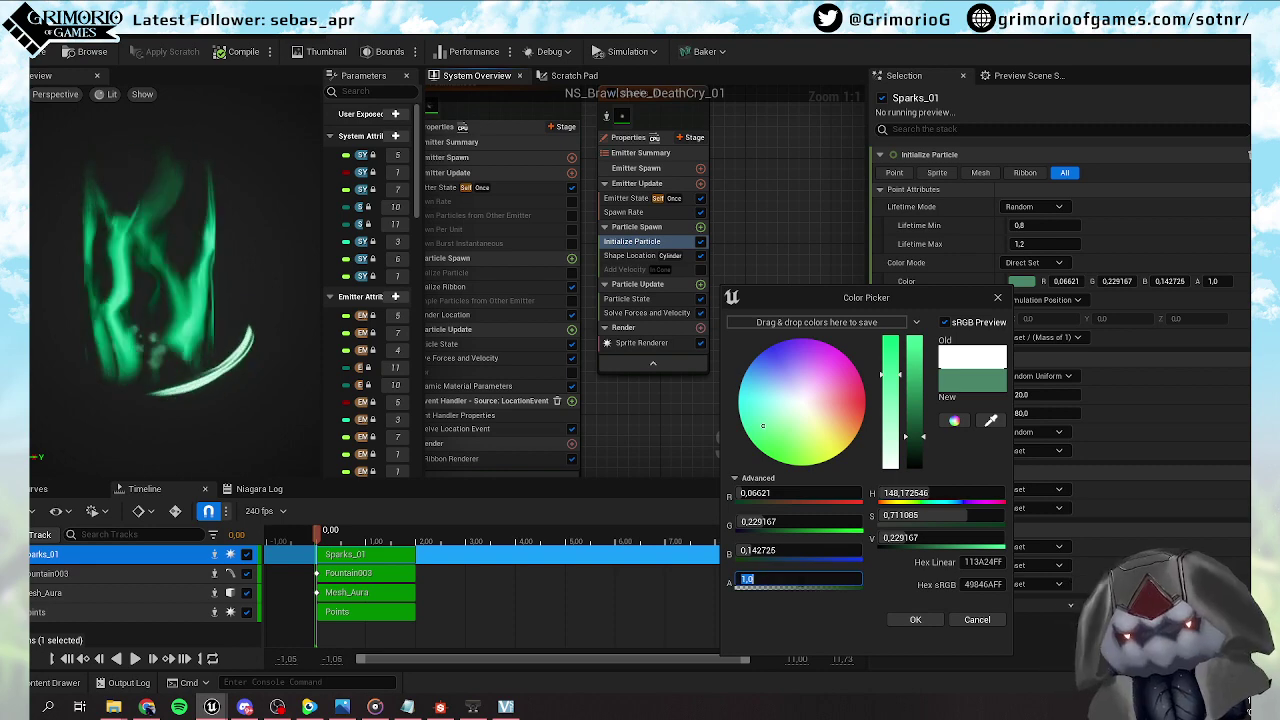
click(912, 620)
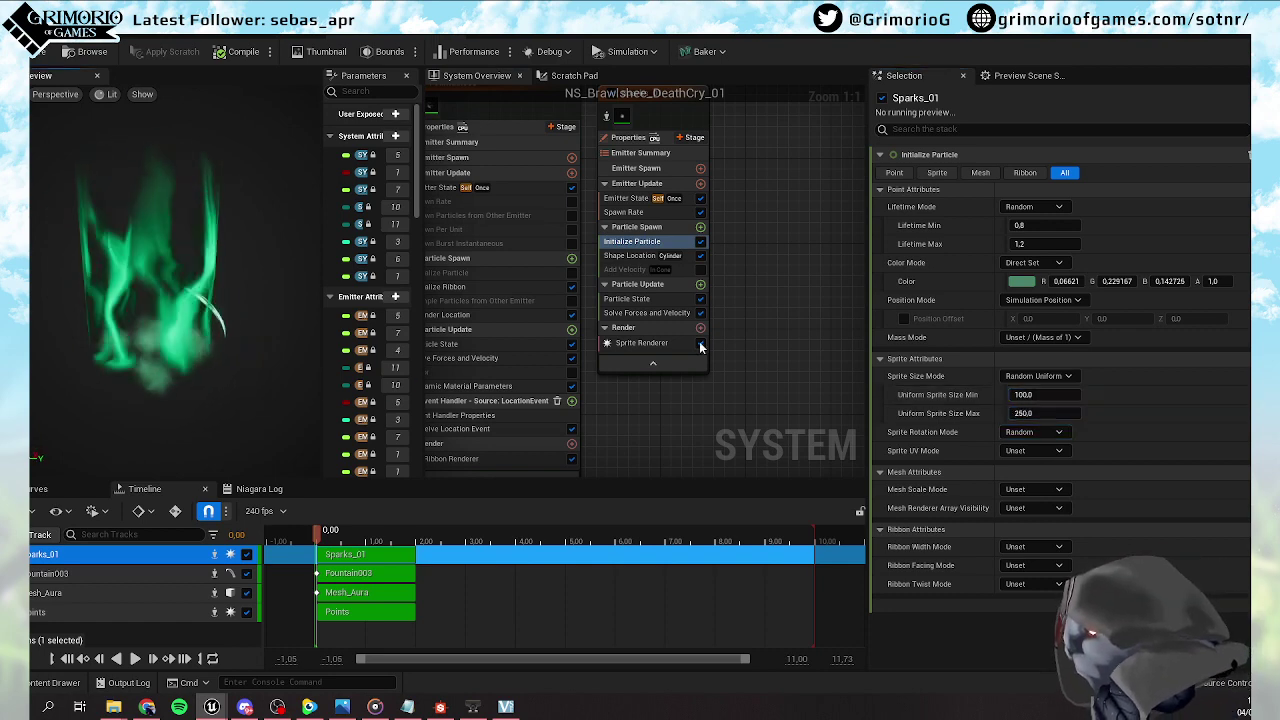
Enable the Sparks_01 Add Velocity module and set its velocity mode to Linear
click(661, 268)
click(700, 269)
click(1045, 173)
click(1045, 191)
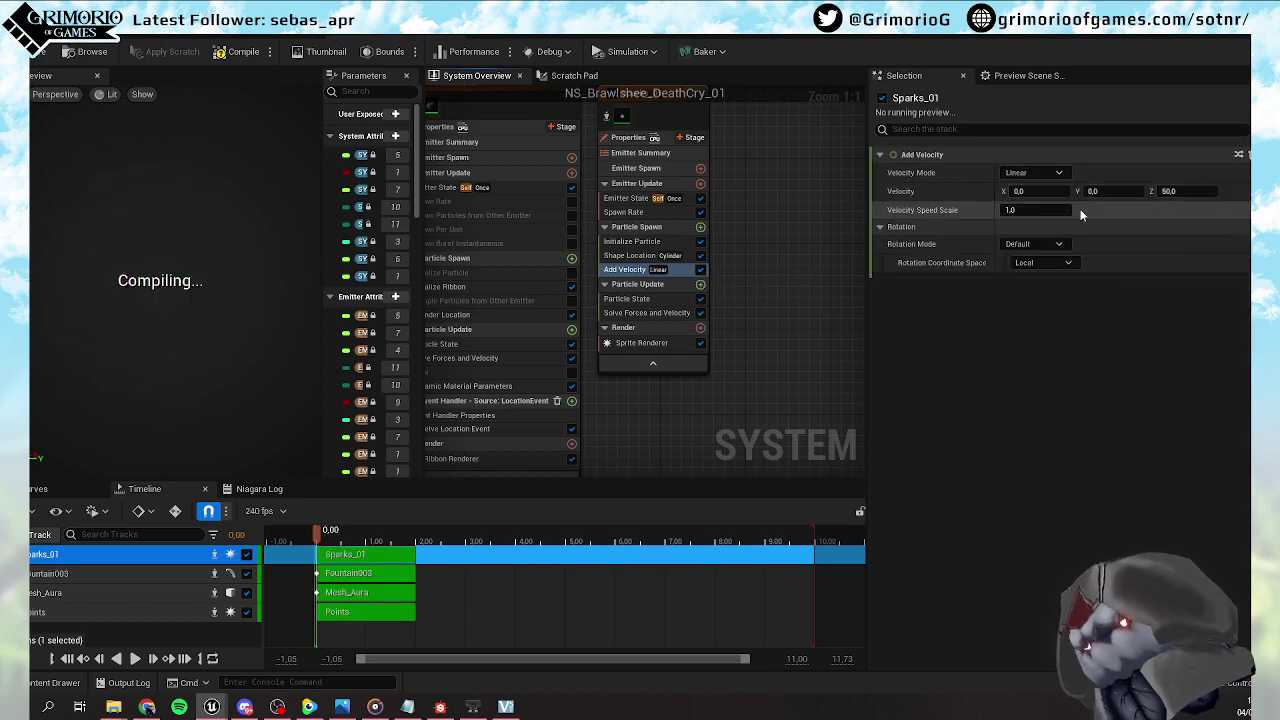
Drive the Sparks_01 linear velocity with Make Vector and give its Z component a Random Range Float from 150 to 300
click(1247, 194)
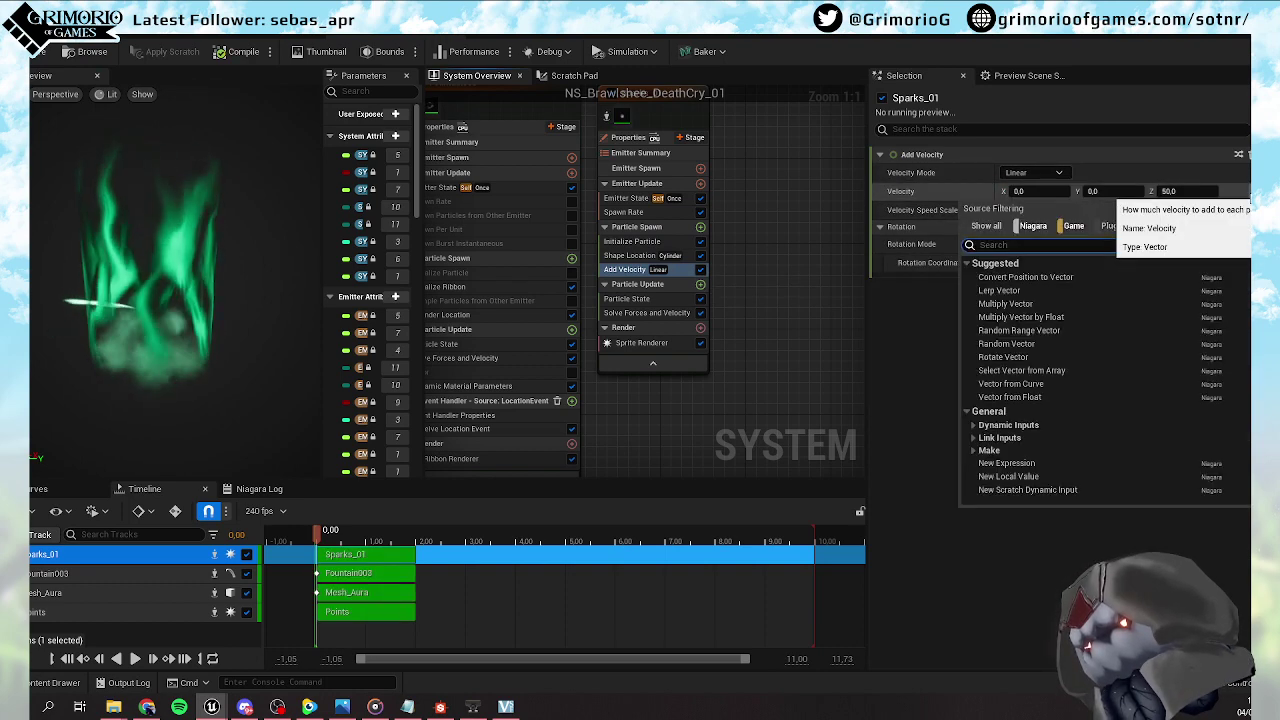
text(makle)
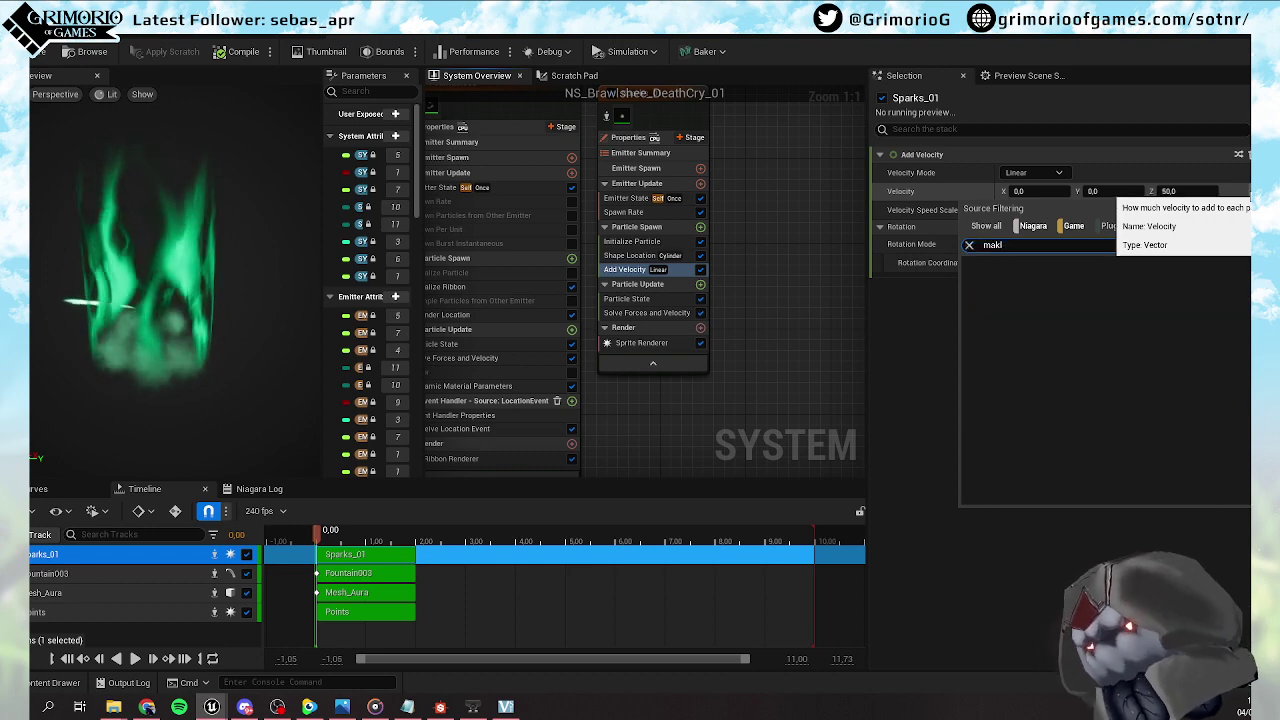
key(BackSpace)
text(e)
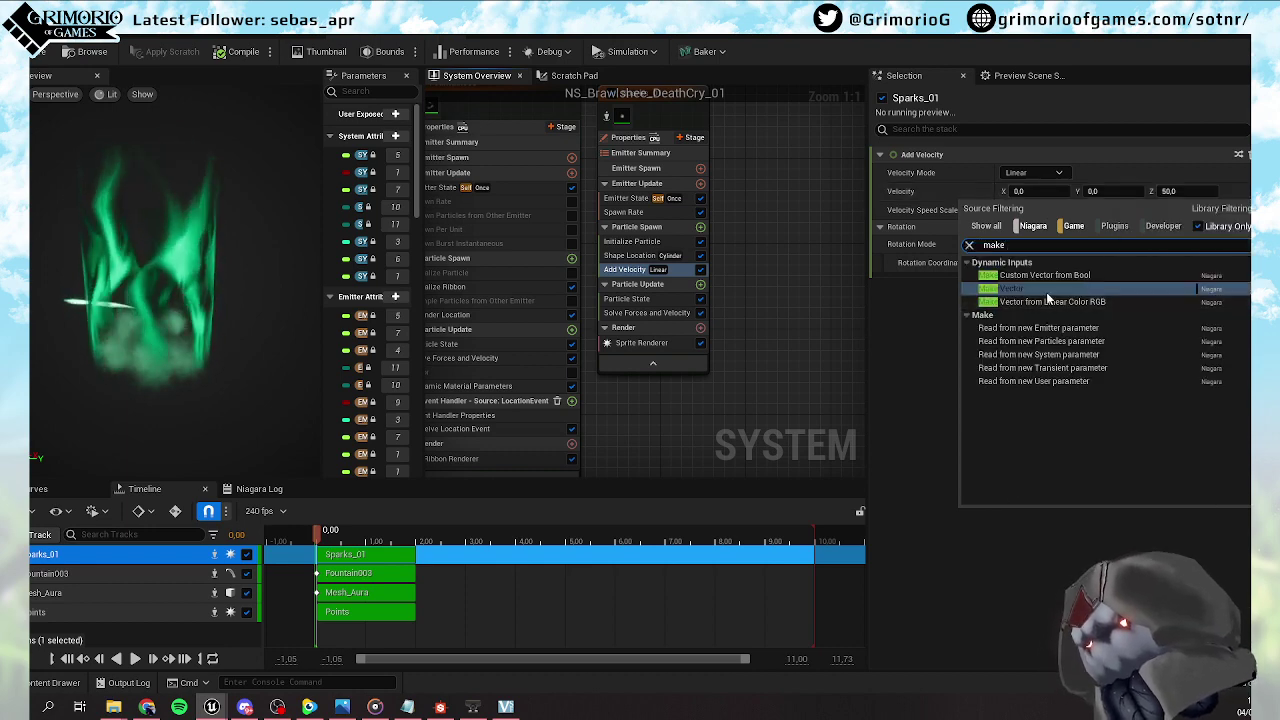
click(1047, 292)
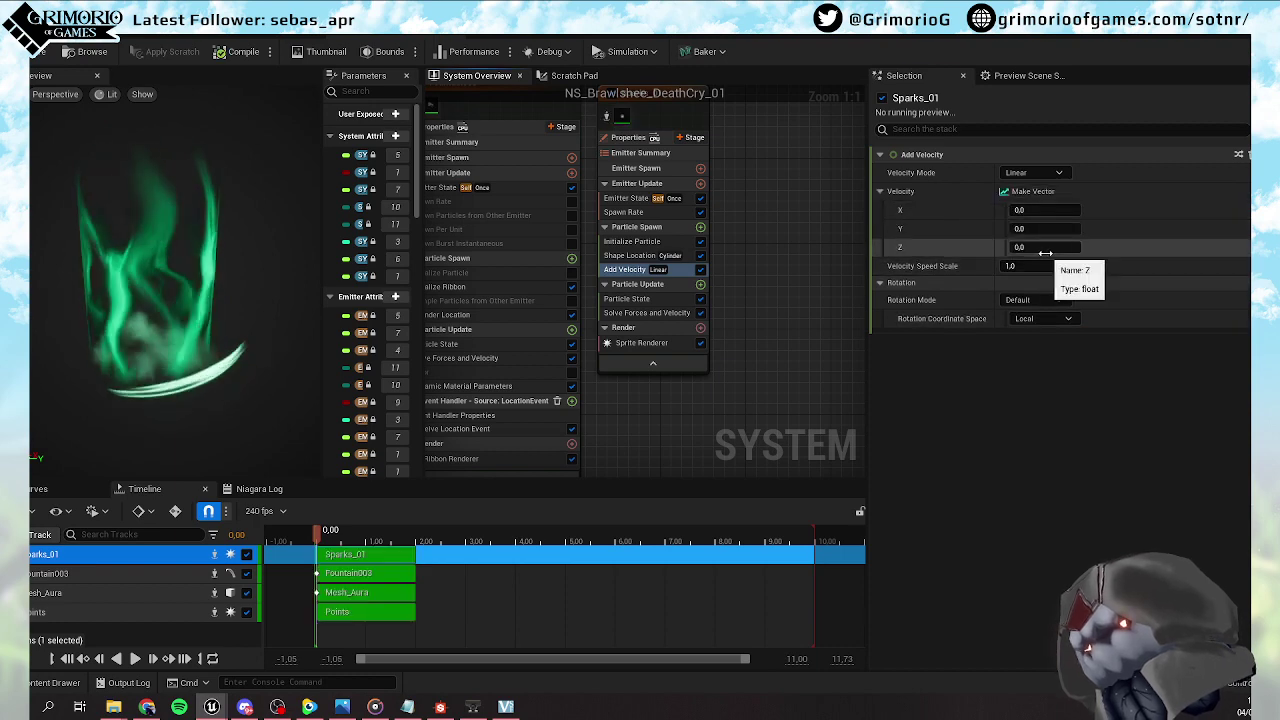
click(1249, 242)
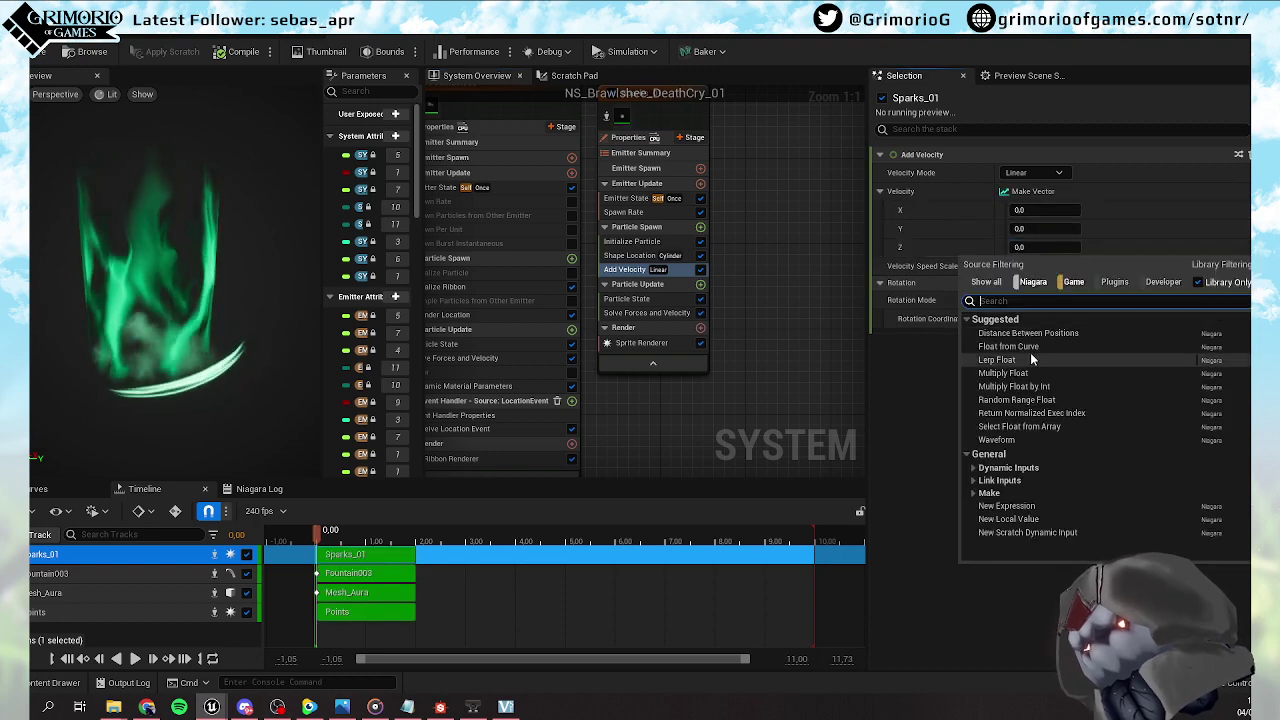
click(1018, 400)
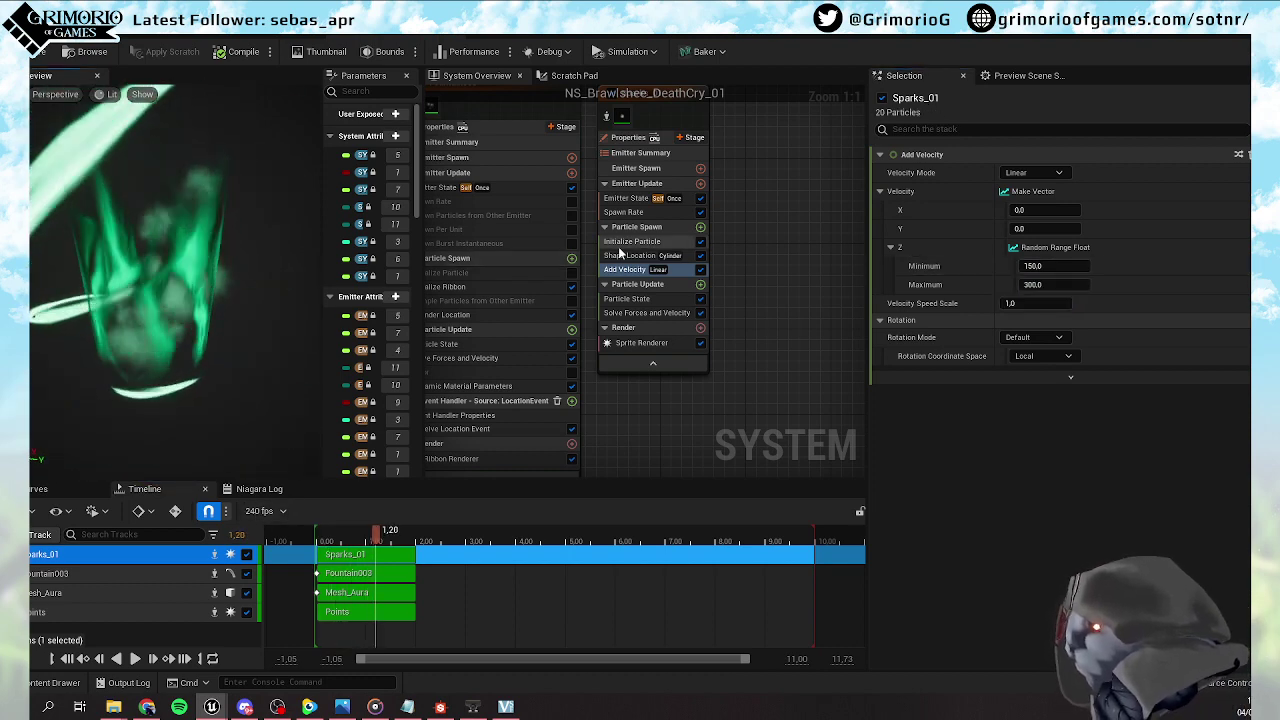
Set the alpha of the Sparks_01 particle color in Initialize Particle to 0.5
click(628, 242)
click(1021, 281)
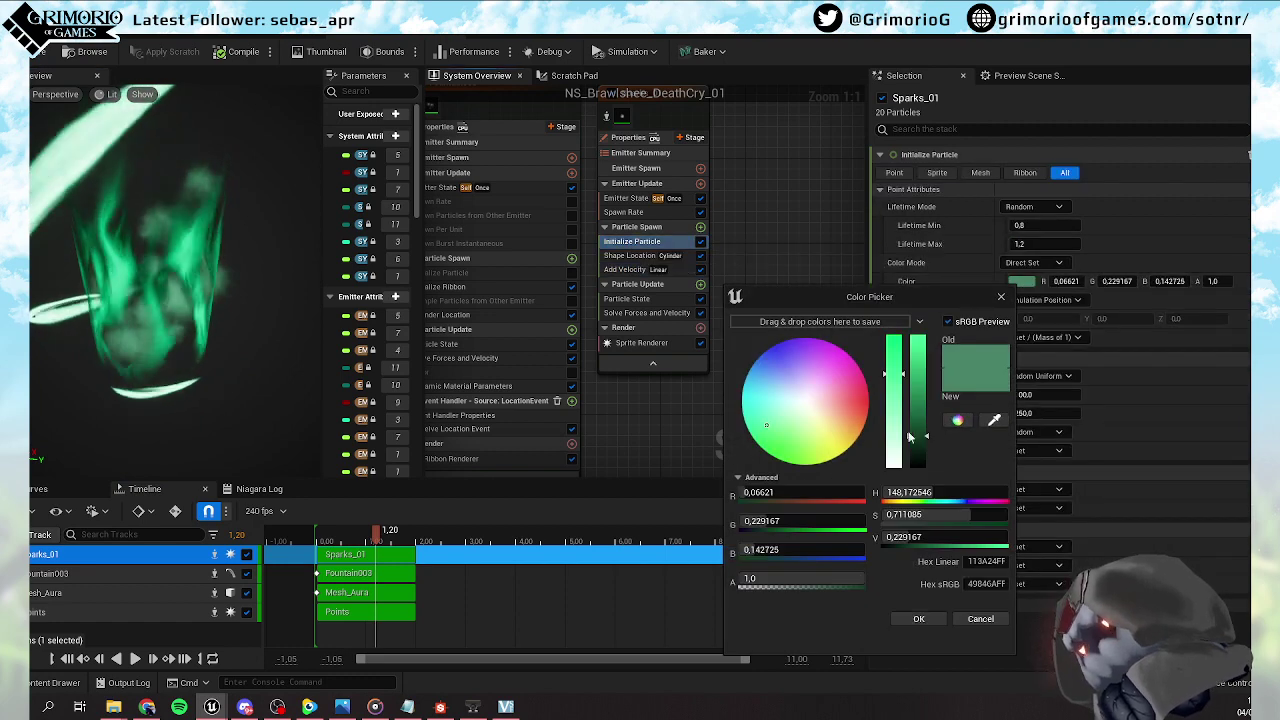
text(0,5)
key(Tab)
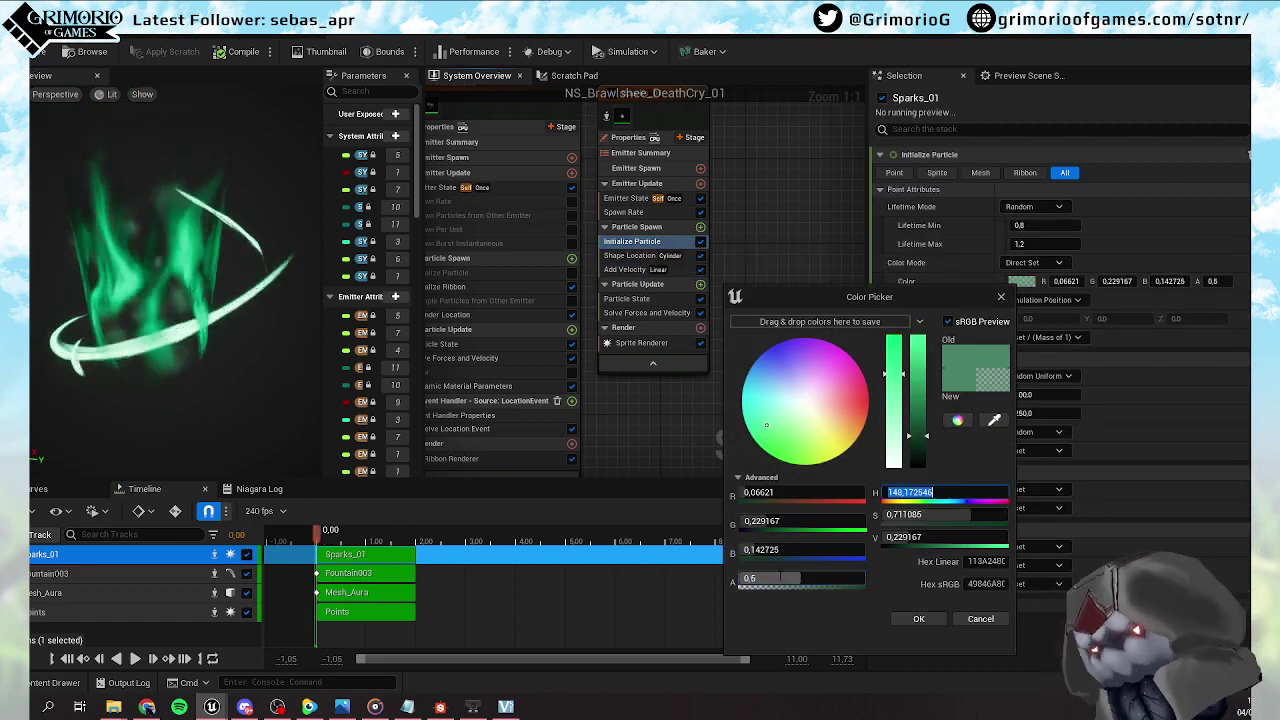
click(912, 620)
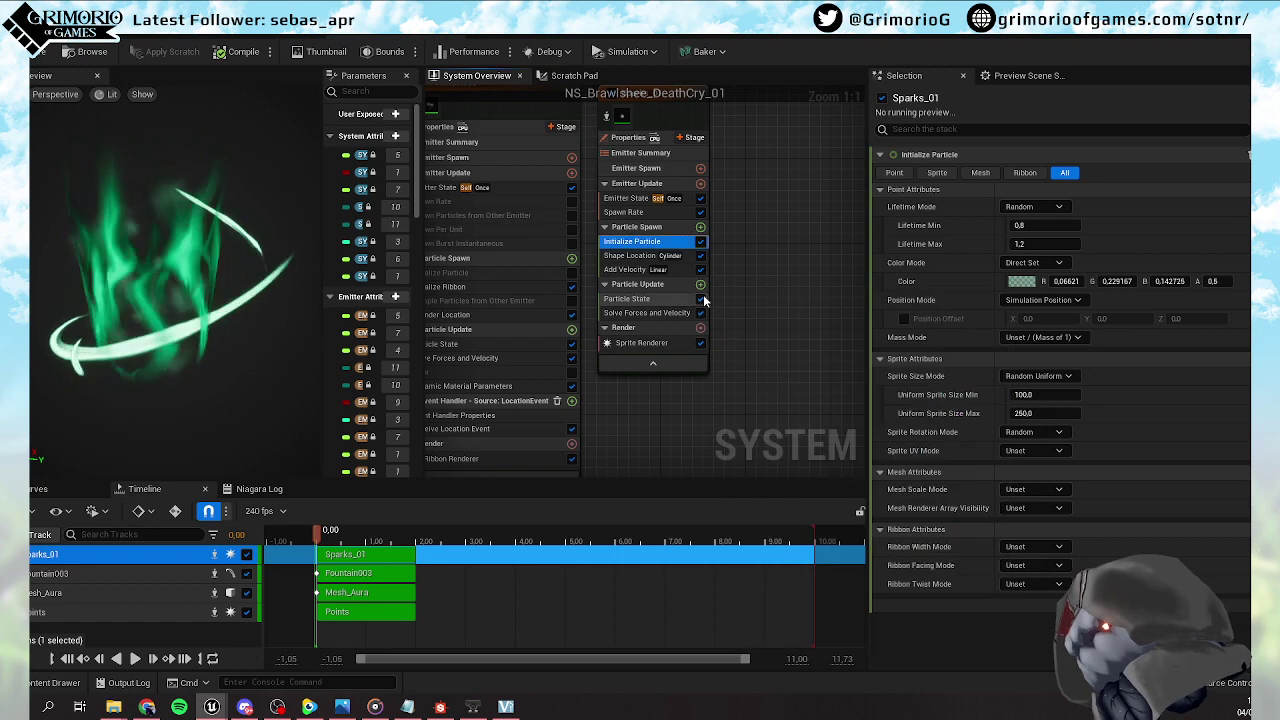
Add a Dynamic Material Parameters module to the Sparks_01 Particle Update group
click(700, 285)
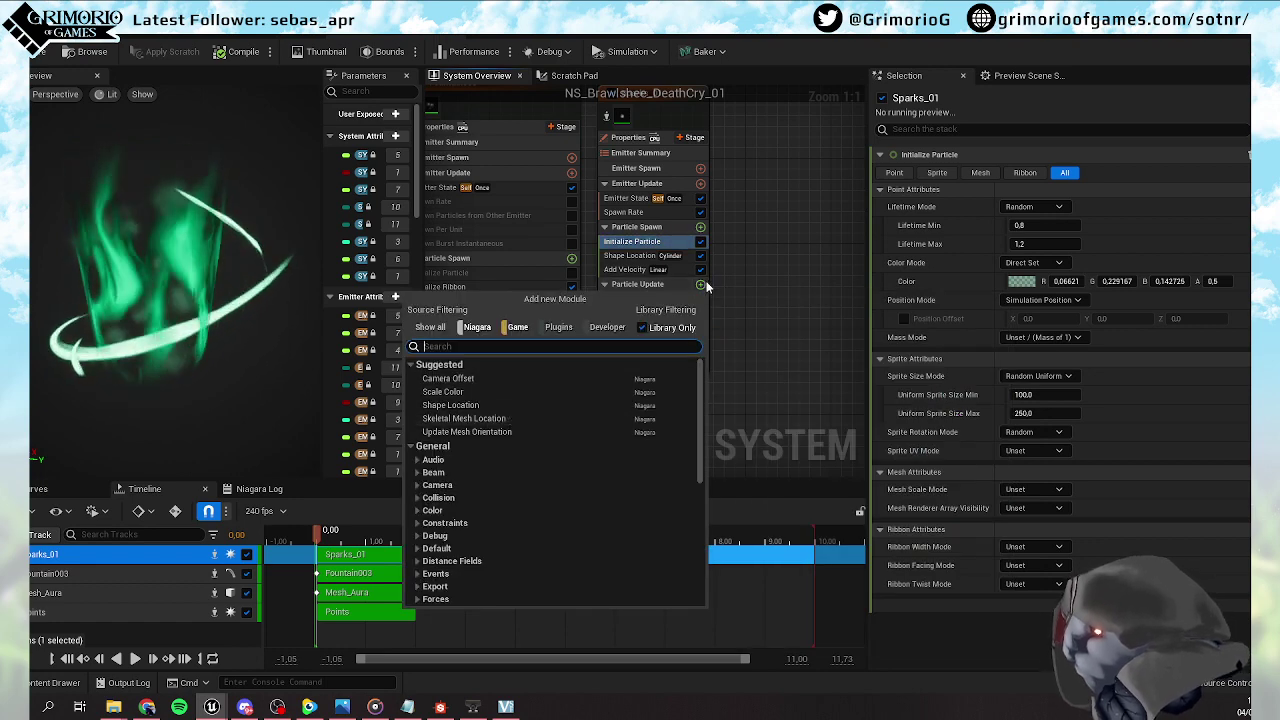
click(701, 286)
click(701, 286)
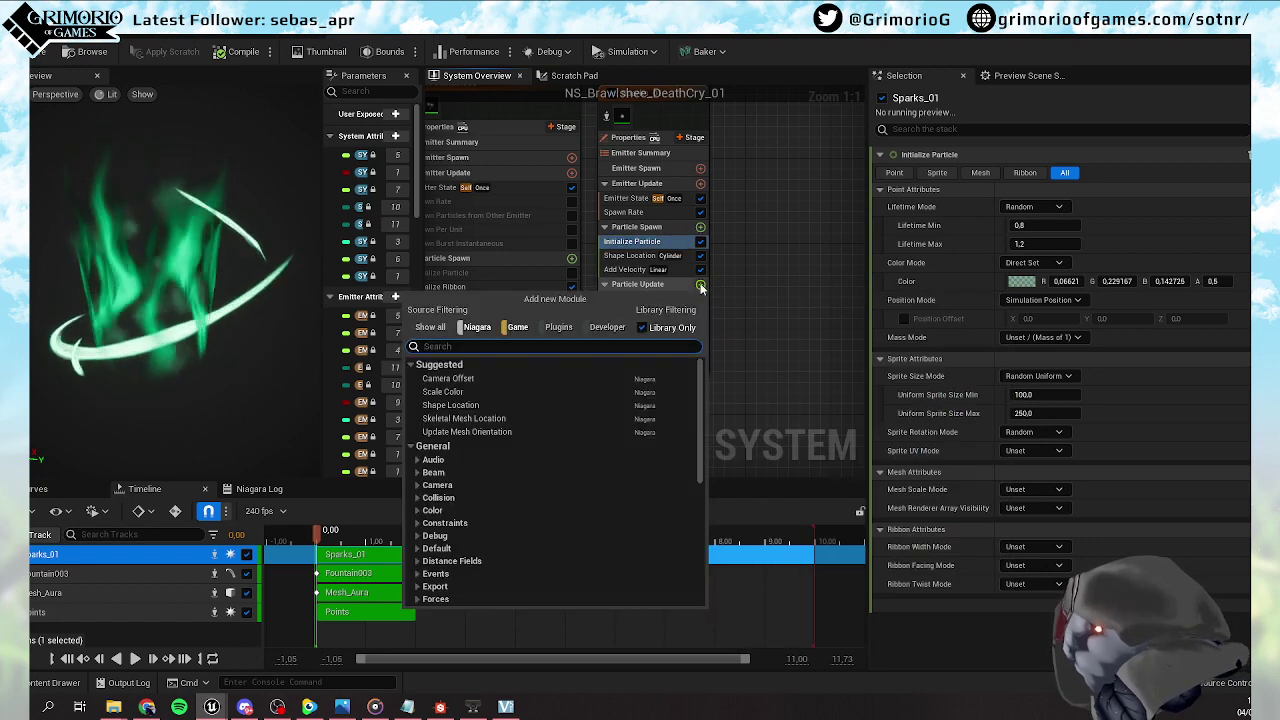
text(dyn)
click(556, 379)
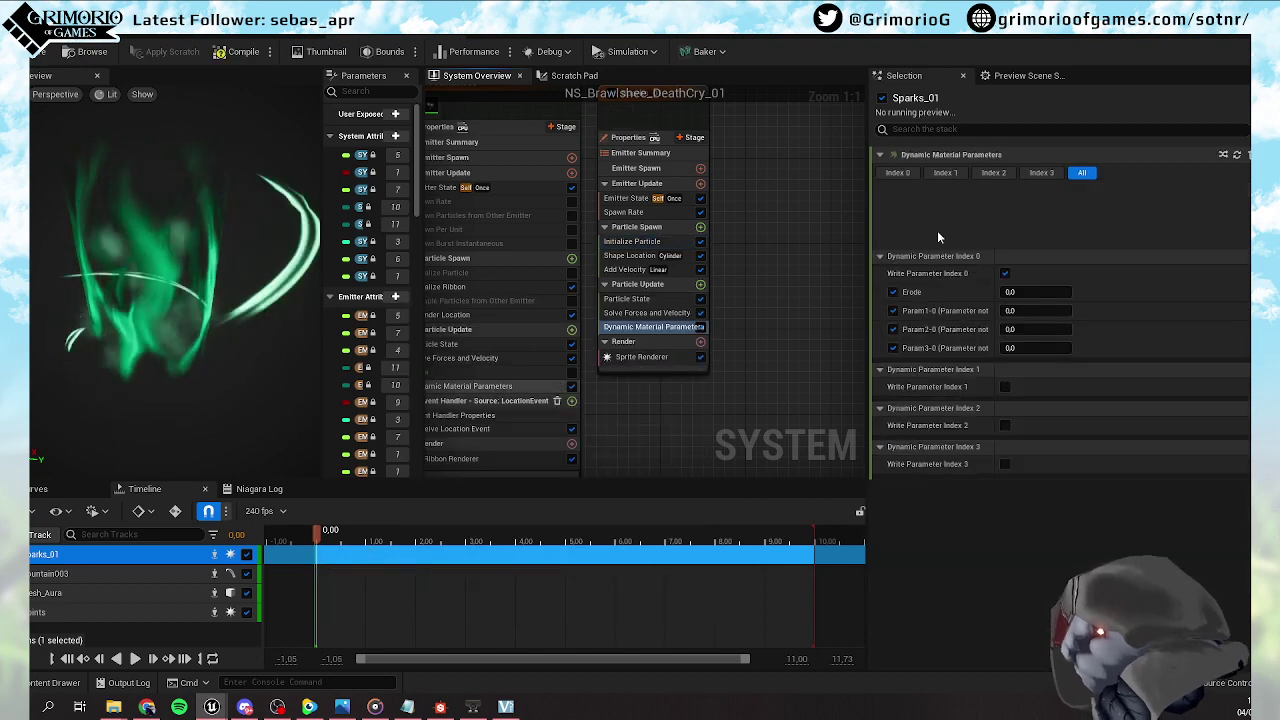
click(1004, 206)
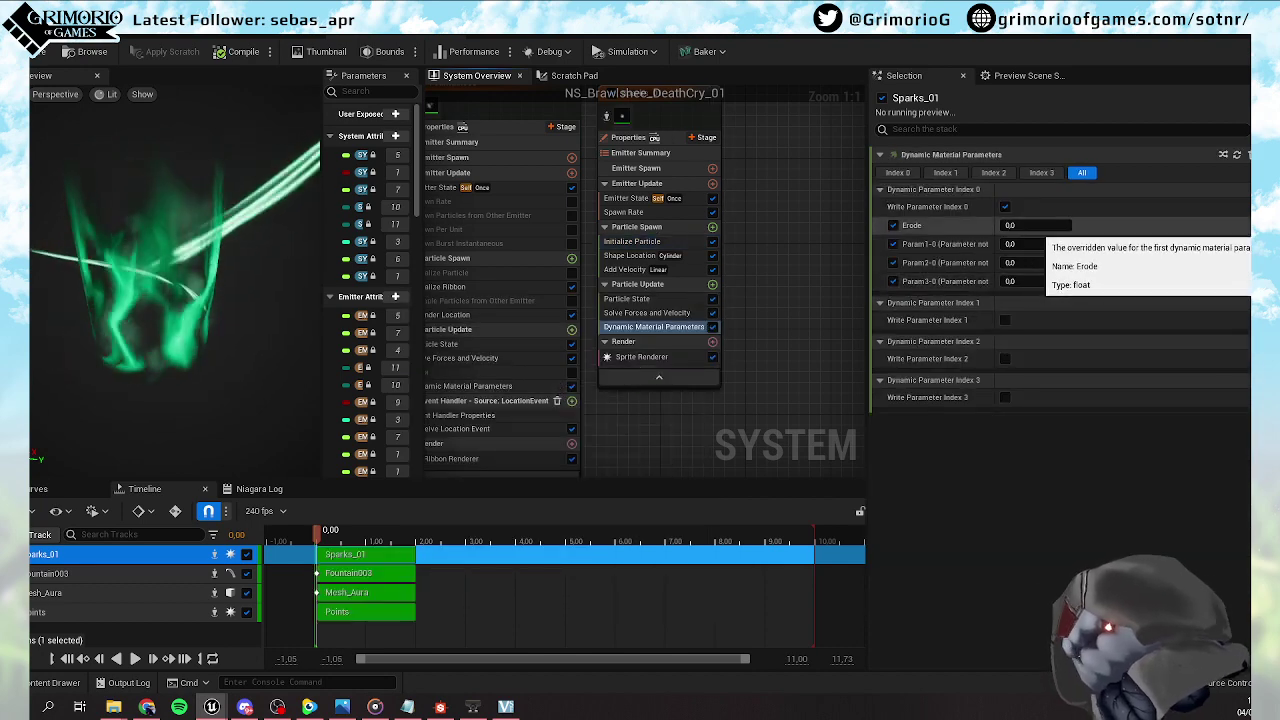
click(1040, 226)
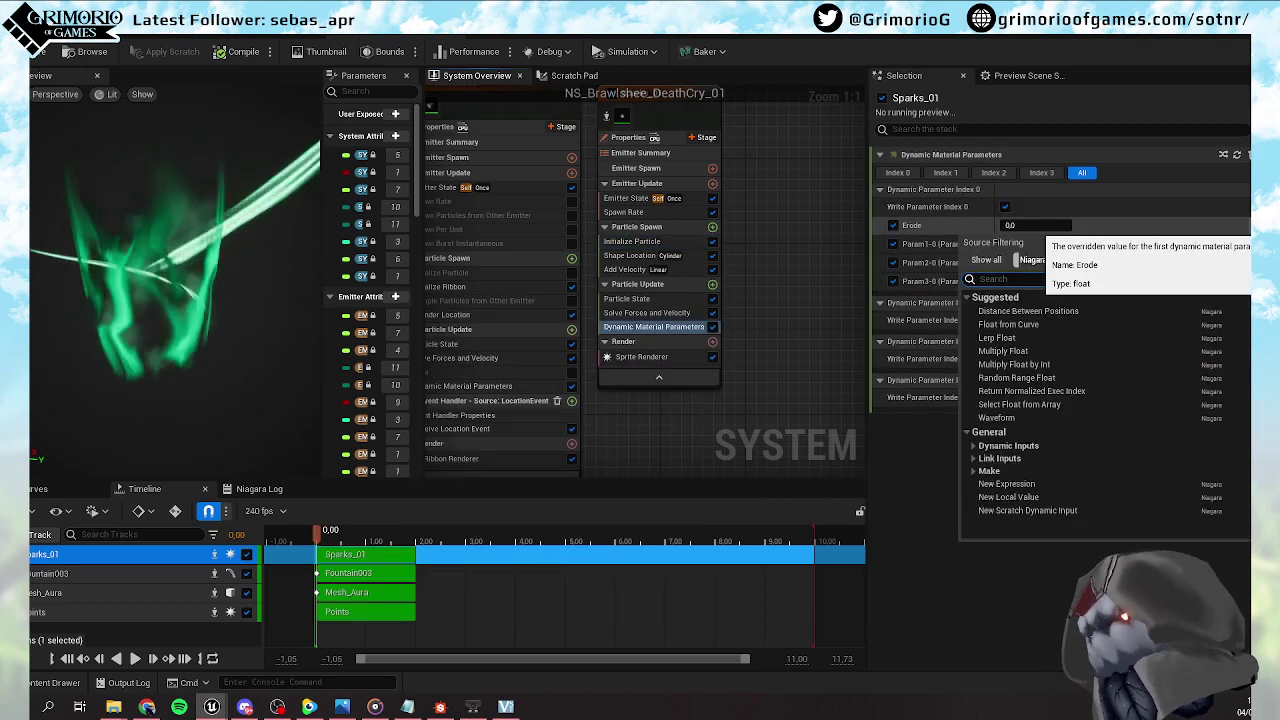
click(1036, 227)
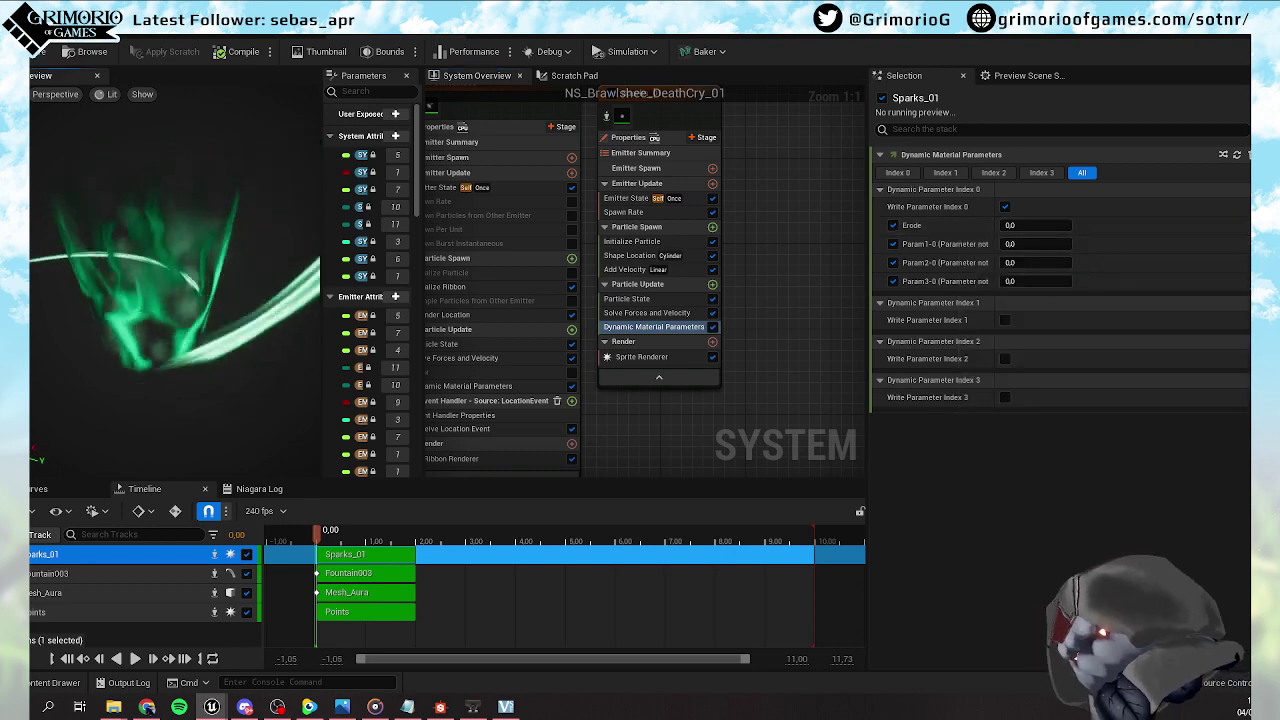
Add a Scale Color module to the Sparks_01 Particle Update group and disable its Scale RGB
click(712, 284)
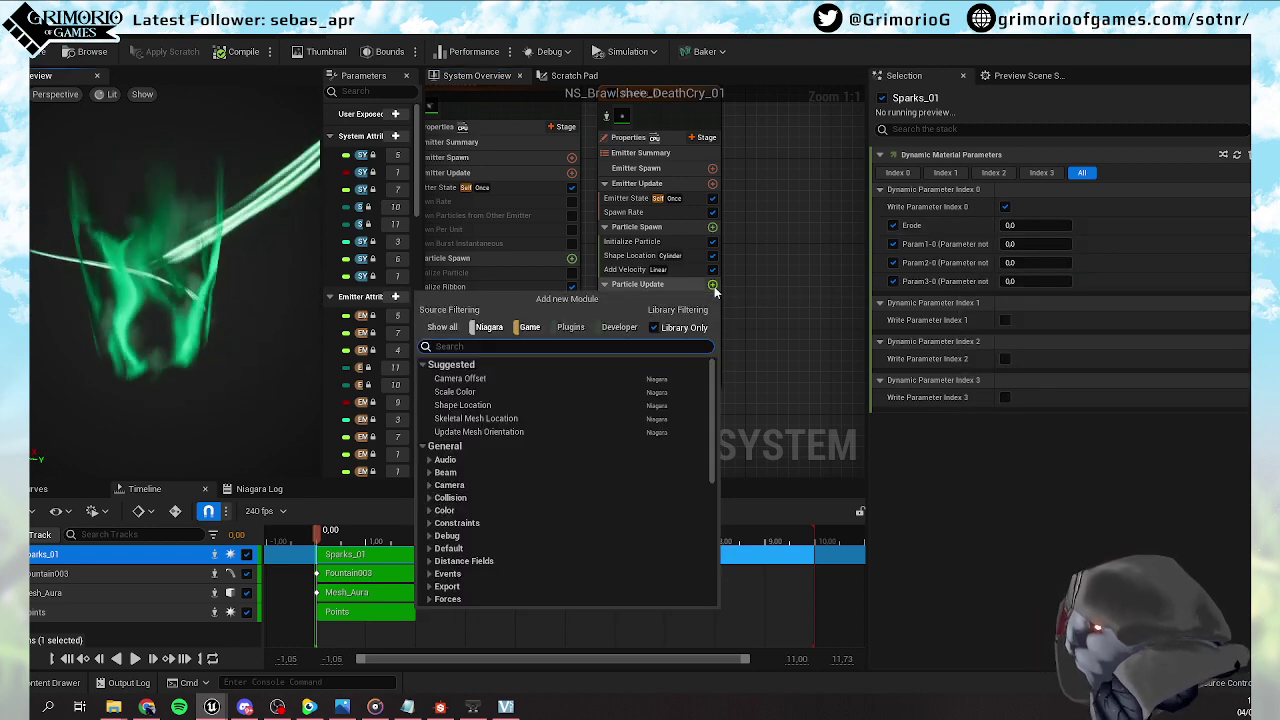
click(455, 392)
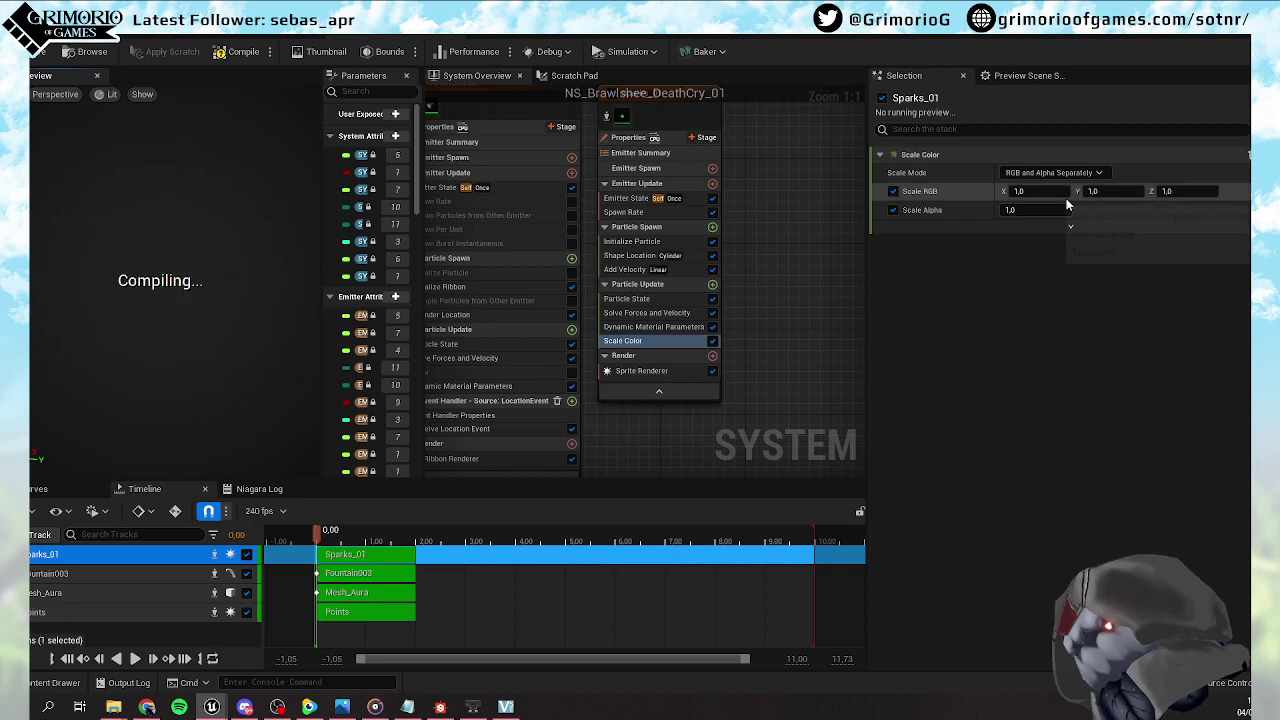
click(893, 191)
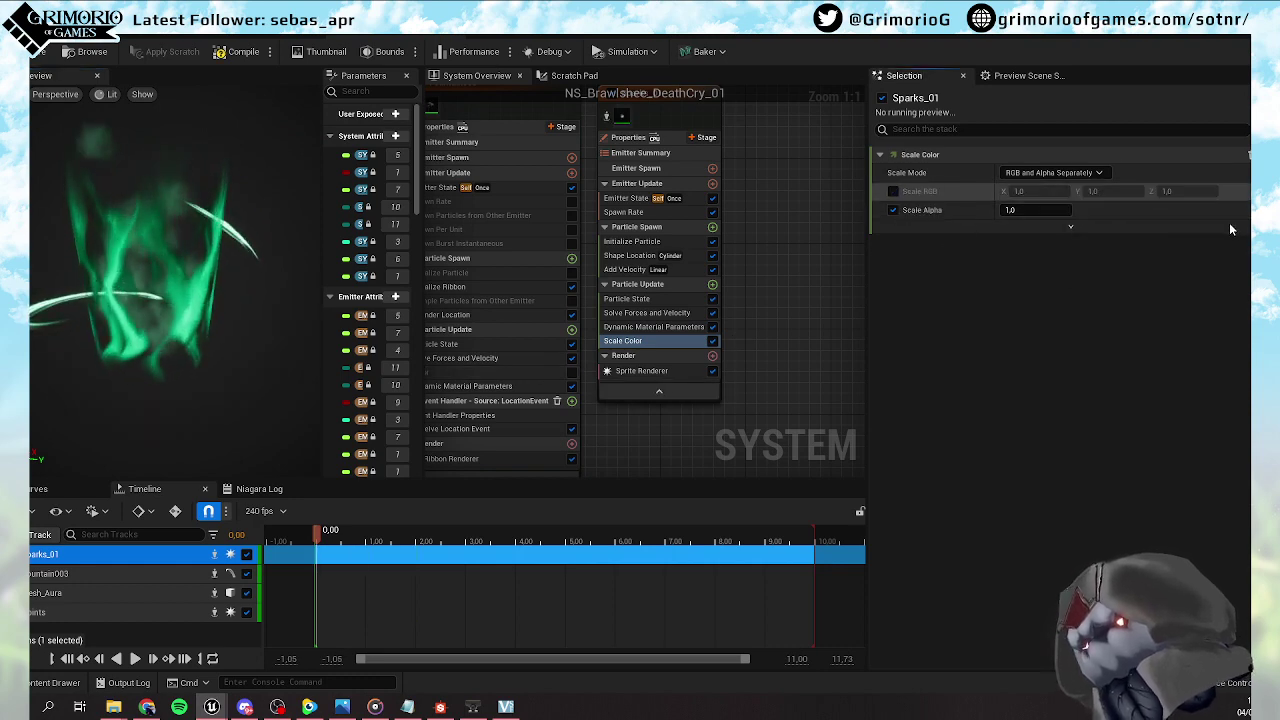
Drive the Sparks_01 Scale Alpha with Float from Curve, apply the Smooth Ramp Up template, and preview it along the timeline
click(1255, 210)
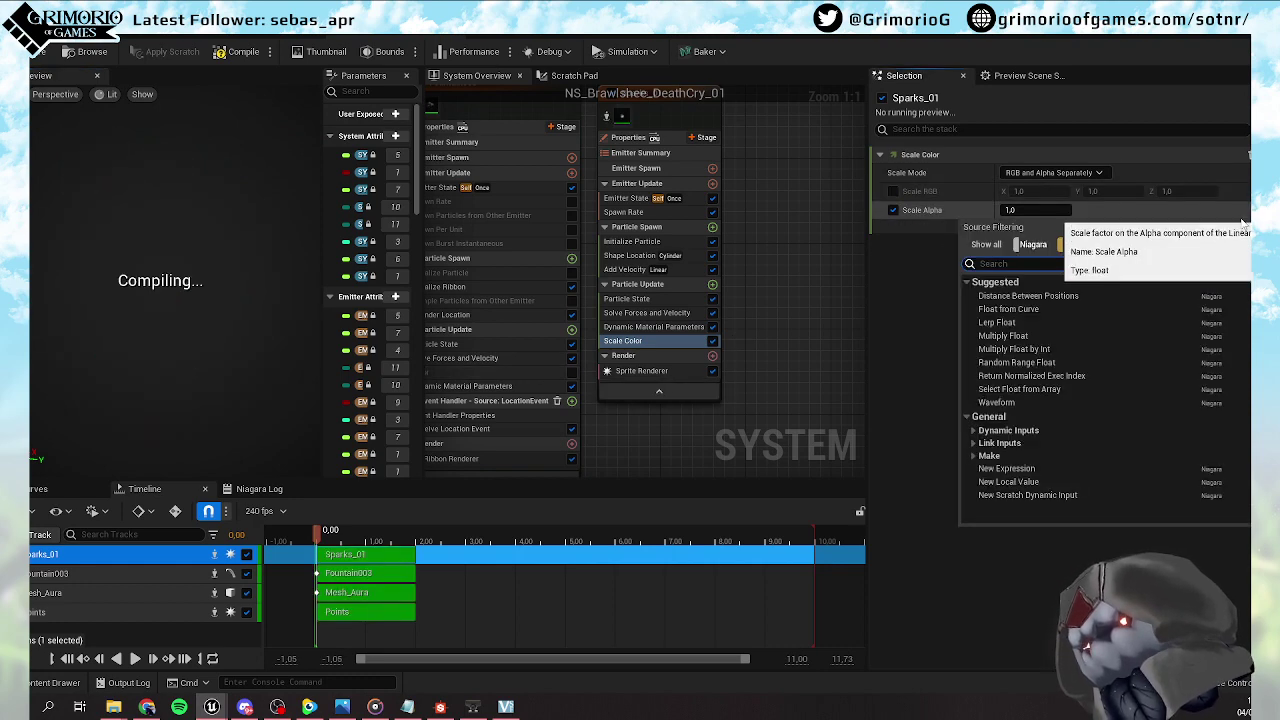
click(1053, 303)
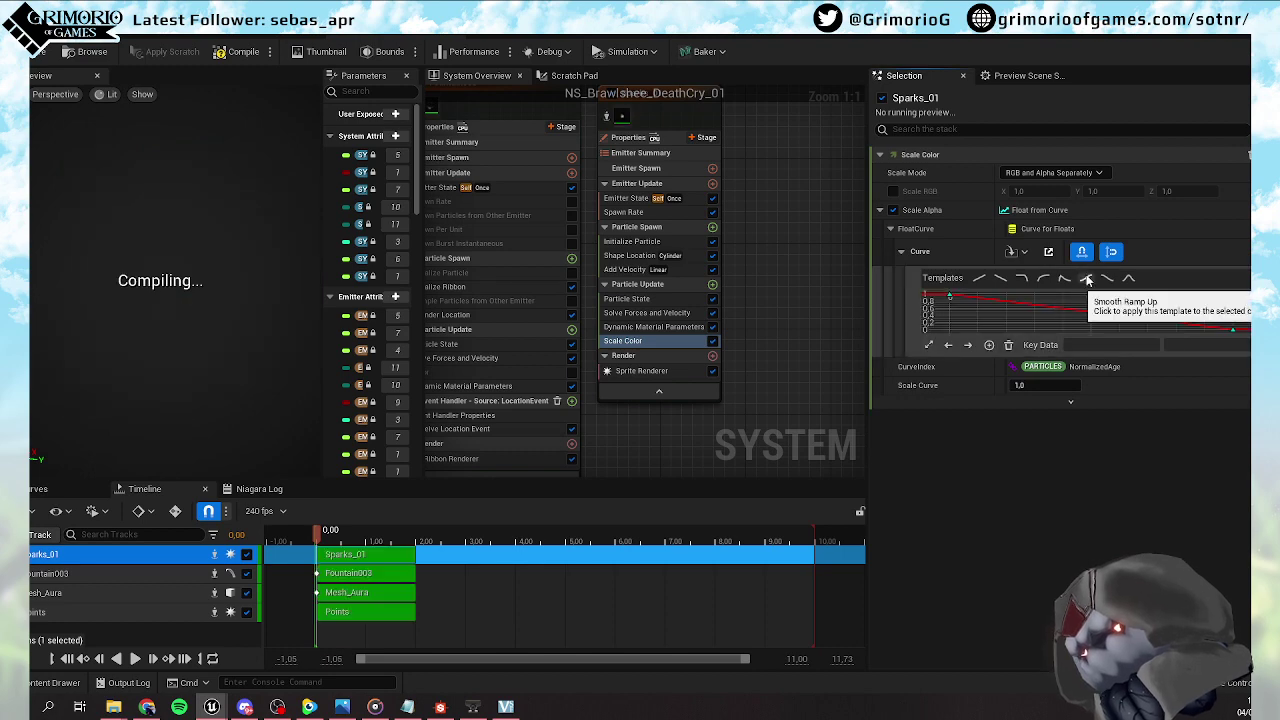
click(1083, 279)
drag(318, 540, 413, 535)
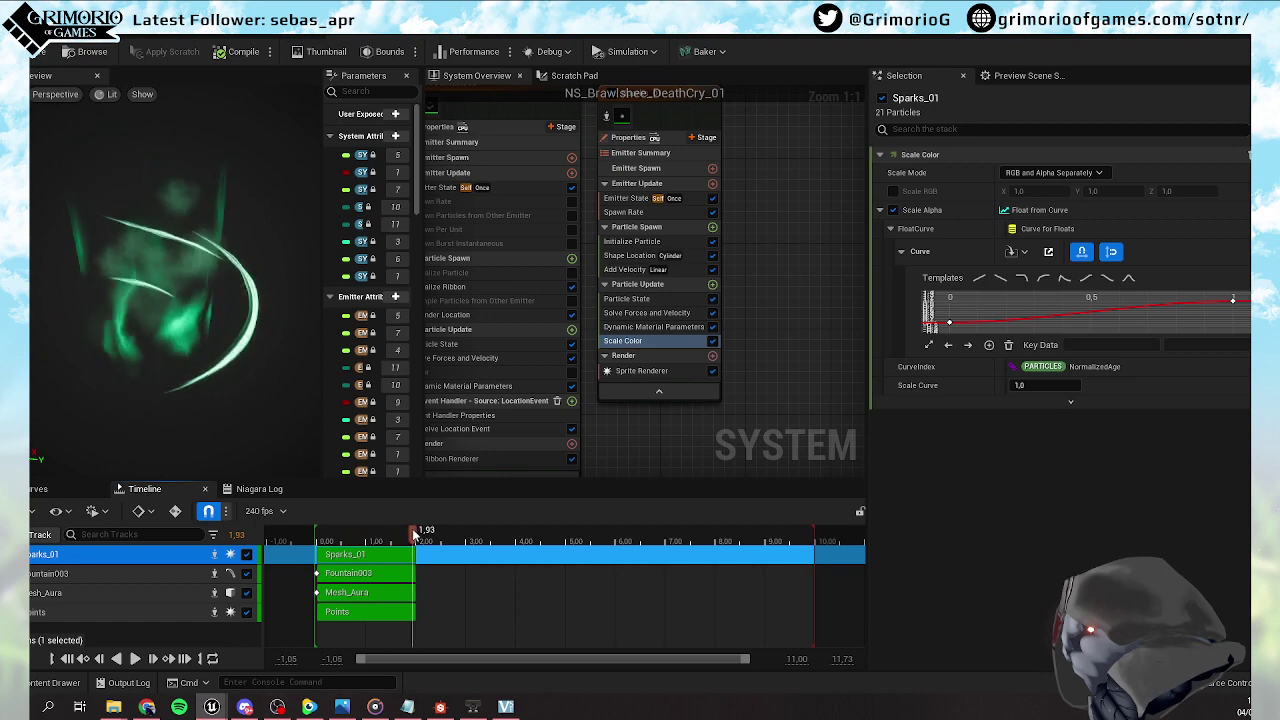
Set the Sparks_01 particle color in Initialize Particle to a more saturated green with RGB 0.03693, 0.229167, 0.149152
click(675, 242)
click(1022, 281)
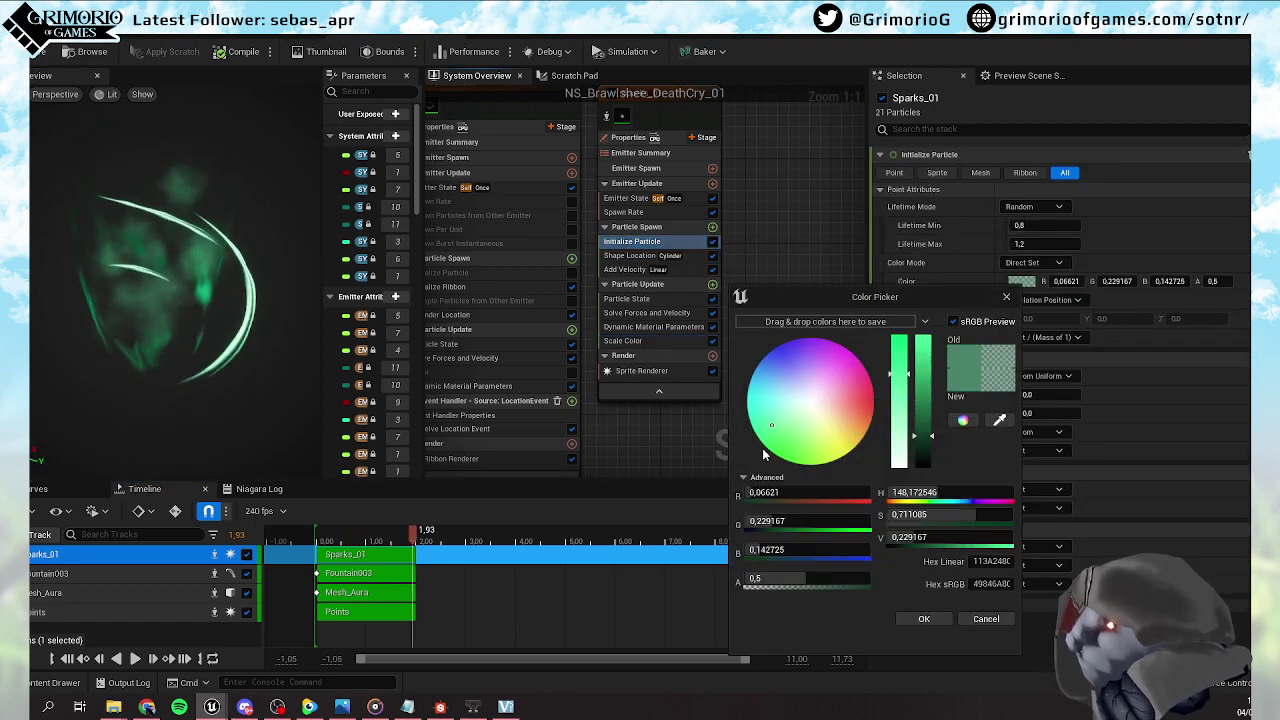
drag(771, 431, 769, 437)
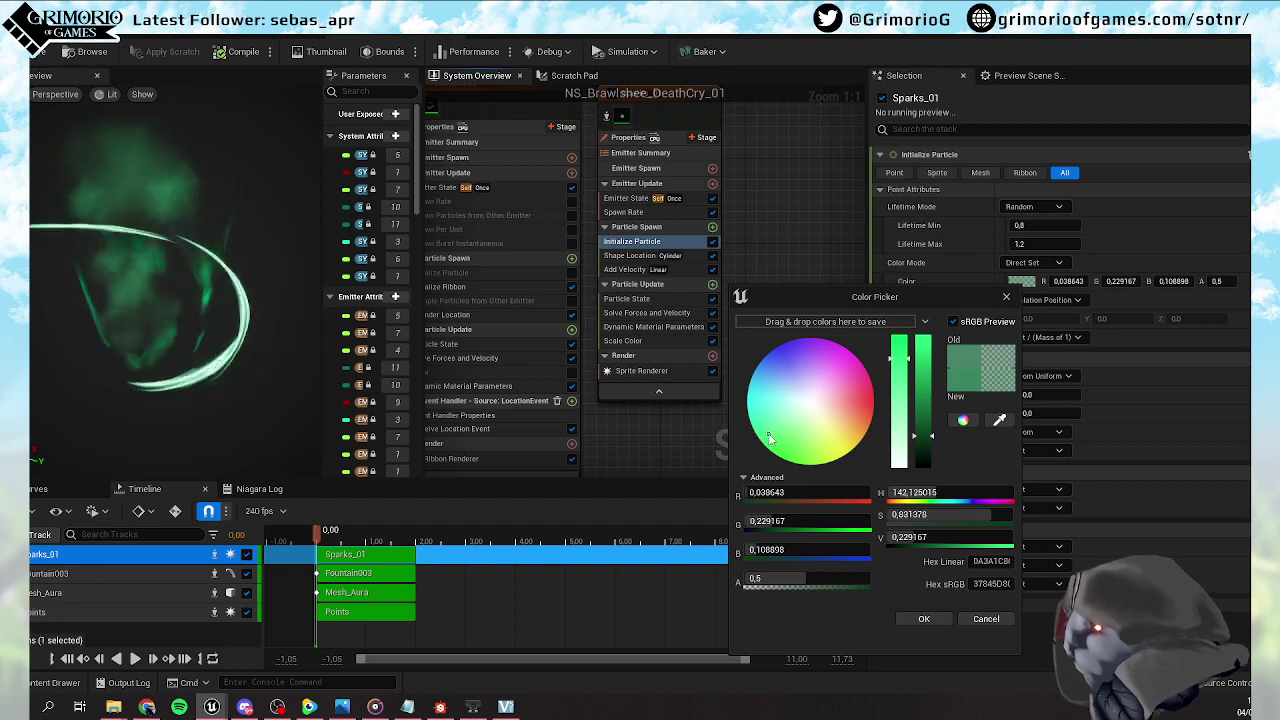
click(762, 424)
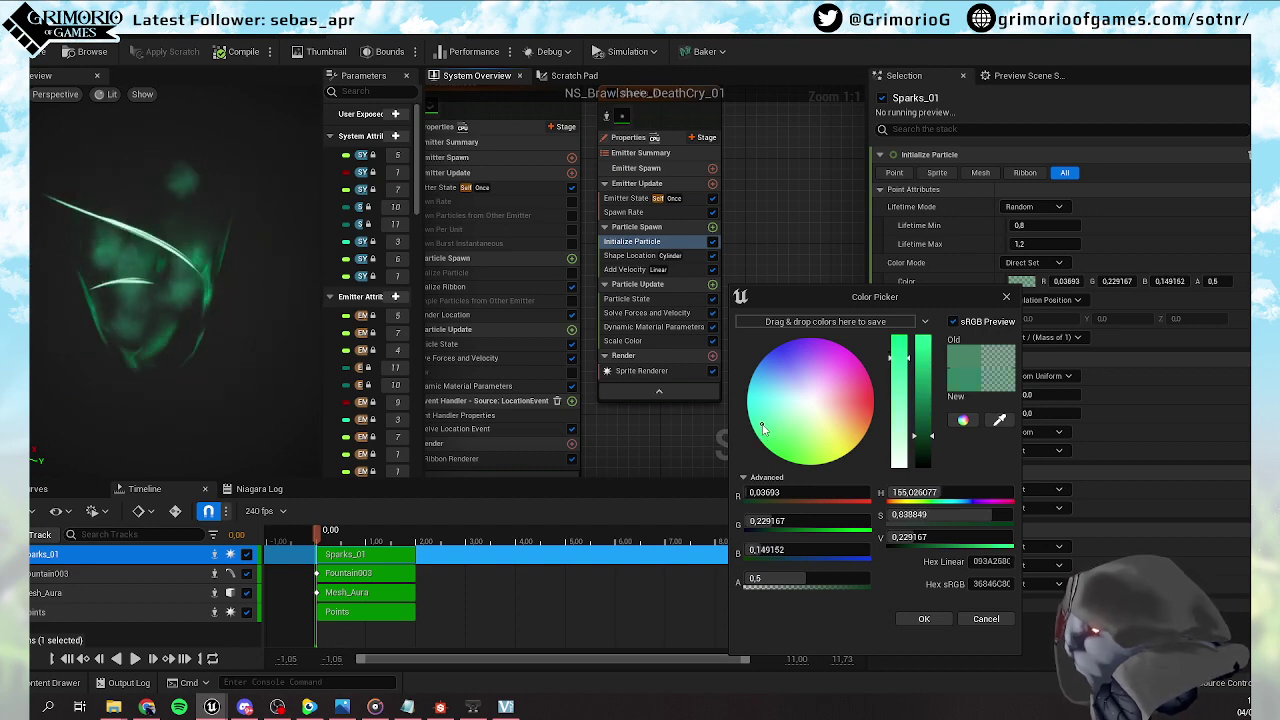
click(914, 617)
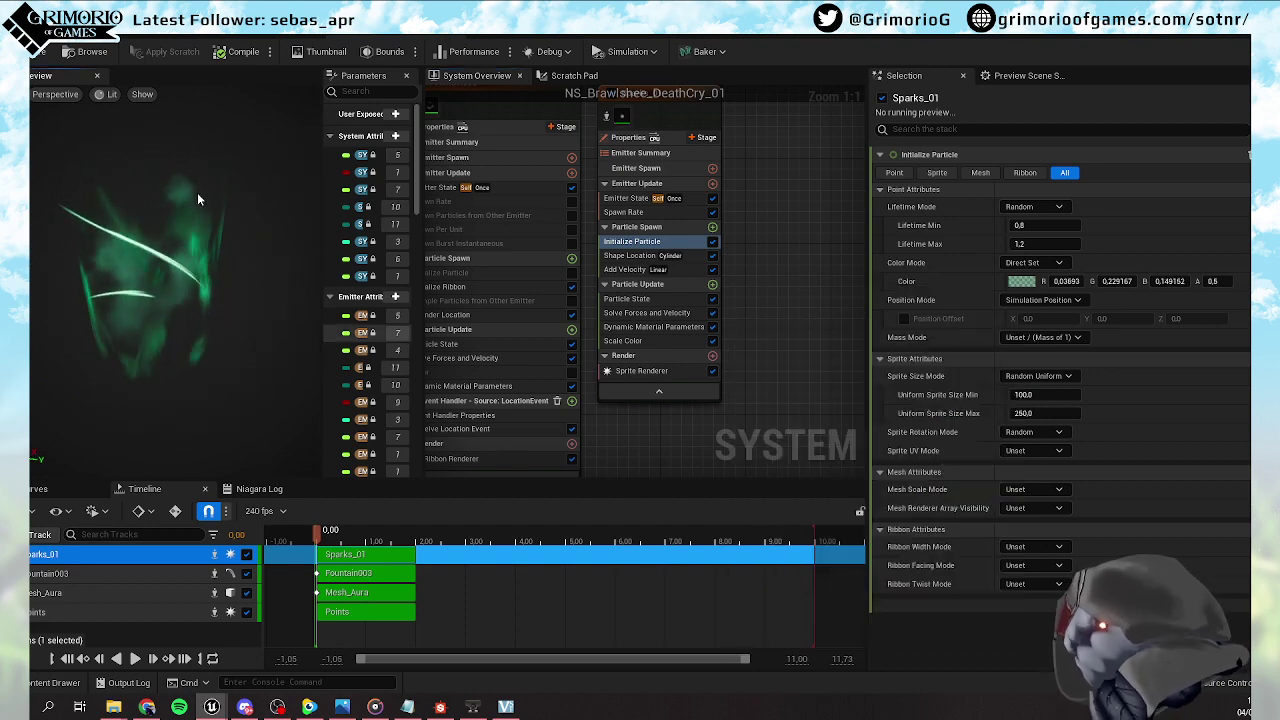
Save the effect, play the level to preview it on the character, and return to the Niagara system
click(38, 52)
click(100, 30)
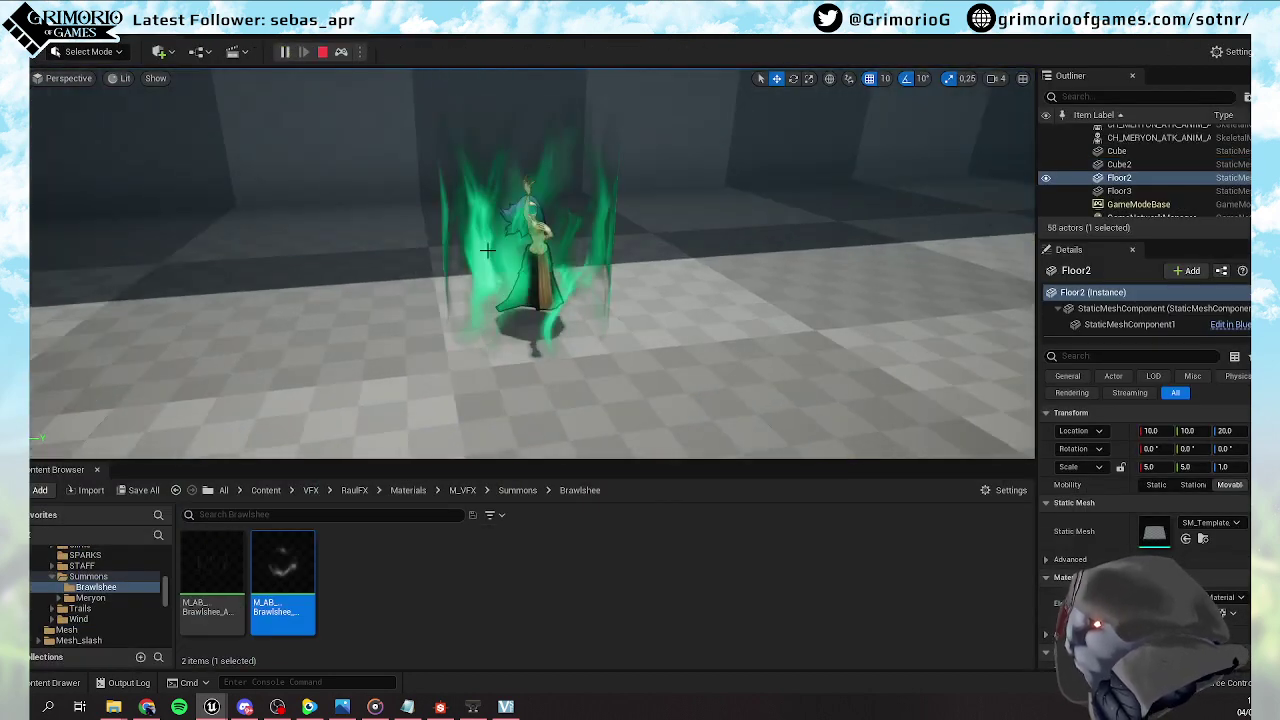
key(Escape)
mouse_move(211, 707)
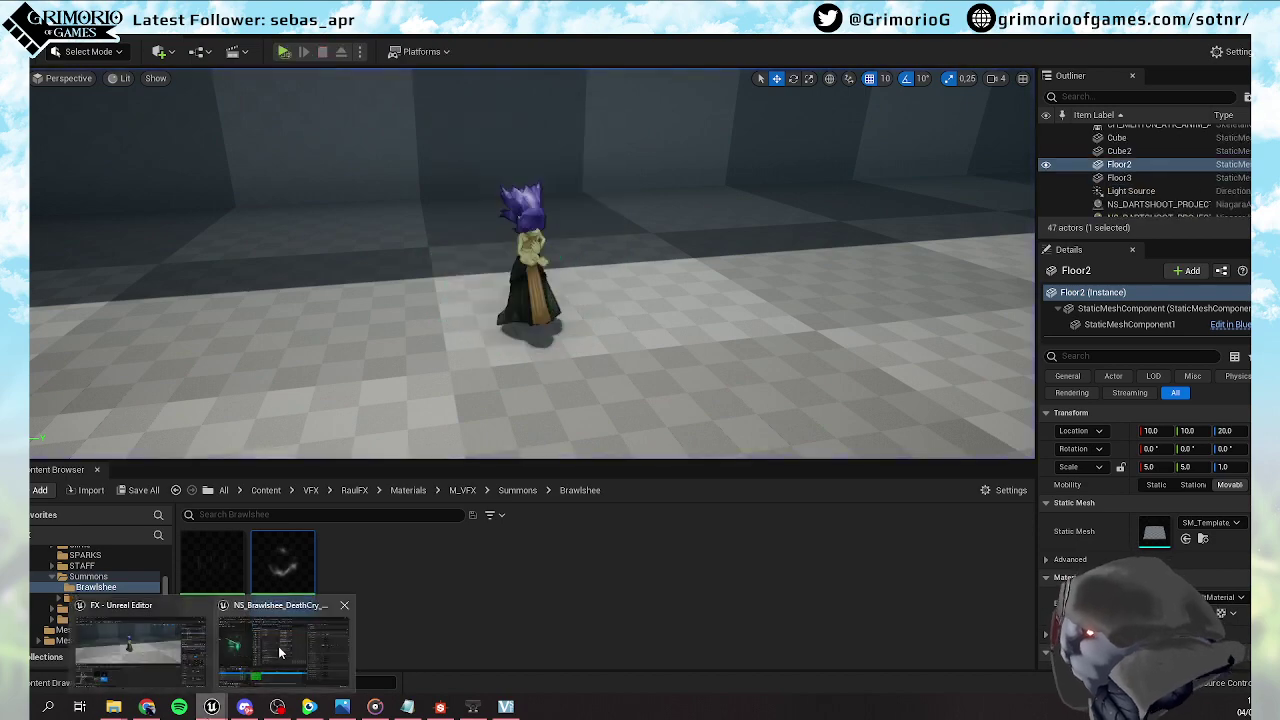
click(273, 650)
Set the loop duration in the Sparks_01 Emitter State to 1.5
click(630, 198)
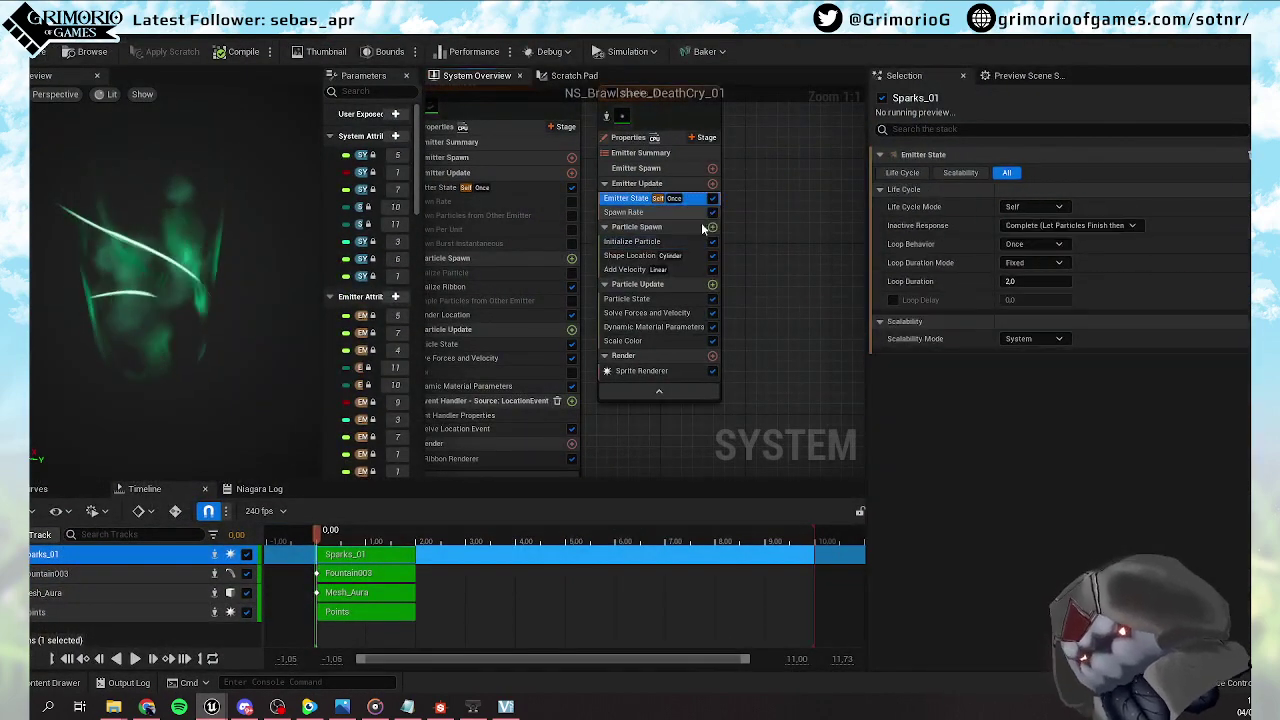
click(1037, 281)
text(1)
key(Return)
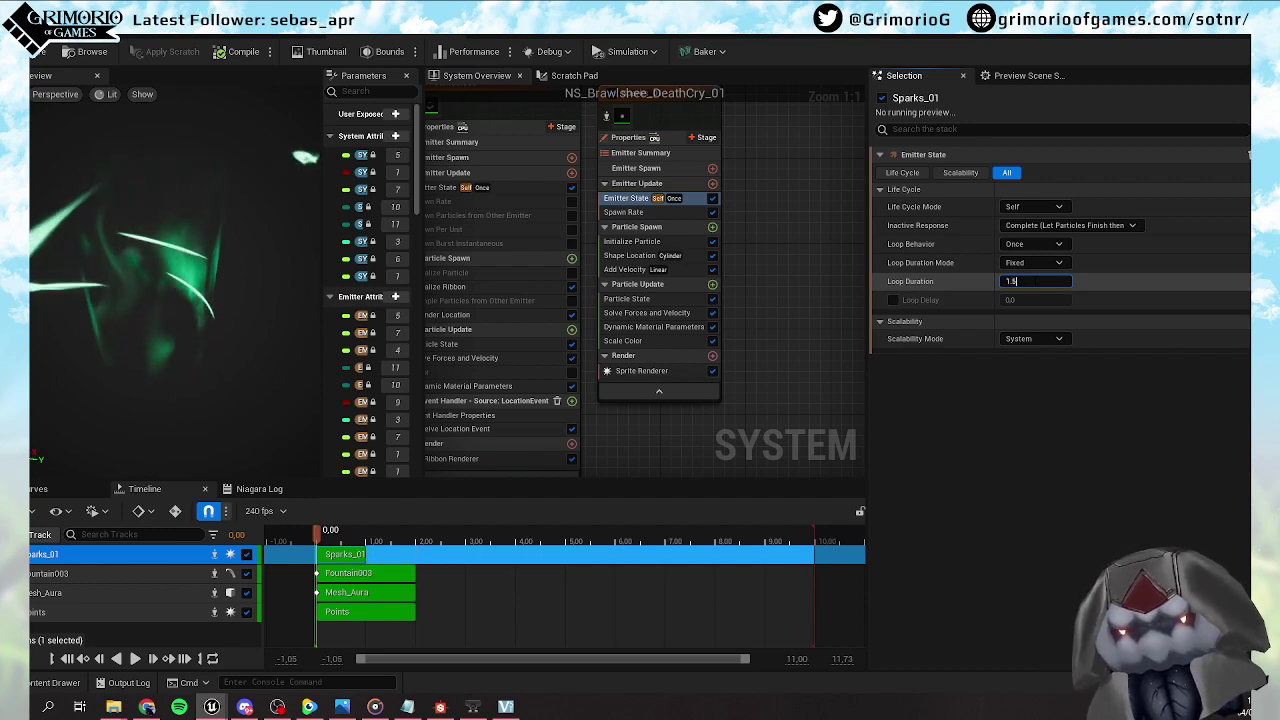
Set the Sparks_01 spawn rate to 50 and preview the denser particles along the timeline
click(625, 212)
click(1035, 173)
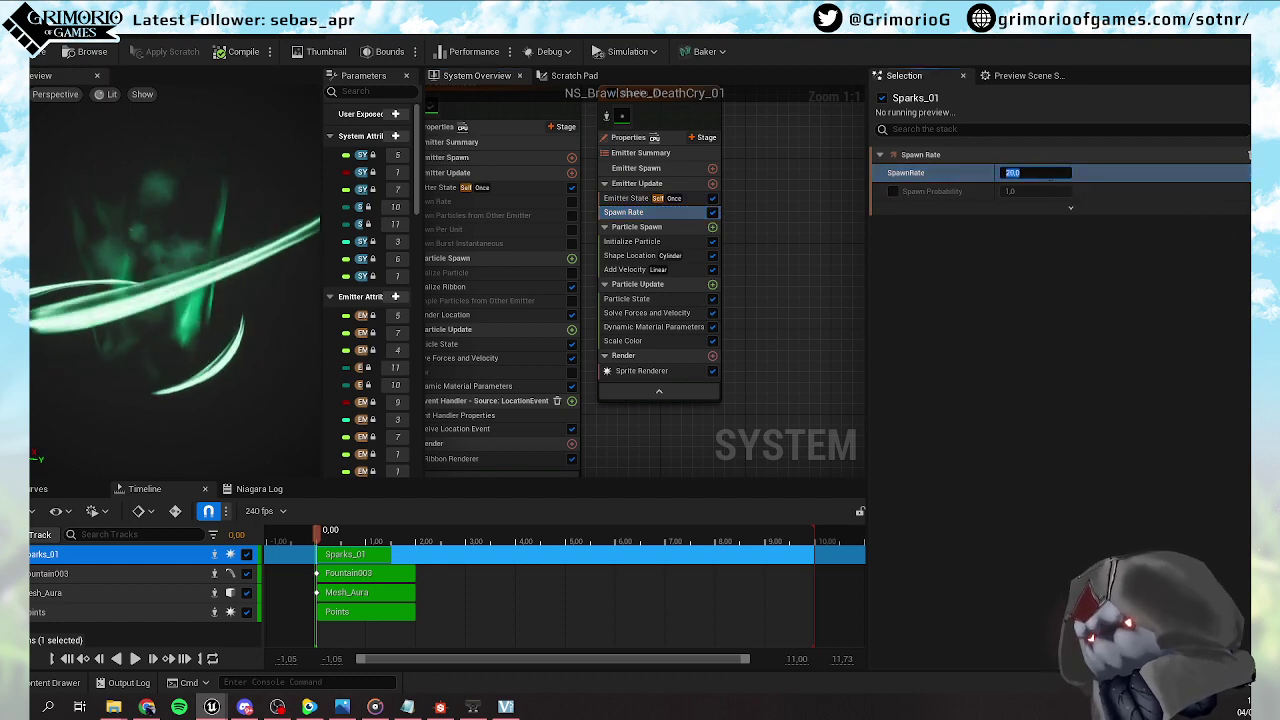
text(50)
key(Return)
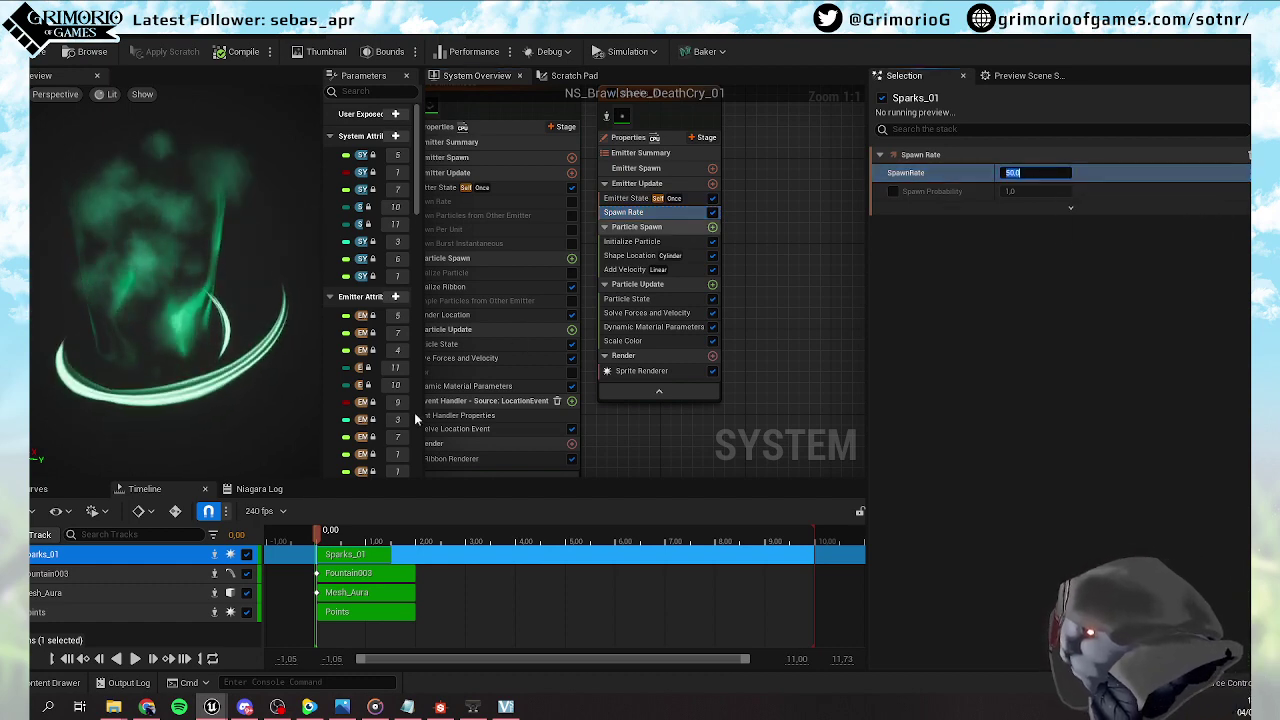
drag(318, 535, 409, 535)
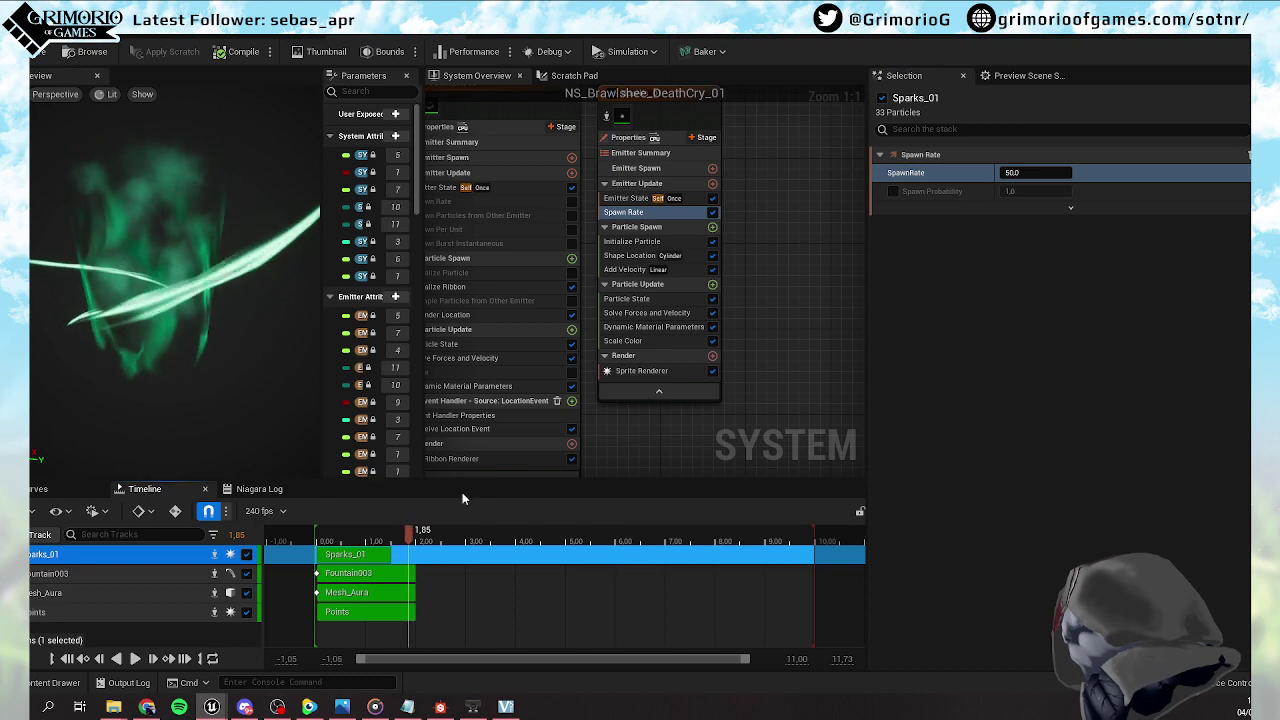
Apply the Smooth Ramp Down template to the Sparks_01 Scale Alpha curve and scrub the timeline to check the fade
click(622, 340)
click(954, 327)
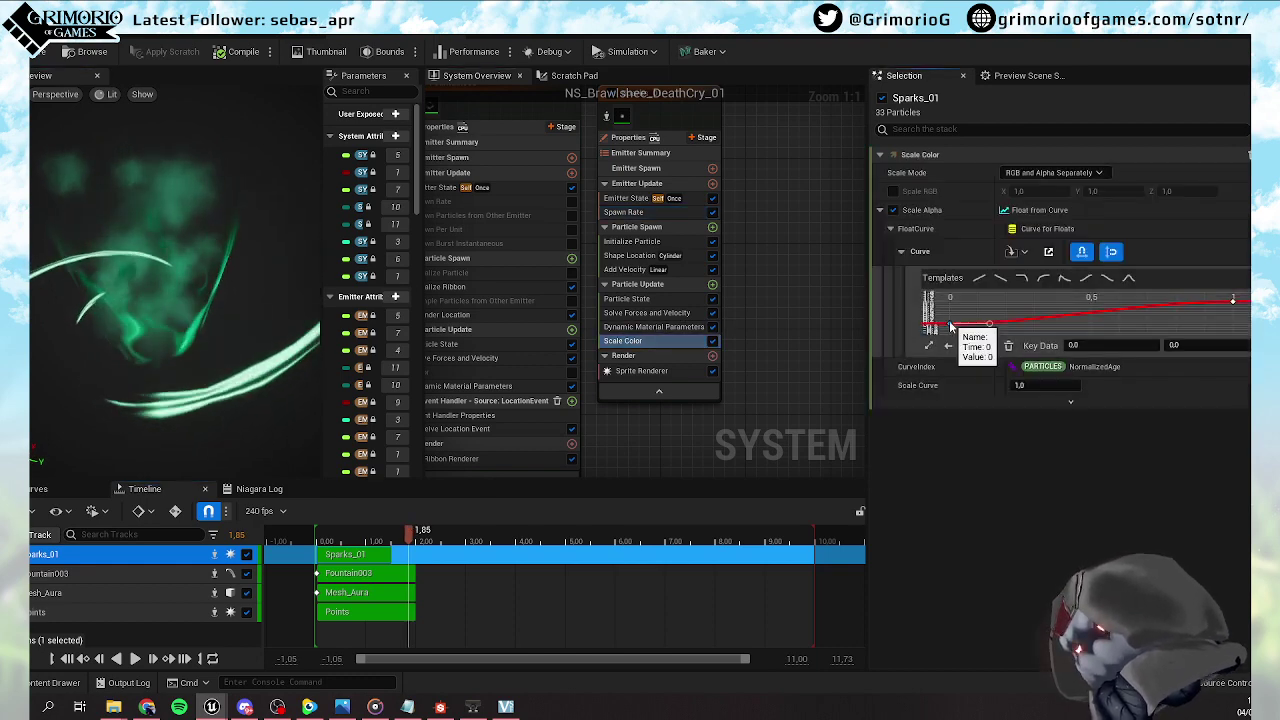
drag(329, 535, 346, 535)
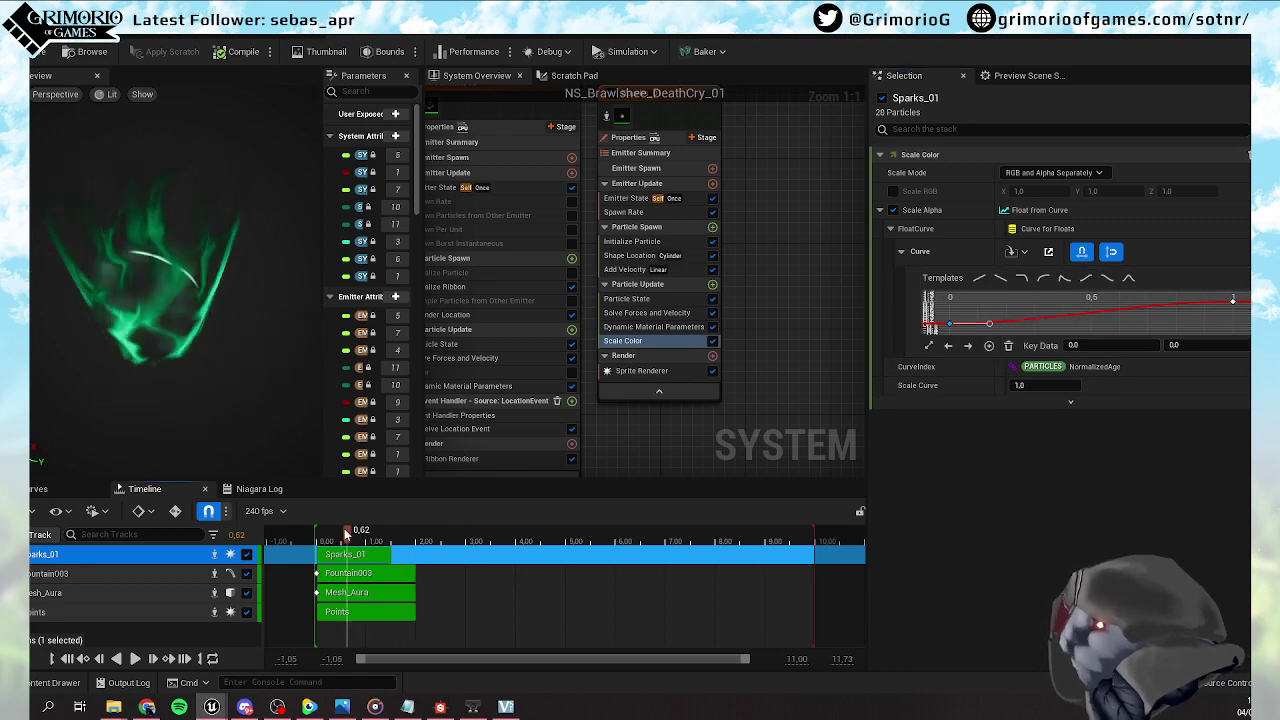
click(1107, 278)
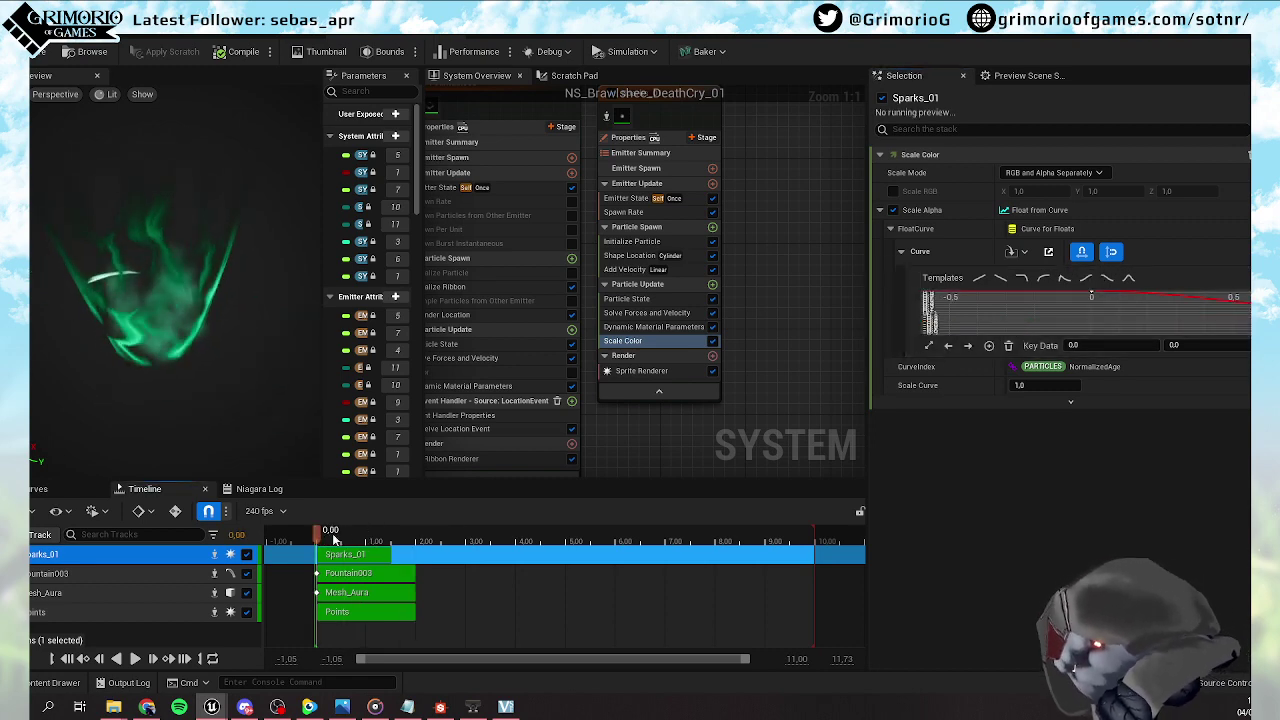
click(371, 531)
drag(369, 530, 407, 533)
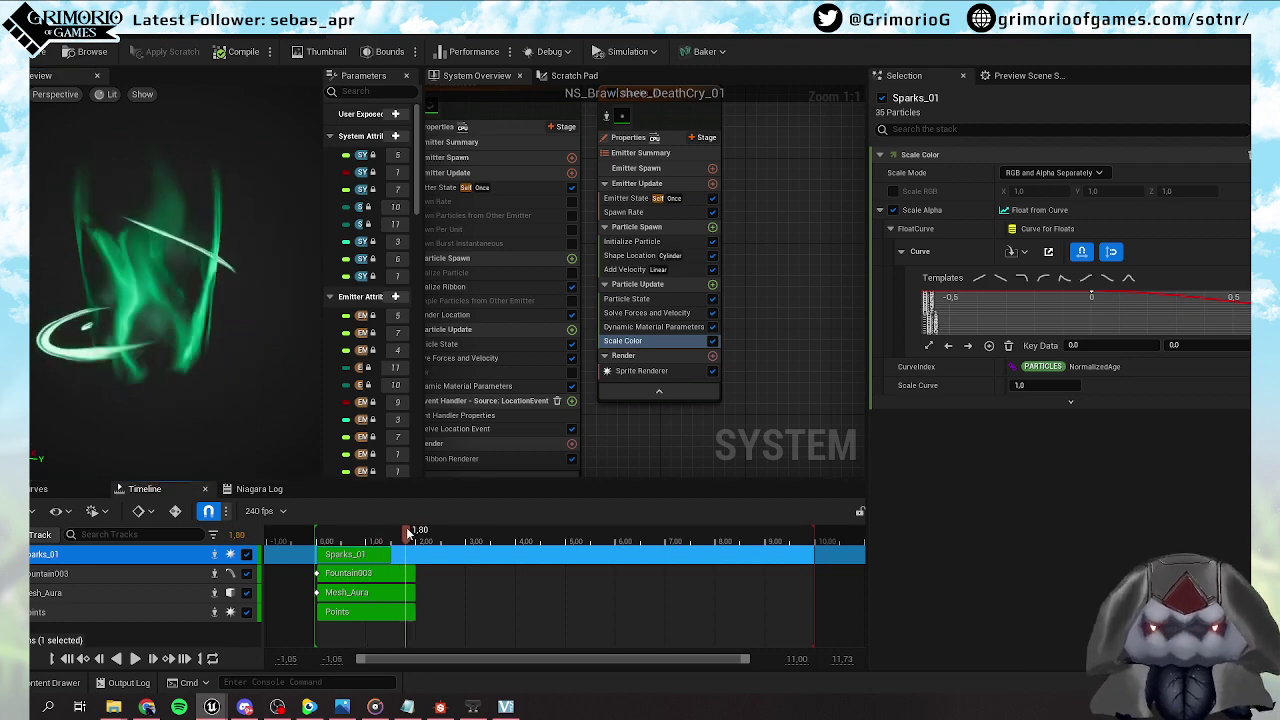
Save the Niagara system, test the updated fade by playing the level, and reopen the system for editing
key(ctrl+s)
click(1194, 14)
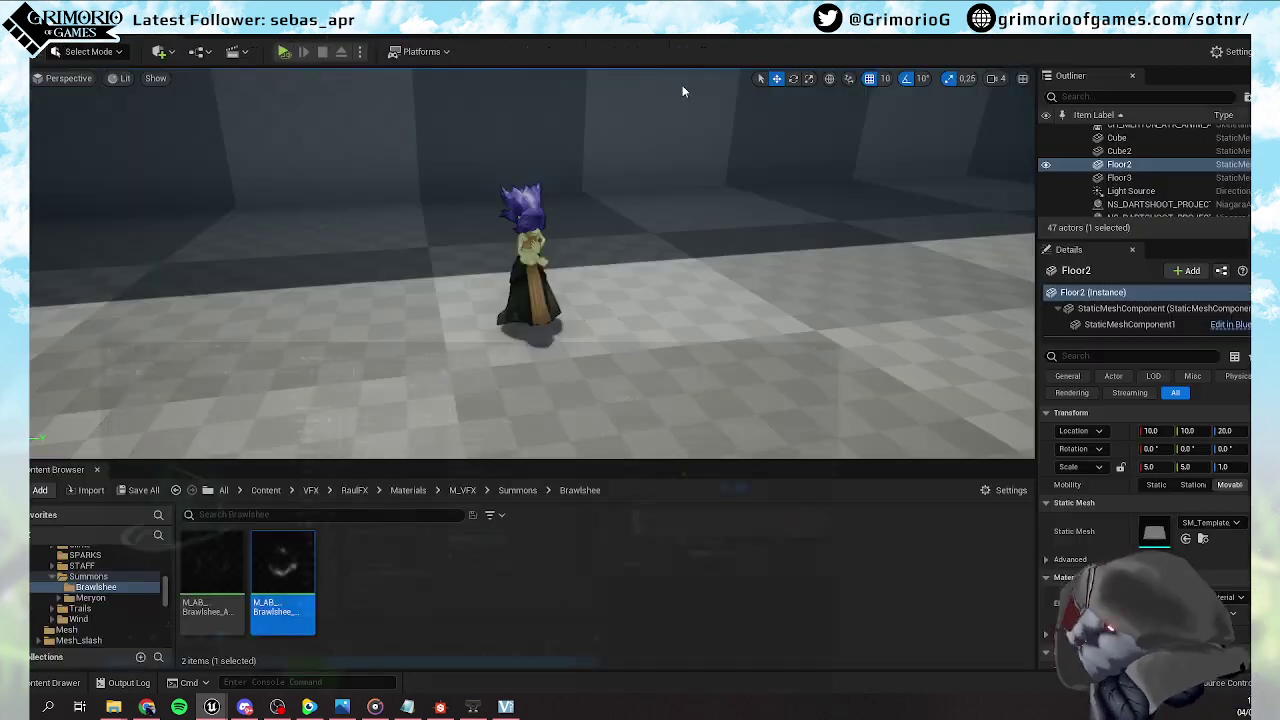
click(284, 51)
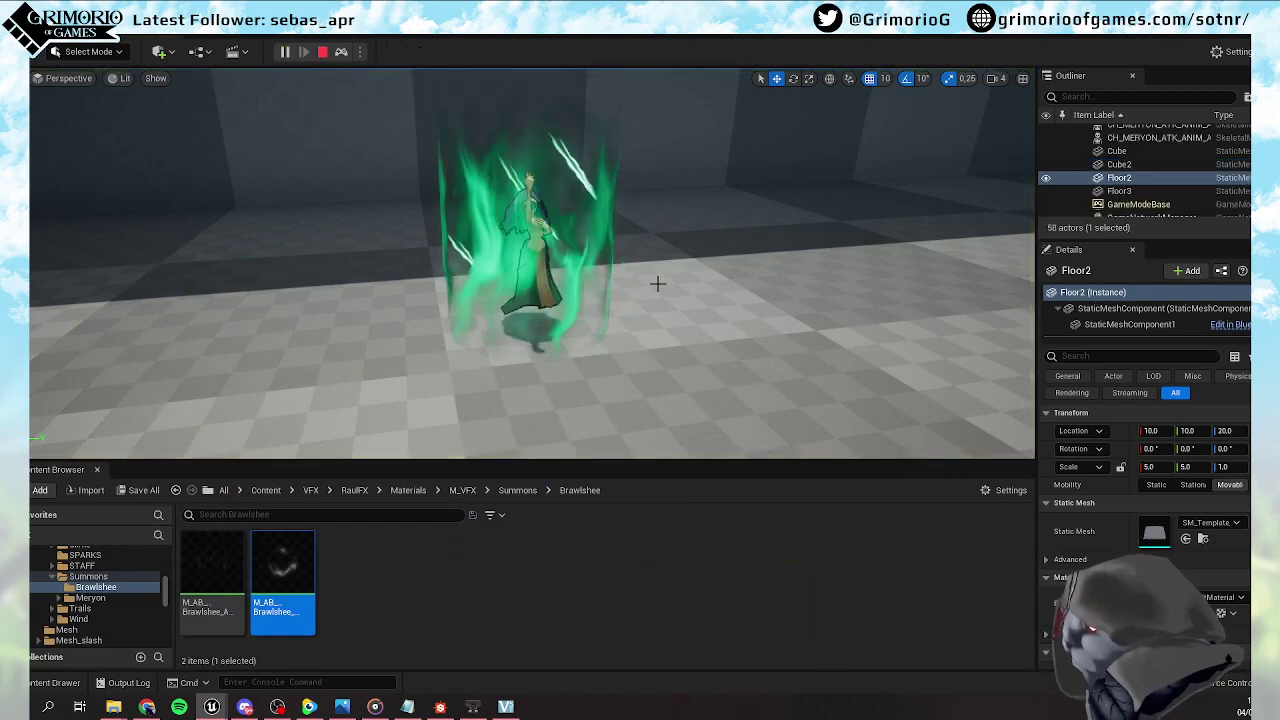
click(322, 51)
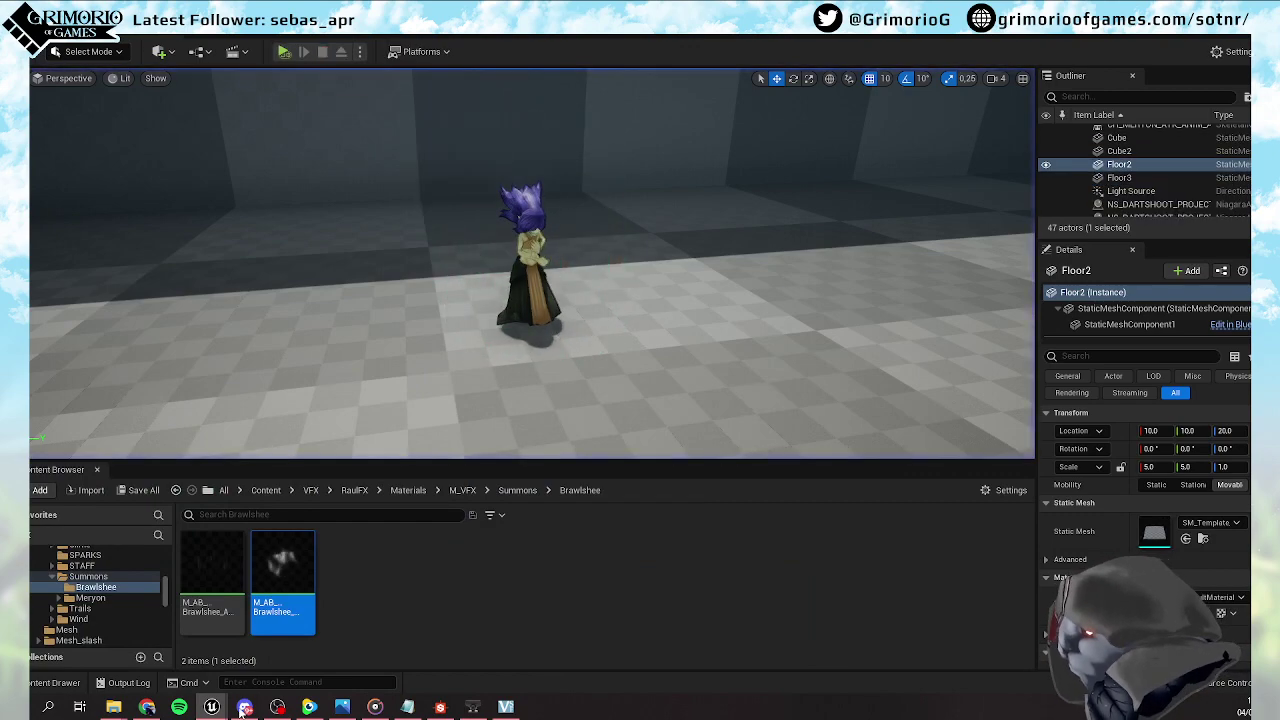
click(219, 711)
click(284, 643)
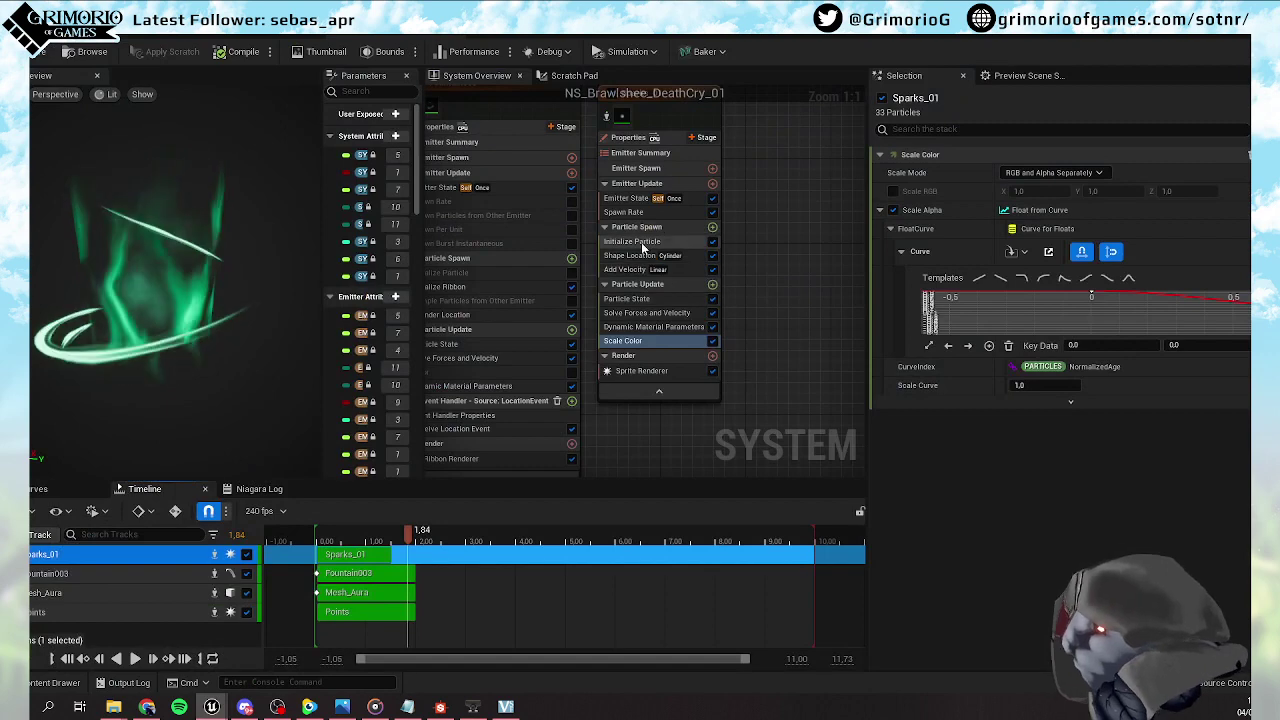
Set the alpha of the Sparks_01 particle color in Initialize Particle to 1
click(641, 242)
click(1015, 281)
click(790, 577)
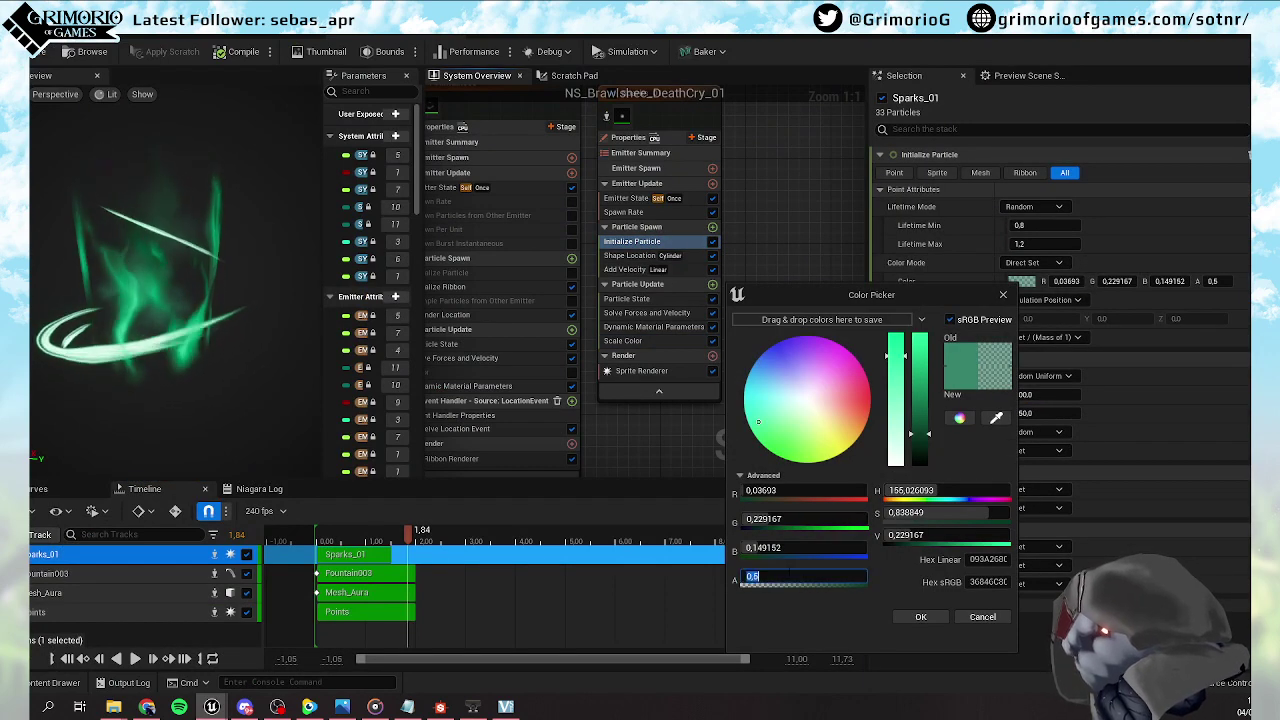
text(1)
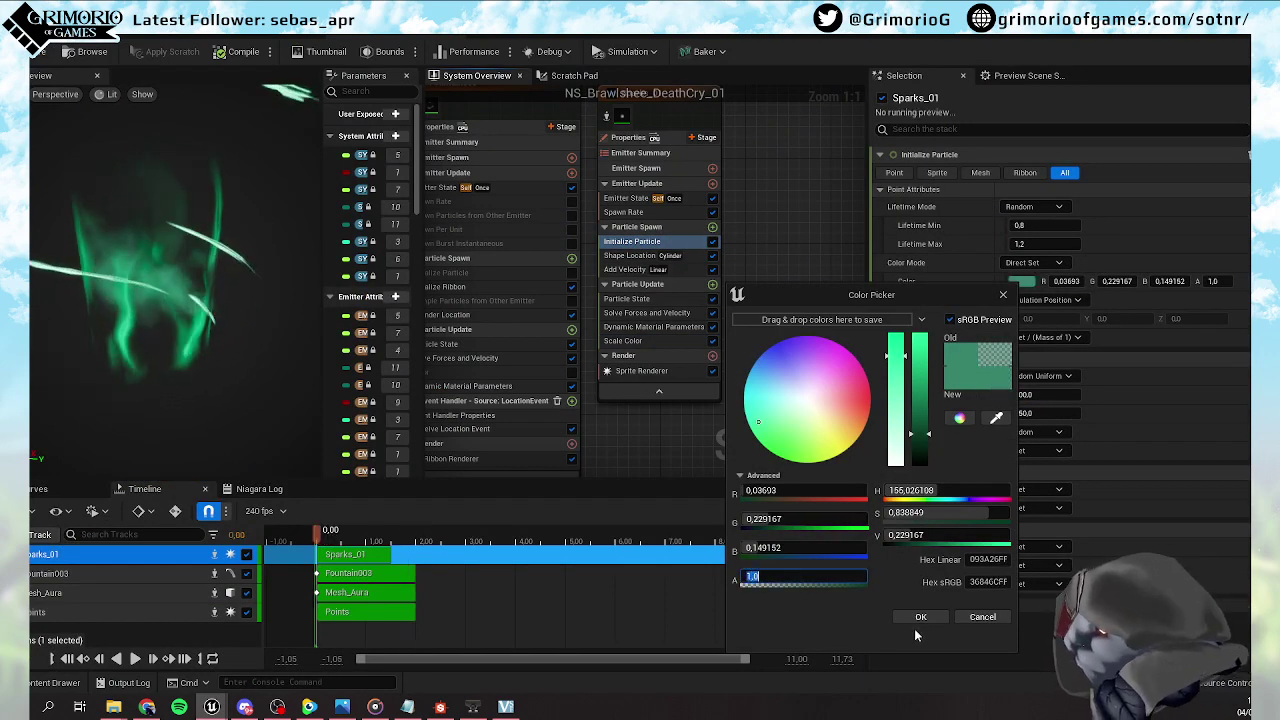
click(921, 617)
Save the system, play the level and pause during the death cry to inspect the effect, and return to the Niagara system
key(ctrl+s)
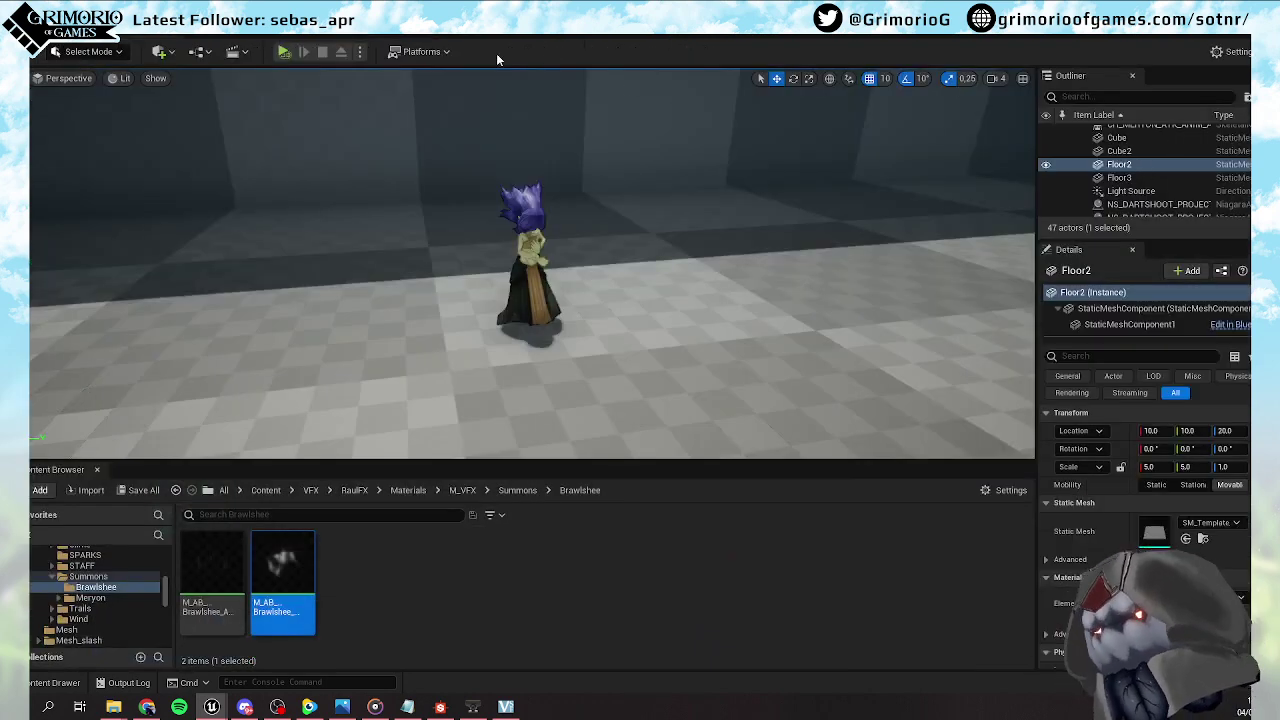
key(alt+p)
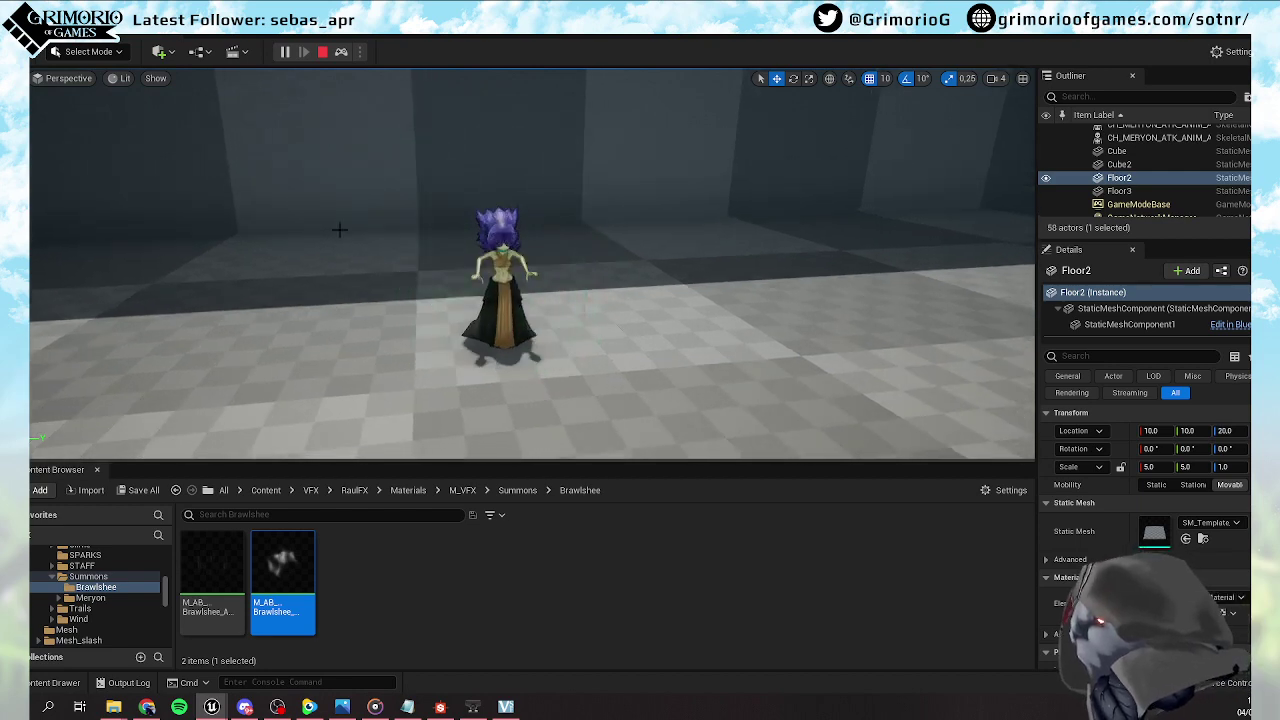
click(286, 52)
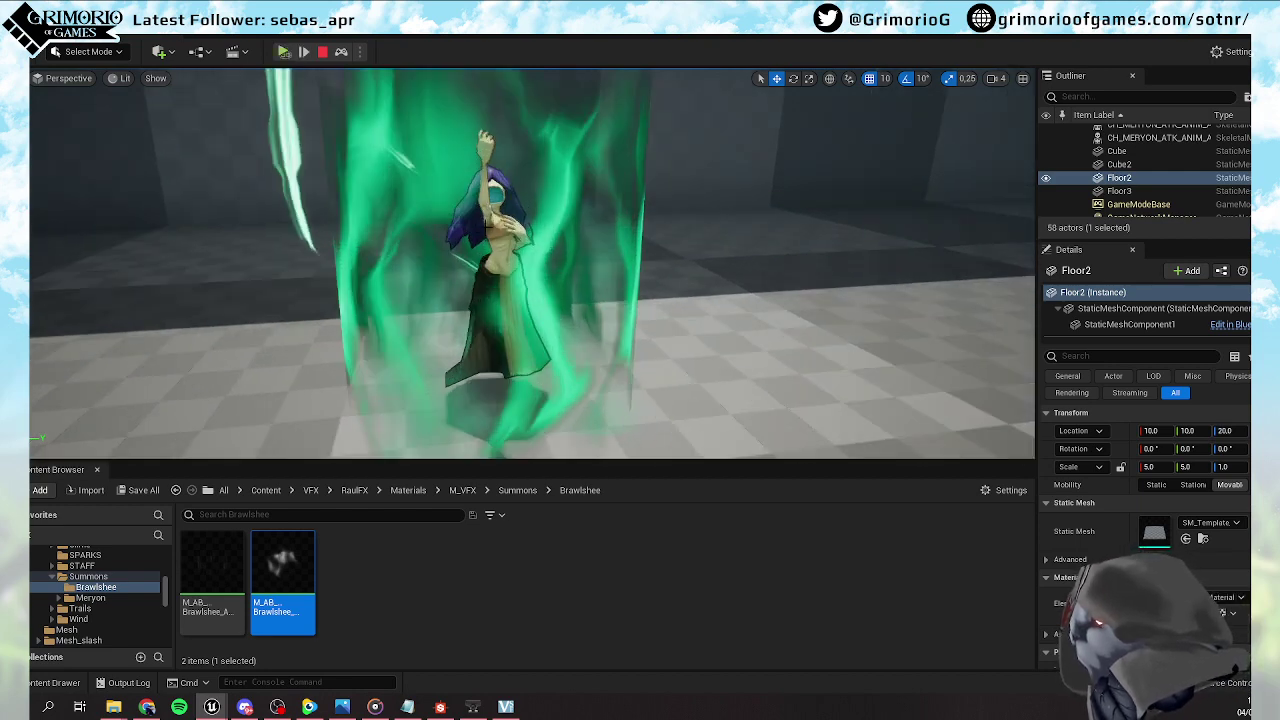
right_drag(577, 269, 576, 293)
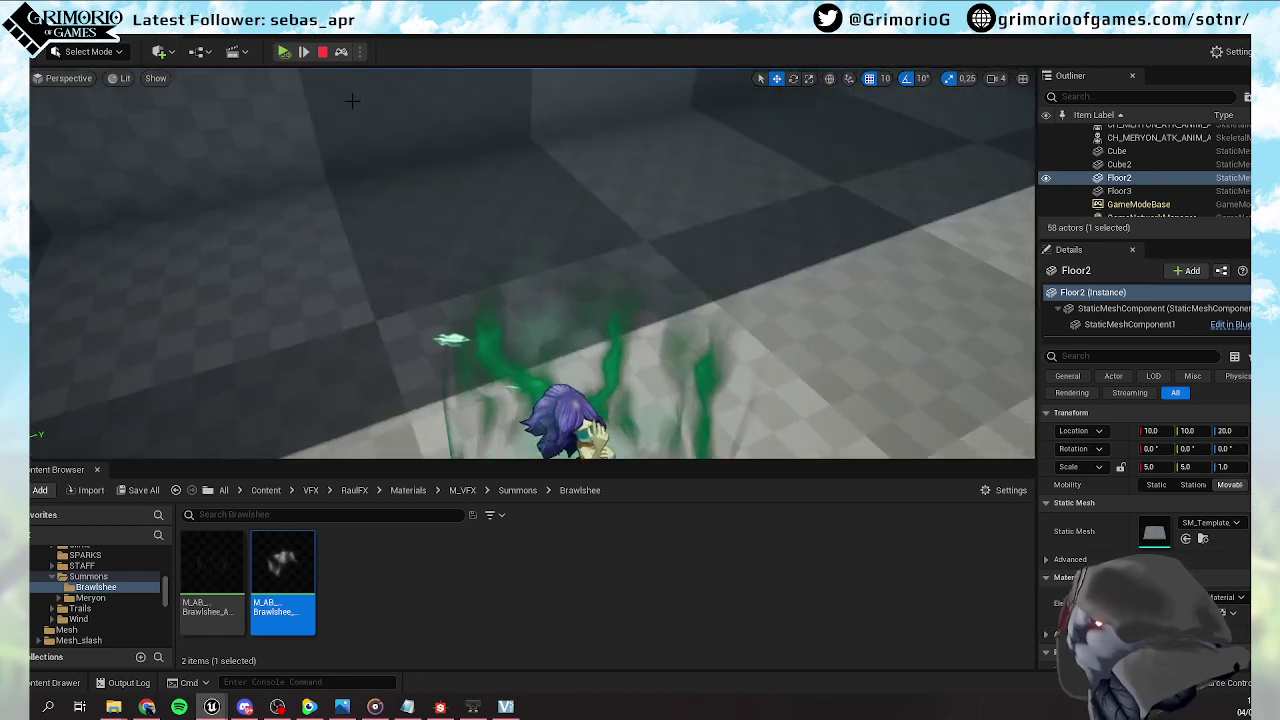
click(321, 53)
mouse_move(214, 708)
click(286, 645)
Raise the brightness value of the Sparks_01 particle color in Initialize Particle to 1 and accept the color
click(1022, 281)
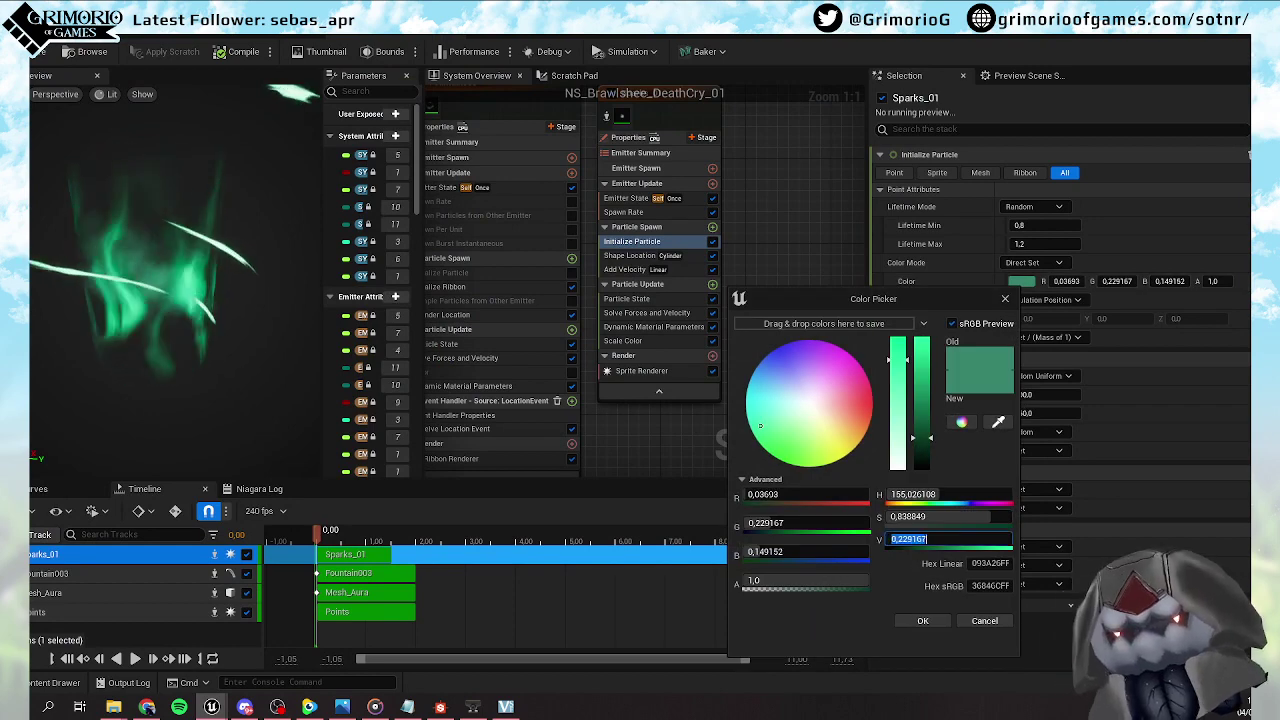
text(3)
key(Return)
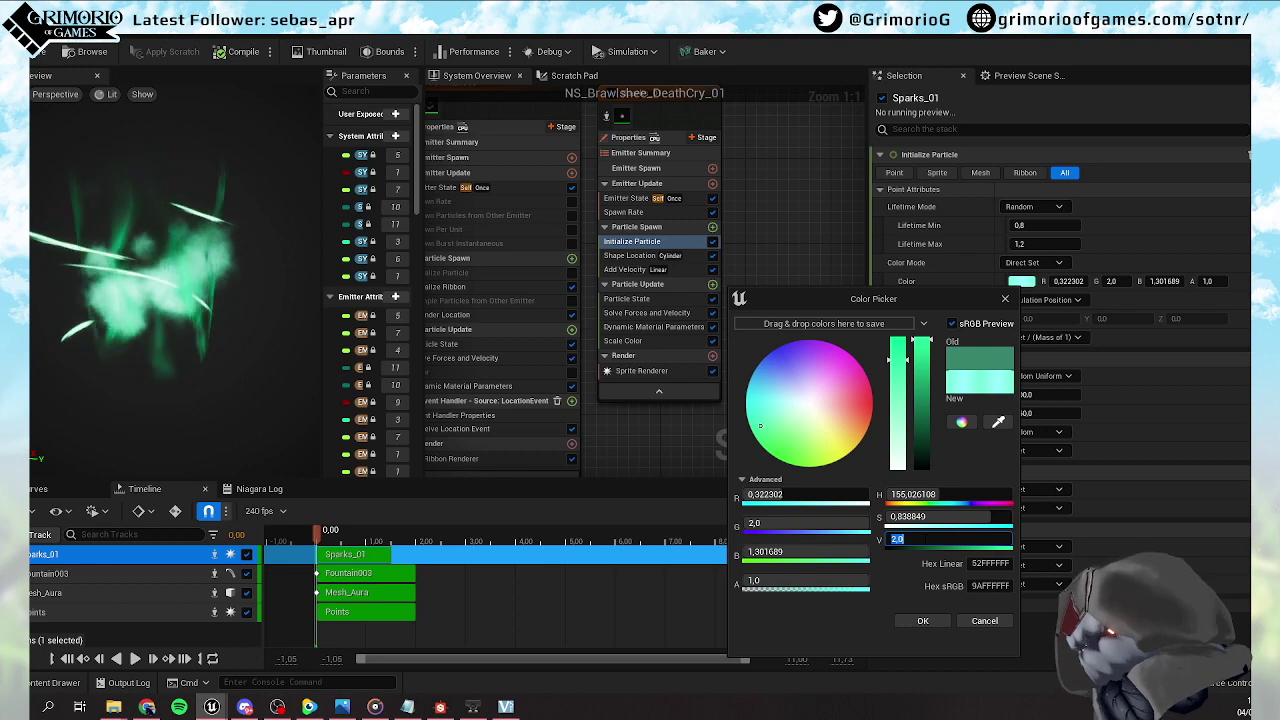
click(923, 621)
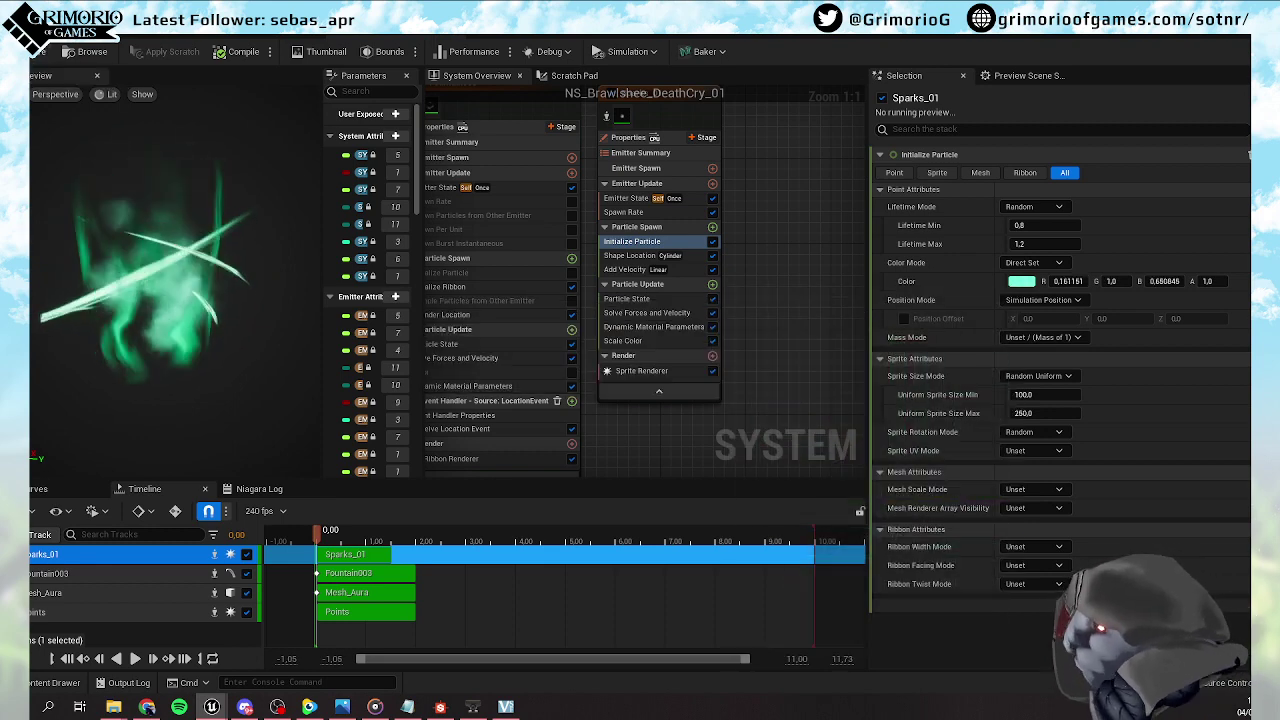
Play the level to inspect the brighter death cry particles around the character, stop, and return to the Niagara system
click(333, 30)
key(s)
mouse_move(316, 116)
right_down()
mouse_move(370, 116)
mouse_move(330, 70)
mouse_move(316, 116)
right_up()
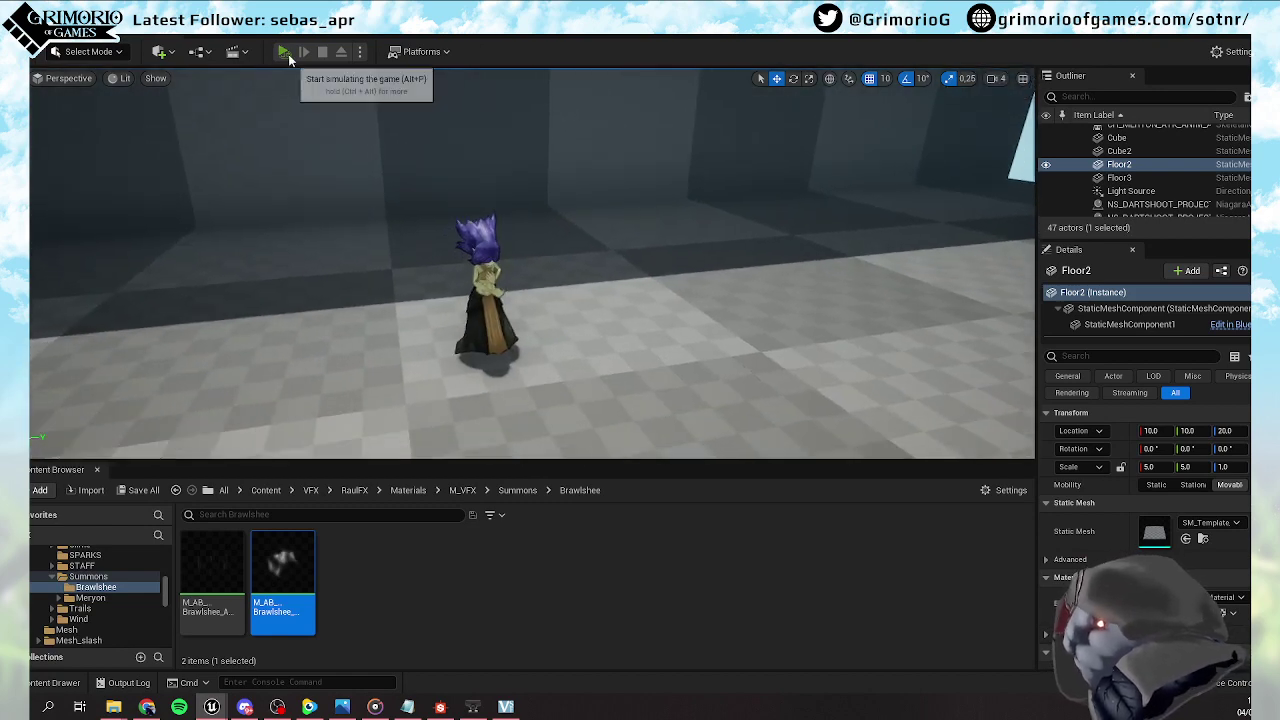
click(285, 52)
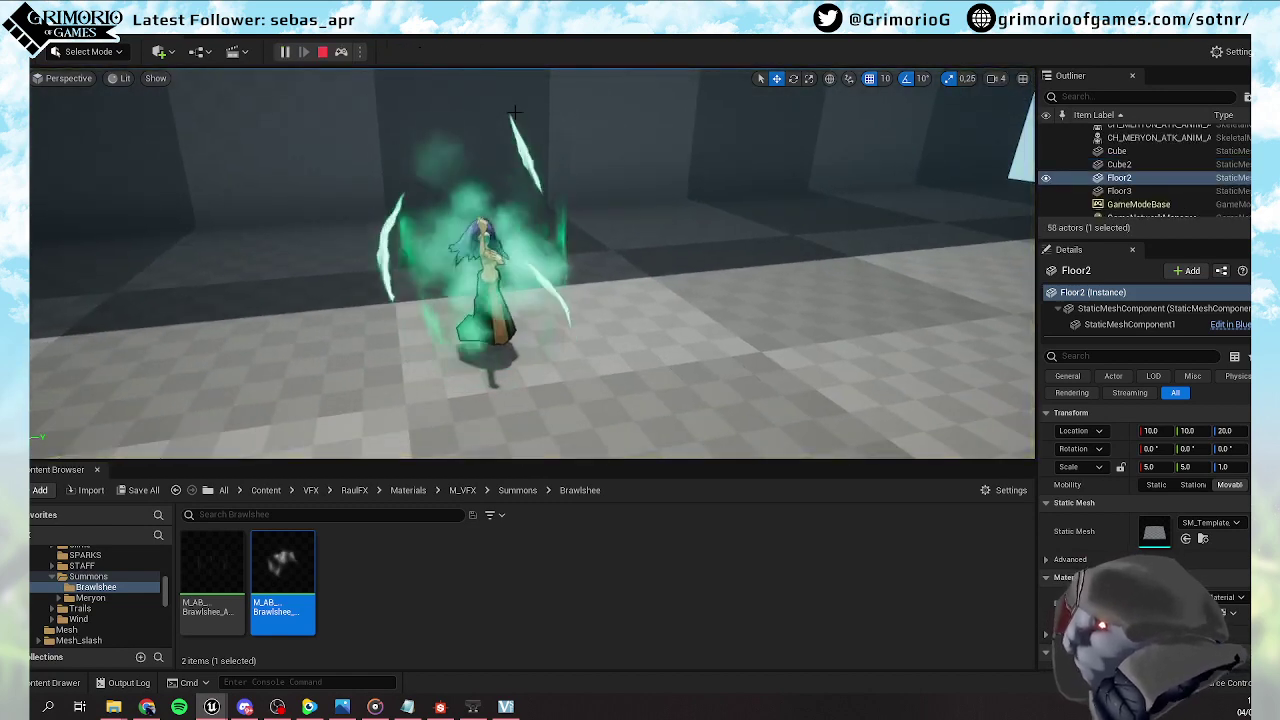
click(322, 52)
click(211, 706)
click(283, 640)
Set the Sparks_01 Spawn Rate to 20 and save the Niagara system
click(630, 212)
click(1040, 172)
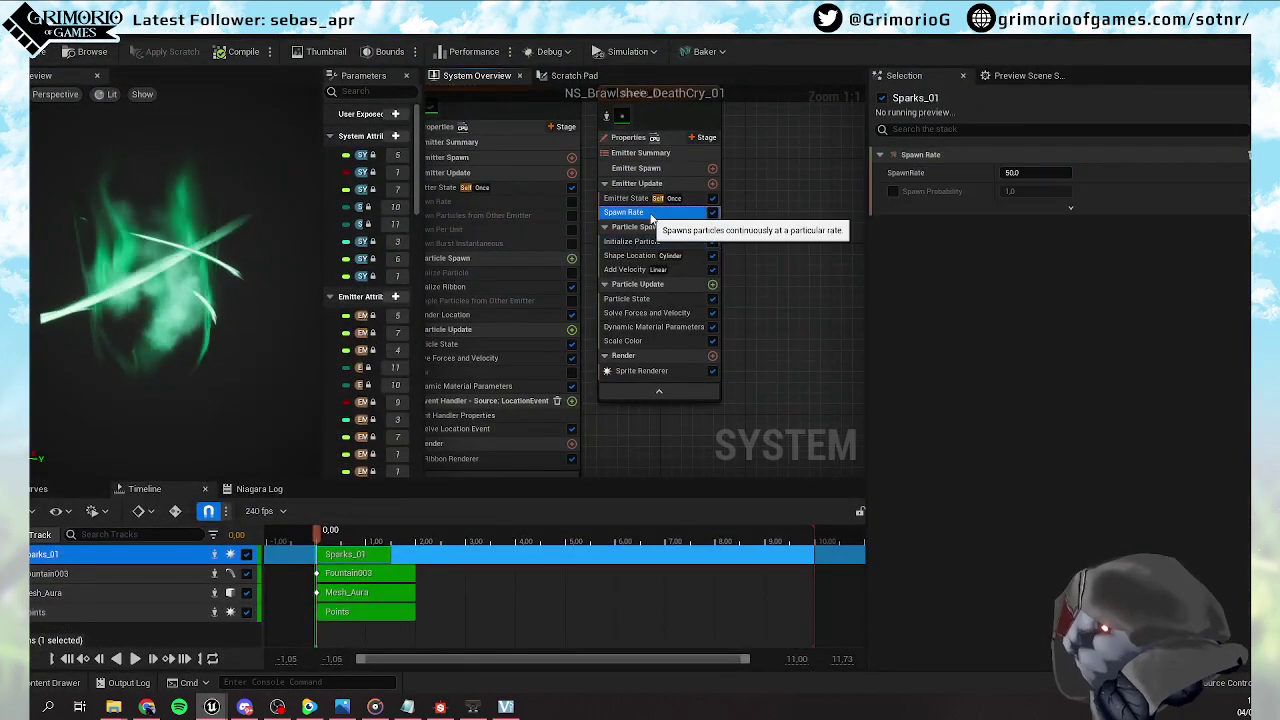
text(20)
key(Return)
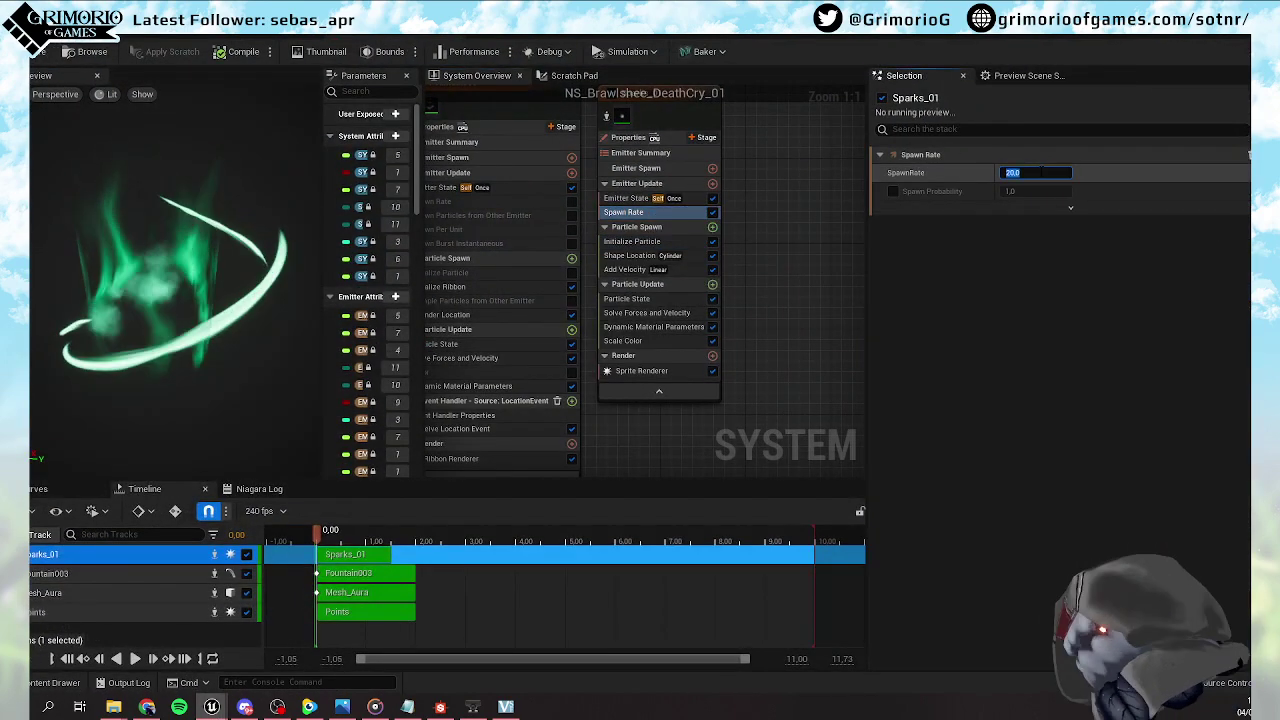
click(40, 52)
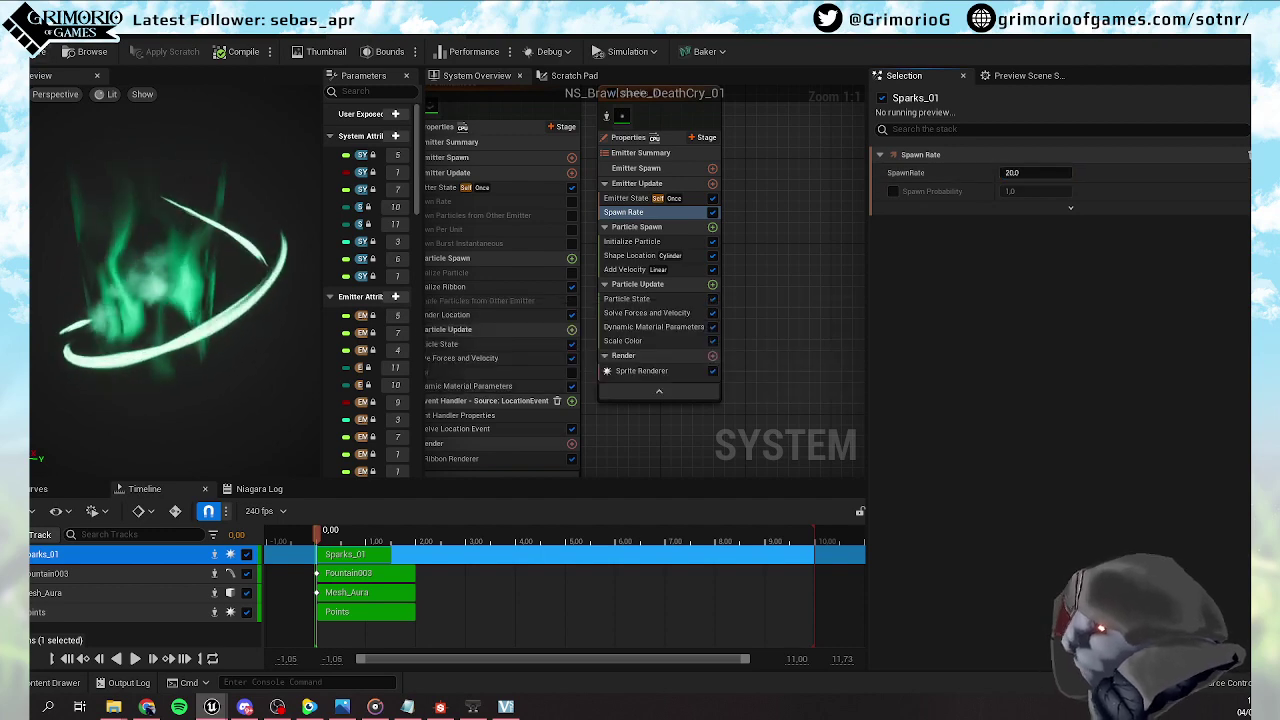
Play the level to check the reduced particle density, stop the simulation, and save the level
key(alt+Tab)
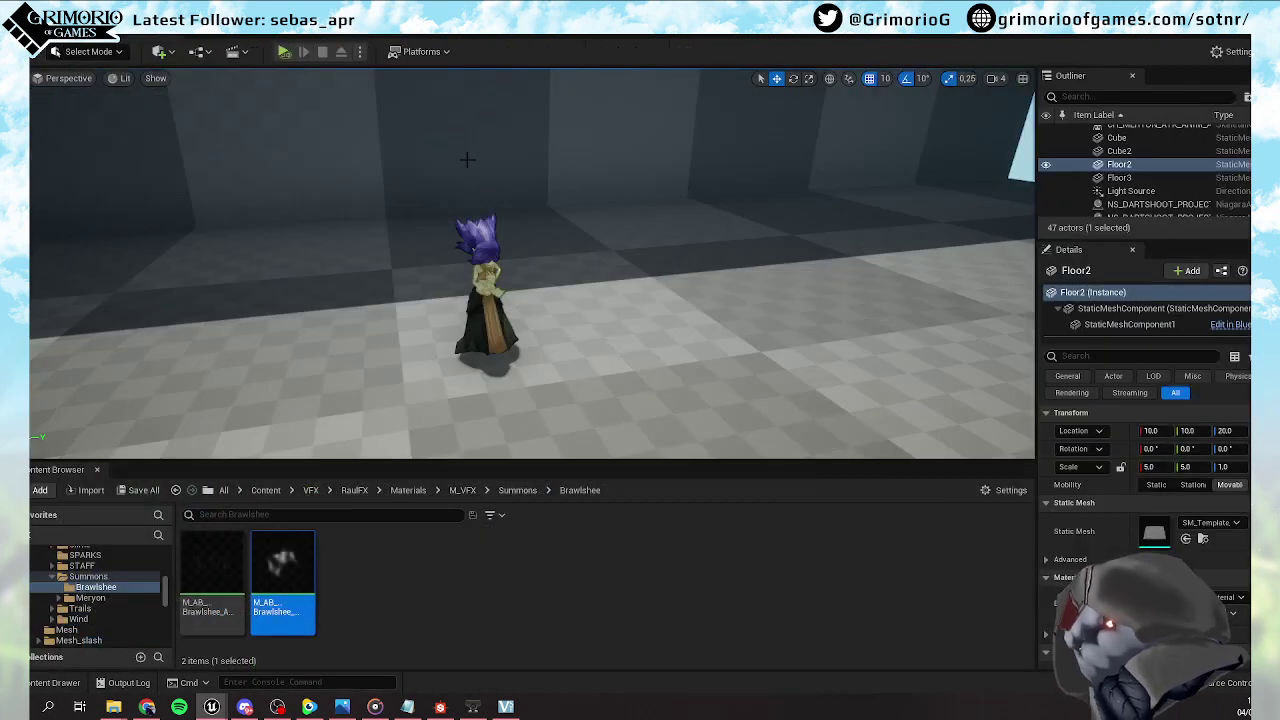
click(284, 52)
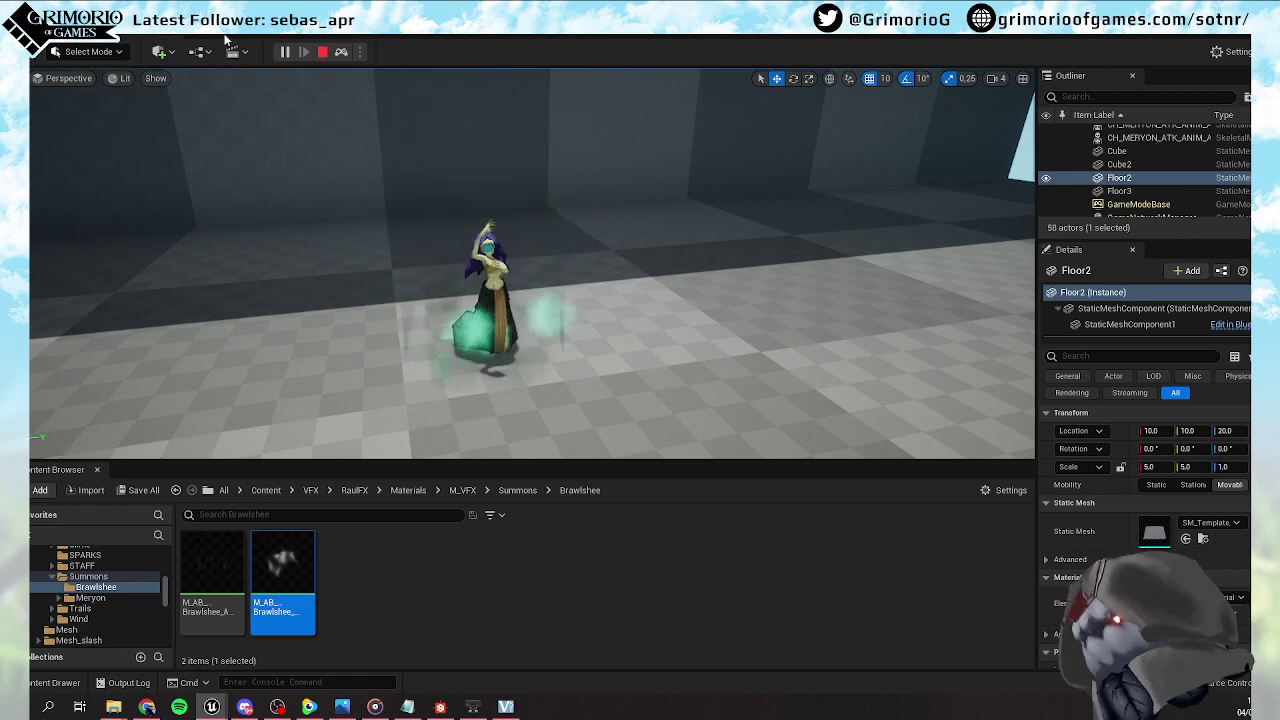
click(322, 52)
key(ctrl+s)
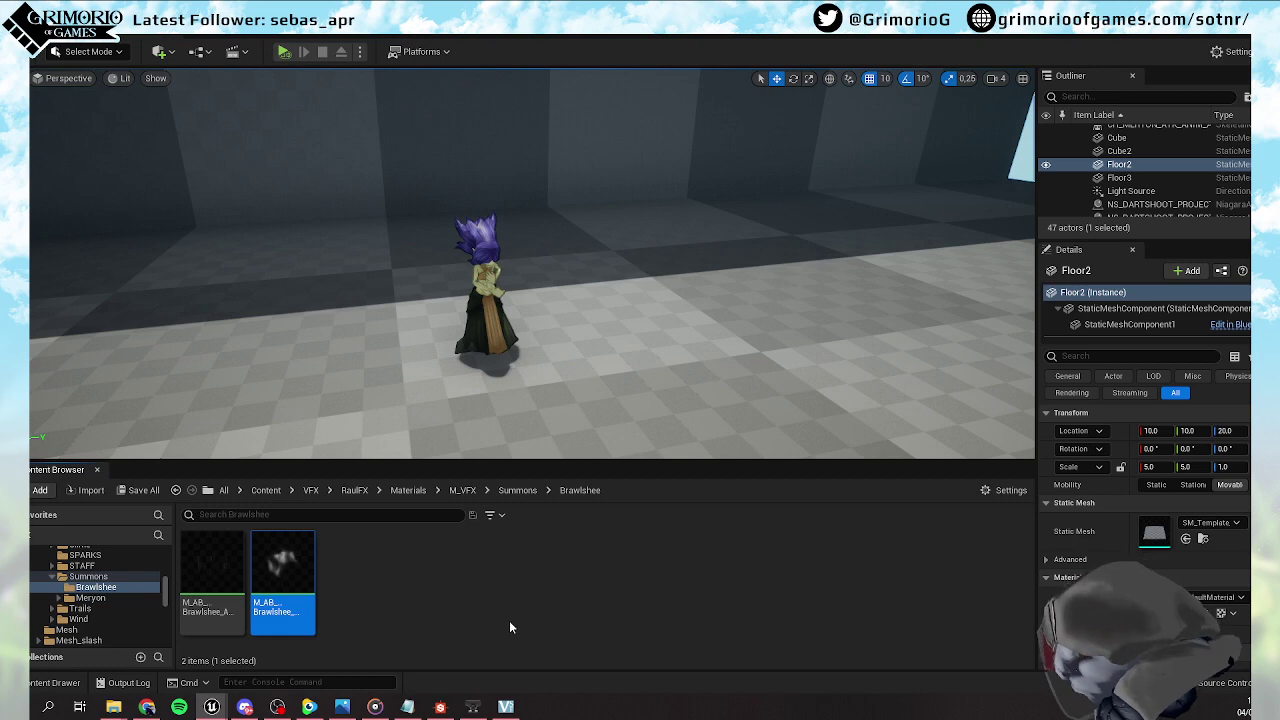
Switch to Substance Designer, save the Trails_01.sbs package, and close the program
click(440, 706)
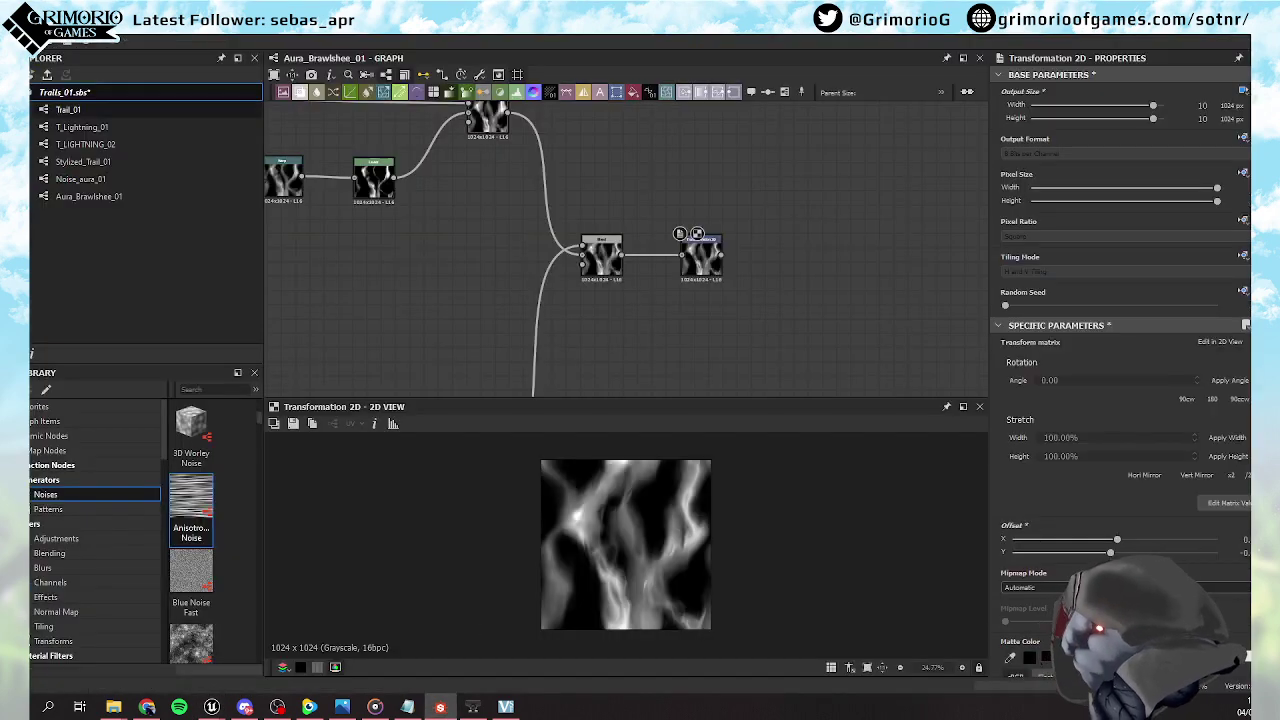
right_click(91, 93)
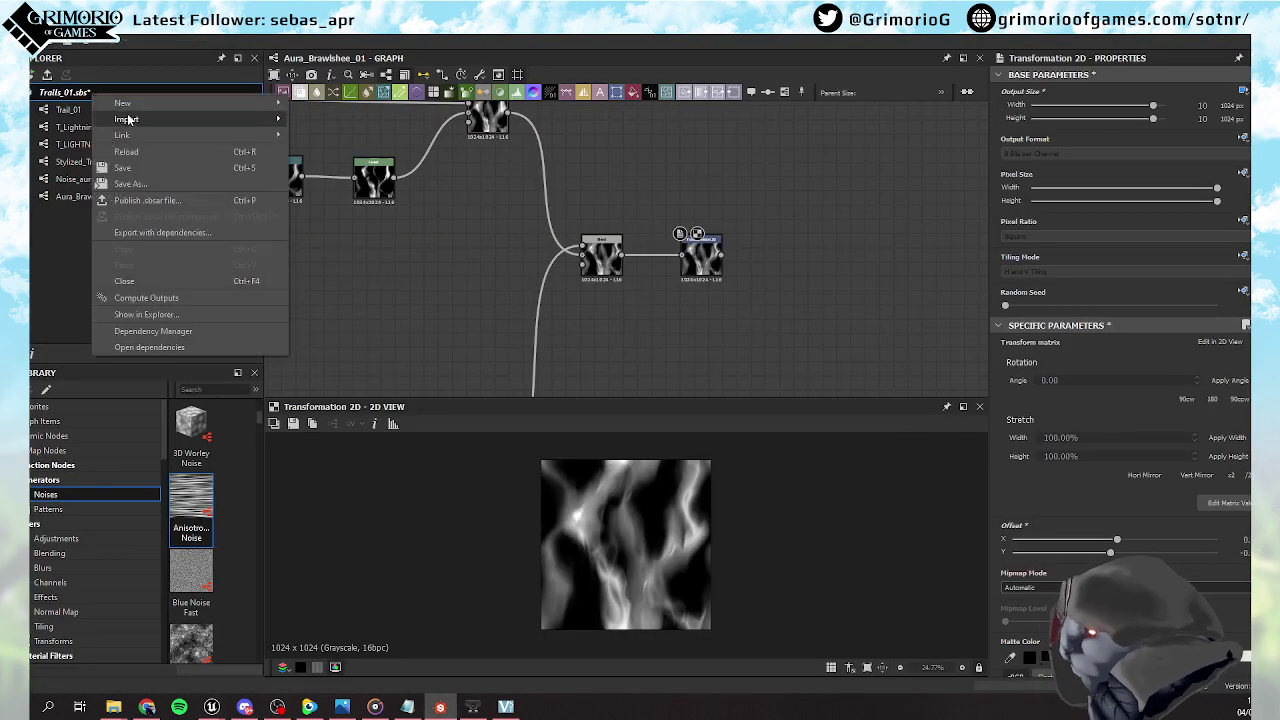
click(122, 168)
click(1262, 8)
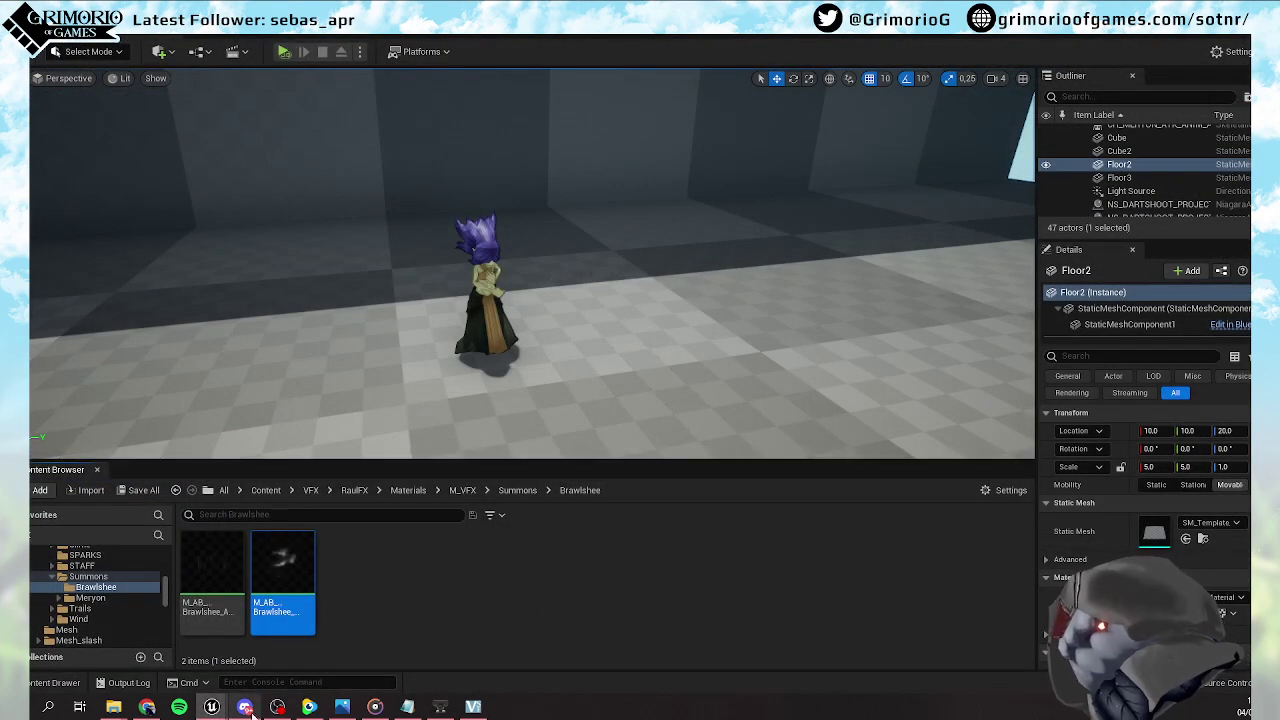
Scrub the Niagara system's timeline to review the death cry, and play the level once more before stopping it
click(280, 625)
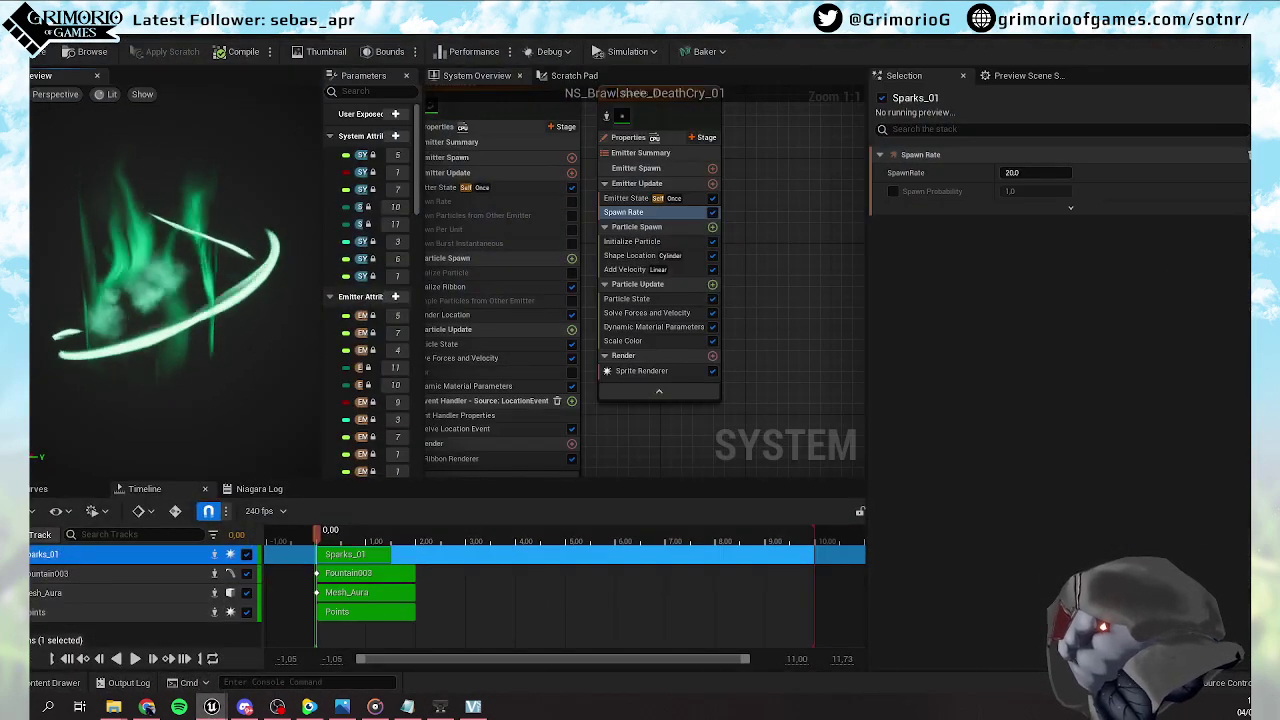
drag(335, 535, 373, 533)
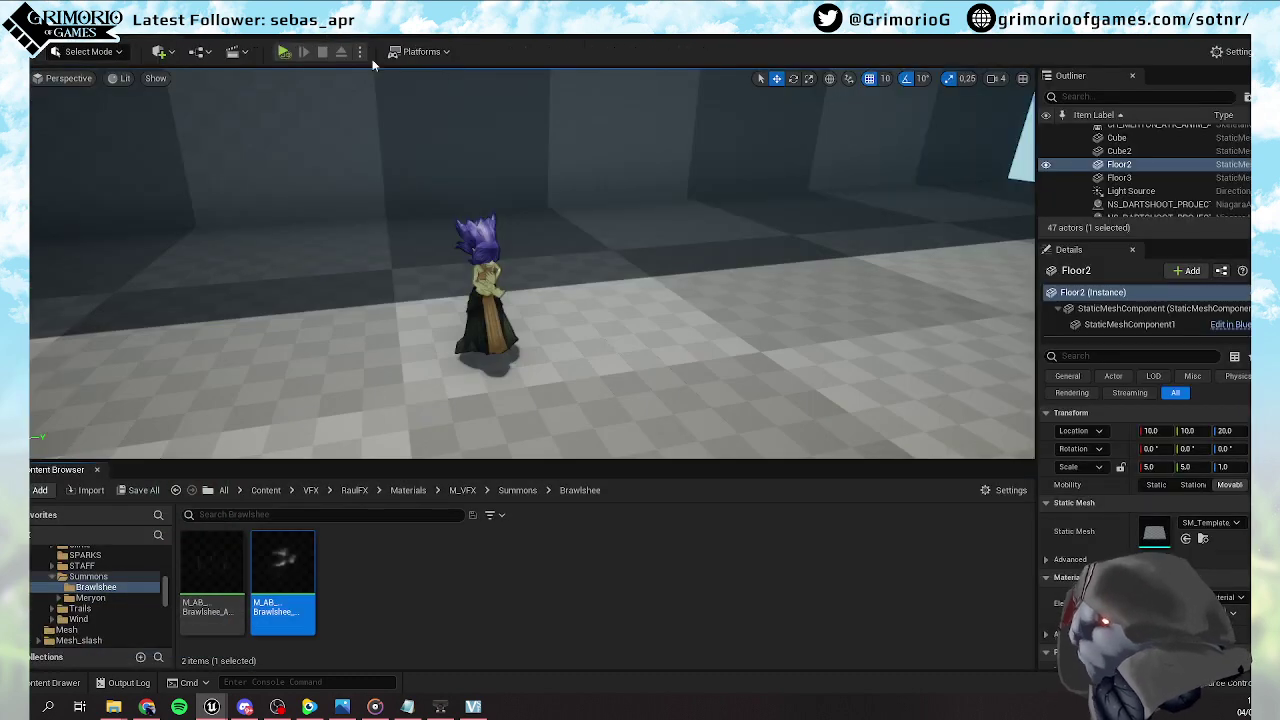
click(289, 54)
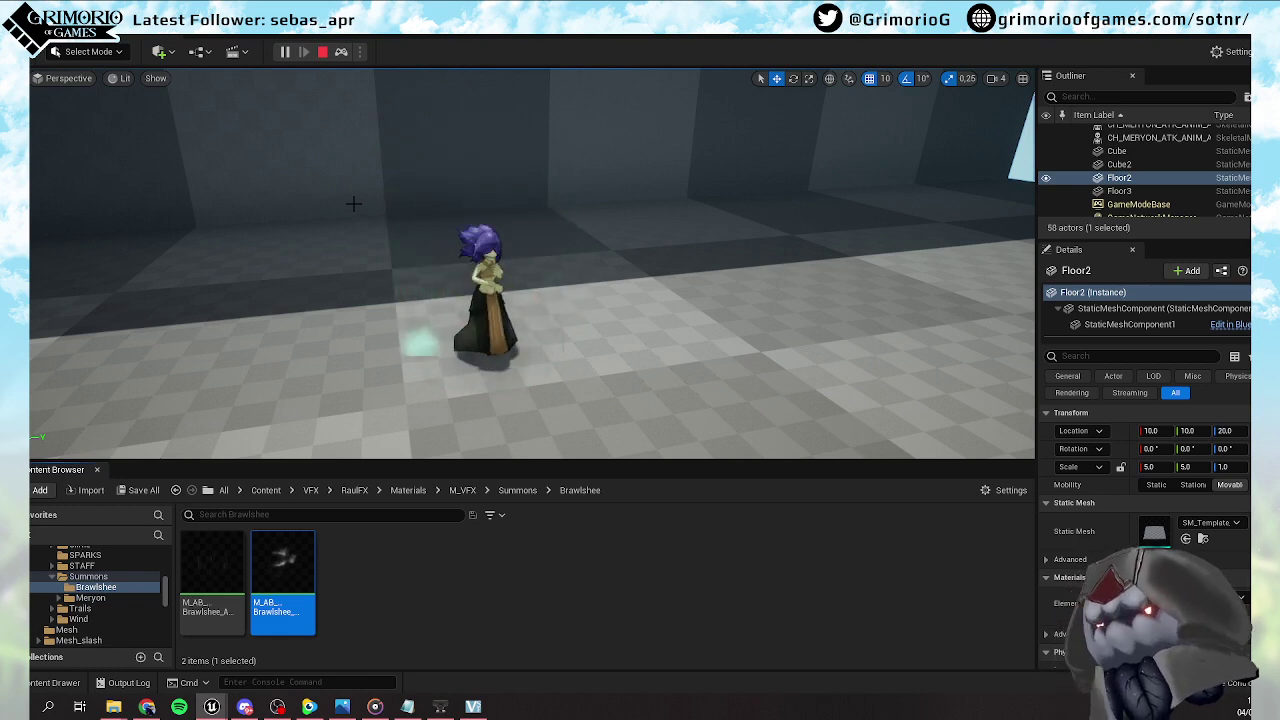
click(325, 53)
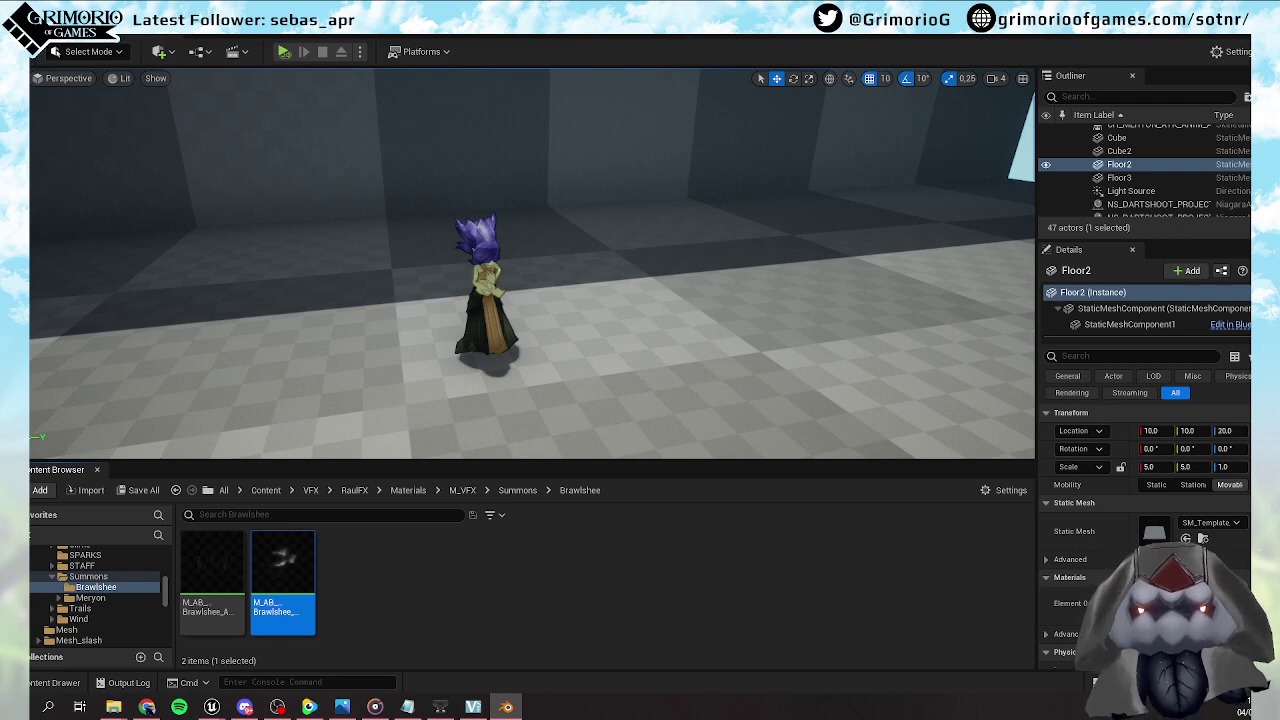
Switch to Blender, examine the posed Brawlshee character, and compare it with the Bawlshee_Ref_01.png reference image
click(506, 707)
scroll(743, 349, down, 1)
scroll(743, 349, up, 3)
middle_drag(670, 351, 666, 389)
scroll(666, 389, up, 3)
shift+middle_drag(659, 477, 718, 440)
scroll(614, 422, up, 1)
scroll(614, 421, down, 2)
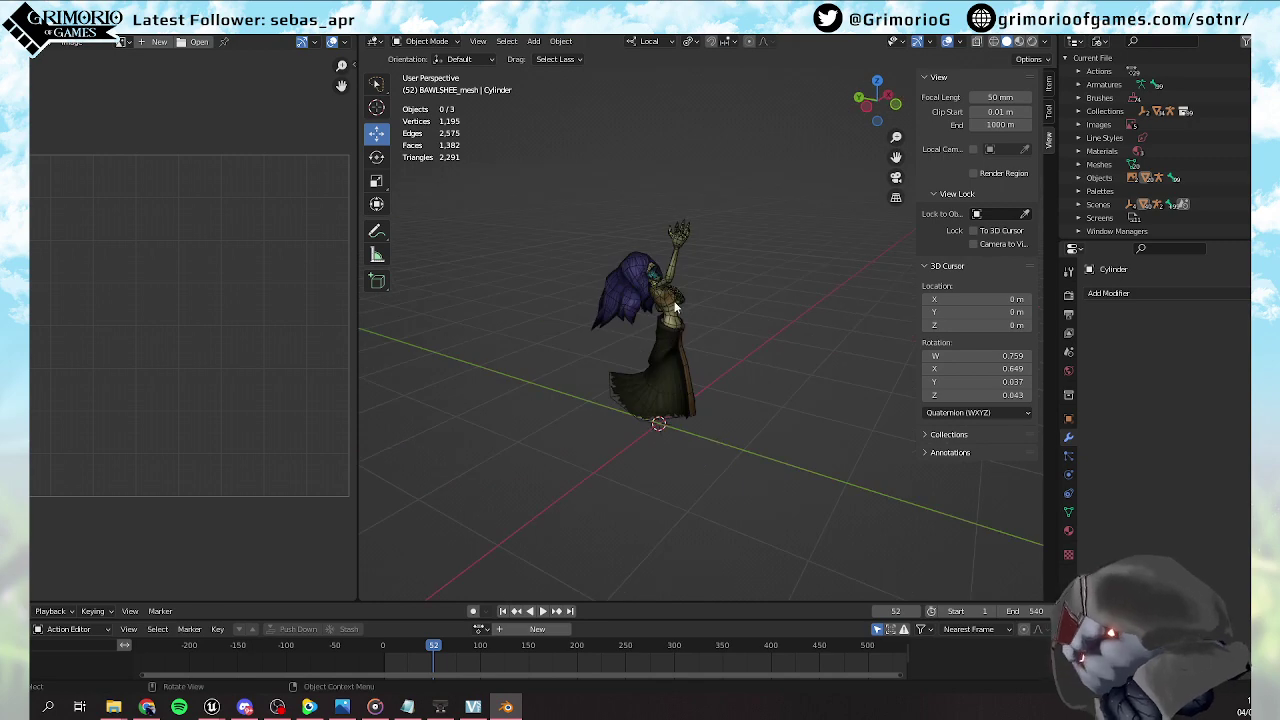
click(340, 707)
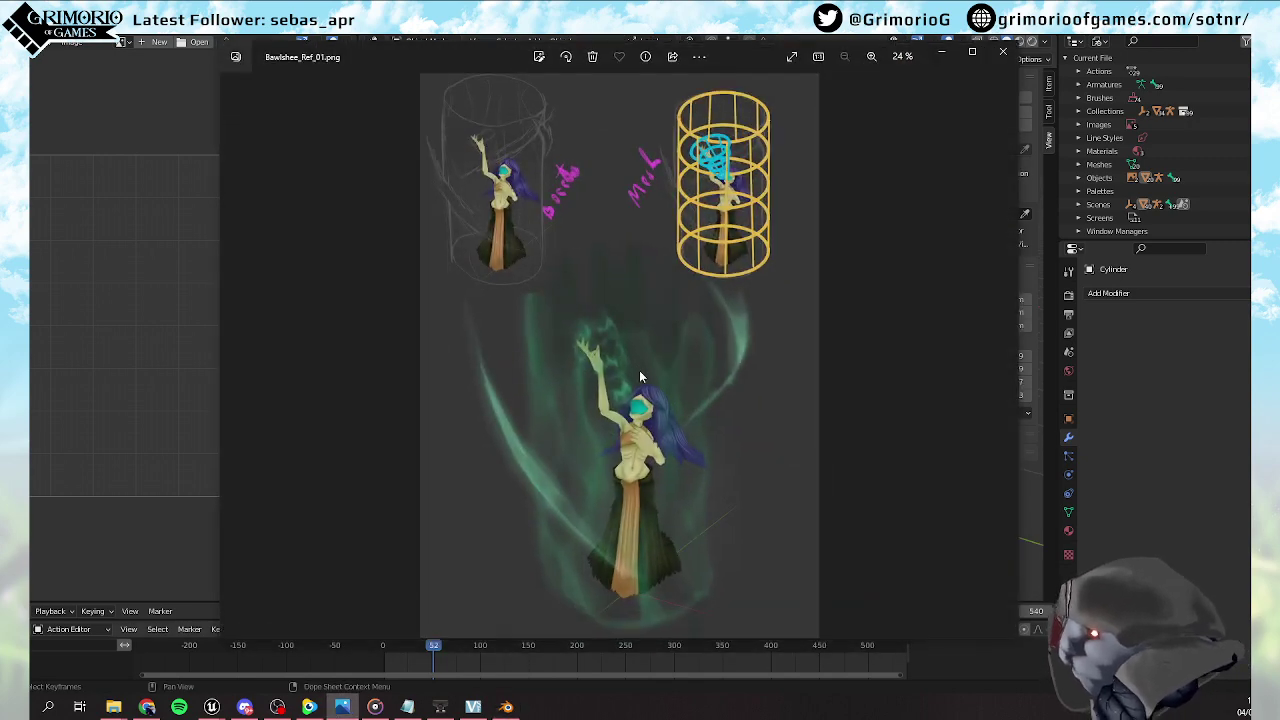
click(942, 50)
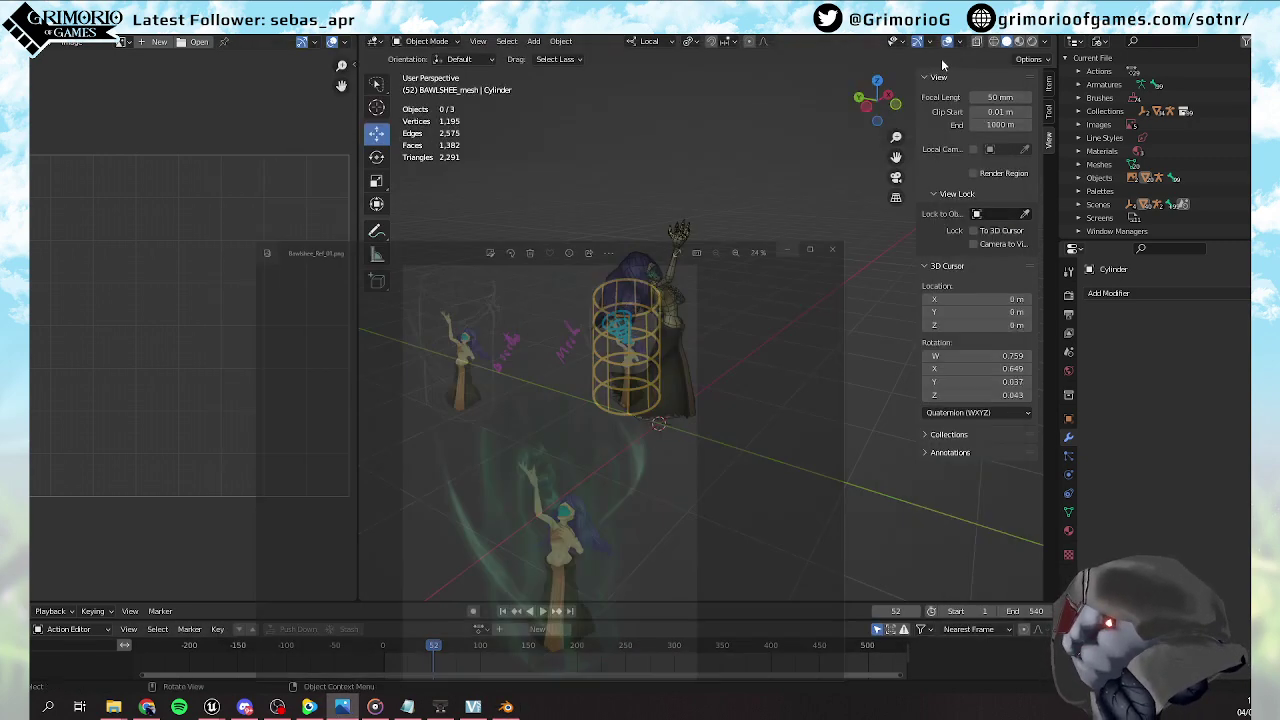
Add a cylinder mesh with 18 vertices at the world origin around the character
key(shift+a)
mouse_move(750, 405)
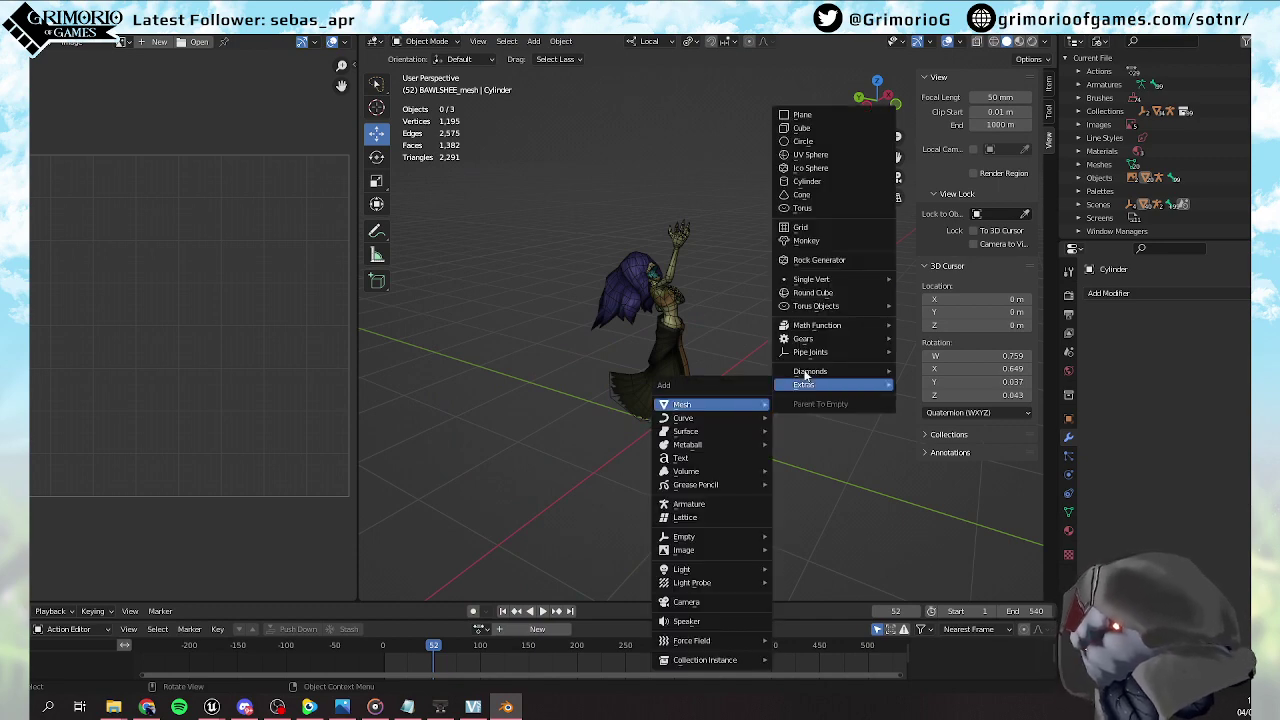
click(807, 181)
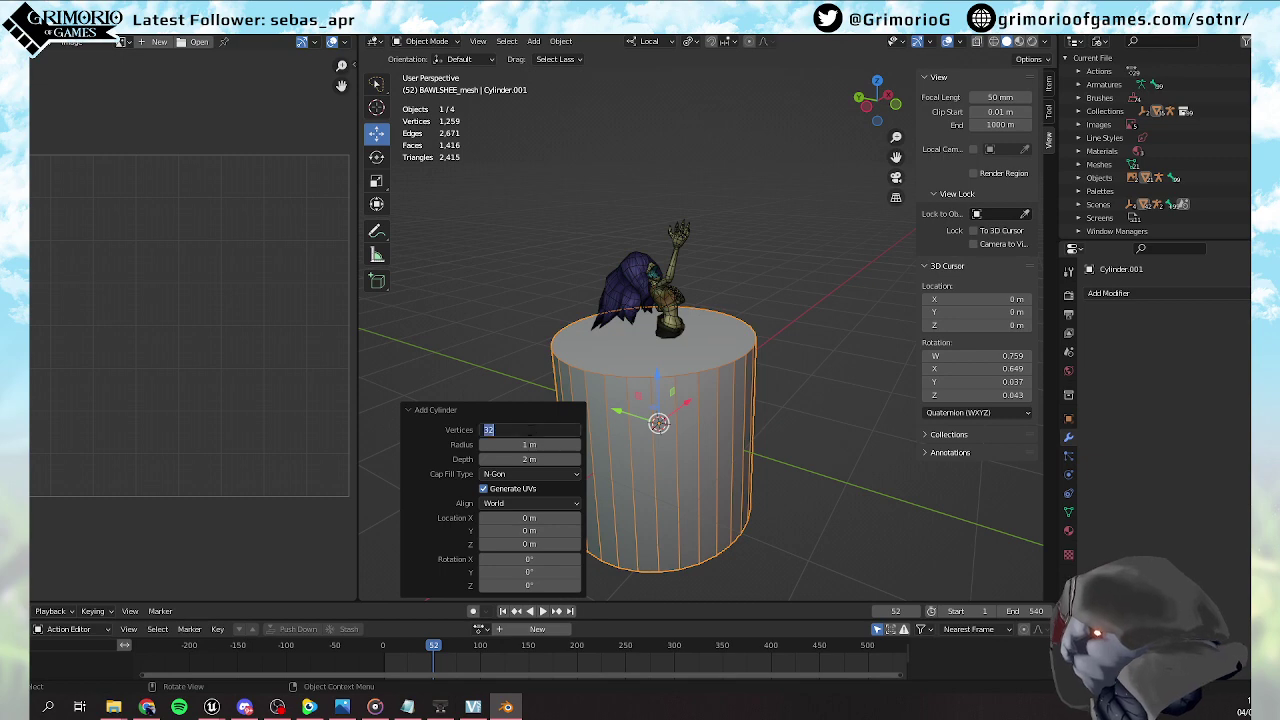
click(530, 429)
text(18)
key(Return)
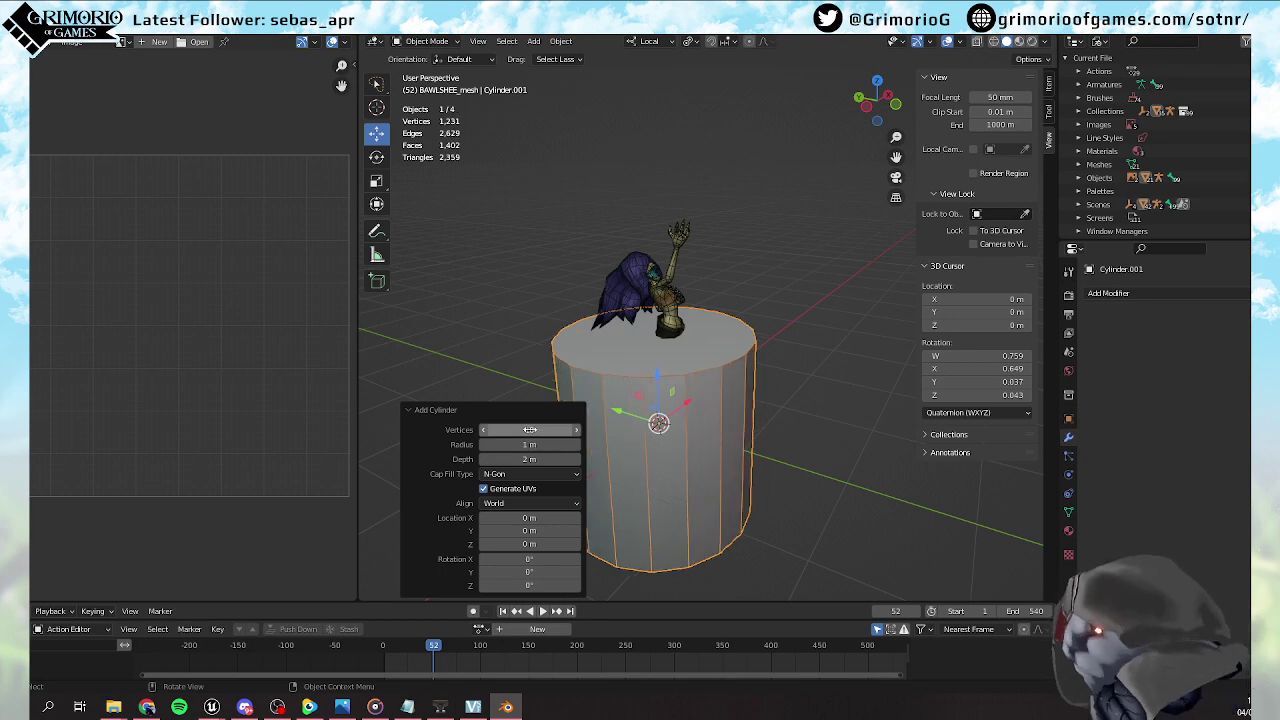
Delete the cylinder's top and bottom cap faces in Edit Mode, leaving an open tube
middle_drag(713, 373, 638, 358)
click(667, 308)
click(678, 393)
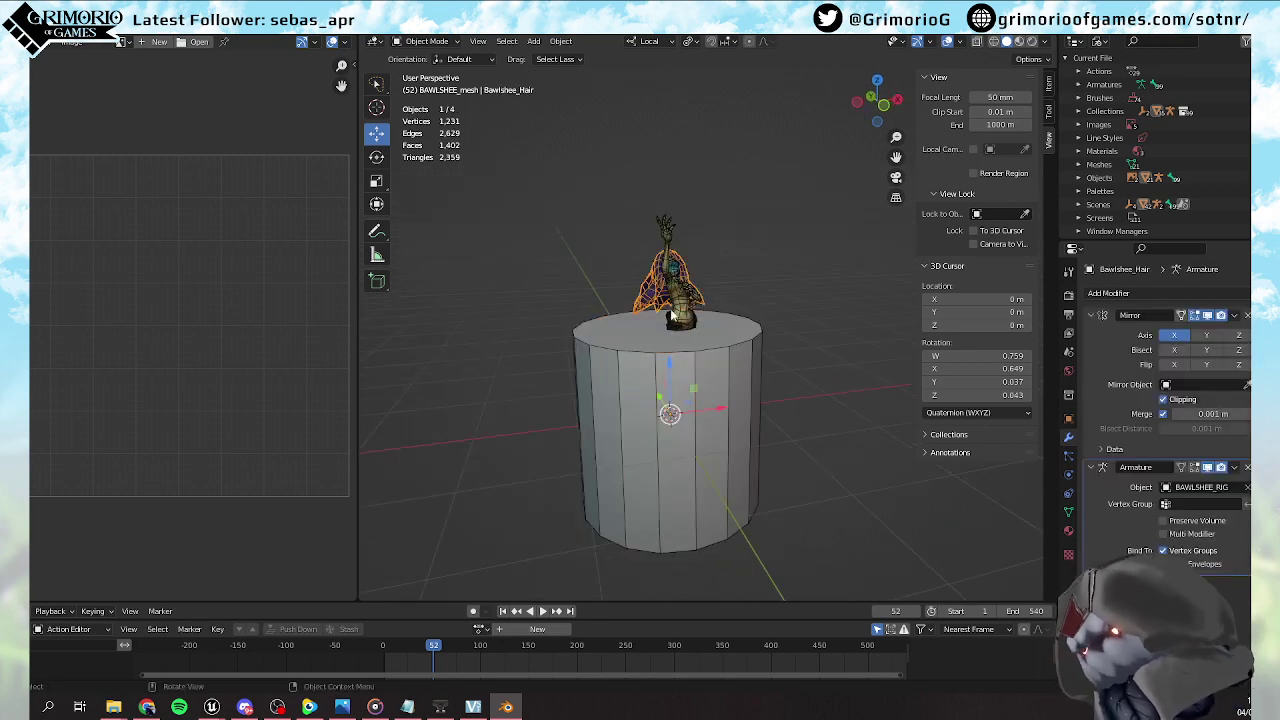
key(ctrl+Tab)
click(773, 399)
middle_drag(769, 403, 763, 412)
click(707, 346)
key(x)
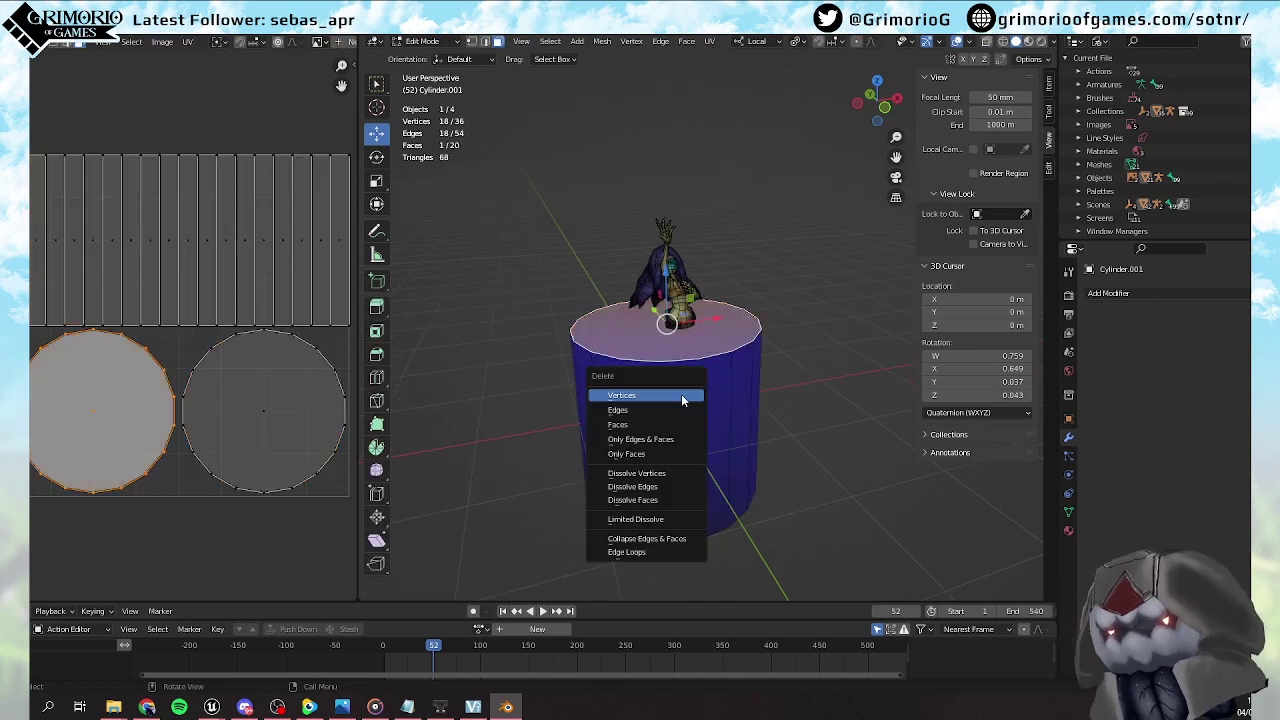
click(650, 427)
middle_drag(650, 427, 680, 400)
click(677, 491)
key(x)
click(680, 488)
middle_drag(686, 350, 689, 466)
scroll(689, 466, down, 3)
middle_drag(688, 415, 688, 415)
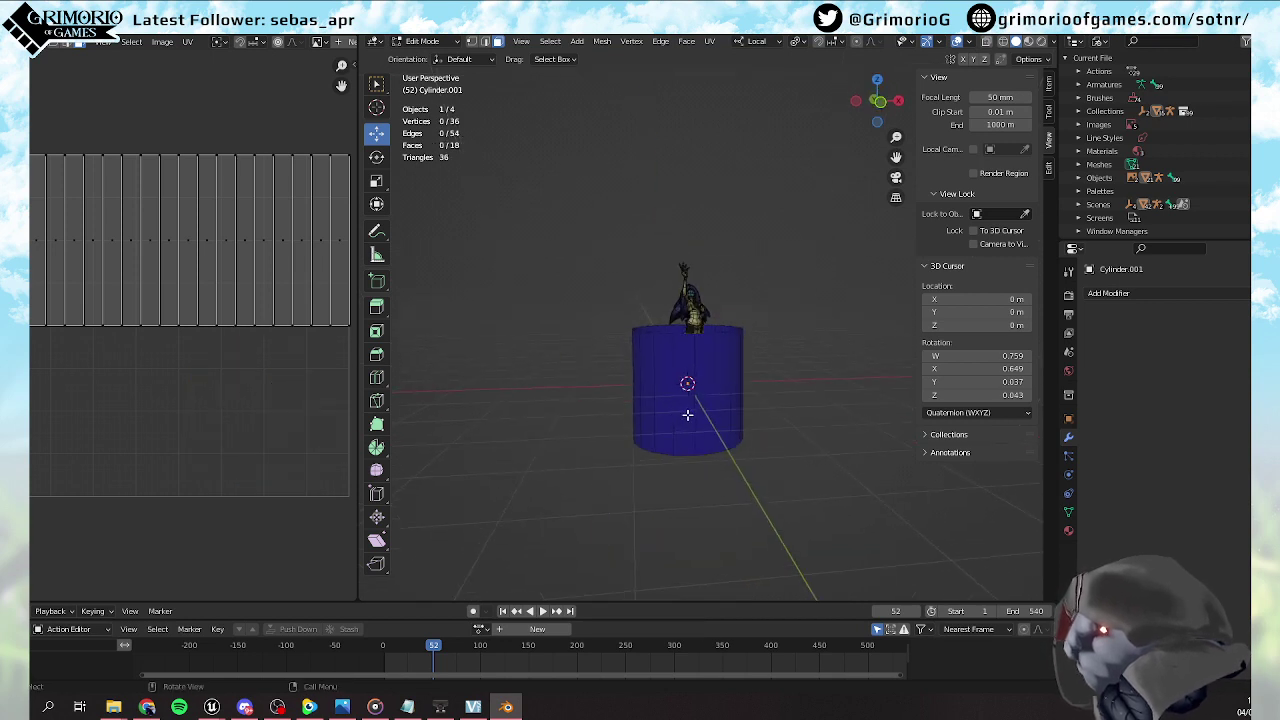
Move the open cylinder straight up over the character's head in front wireframe view, working in Object Mode
key(grave)
click(629, 393)
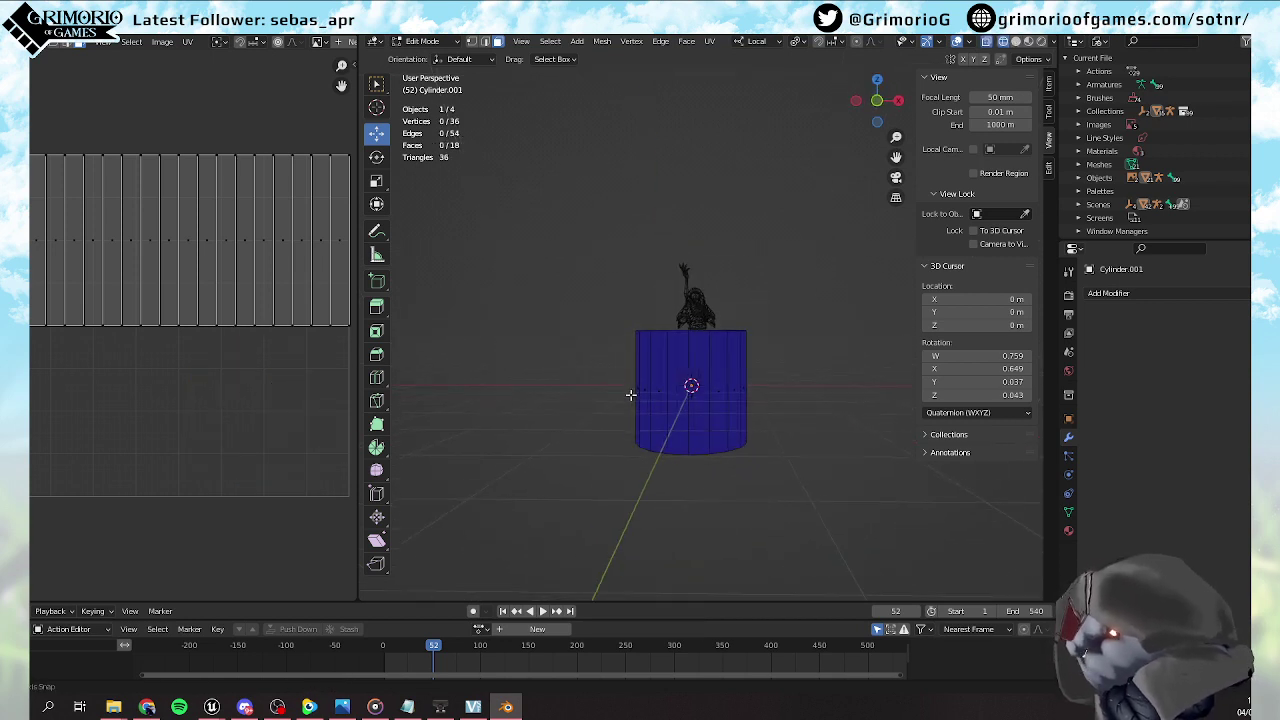
scroll(629, 393, up, 3)
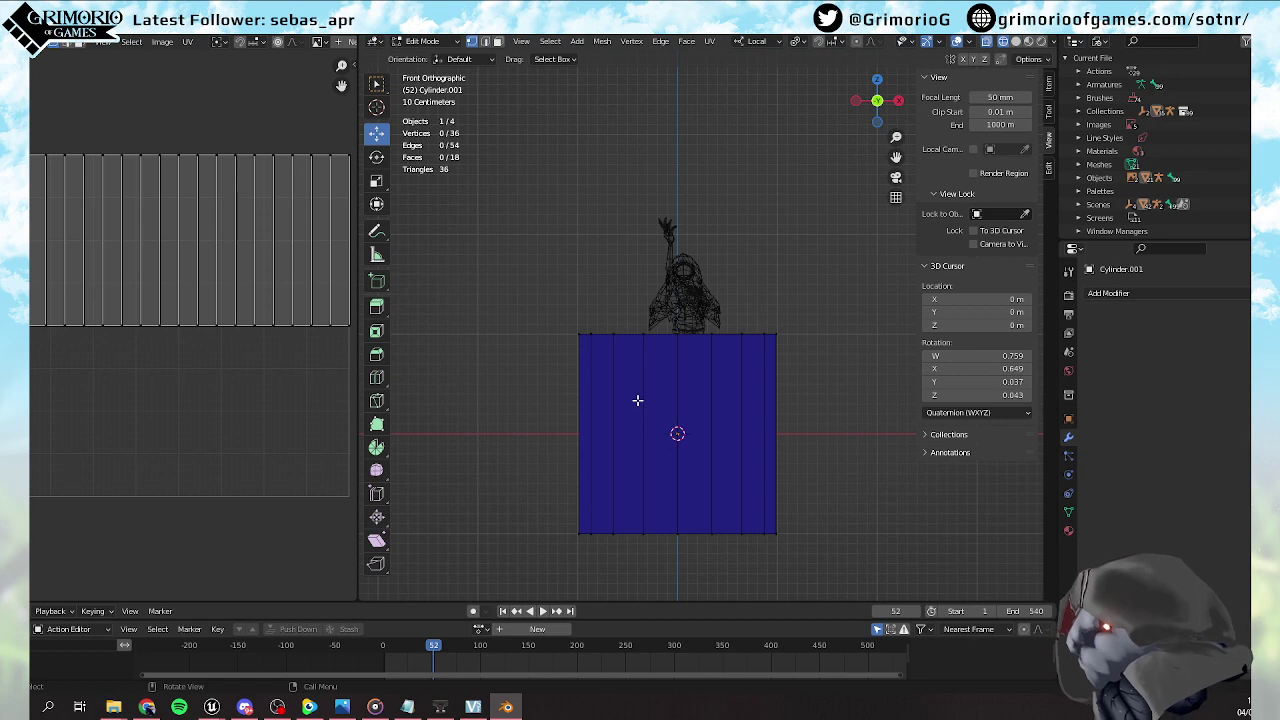
key(ctrl+Tab)
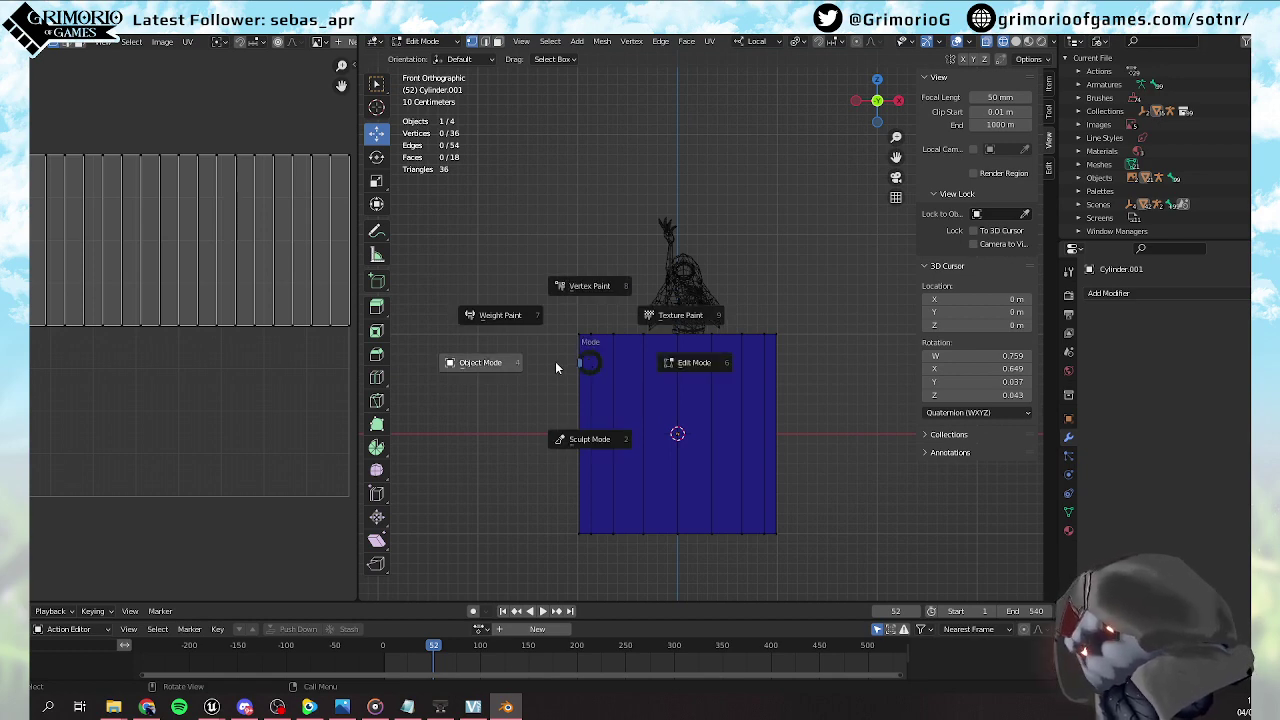
click(670, 375)
drag(675, 380, 700, 125)
Scale the cylinder's bottom edge loop to about 0.3 to form a funnel, and return to Object Mode
key(ctrl+Tab)
click(772, 125)
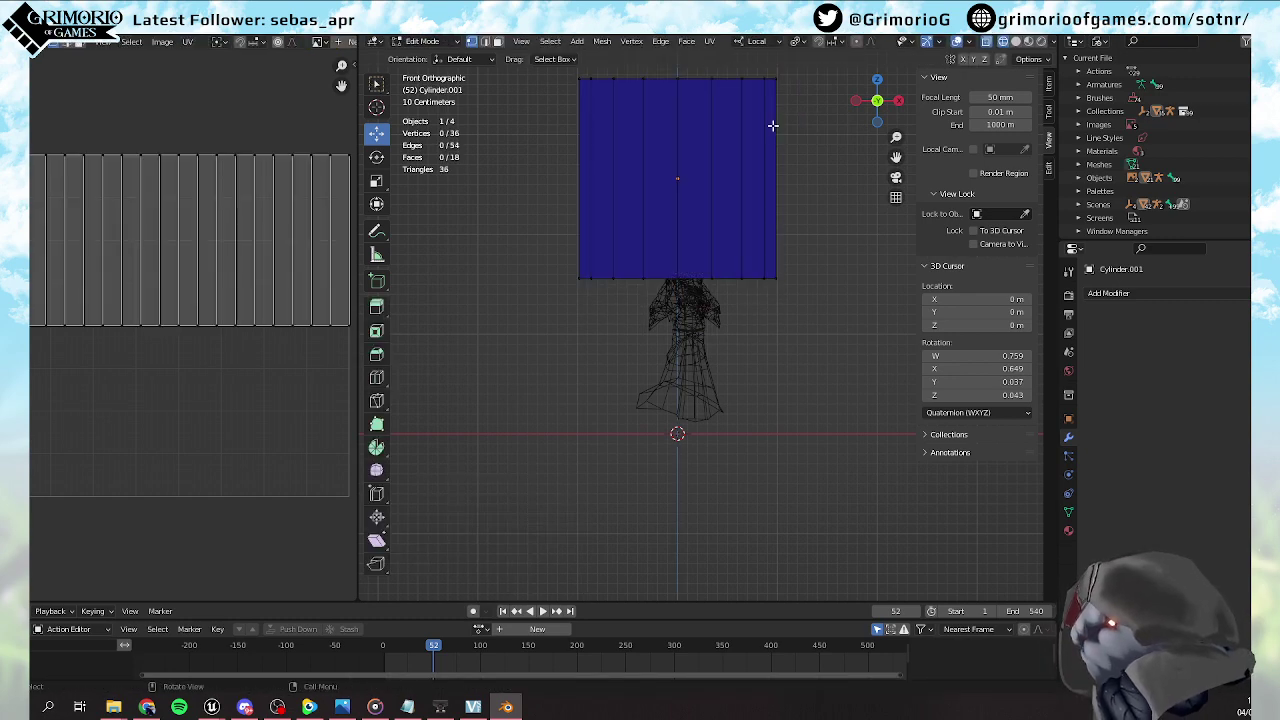
drag(505, 248, 780, 320)
key(z)
mouse_move(540, 249)
mouse_down()
mouse_move(791, 294)
mouse_move(777, 295)
mouse_up()
key(z)
click(600, 306)
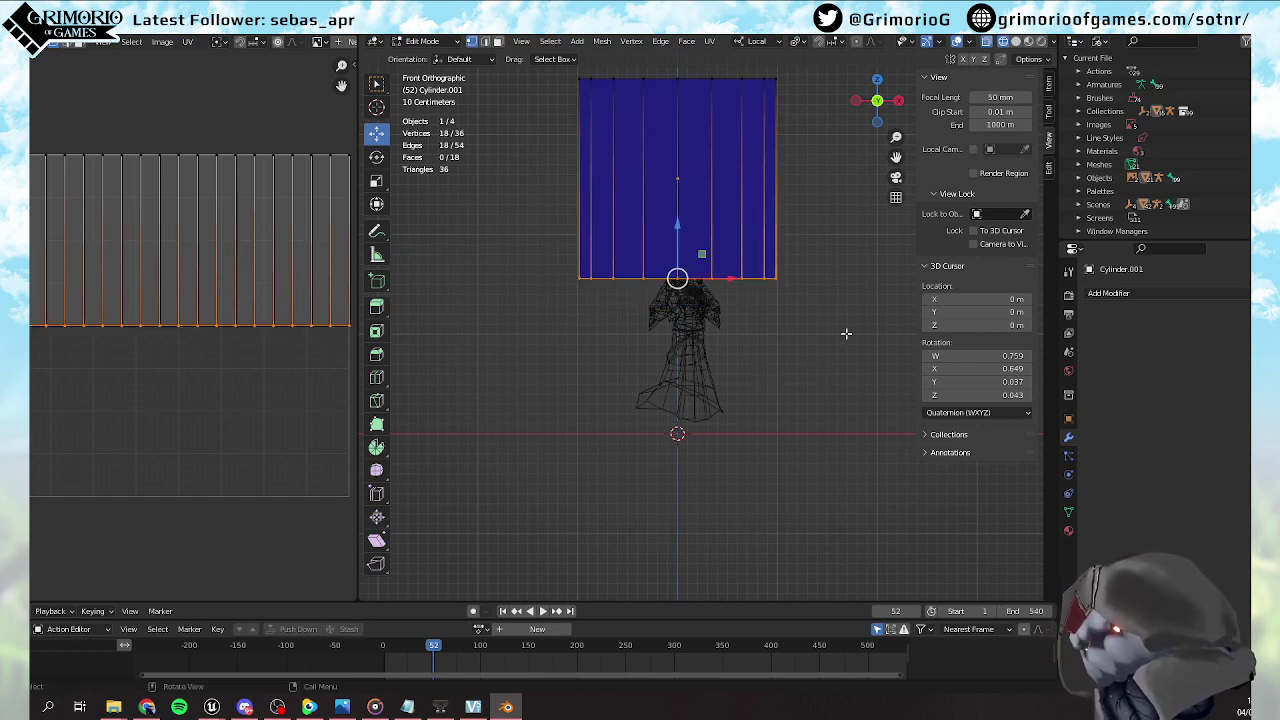
click(780, 284)
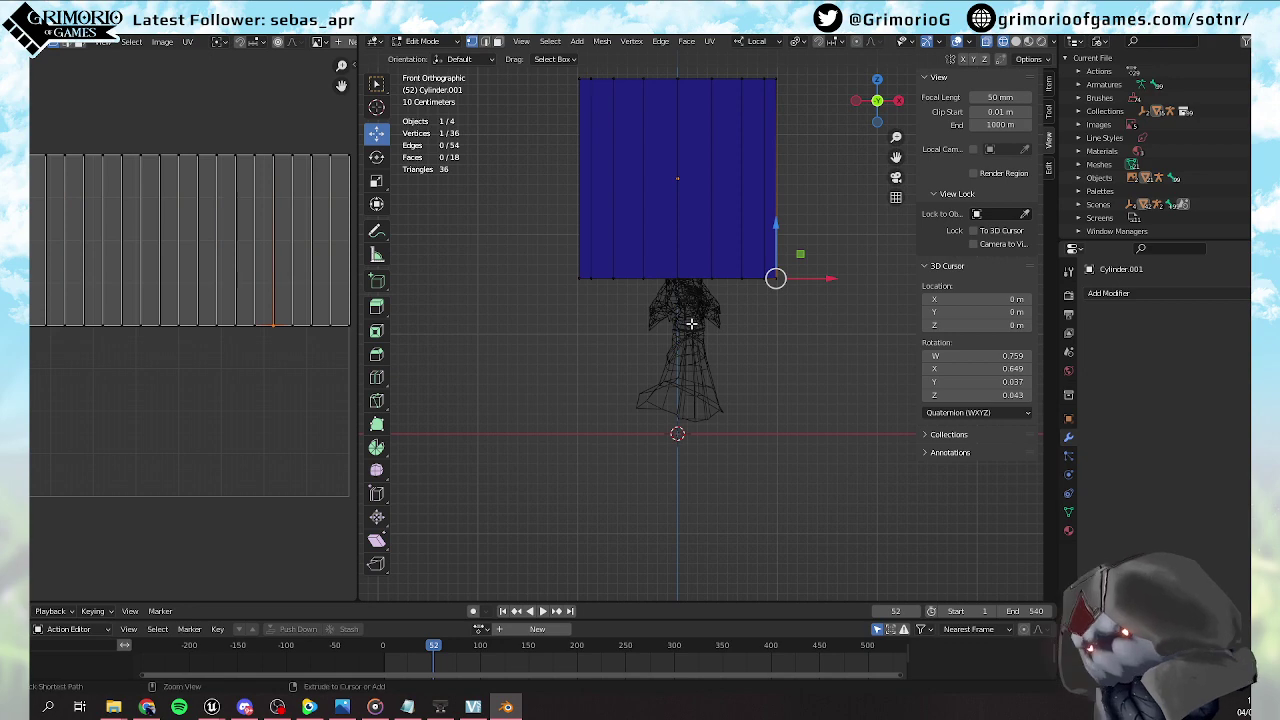
alt+click(774, 281)
key(s)
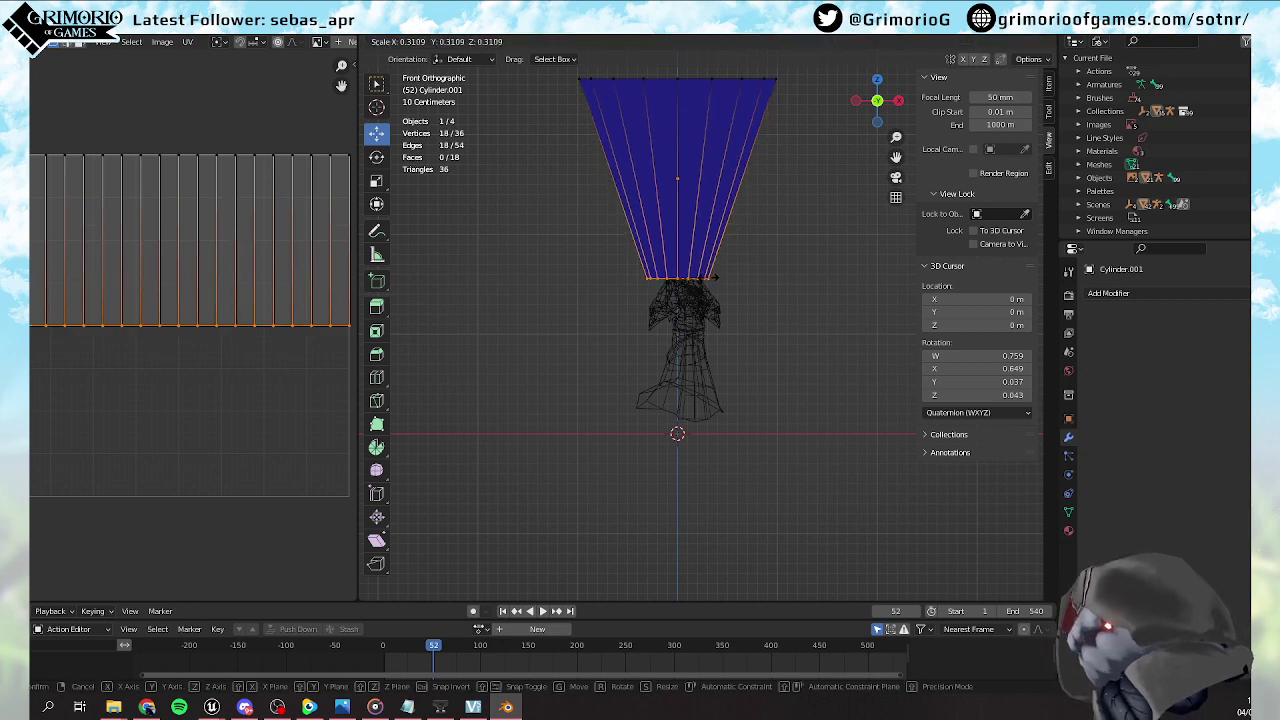
click(706, 278)
middle_drag(704, 279, 769, 320)
scroll(766, 320, up, 2)
key(ctrl+Tab)
click(701, 316)
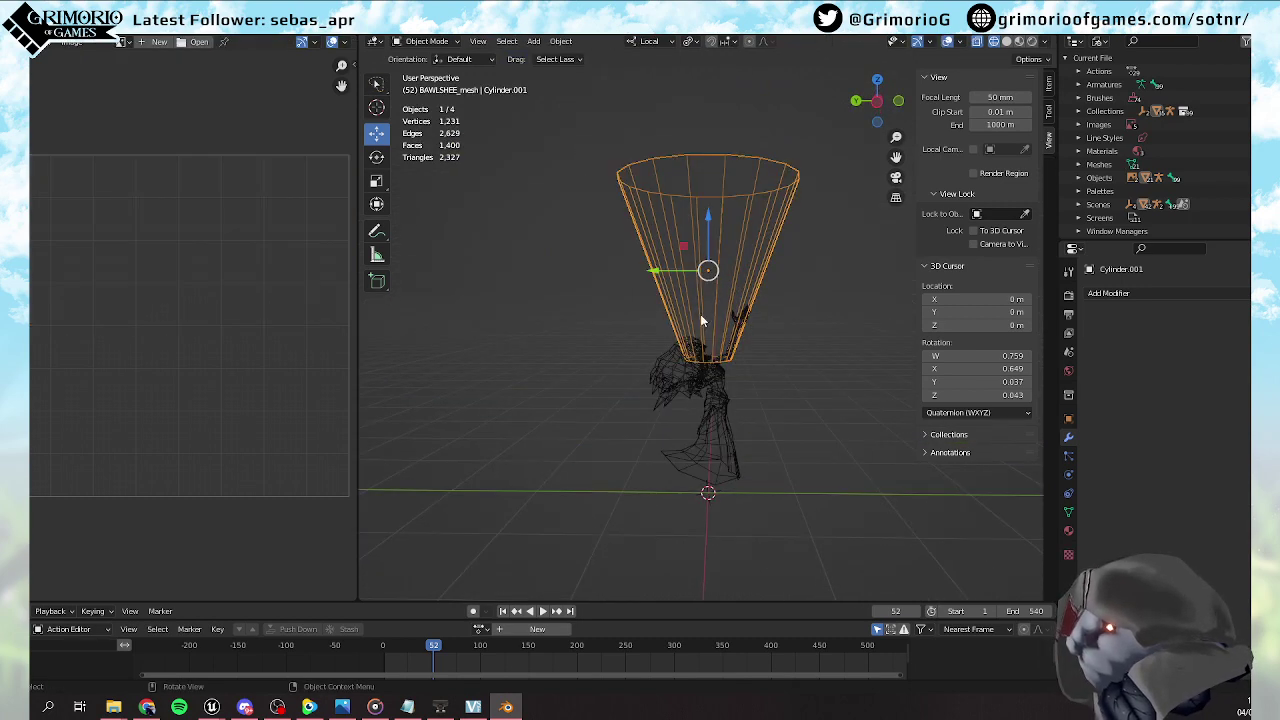
Scale the funnel to about 0.635, lower it about 0.19 m toward the character's head, and show the scene in solid shading
key(s)
click(798, 272)
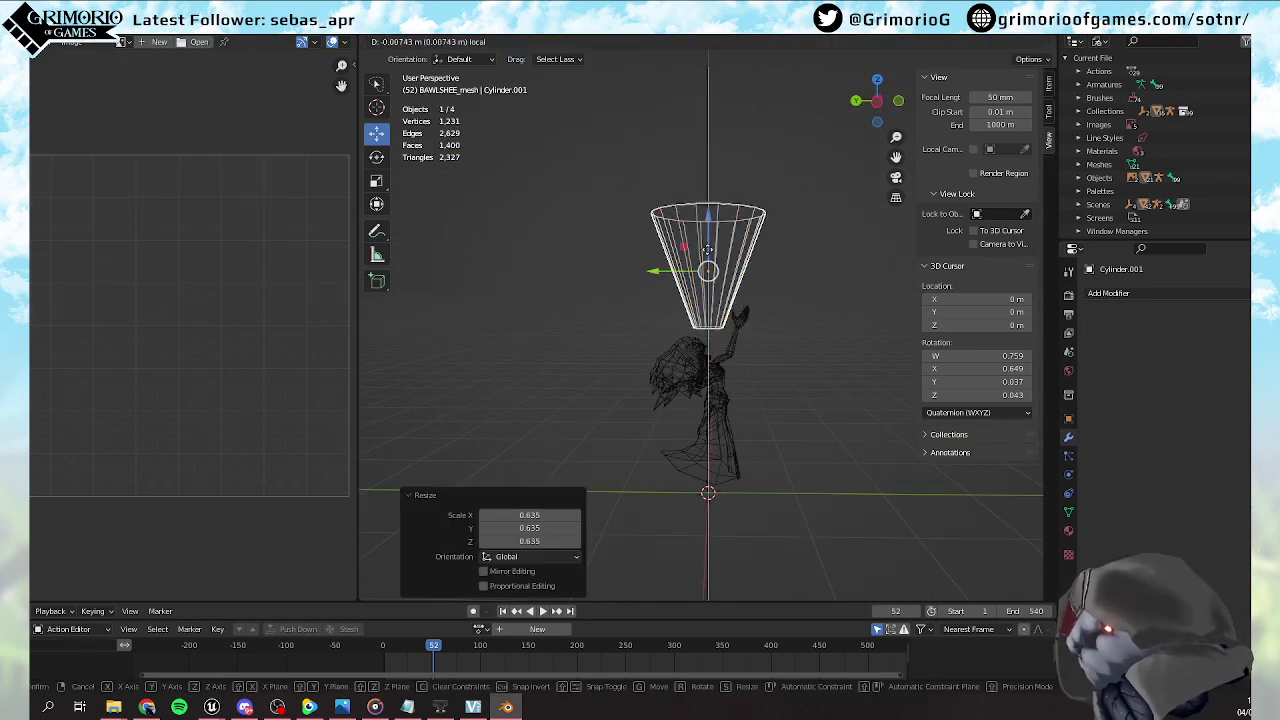
drag(707, 251, 716, 270)
middle_drag(741, 306, 691, 312)
key(z)
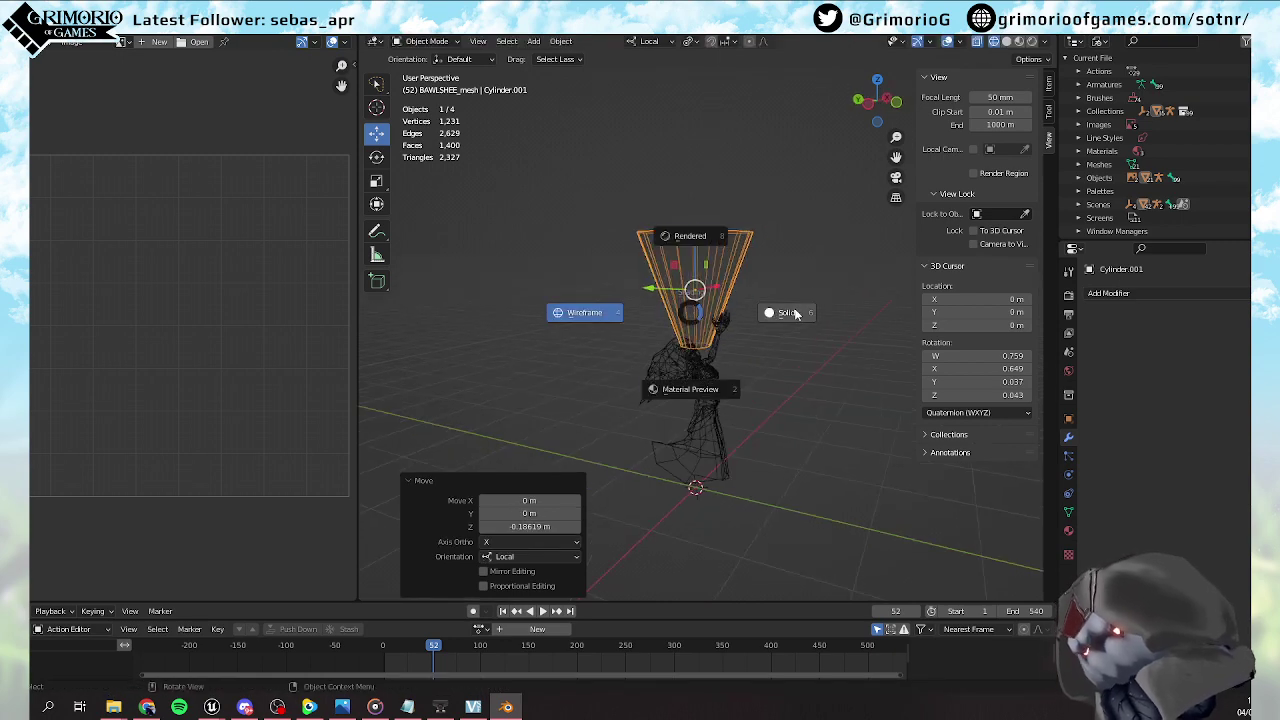
click(795, 313)
scroll(752, 378, up, 3)
mouse_move(752, 378)
middle_down()
mouse_move(709, 369)
mouse_move(700, 352)
mouse_move(736, 344)
middle_up()
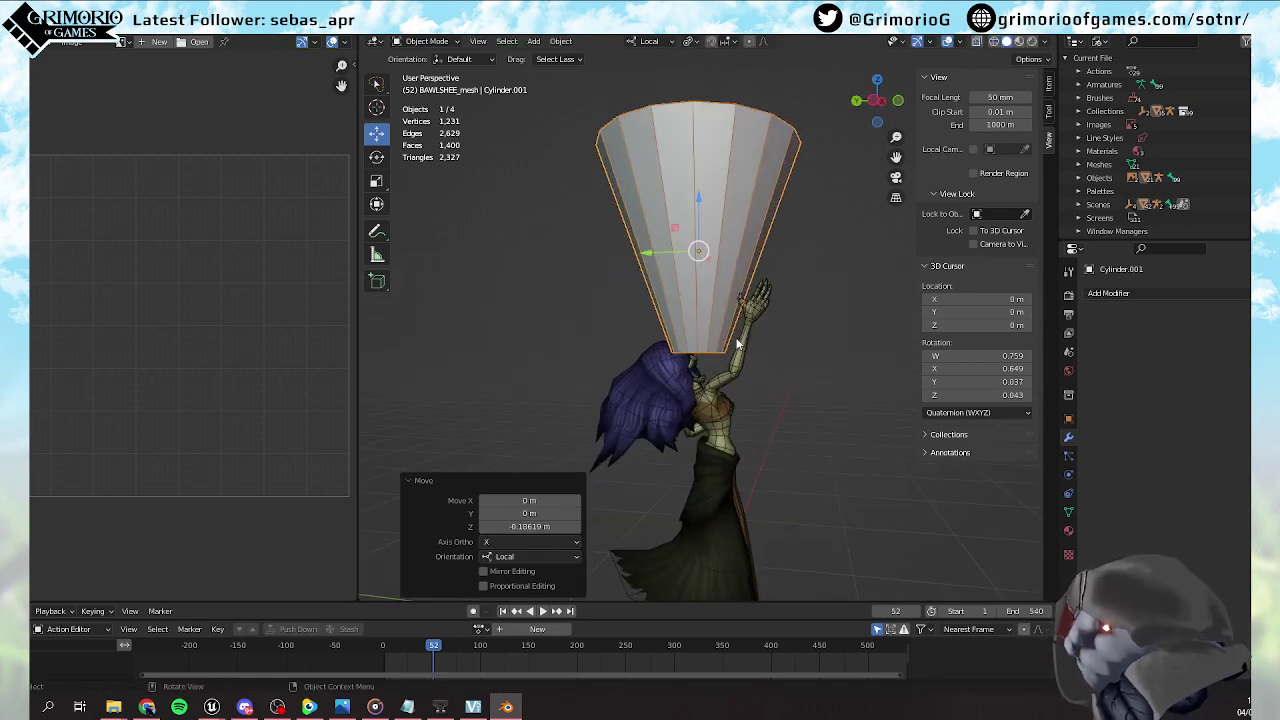
Shrink the funnel further and reposition it forward and down, with its narrow end above the character's face in left view
mouse_move(678, 232)
mouse_down()
mouse_move(700, 245)
mouse_move(699, 228)
mouse_up()
key(s)
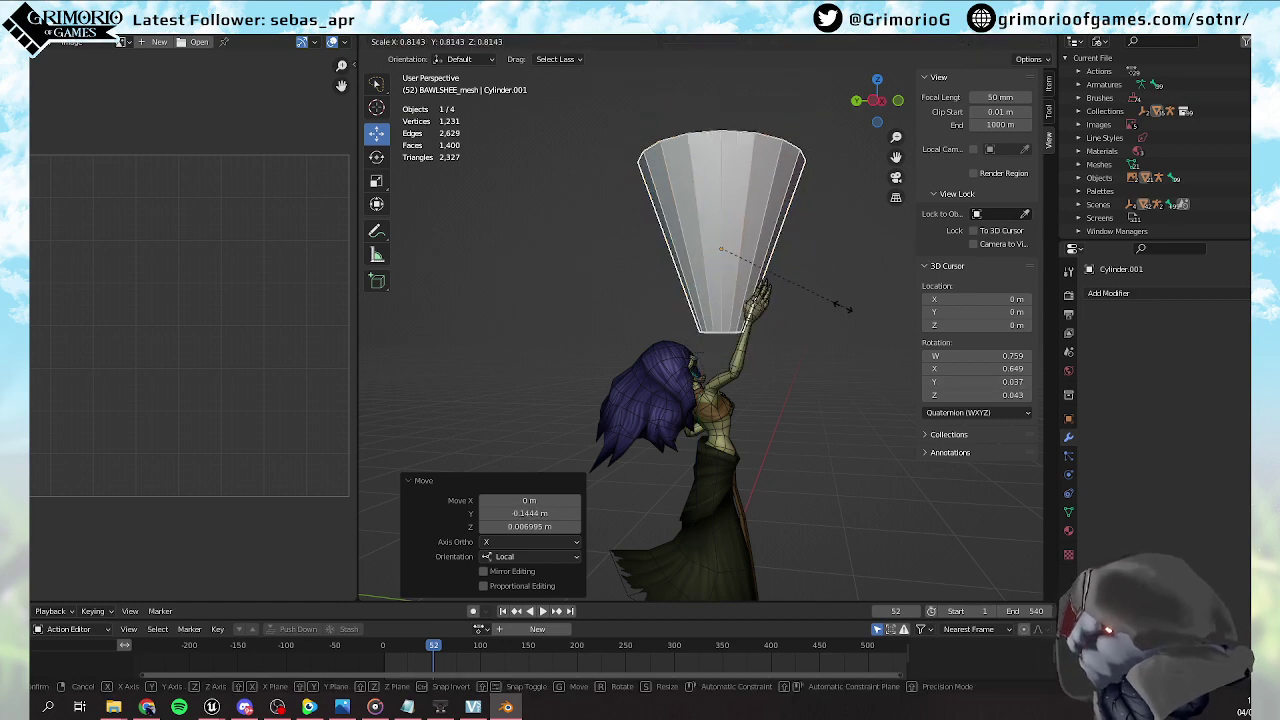
click(810, 296)
drag(698, 232, 712, 281)
right_click(740, 278)
click(797, 283)
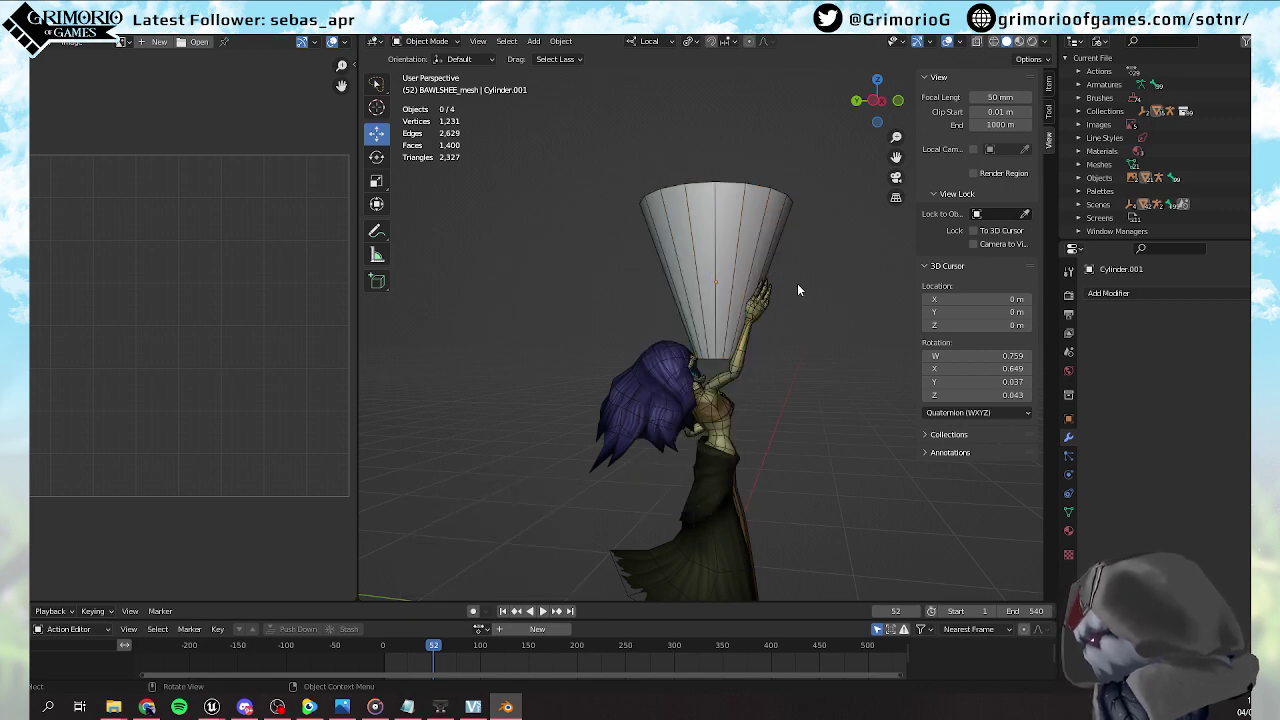
click(756, 264)
alt+middle_drag(770, 322, 791, 317)
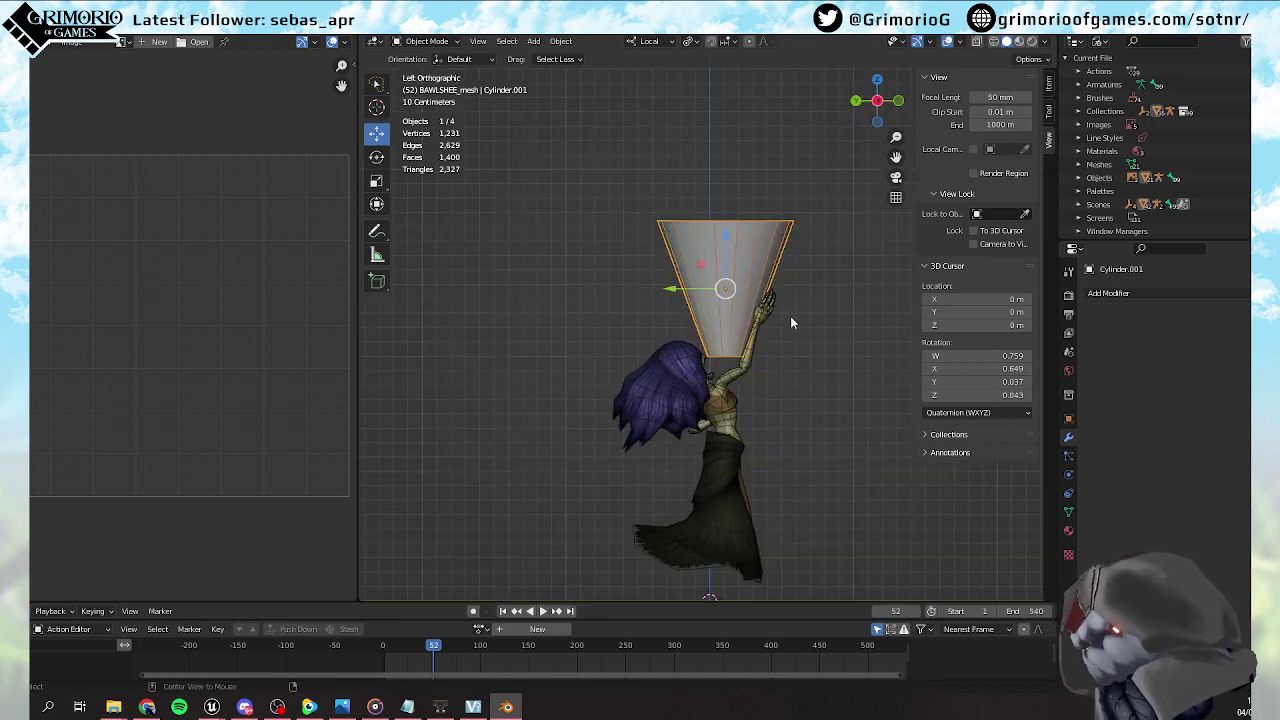
Rotate the funnel forward in left view and shift it so its narrow end stays in front of the face
key(r)
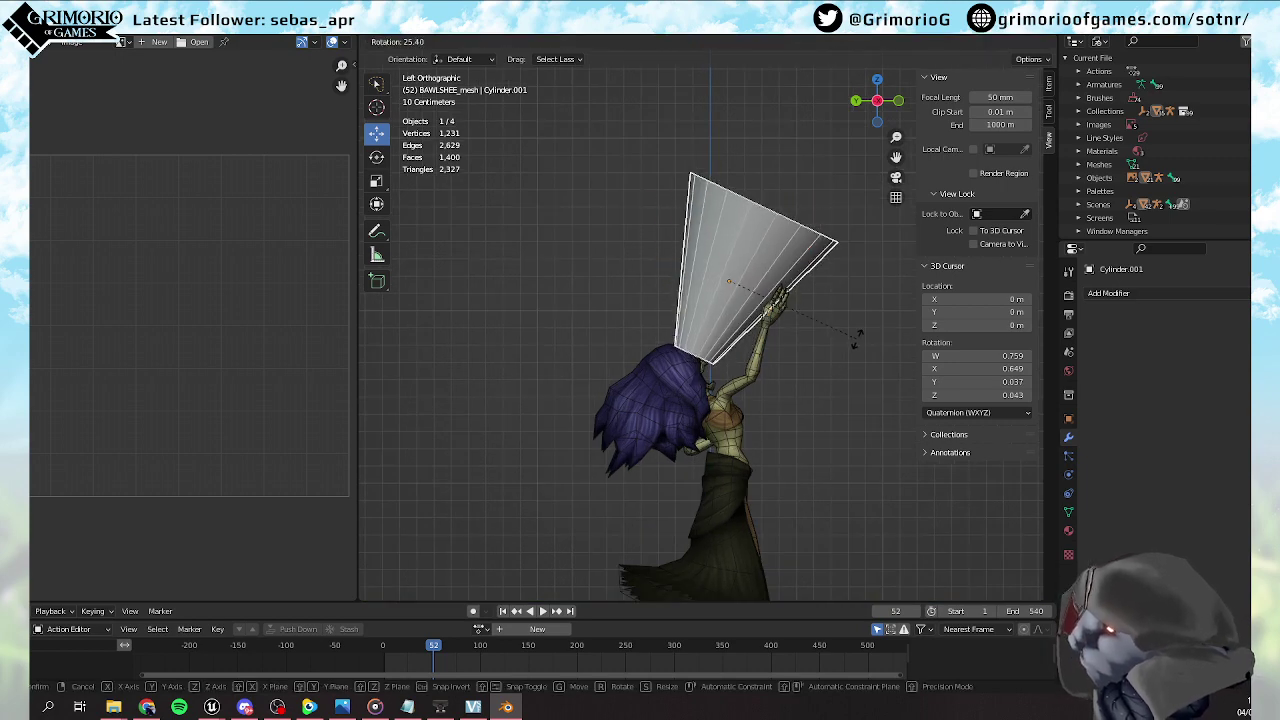
click(855, 338)
drag(723, 248, 757, 262)
Try moving the funnel's narrow edge loop in wireframe Edit Mode, and undo the move
key(ctrl+Tab)
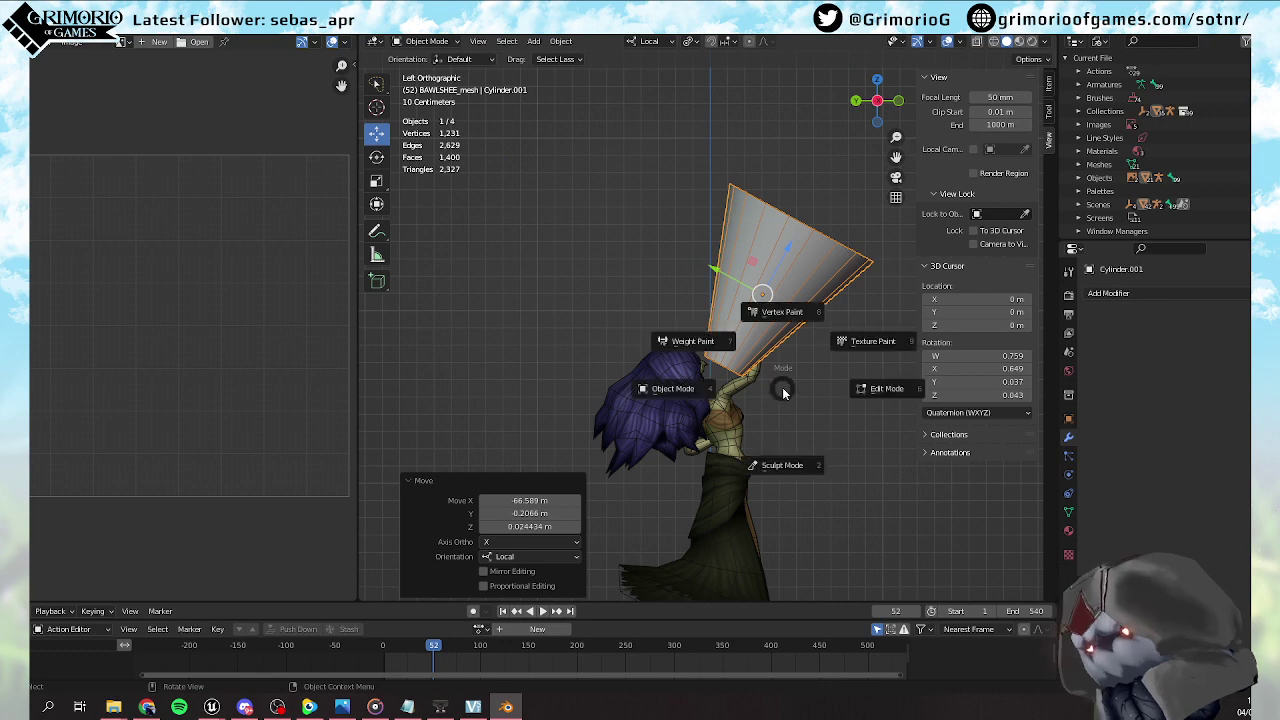
click(922, 416)
key(z)
click(640, 406)
key(g)
click(763, 390)
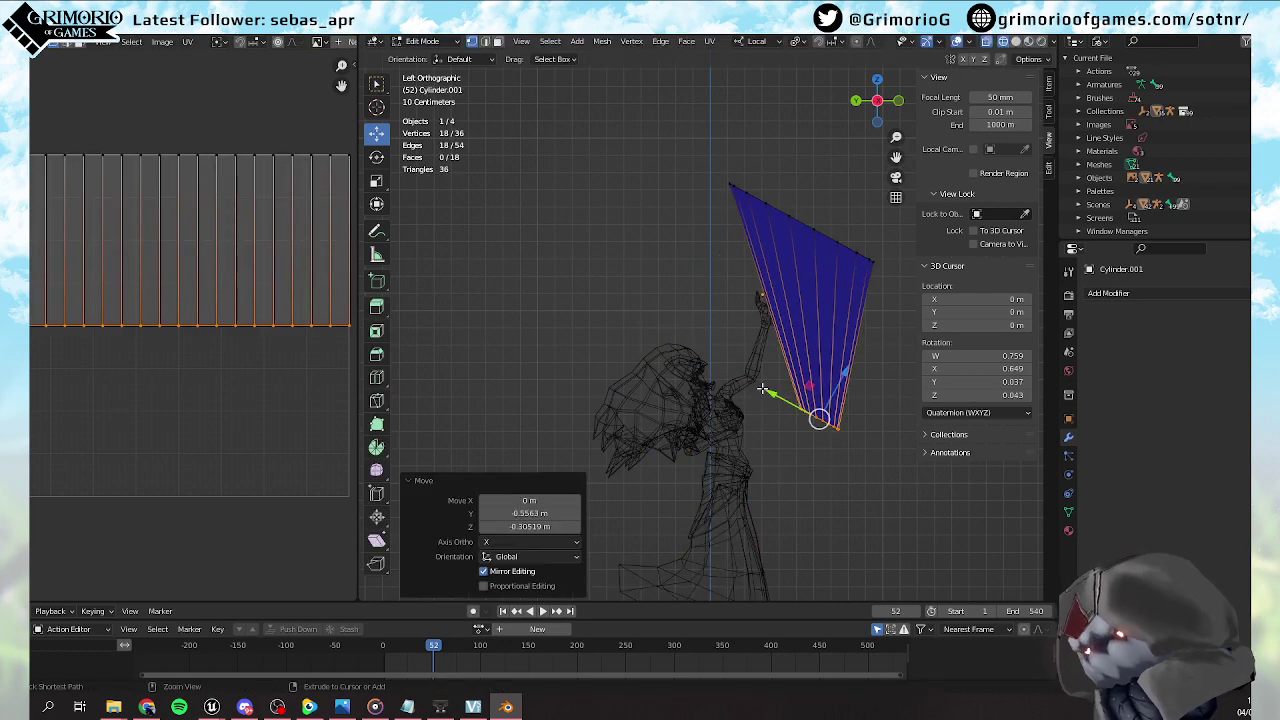
key(ctrl+z)
Scale the funnel's narrow edge loop to about 0.606 and move it about 0.02 m down its local Z axis
key(s)
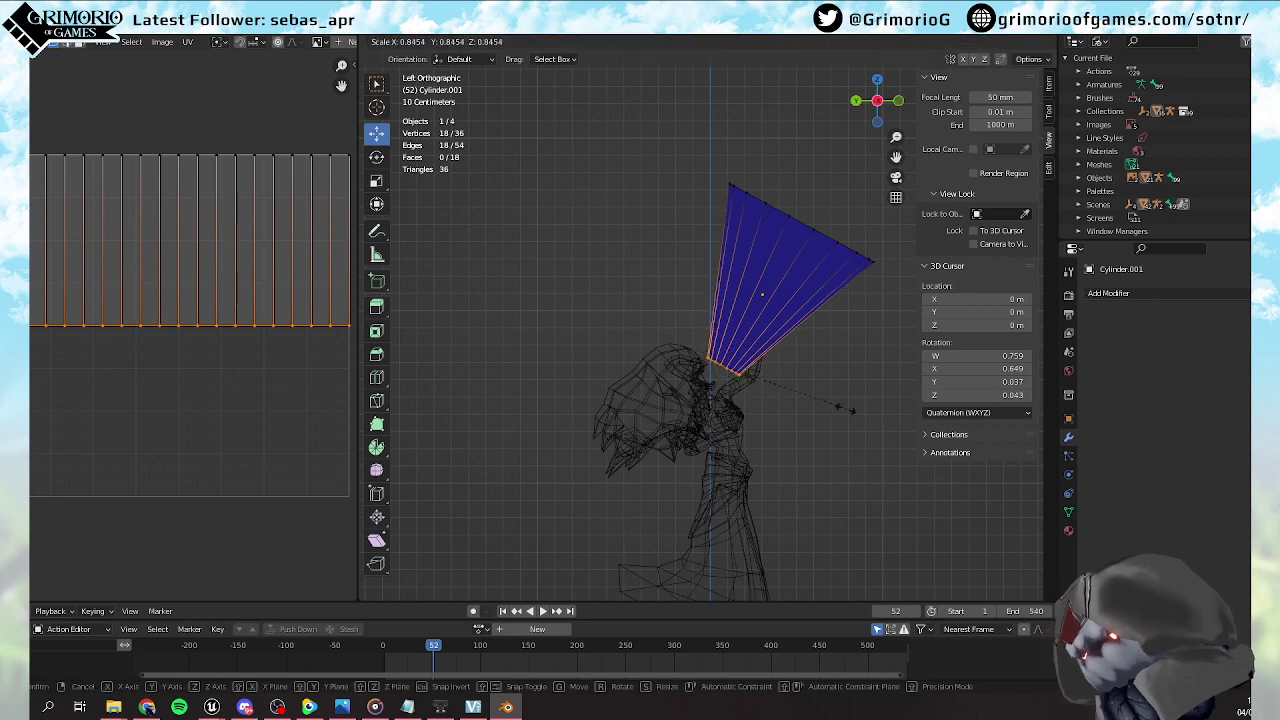
click(762, 345)
key(g)
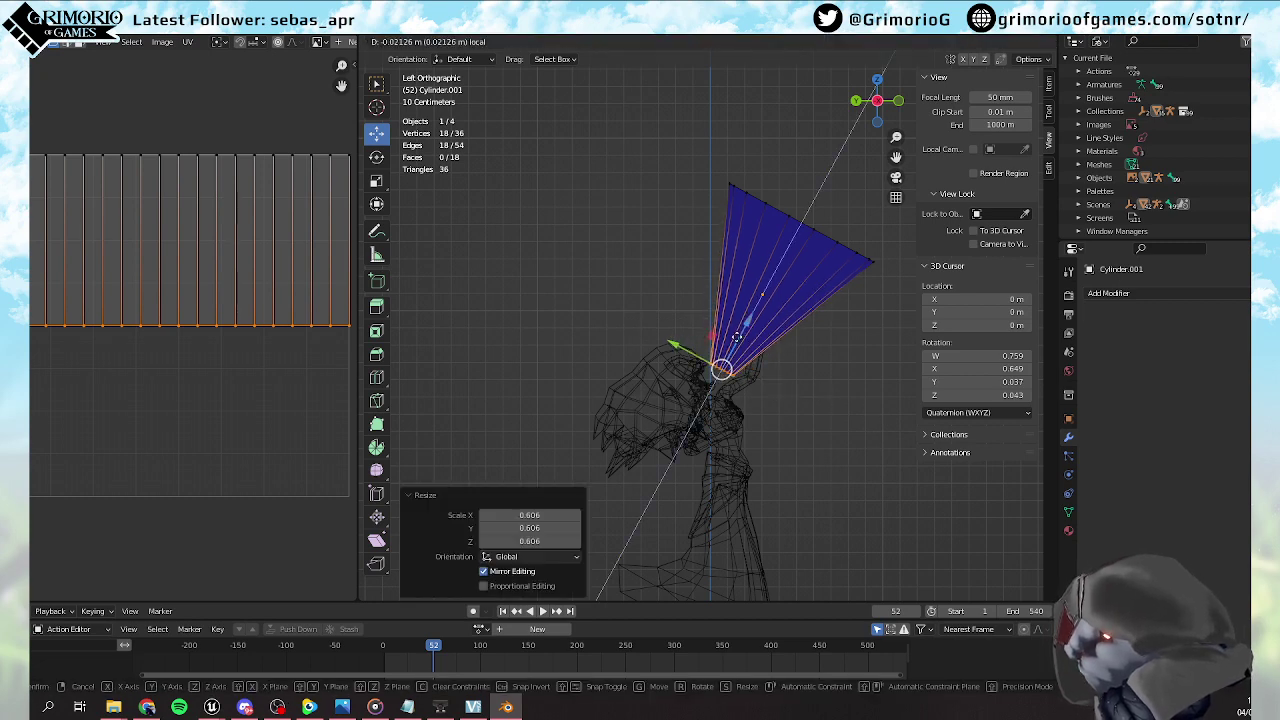
click(740, 338)
scroll(805, 397, down, 3)
shift+middle_drag(794, 393, 782, 385)
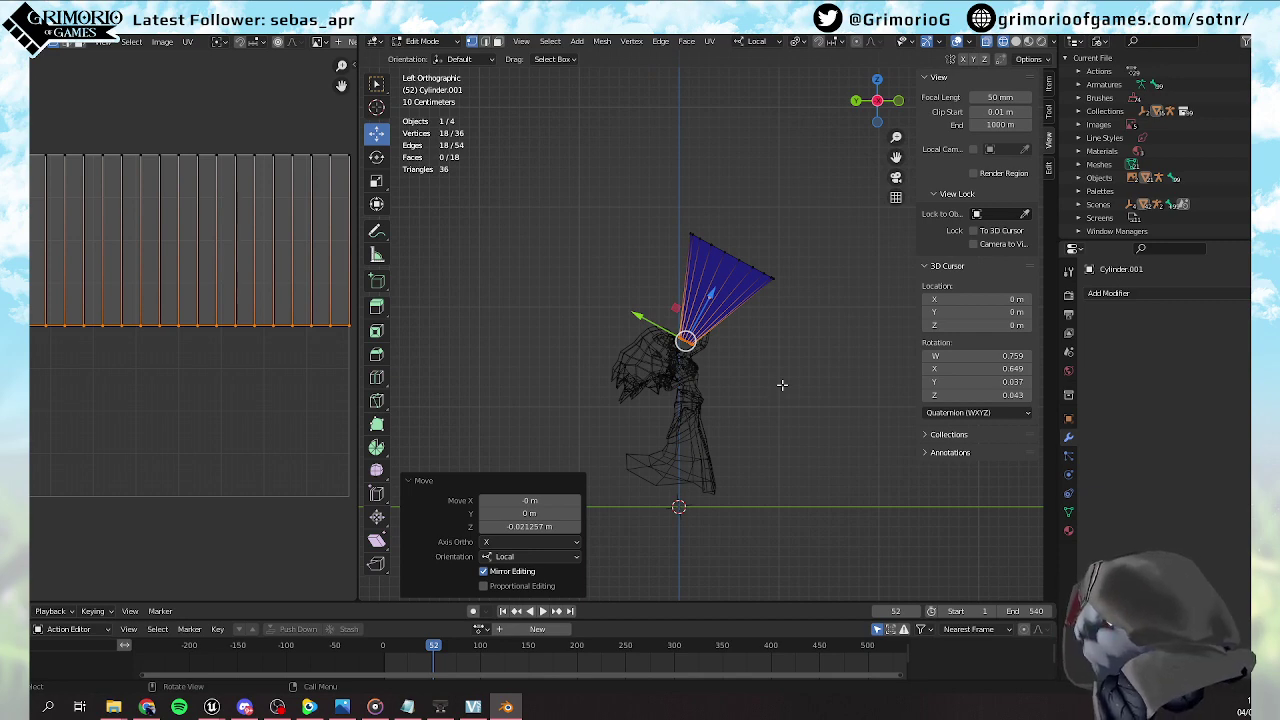
Return the funnel to Object Mode, and try hiding and revealing its geometry in Edit Mode
middle_drag(767, 379, 728, 386)
click(728, 386)
key(ctrl+Tab)
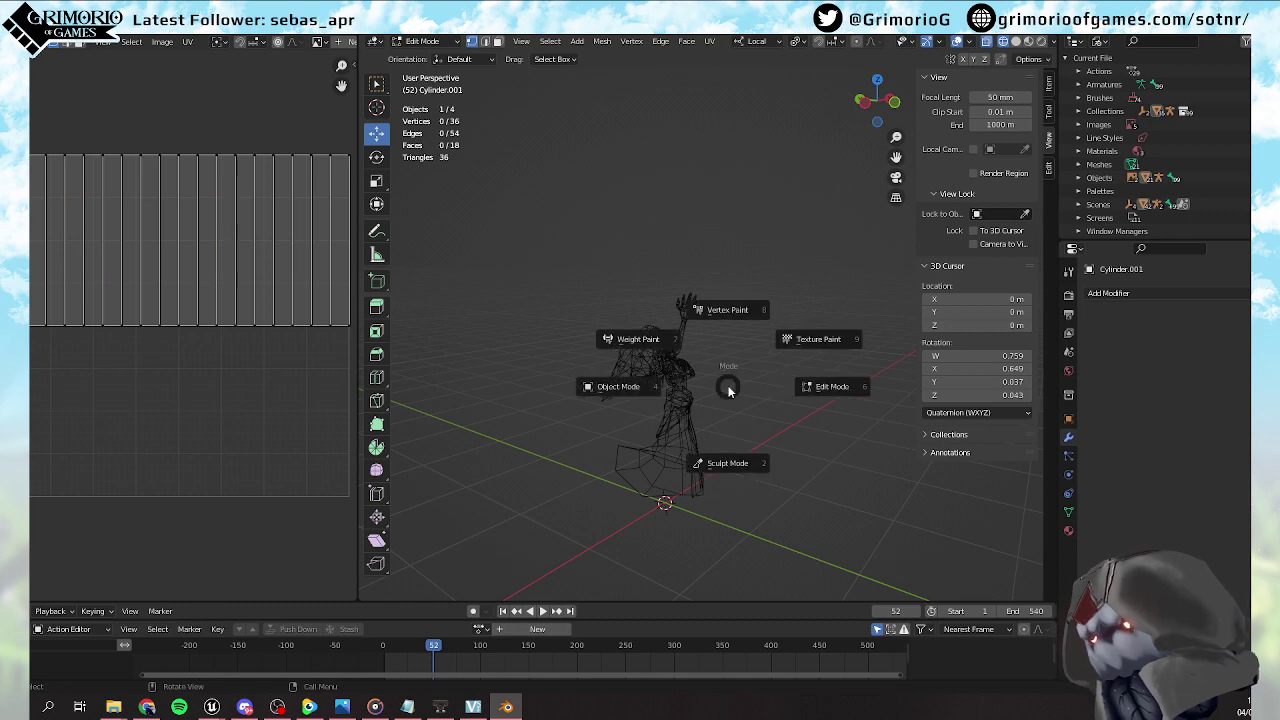
click(631, 398)
middle_drag(720, 377, 718, 362)
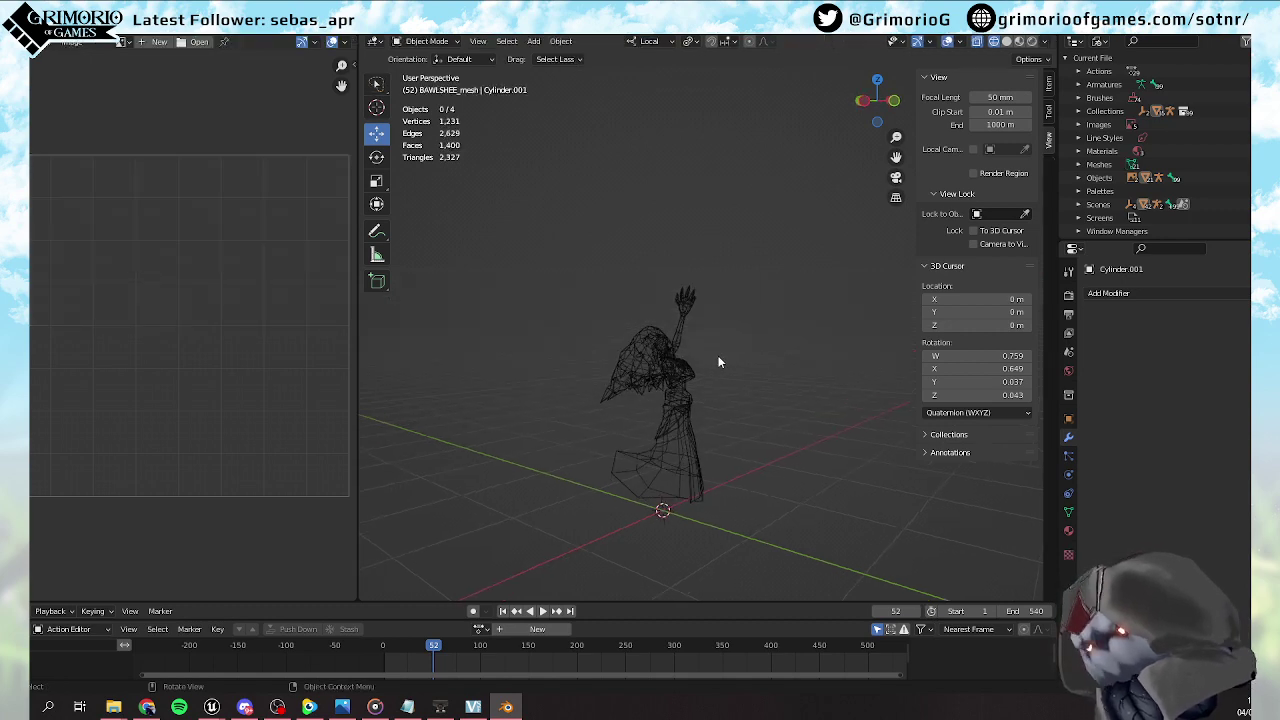
key(Tab)
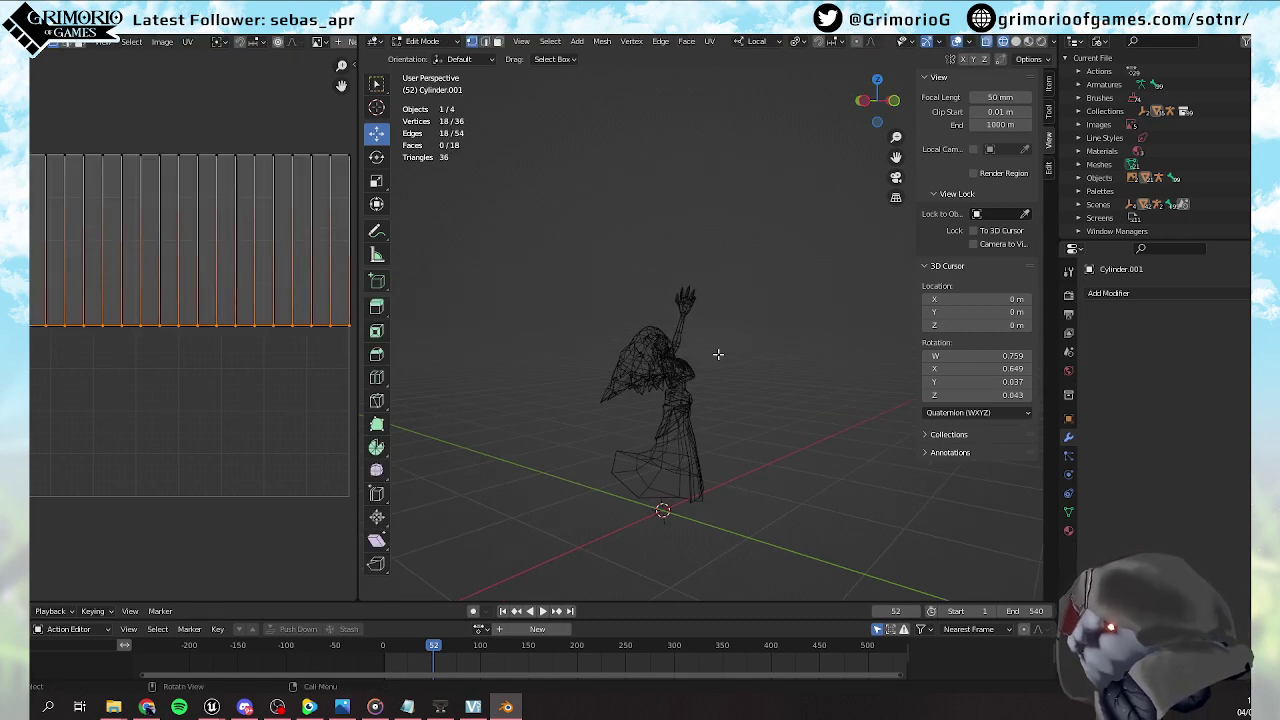
key(h)
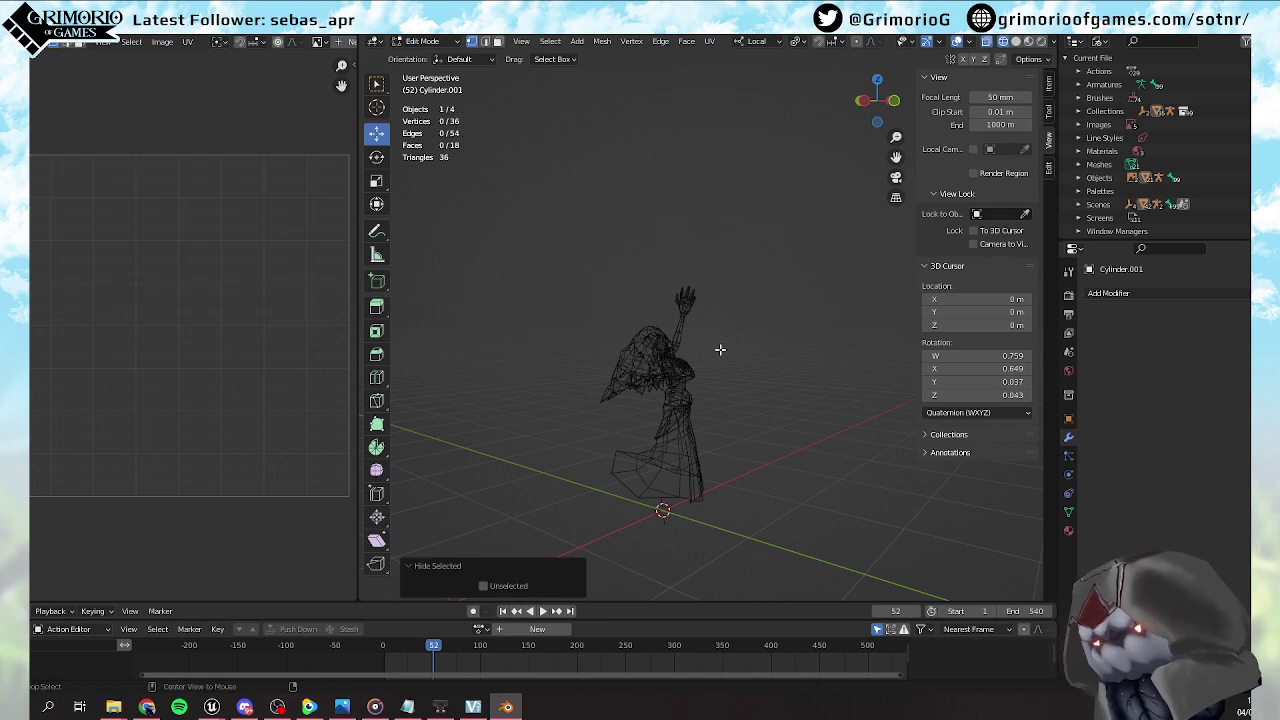
key(alt+h)
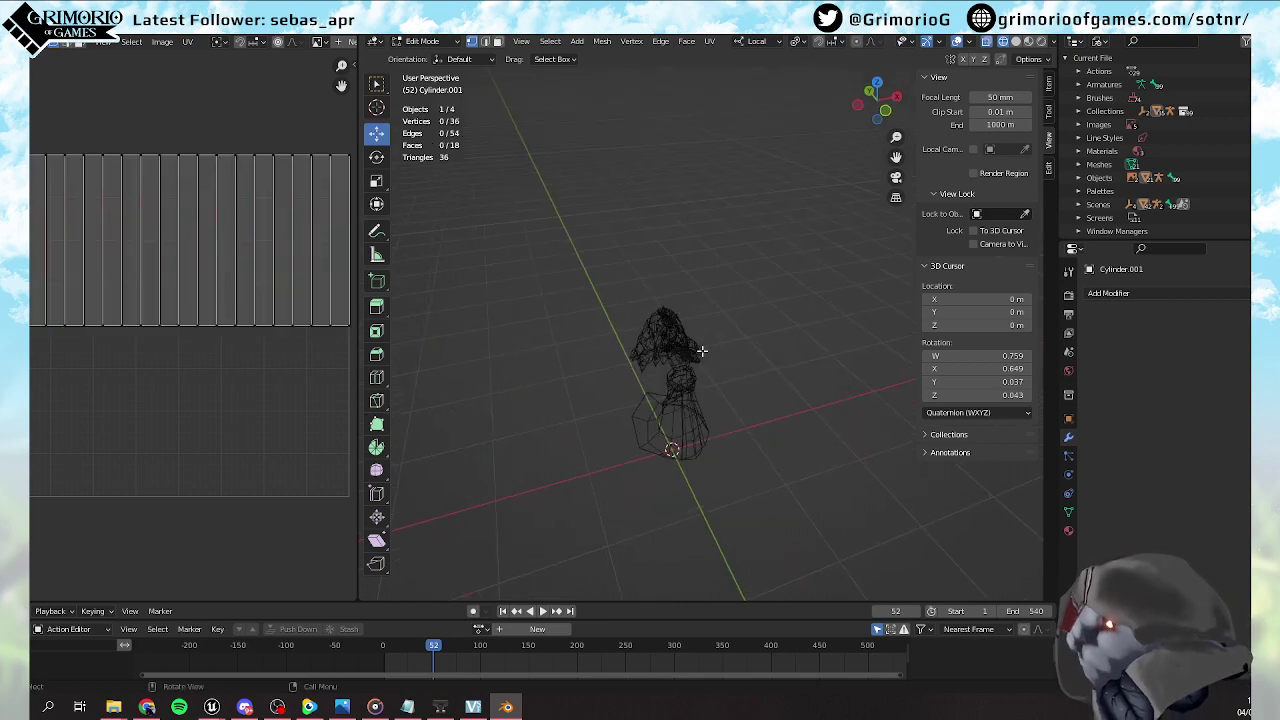
Set the timeline to frame 24 and make the character's body active in Object Mode with solid shading
drag(432, 650, 406, 650)
key(ctrl+Tab)
click(634, 376)
click(675, 367)
key(z)
click(766, 360)
click(770, 356)
middle_drag(770, 356, 761, 322)
scroll(1175, 158, down, 2)
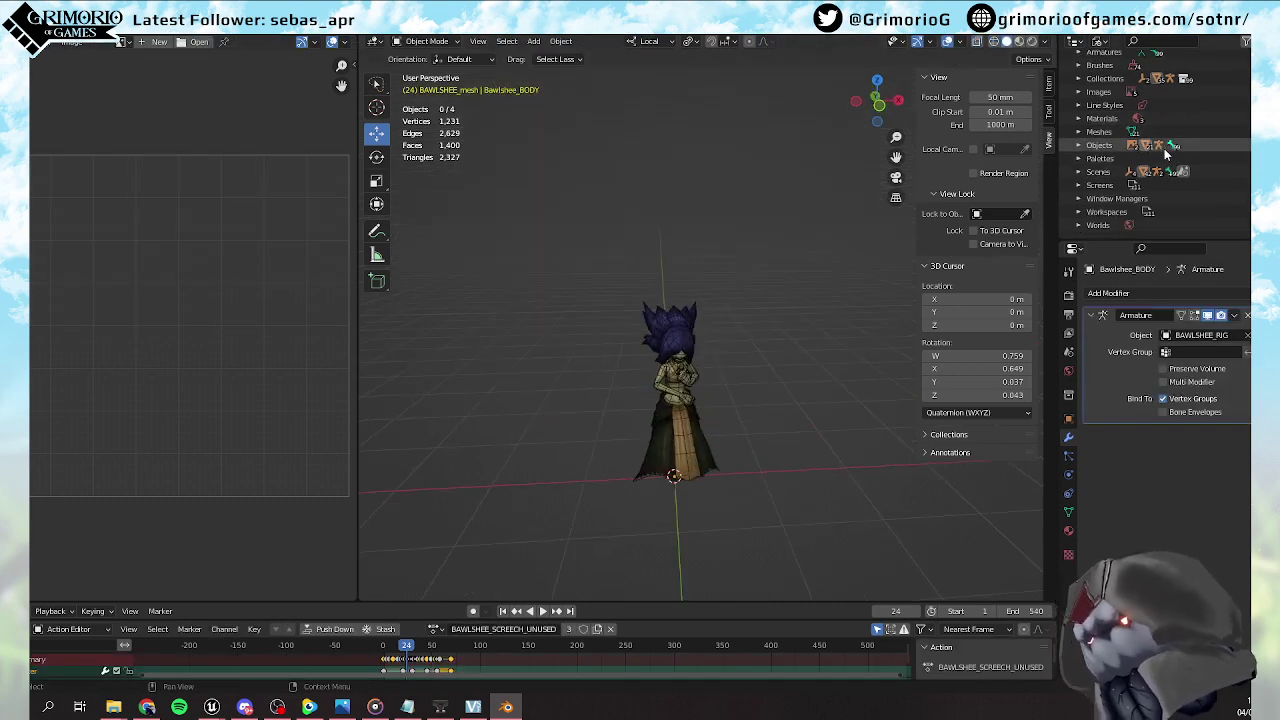
scroll(1152, 158, up, 1)
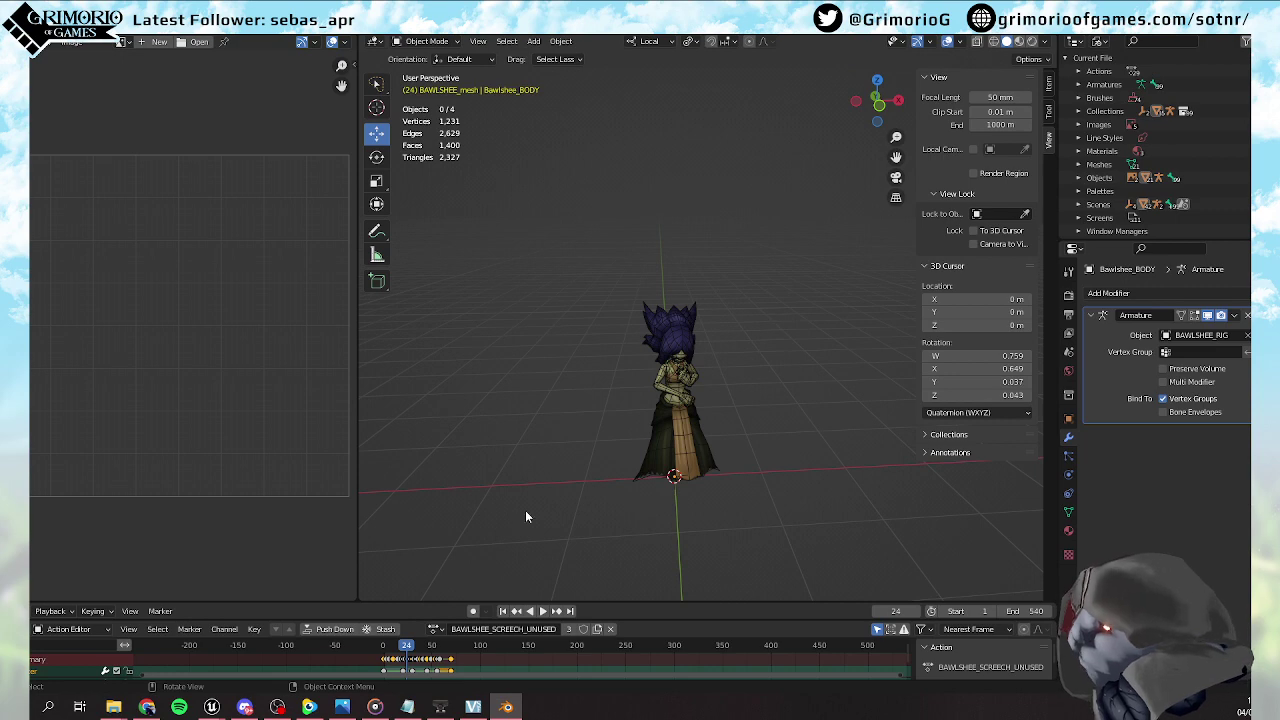
key(space)
key(Escape)
Reveal all hidden objects in the scene to check for the funnel, and hide them again
key(alt+h)
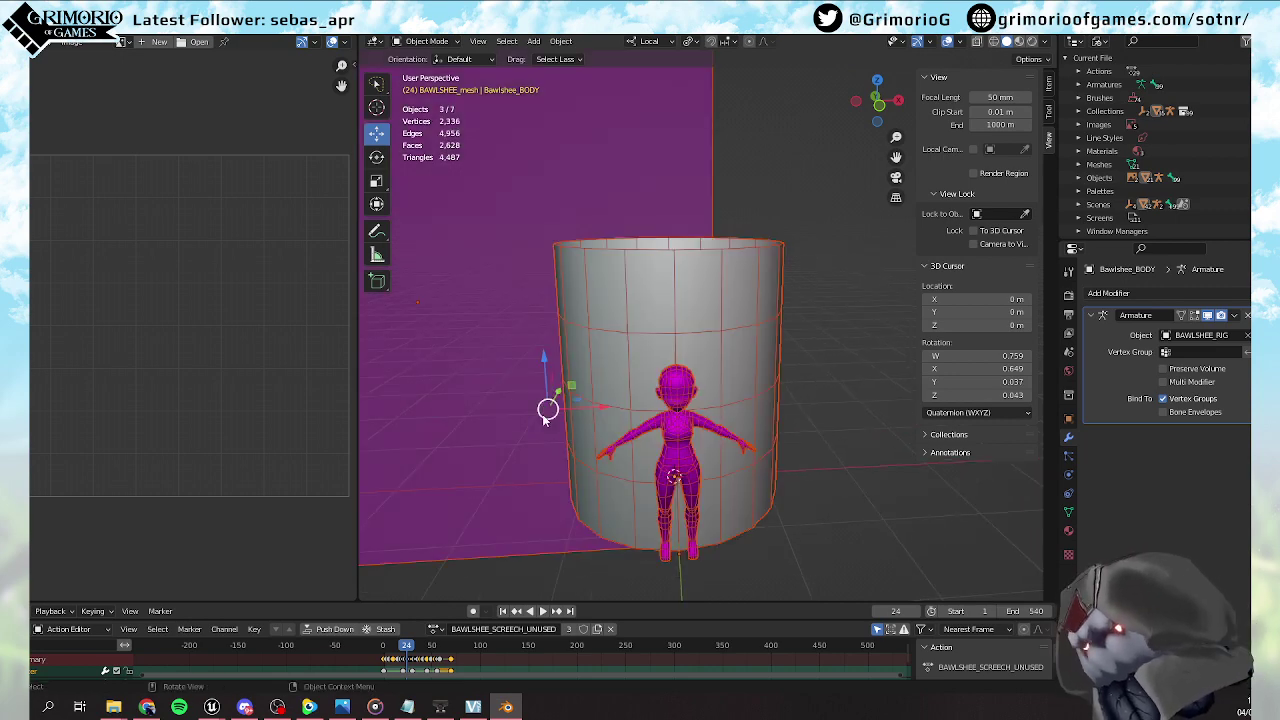
middle_drag(678, 319, 676, 310)
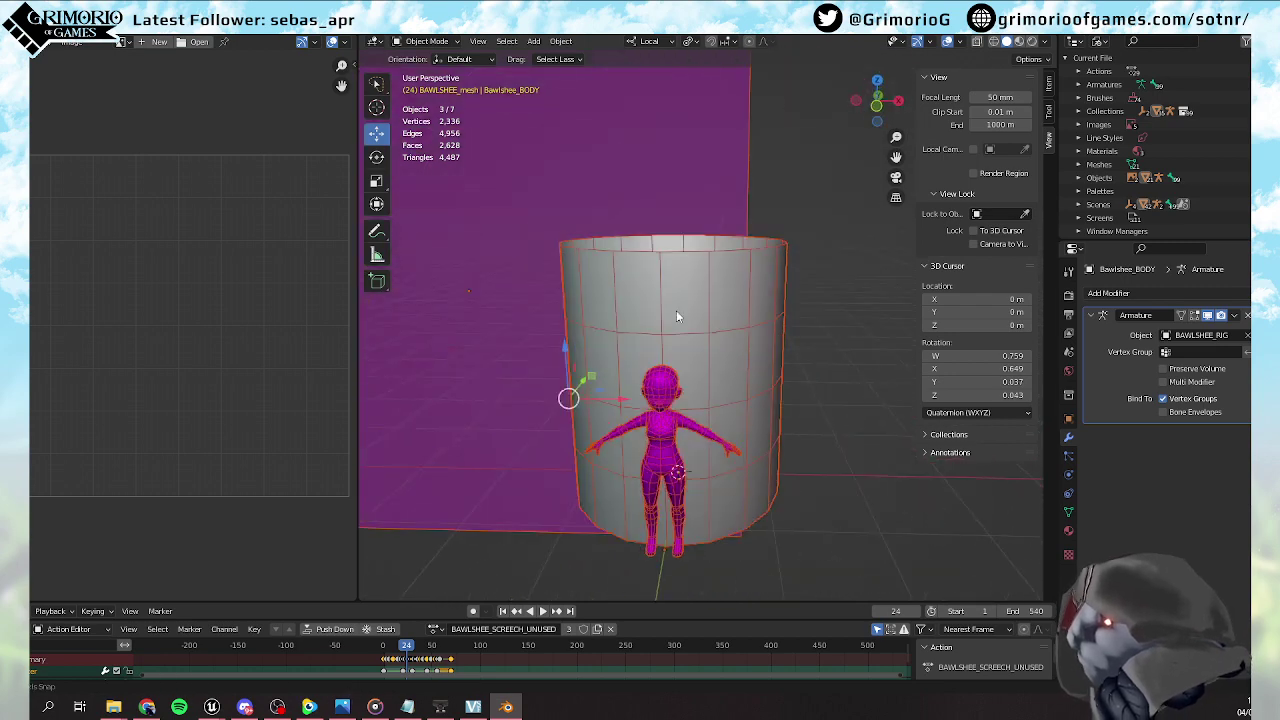
scroll(676, 310, down, 3)
scroll(676, 310, up, 2)
key(h)
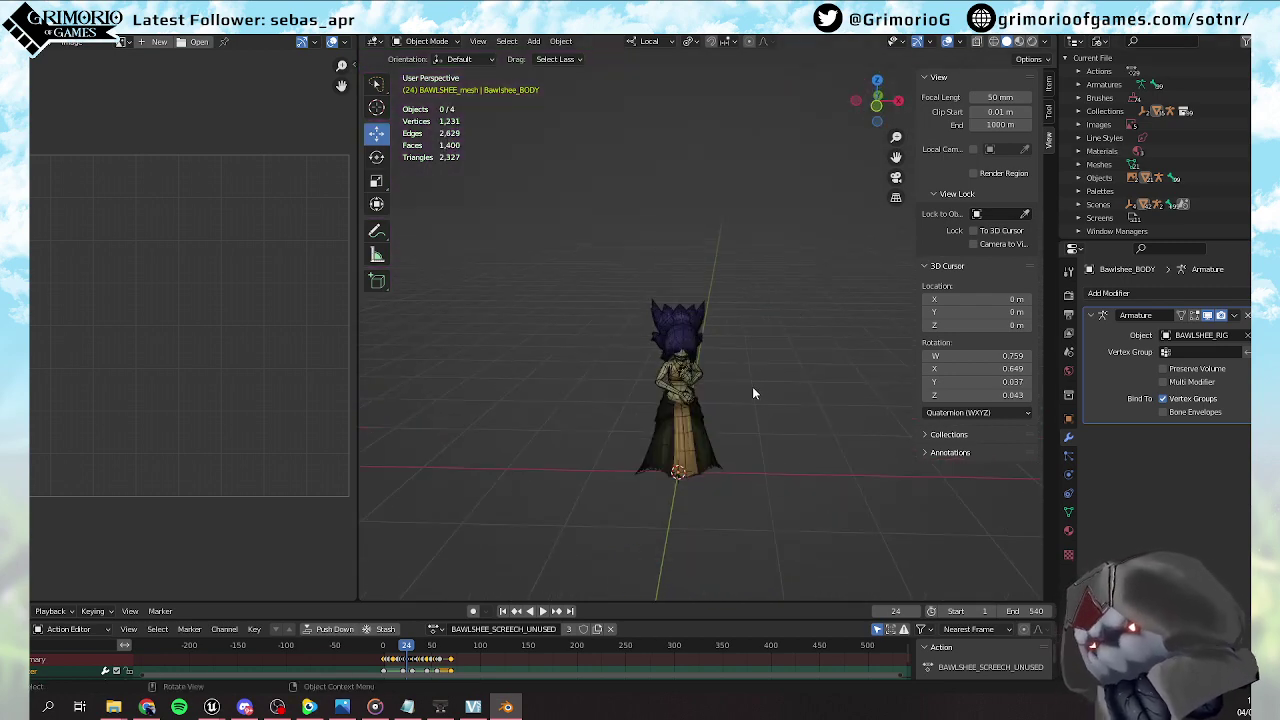
Undo the recent changes back to the unrotated funnel at frame 52, in Object Mode
key(ctrl+z)
key(ctrl+z)
key(ctrl+z)
key(ctrl+z)
key(ctrl+z)
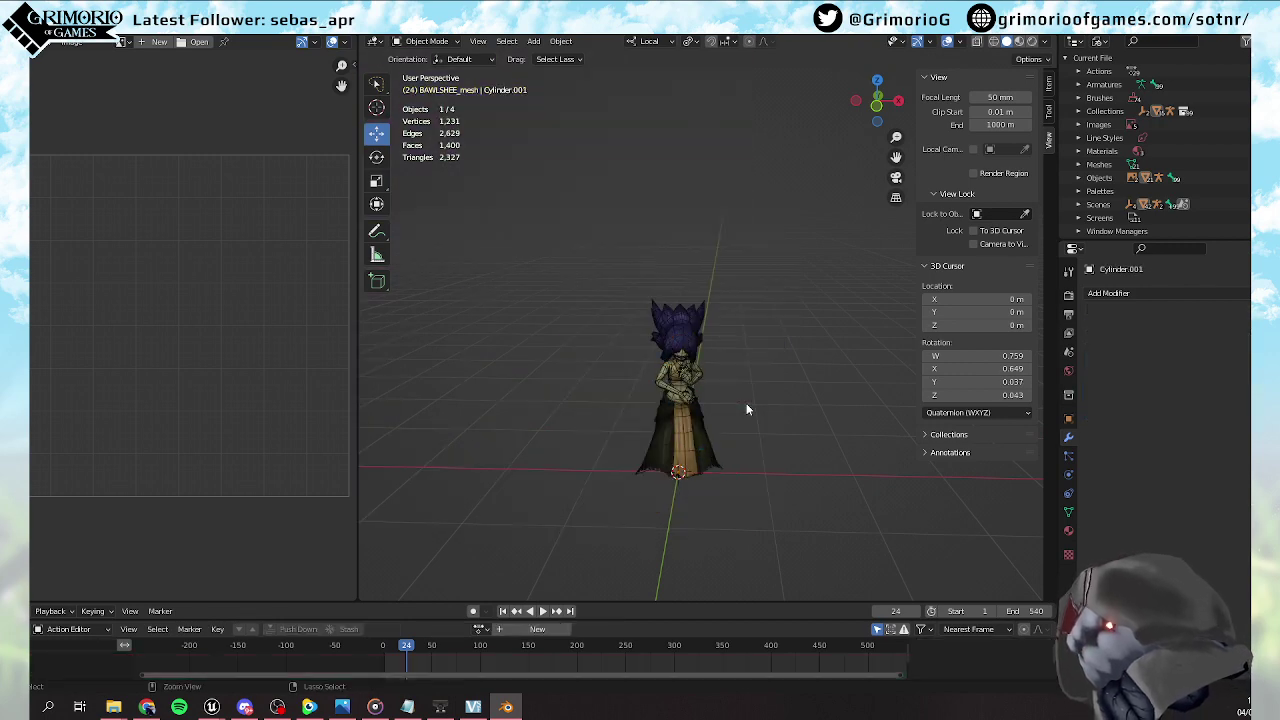
key(ctrl+z)
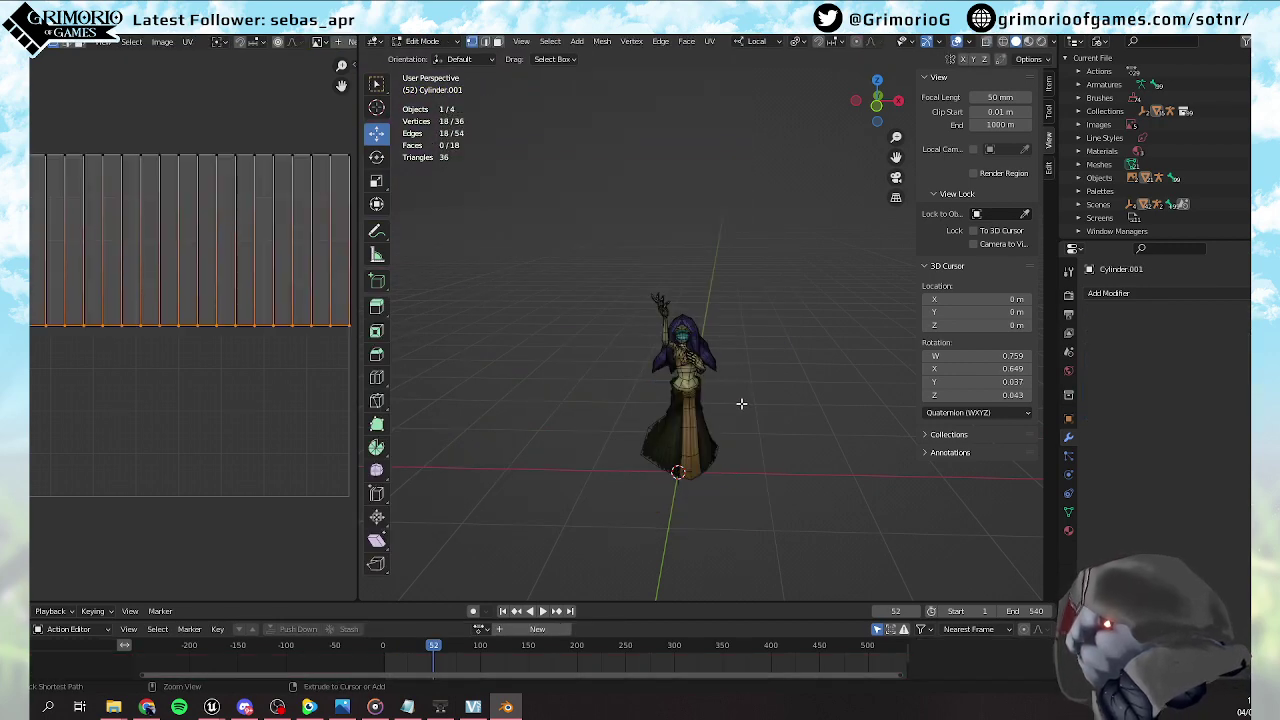
middle_drag(744, 403, 539, 310)
key(Tab)
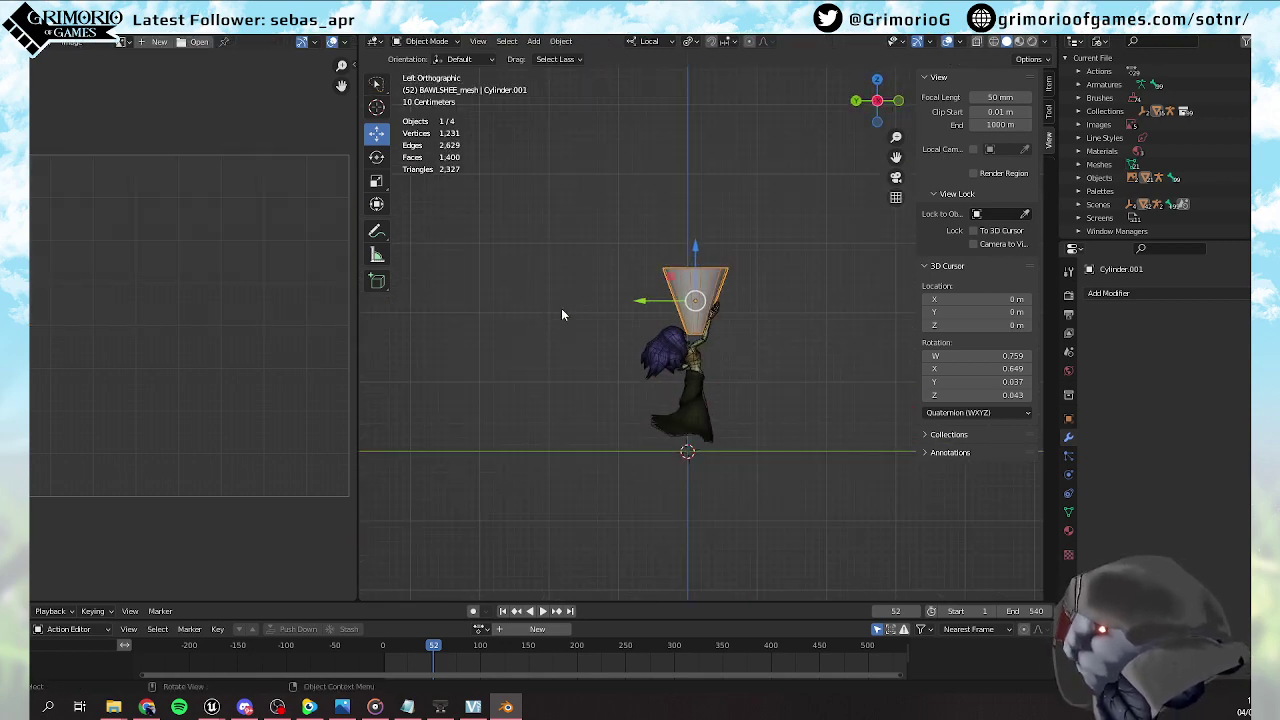
Rotate the funnel about 35.8° forward in left view and move it about 0.24 m forward and 0.12 m down
scroll(648, 321, up, 3)
key(r)
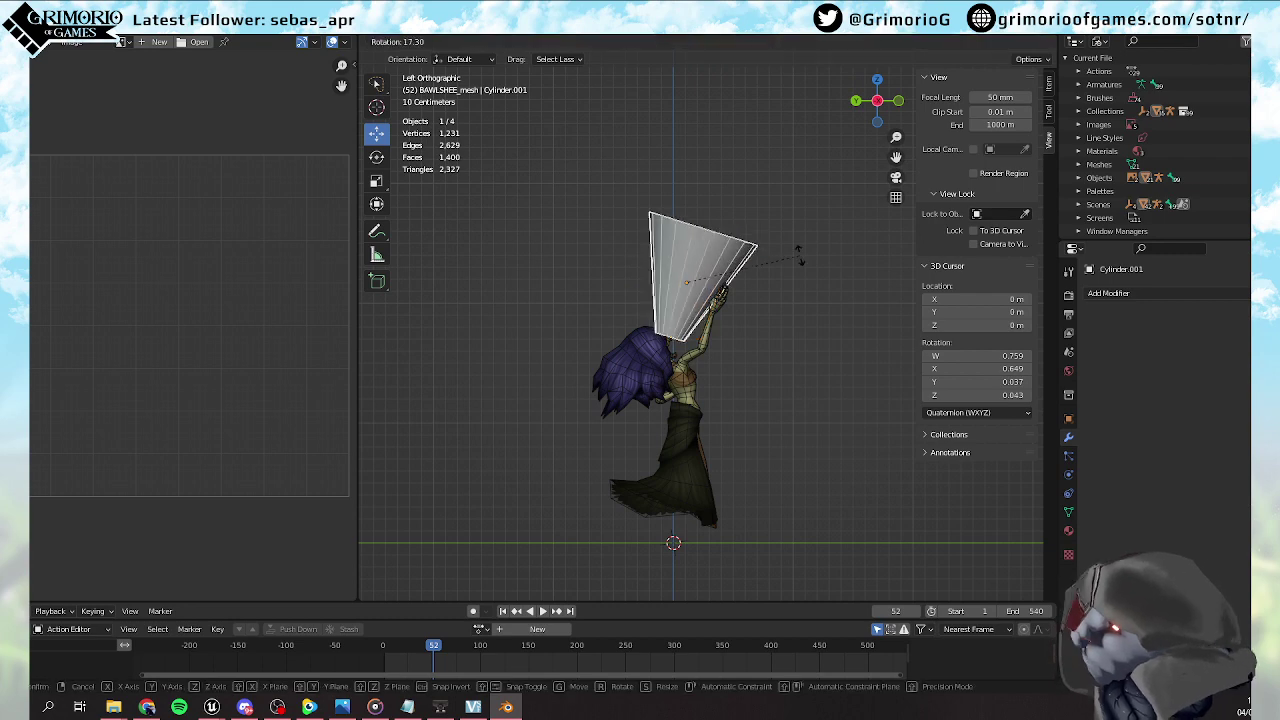
click(761, 306)
key(g)
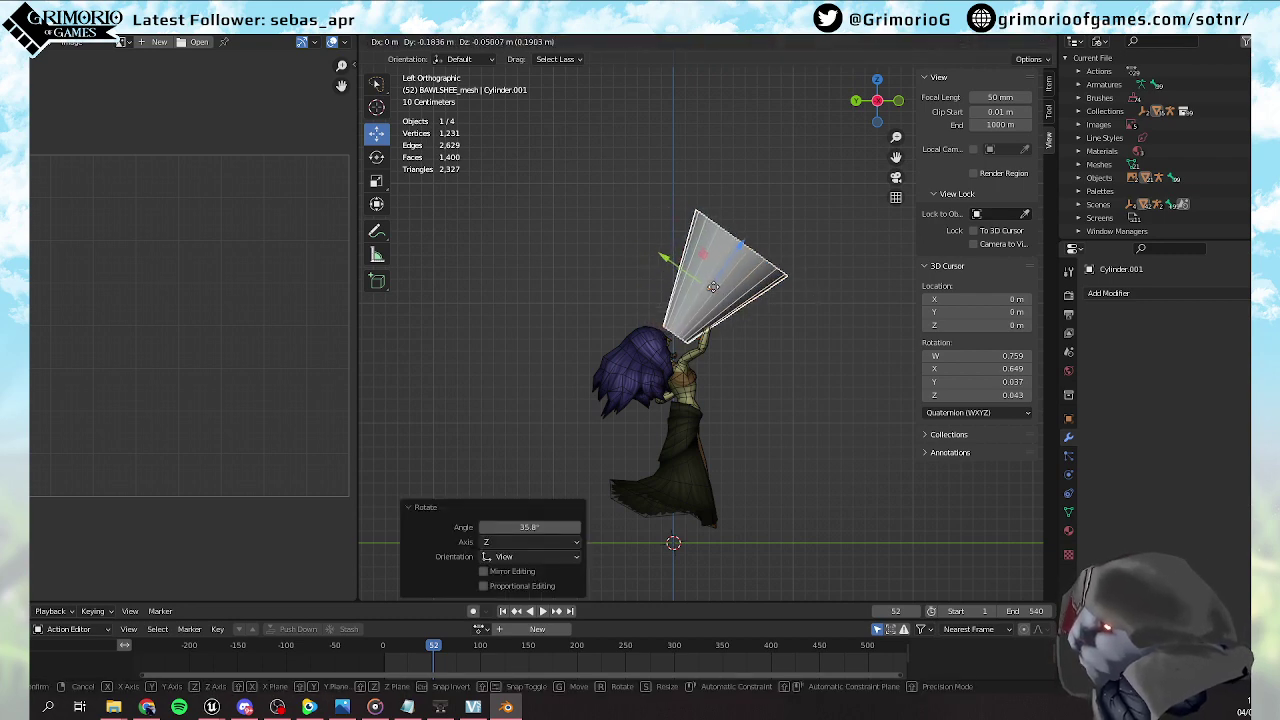
click(707, 348)
scroll(707, 348, up, 2)
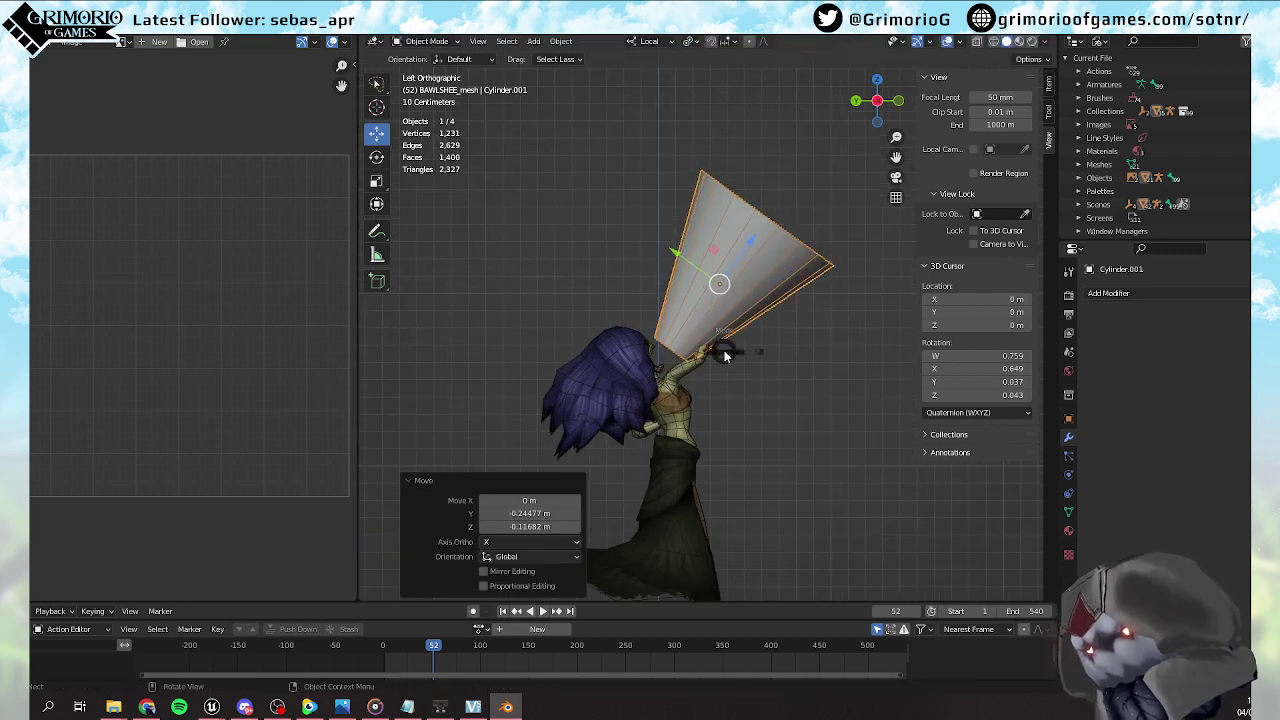
Scale the funnel's narrow edge loop to about 0.632 in wireframe Edit Mode
key(Tab)
key(z)
click(650, 372)
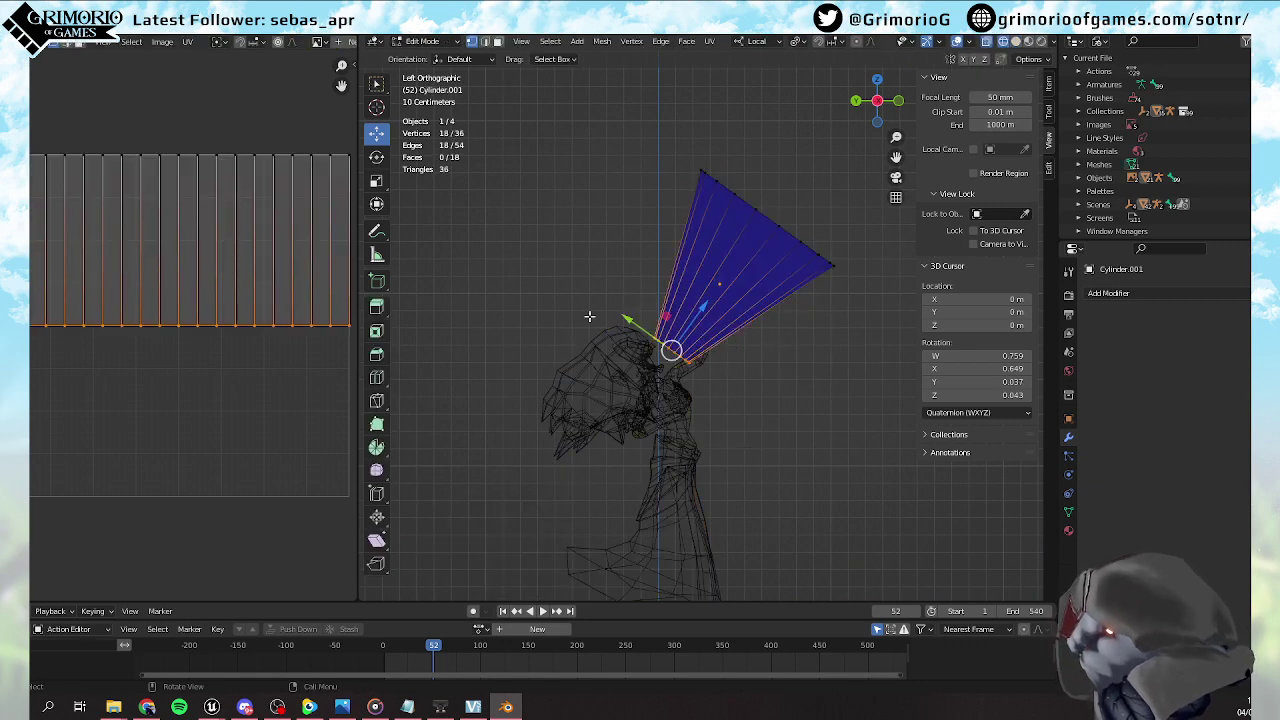
key(s)
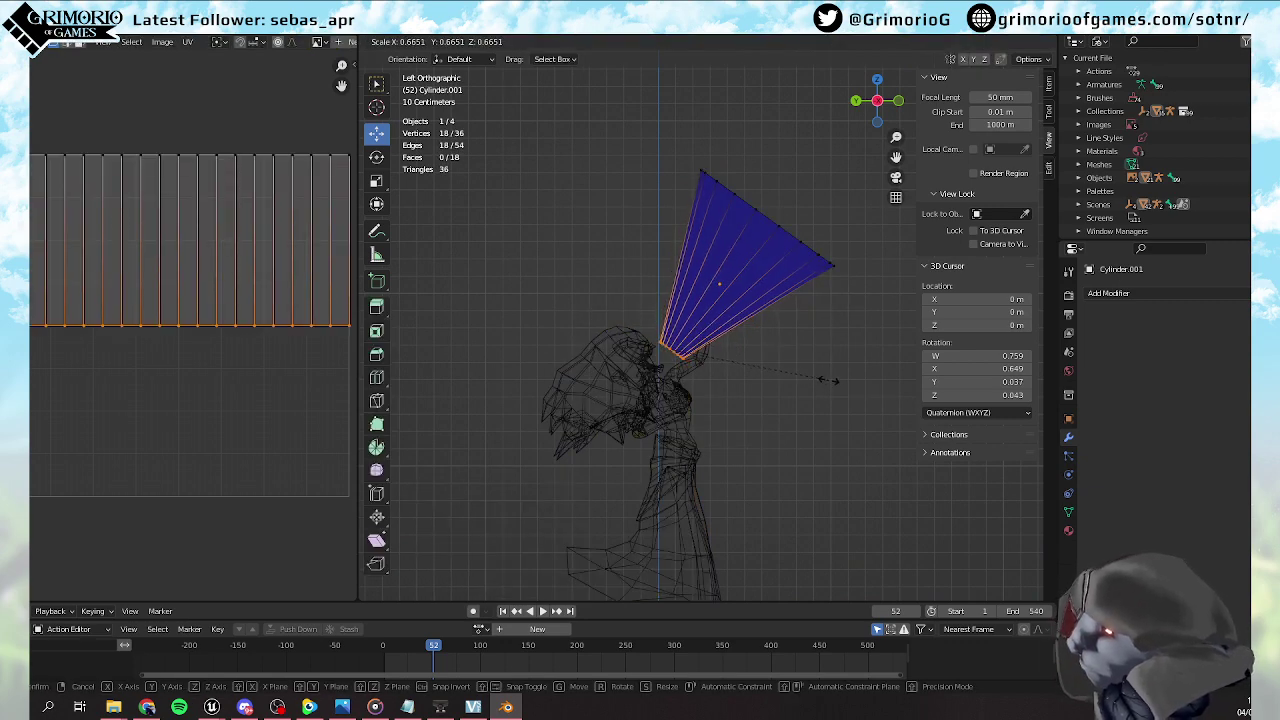
click(781, 351)
Try shifting the narrow edge loop about 0.05 m along its local Y axis toward the mouth, and undo the shift
key(g)
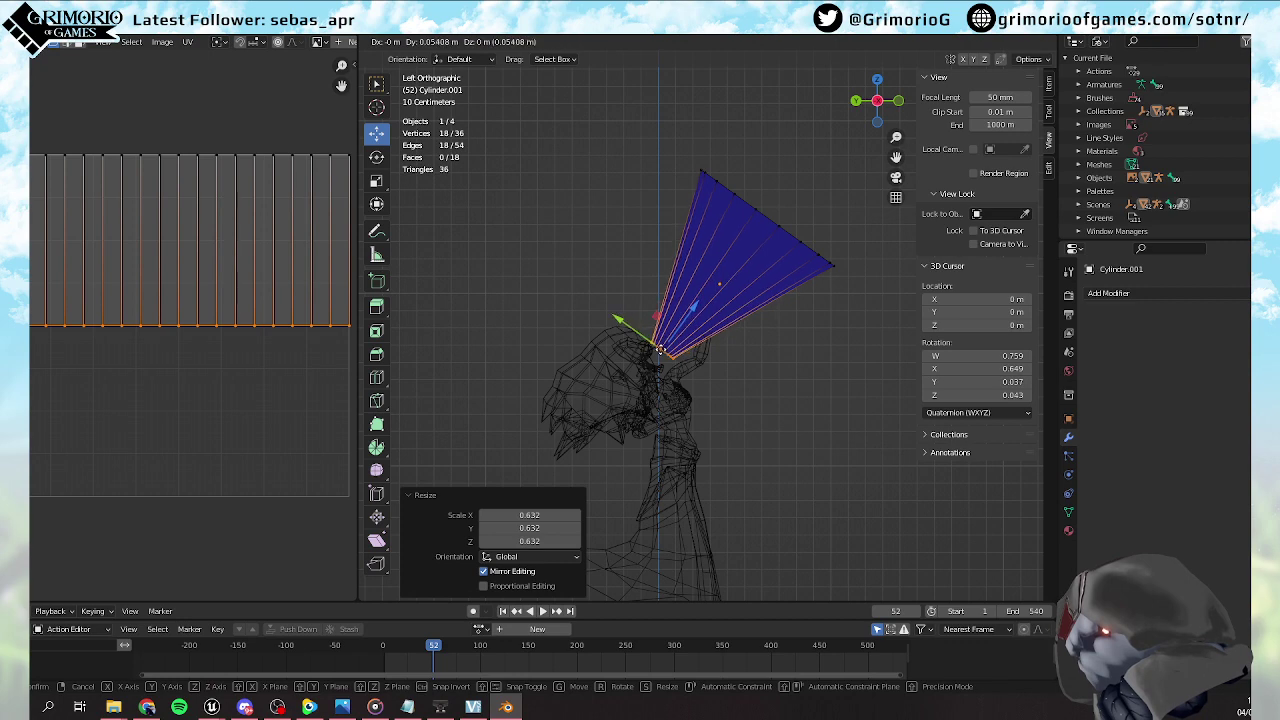
click(664, 349)
key(ctrl+z)
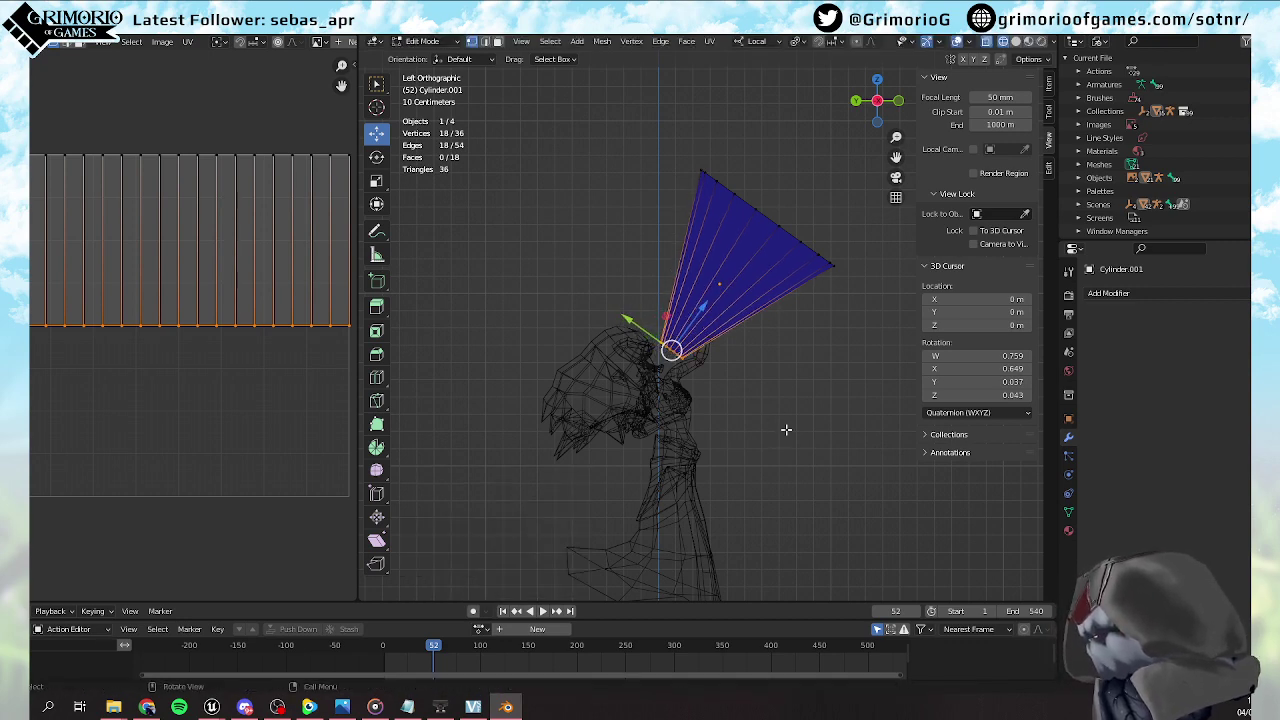
Move the entire funnel mesh about 0.042 m along Y and 0.015 m along Z toward the mouth, and switch to solid shading
key(a)
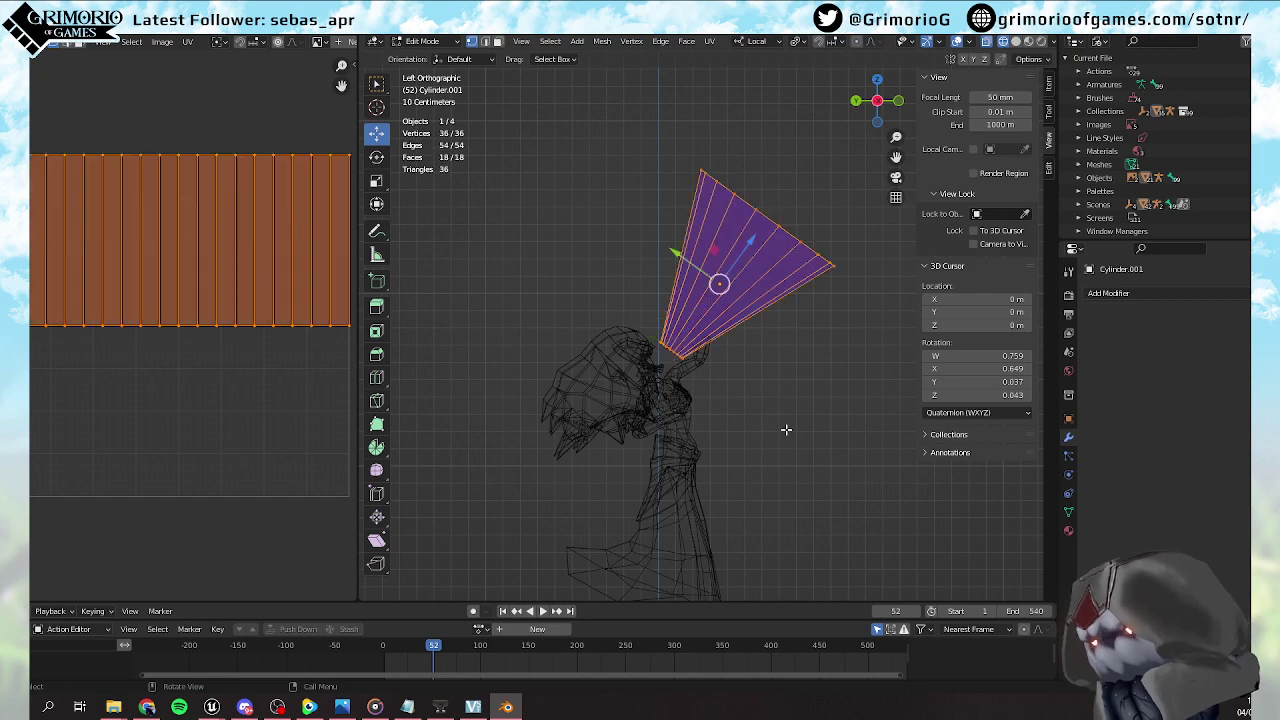
key(g)
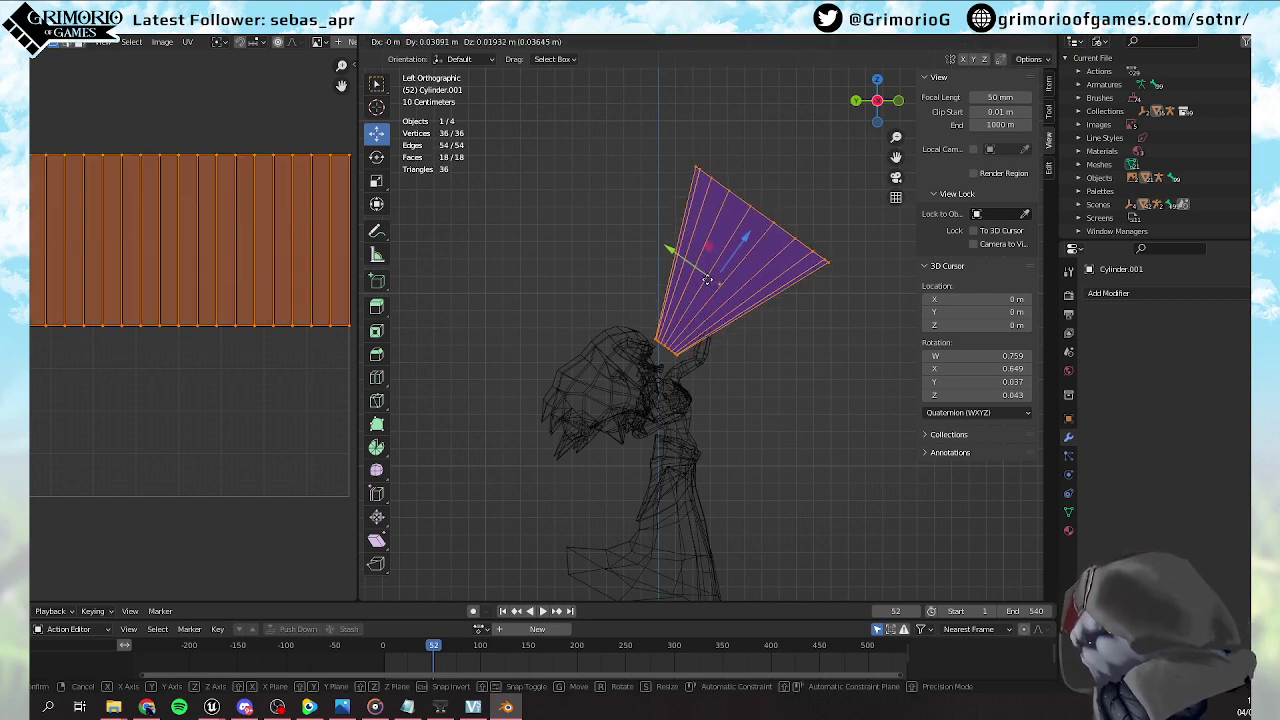
click(705, 280)
mouse_move(705, 280)
middle_down()
mouse_move(803, 374)
mouse_move(580, 463)
mouse_move(509, 437)
mouse_move(478, 400)
mouse_move(523, 334)
mouse_move(683, 389)
middle_up()
key(z)
click(782, 389)
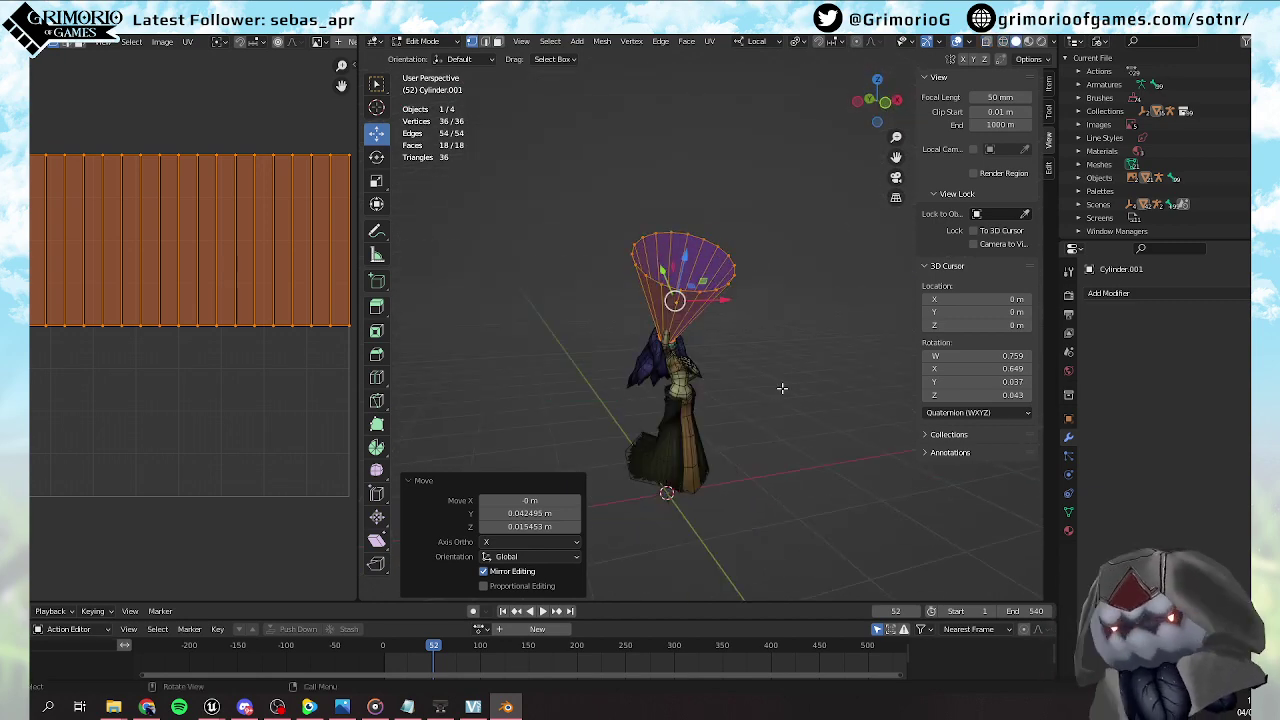
Move the whole funnel object about 0.07 m along its X axis in front view to line it up with the head
click(148, 708)
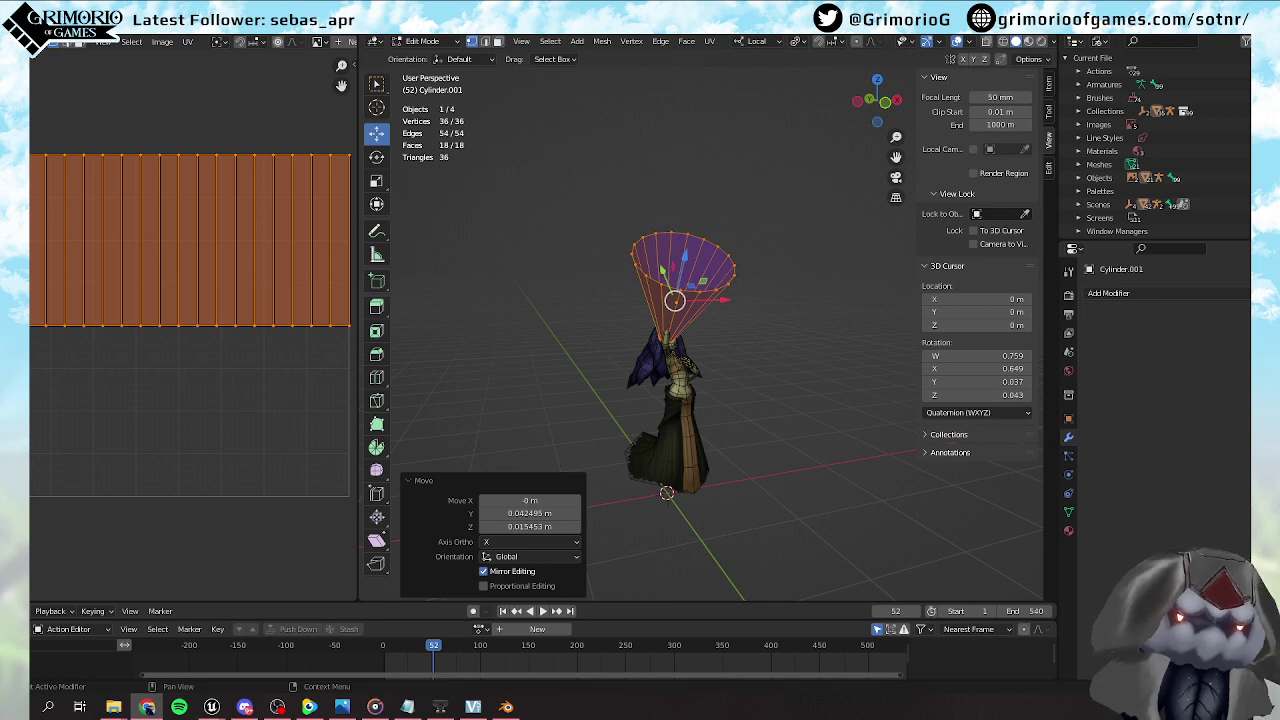
click(740, 380)
middle_drag(740, 380, 740, 306)
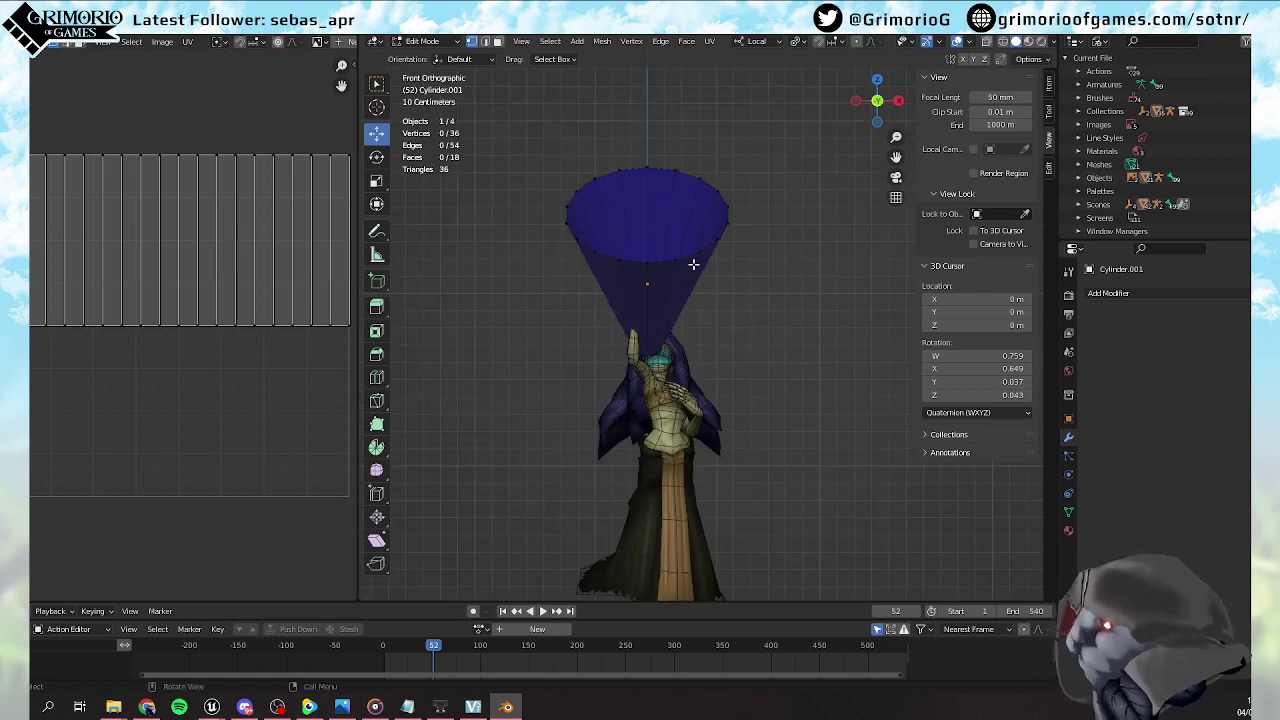
key(ctrl+Tab)
click(555, 264)
drag(680, 285, 692, 284)
click(691, 285)
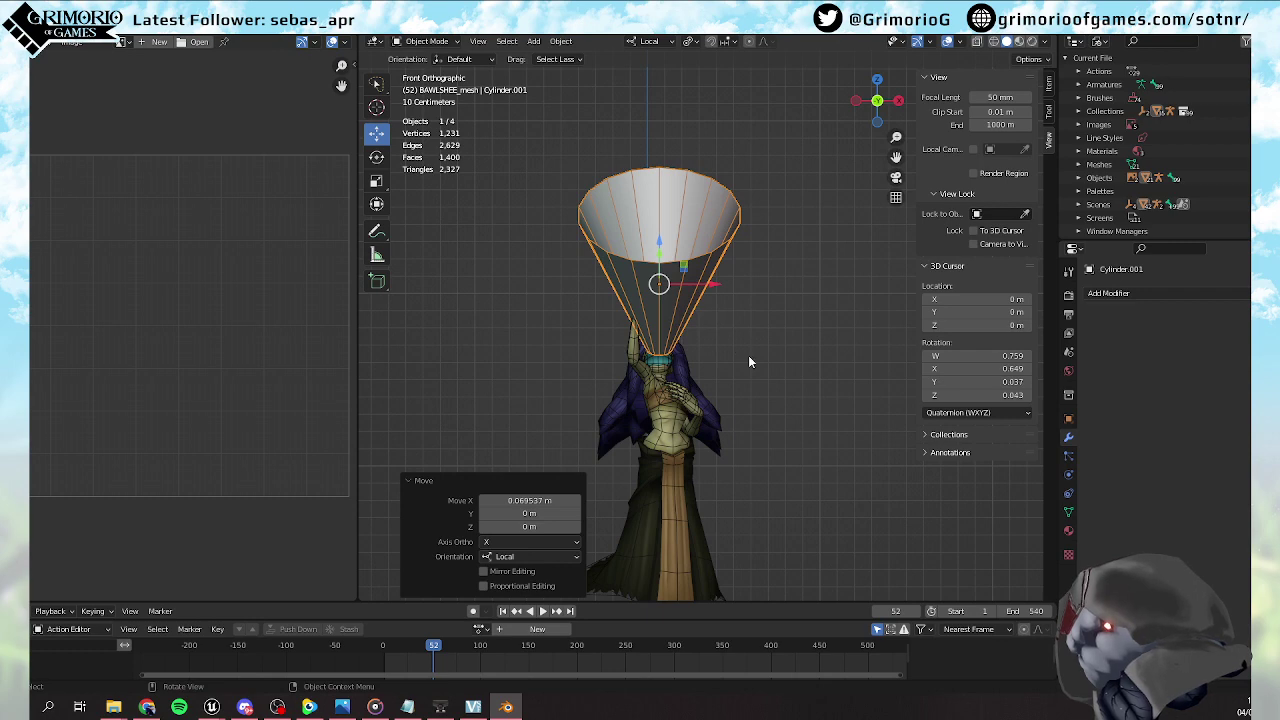
Apply smooth shading to the funnel object
scroll(750, 362, down, 2)
middle_drag(733, 346, 756, 320)
right_click(745, 296)
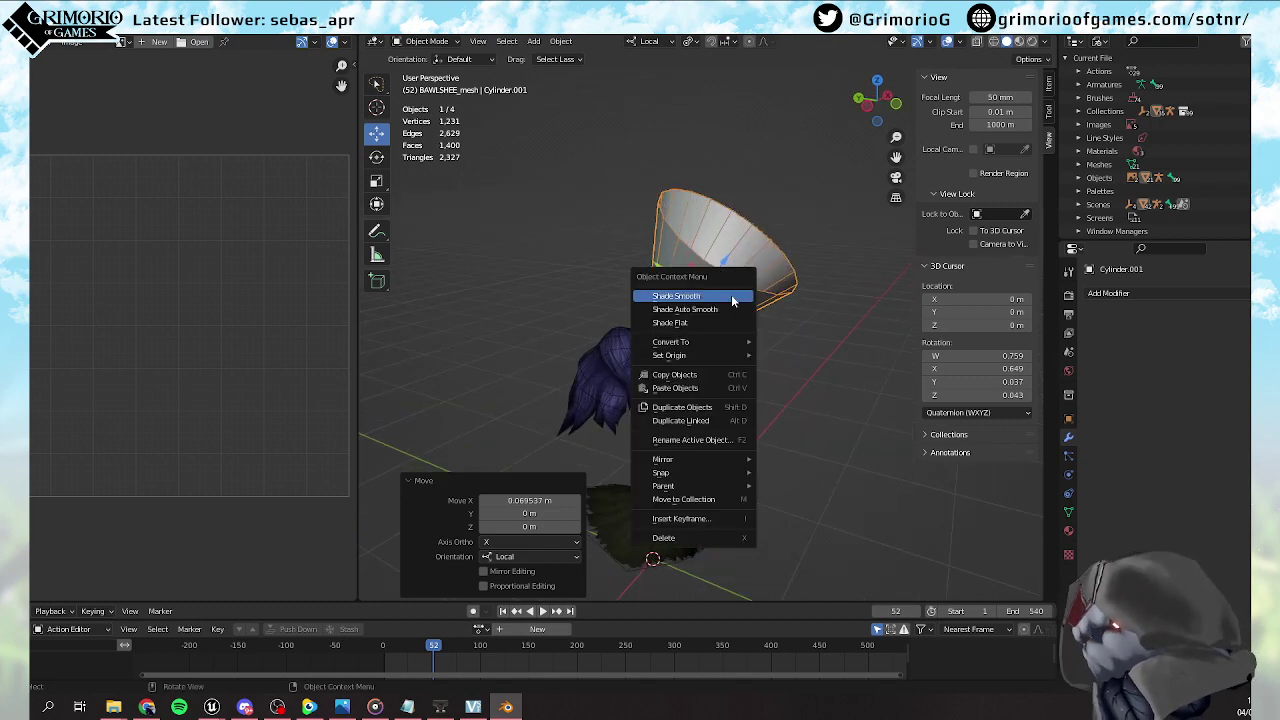
click(745, 296)
Add three evenly spaced loop cuts around the funnel in Edit Mode
key(ctrl+Tab)
click(885, 339)
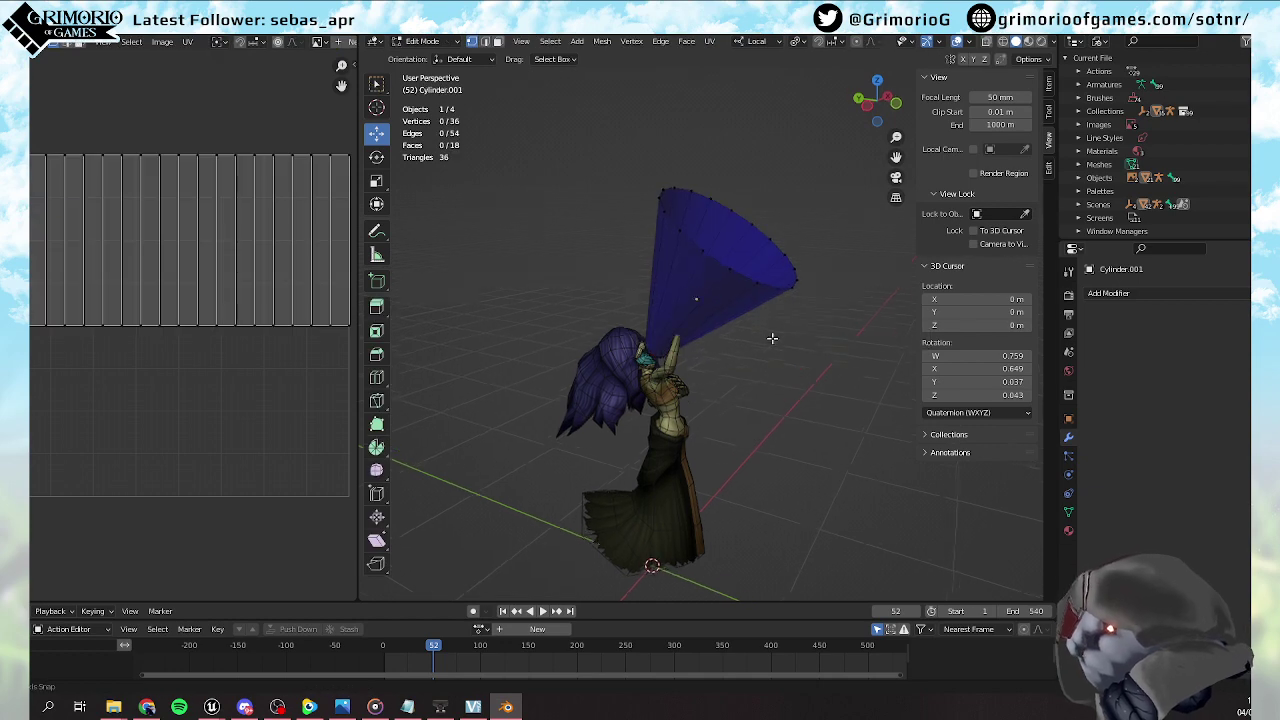
key(ctrl+r)
scroll(715, 290, up, 2)
click(715, 290)
right_click(715, 290)
click(794, 400)
middle_drag(794, 400, 590, 463)
scroll(540, 462, down, 2)
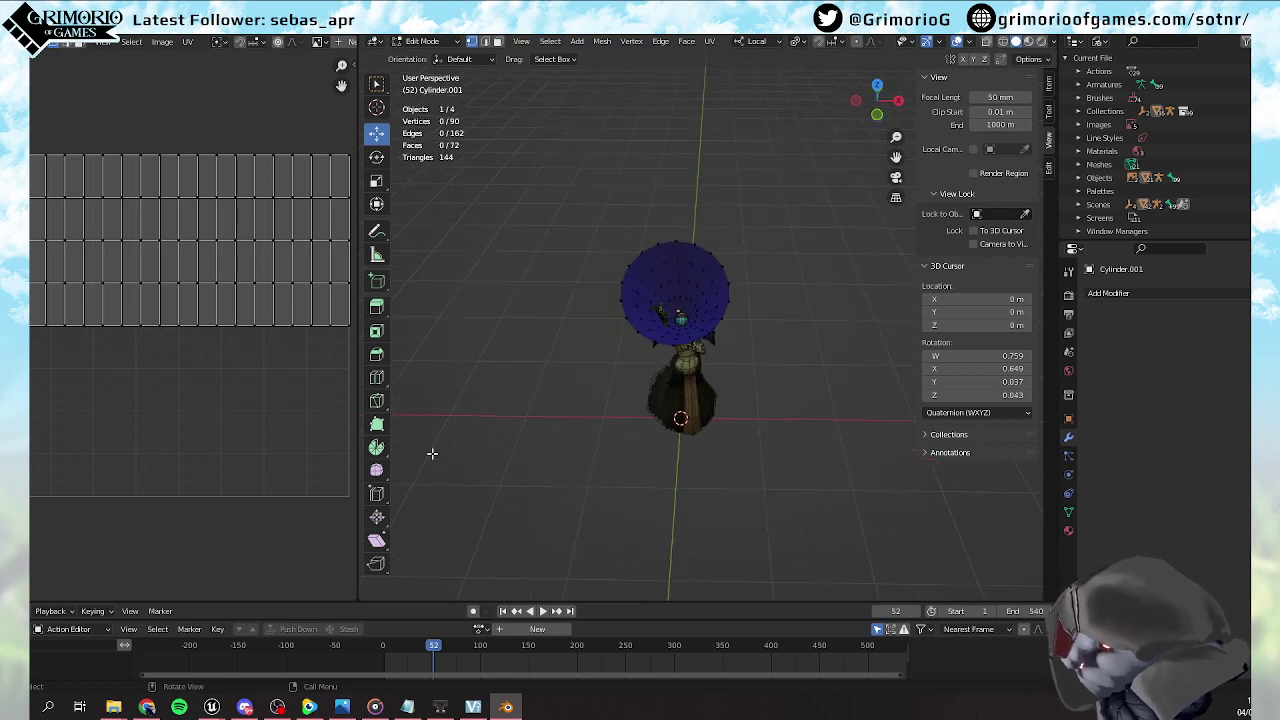
Select all the funnel's UVs in face mode and shift them down to the middle of the UV tile
scroll(185, 386, down, 2)
scroll(145, 380, up, 1)
key(3)
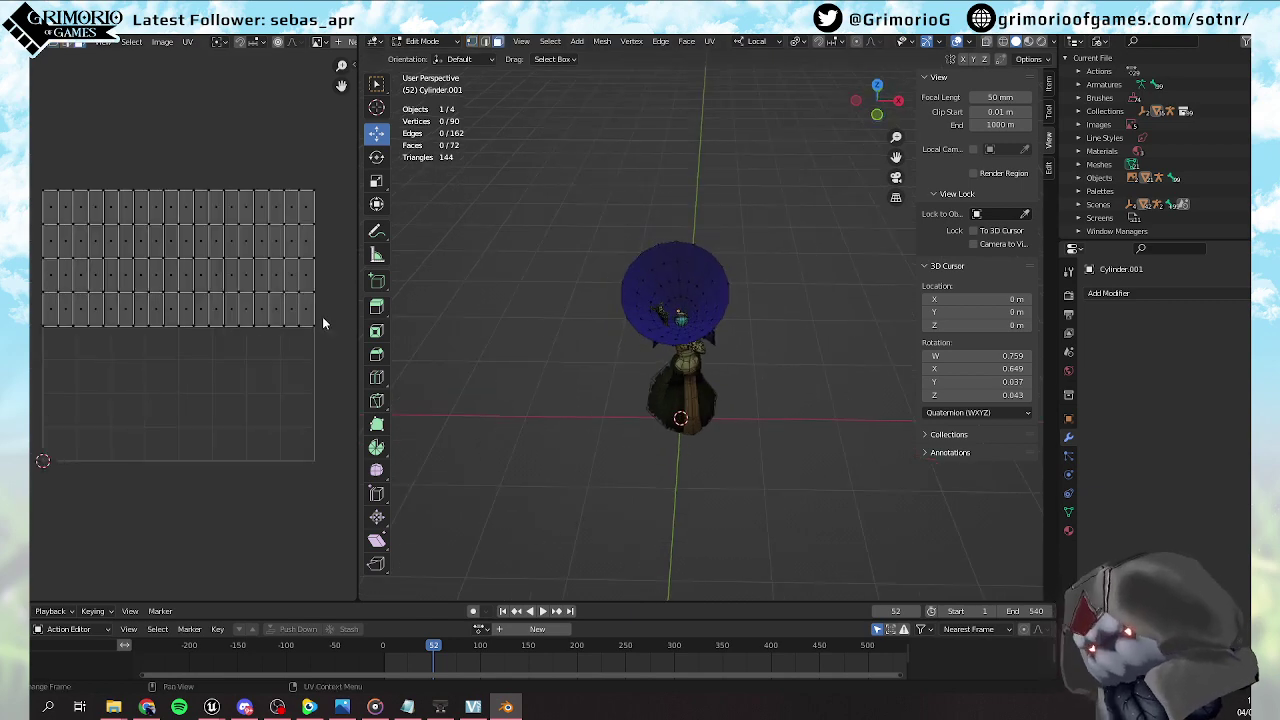
drag(30, 156, 321, 210)
key(a)
key(g)
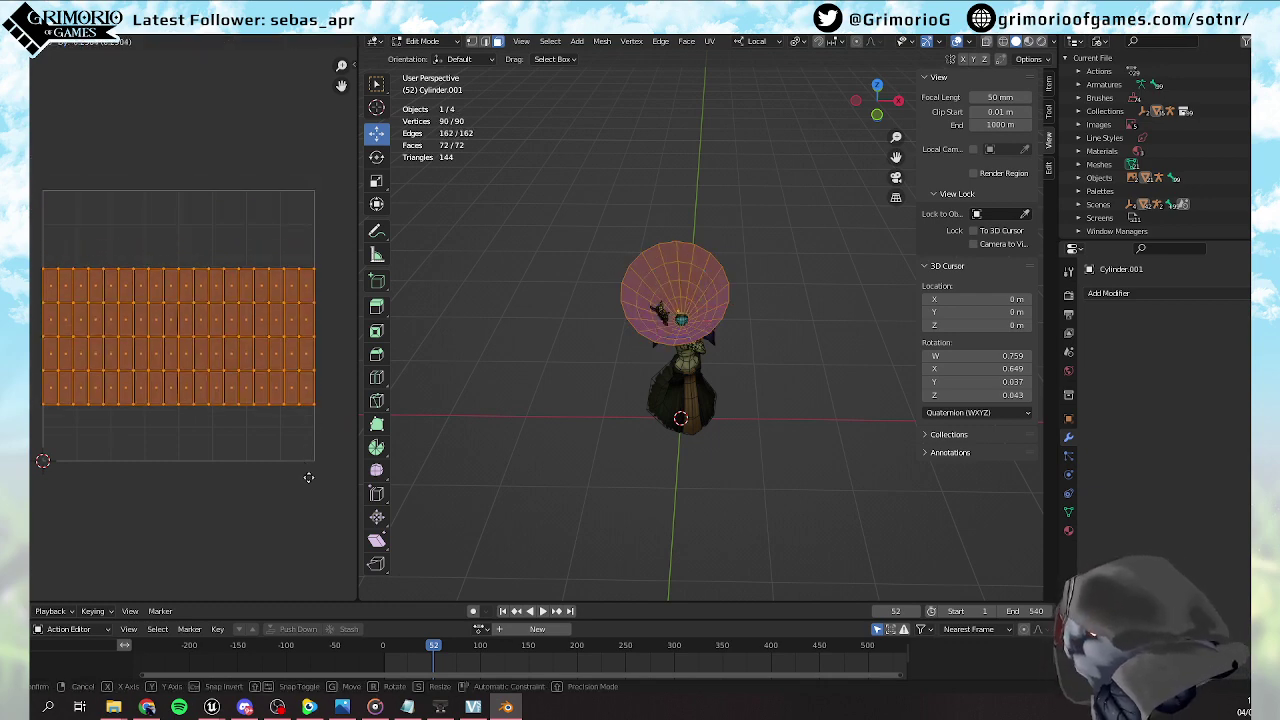
click(309, 474)
Scale the UV layout along Y to fill the full height of the UV tile and nudge it into alignment
key(s)
key(y)
click(76, 181)
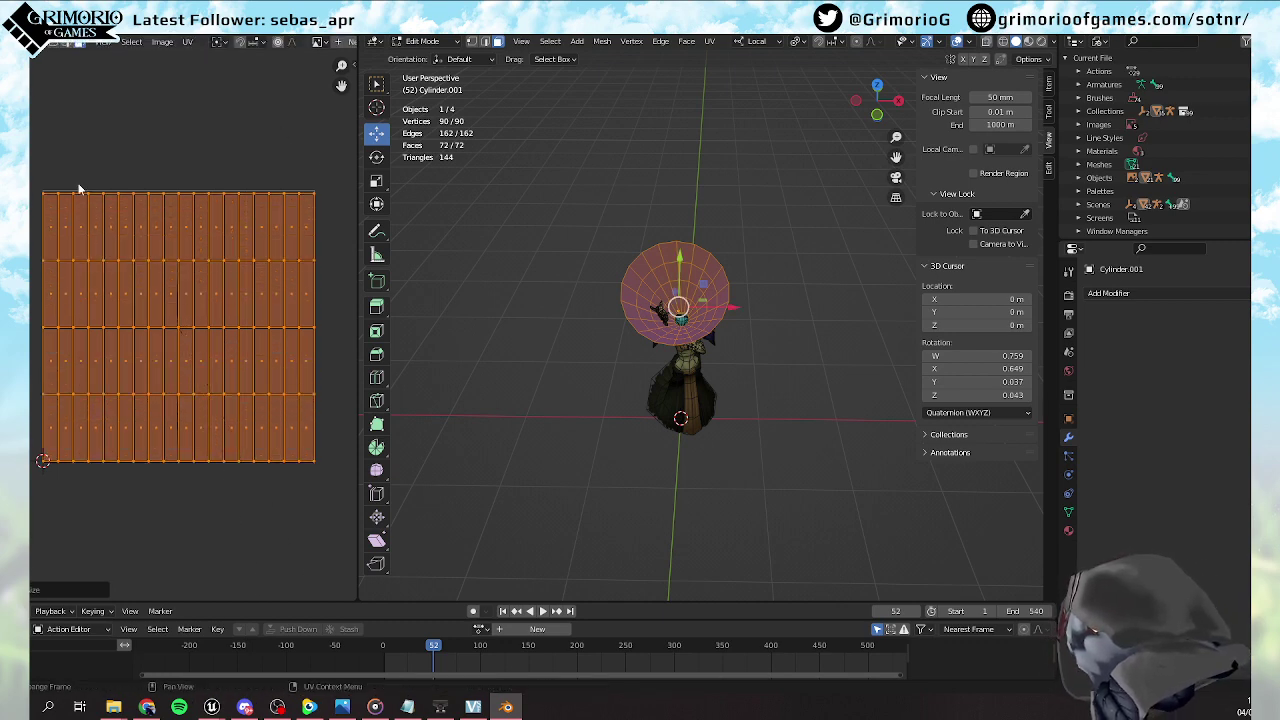
key(g)
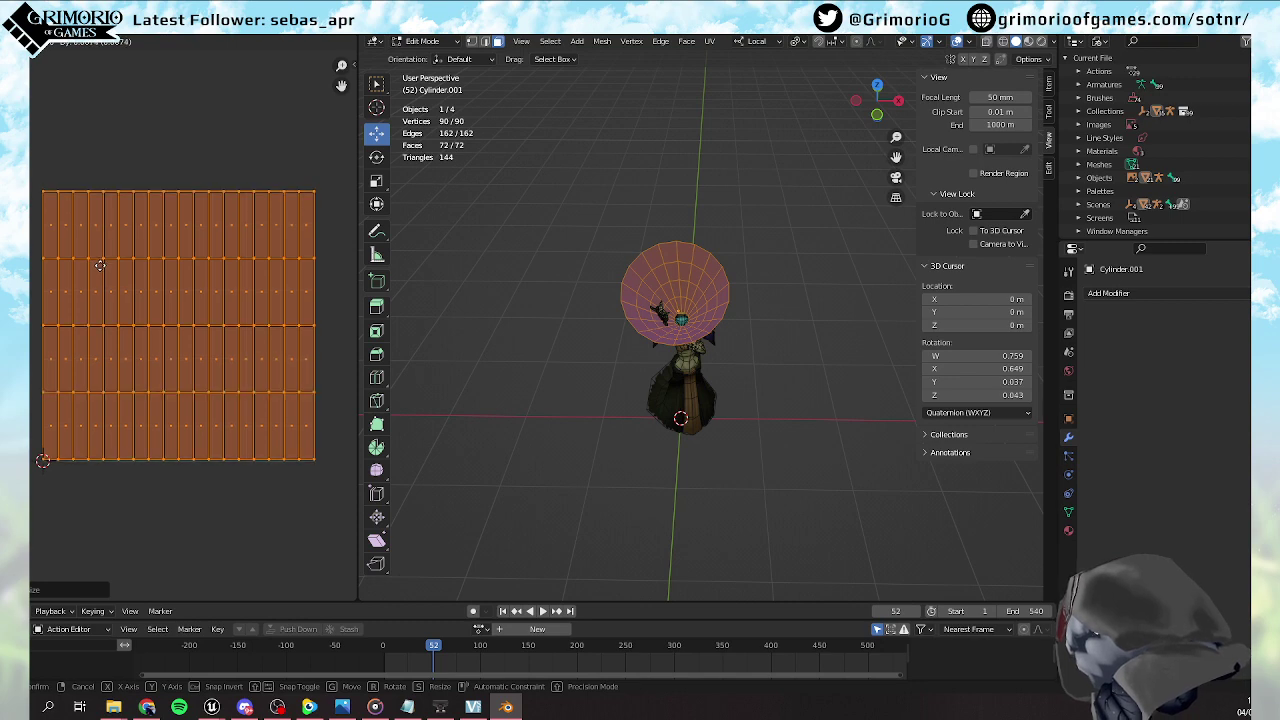
key(y)
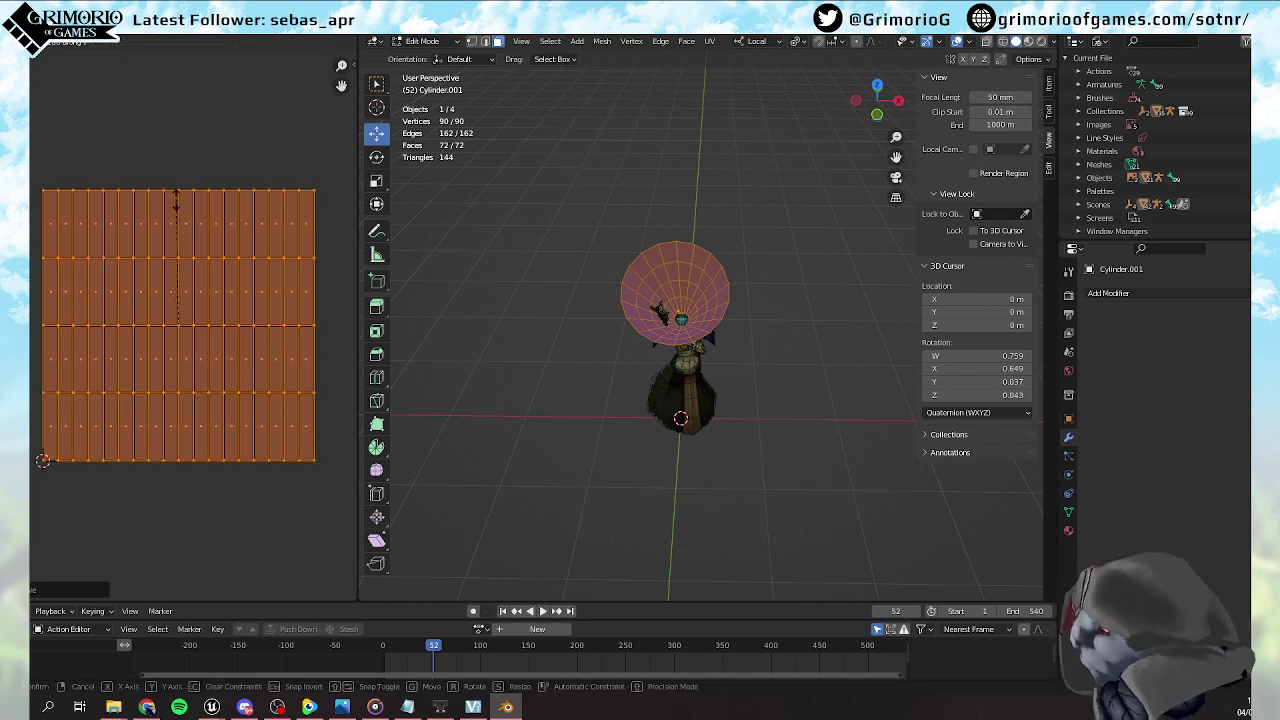
right_click(176, 198)
Box-select the uppermost and lowest rows of UV faces to check which funnel rings they correspond to
click(188, 133)
drag(30, 129, 319, 222)
click(303, 229)
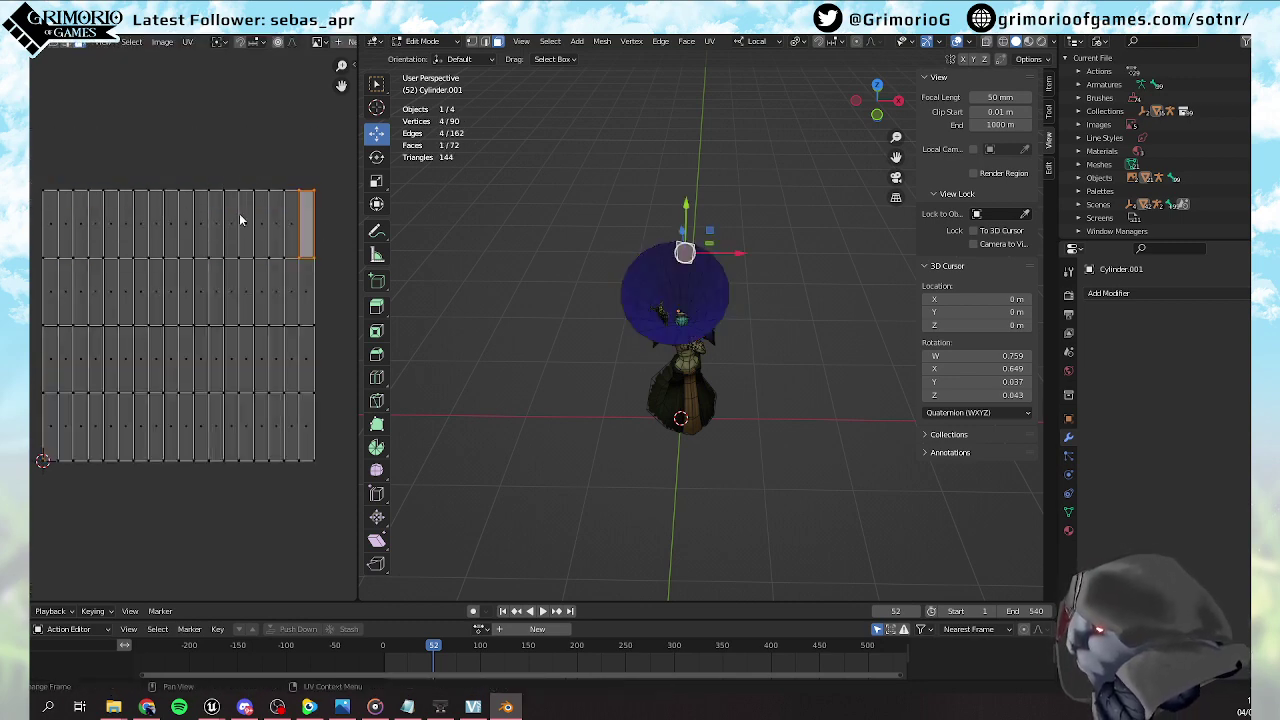
drag(57, 168, 338, 282)
drag(30, 156, 331, 252)
drag(30, 162, 317, 315)
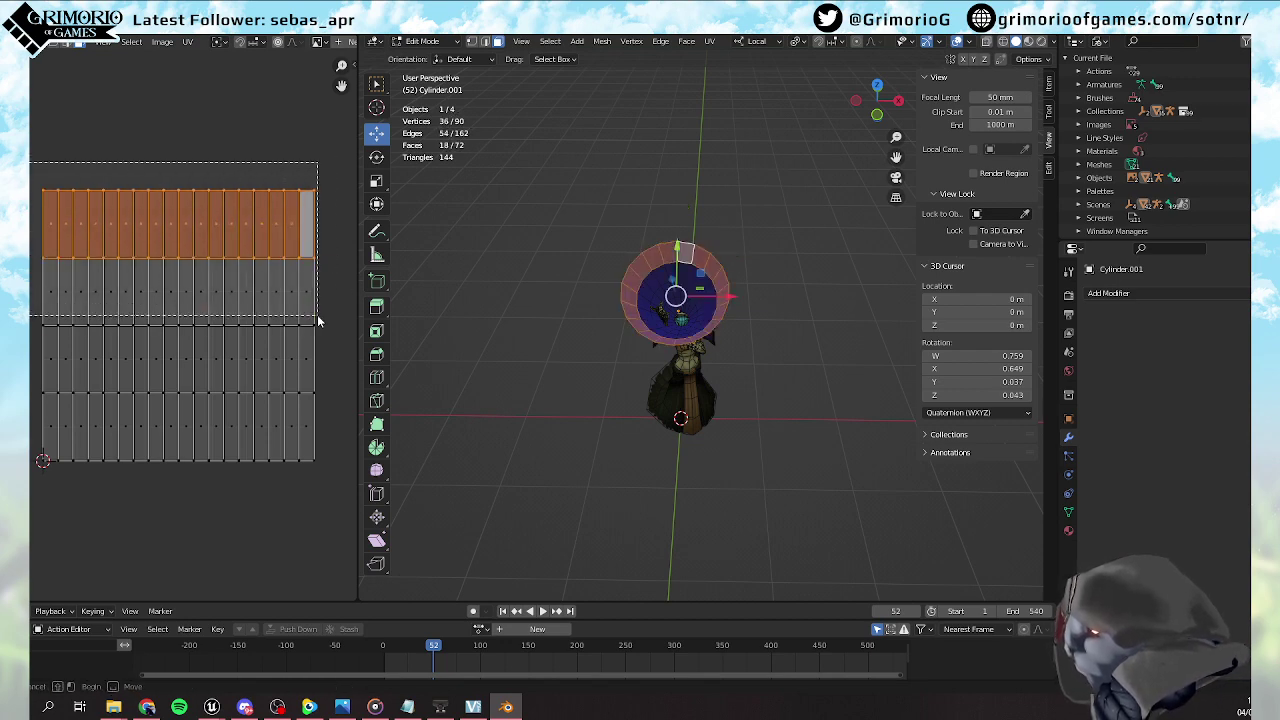
drag(330, 536, 52, 403)
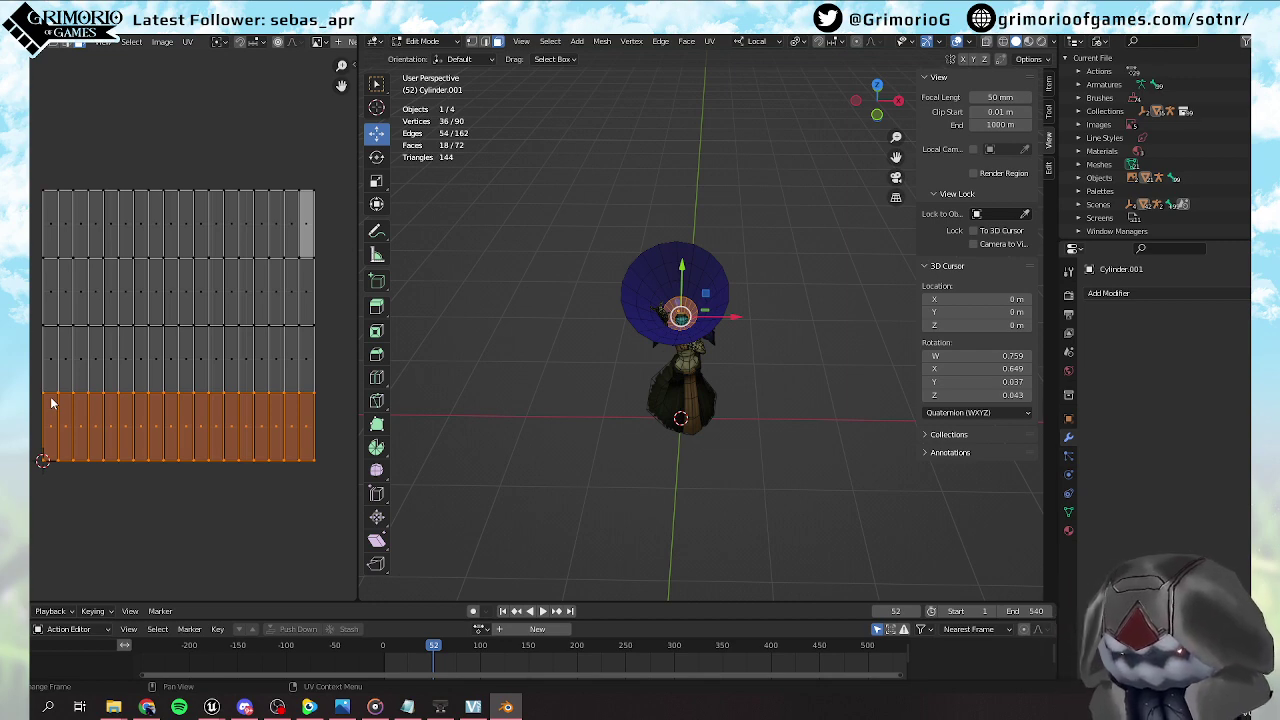
Return the funnel to Object Mode and set its X, Y and Z location to 0 m
click(472, 262)
middle_drag(472, 262, 607, 354)
key(ctrl+Tab)
click(666, 362)
scroll(636, 362, down, 4)
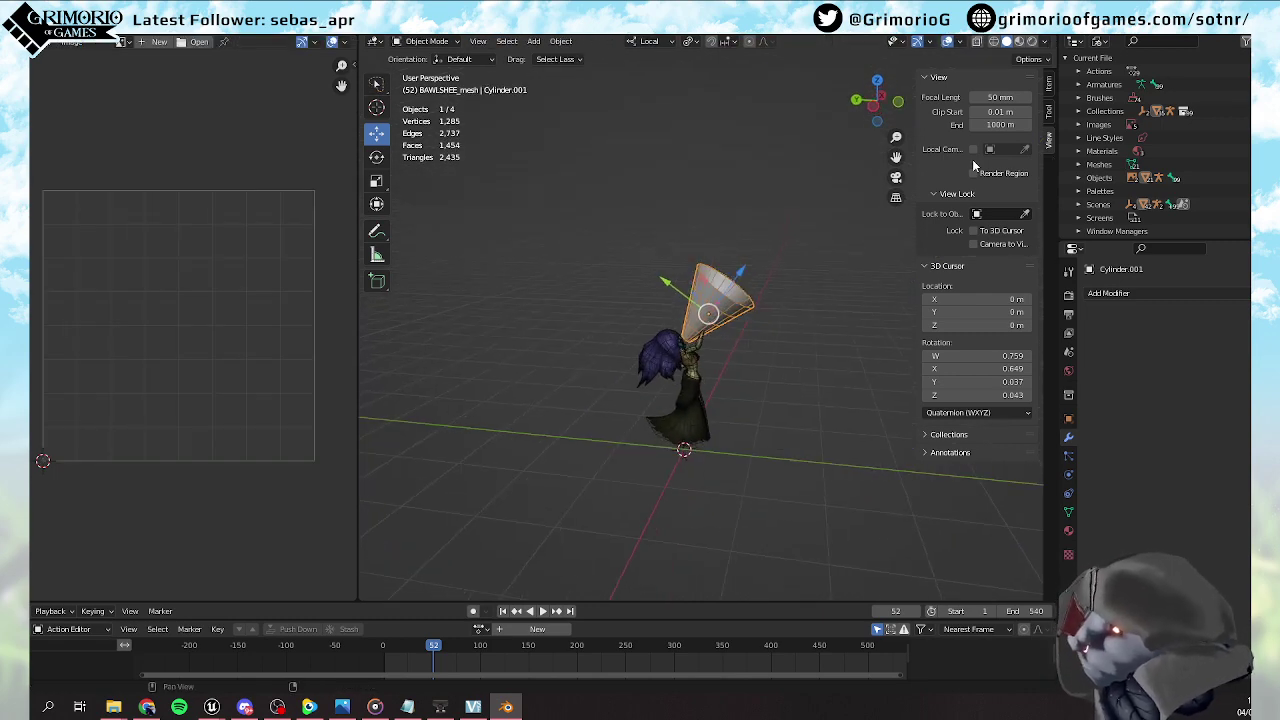
click(1049, 83)
click(965, 123)
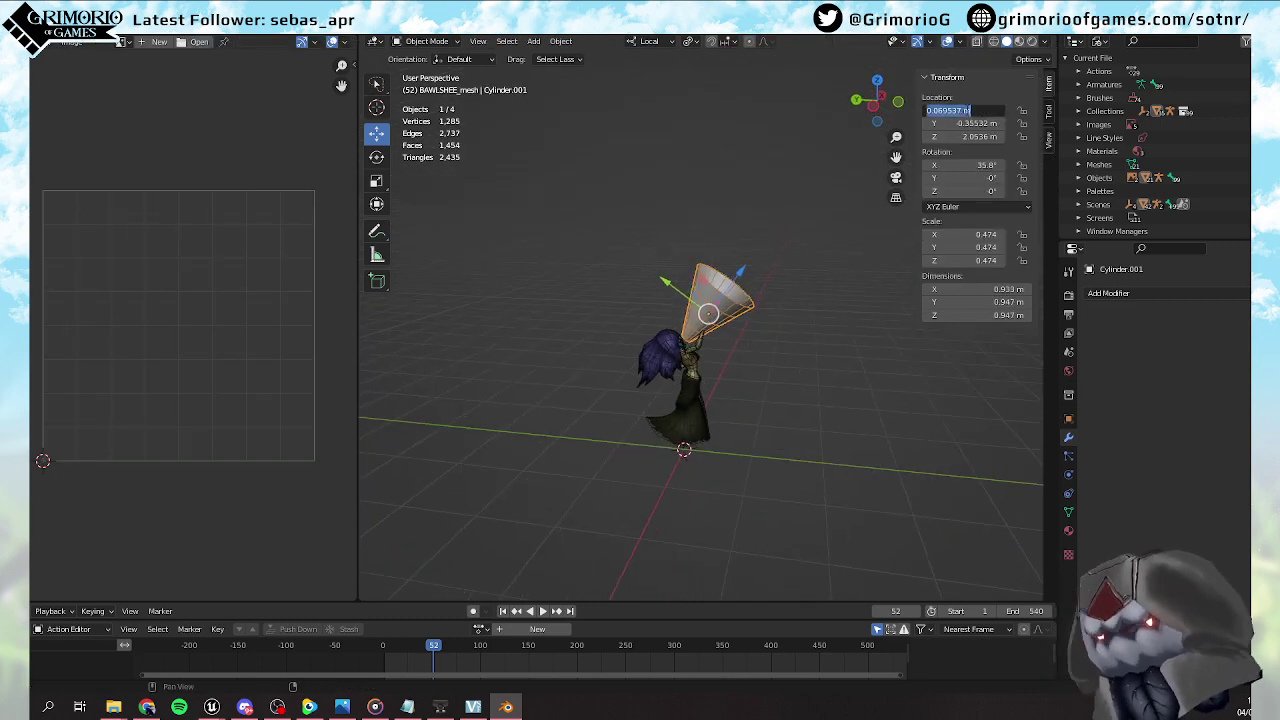
text(0)
key(Tab)
text(0)
key(Tab)
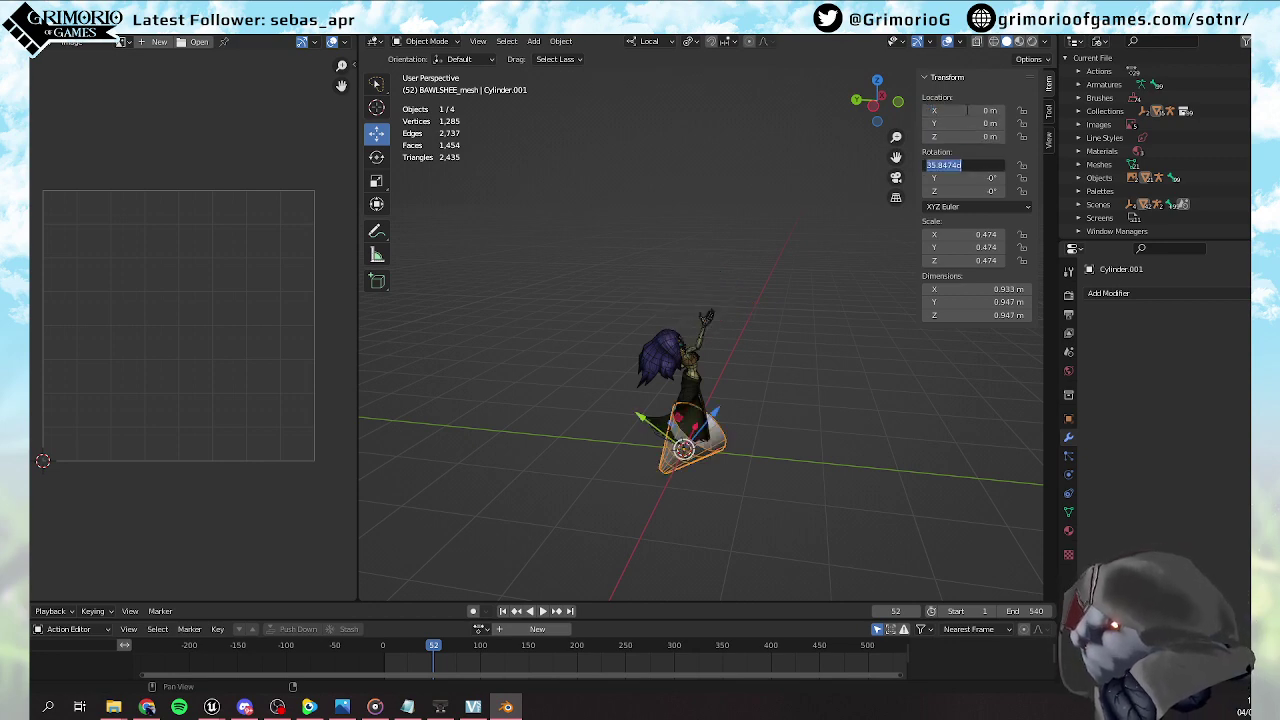
Set the funnel's X rotation to 0° so that it stands upright
text(0)
key(Tab)
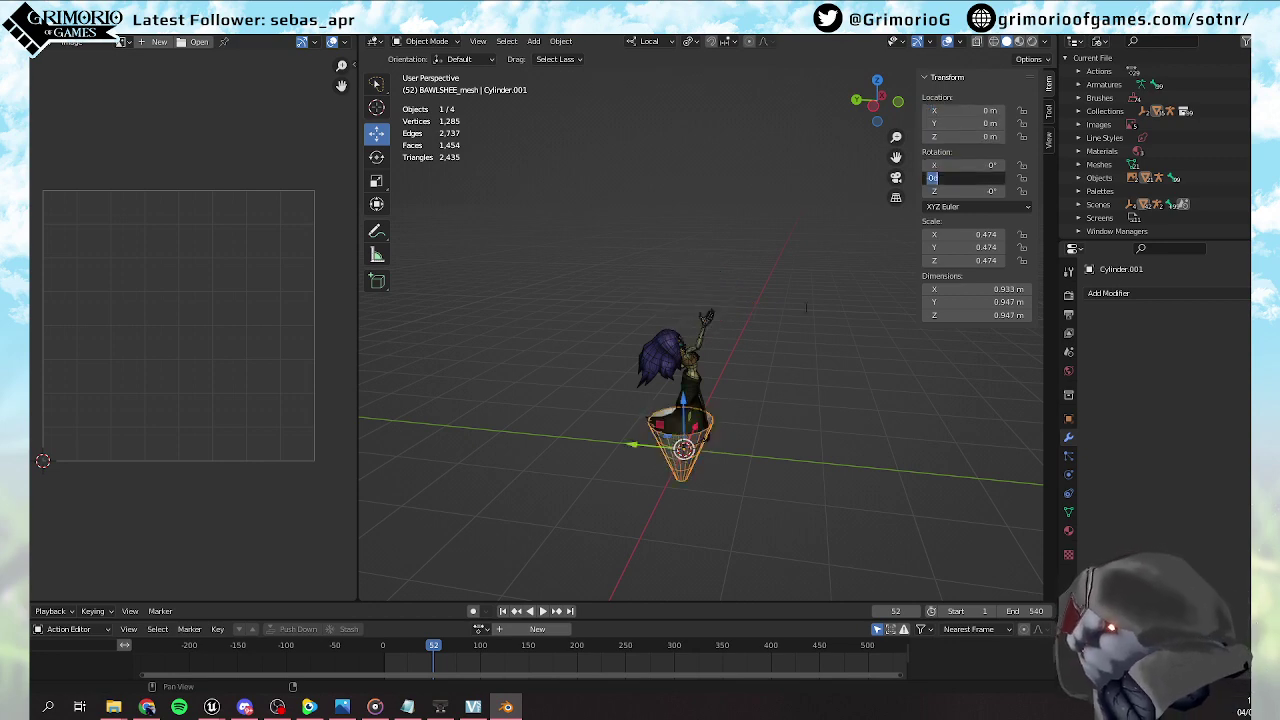
key(Return)
Raise the funnel about 0.49 m along Z in left view so that its narrow end sits at ground level
key(ctrl+KP_3)
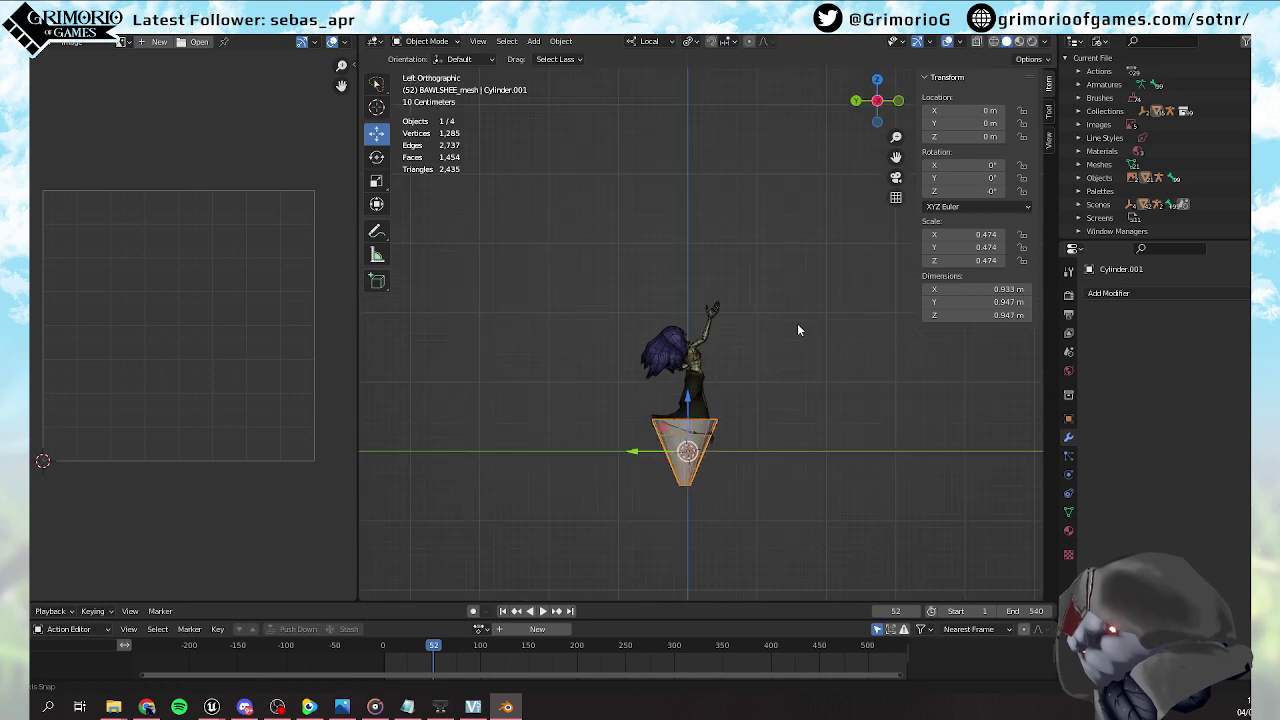
drag(697, 404, 700, 366)
scroll(710, 370, up, 4)
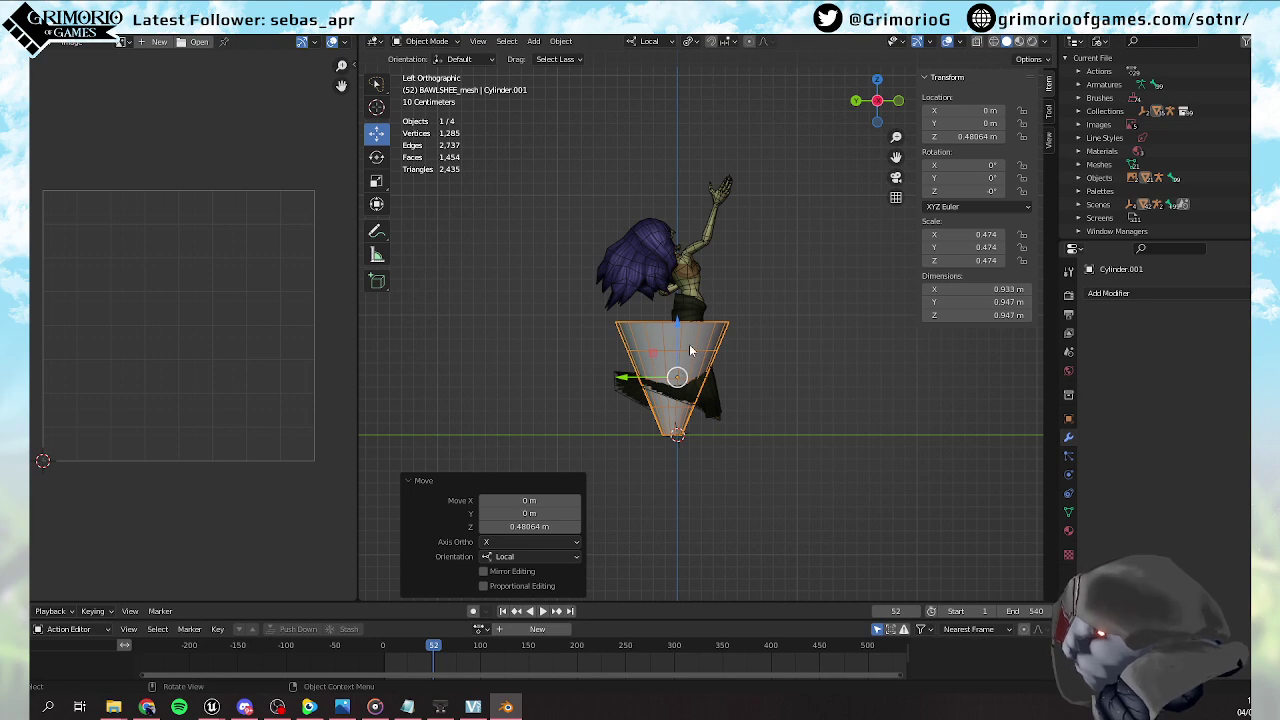
scroll(654, 374, up, 2)
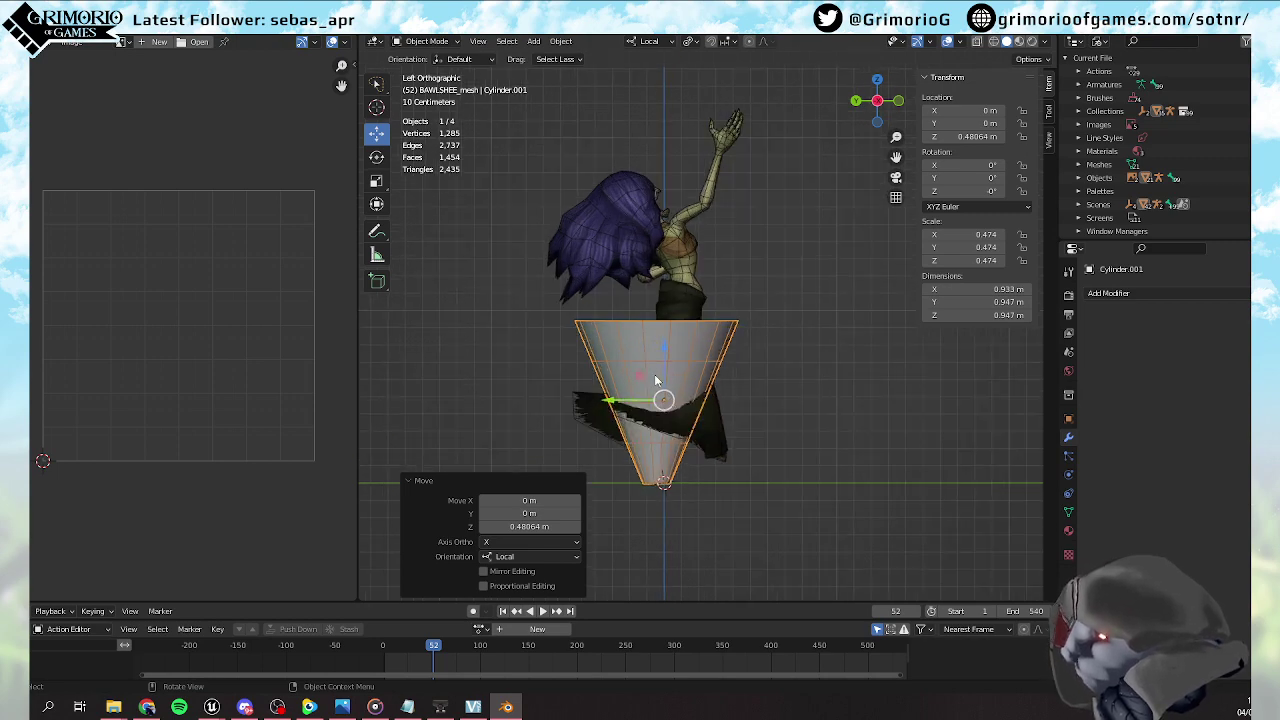
key(g)
key(z)
key(z)
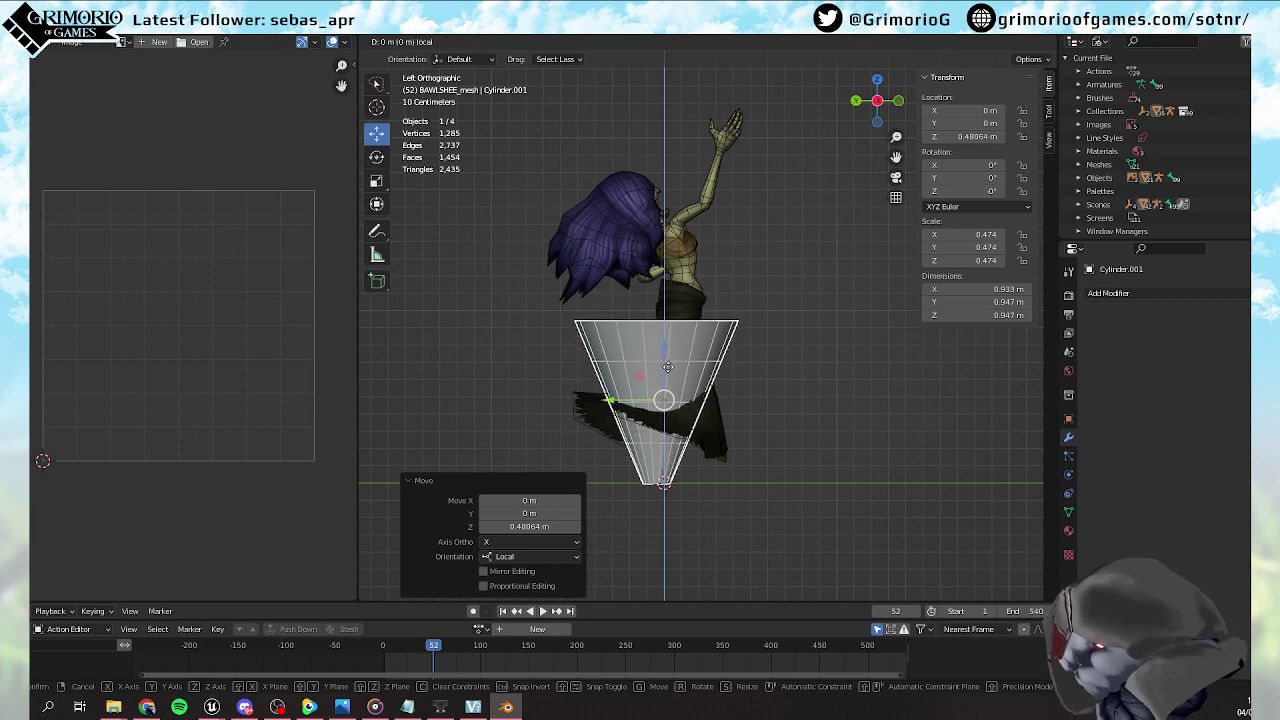
click(684, 370)
Set the 3D cursor's W, X, Y and Z rotation values to 0
click(1048, 140)
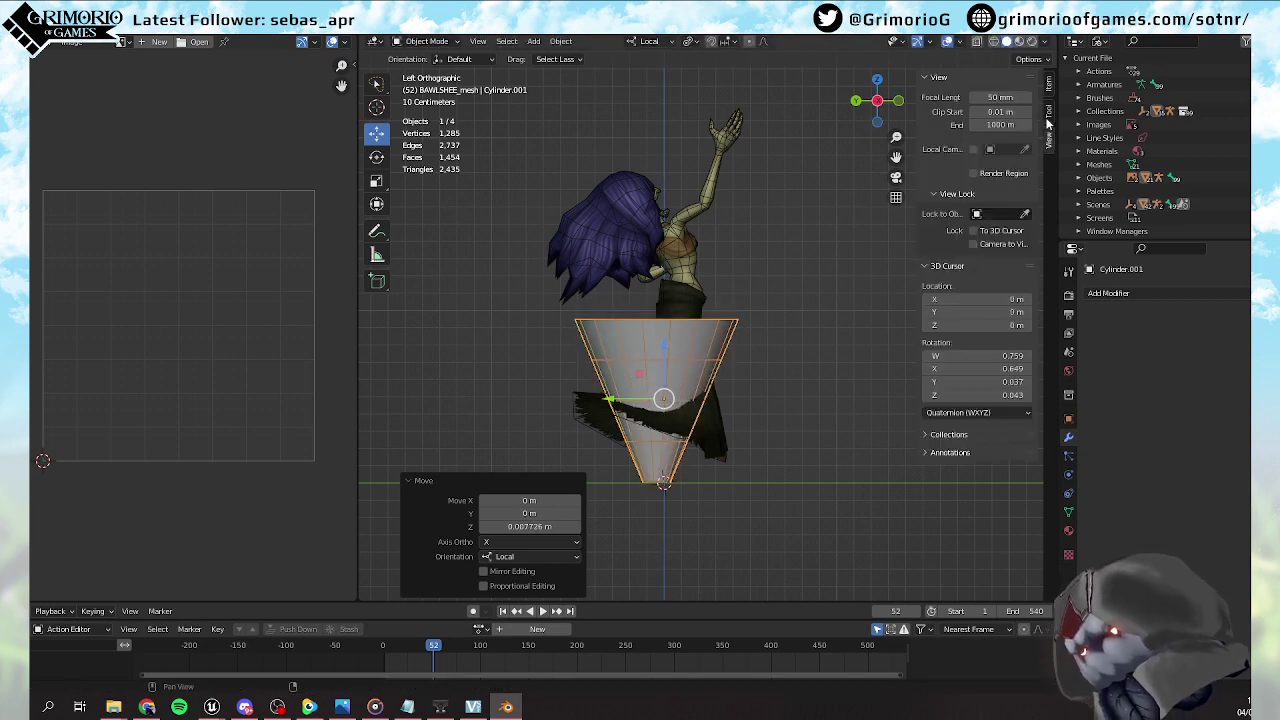
click(985, 356)
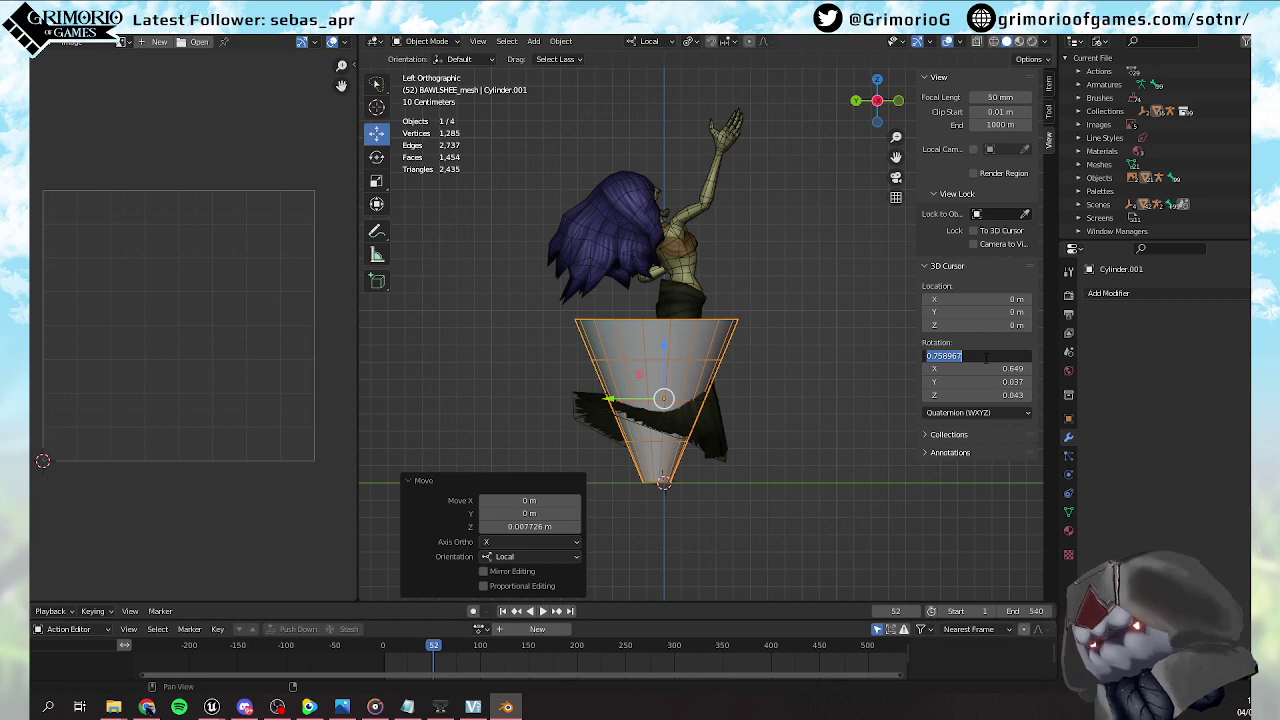
text(0)
key(Tab)
text(0)
key(Tab)
text(0)
key(Tab)
text(0)
key(Tab)
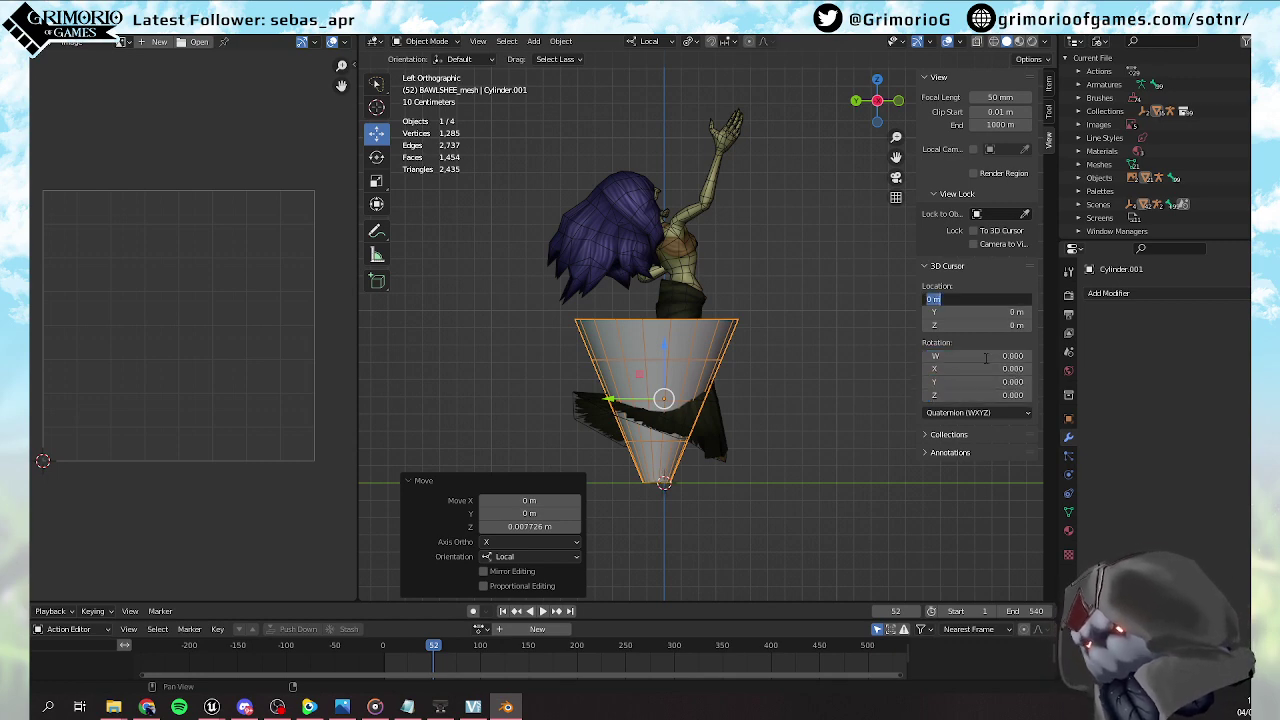
key(Return)
Set the funnel's origin to the 3D cursor
right_click(697, 376)
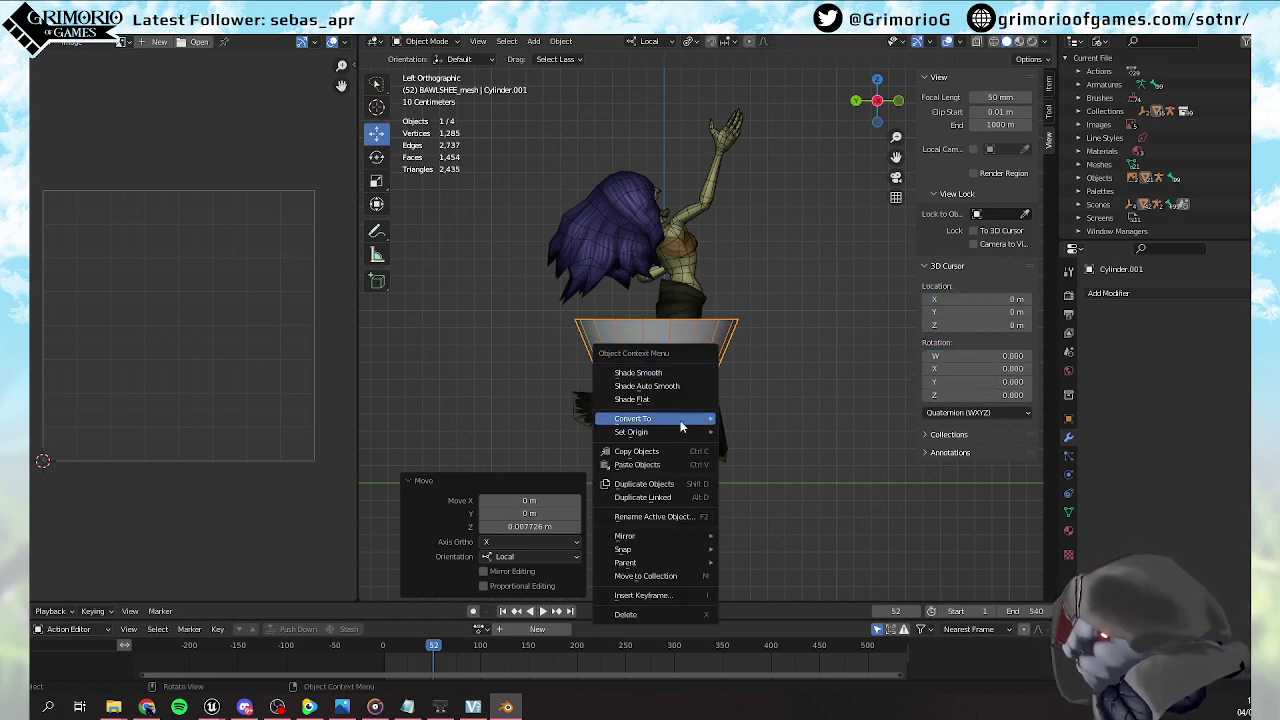
mouse_move(683, 436)
click(815, 457)
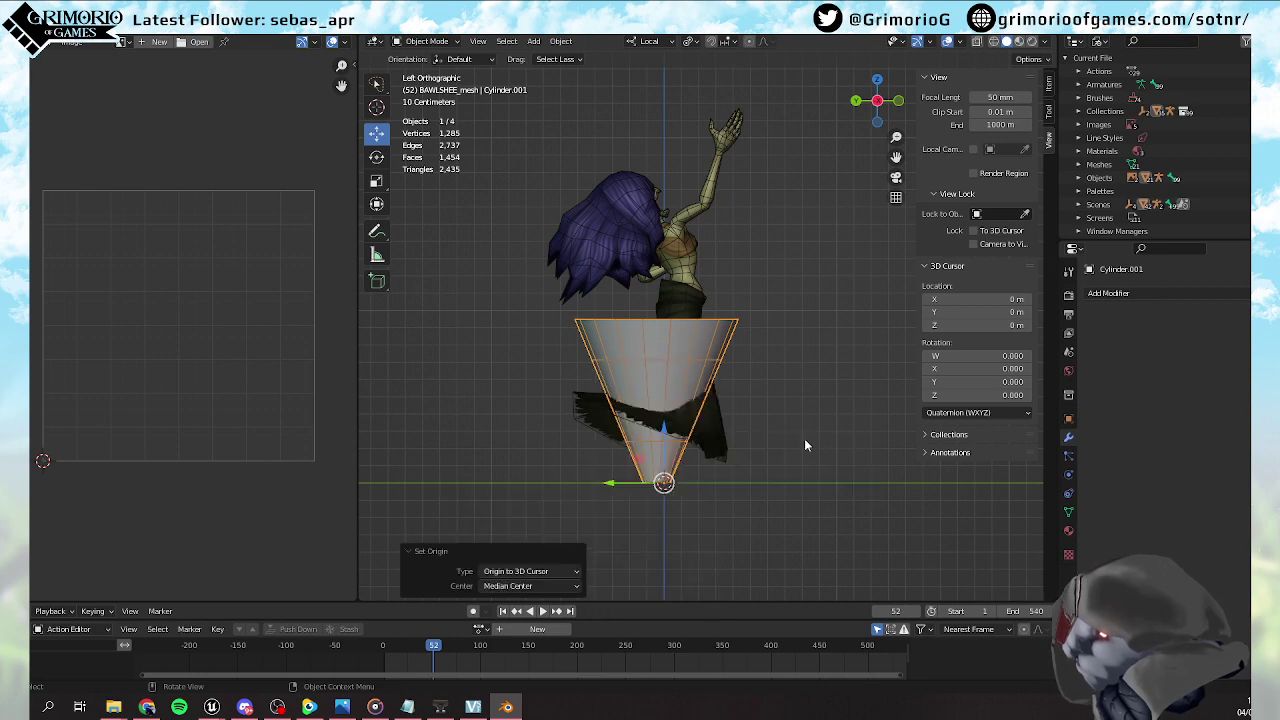
Shift the funnel about 0.05 m along Y to centre its narrow end on the 3D cursor, and reset its origin there
click(755, 450)
click(680, 378)
drag(621, 483, 631, 483)
scroll(768, 505, up, 3)
shift+middle_drag(768, 505, 768, 272)
scroll(650, 350, up, 1)
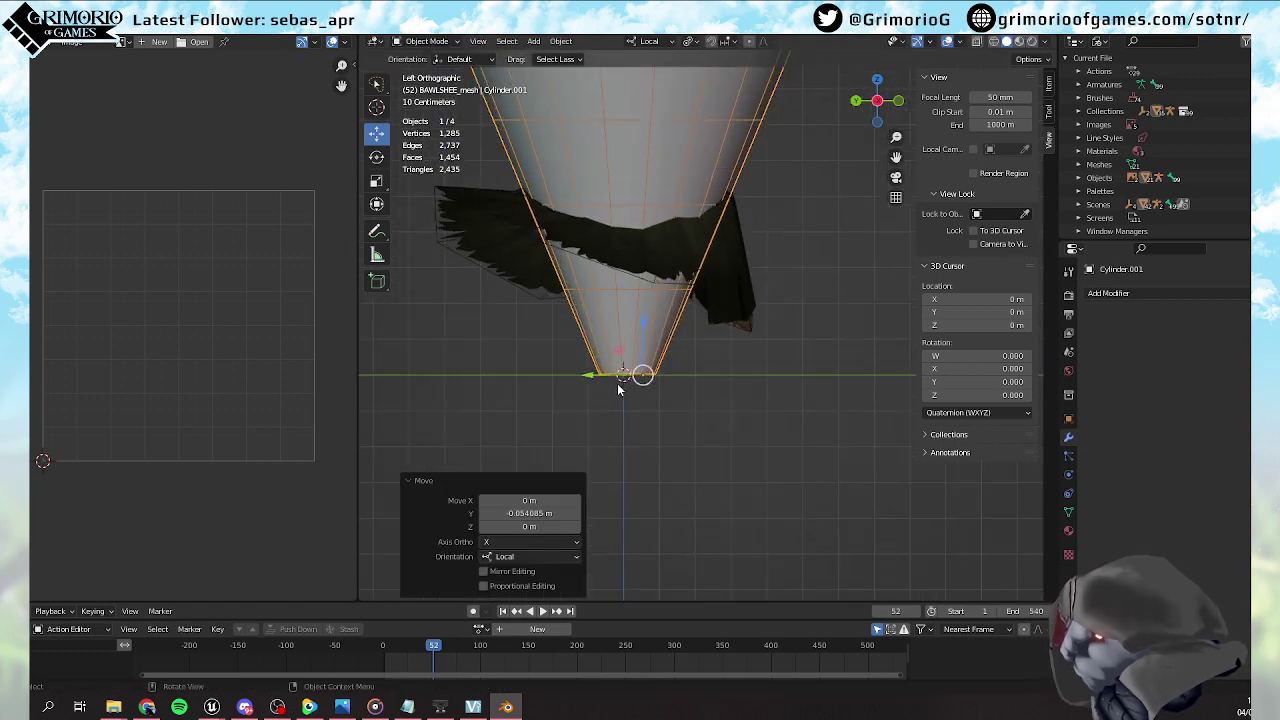
drag(600, 381, 596, 377)
right_click(596, 312)
mouse_move(640, 316)
click(711, 341)
Start an FBX export of the funnel and move the export file window out of the way
middle_drag(772, 310, 543, 325)
click(657, 239)
middle_drag(632, 283, 555, 376)
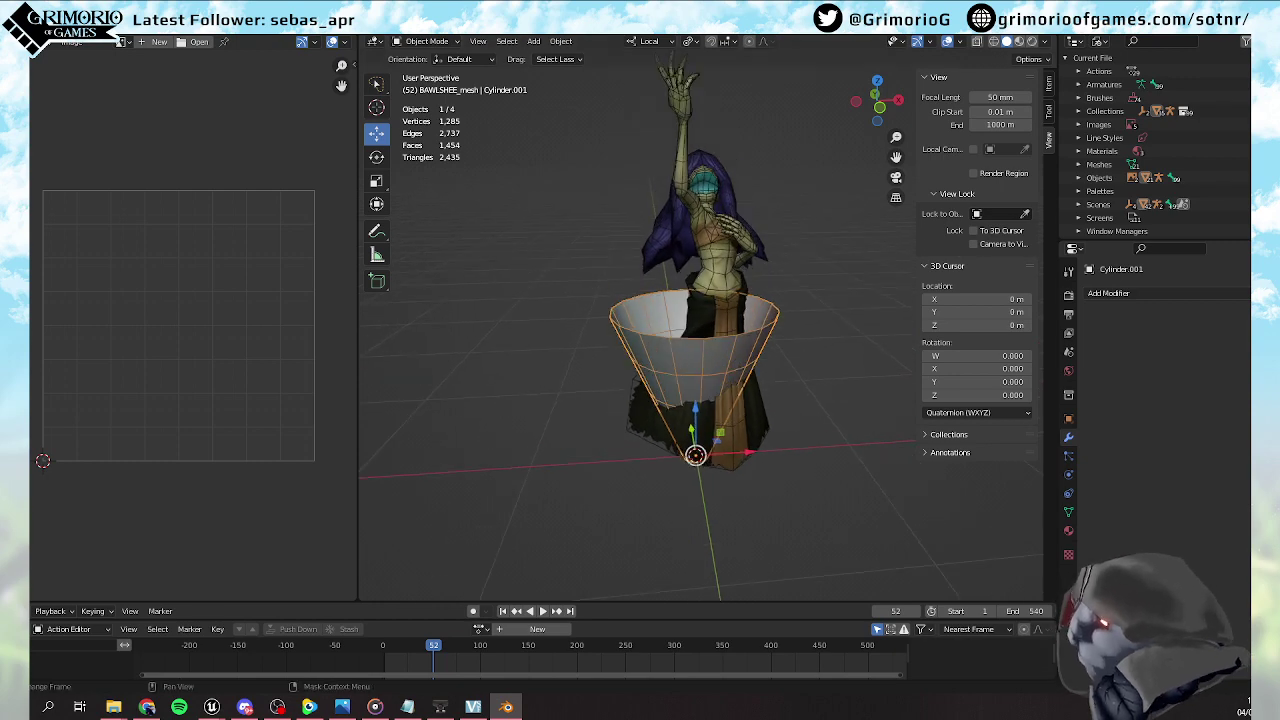
click(55, 25)
mouse_move(84, 218)
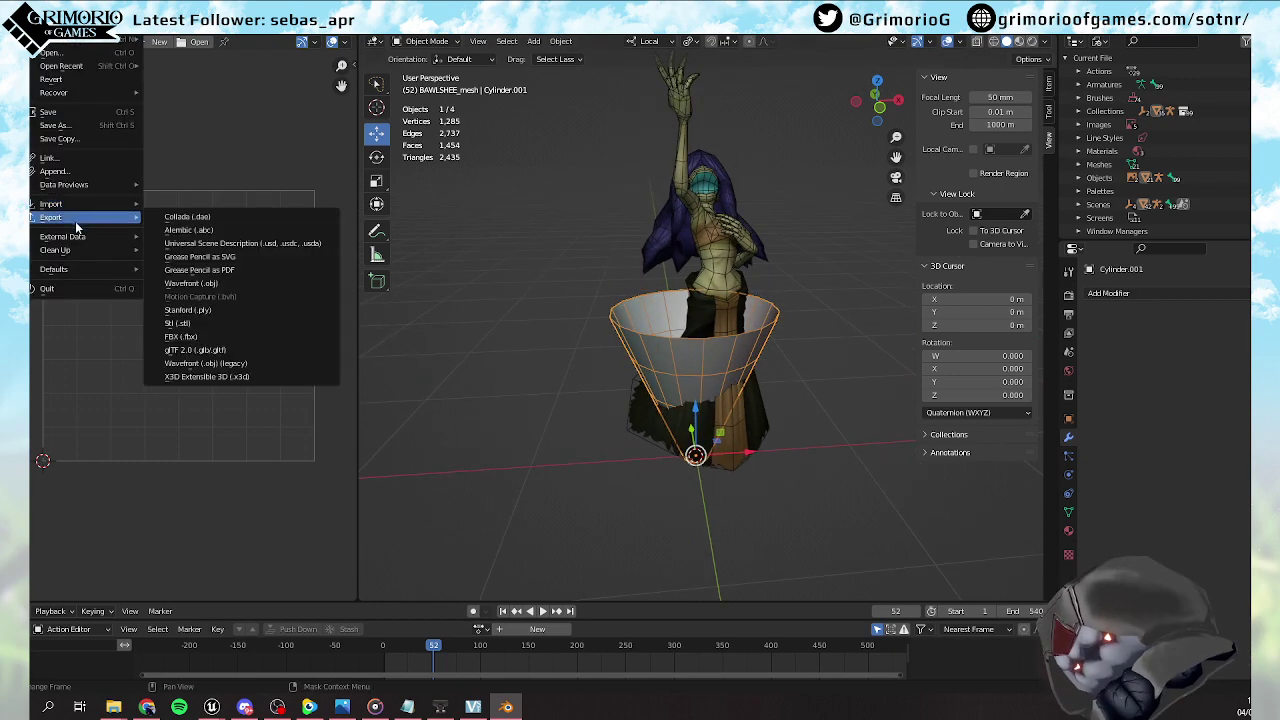
click(220, 338)
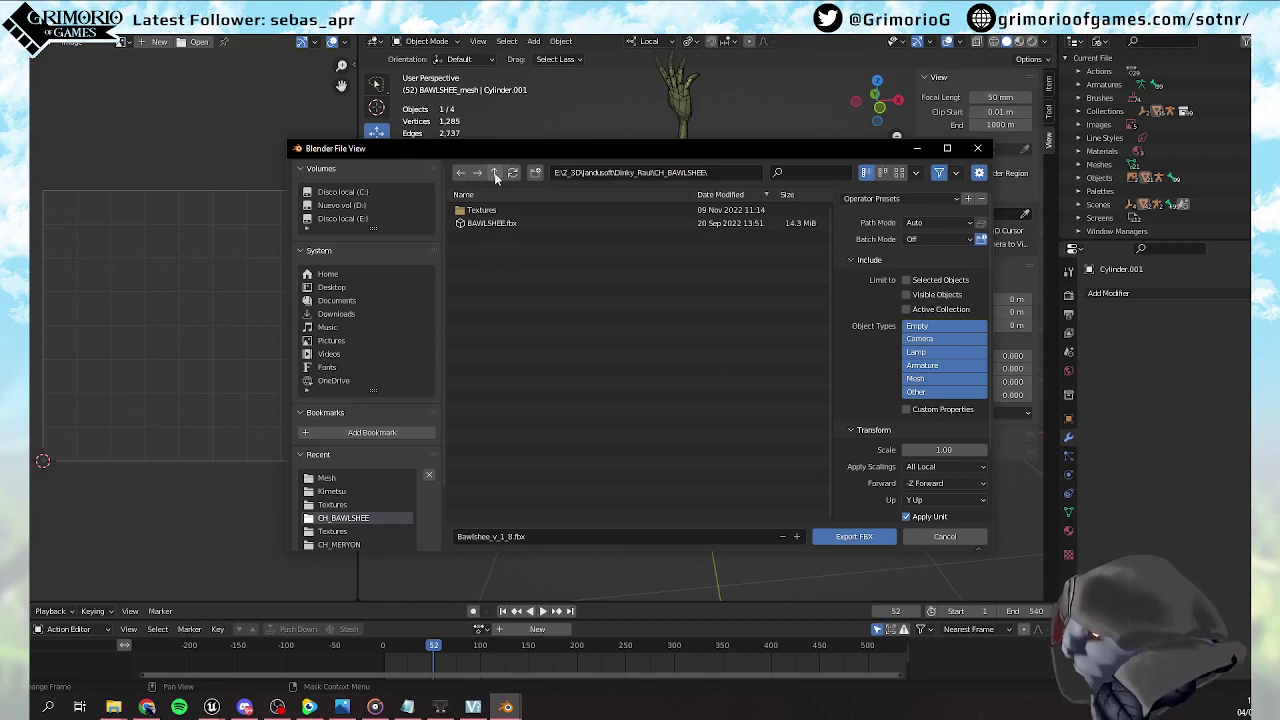
drag(544, 154, 1279, 197)
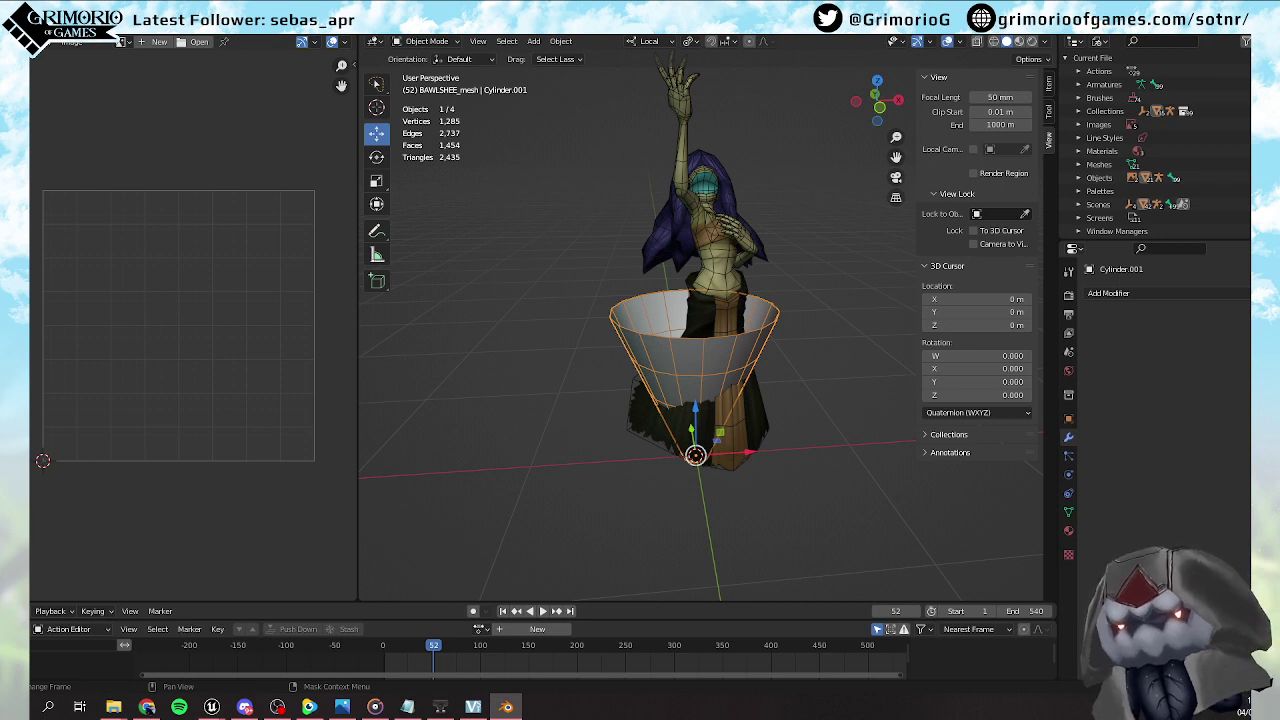
key(alt+Tab)
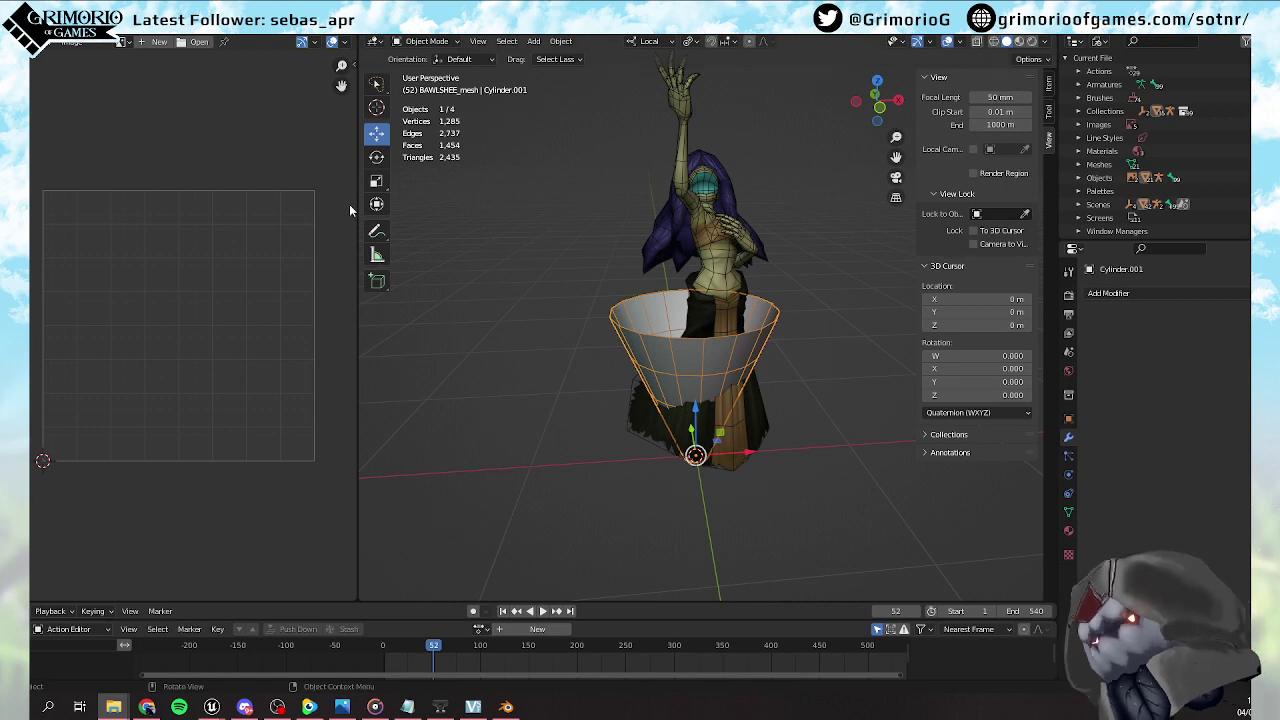
Reopen the FBX export for the funnel and move its file window to the other monitor
click(40, 28)
mouse_move(61, 219)
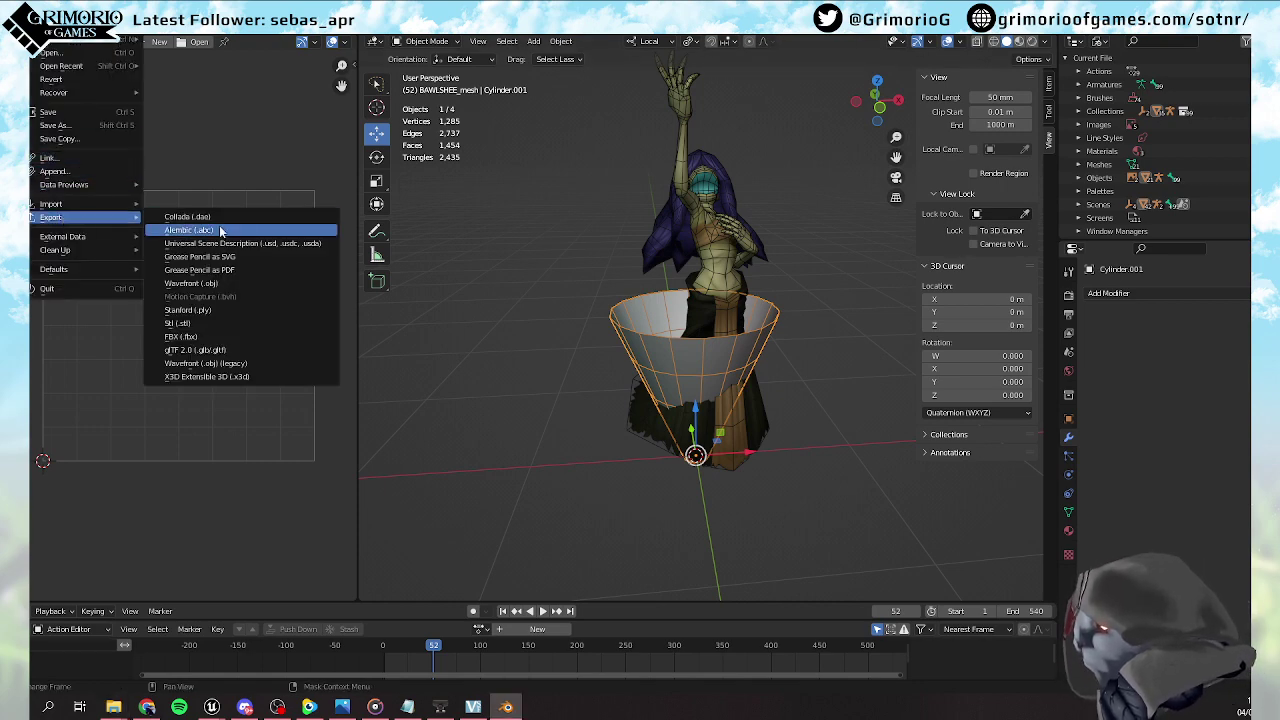
click(208, 337)
drag(698, 152, 1279, 200)
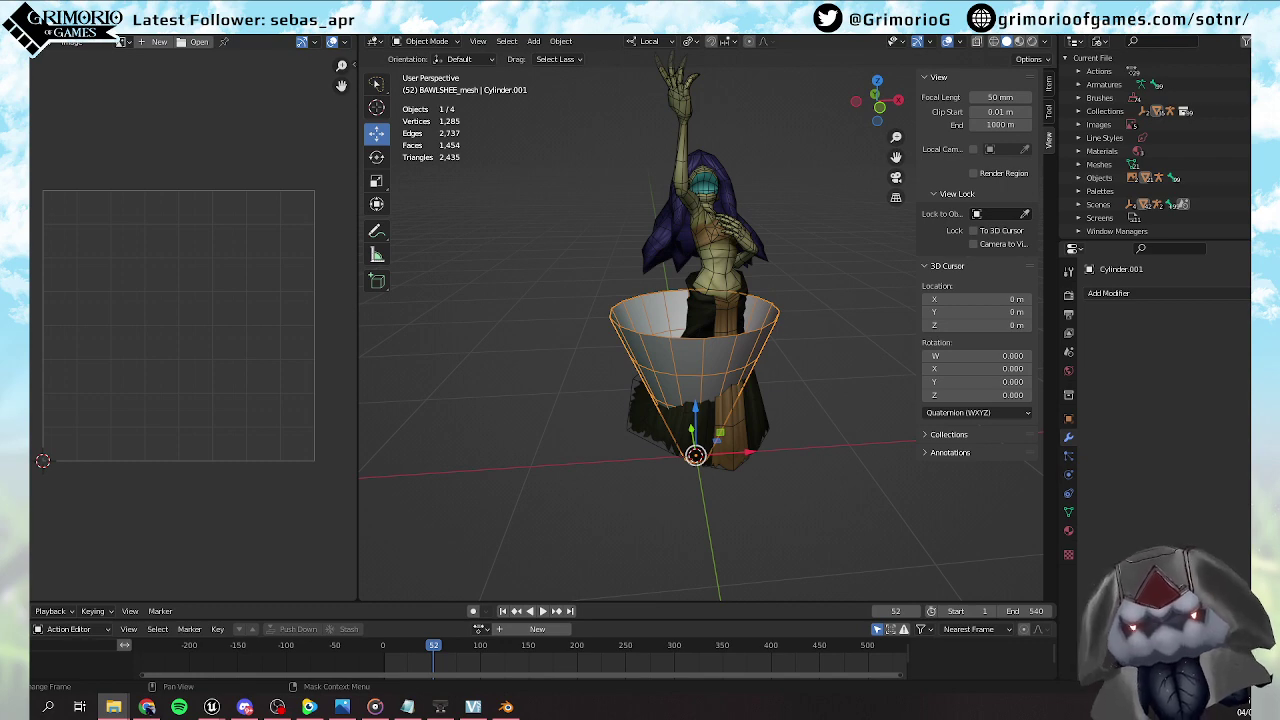
Save the Blender file and switch to Unreal Engine to import the changed source content file
click(44, 28)
click(47, 111)
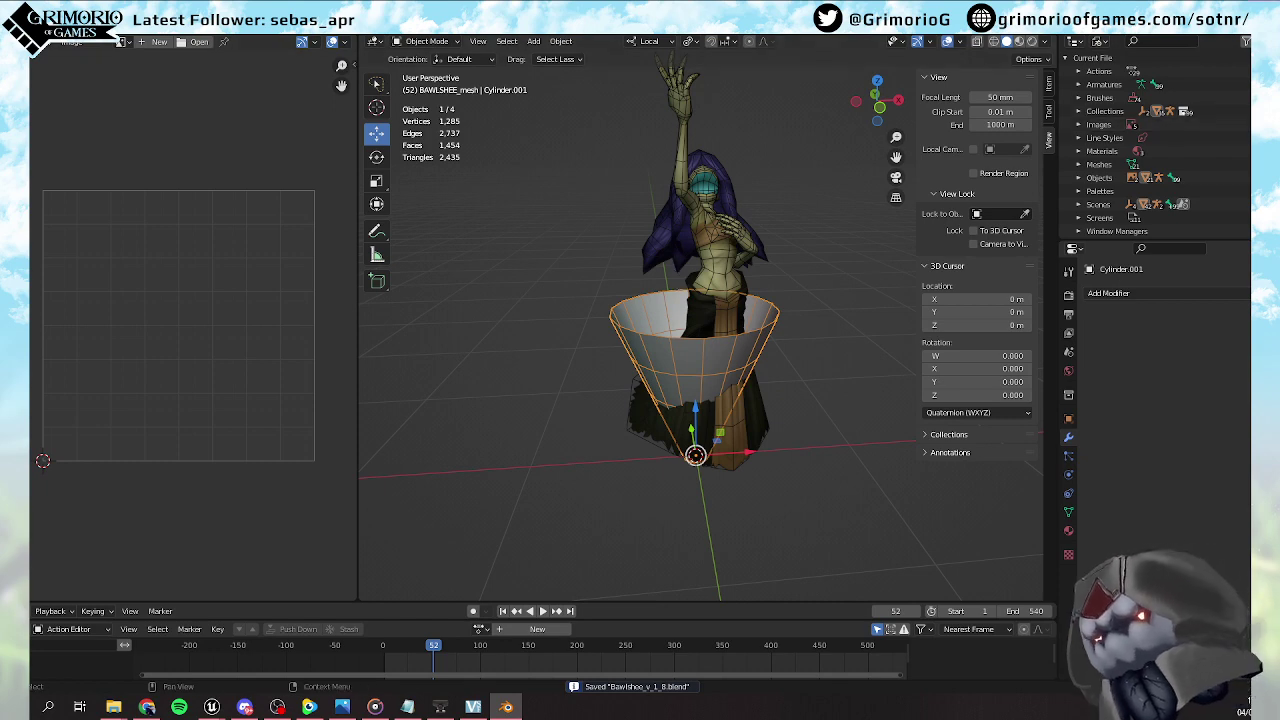
key(alt+Tab)
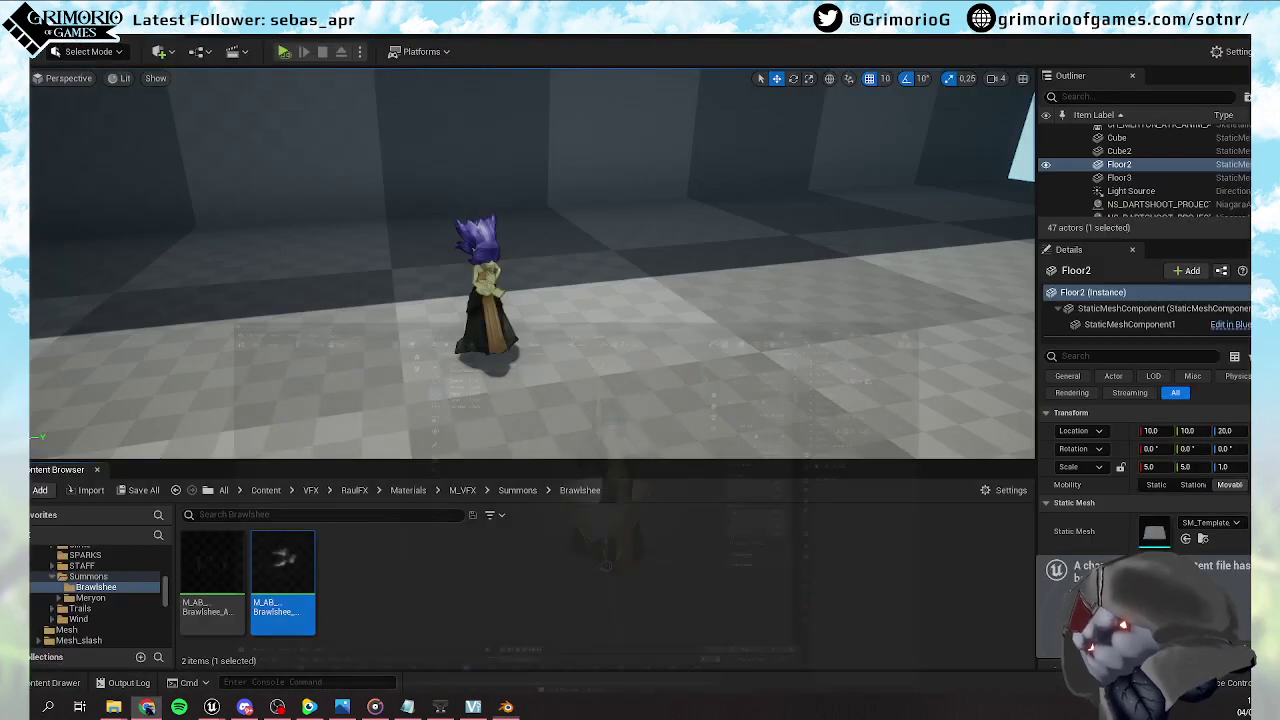
click(1093, 643)
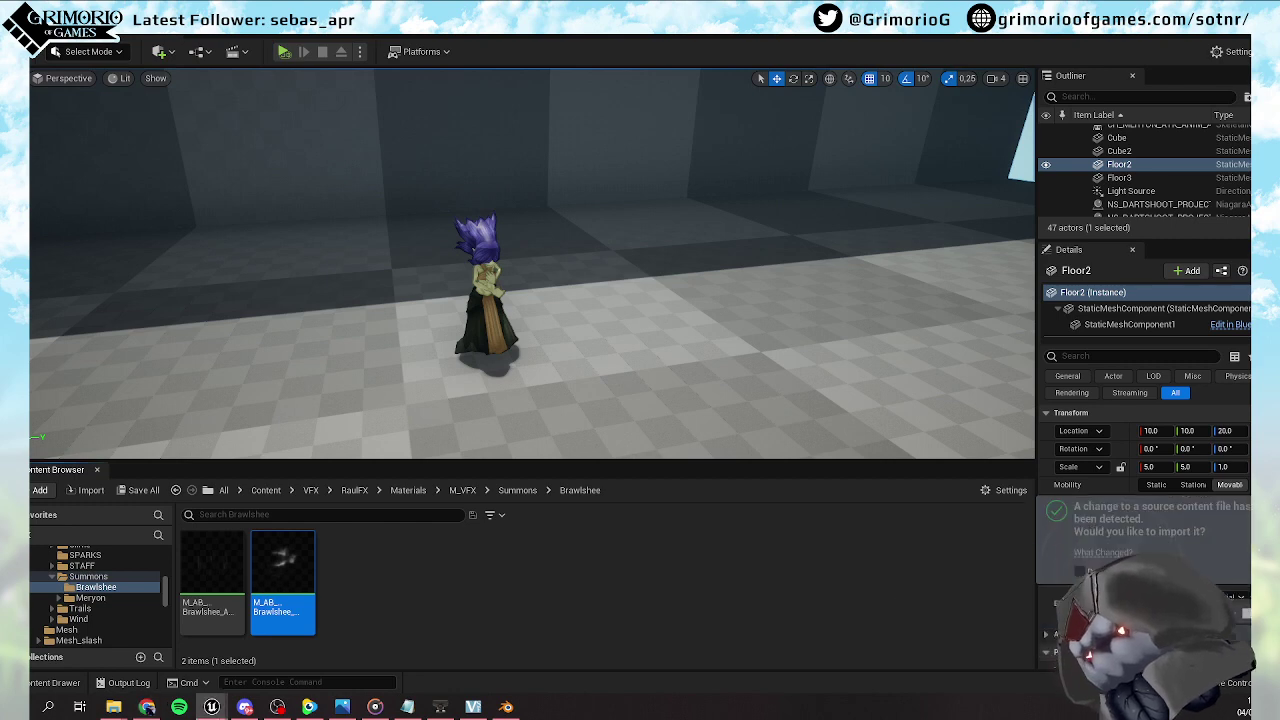
click(675, 606)
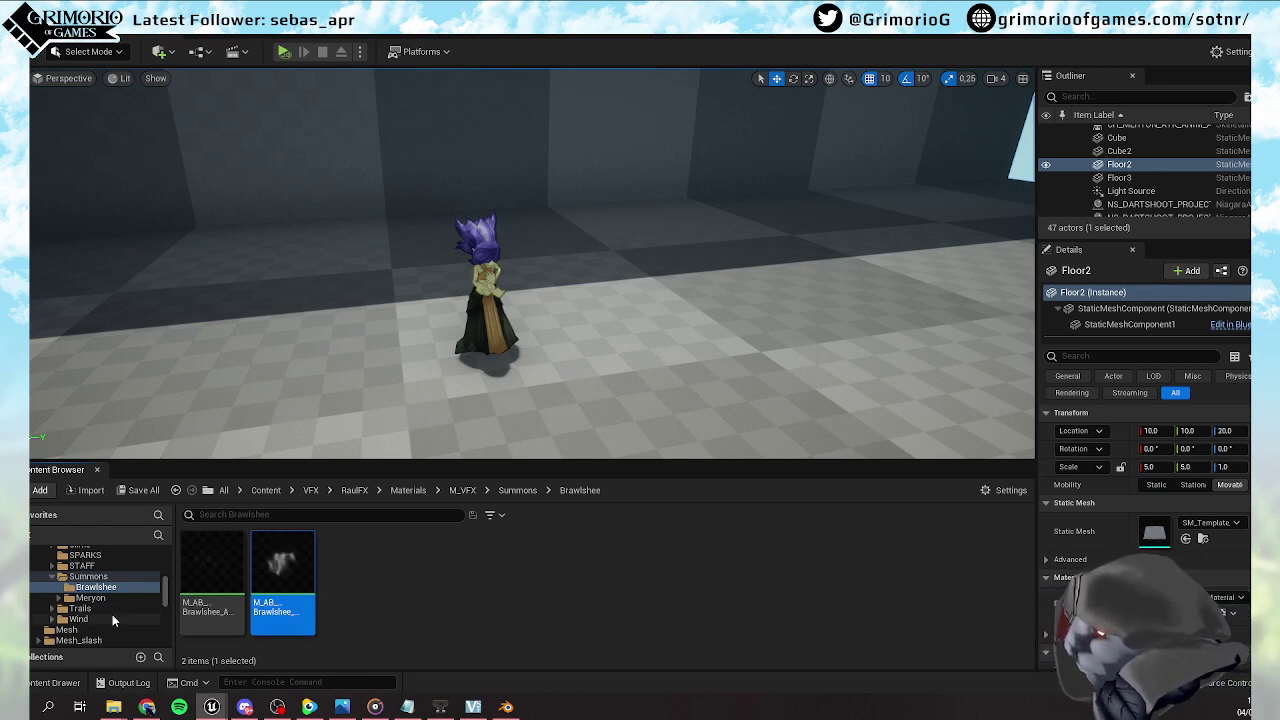
Browse the Mesh, Noise, MESH and Sparks folders for a suitable texture, and open the jagged wave texture in Sparks for inspection
scroll(112, 614, up, 3)
scroll(112, 614, down, 5)
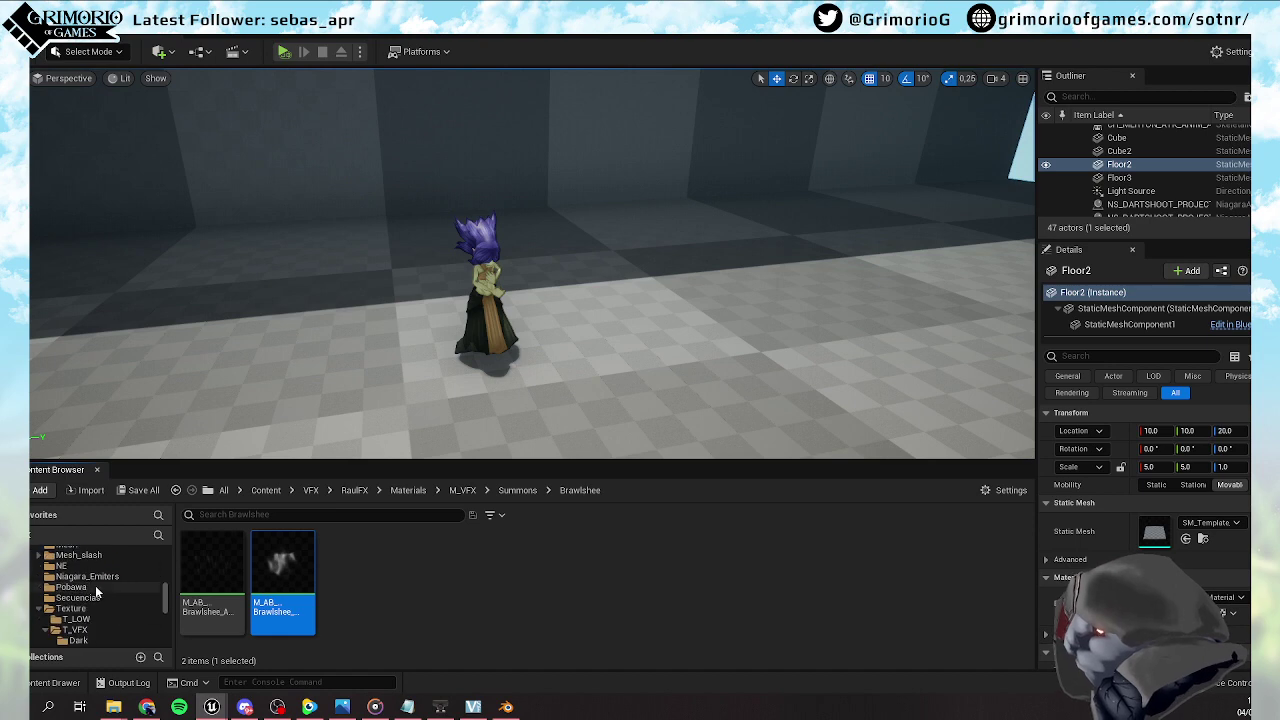
click(83, 567)
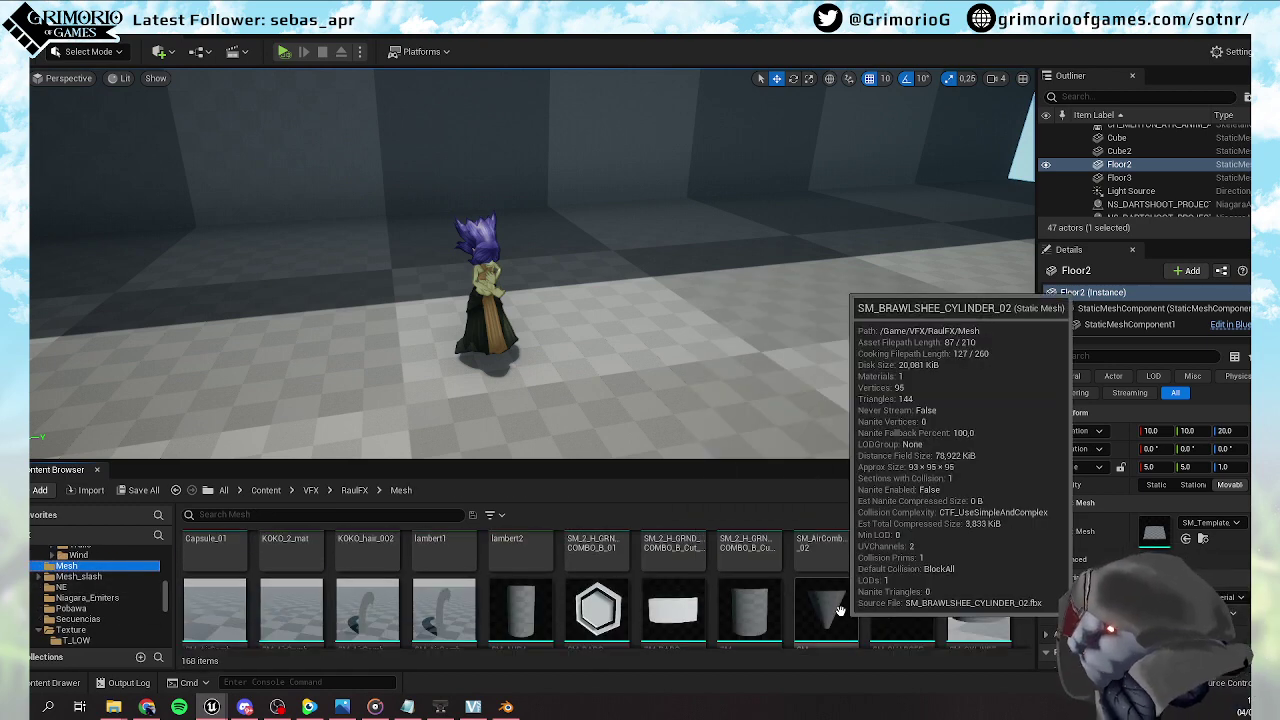
scroll(85, 594, down, 3)
click(56, 587)
scroll(88, 594, down, 3)
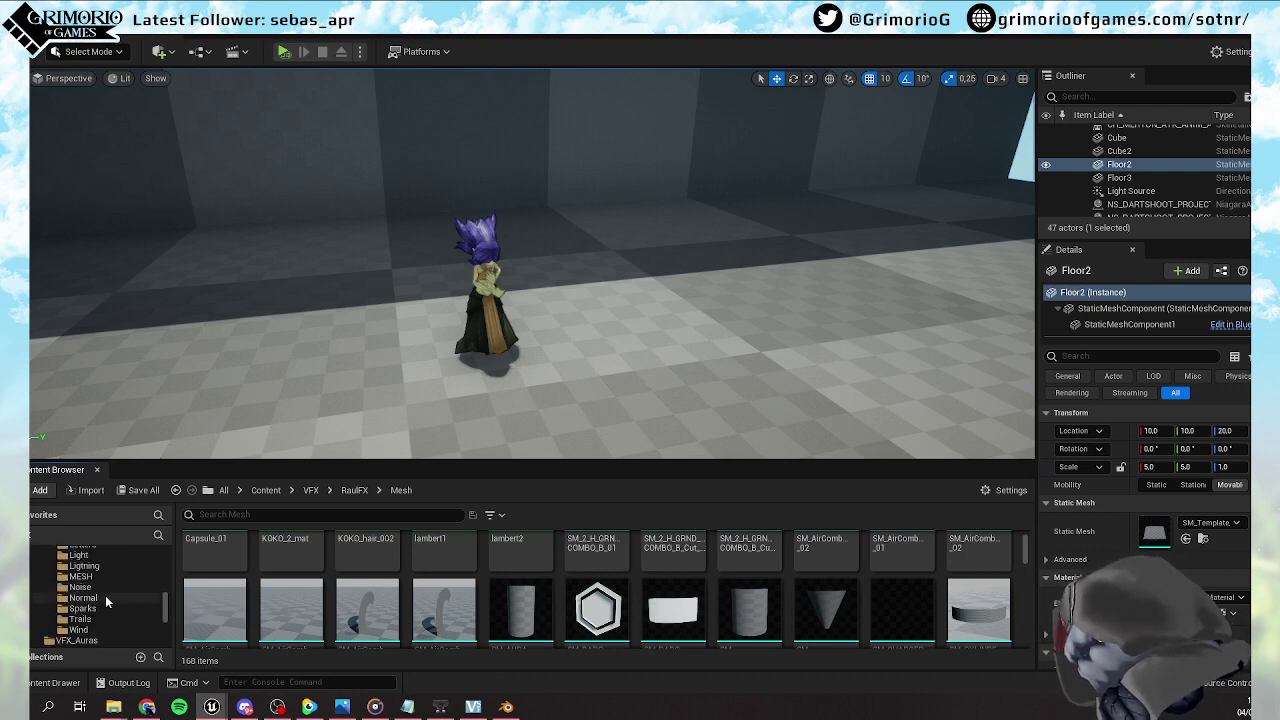
click(105, 589)
scroll(700, 575, down, 10)
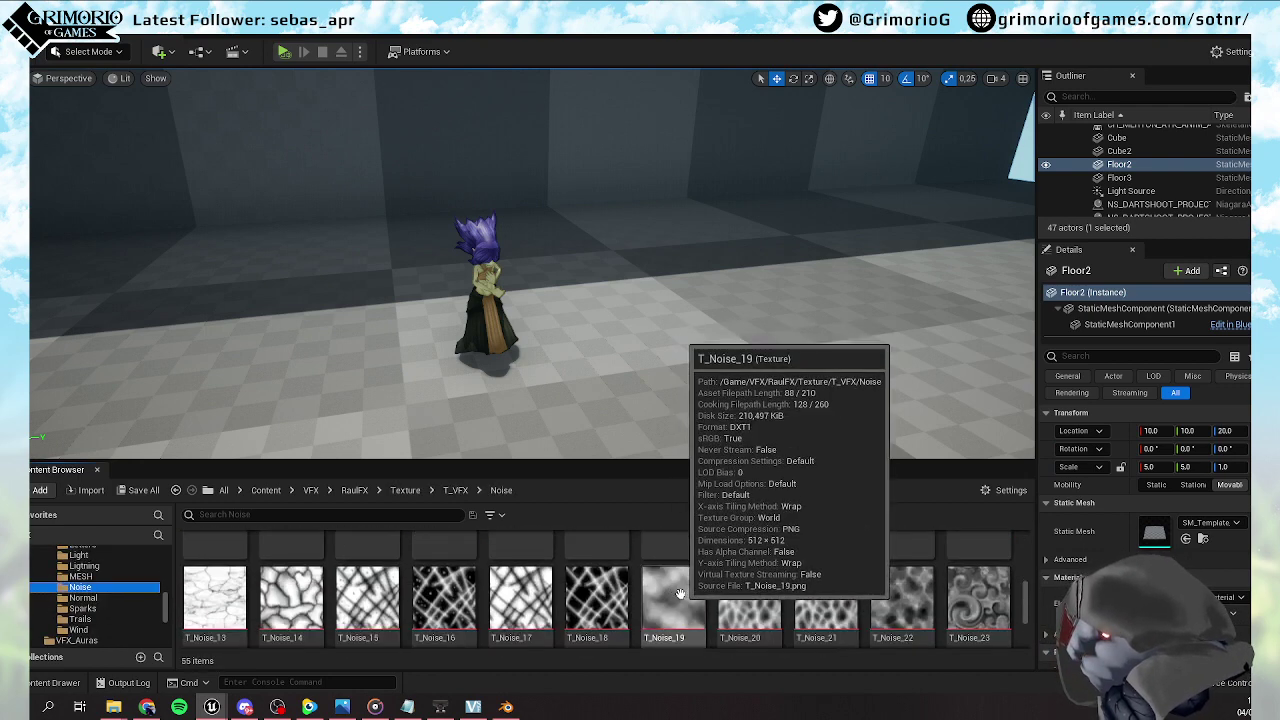
scroll(702, 575, down, 10)
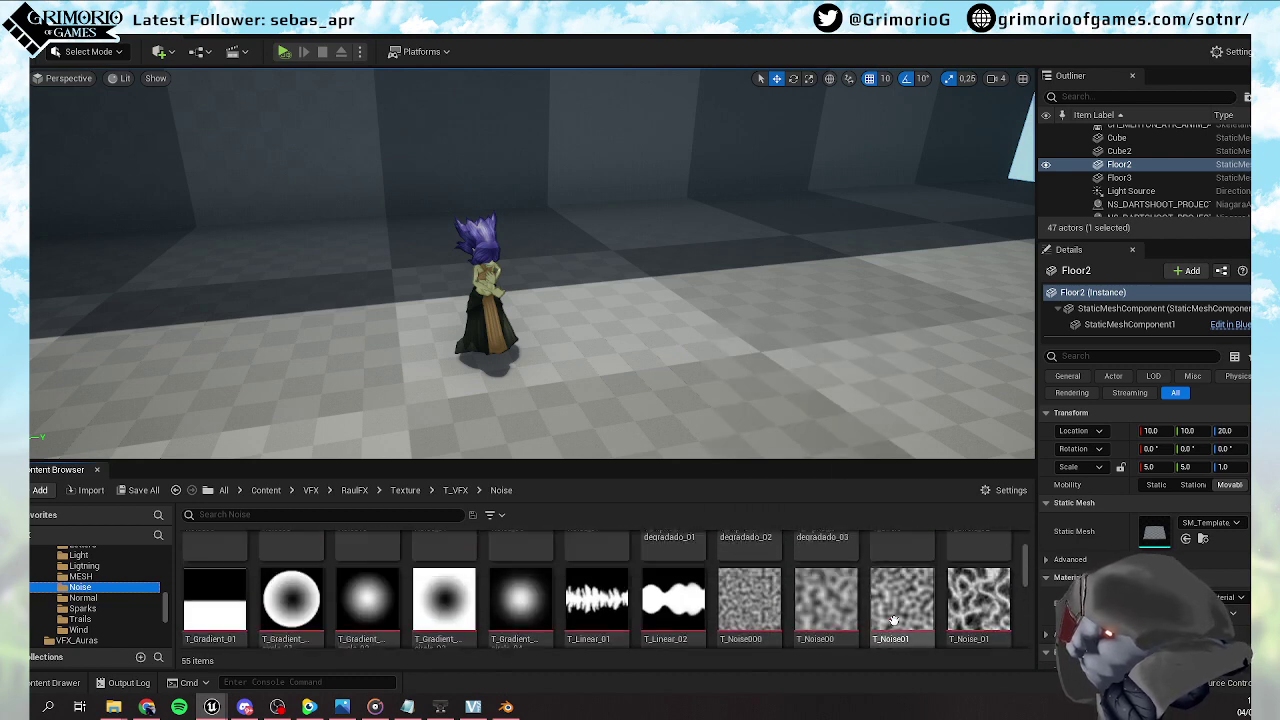
scroll(893, 620, down, 3)
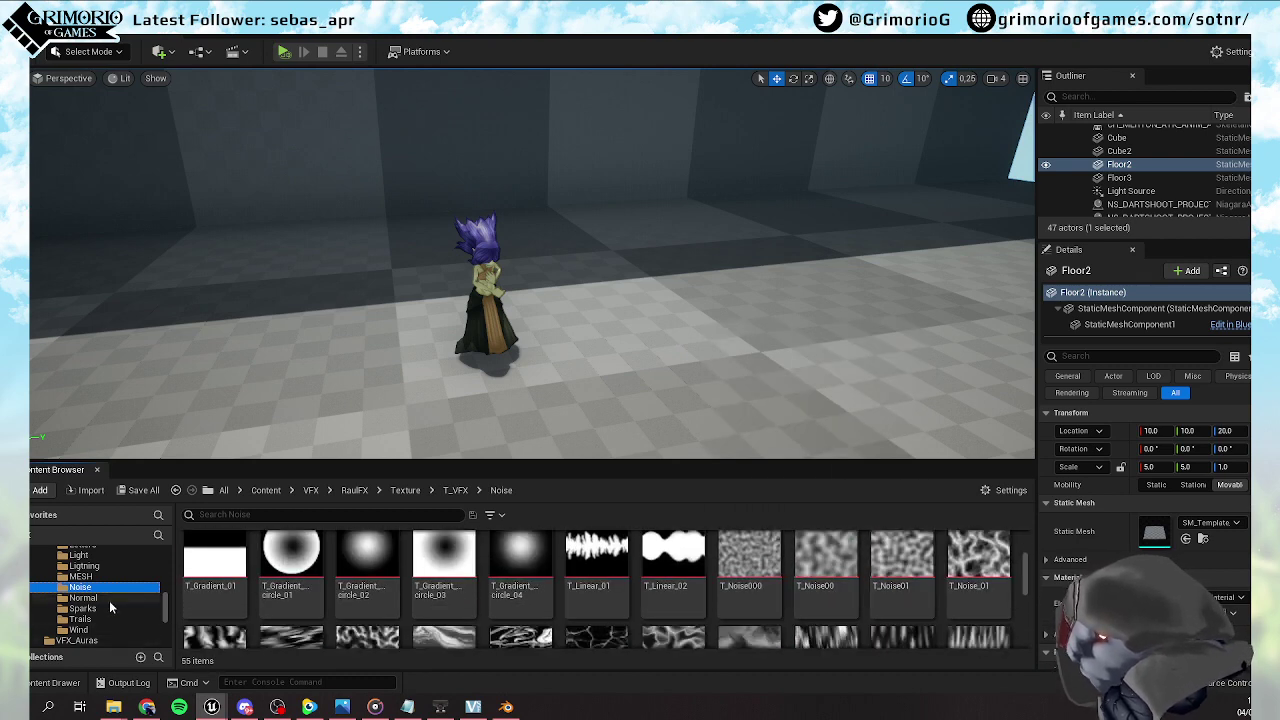
click(108, 577)
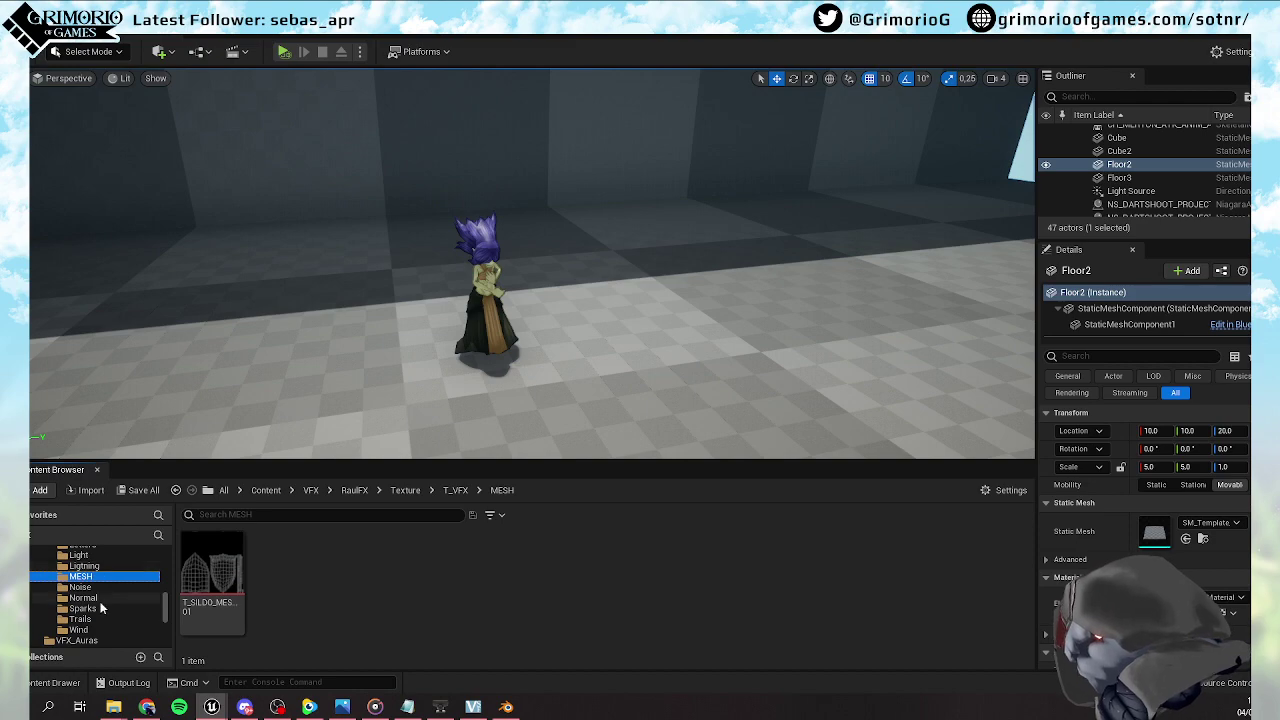
click(101, 609)
scroll(769, 577, down, 5)
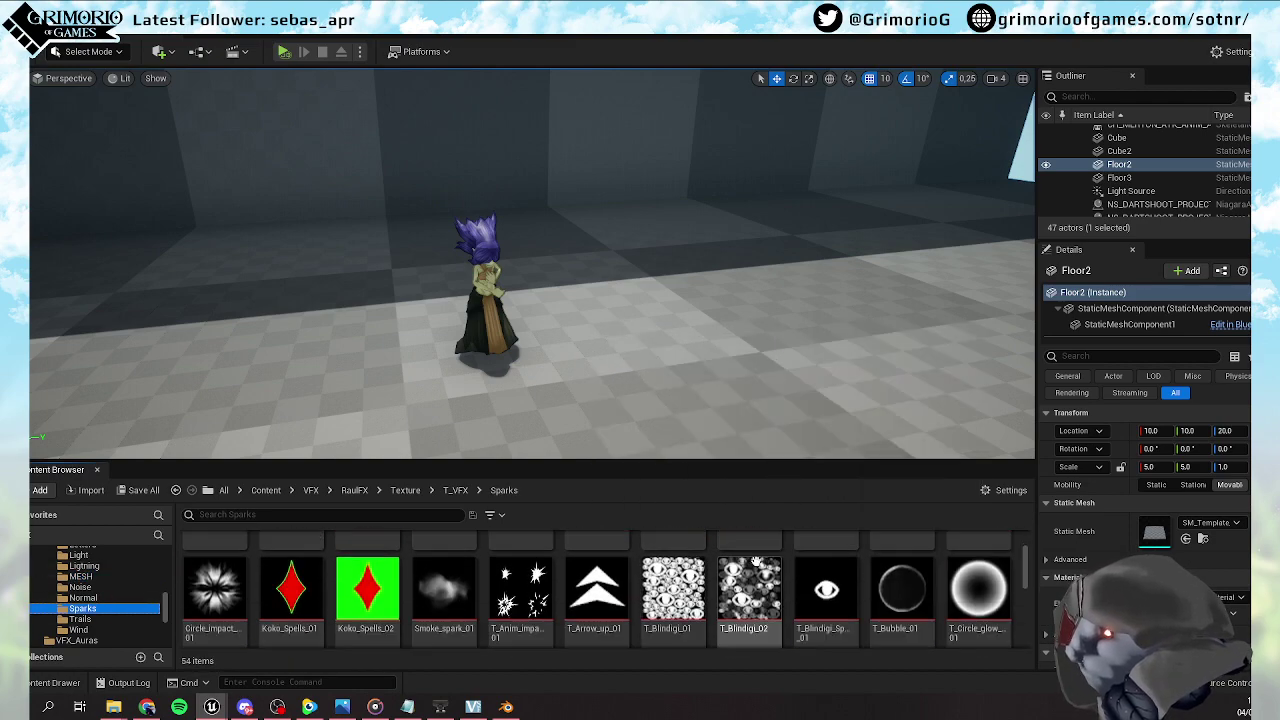
double_click(900, 612)
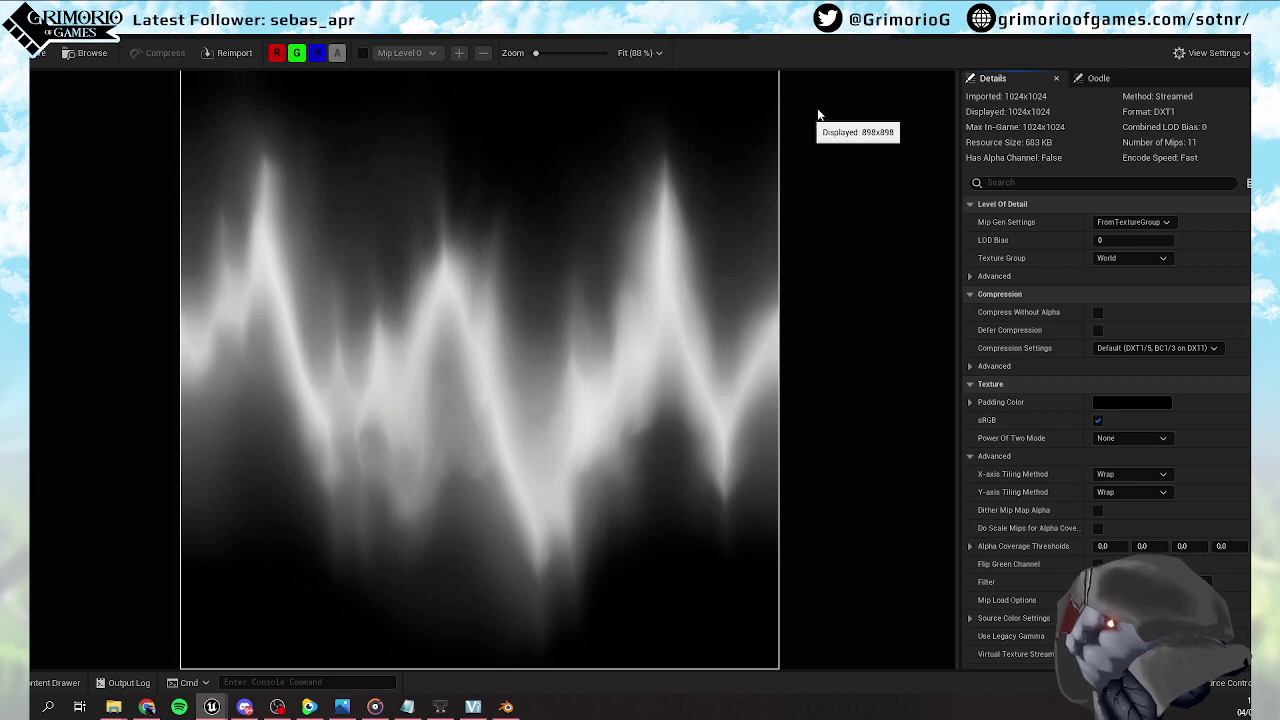
Close the M_AB_Brawlshee_Aura_01 material editor, applying its pending changes to the original material
click(875, 33)
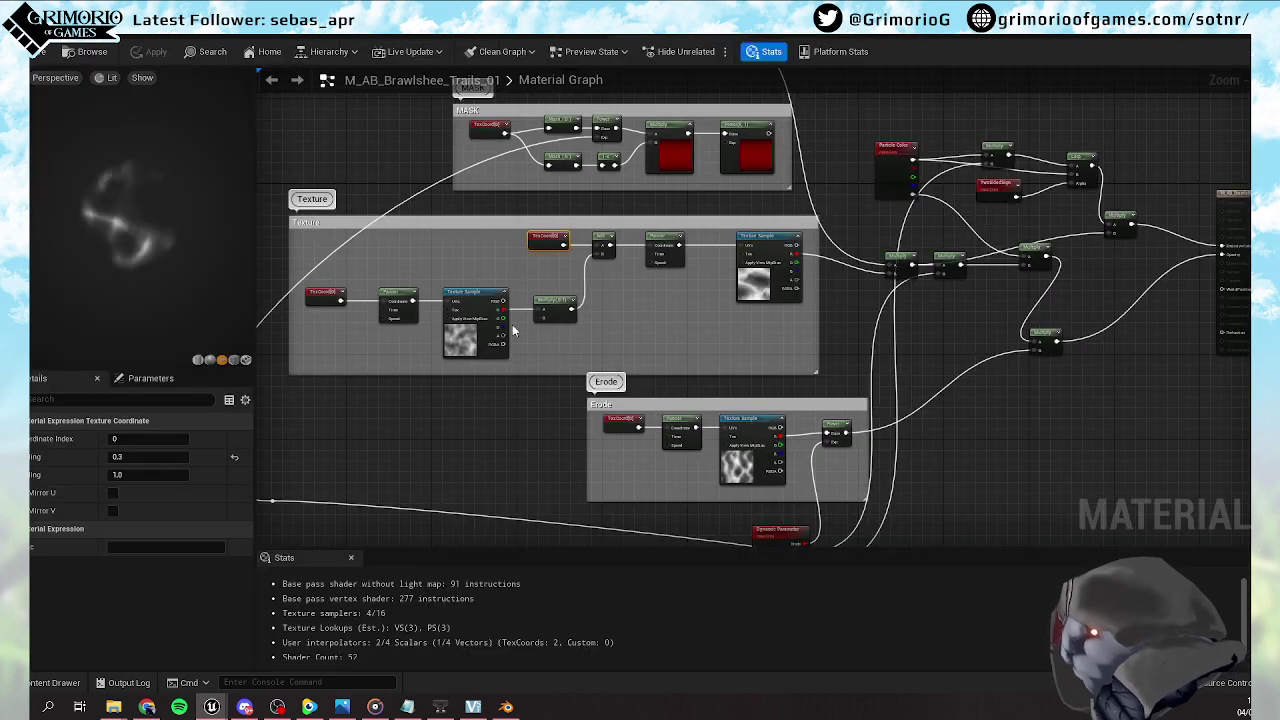
click(1116, 33)
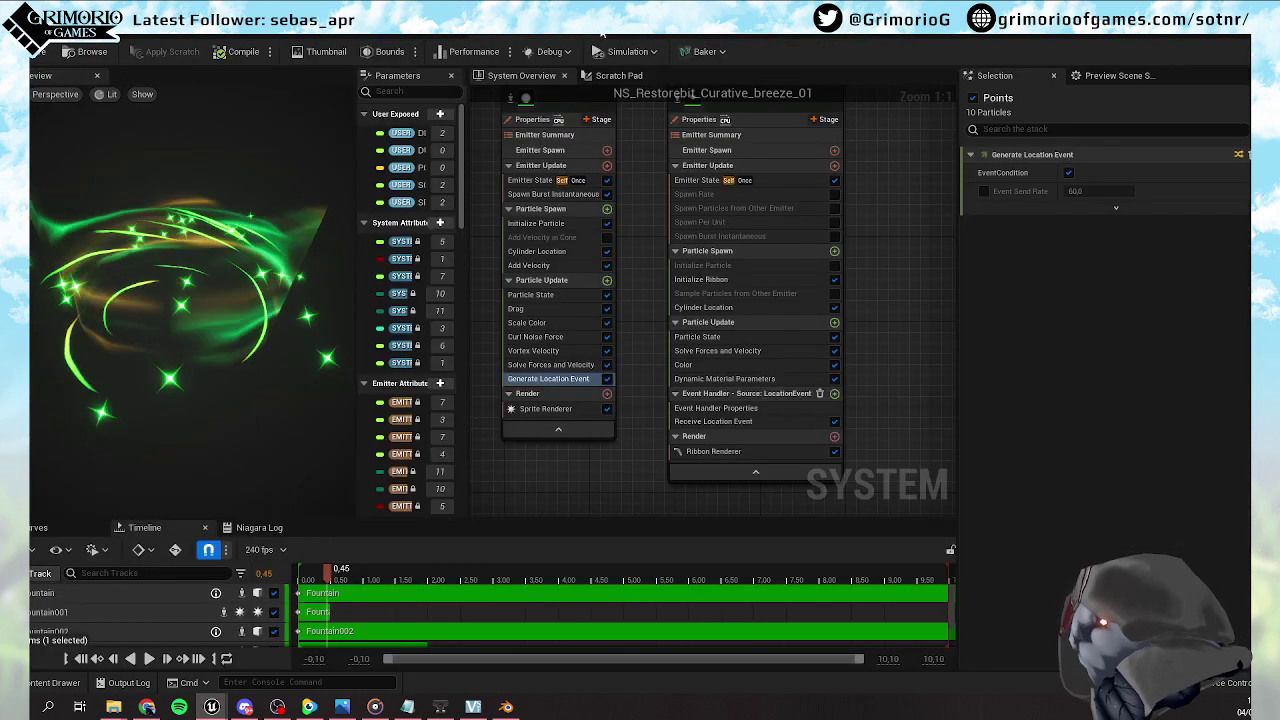
click(331, 35)
click(272, 35)
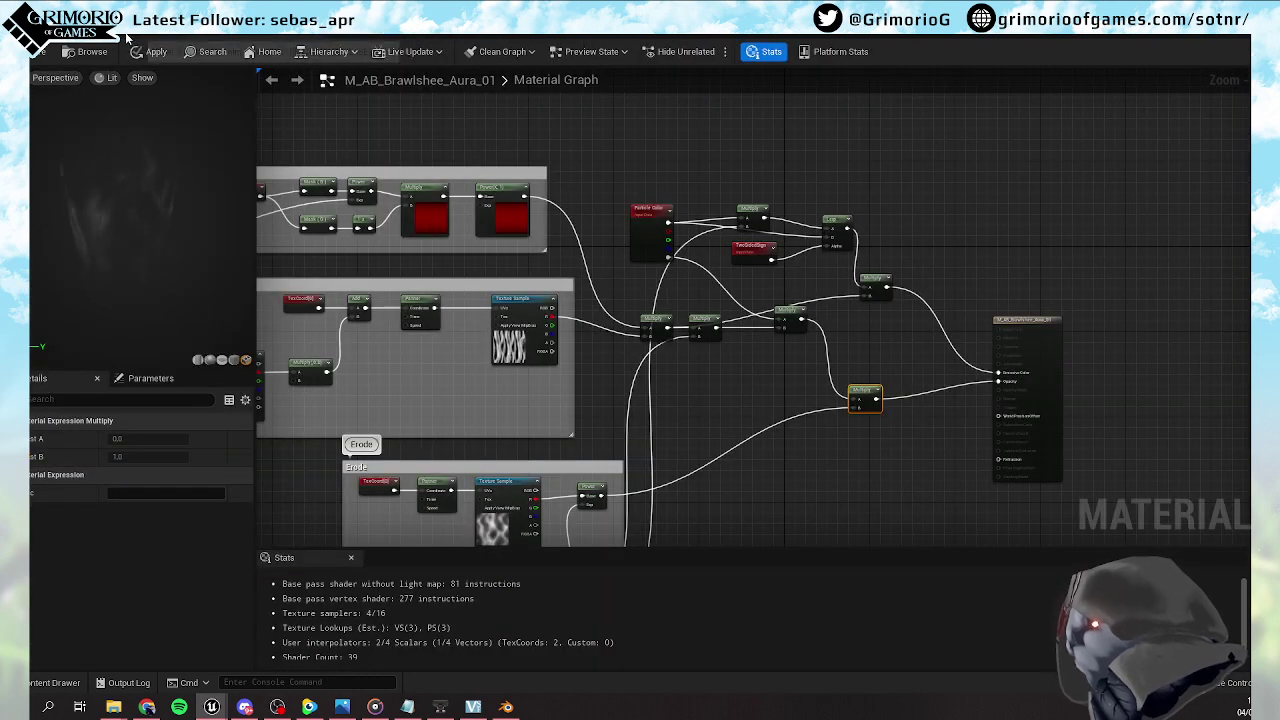
click(300, 38)
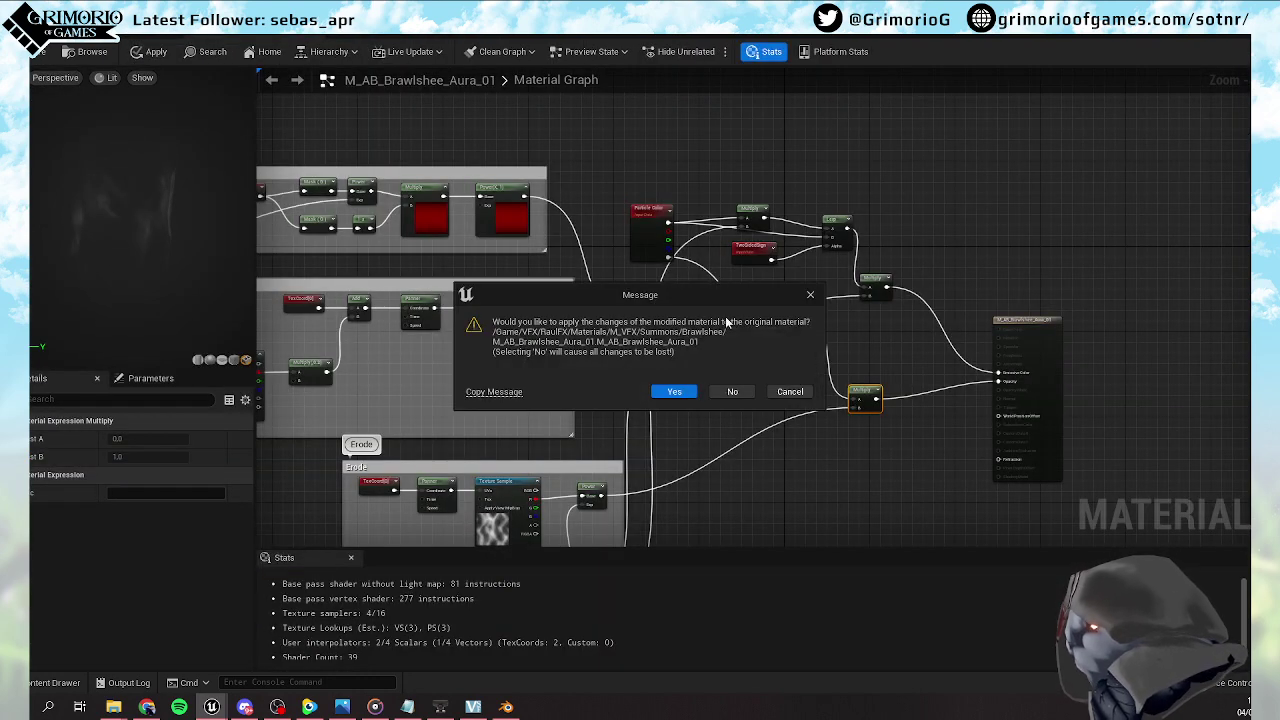
click(672, 392)
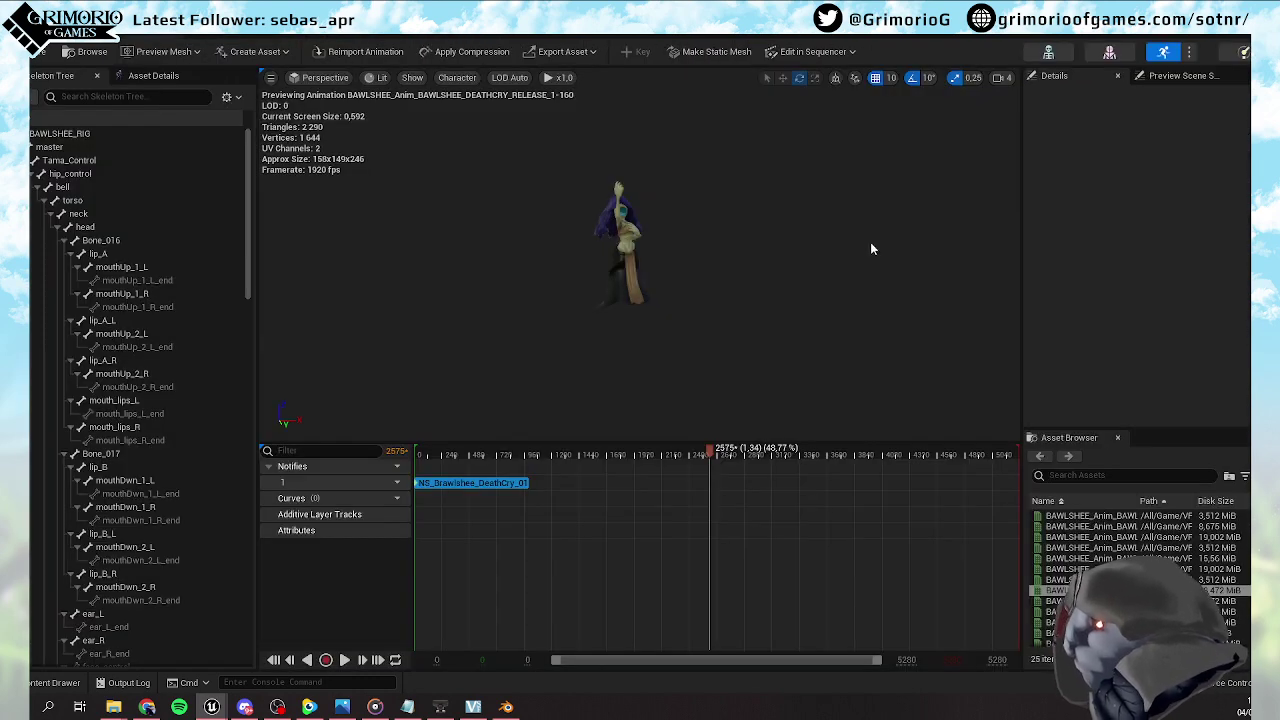
Return to the level editor and open the RaulFX/Materials/M_VFX/Summons/Brawlshee content folder
click(100, 38)
scroll(106, 584, up, 5)
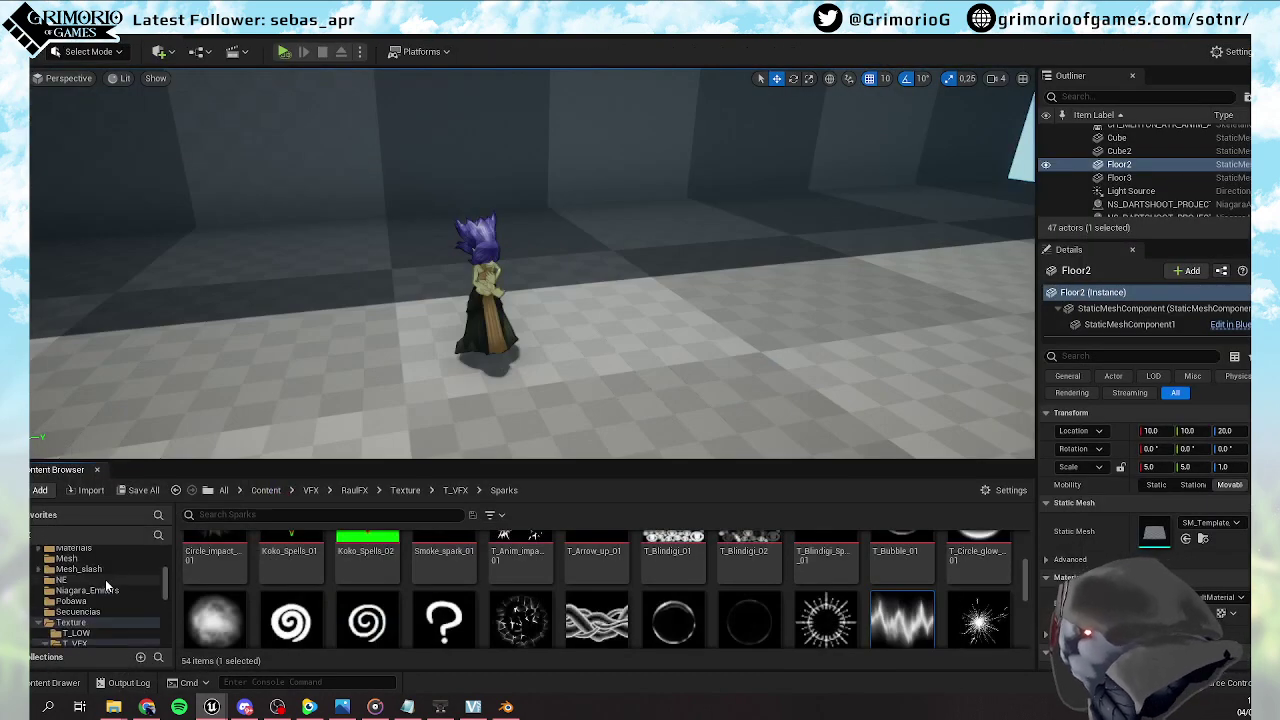
scroll(105, 579, down, 2)
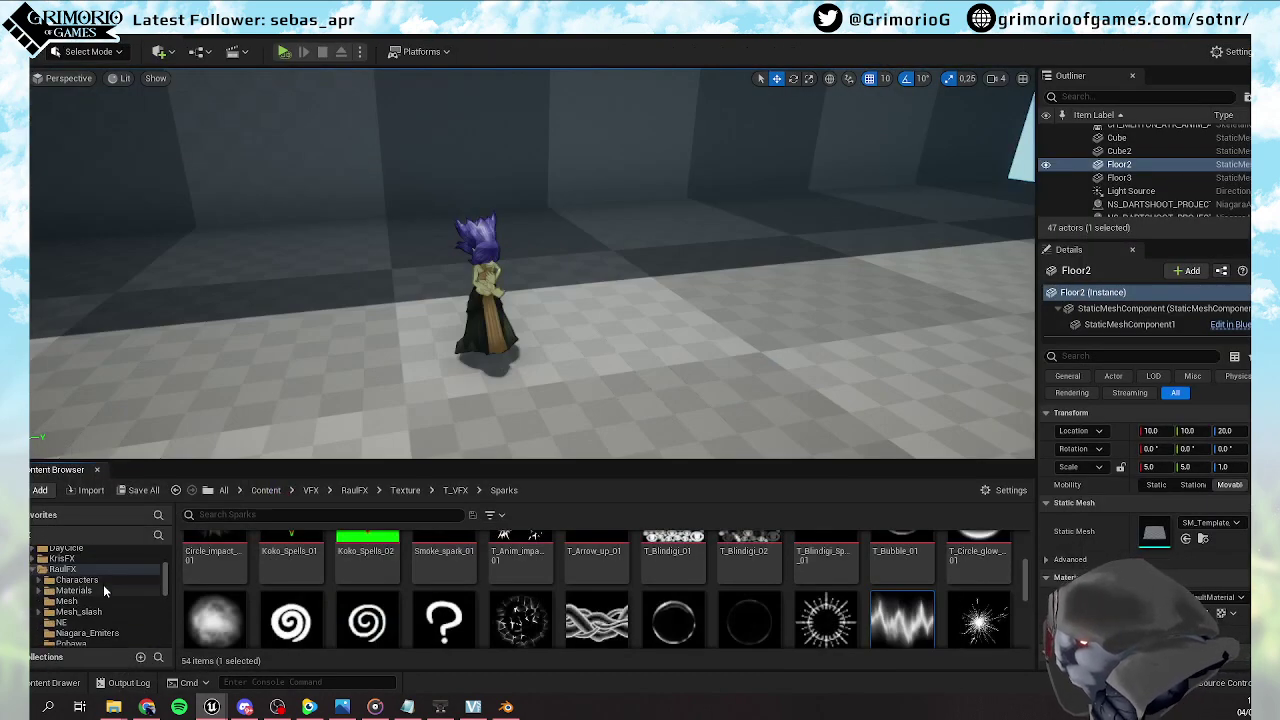
click(104, 590)
click(208, 565)
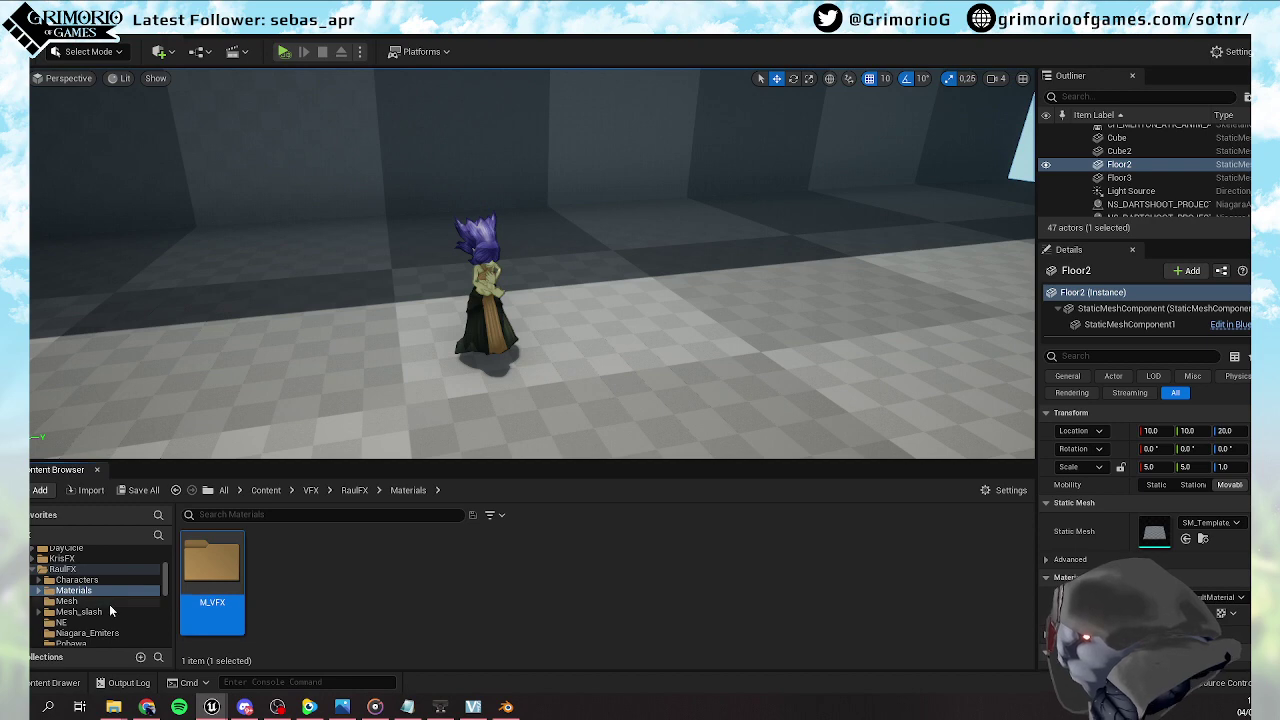
double_click(198, 565)
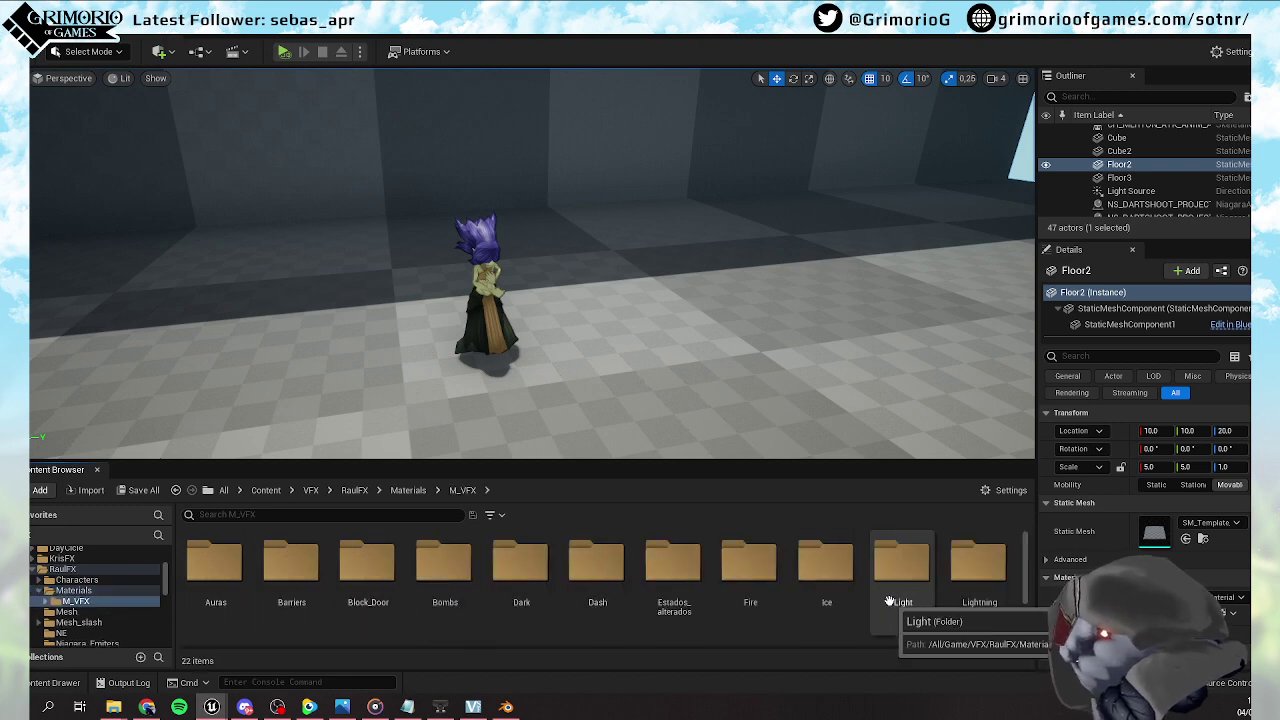
scroll(888, 605, down, 1)
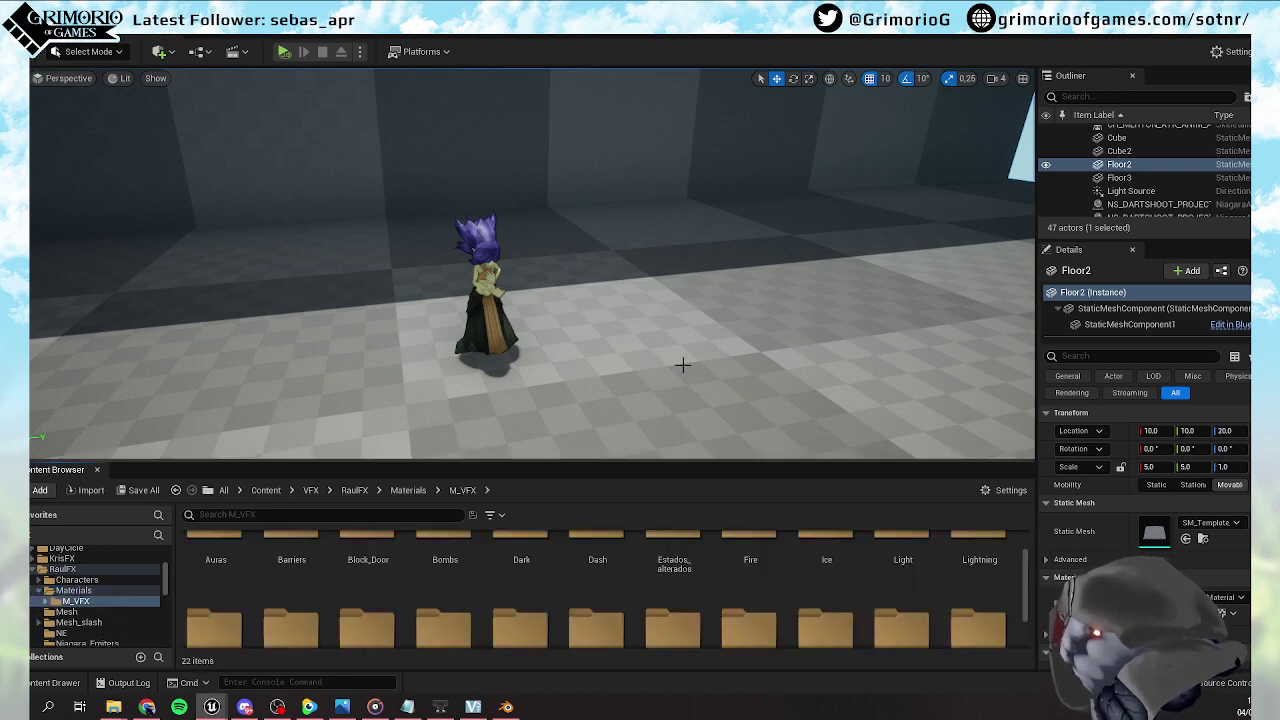
right_drag(630, 365, 600, 380)
right_drag(690, 425, 640, 370)
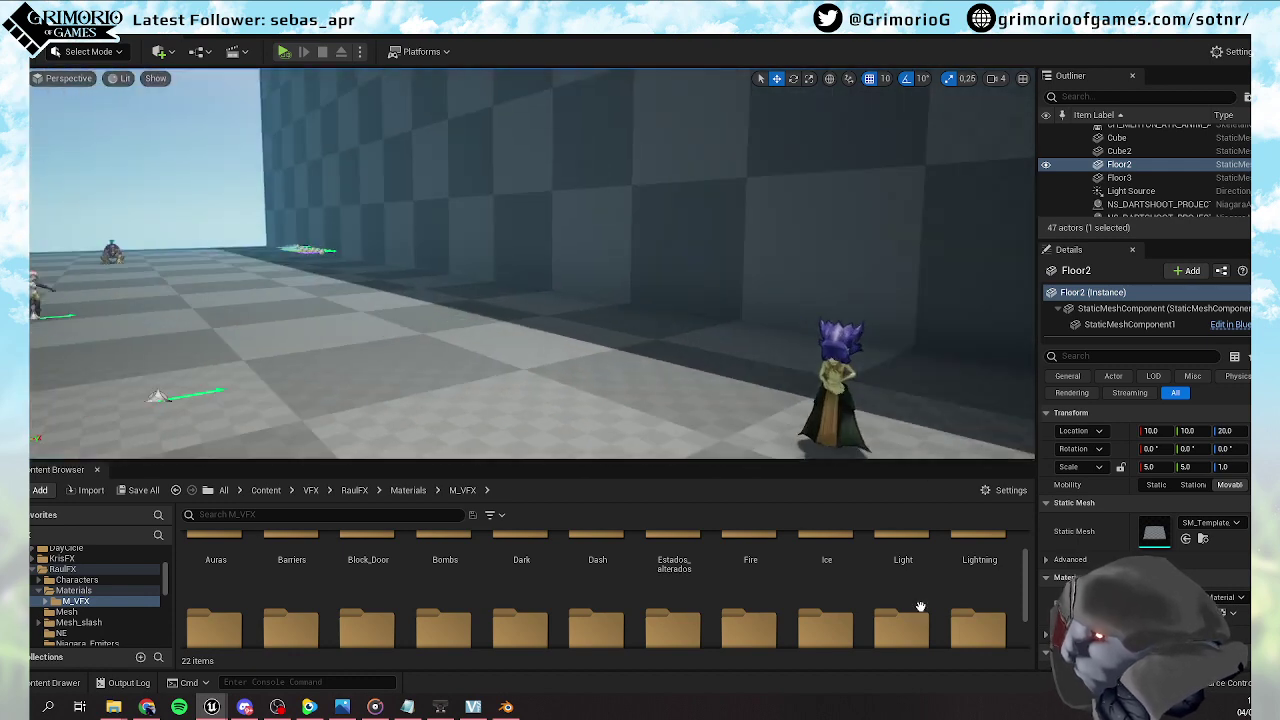
scroll(828, 607, down, 1)
click(833, 594)
double_click(833, 594)
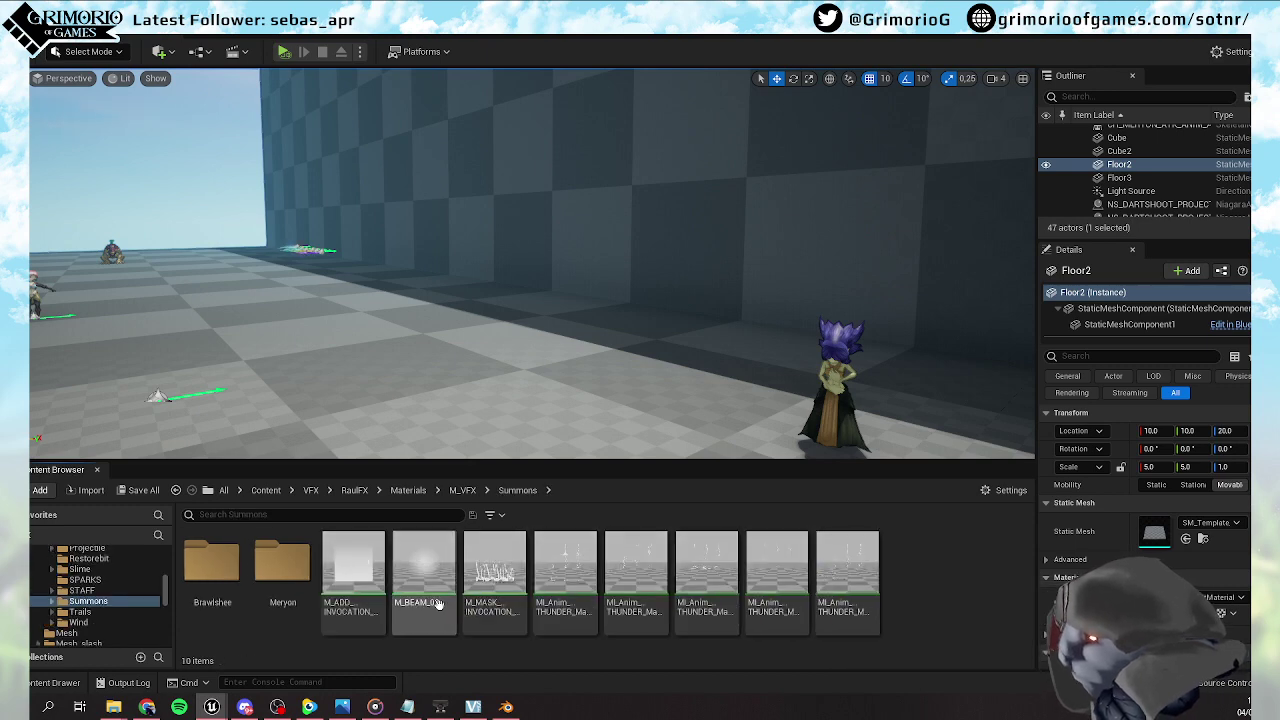
double_click(212, 565)
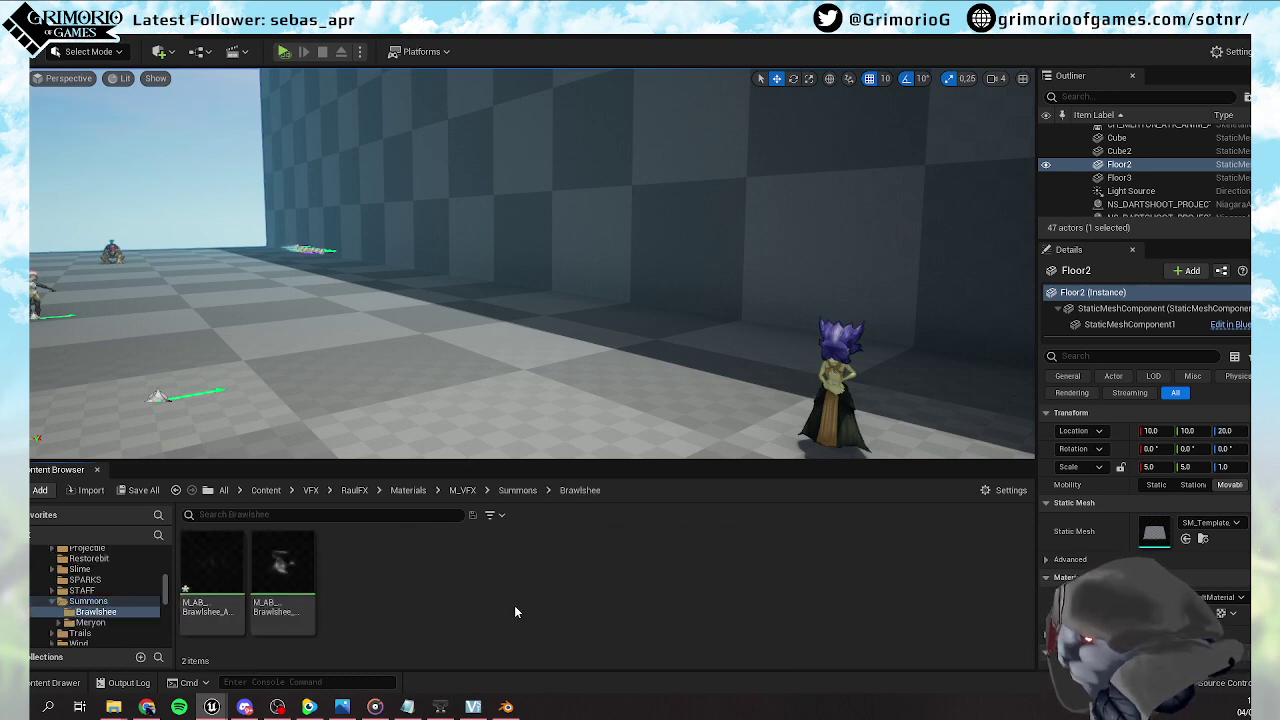
Create a new material named M_AB_BrawlShee_Aura_02 in the Brawlshee materials folder
right_click(398, 566)
click(470, 270)
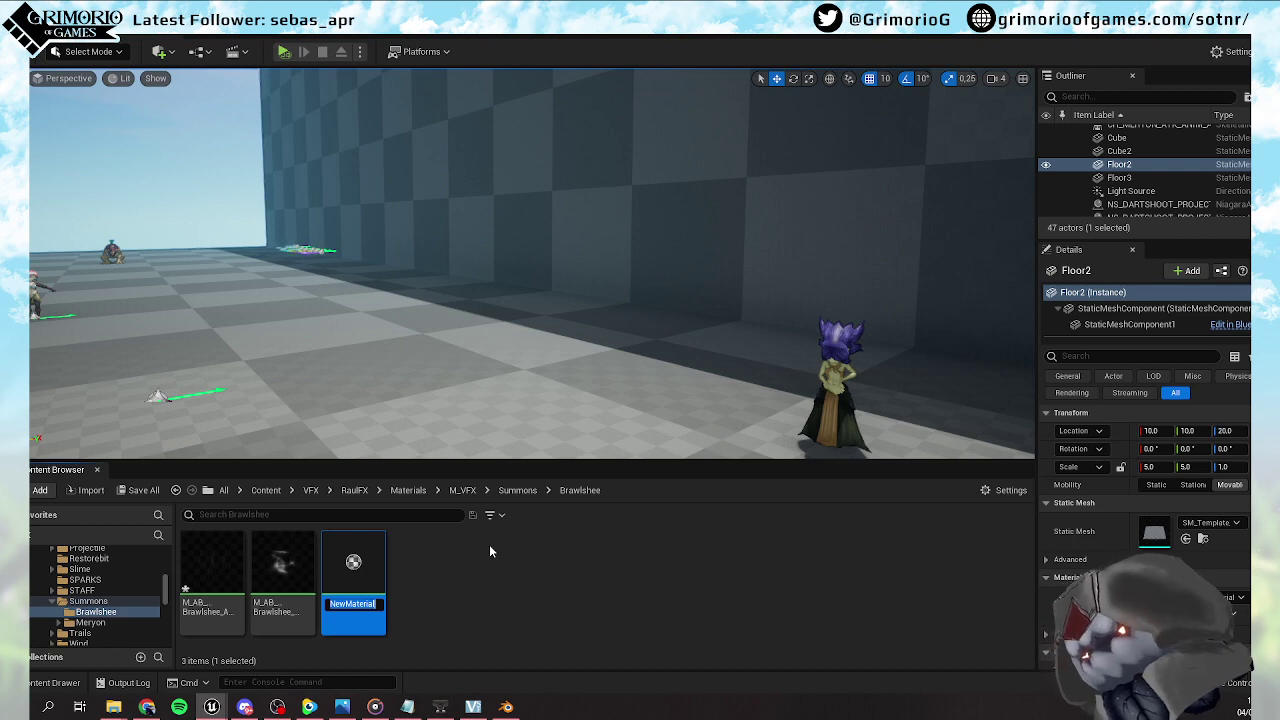
text(M_ab)
key(BackSpace)
key(BackSpace)
text(AB)
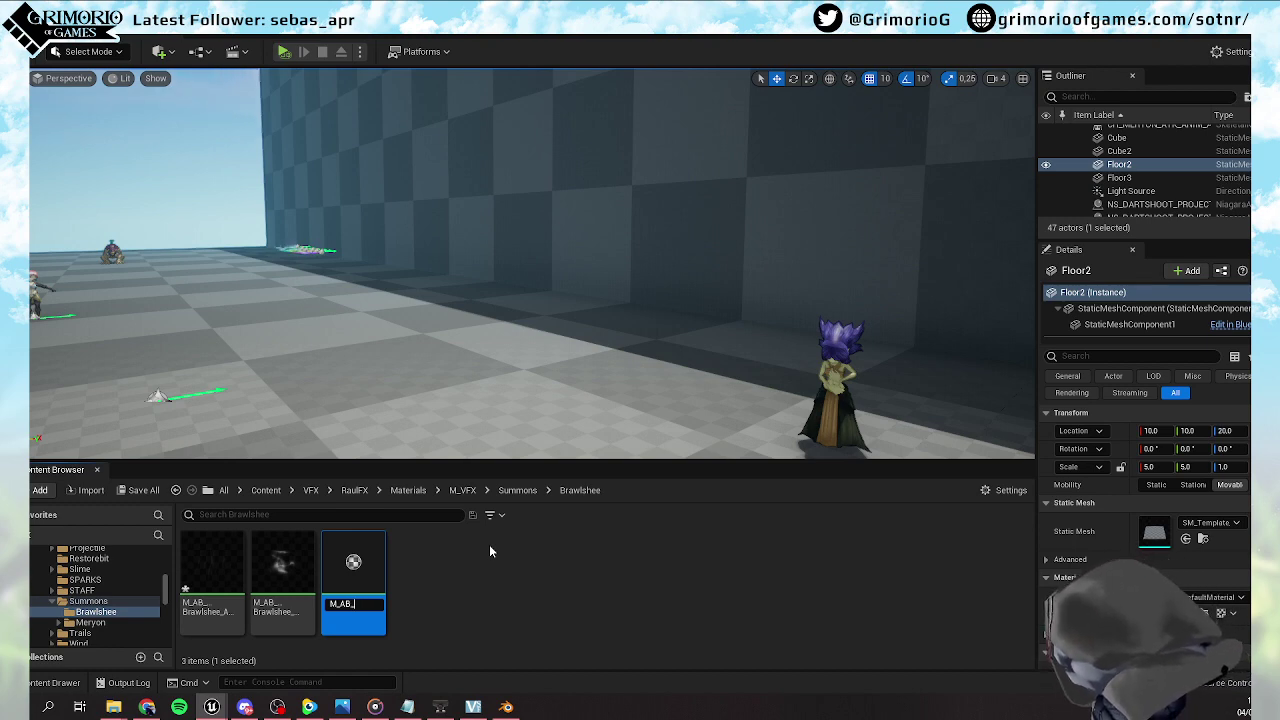
text(_Brwal)
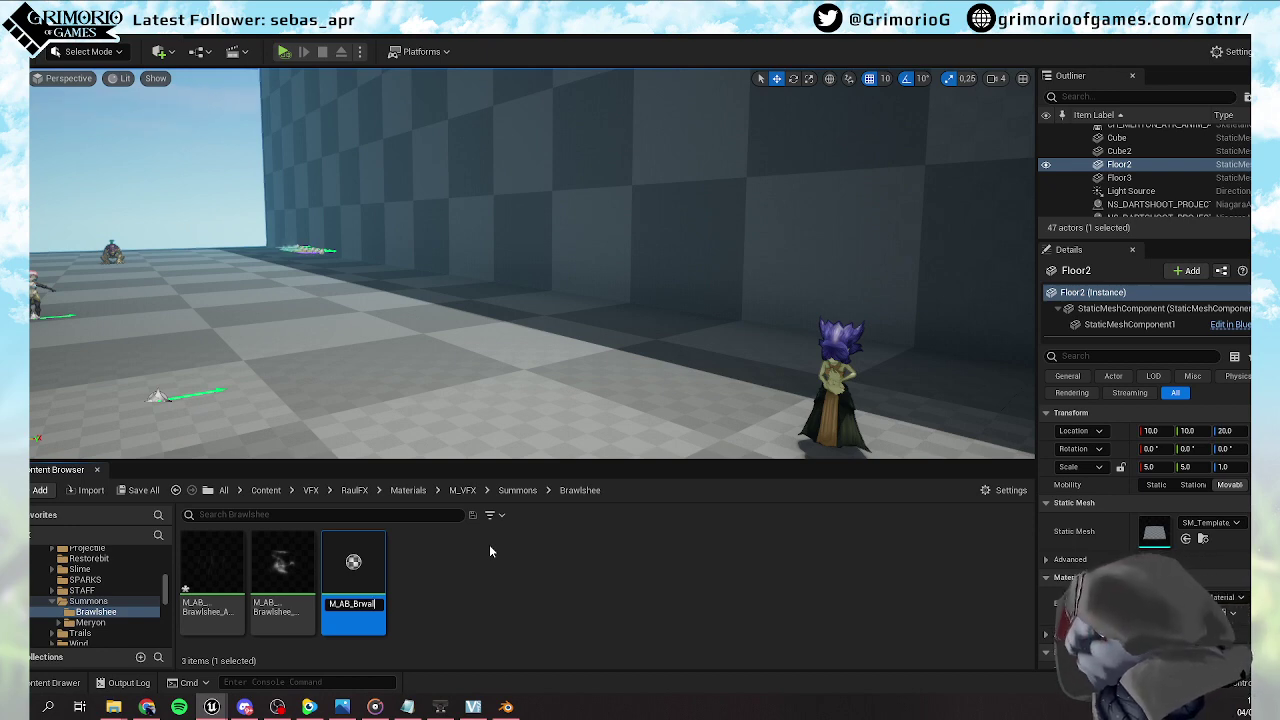
key(BackSpace)
text(a)
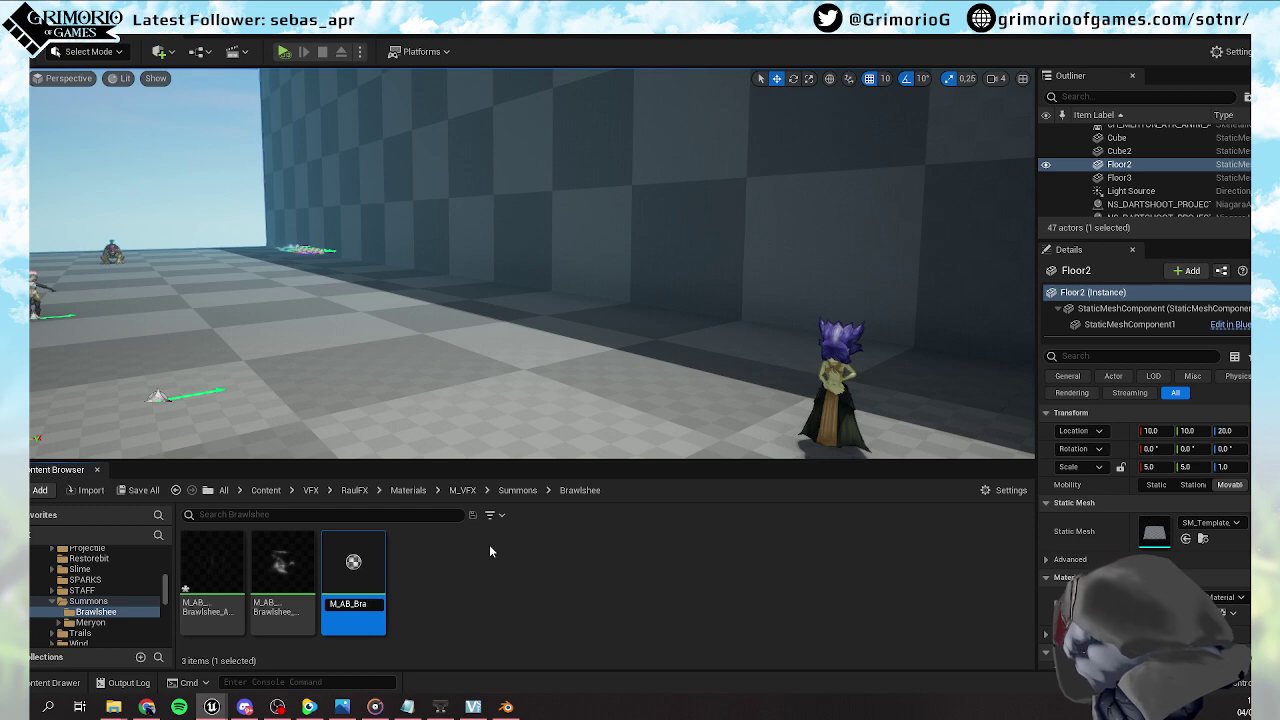
text(lwlShee)
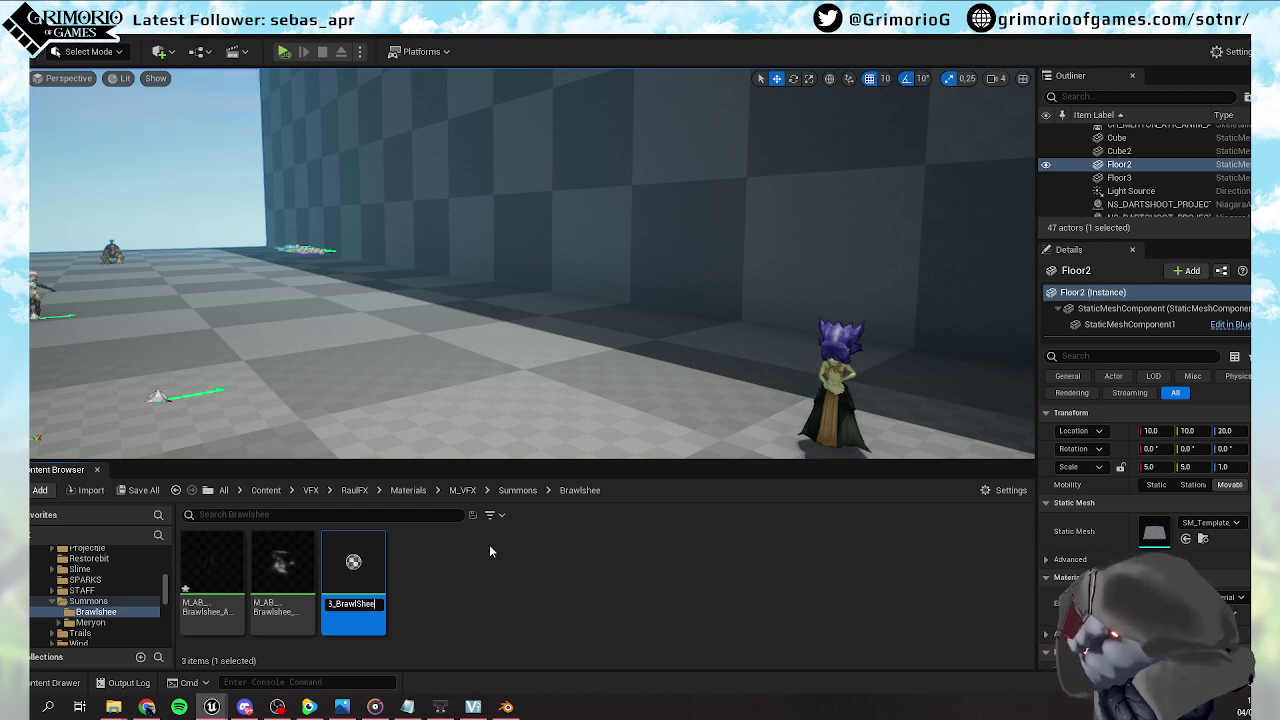
text(_Aura_02)
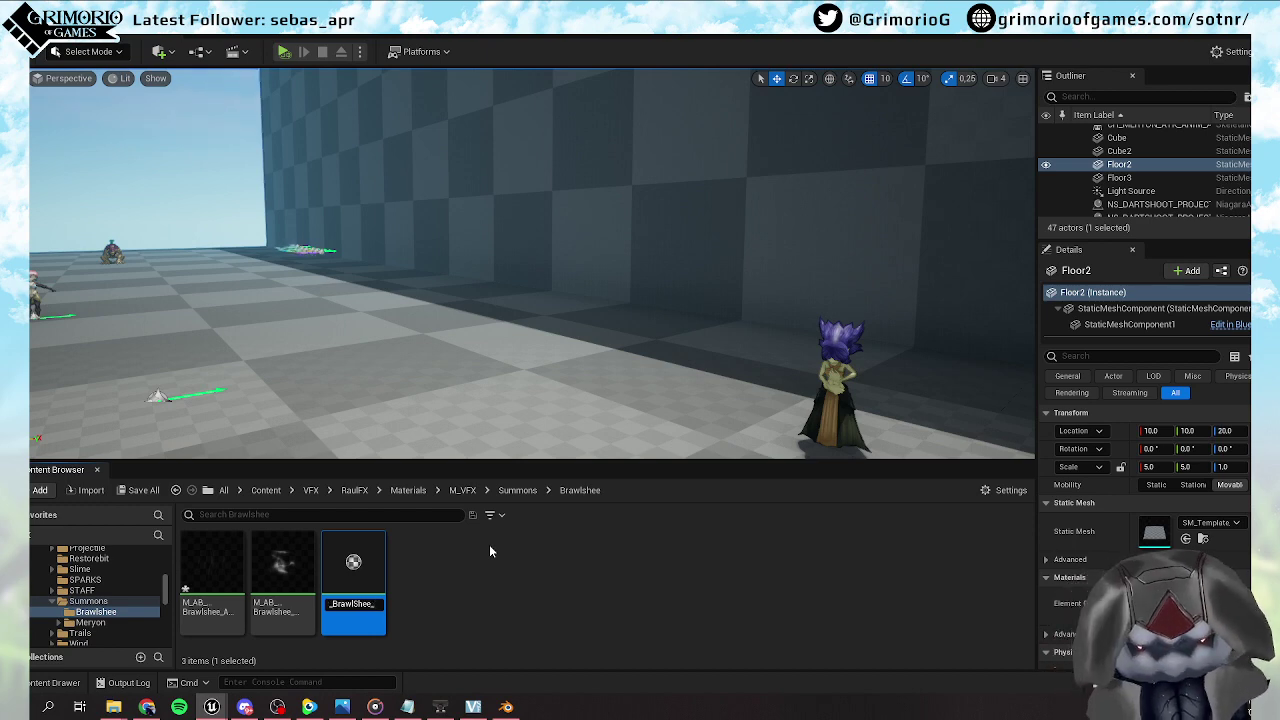
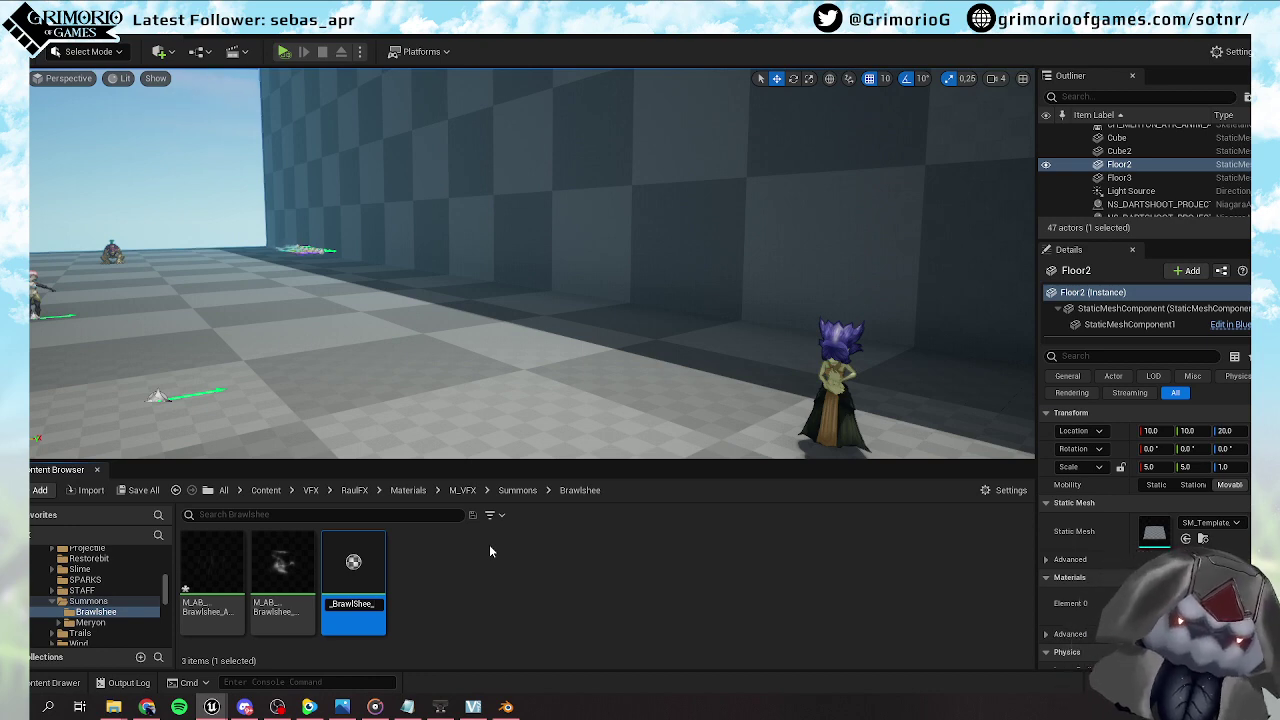
text(Au)
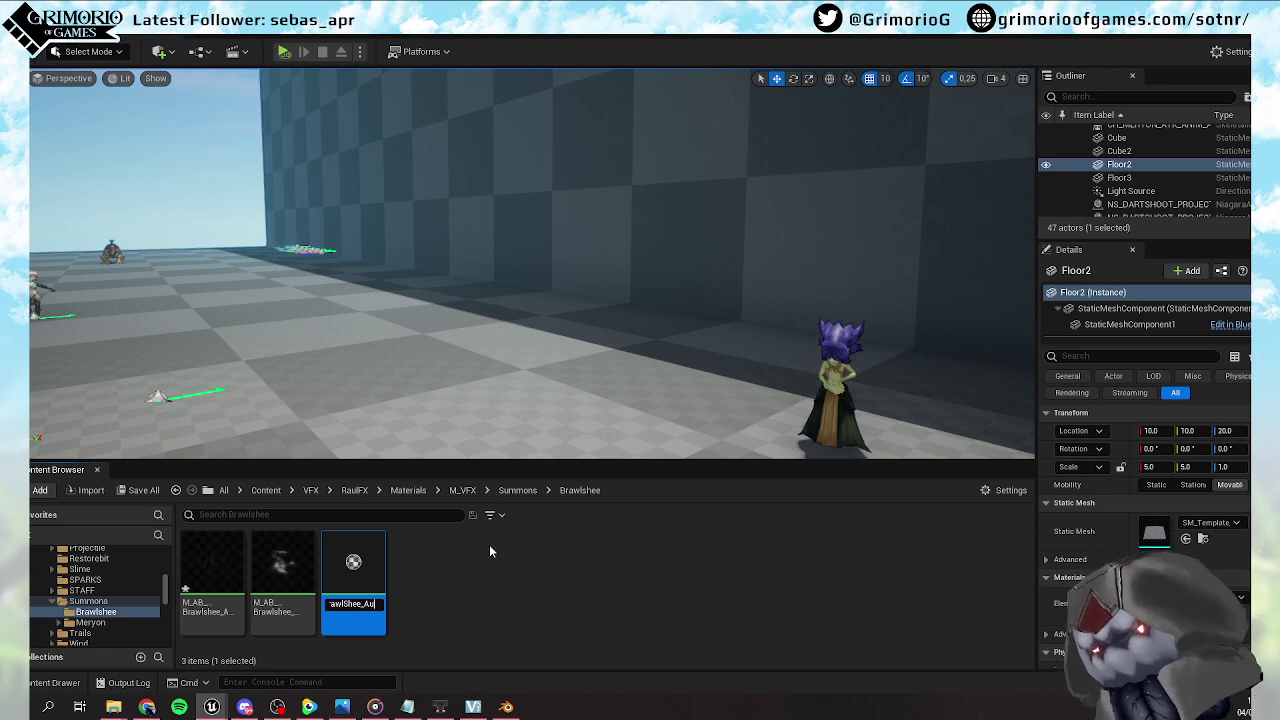
text(ra_02)
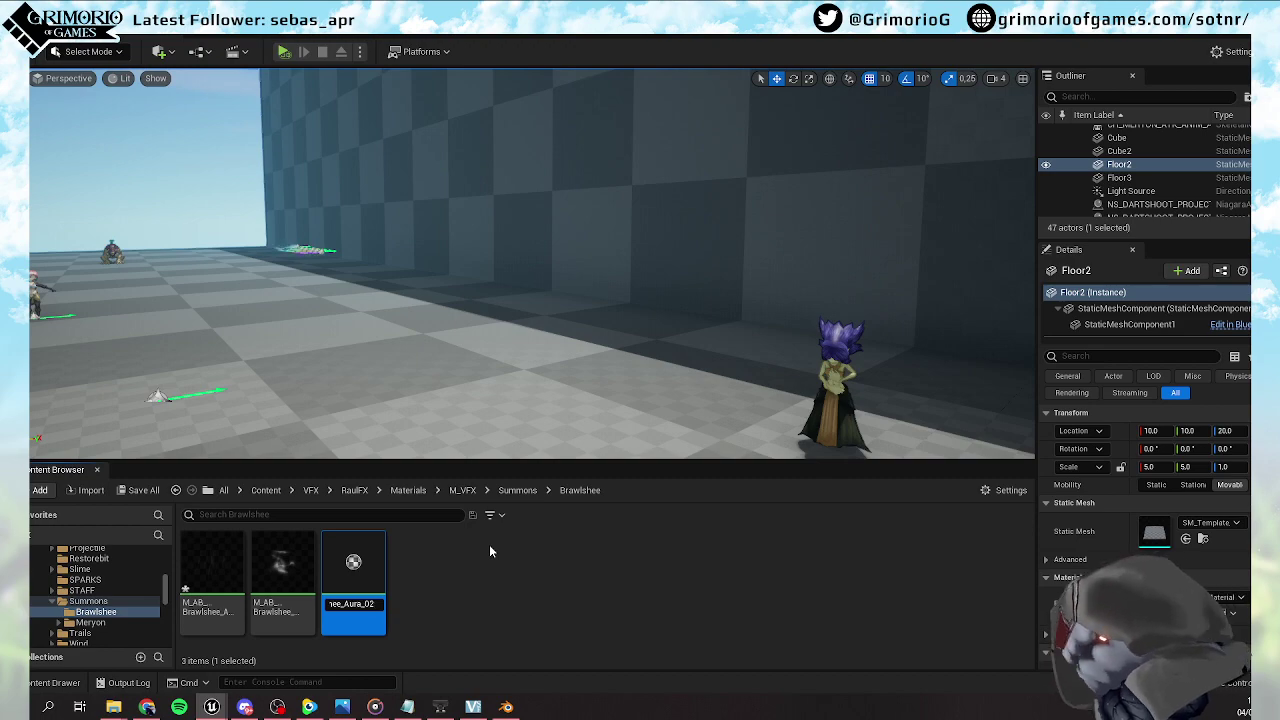
key(Return)
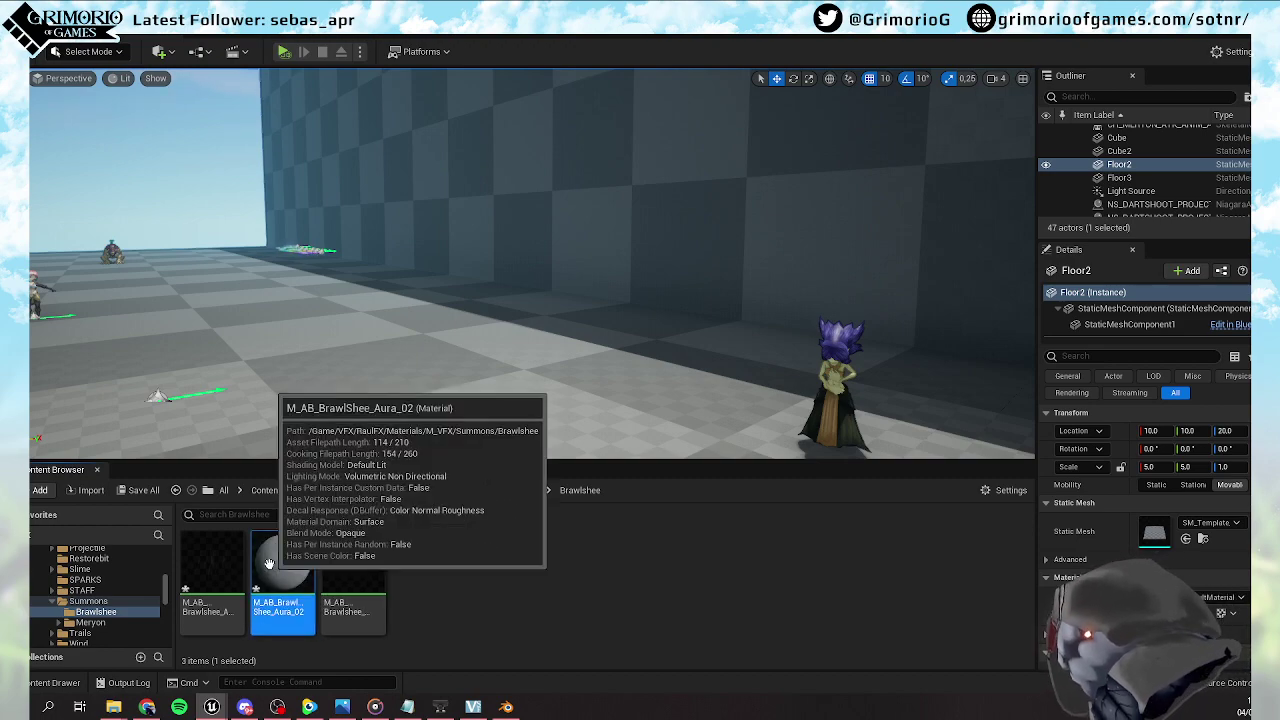
Open M_AB_BrawlShee_Aura_02 and set it to Translucent blend mode, Unlit shading model and two-sided
double_click(303, 575)
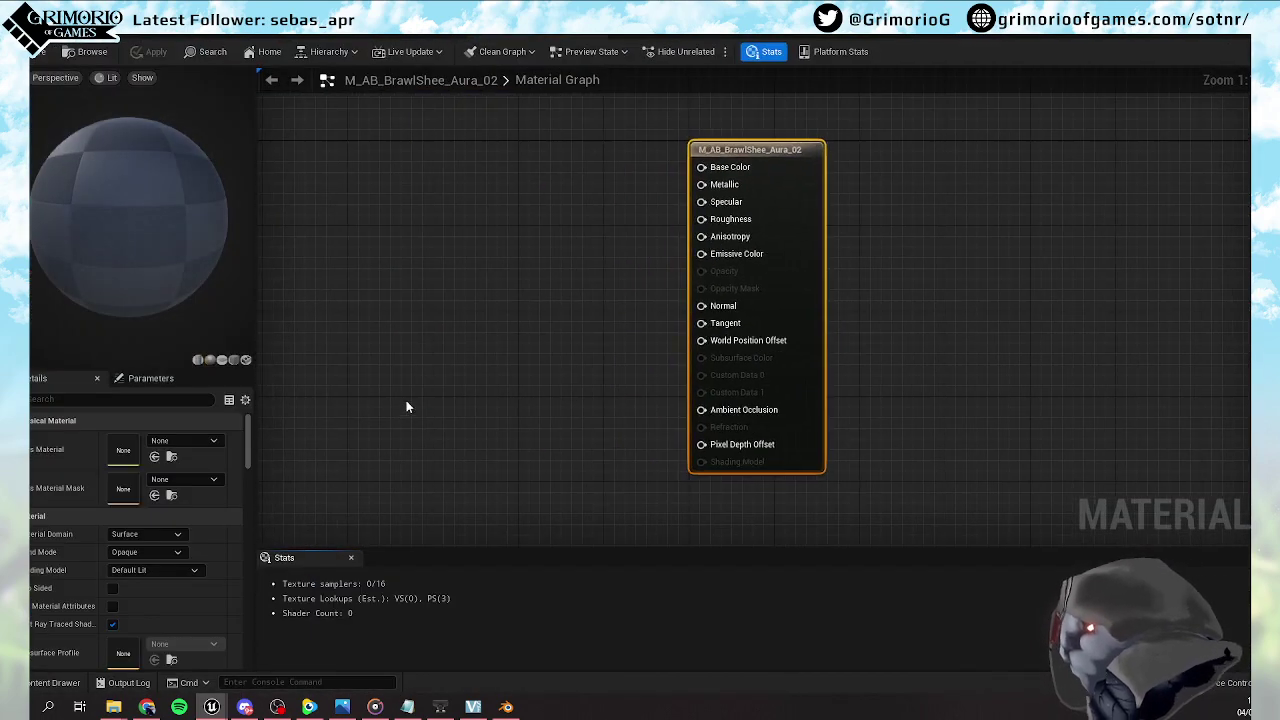
click(172, 553)
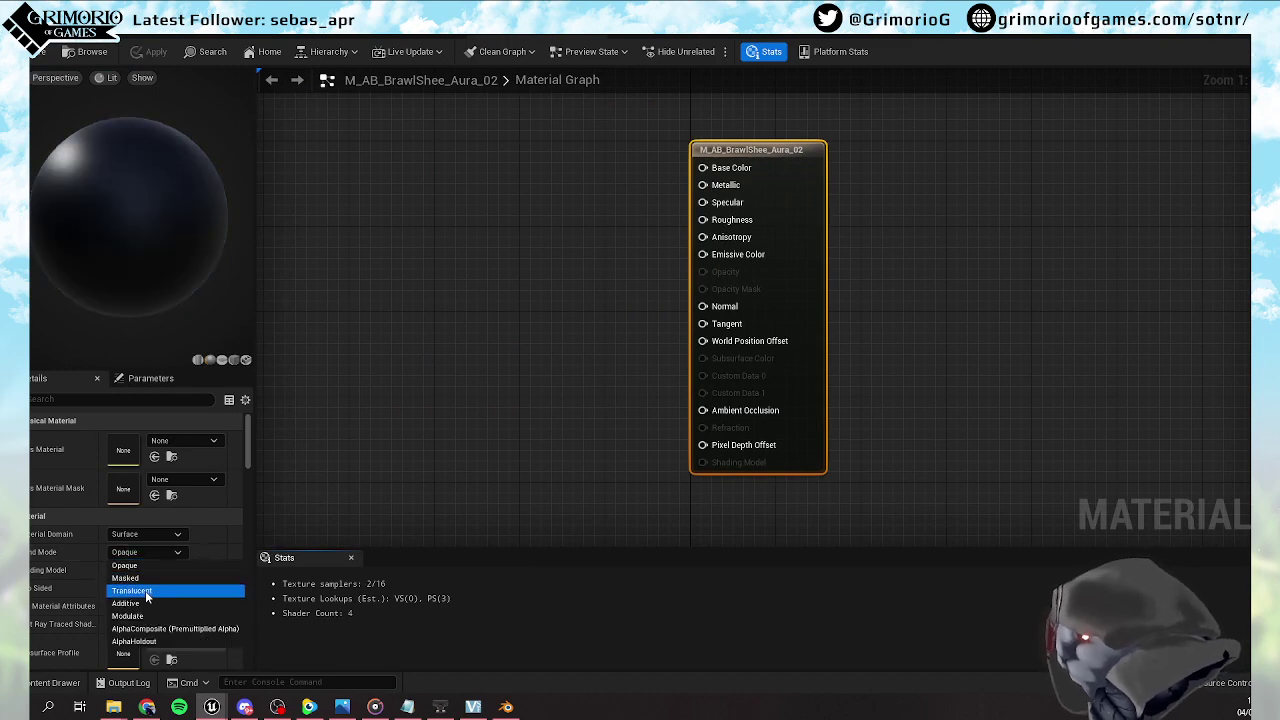
click(145, 593)
click(137, 570)
click(130, 404)
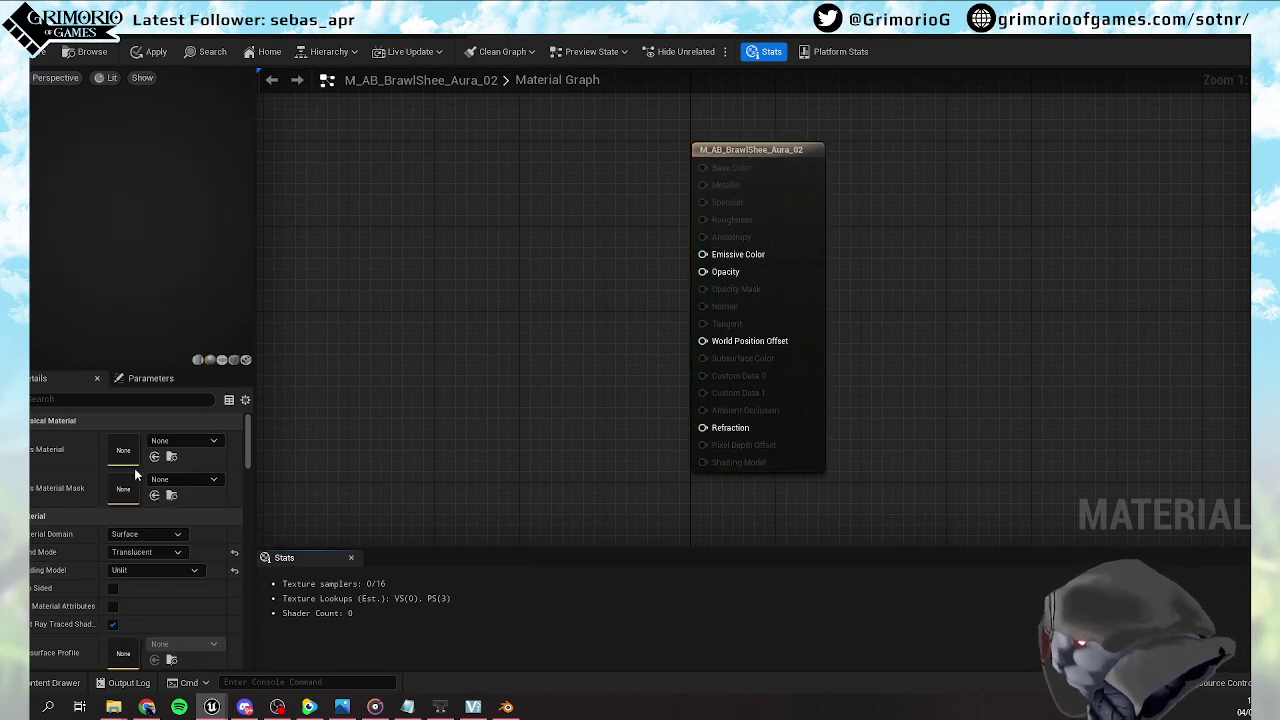
click(112, 588)
Use the inverted cone mesh from the RaulFX/Mesh folder as the material's preview mesh and frame it in the preview
click(246, 360)
click(769, 389)
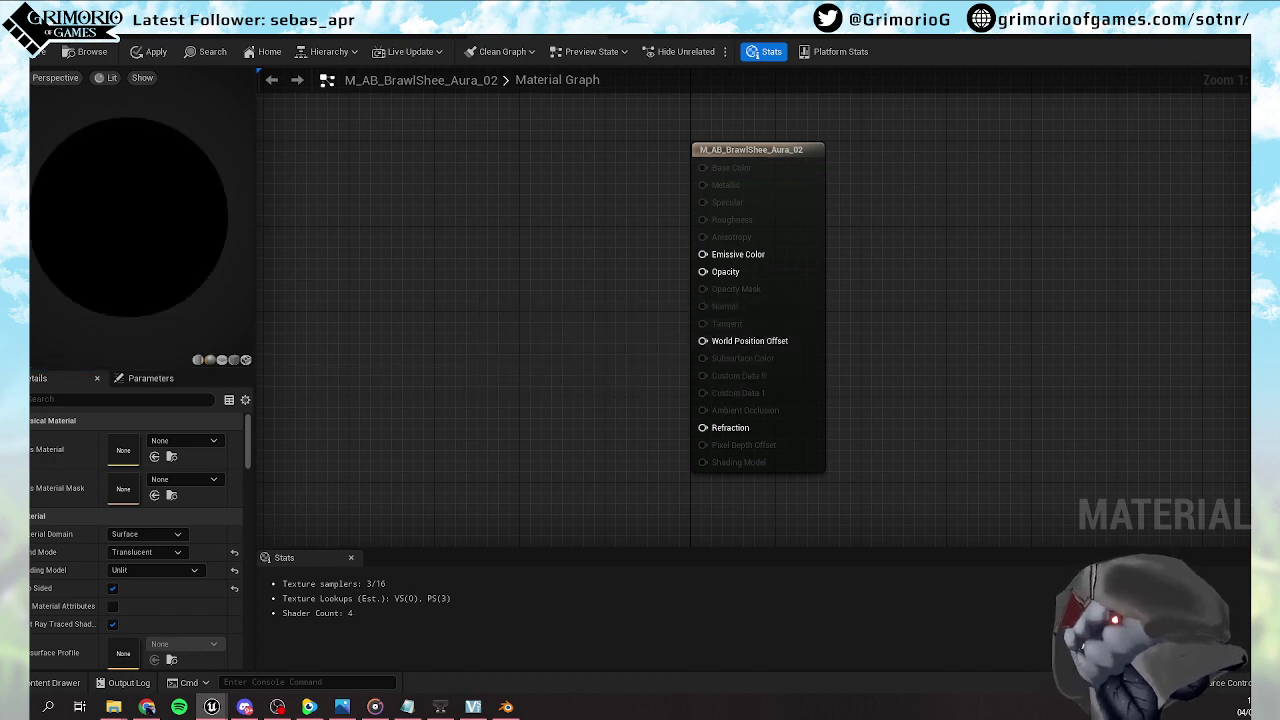
scroll(95, 612, down, 2)
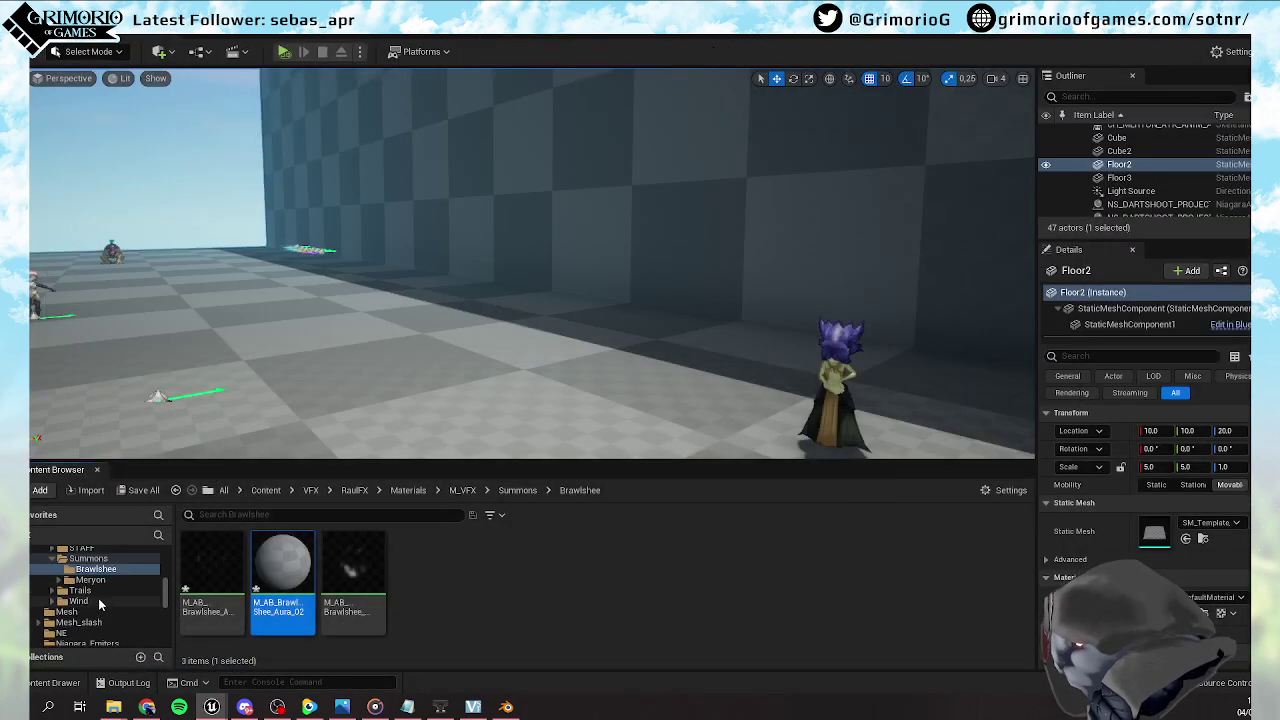
scroll(98, 598, up, 2)
click(94, 569)
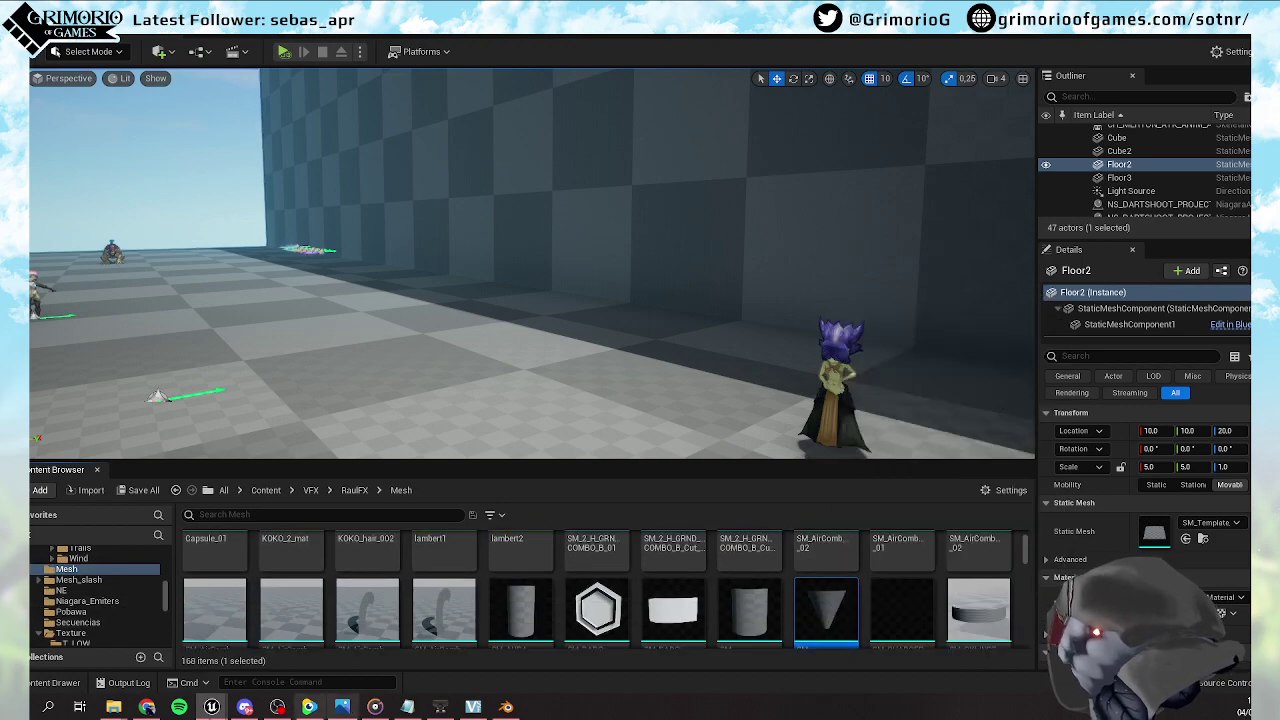
mouse_move(211, 707)
click(290, 640)
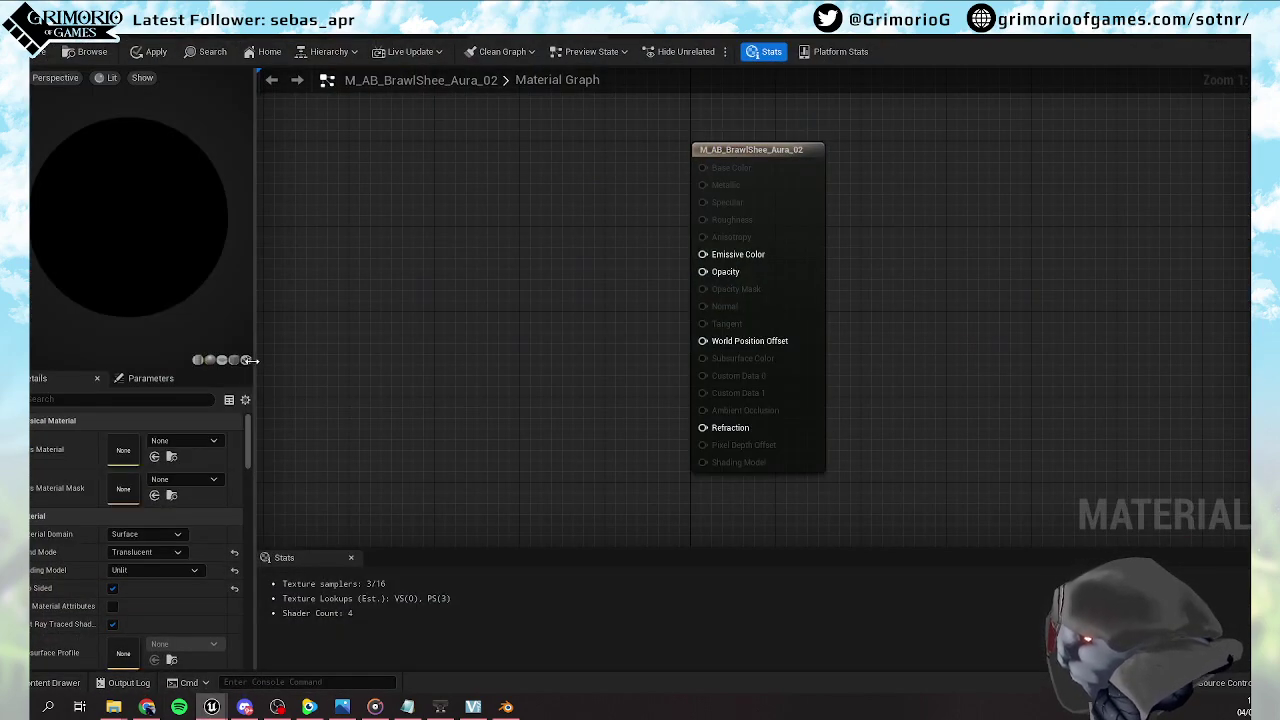
scroll(103, 171, up, 5)
middle_drag(106, 162, 106, 262)
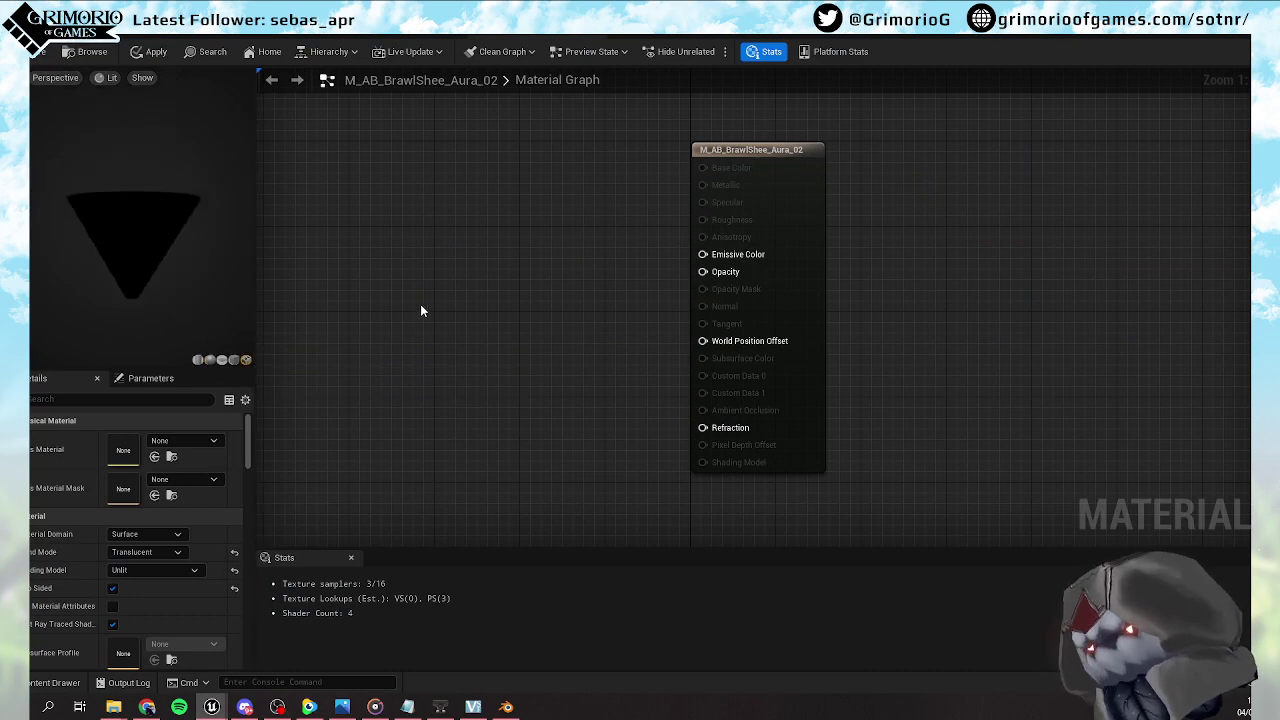
Add a Texture Sample node to the material graph and browse the noise textures for it
click(421, 305)
click(192, 548)
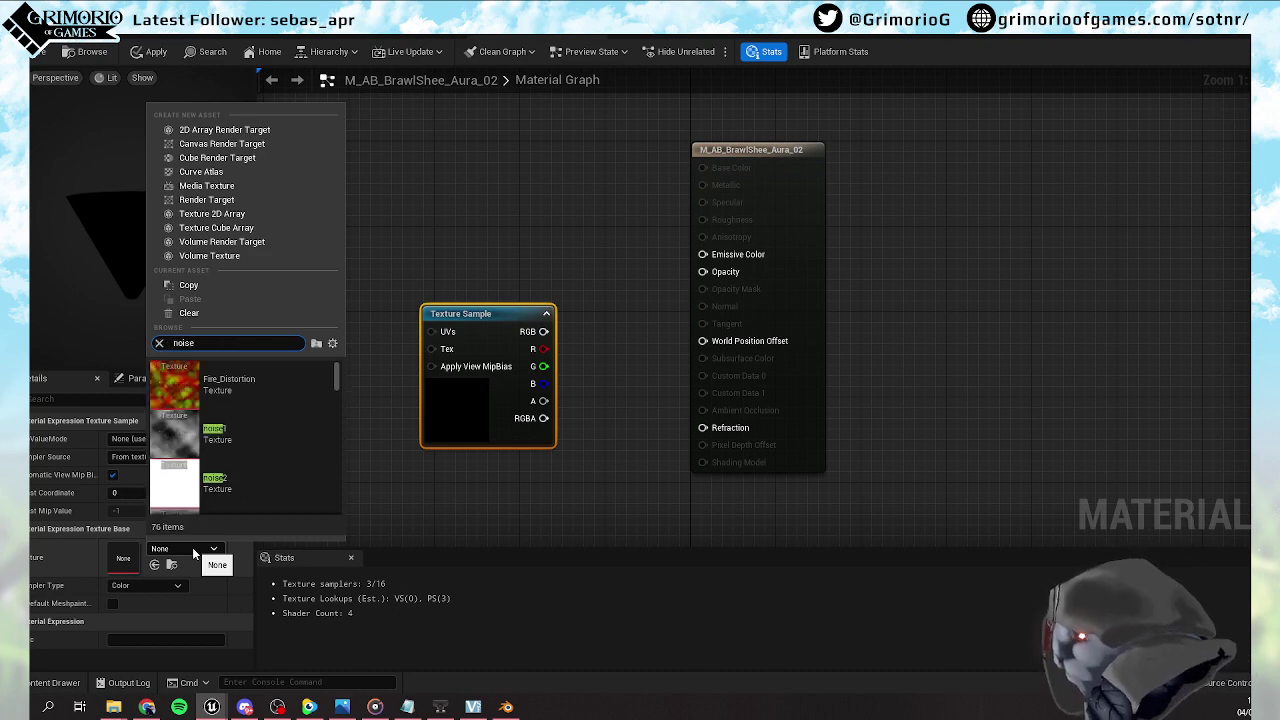
key(BackSpace)
key(BackSpace)
key(BackSpace)
text(bra)
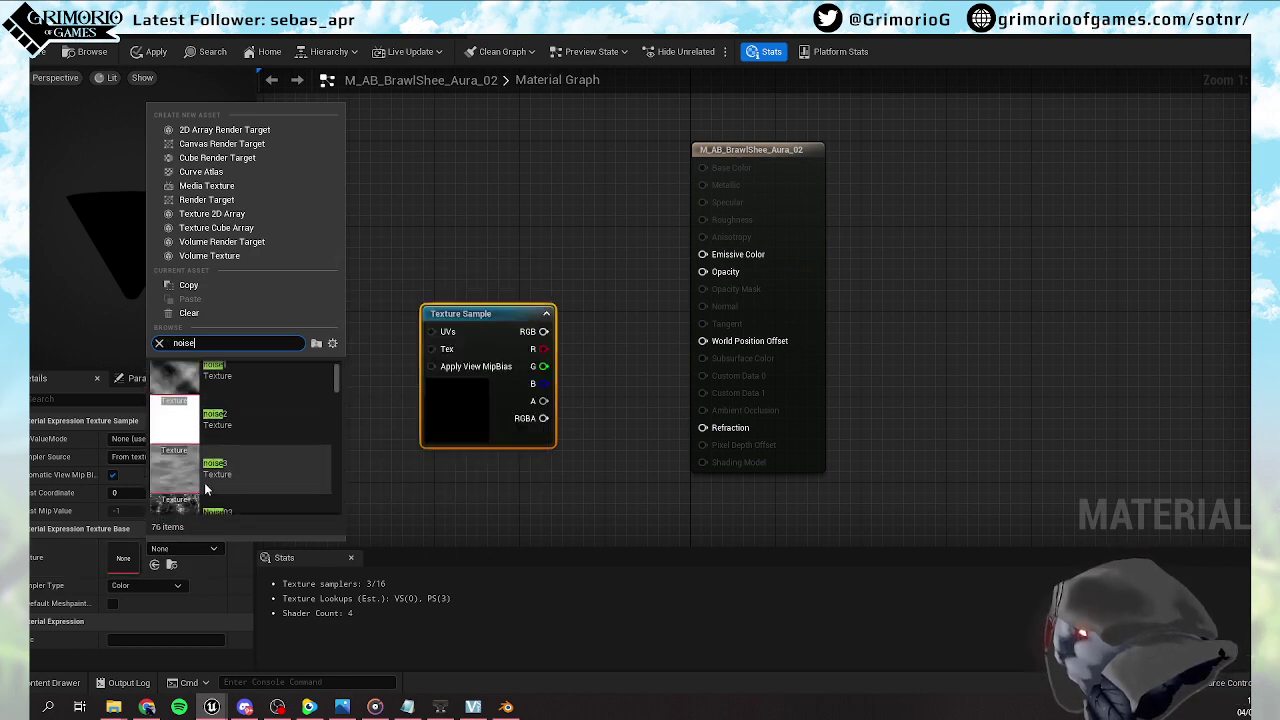
scroll(215, 486, down, 10)
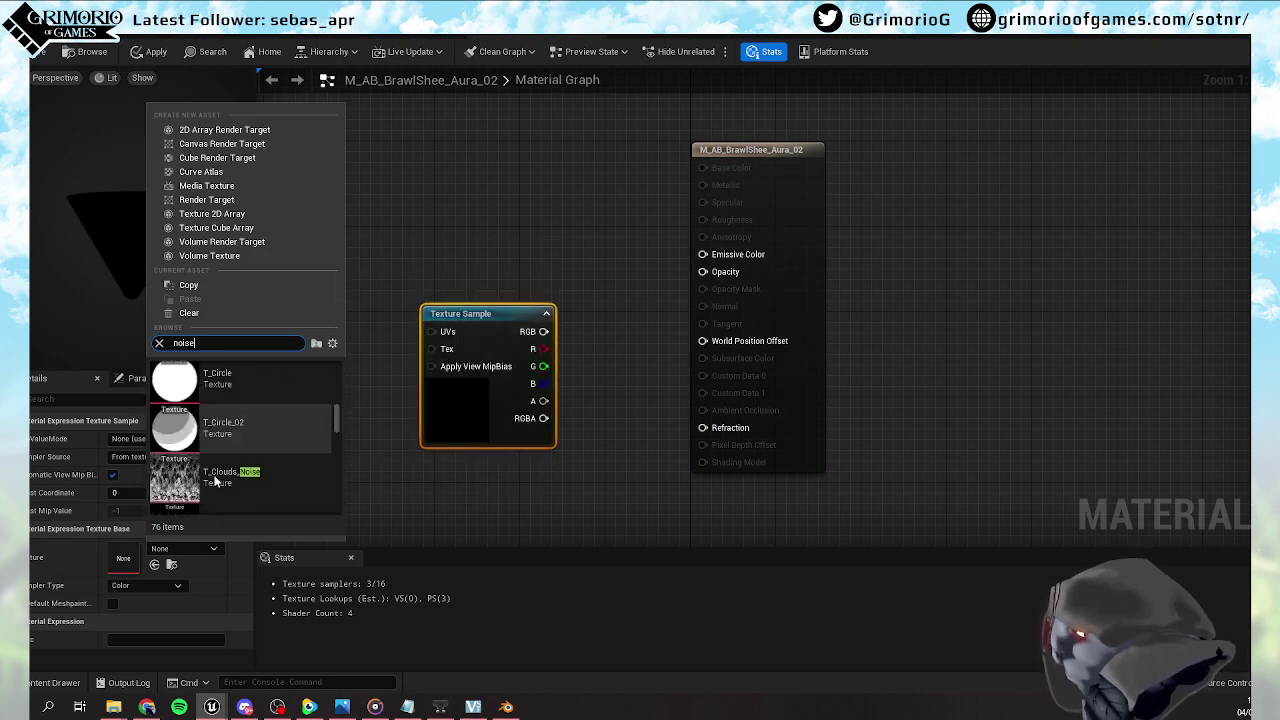
scroll(215, 475, down, 8)
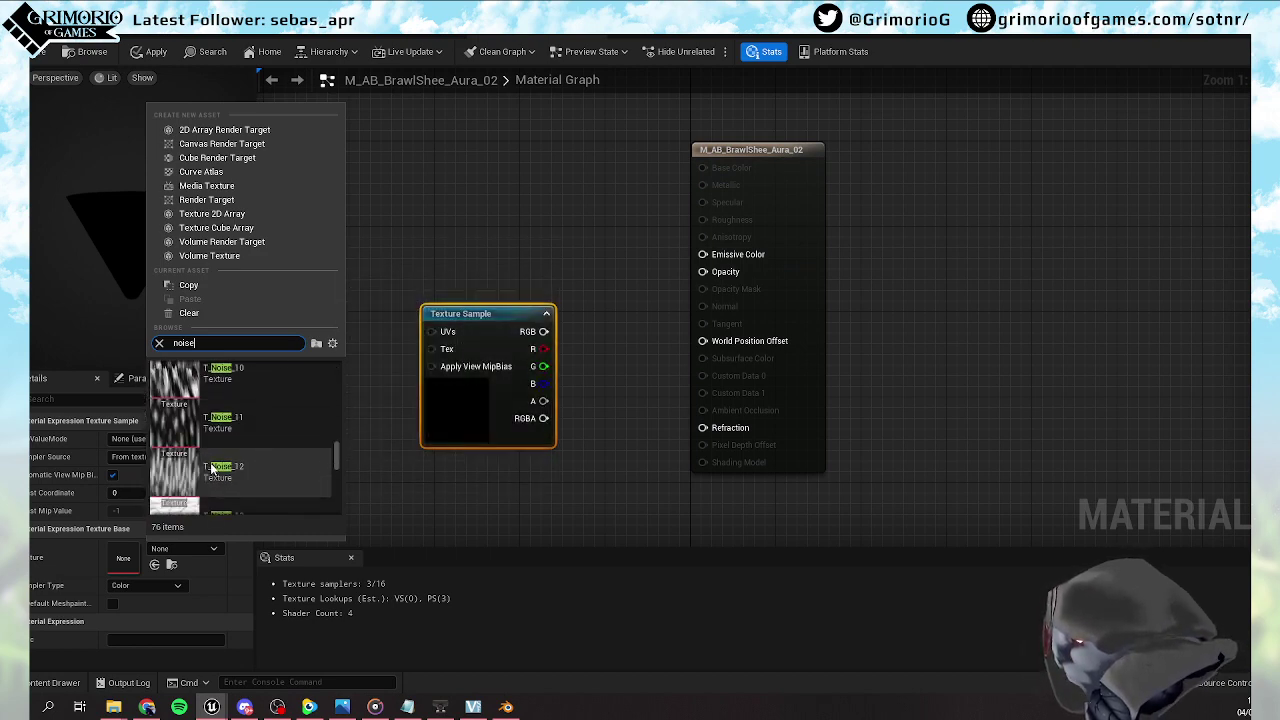
scroll(216, 456, down, 10)
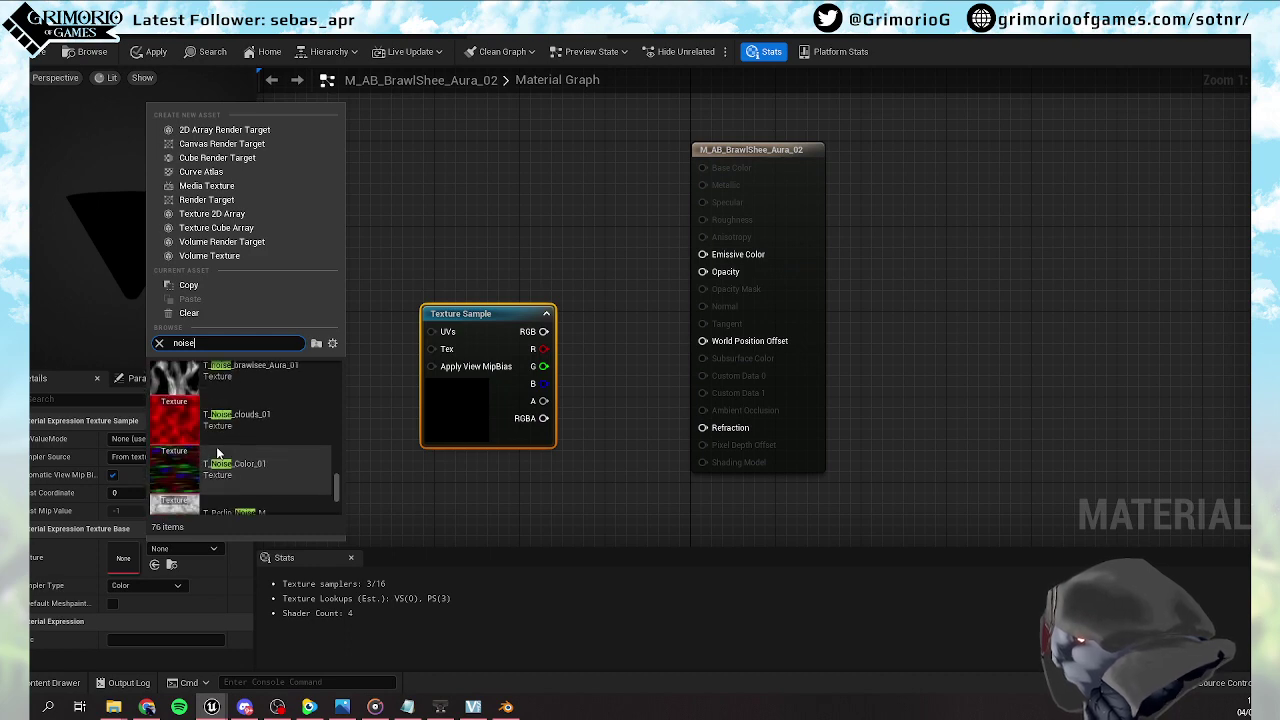
scroll(217, 452, up, 10)
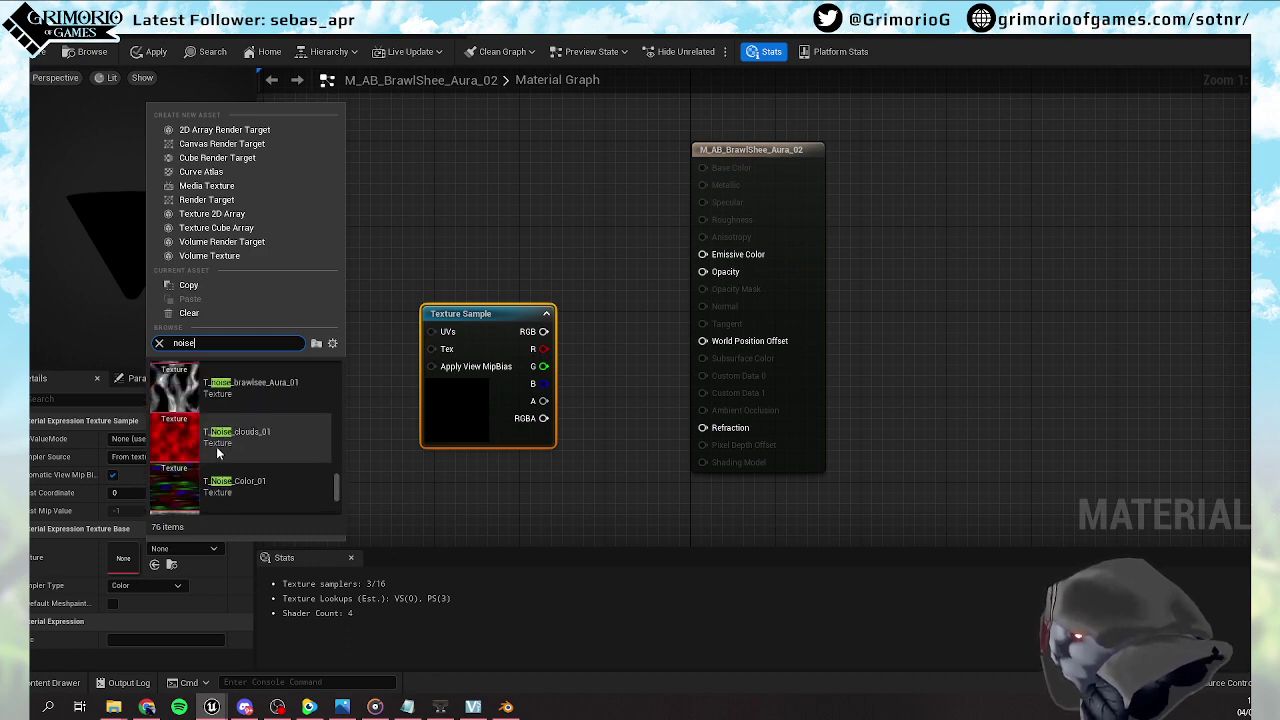
scroll(217, 453, up, 2)
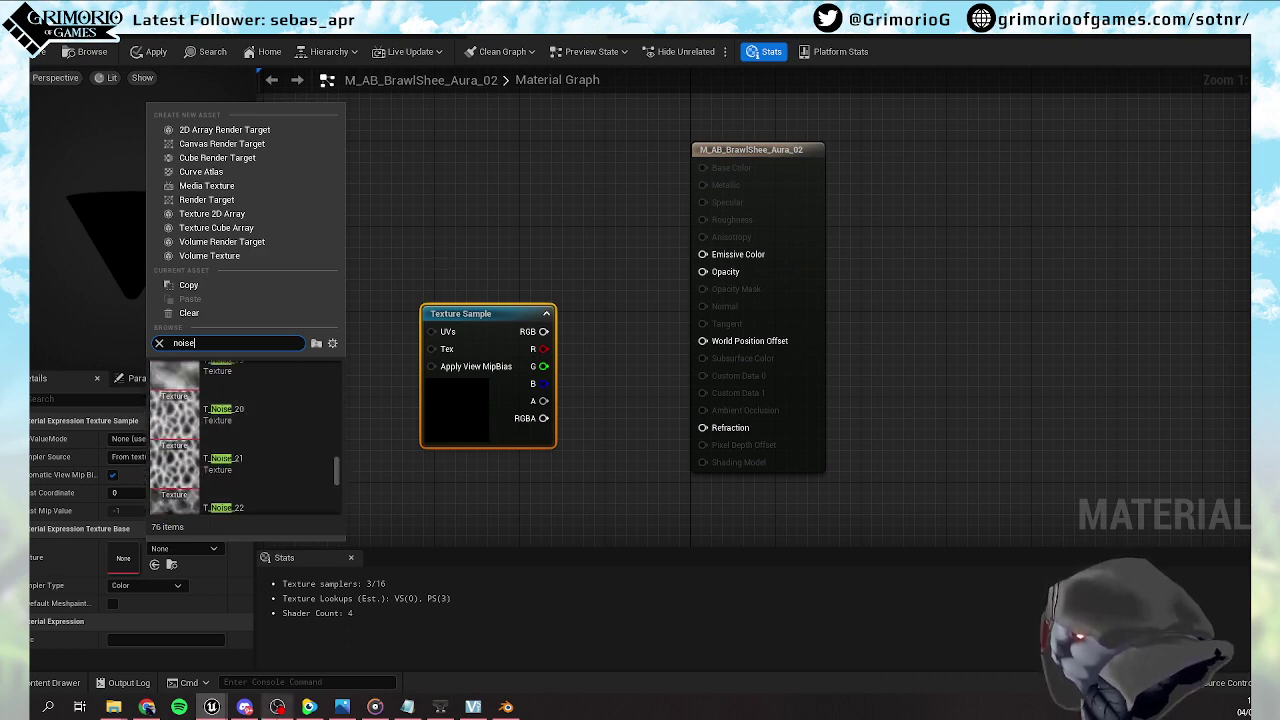
Assign the T_Sonar_01 texture from the T_VFX/Sparks folder to the Texture Sample node and move the node up and away from the material output
click(1170, 50)
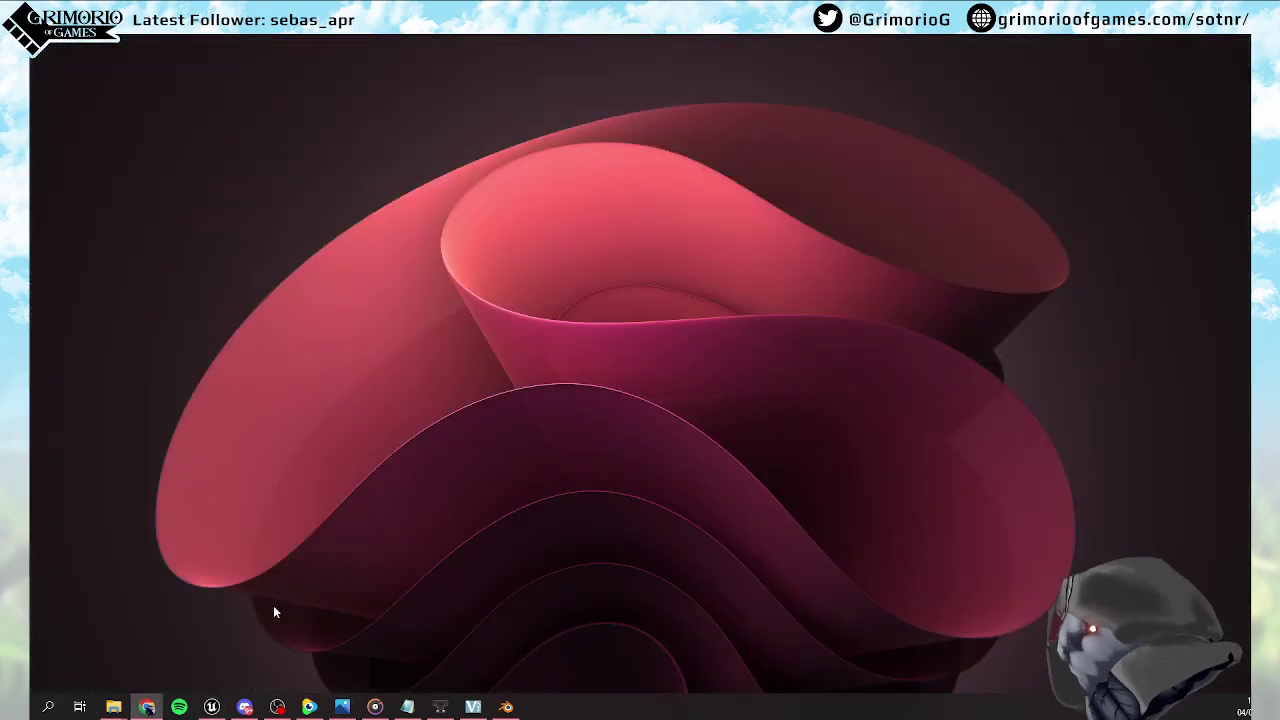
click(210, 707)
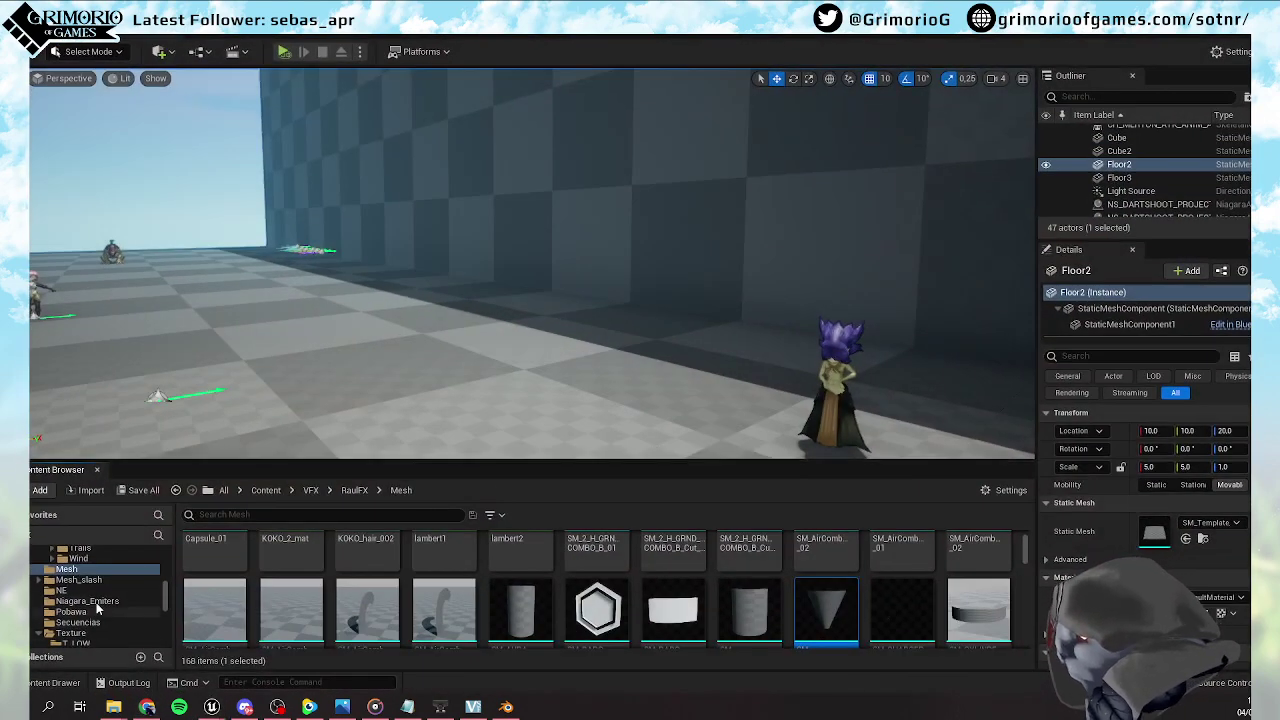
scroll(97, 609, up, 2)
scroll(97, 609, down, 3)
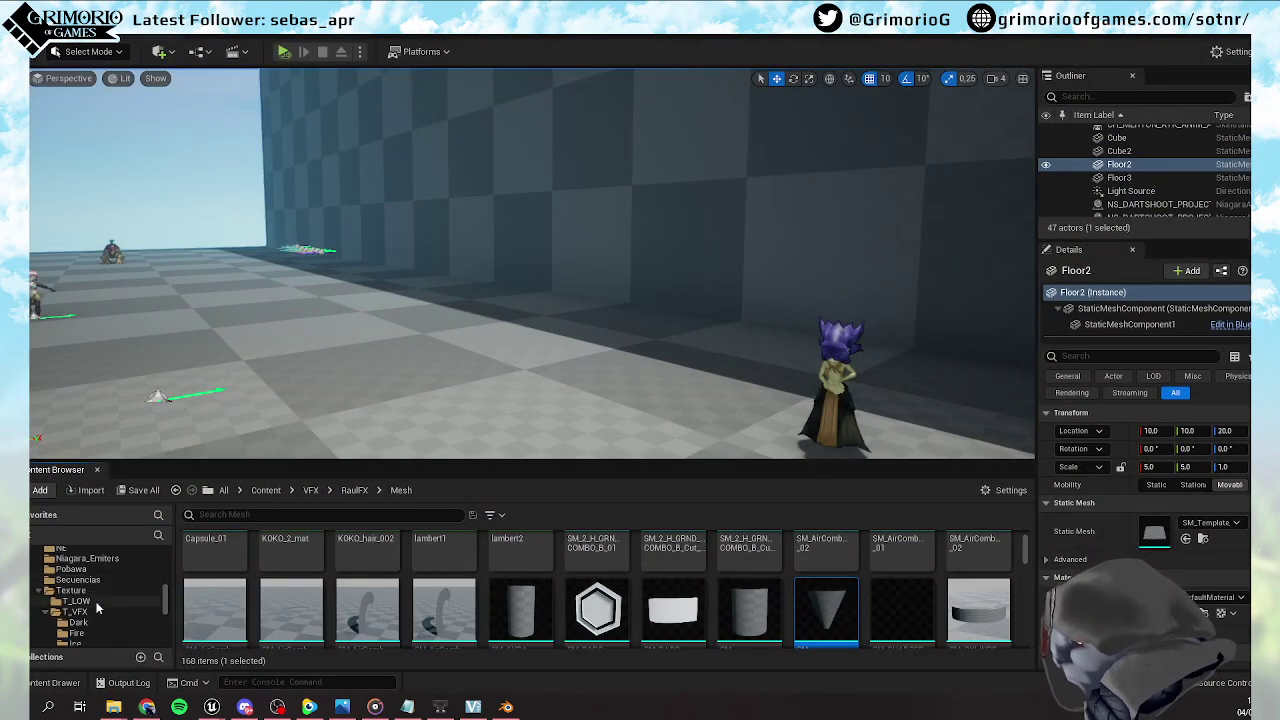
click(82, 591)
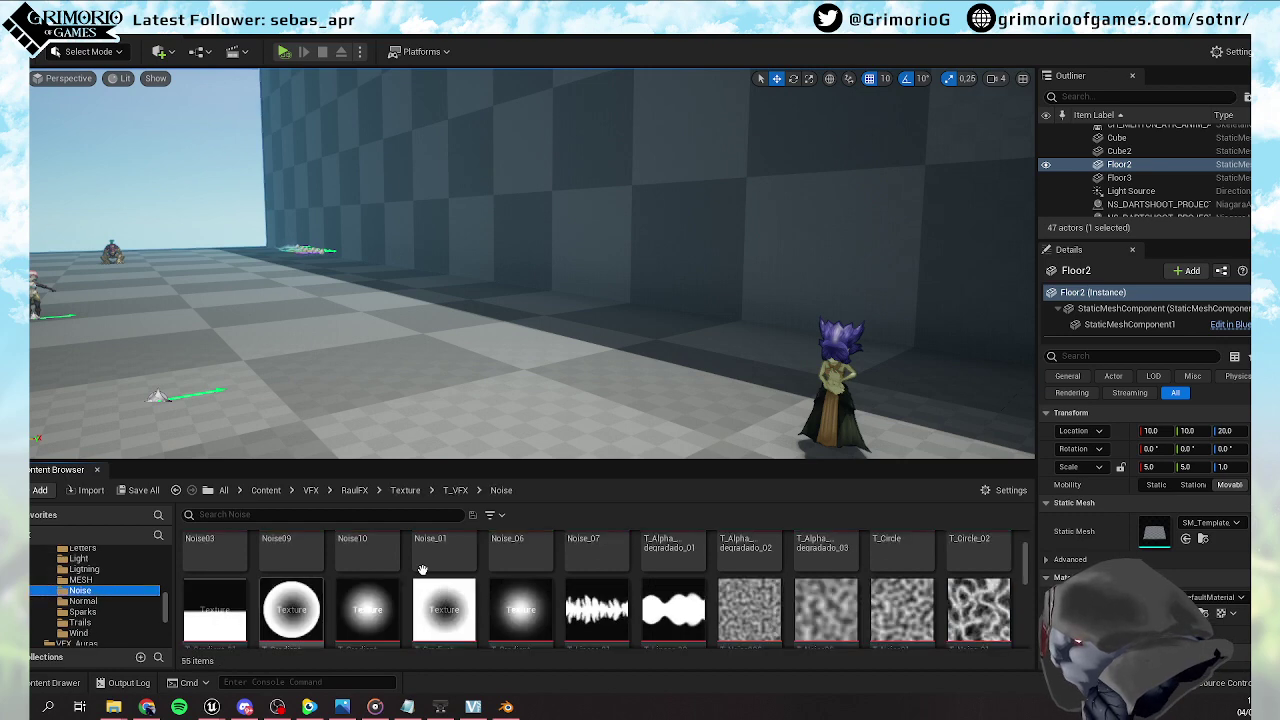
scroll(665, 579, up, 3)
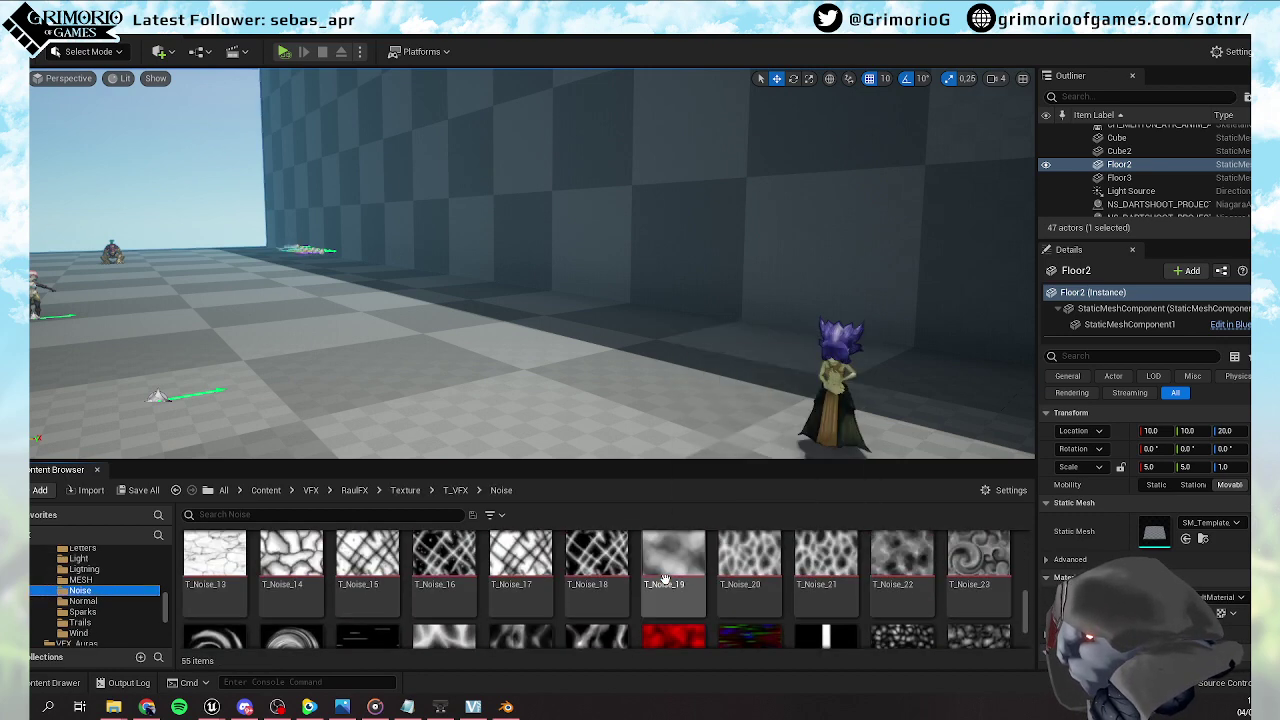
click(138, 613)
scroll(600, 572, down, 1)
scroll(750, 585, down, 5)
click(880, 598)
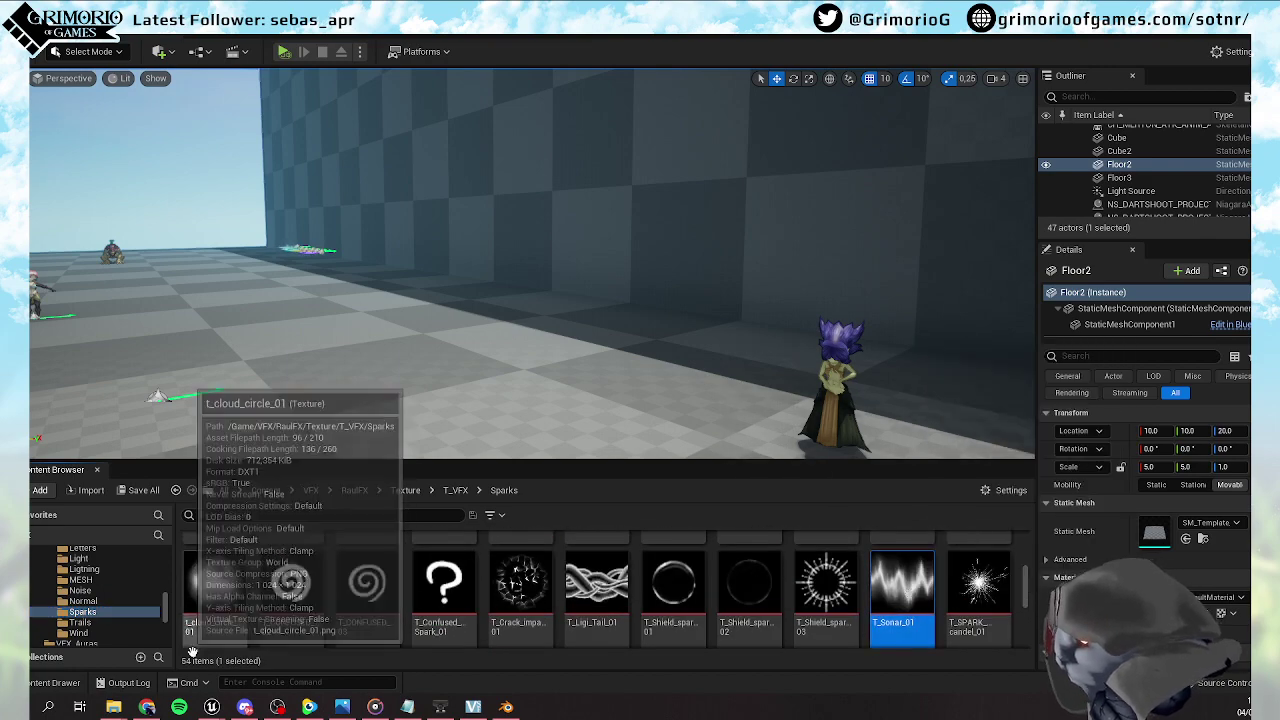
mouse_move(211, 707)
click(292, 660)
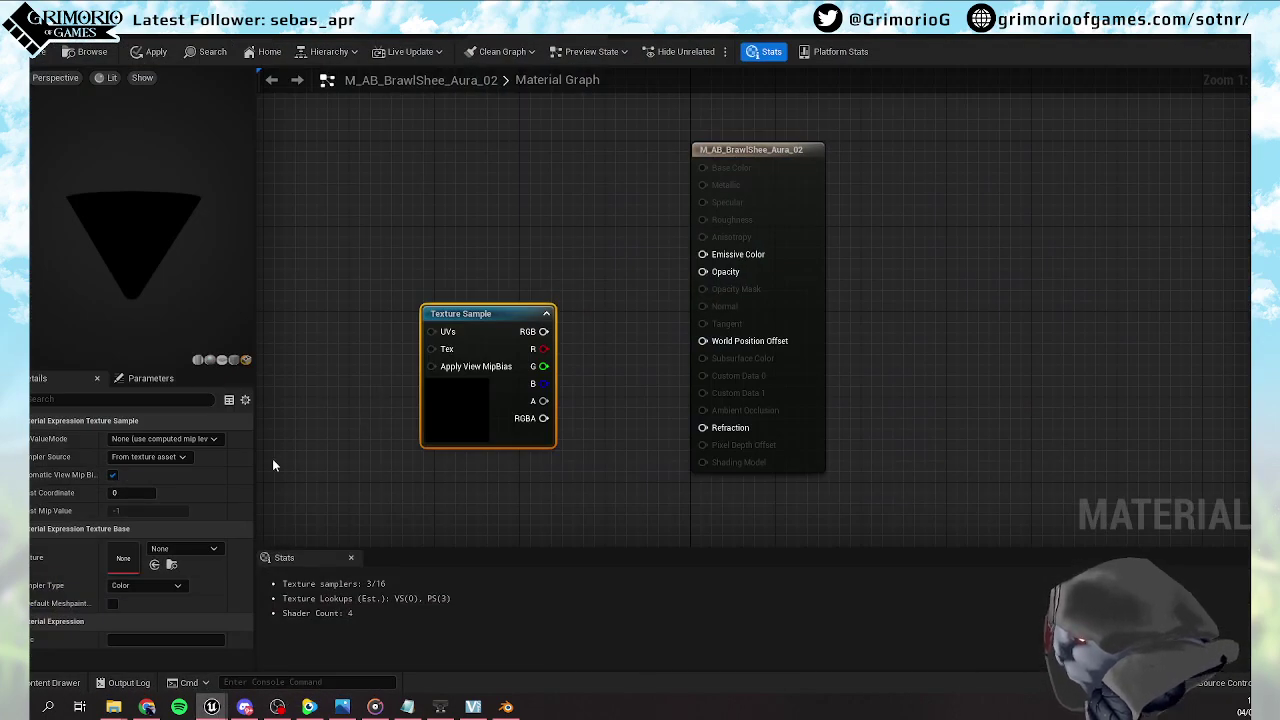
click(155, 564)
drag(512, 318, 472, 283)
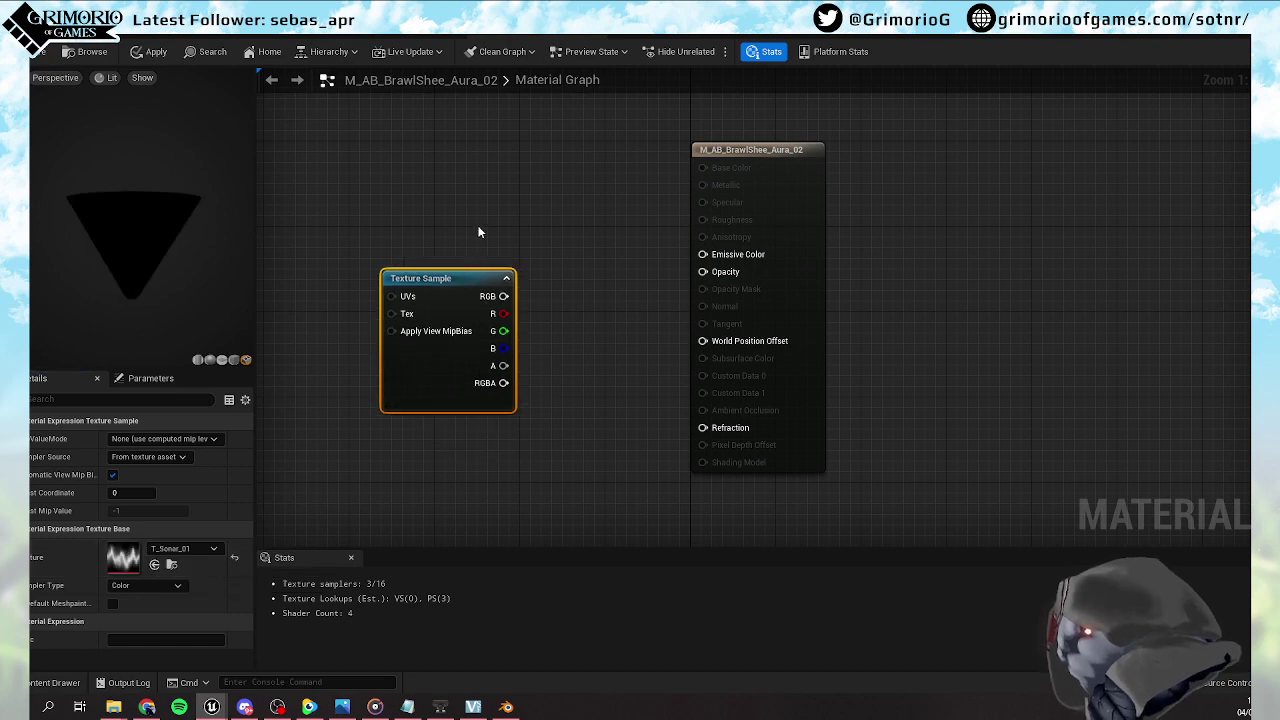
Start previewing the Texture Sample node and rotate the preview to inspect the texture on the cone mesh
right_drag(472, 242, 564, 246)
right_click(553, 288)
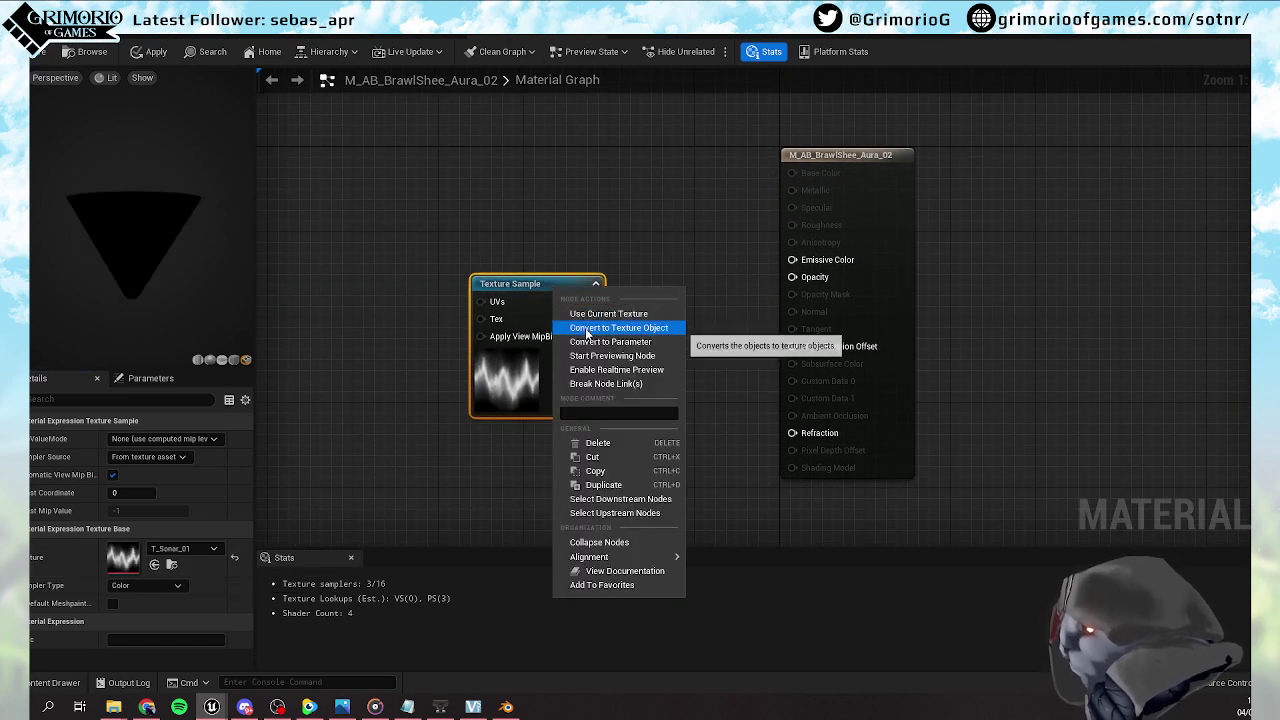
click(612, 356)
drag(113, 272, 88, 263)
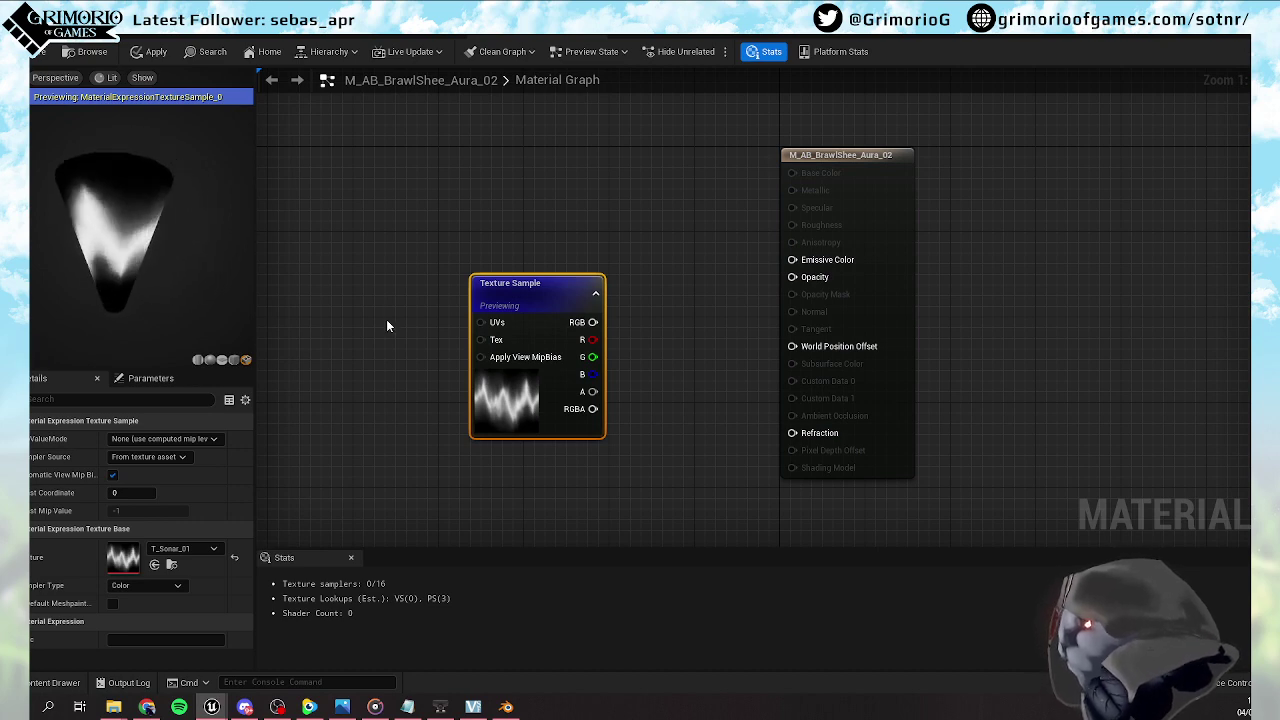
Add a Panner node and a TextureCoordinate node ahead of the T_Sonar_01 Texture Sample
right_drag(388, 323, 578, 288)
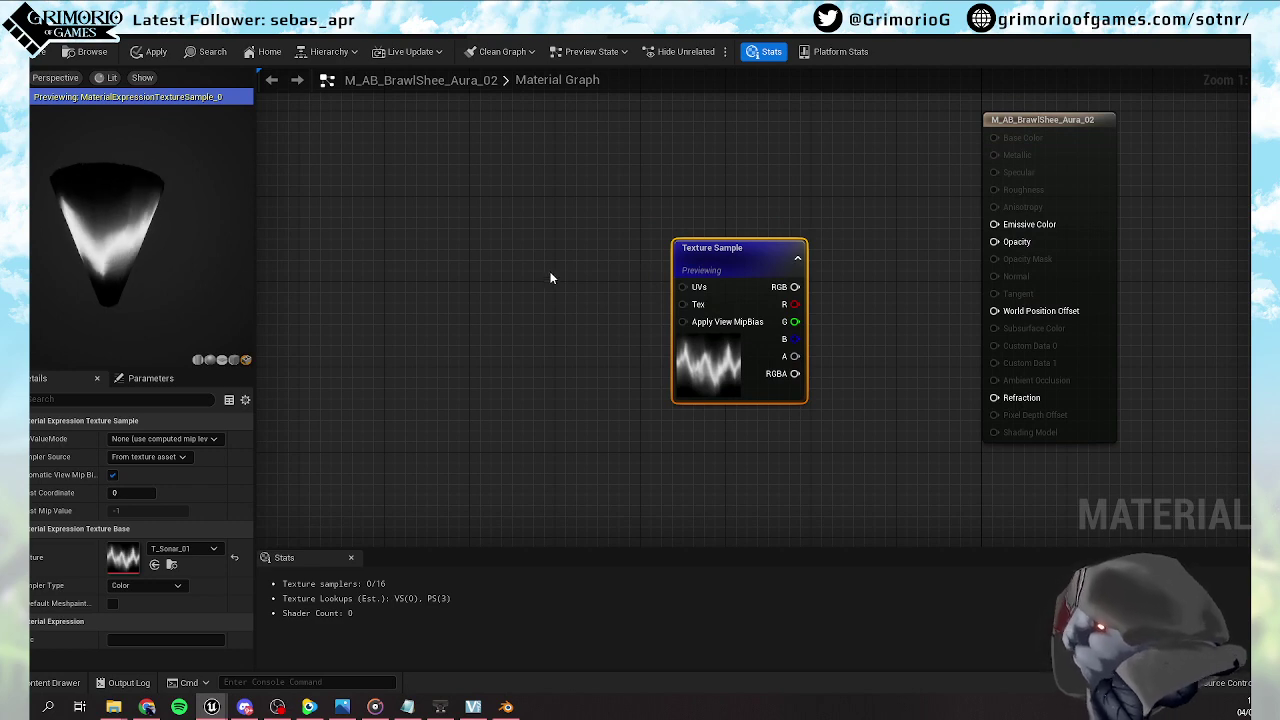
click(580, 288)
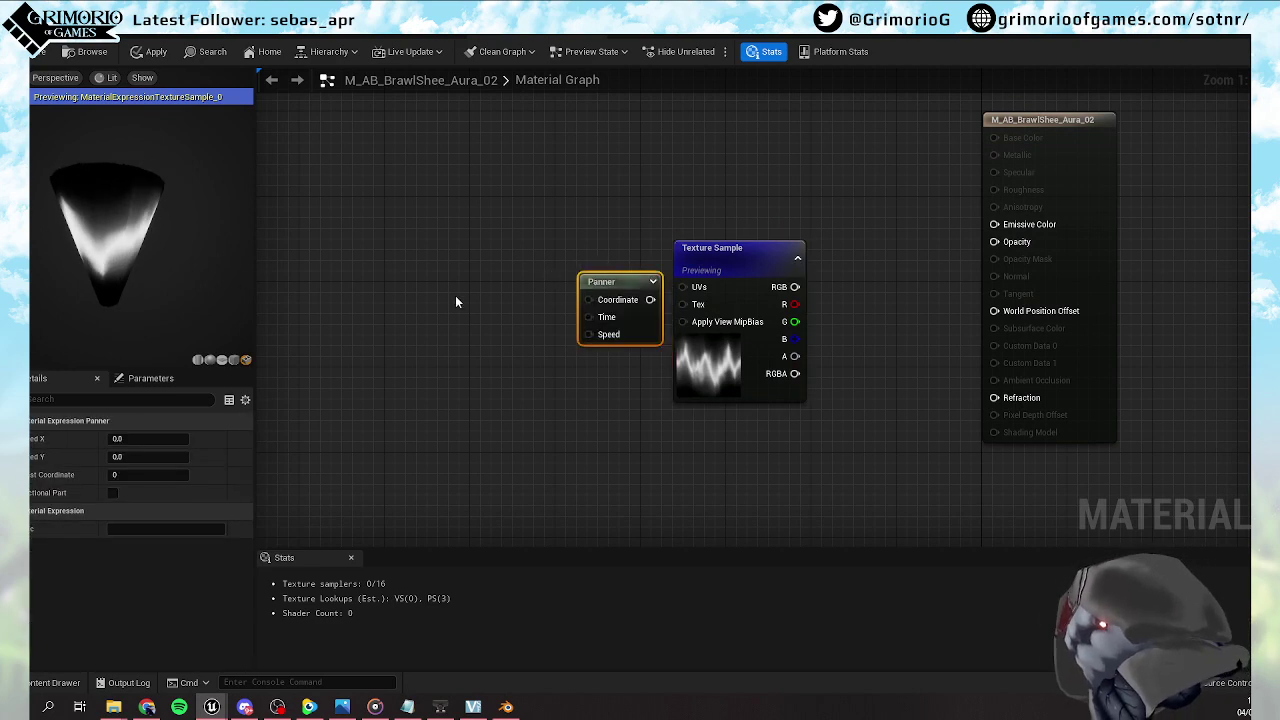
right_click(452, 298)
text(texture)
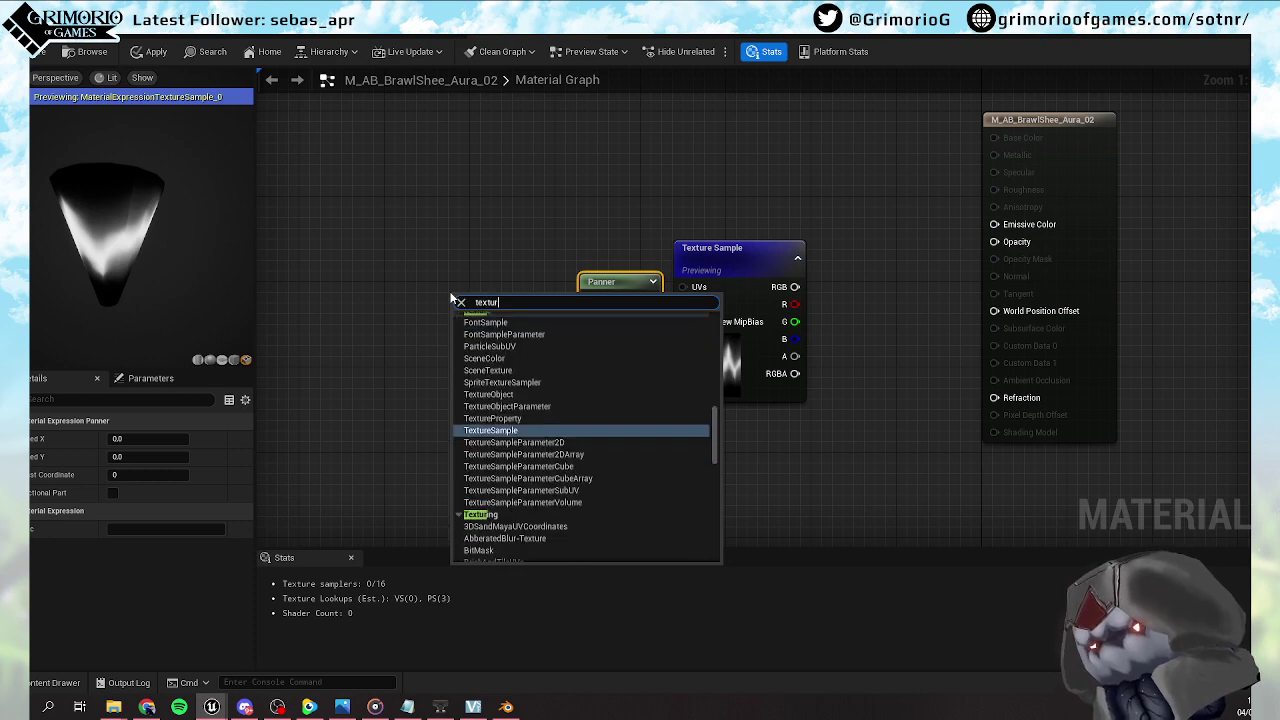
click(440, 277)
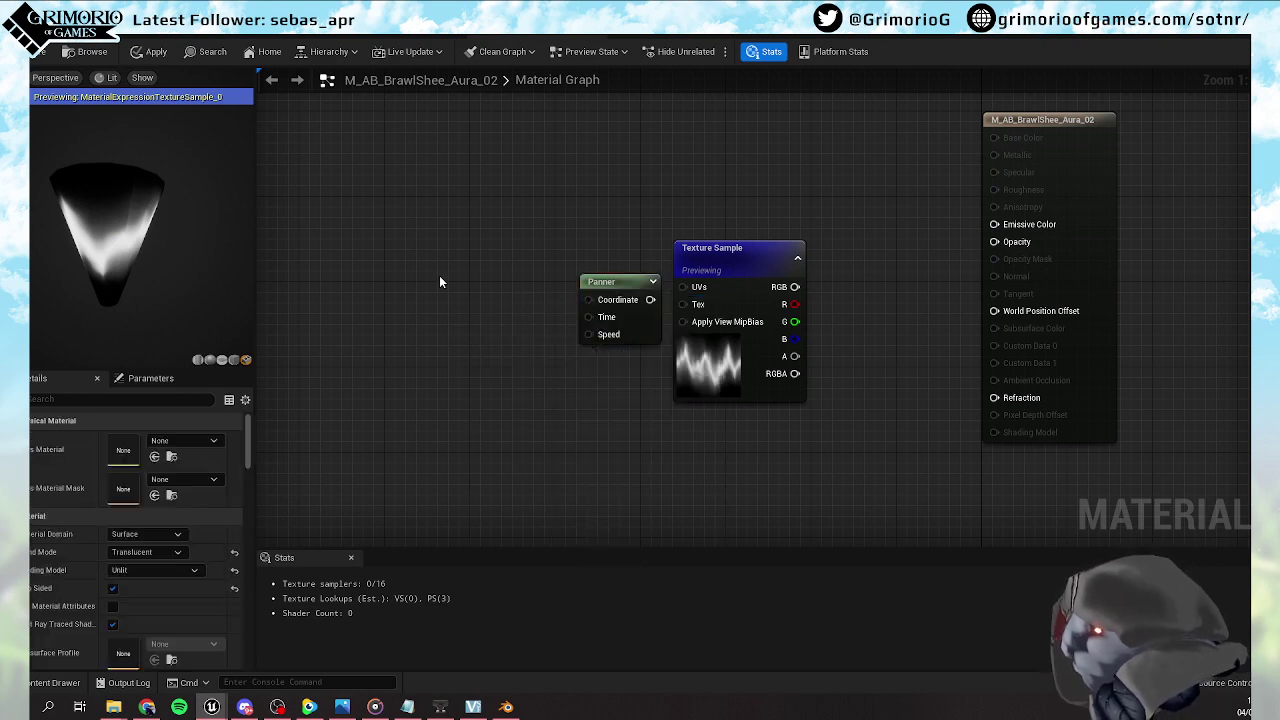
right_click(440, 277)
text(ter)
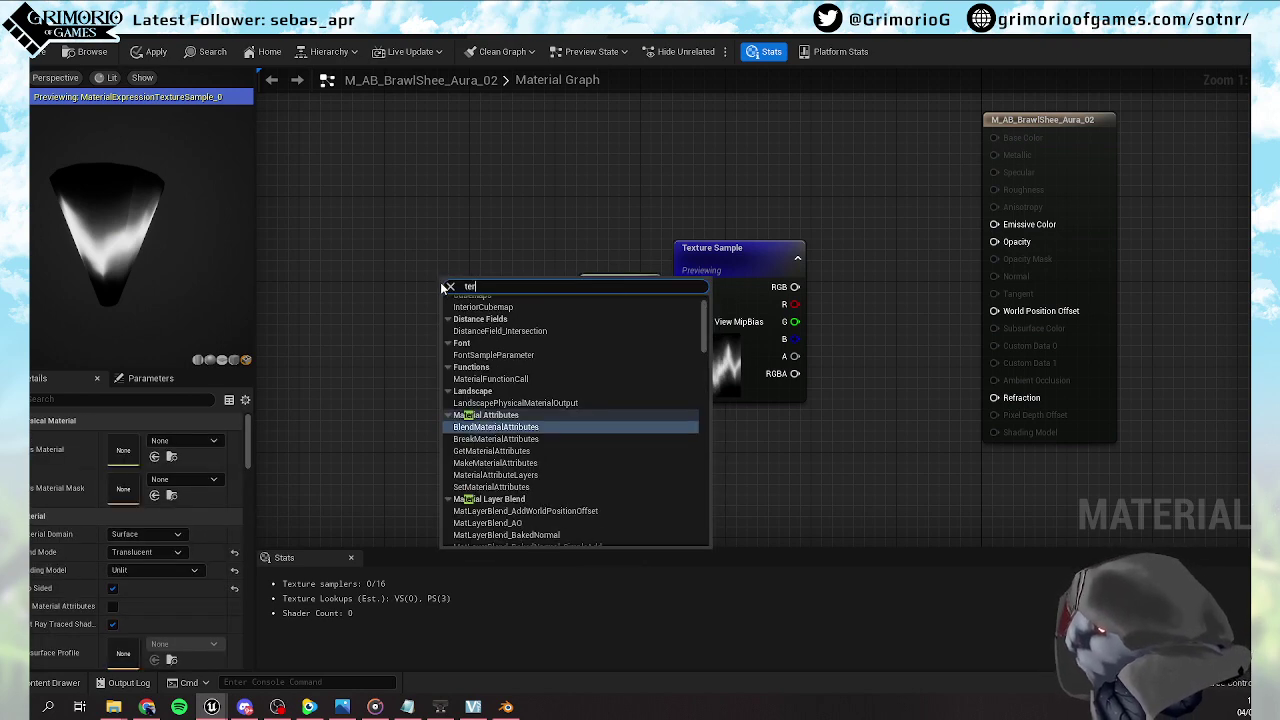
key(BackSpace)
text(x)
click(466, 375)
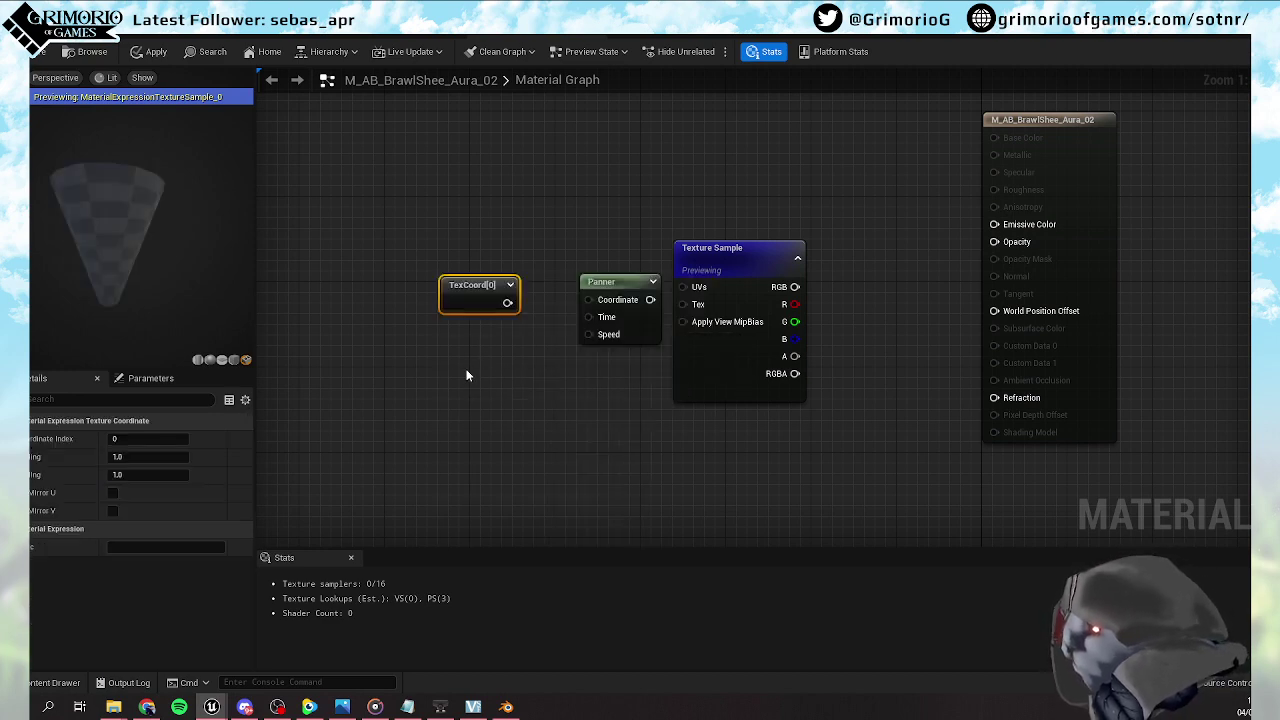
Connect the TexCoord through the Panner's Coordinate input to the Texture Sample's UVs and straighten the connections
drag(603, 281, 578, 290)
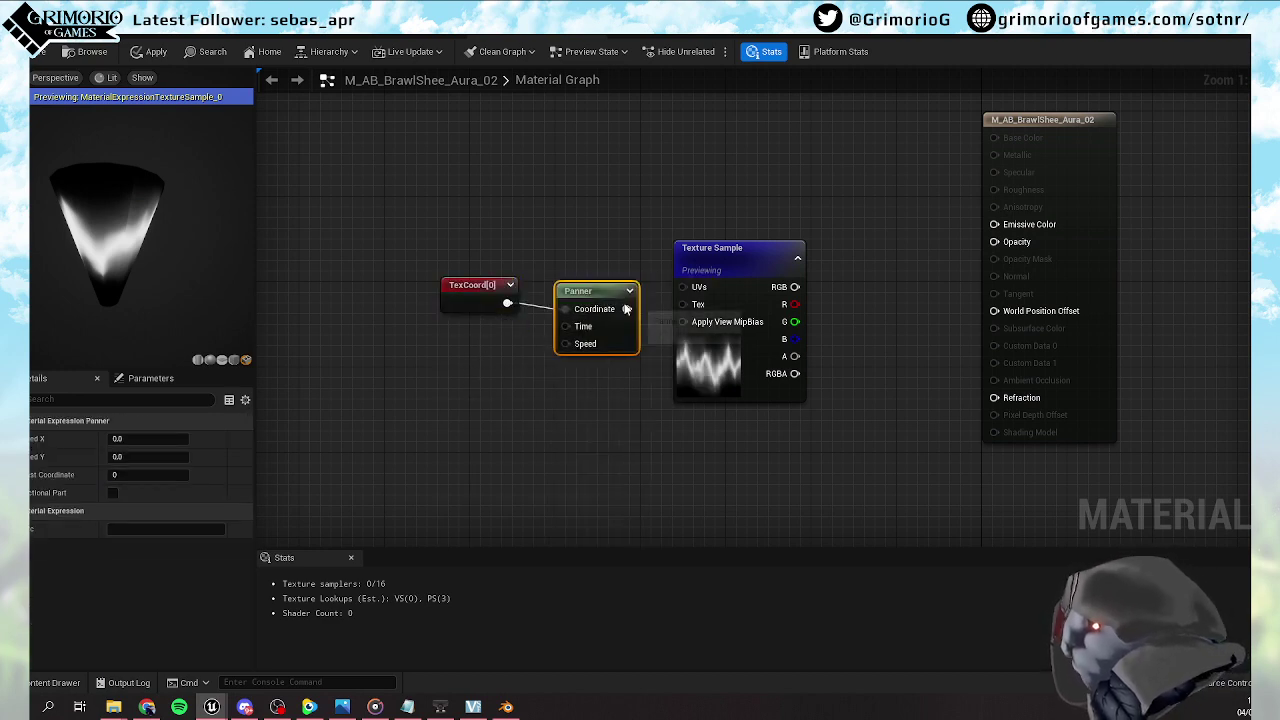
drag(660, 295, 683, 287)
drag(566, 277, 686, 294)
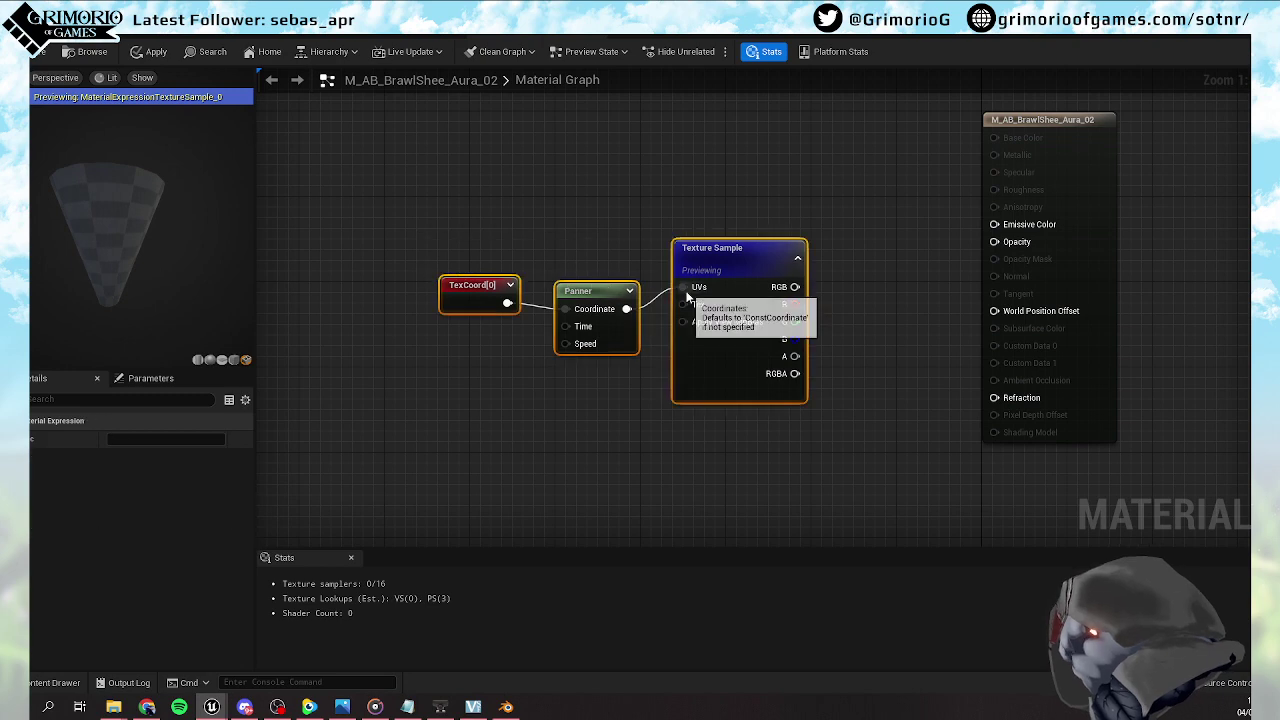
key(q)
Move the TexCoord farther from the Panner and insert an Add node in line between them, using its A input
right_drag(509, 242, 619, 189)
drag(509, 194, 690, 242)
click(582, 237)
drag(539, 194, 593, 236)
drag(593, 236, 434, 238)
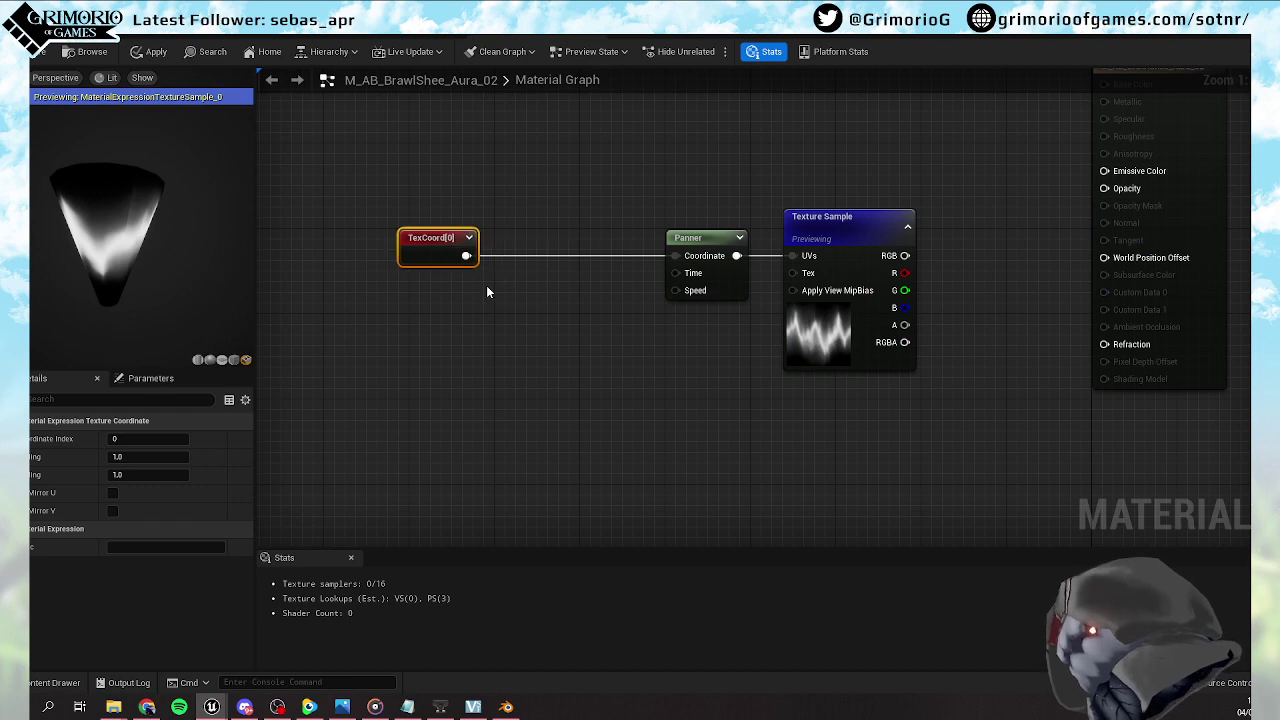
click(563, 283)
drag(466, 256, 676, 256)
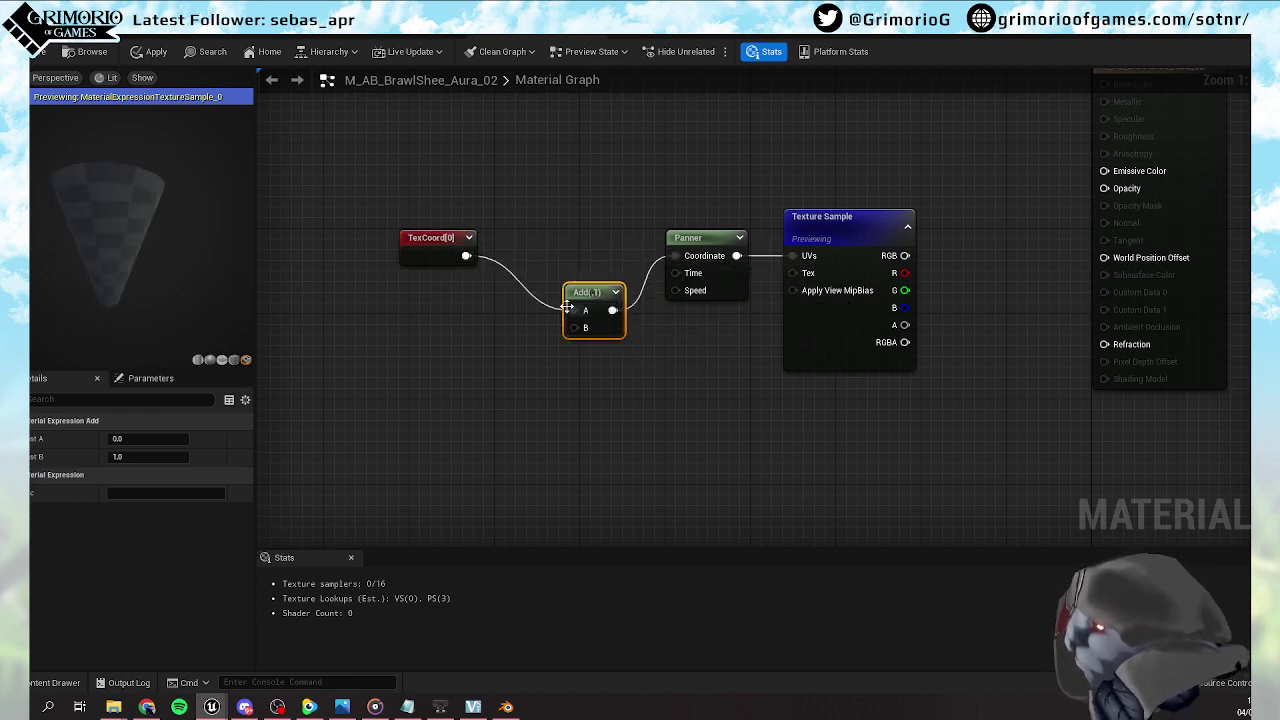
drag(566, 305, 550, 250)
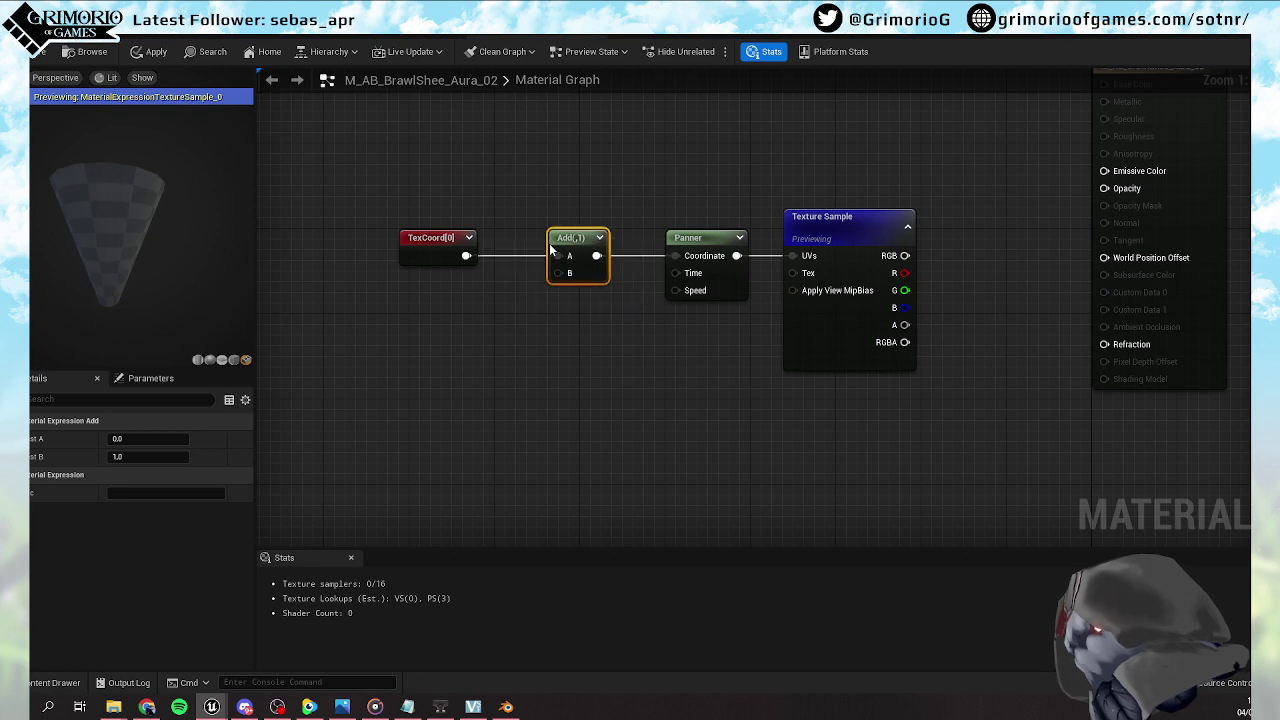
Add a second Texture Sample node below the sonar chain and assign the T_SimpleClouds texture to it
click(472, 390)
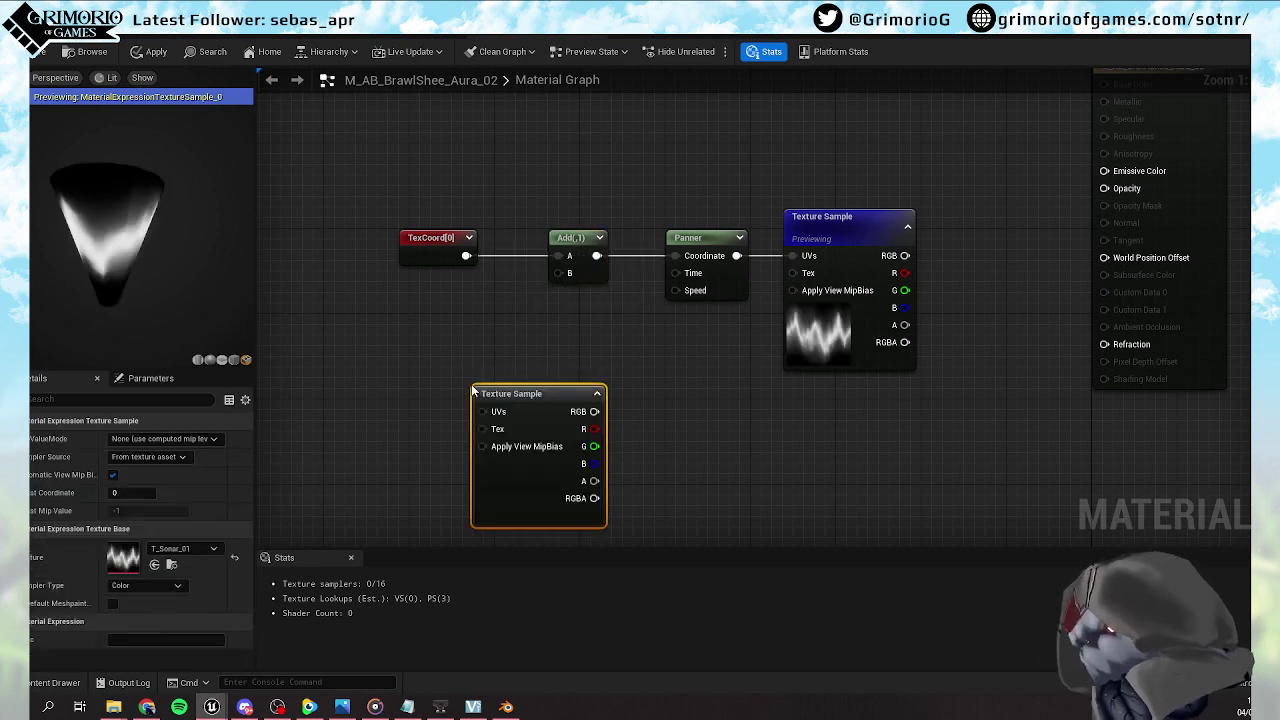
click(187, 549)
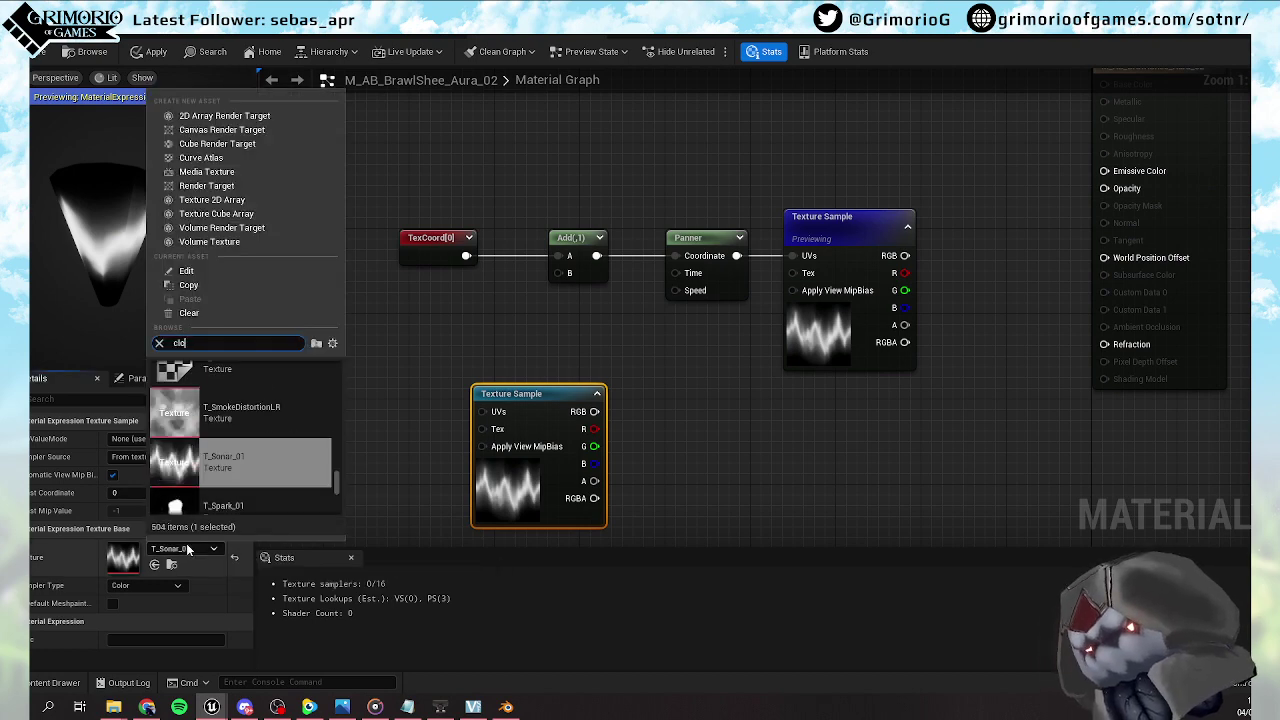
click(258, 486)
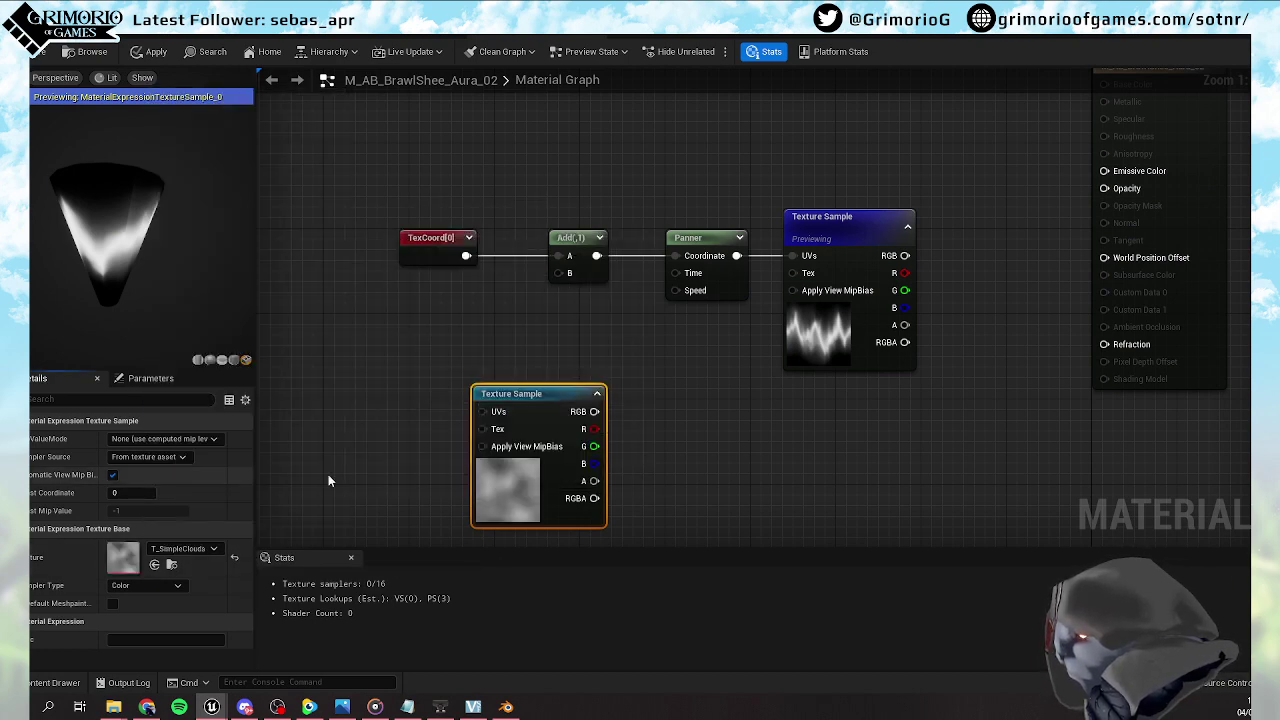
drag(528, 393, 518, 387)
Add a TextureCoordinate and a Panner, wire them in sequence into the clouds Texture Sample's UVs, and align the row
right_click(371, 418)
text(tex)
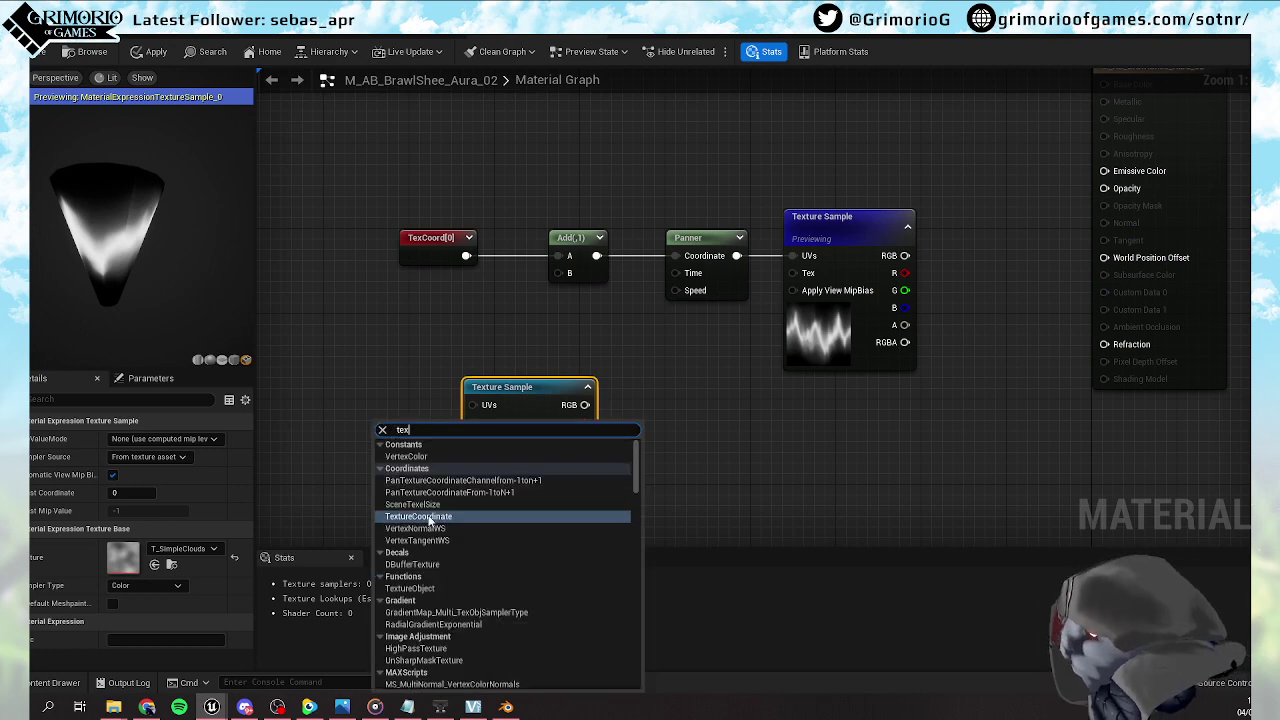
click(430, 516)
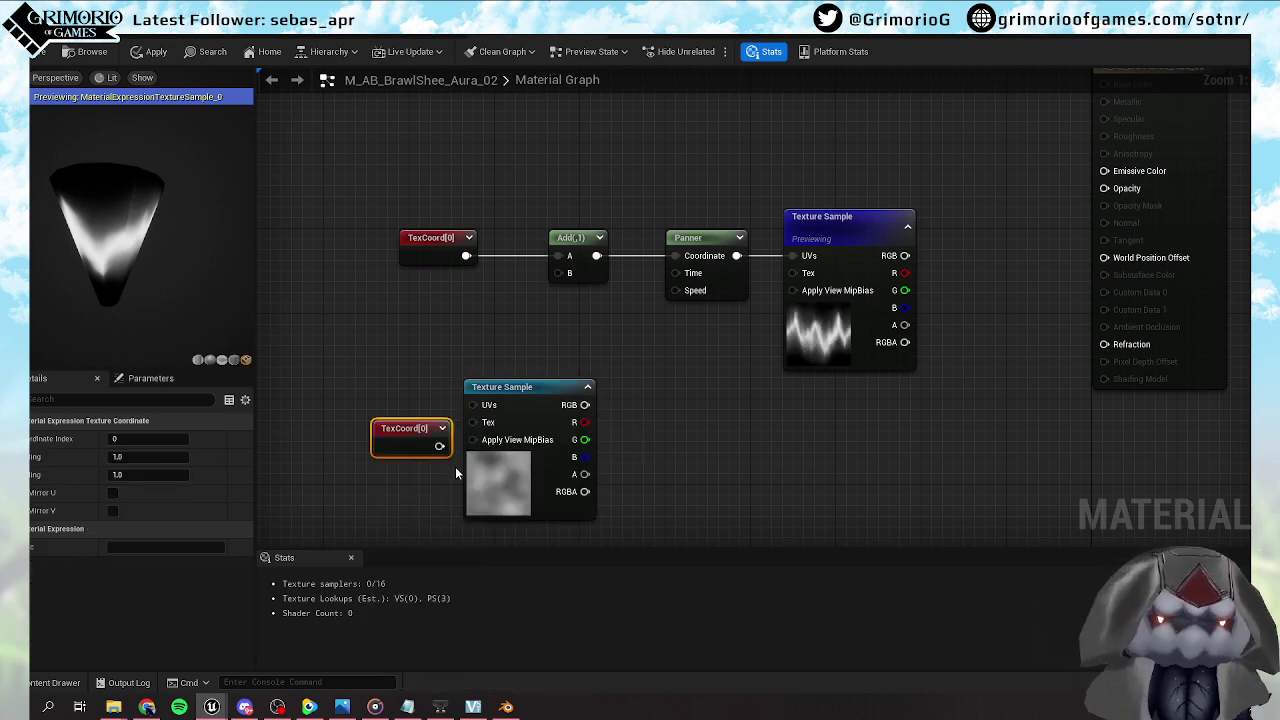
drag(405, 455, 342, 418)
click(402, 420)
click(403, 420)
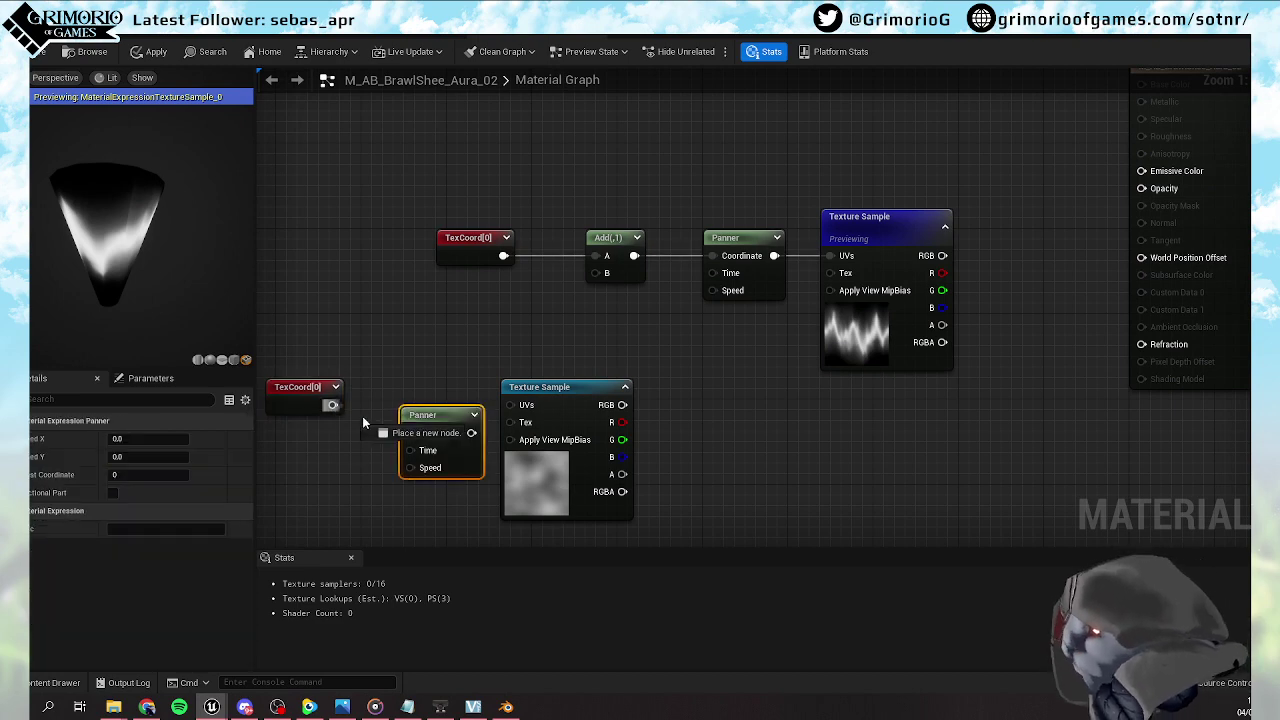
drag(471, 432, 505, 412)
drag(501, 416, 512, 416)
key(q)
click(504, 405)
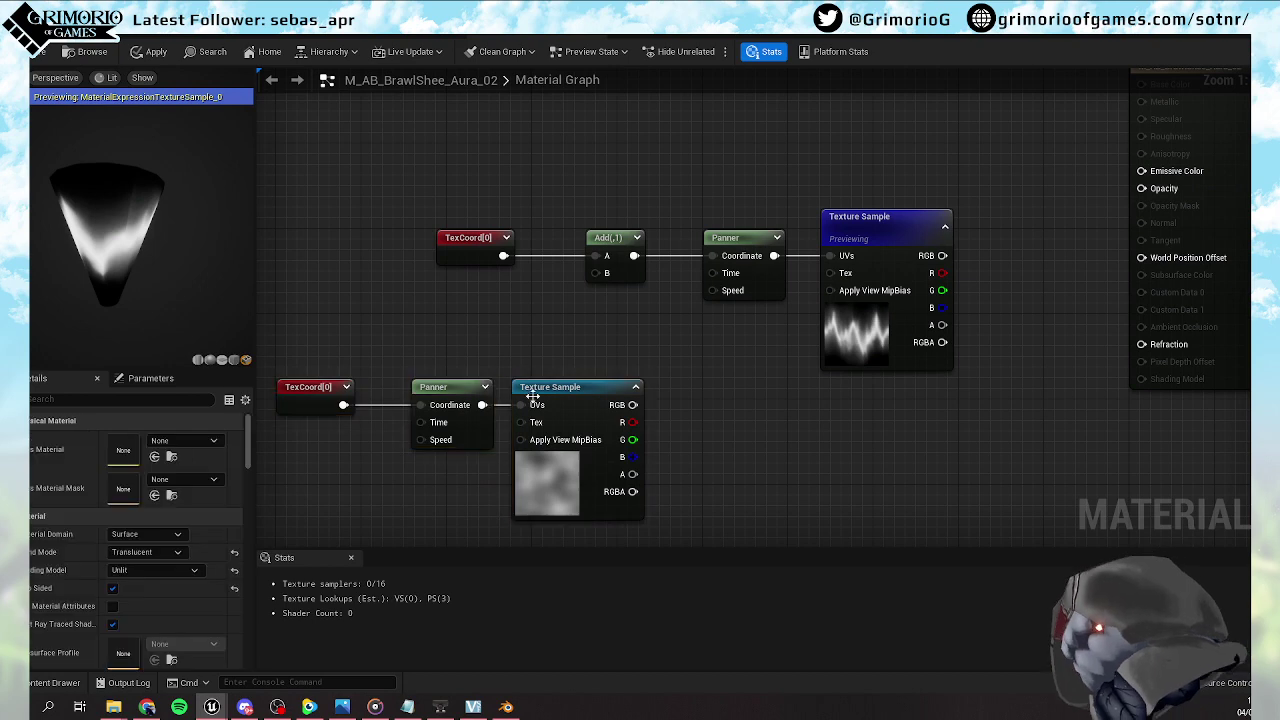
Add a Multiply node, feed the clouds texture's red channel into its A input, and connect its output to the Add node's B input
drag(320, 356, 505, 391)
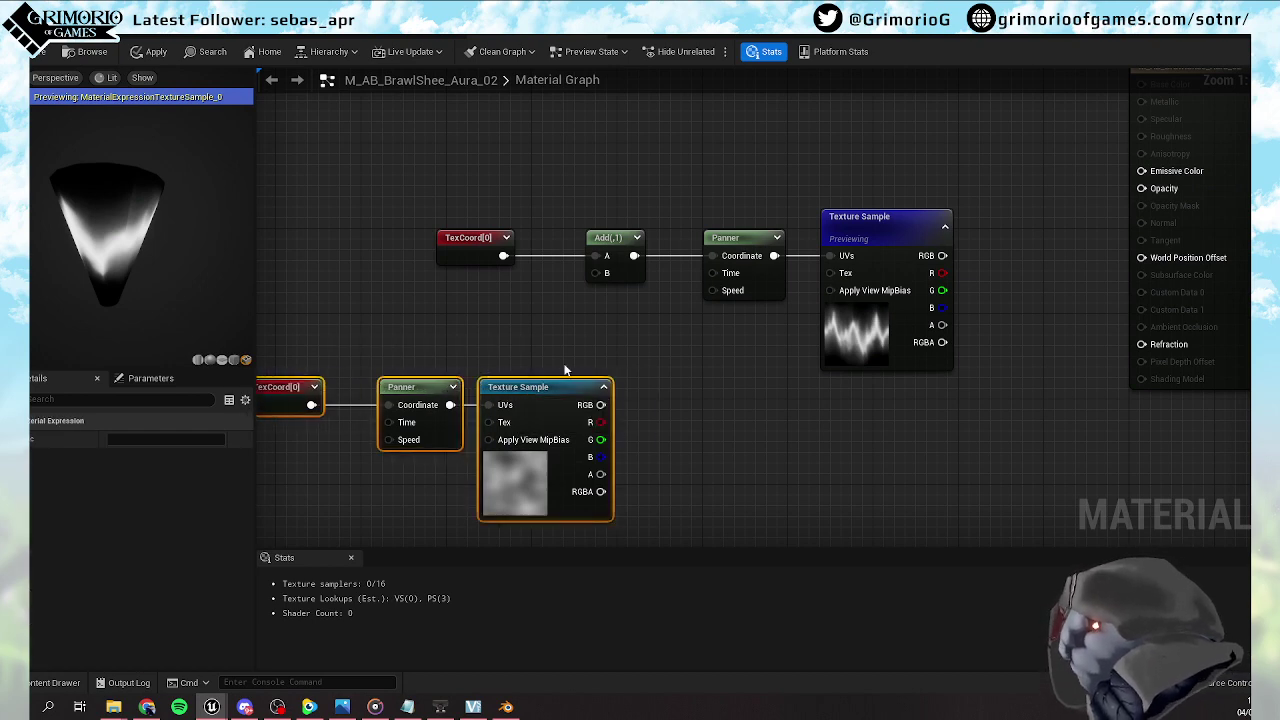
click(644, 404)
click(666, 434)
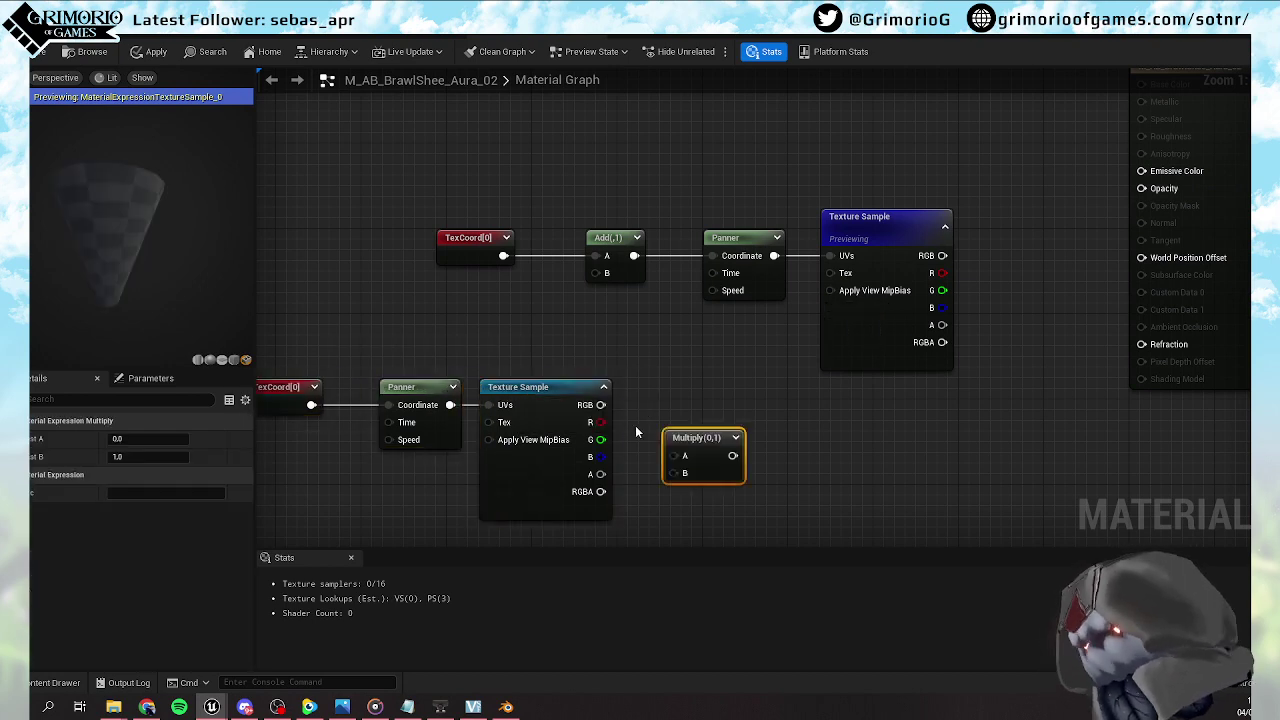
scroll(662, 373, down, 2)
drag(336, 354, 620, 299)
click(563, 360)
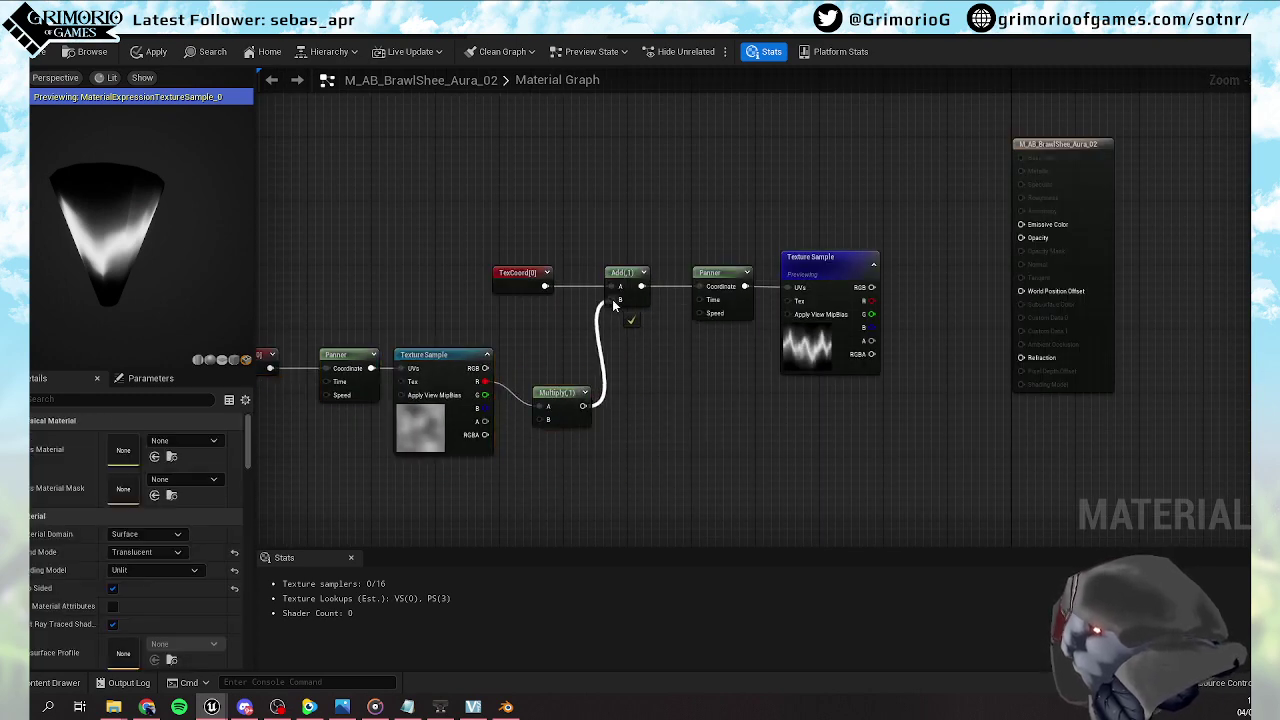
Set the Multiply node's B constant to 0.2
click(562, 391)
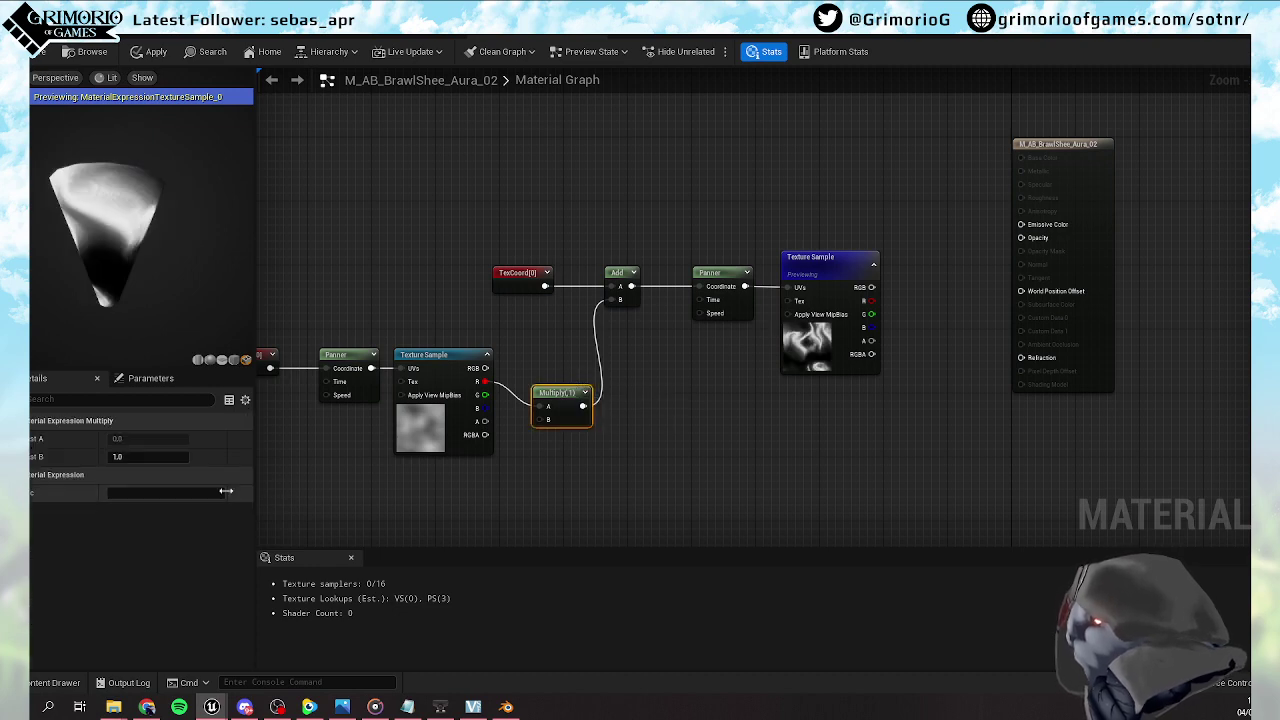
click(150, 458)
text(0.2)
key(Return)
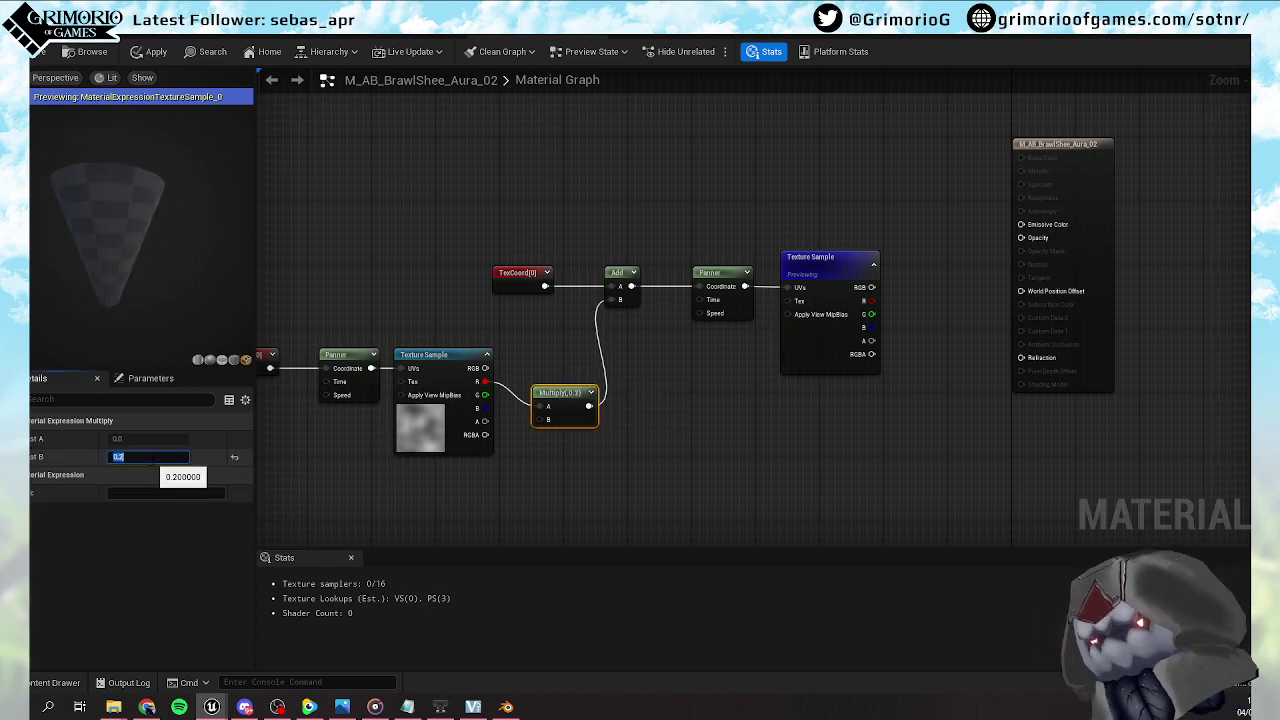
Replace the clouds texture in the distortion Texture Sample with T_Noise_10 and rotate the preview to check the cone
click(407, 431)
click(344, 353)
click(437, 426)
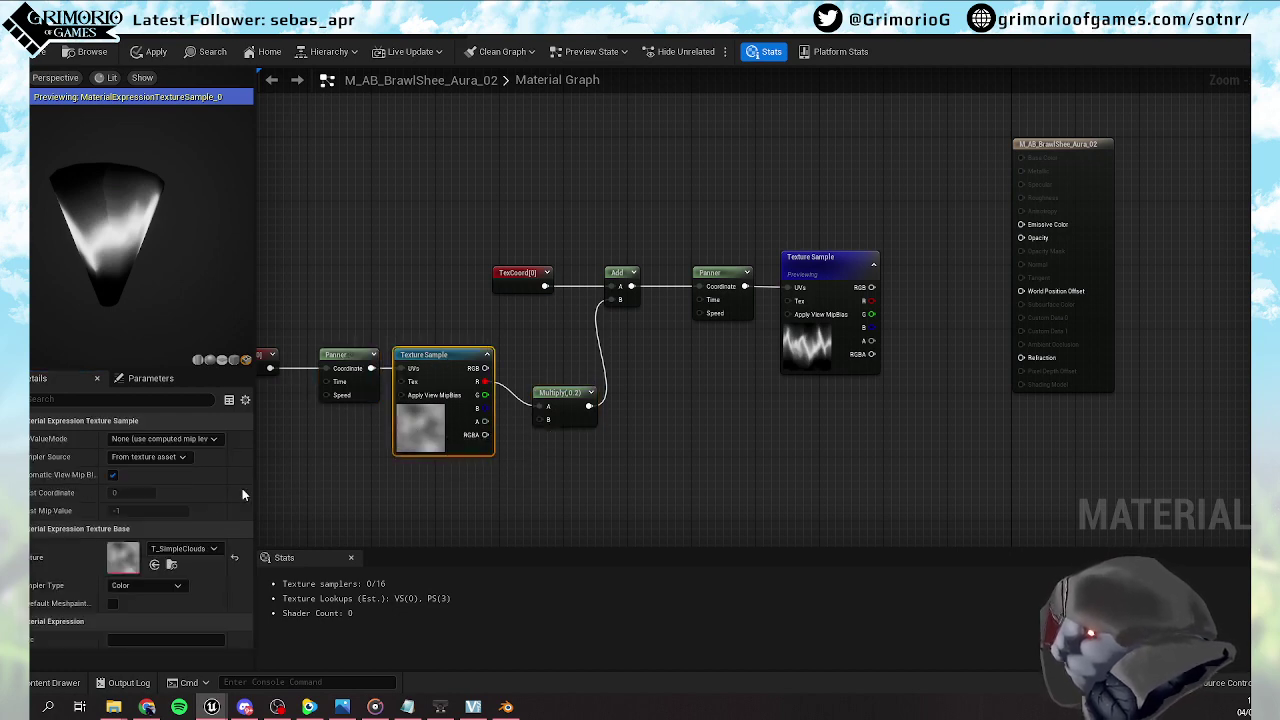
click(180, 549)
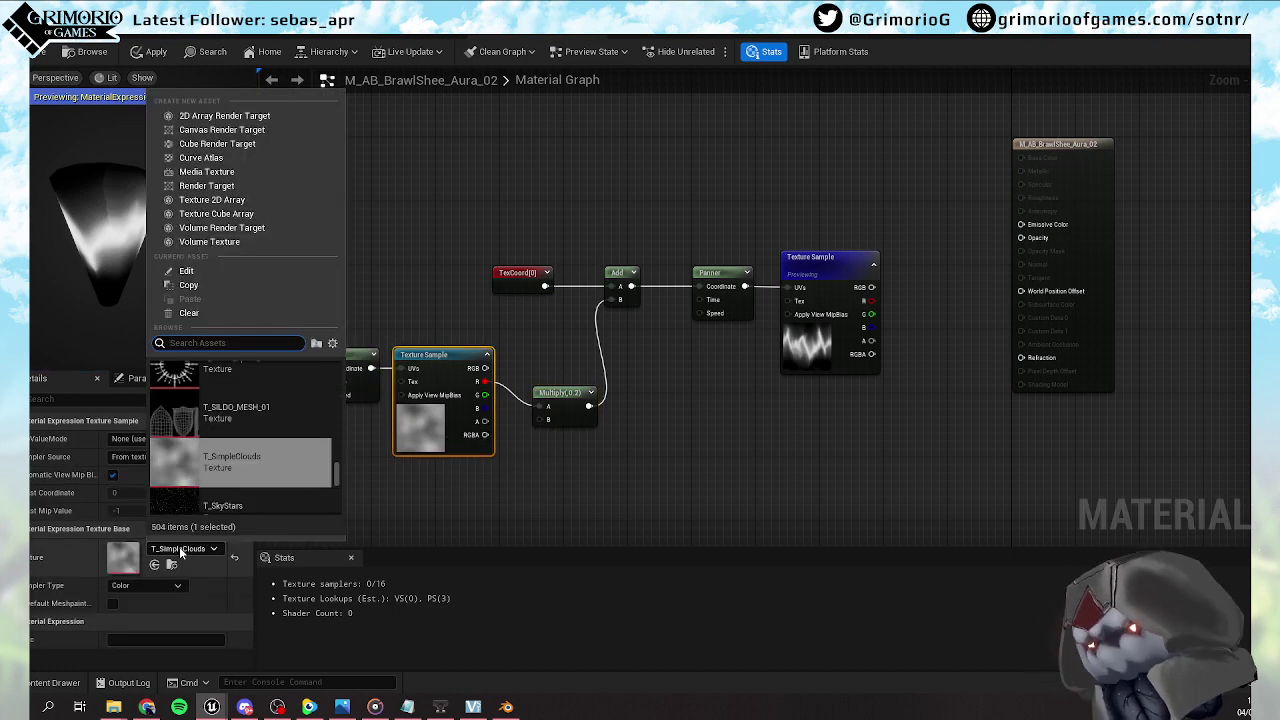
text(noise)
scroll(207, 481, down, 5)
scroll(228, 464, up, 5)
scroll(228, 464, up, 6)
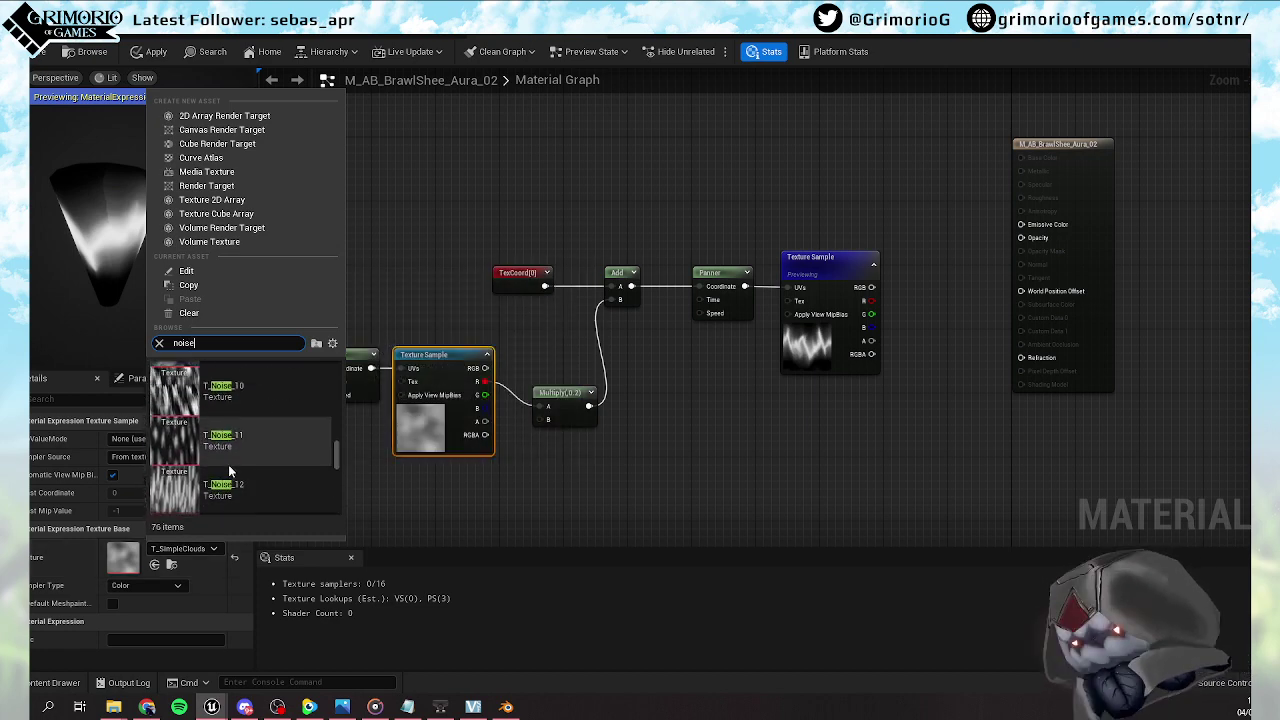
scroll(228, 464, up, 1)
click(230, 438)
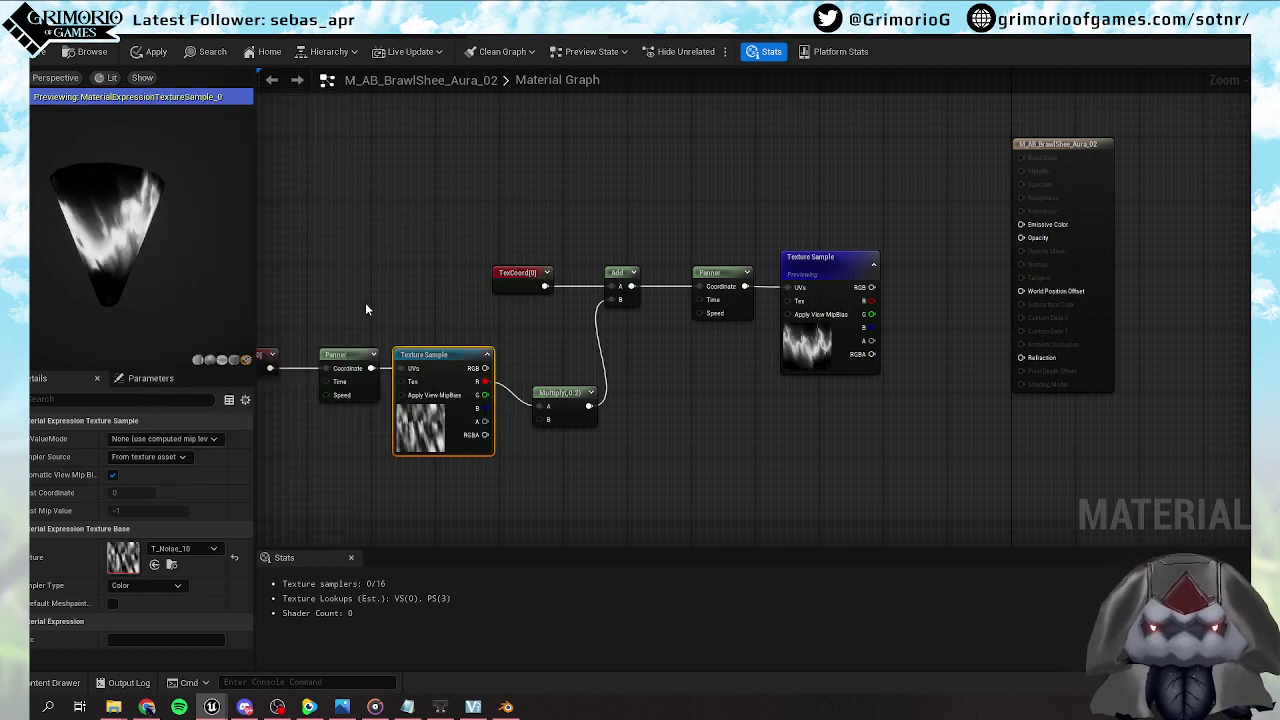
drag(200, 290, 184, 256)
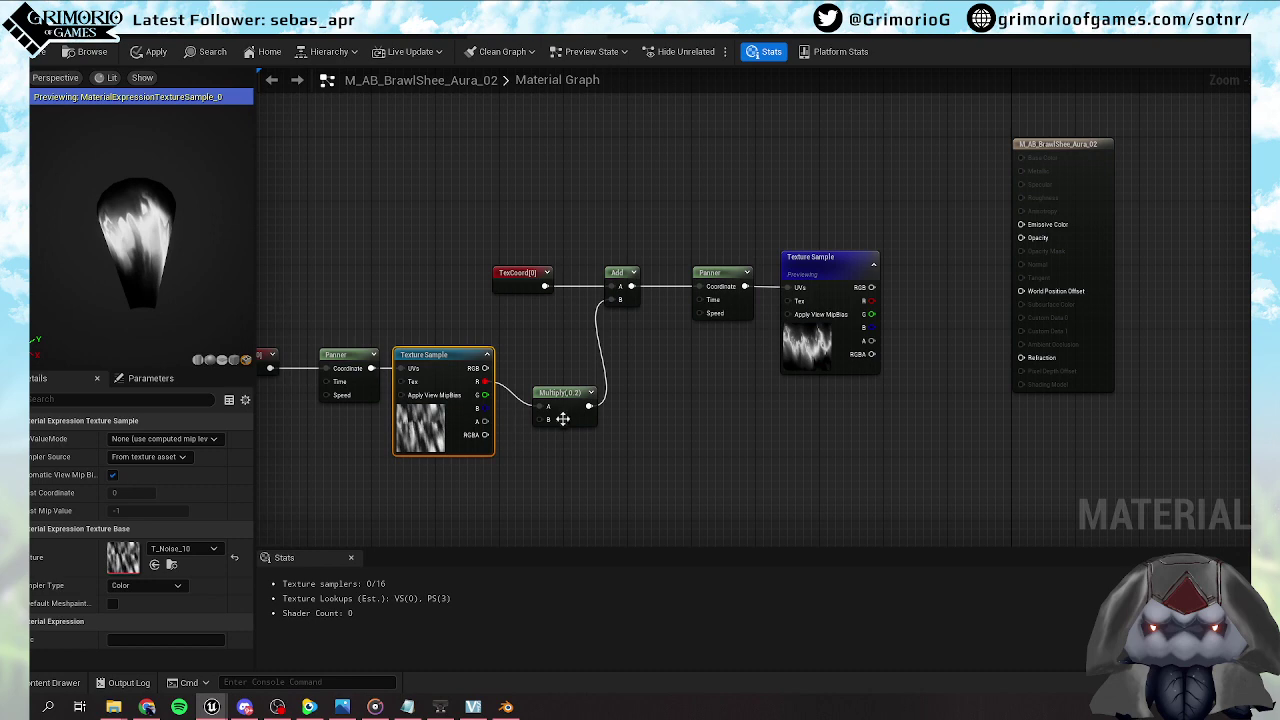
Set the Multiply node's B constant to 0.1 to weaken the noise distortion
click(560, 393)
click(150, 456)
text(0.1)
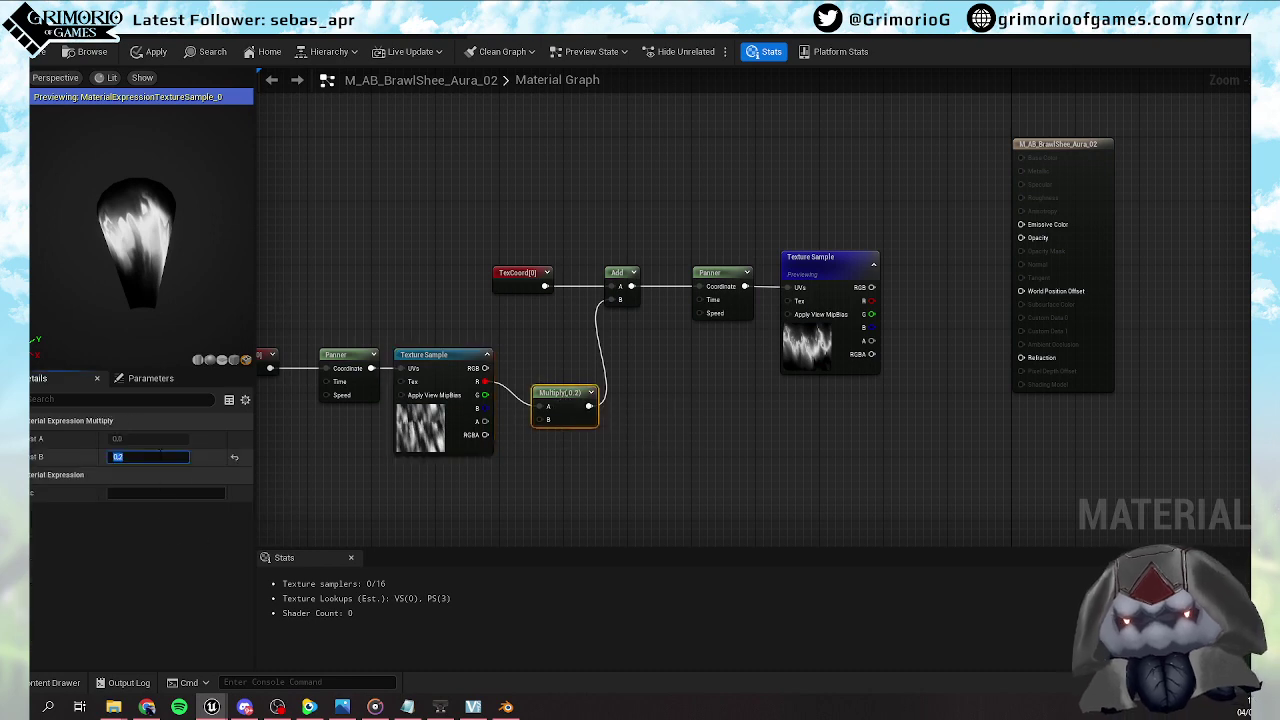
key(Return)
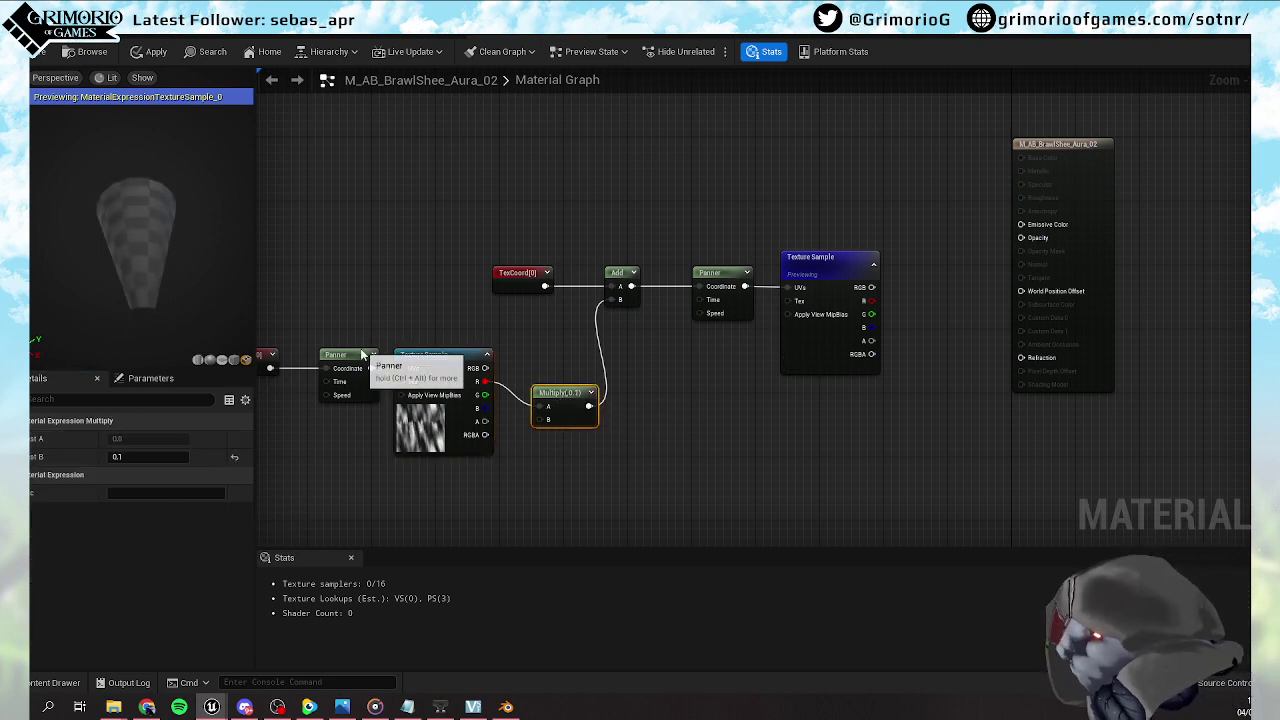
Set the noise Panner's Speed Y to -1 and inspect the scrolling distortion on the cone preview
click(362, 355)
click(159, 456)
text(-1)
key(Return)
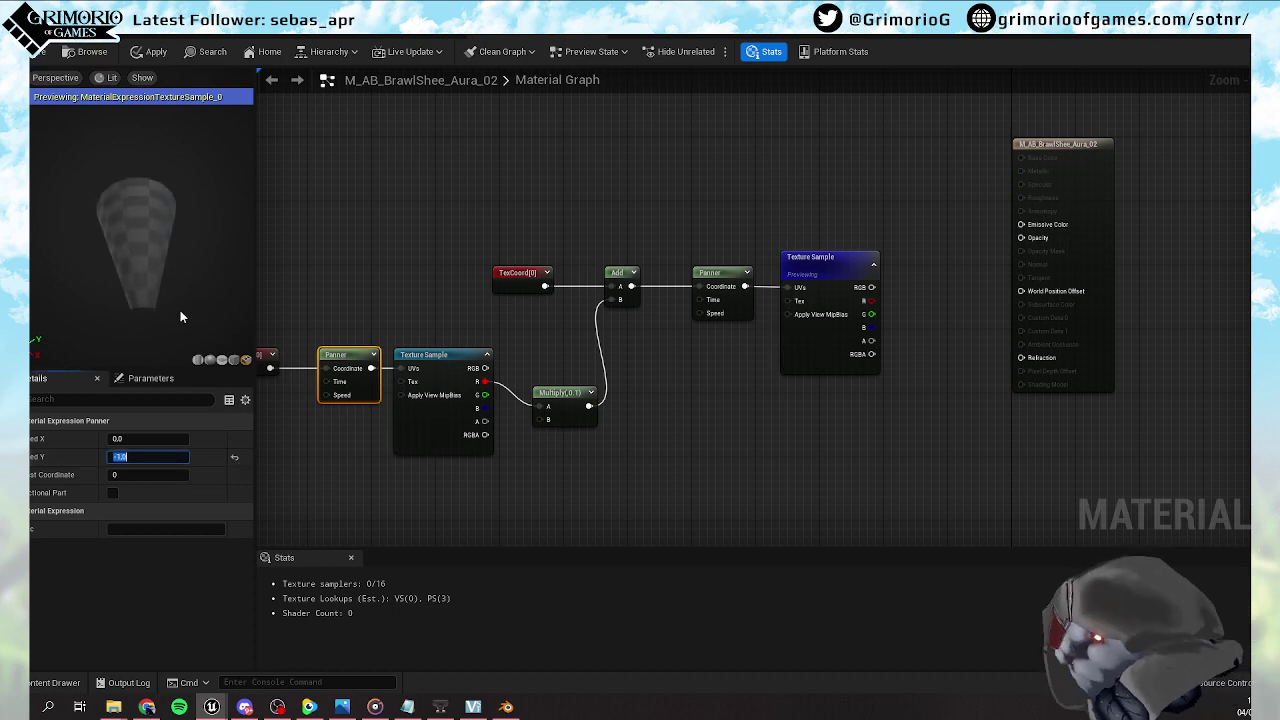
drag(180, 316, 130, 308)
scroll(114, 244, up, 1)
scroll(114, 244, down, 2)
scroll(114, 244, up, 3)
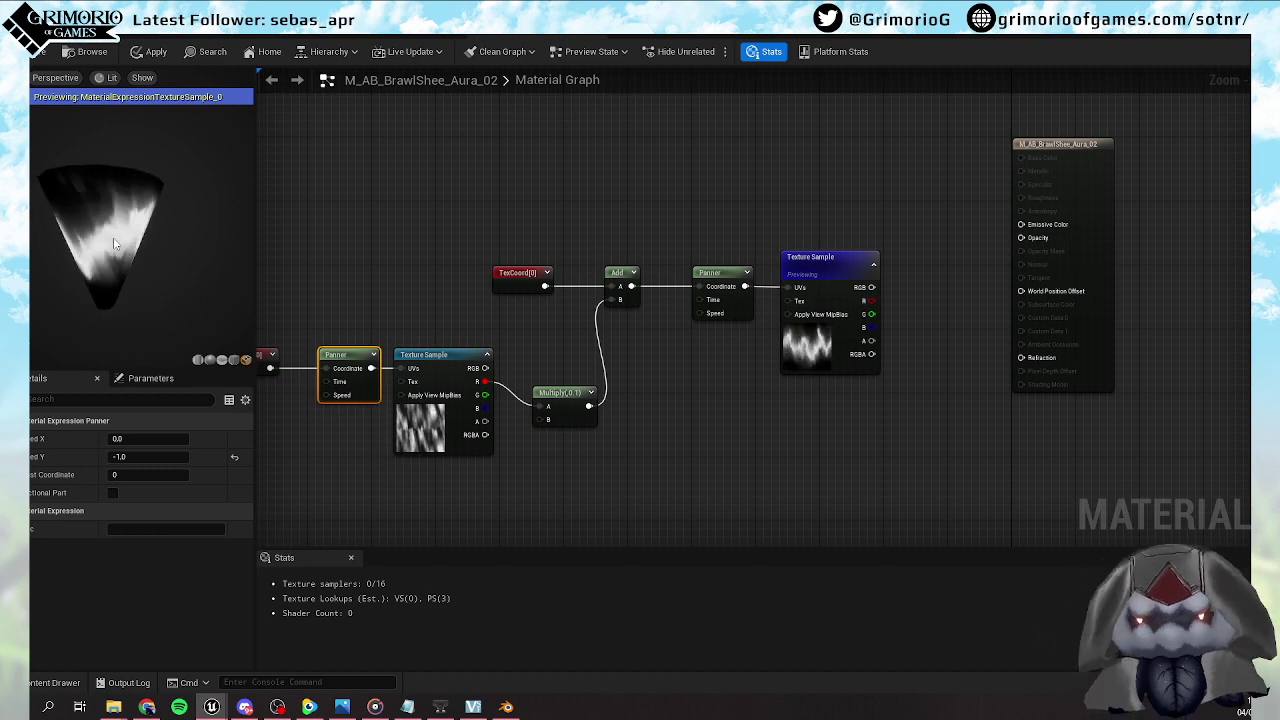
click(420, 425)
click(186, 553)
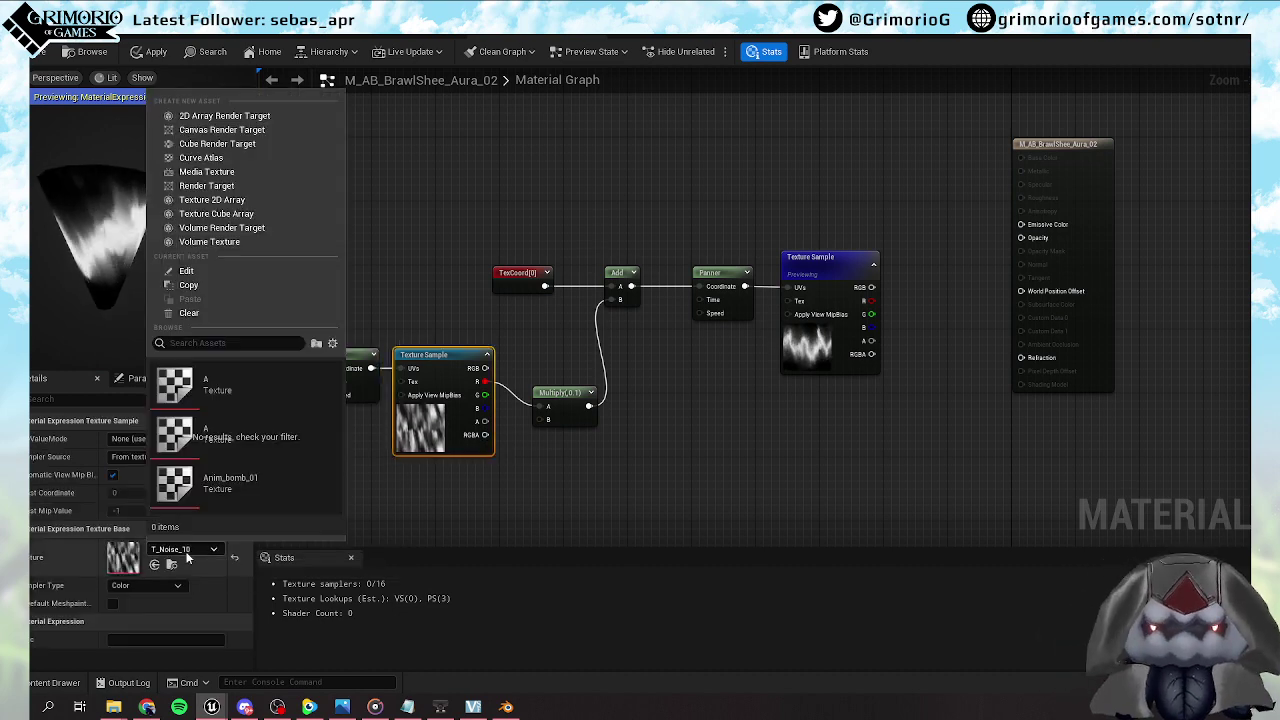
scroll(233, 448, up, 2)
click(405, 305)
Set the U tiling to 3 on the TexCoord node feeding the noise Panner
right_drag(363, 295, 453, 293)
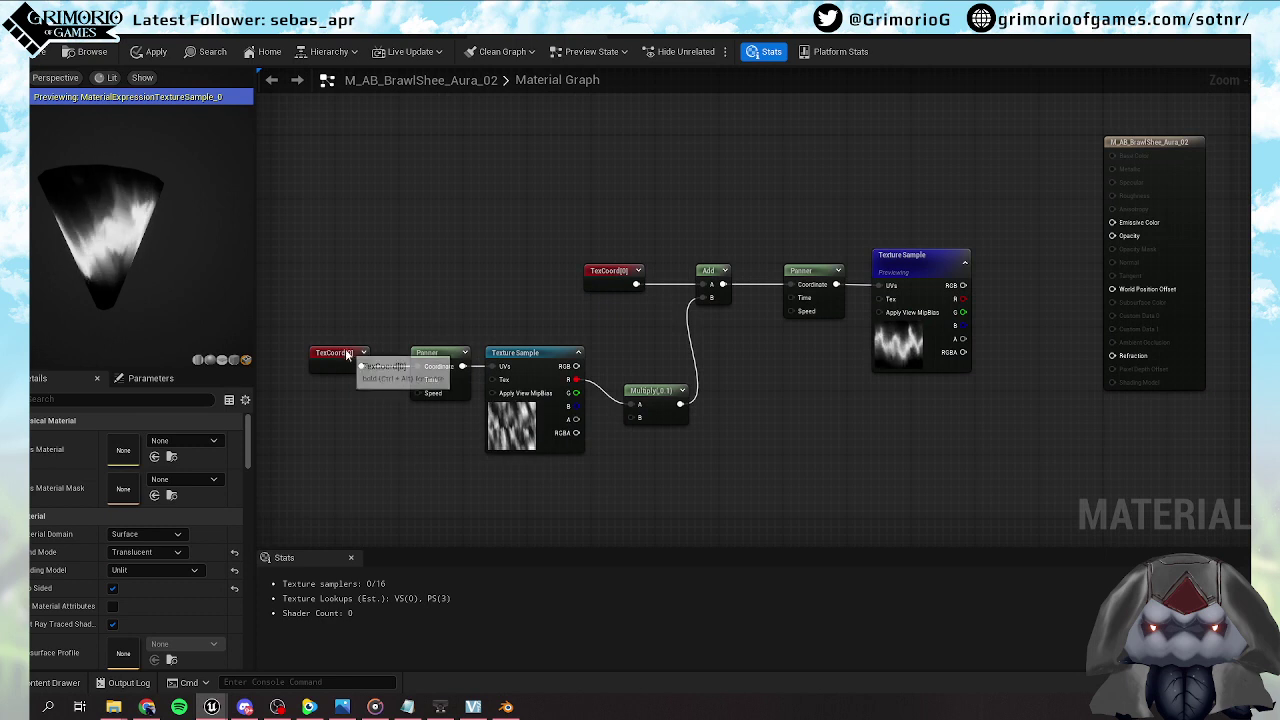
click(340, 358)
click(150, 457)
text(3)
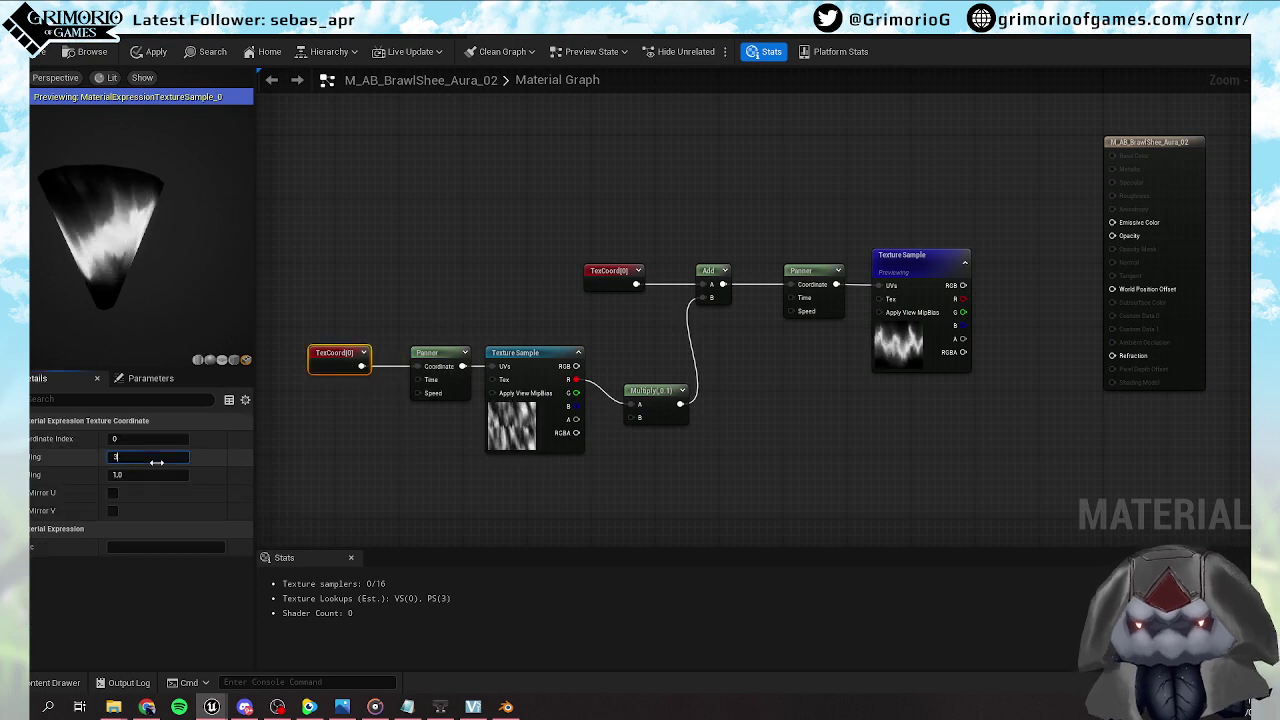
key(Return)
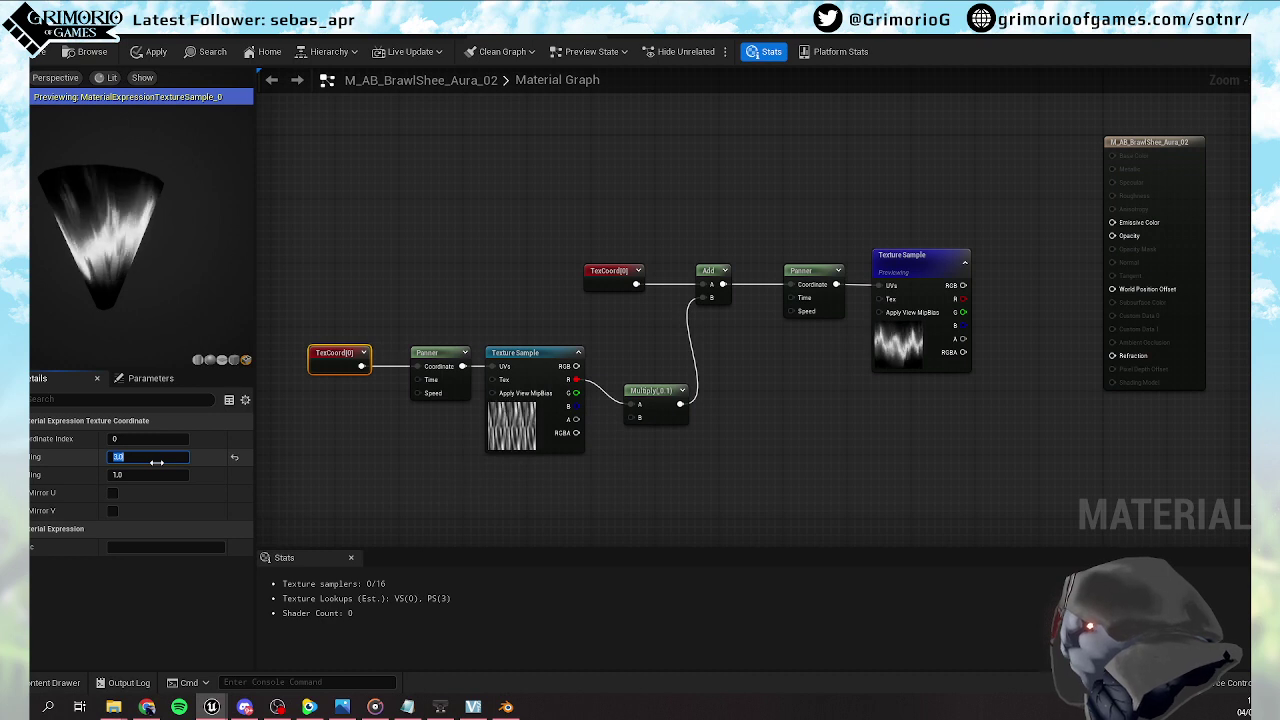
Replace the texture in the distortion Texture Sample with T_Noise_12 and check the cone preview
click(555, 420)
click(186, 551)
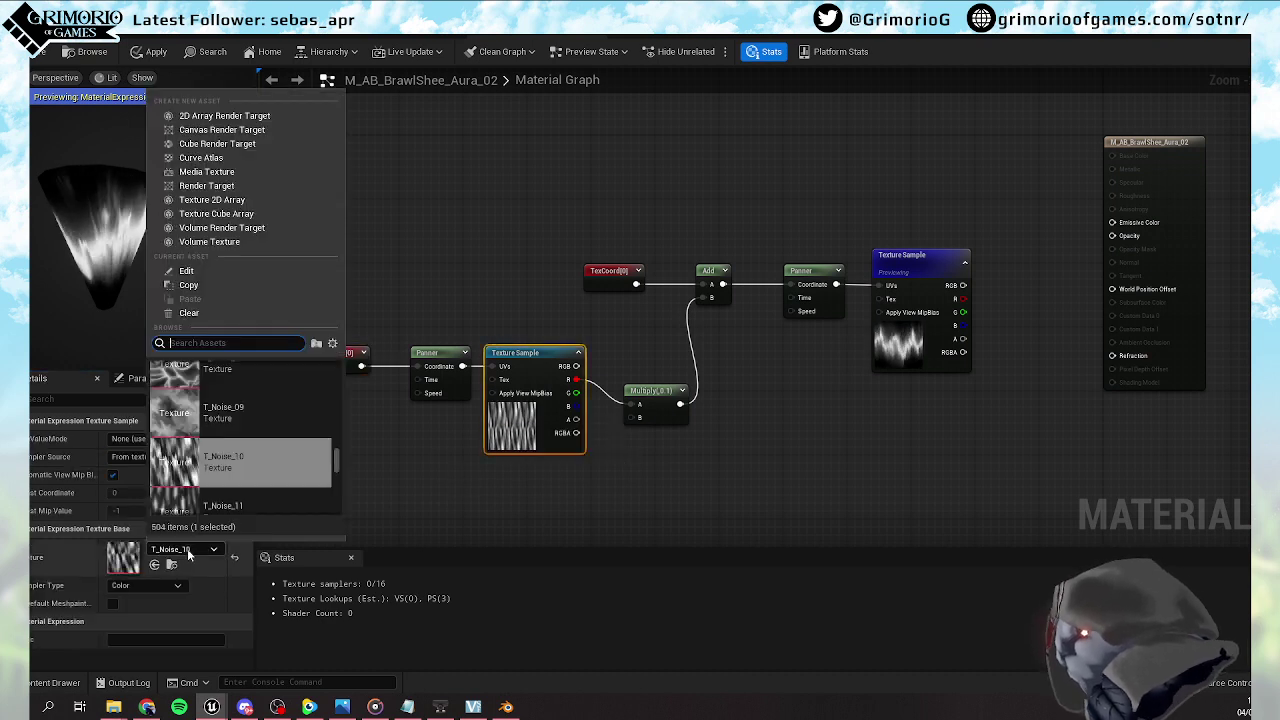
scroll(243, 457, up, 5)
scroll(243, 457, up, 3)
scroll(254, 457, up, 3)
text(nois)
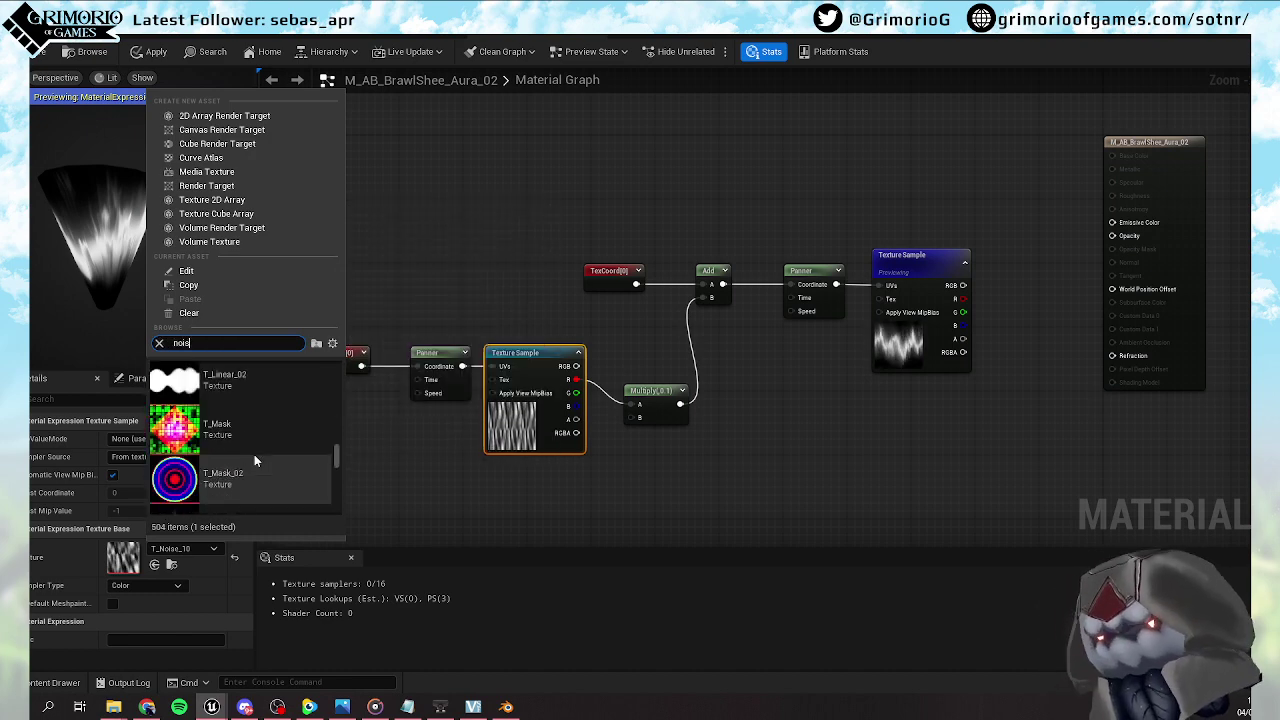
text(e)
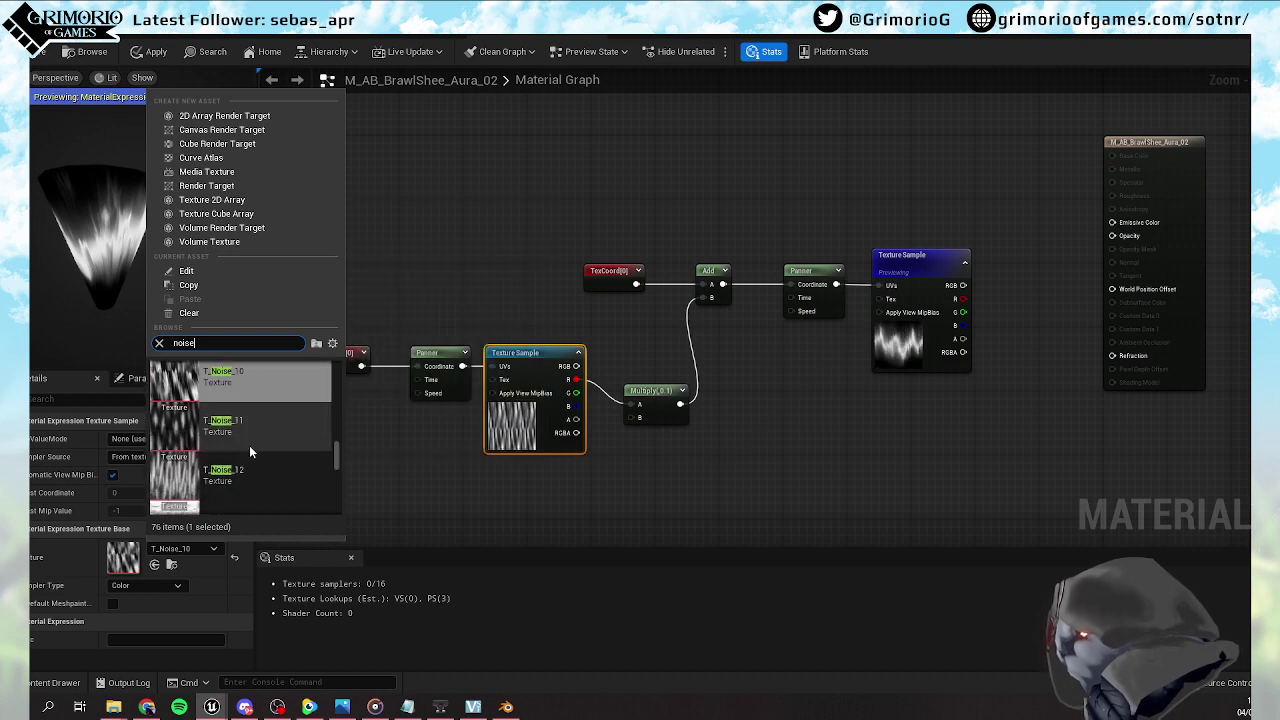
click(250, 472)
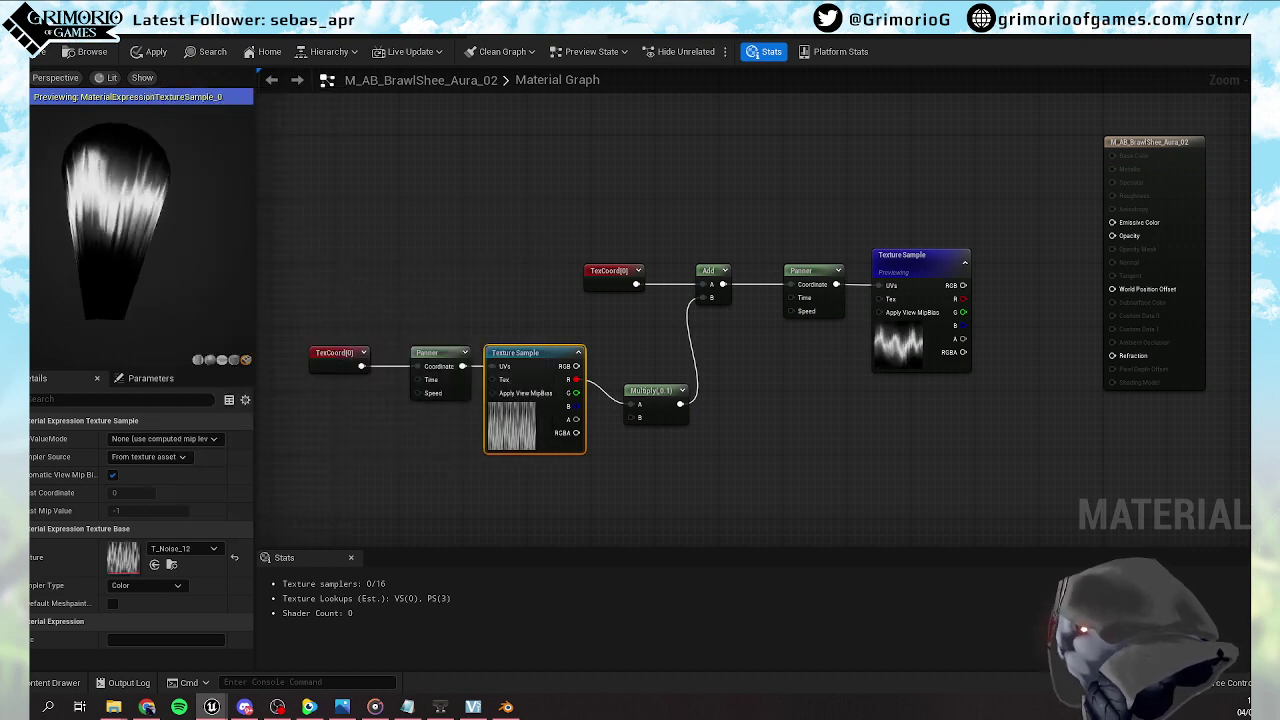
click(139, 545)
click(370, 282)
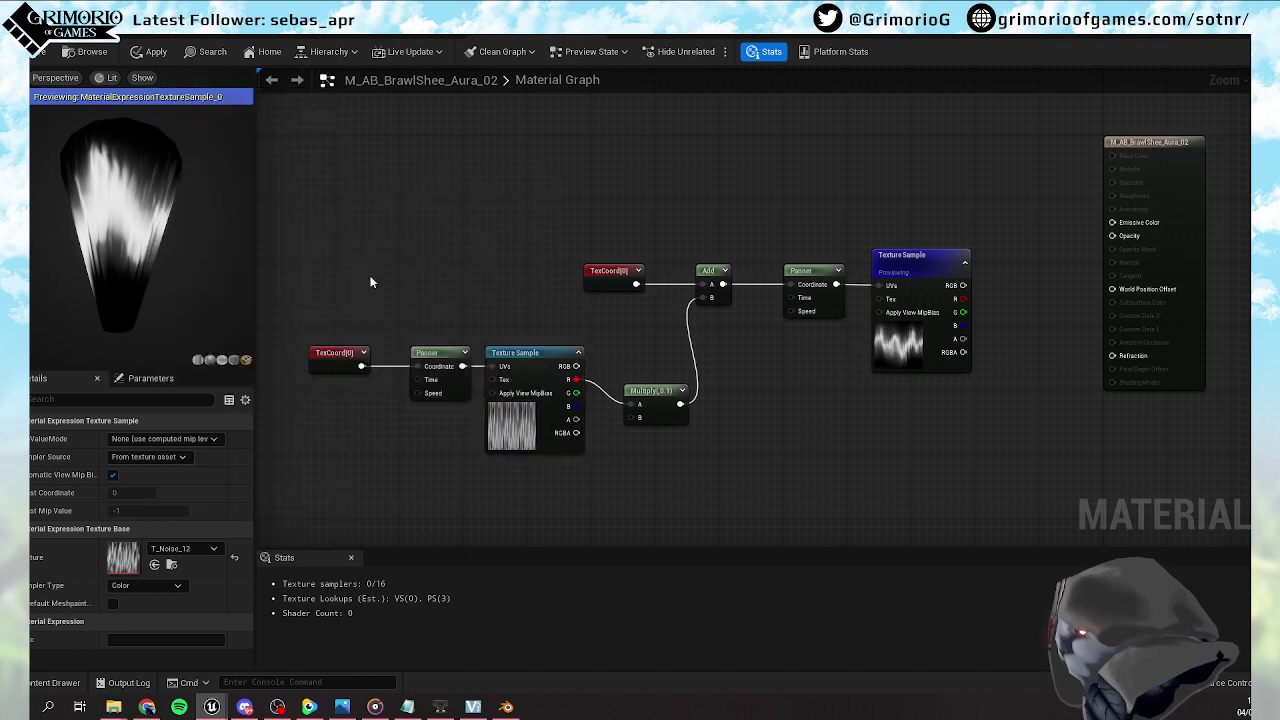
click(520, 420)
click(185, 549)
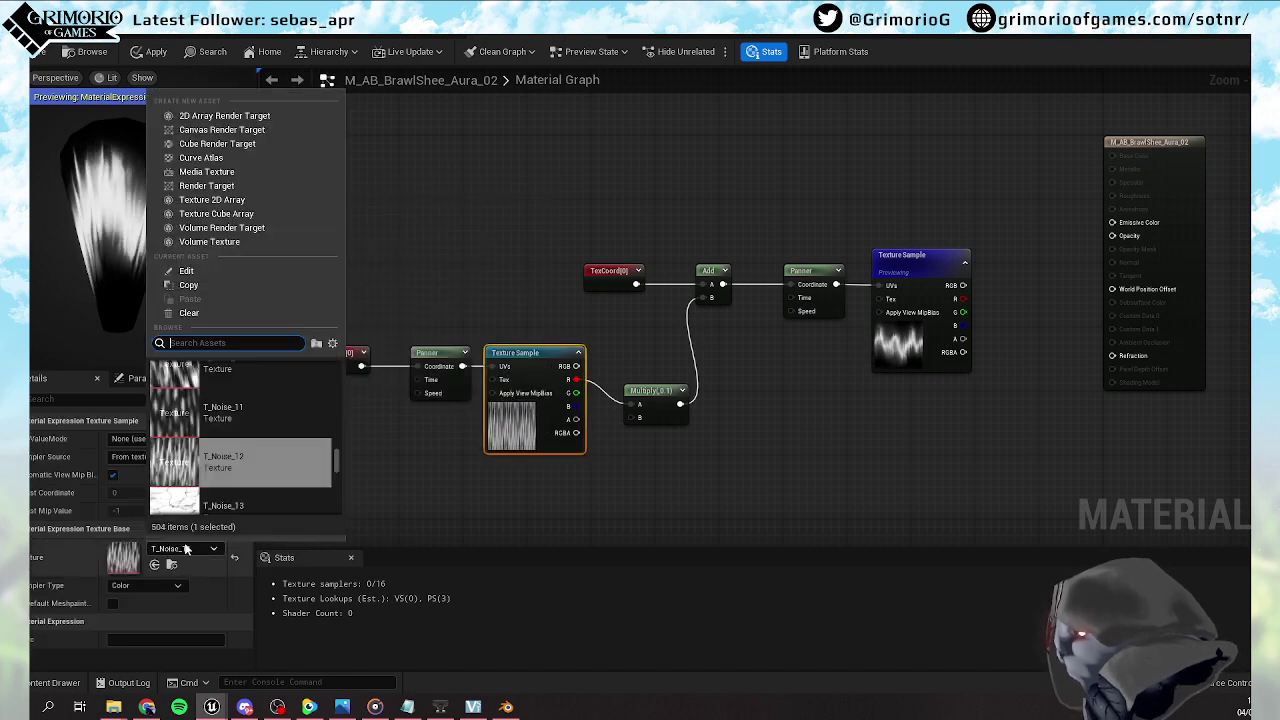
click(187, 549)
click(186, 549)
click(186, 549)
click(197, 552)
click(203, 549)
click(209, 548)
click(209, 548)
click(259, 238)
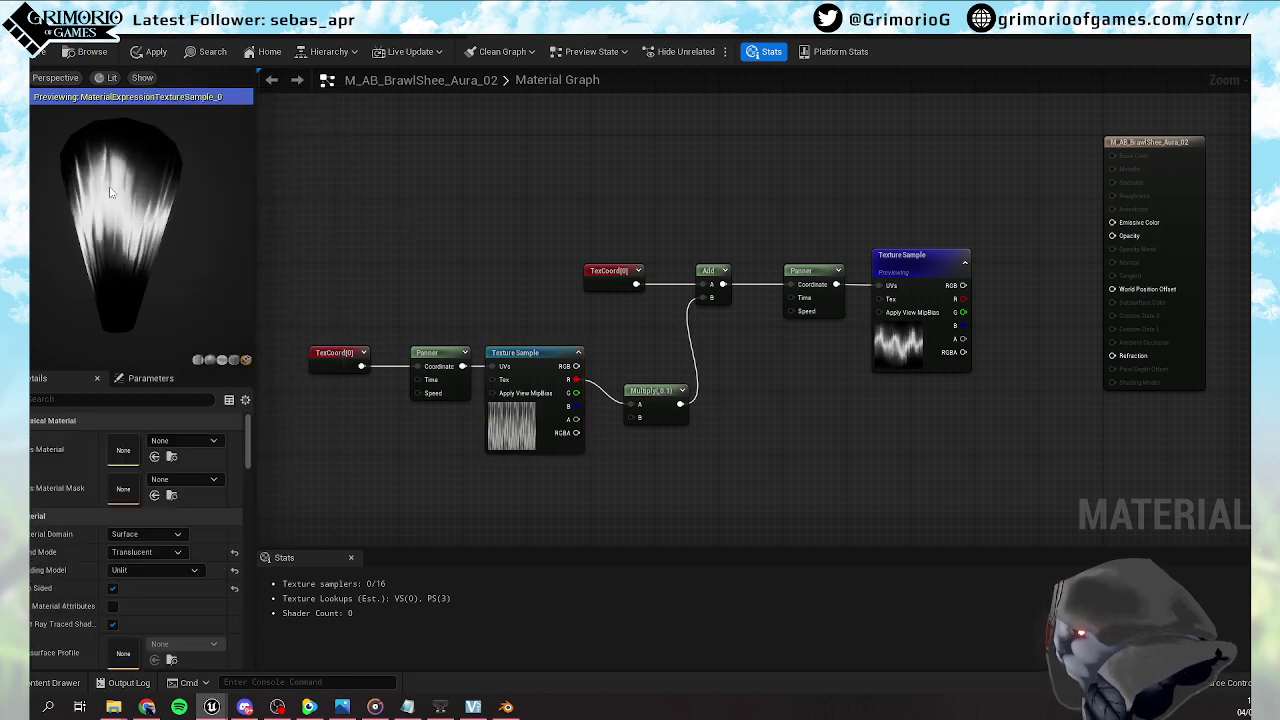
Save the M_AB_BrawlShee_Aura_02 material
key(ctrl+s)
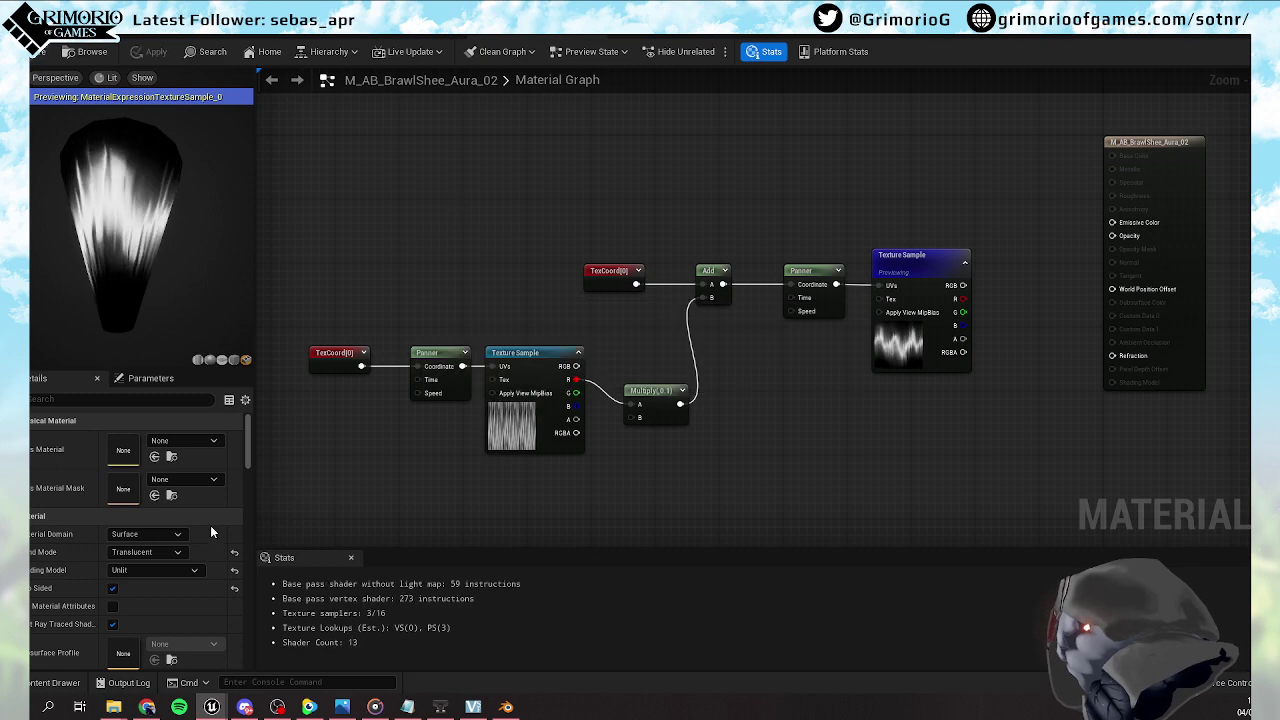
click(515, 420)
click(198, 556)
click(199, 556)
click(199, 556)
click(199, 556)
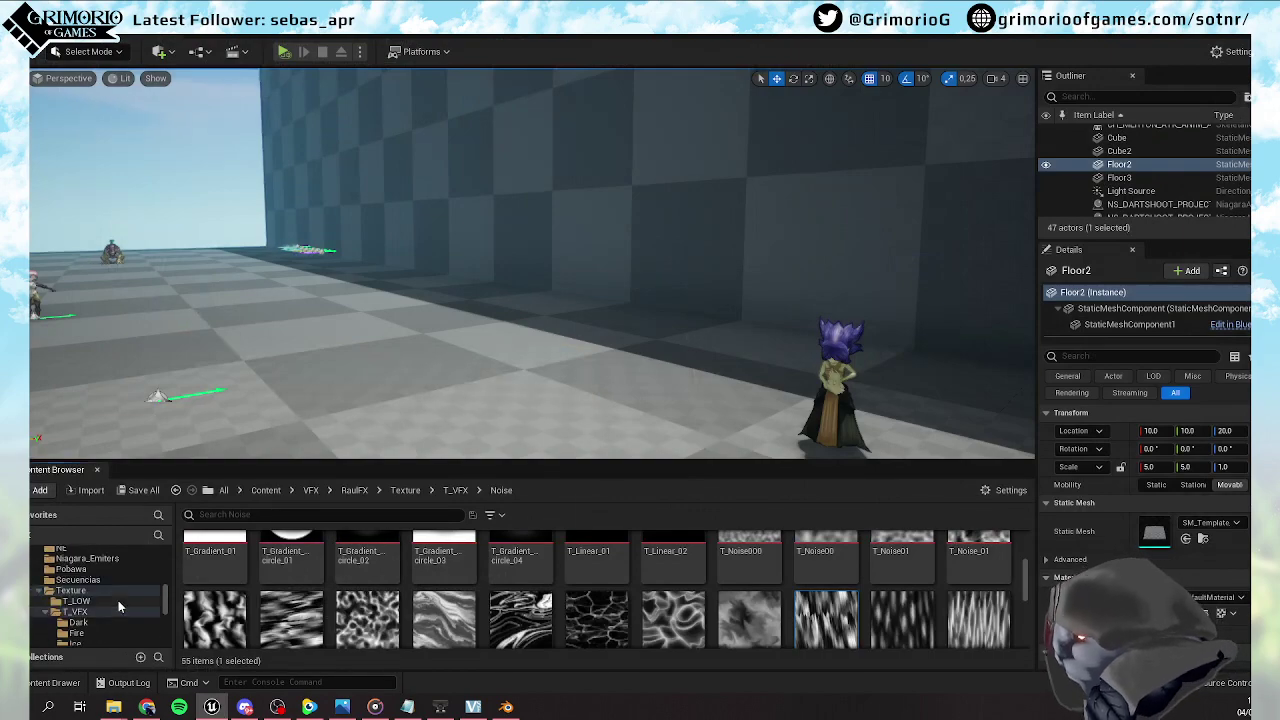
Reopen M_AB_BrawlShee_Aura_02 from the Summons/Brawlshee materials folder and select the Panner before the final Texture Sample
scroll(118, 600, up, 3)
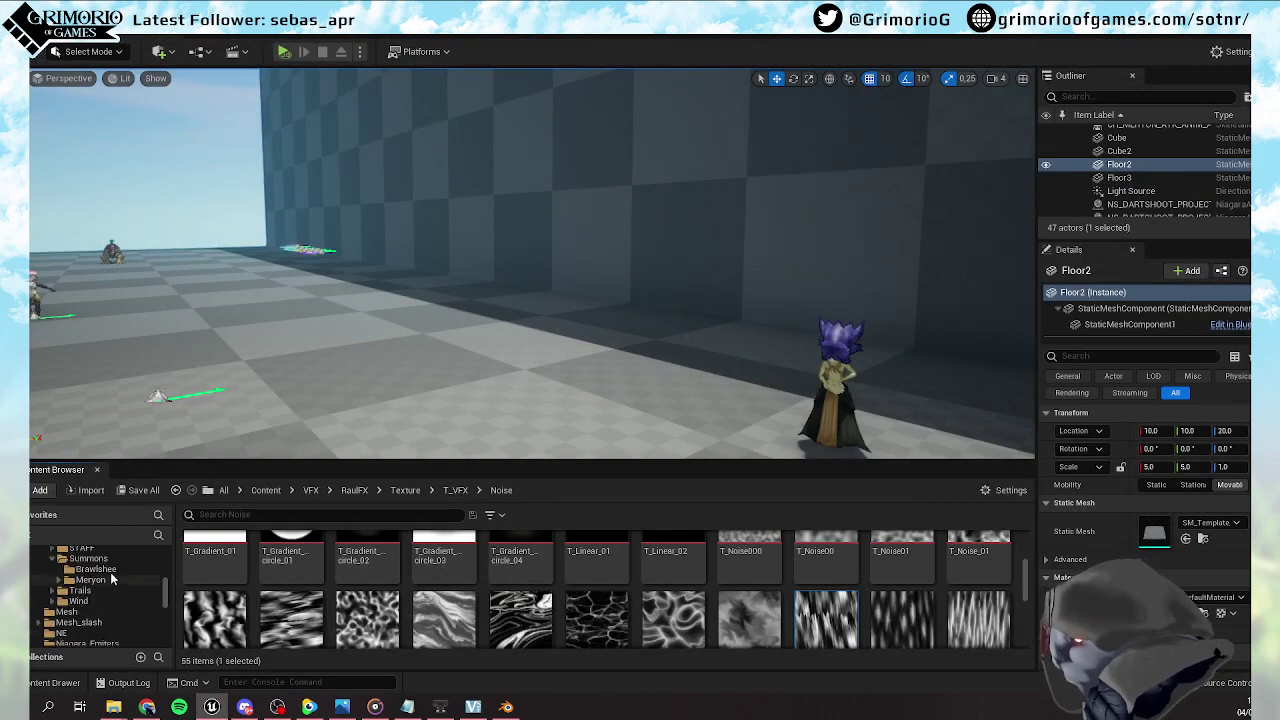
click(96, 569)
double_click(283, 612)
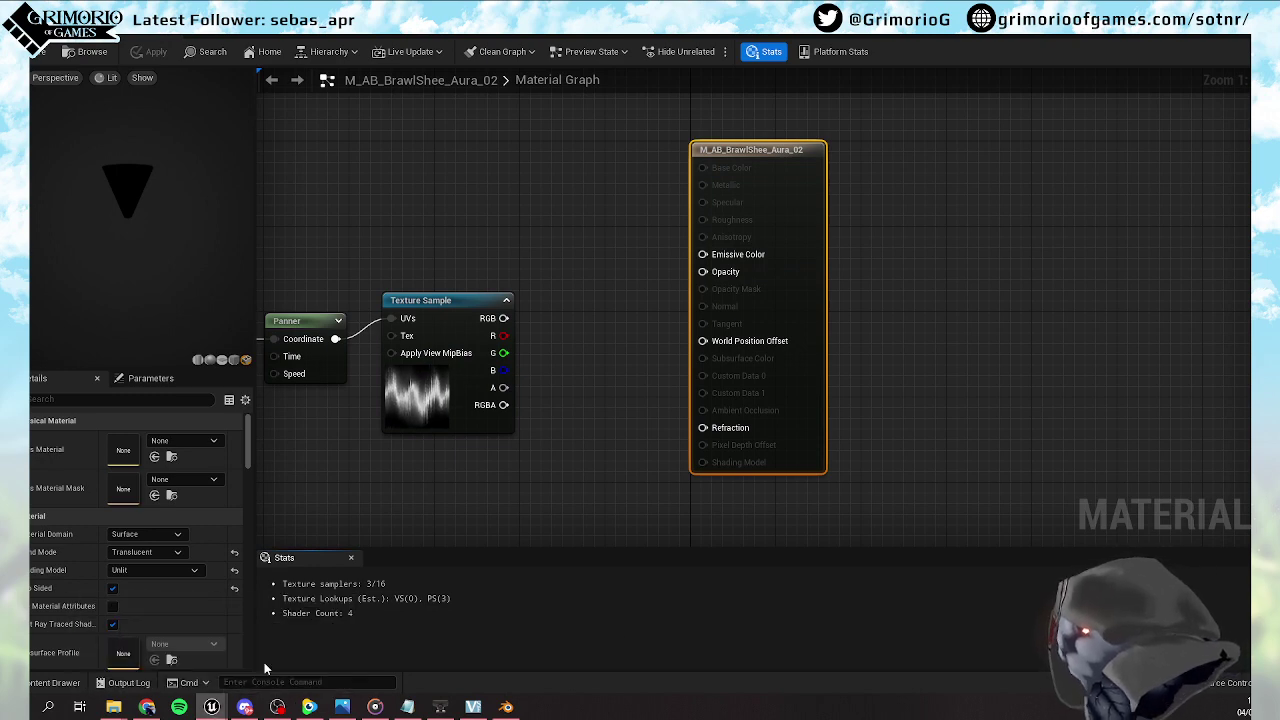
click(211, 706)
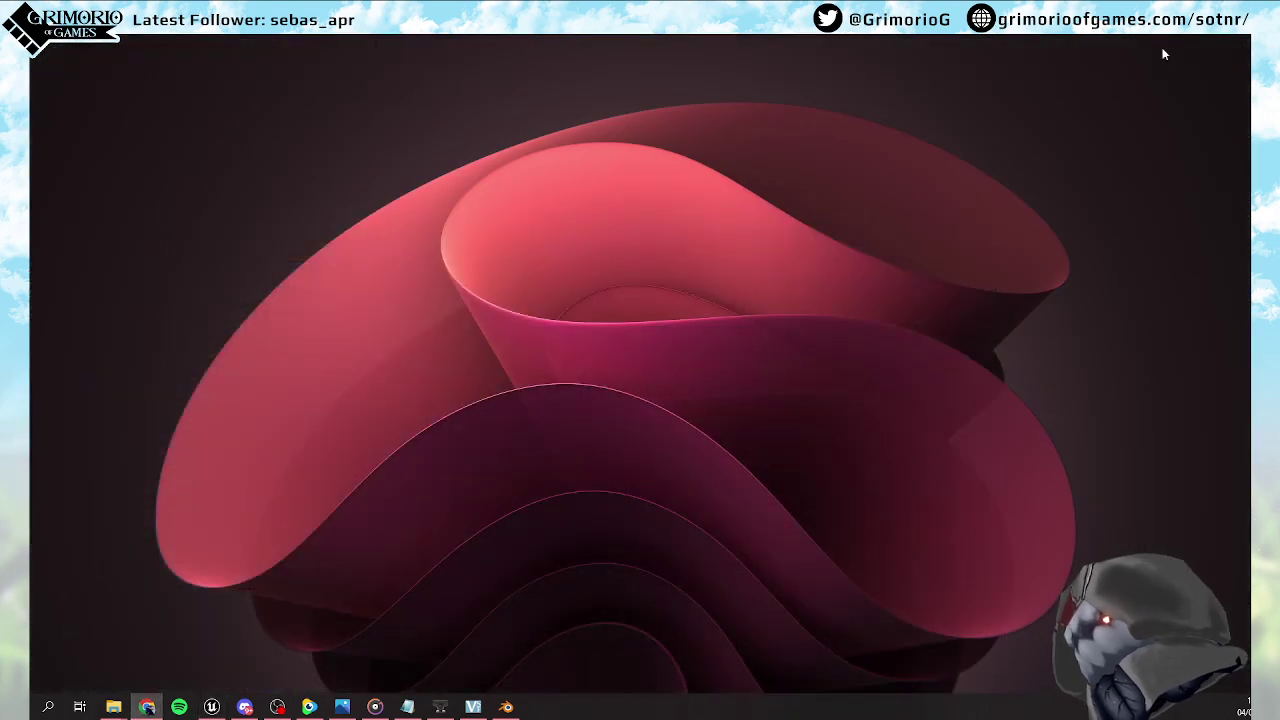
click(211, 706)
mouse_move(212, 706)
click(278, 665)
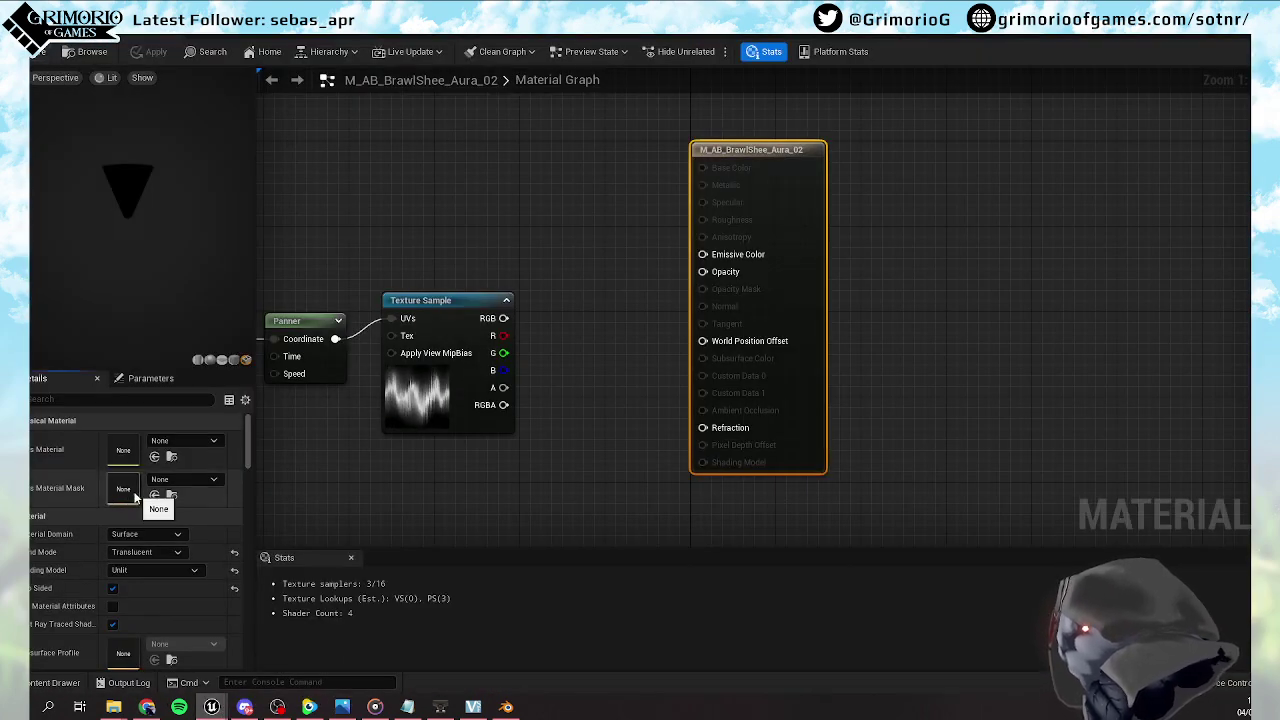
click(270, 370)
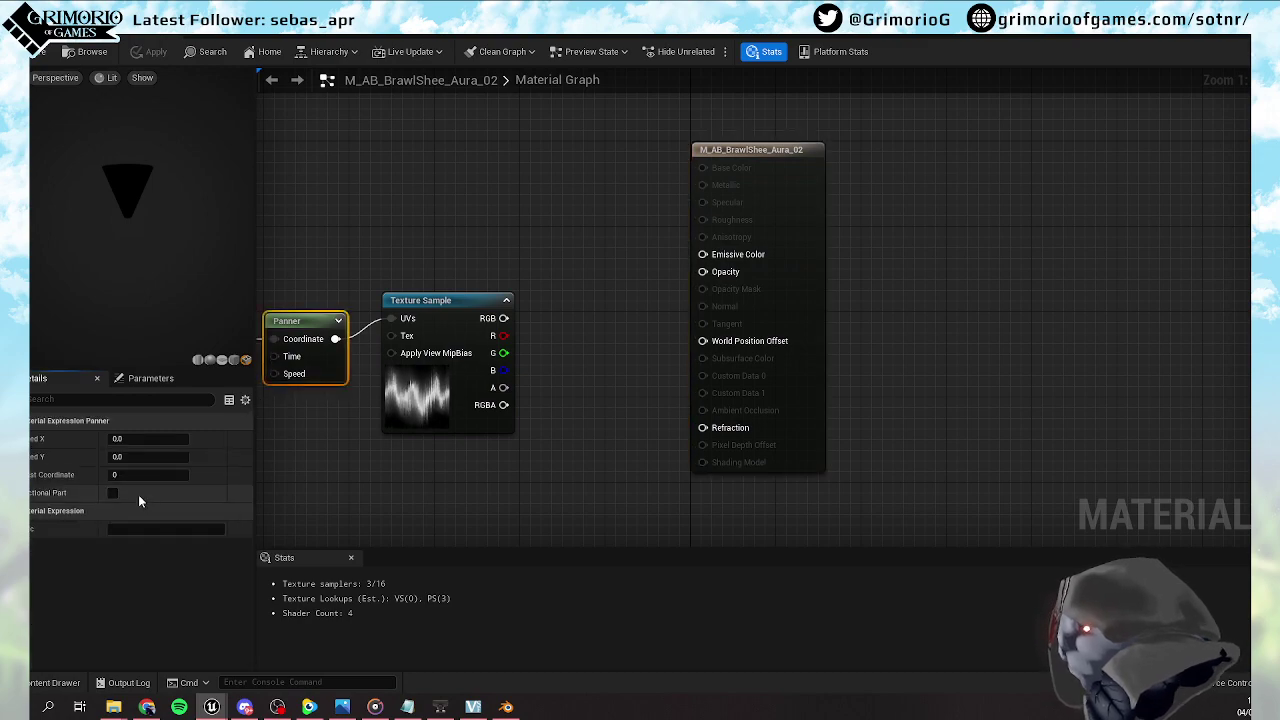
Close the editor and save the pending M_AB_Brawlshee_Aura_01 material
click(1264, 11)
click(1264, 11)
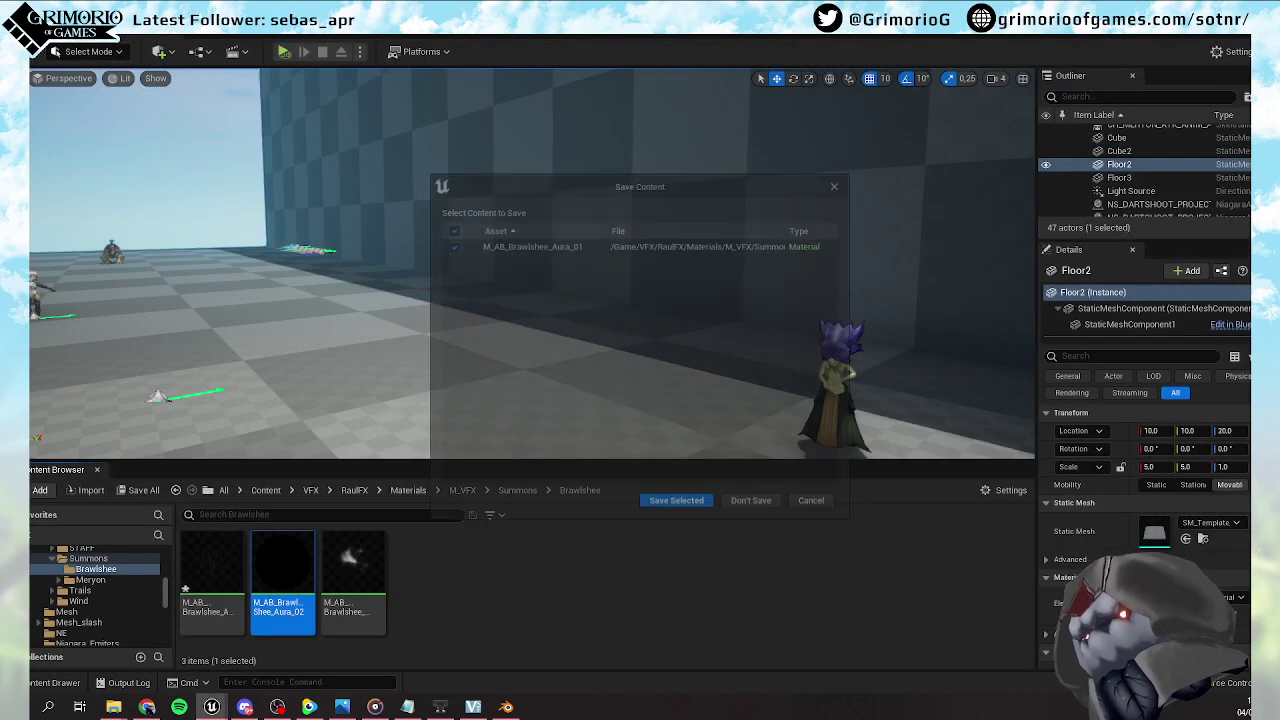
click(664, 504)
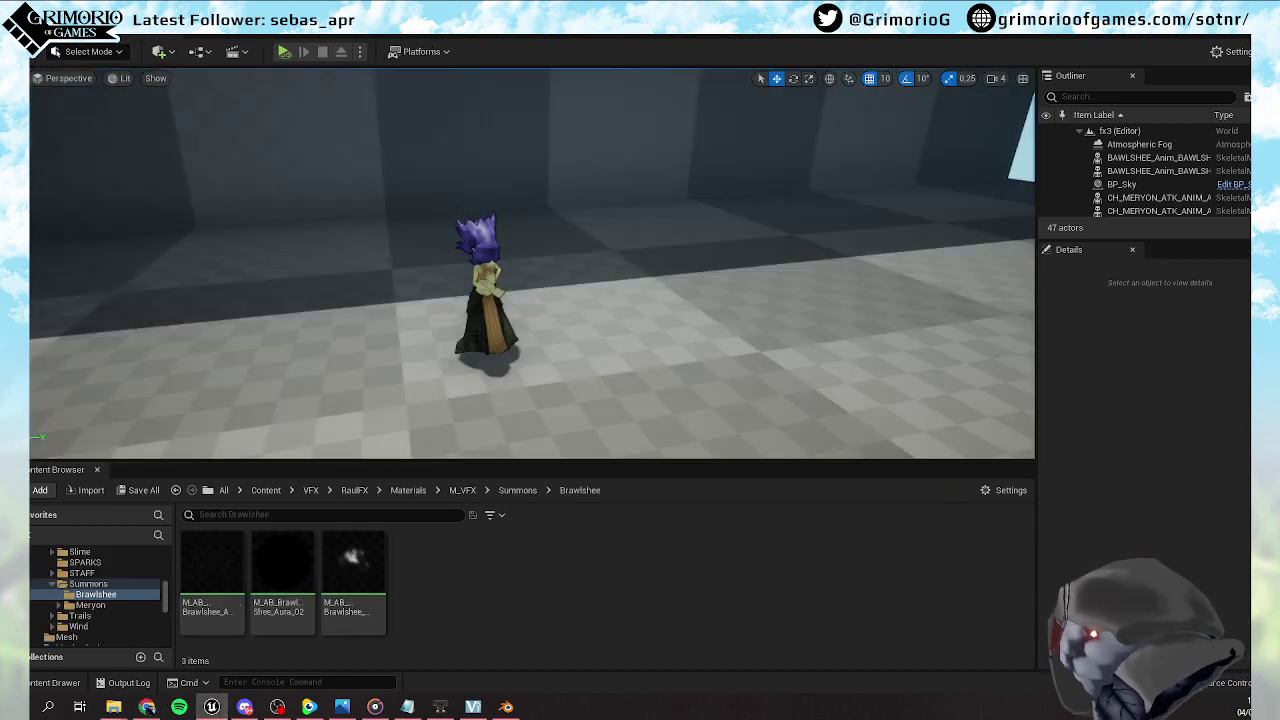
Open M_AB_BrawlShee_Aura_02 and start previewing the T_Sonar_01 Texture Sample node
mouse_move(423, 406)
mouse_down()
mouse_move(350, 380)
mouse_move(405, 370)
mouse_move(423, 406)
mouse_up()
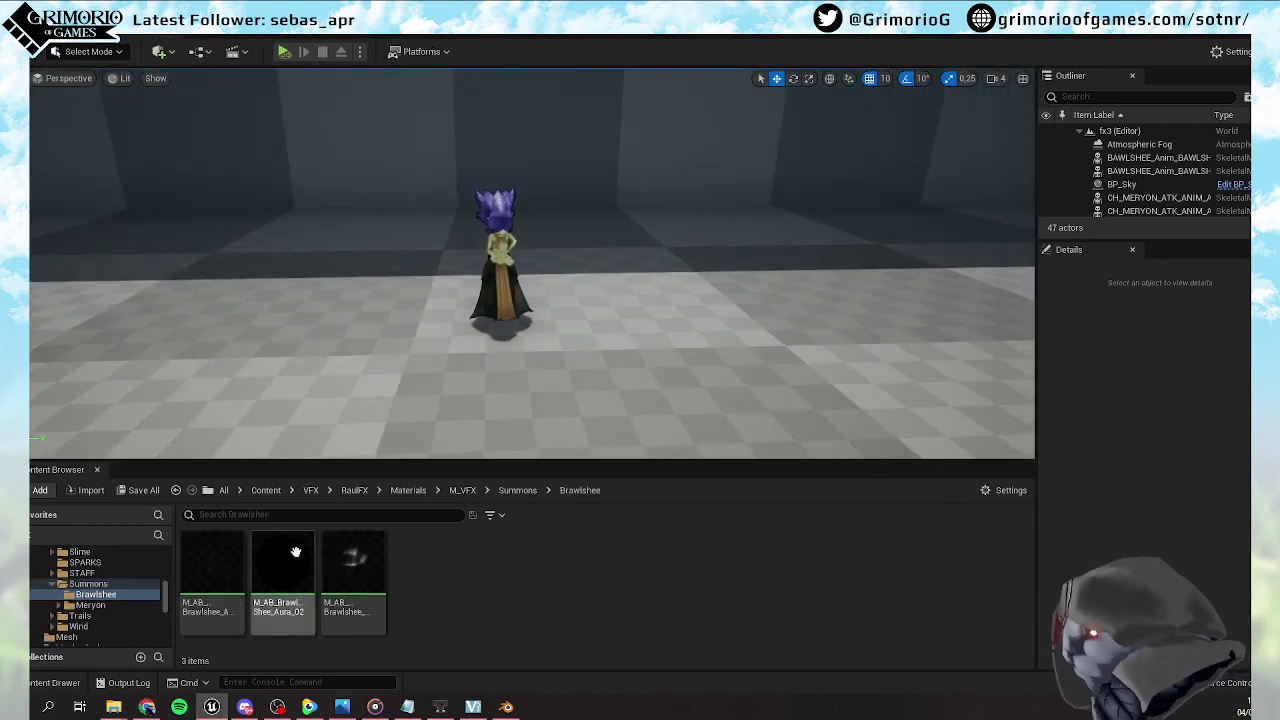
double_click(291, 557)
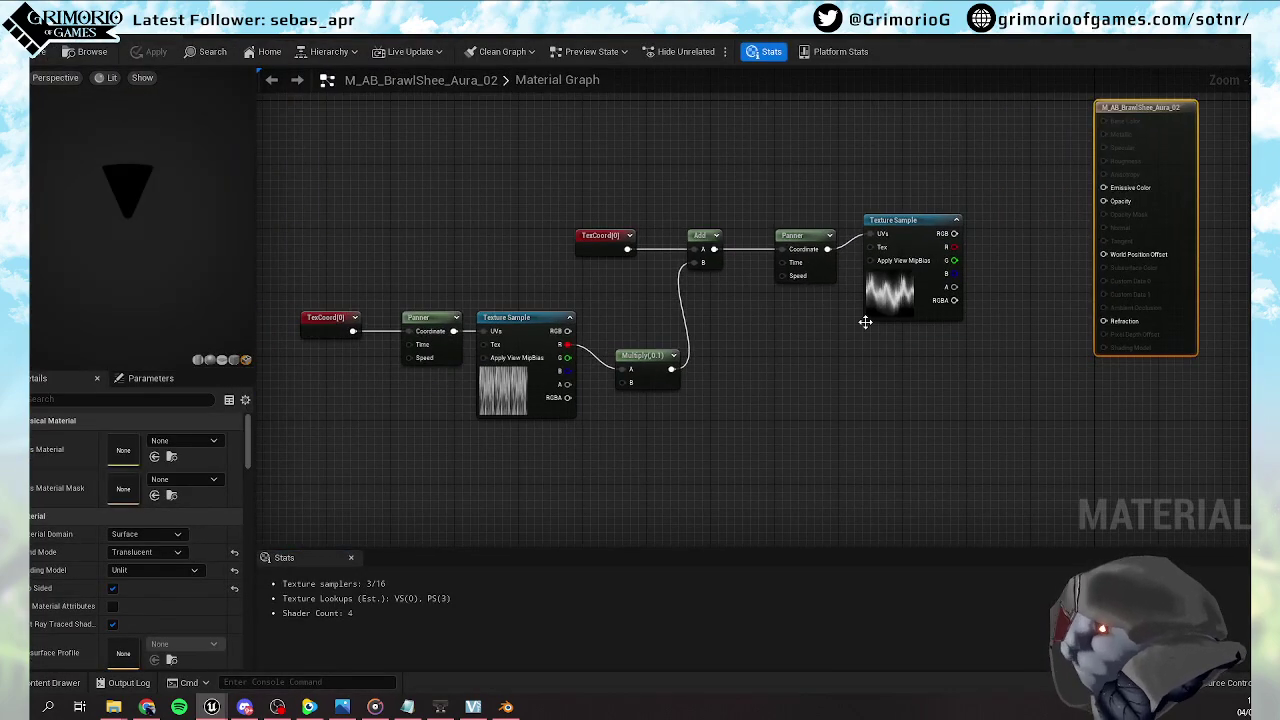
scroll(878, 315, up, 3)
right_click(887, 372)
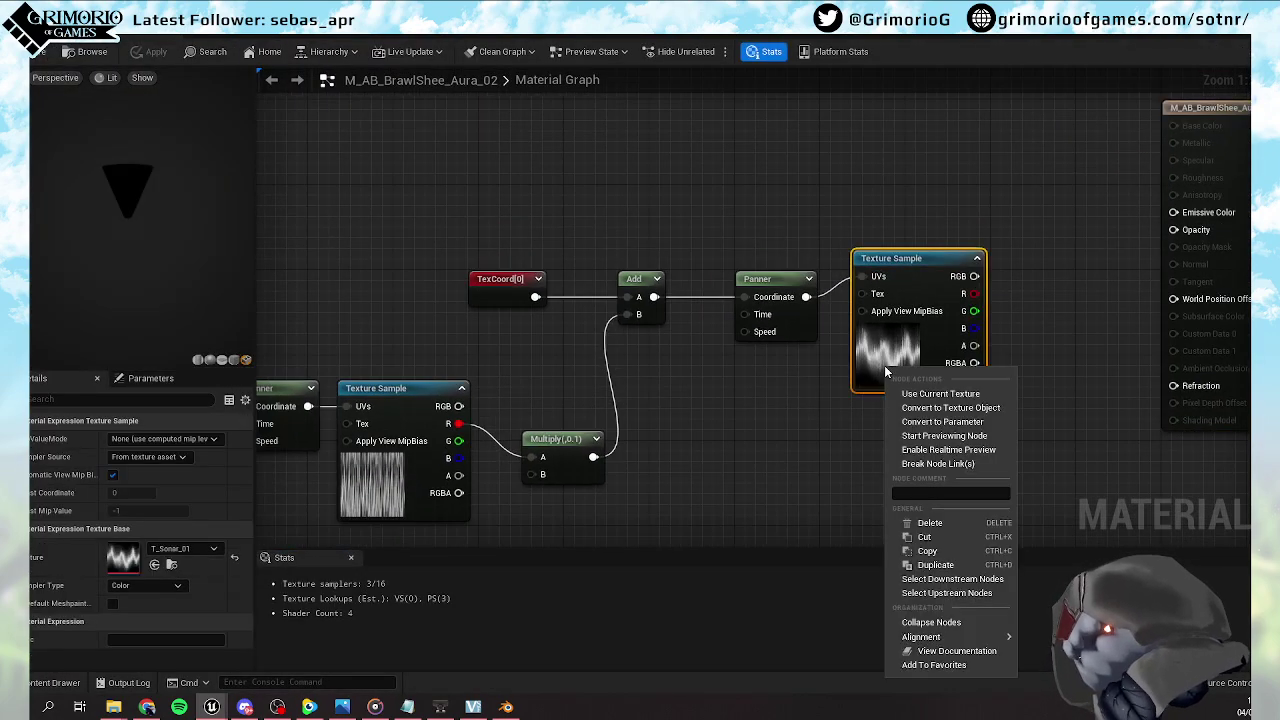
click(944, 436)
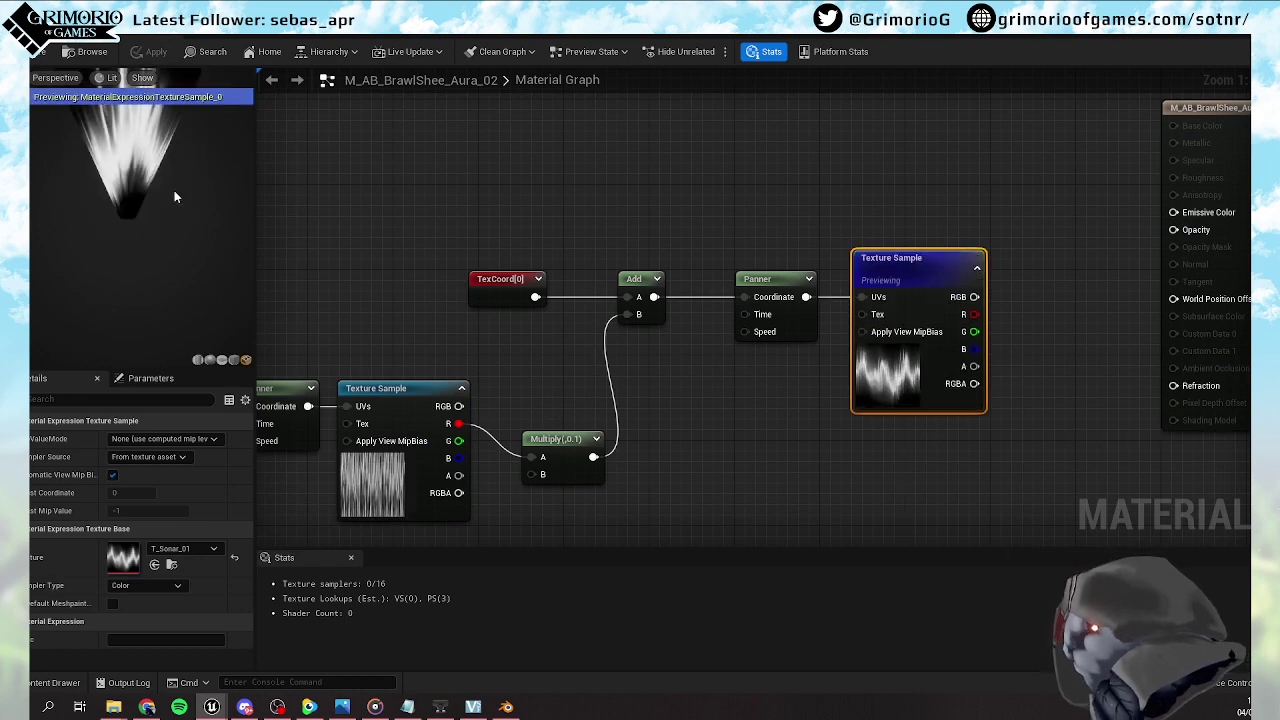
Set the U tiling to 1 on the TexCoord node of the noise distortion branch
right_drag(381, 417, 543, 367)
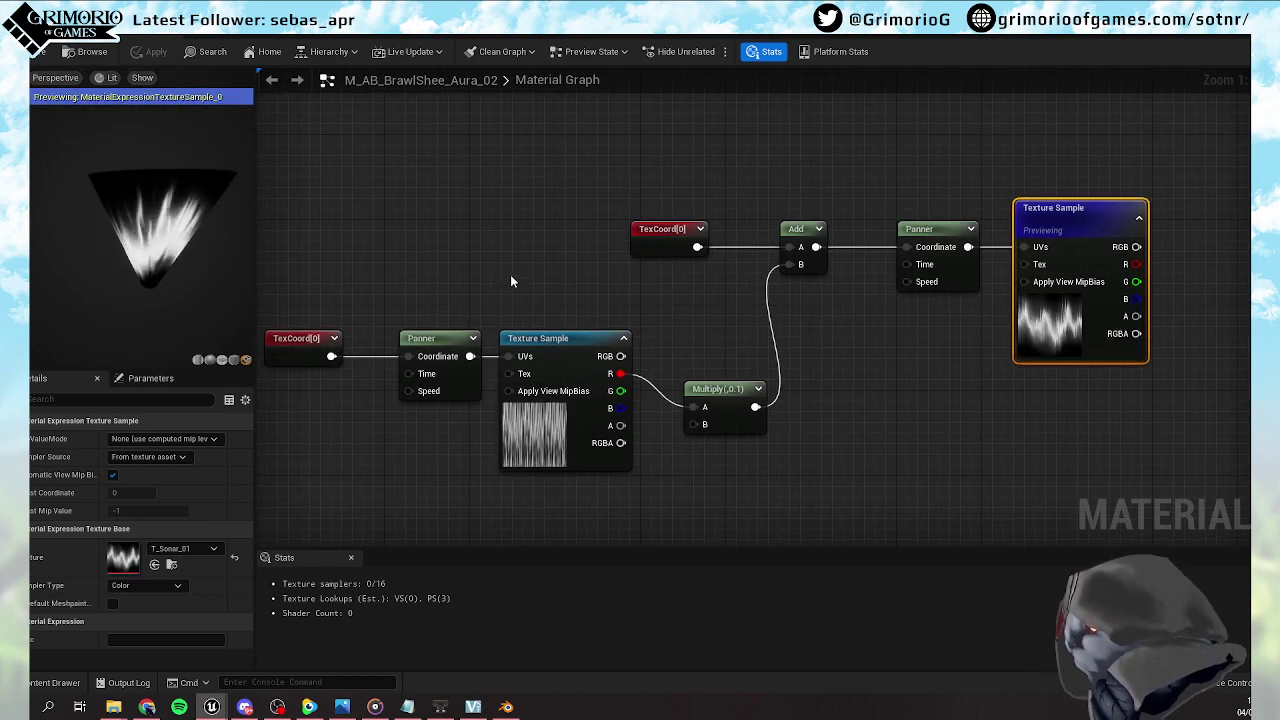
click(540, 425)
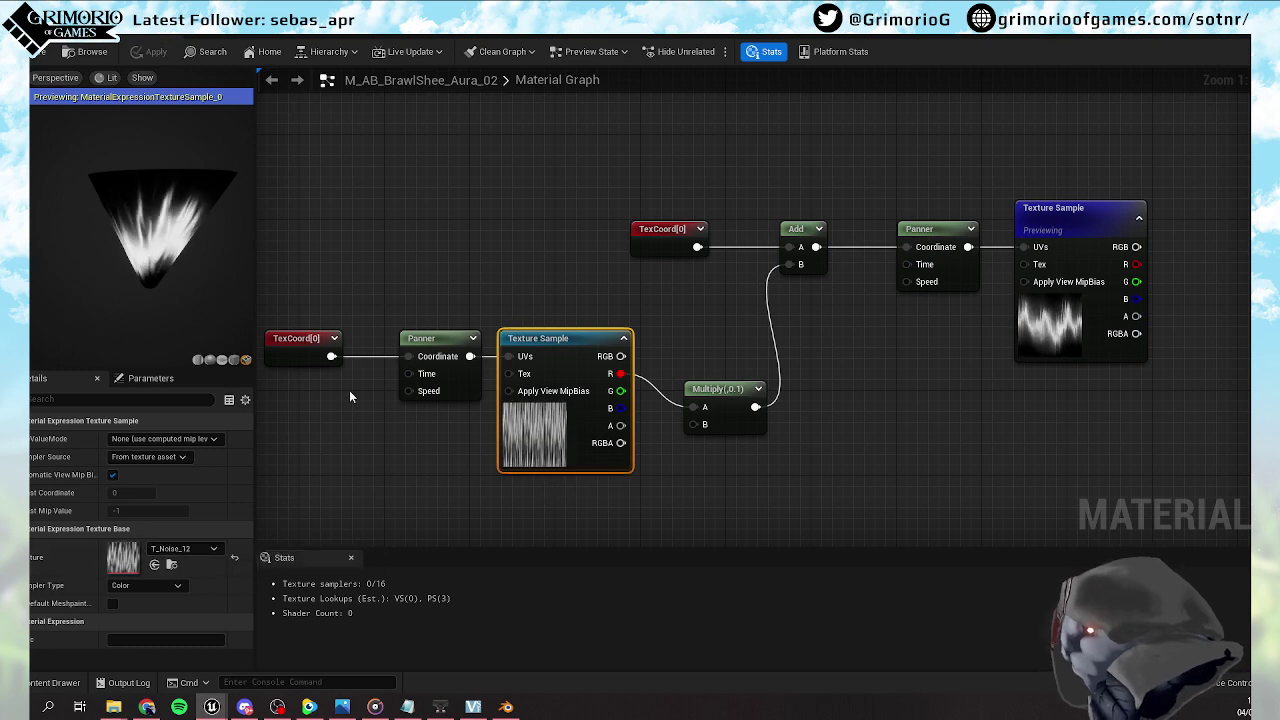
click(318, 350)
click(146, 457)
text(1)
key(Return)
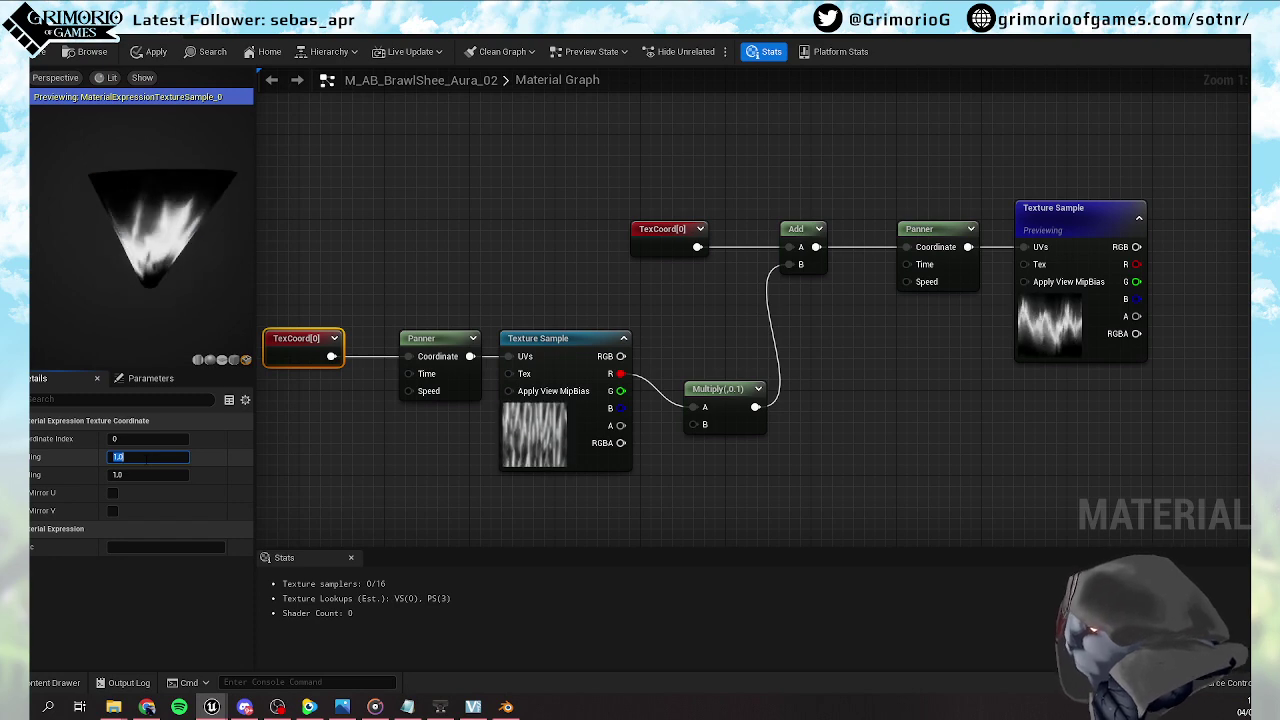
Assign T_Noise_11 to the distortion Texture Sample and set the Multiply node's B constant to 0.2
click(508, 422)
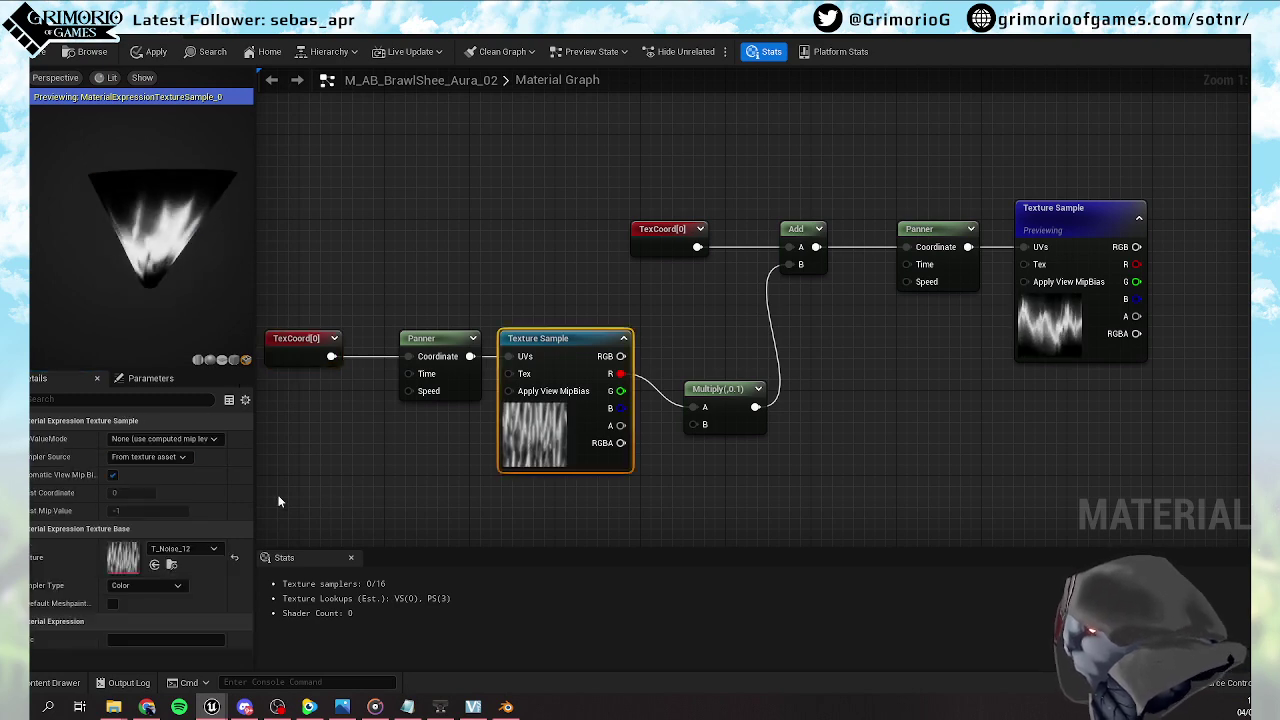
click(190, 550)
click(246, 421)
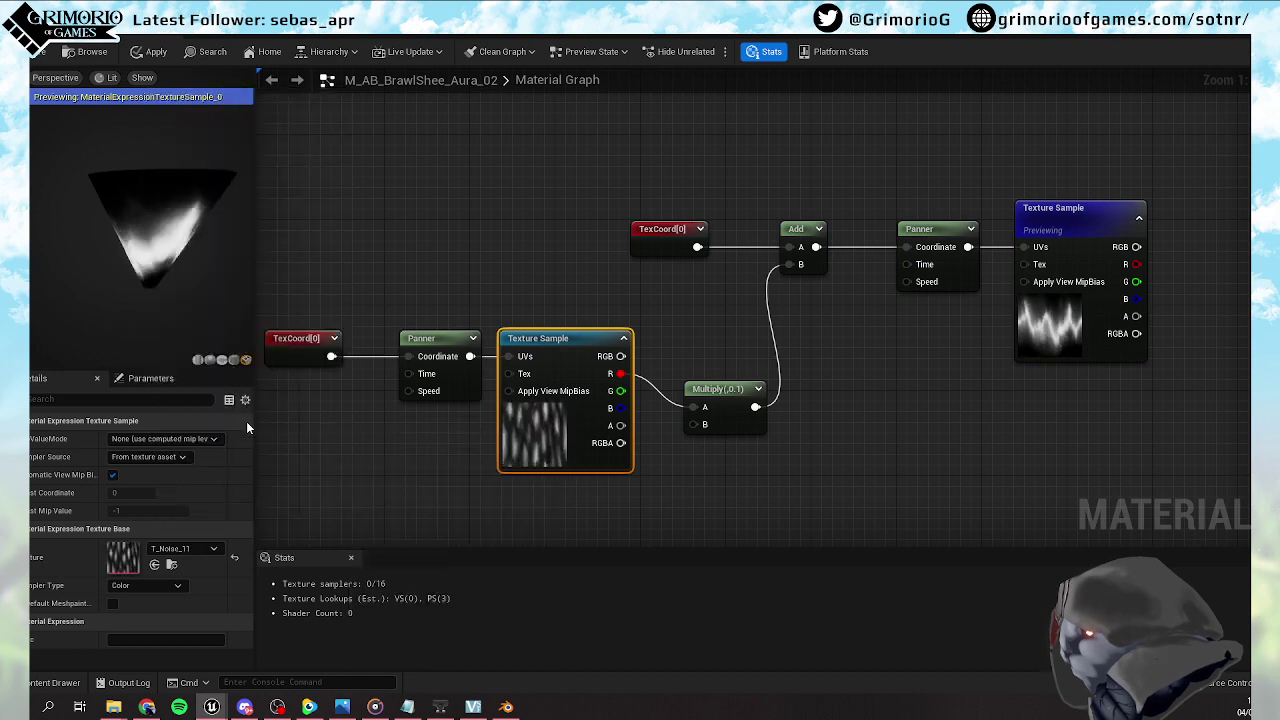
click(722, 408)
click(148, 457)
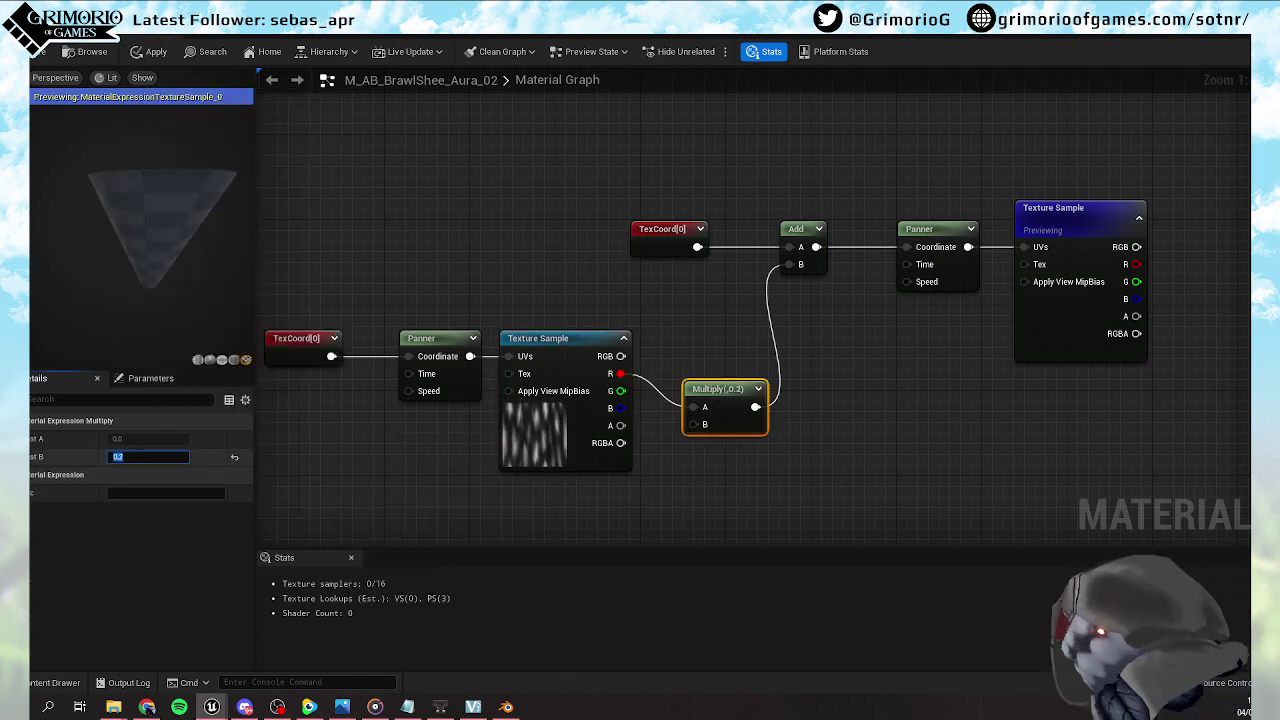
Replace the texture in the distortion Texture Sample with T_Noise_21
click(545, 340)
click(207, 547)
scroll(212, 436, down, 5)
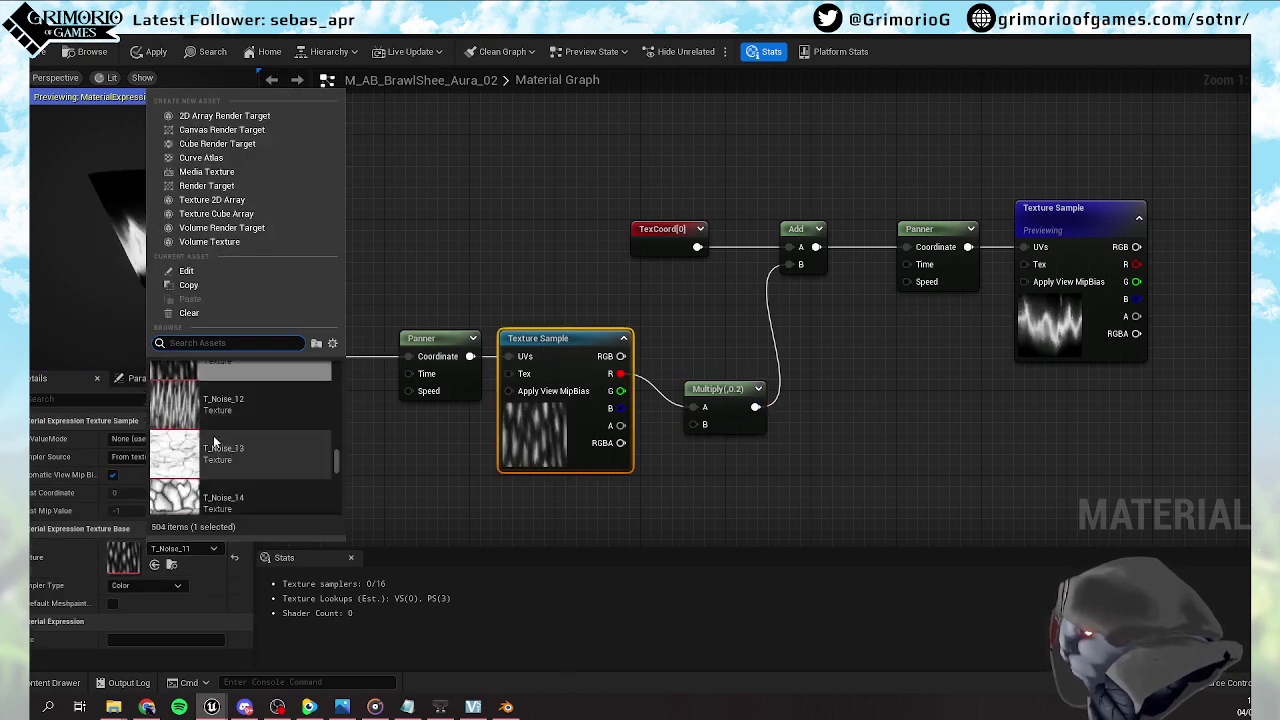
scroll(210, 438, down, 3)
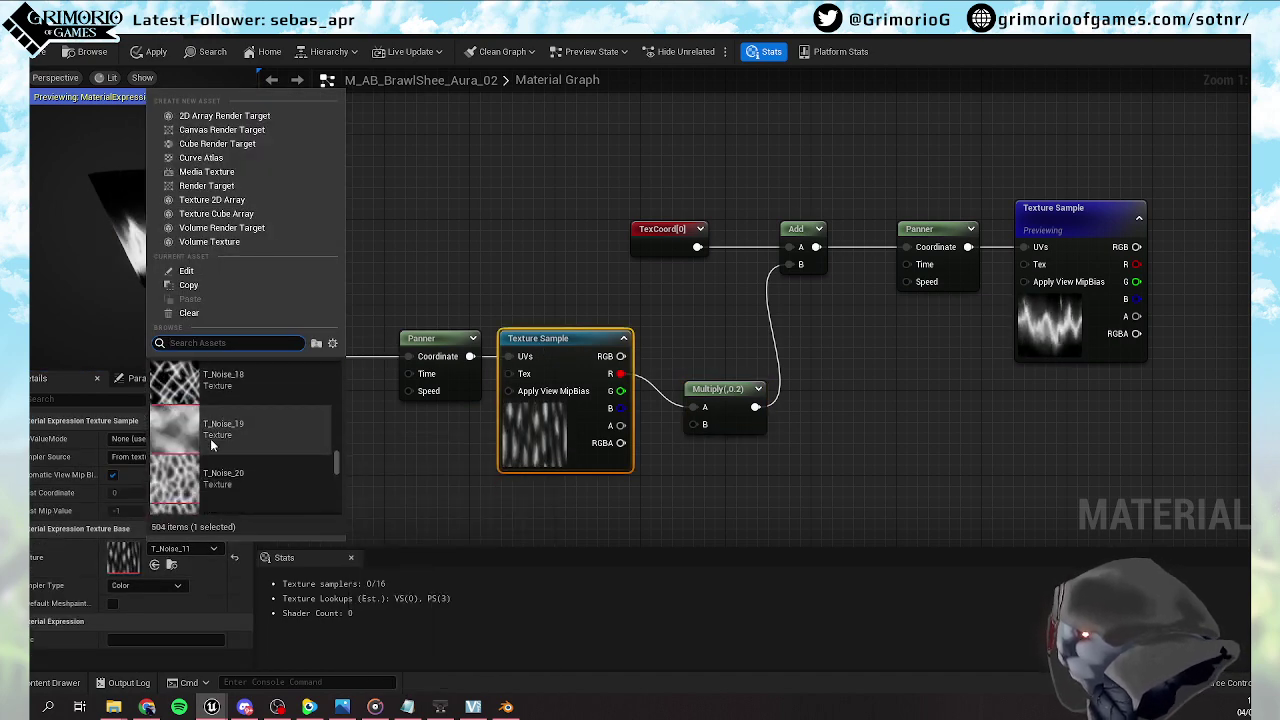
click(215, 396)
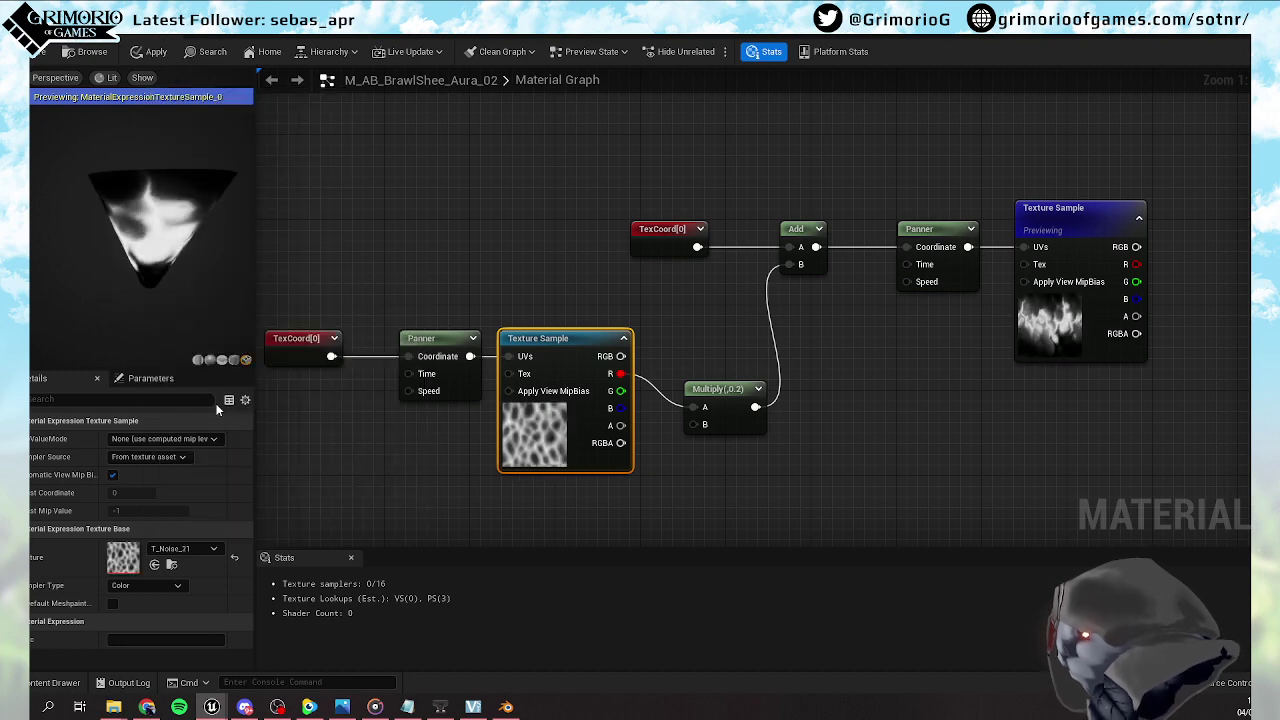
Assign the T_Normal_01 texture to the distortion Texture Sample
click(176, 551)
scroll(222, 438, down, 5)
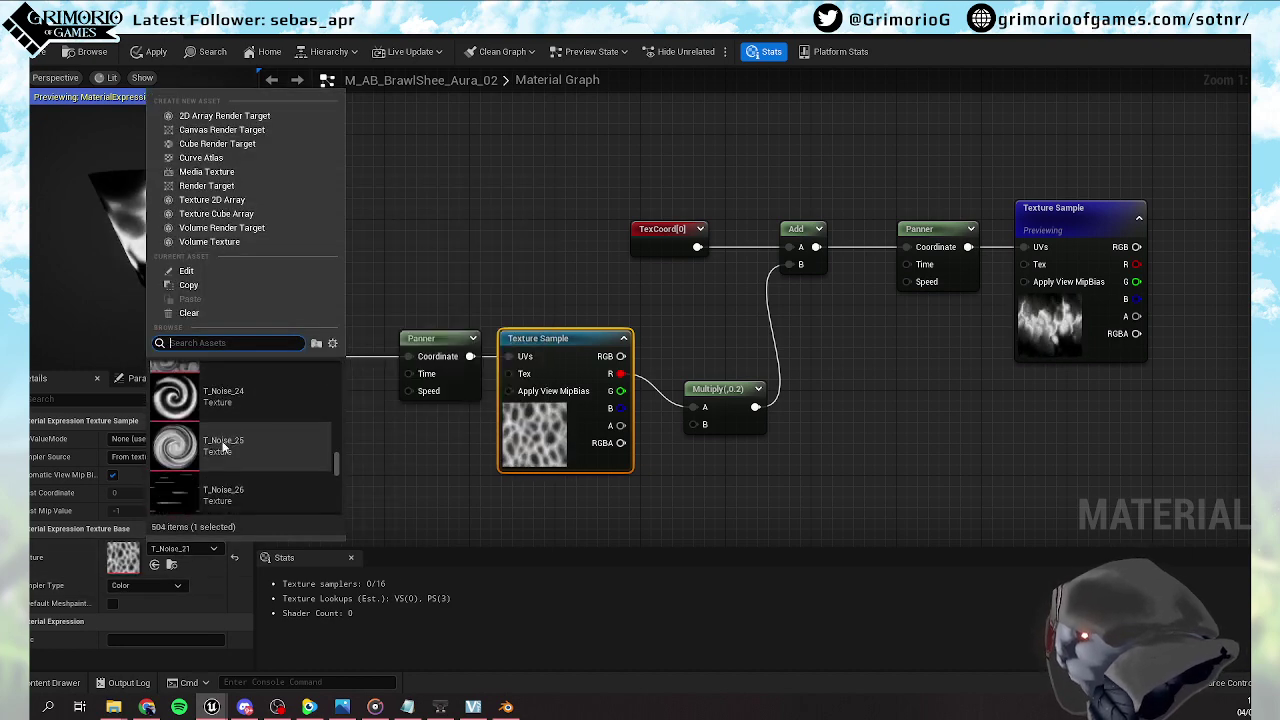
scroll(222, 438, down, 4)
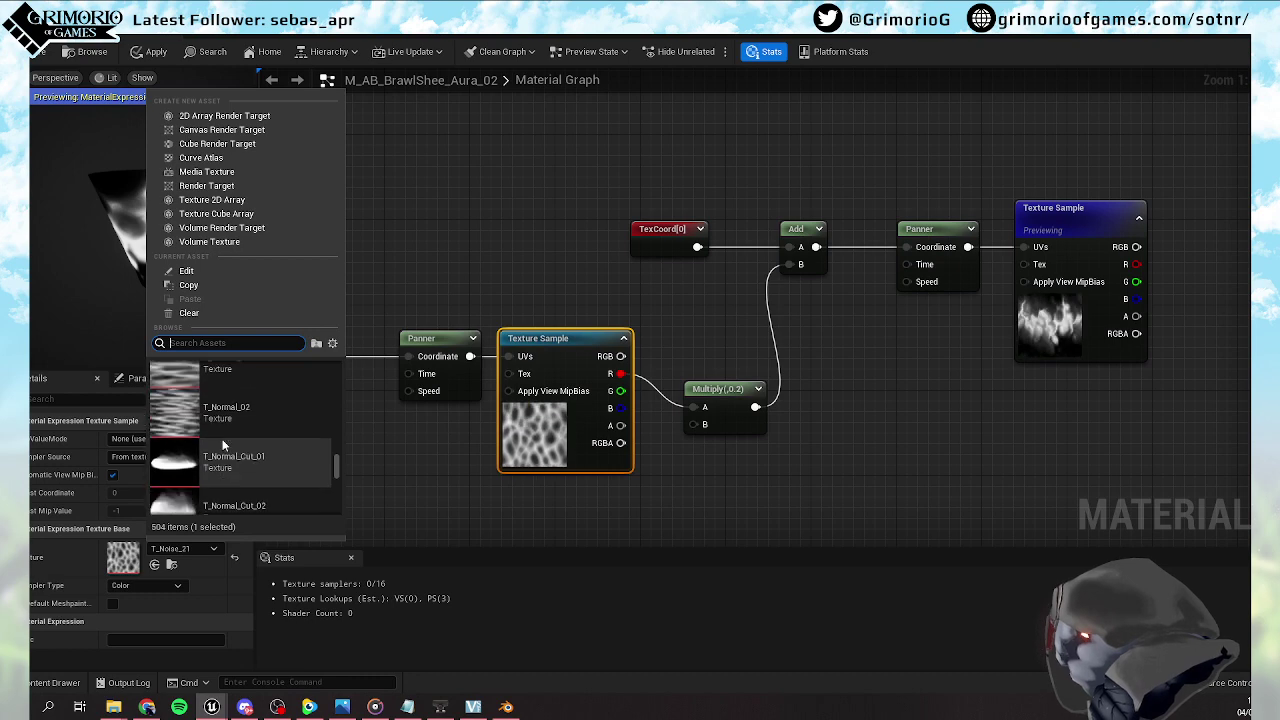
click(222, 440)
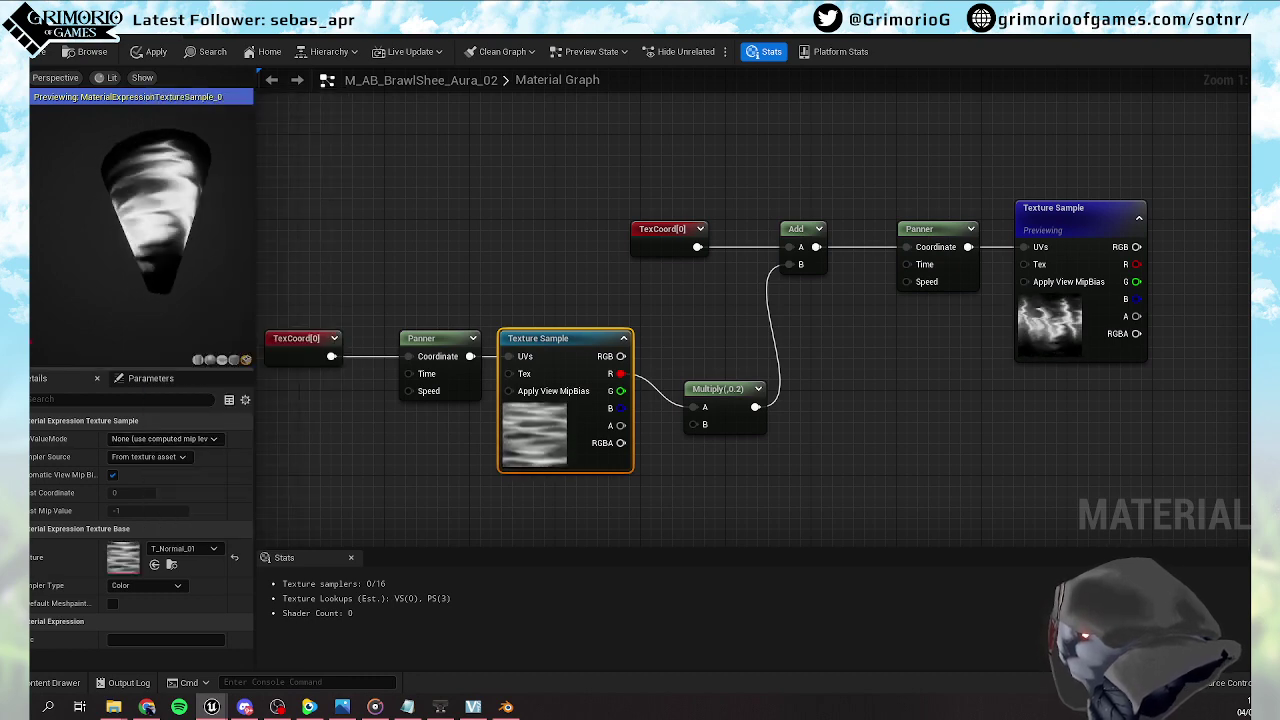
Search the texture assets for "noise" and assign T_Noise_12 to the distortion Texture Sample
click(158, 548)
scroll(278, 444, up, 2)
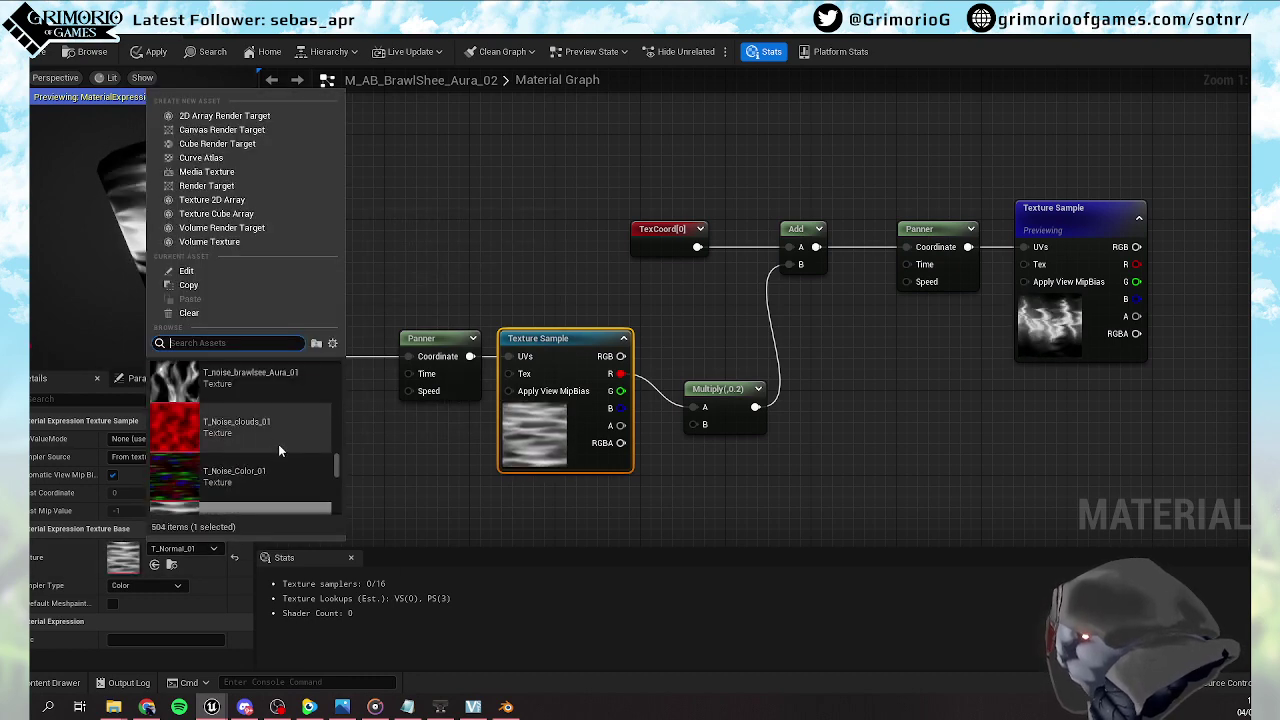
text(noise)
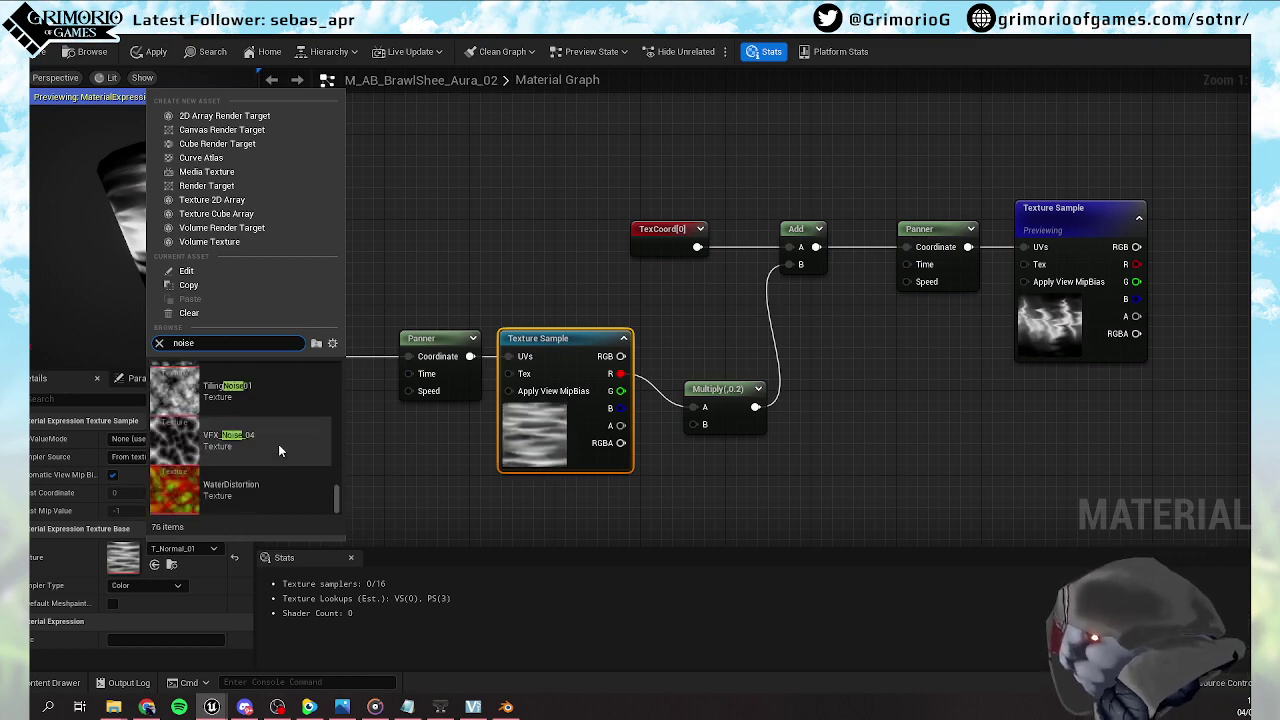
scroll(278, 444, up, 5)
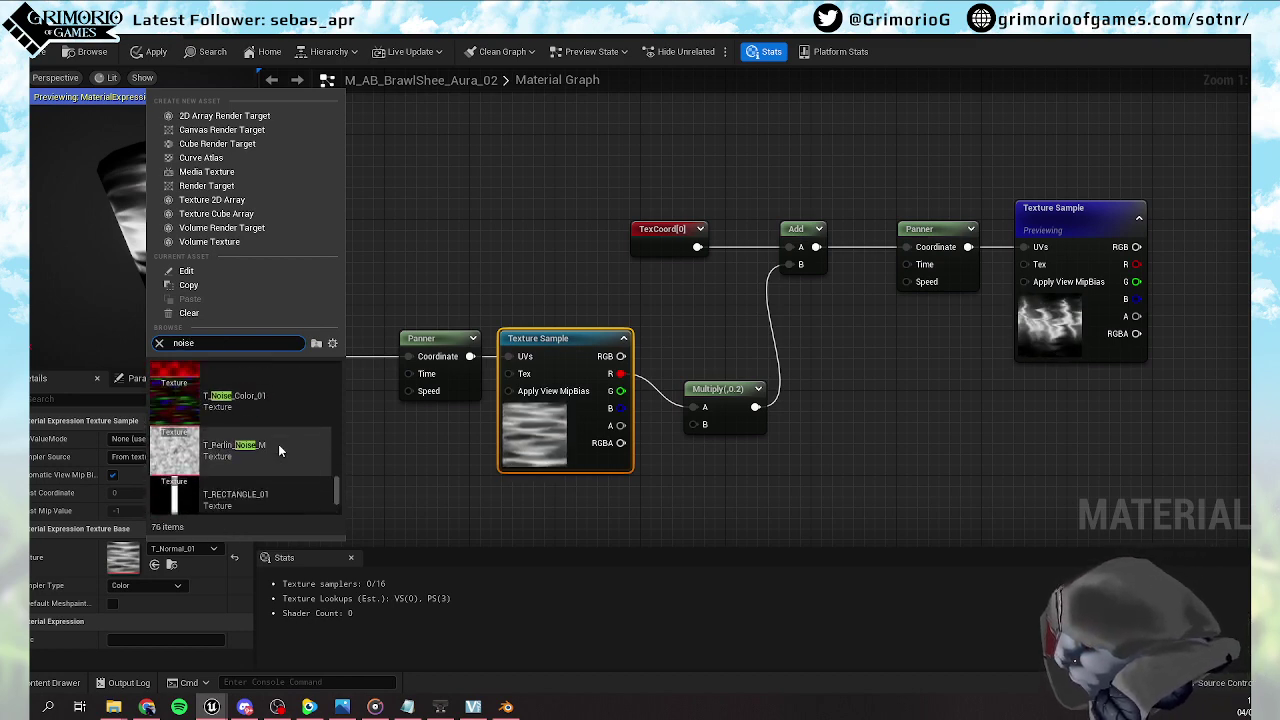
scroll(278, 444, up, 5)
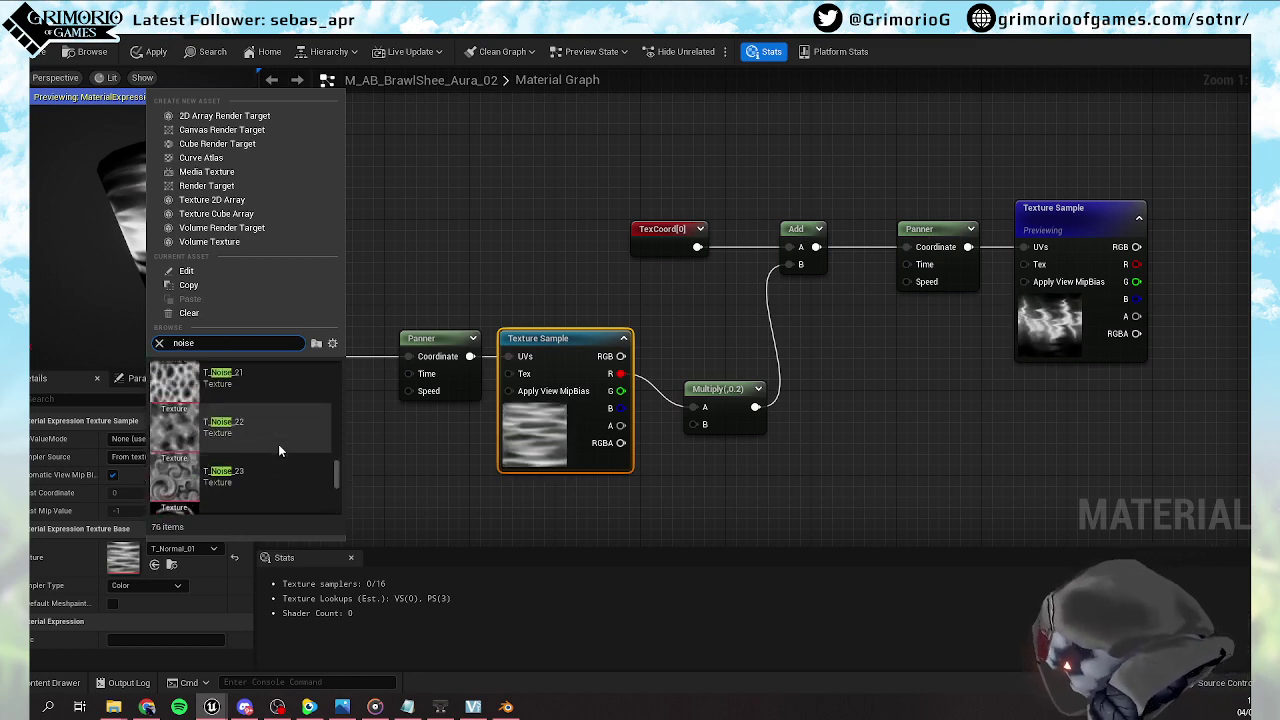
scroll(272, 446, up, 5)
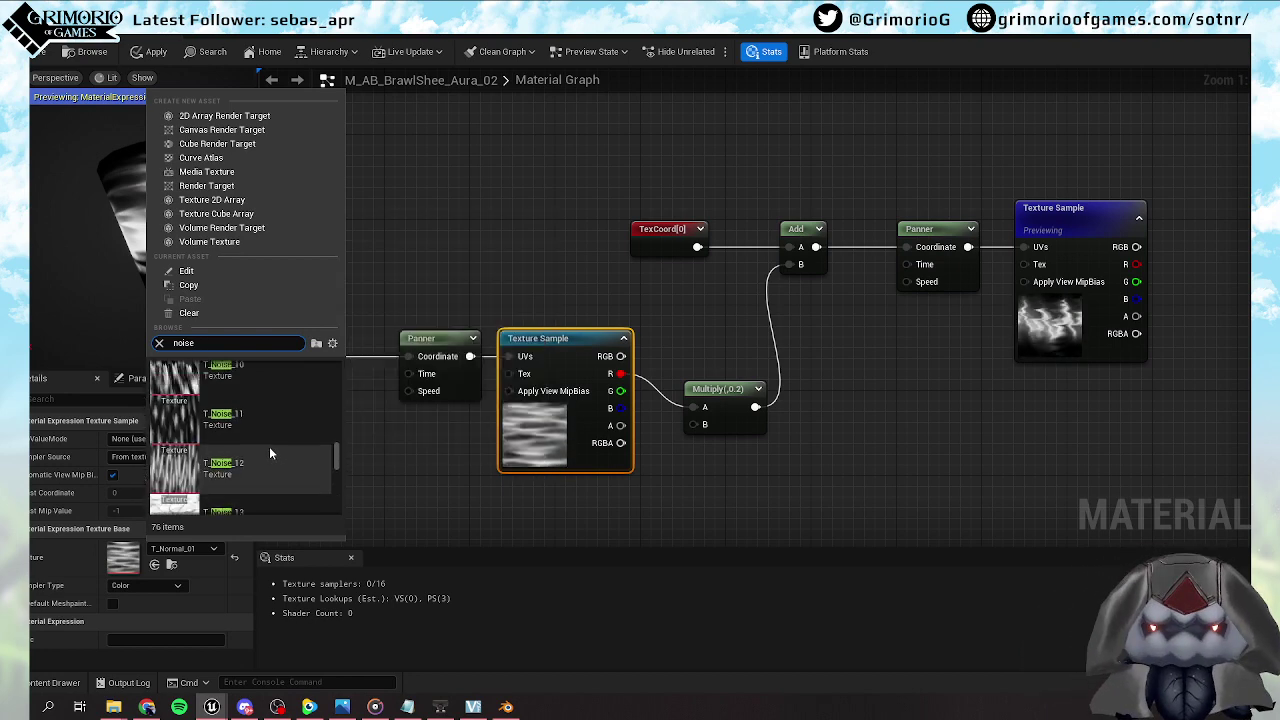
scroll(270, 453, up, 5)
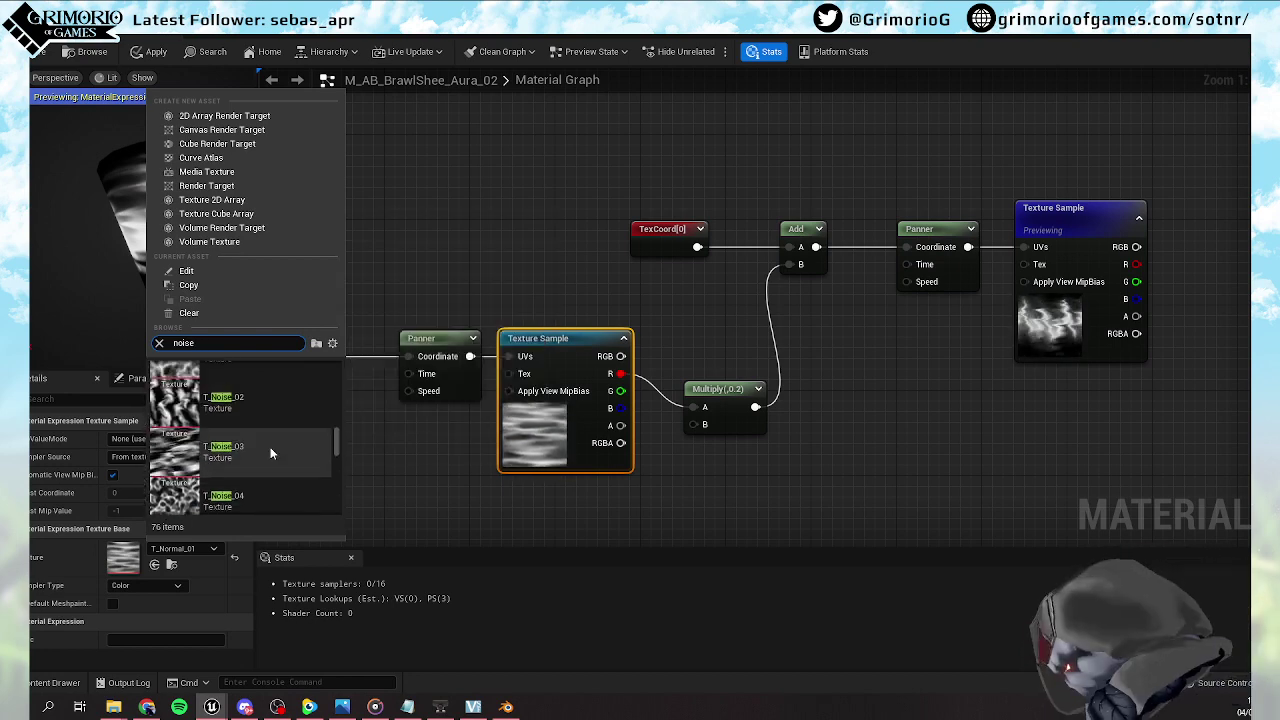
scroll(270, 453, up, 5)
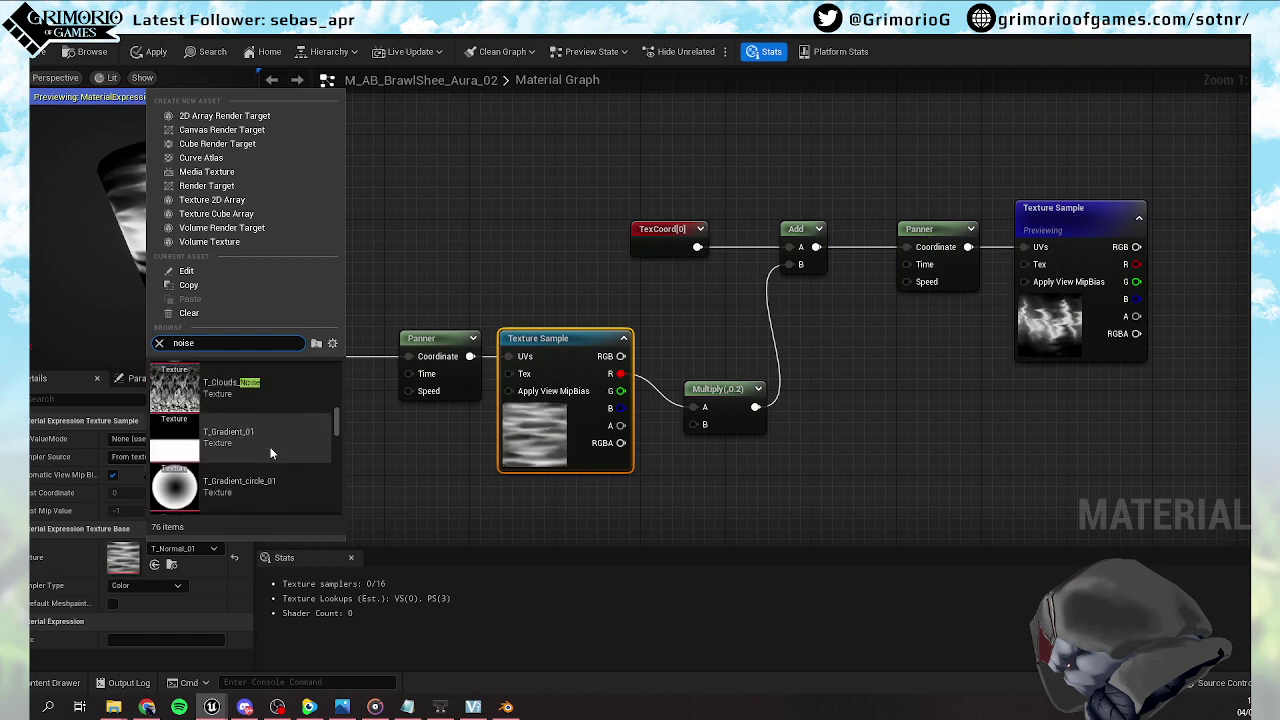
scroll(270, 453, up, 5)
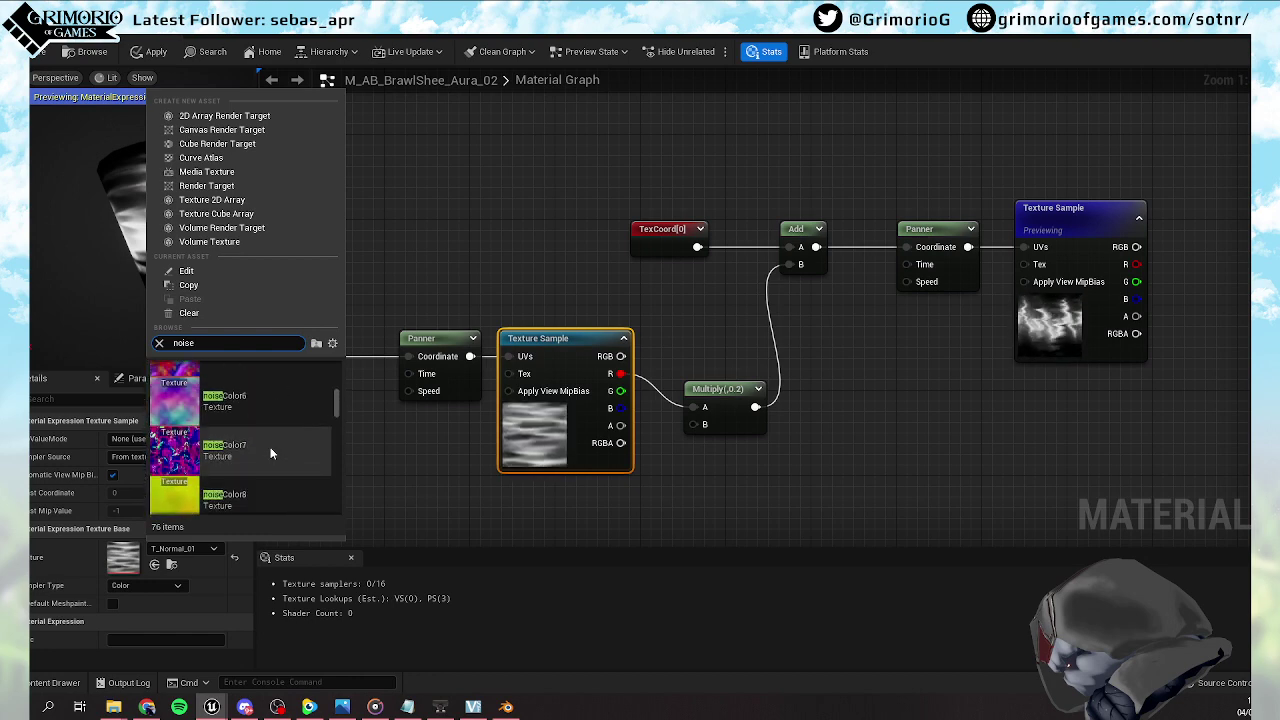
scroll(270, 453, up, 5)
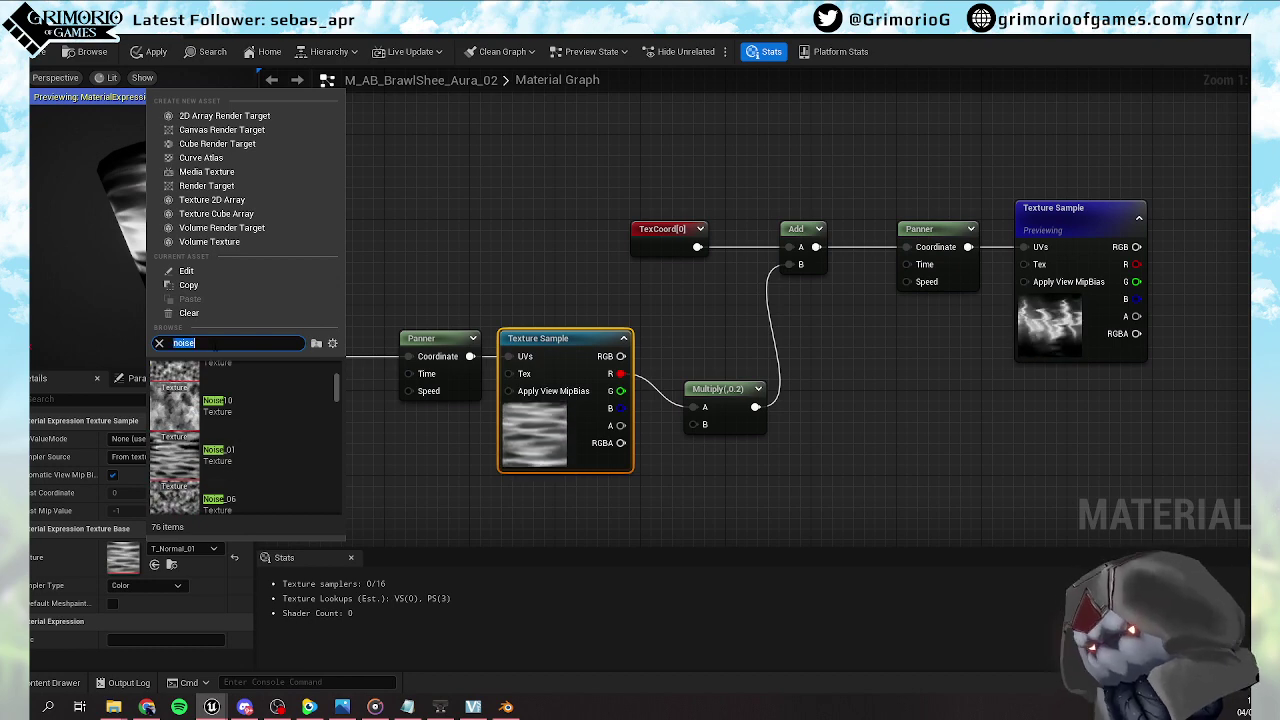
scroll(278, 412, down, 7)
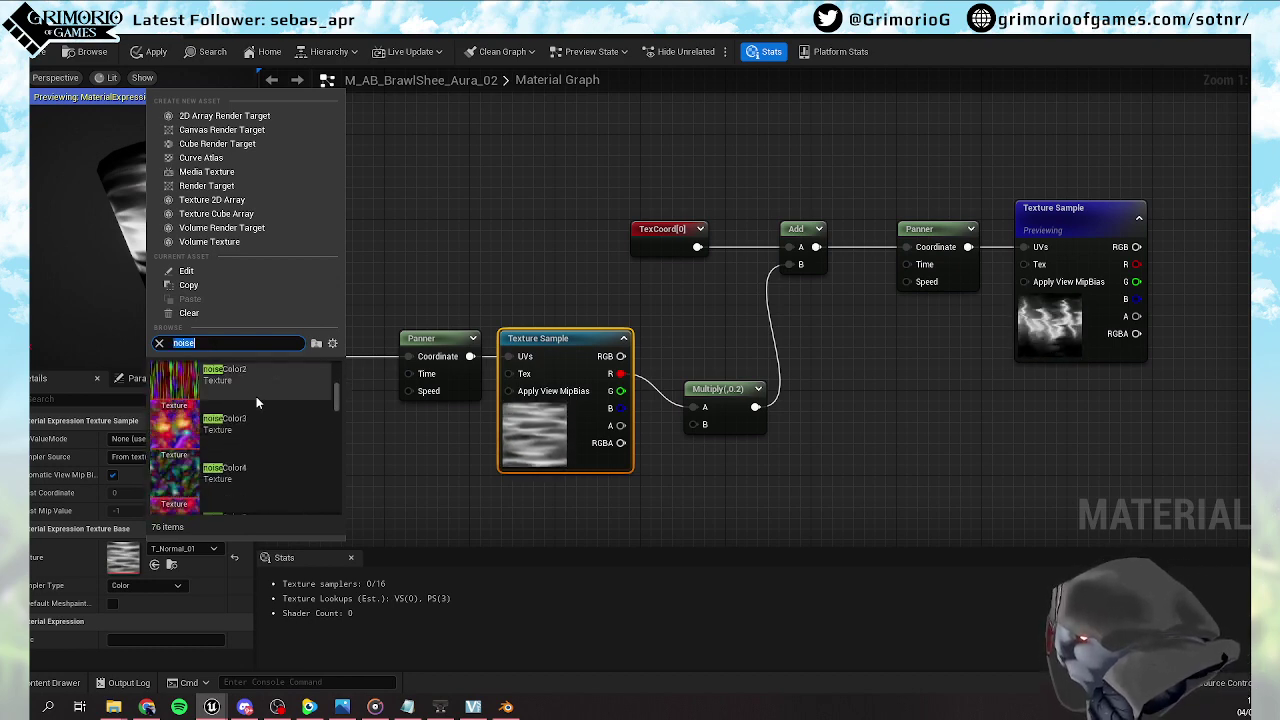
scroll(250, 410, down, 6)
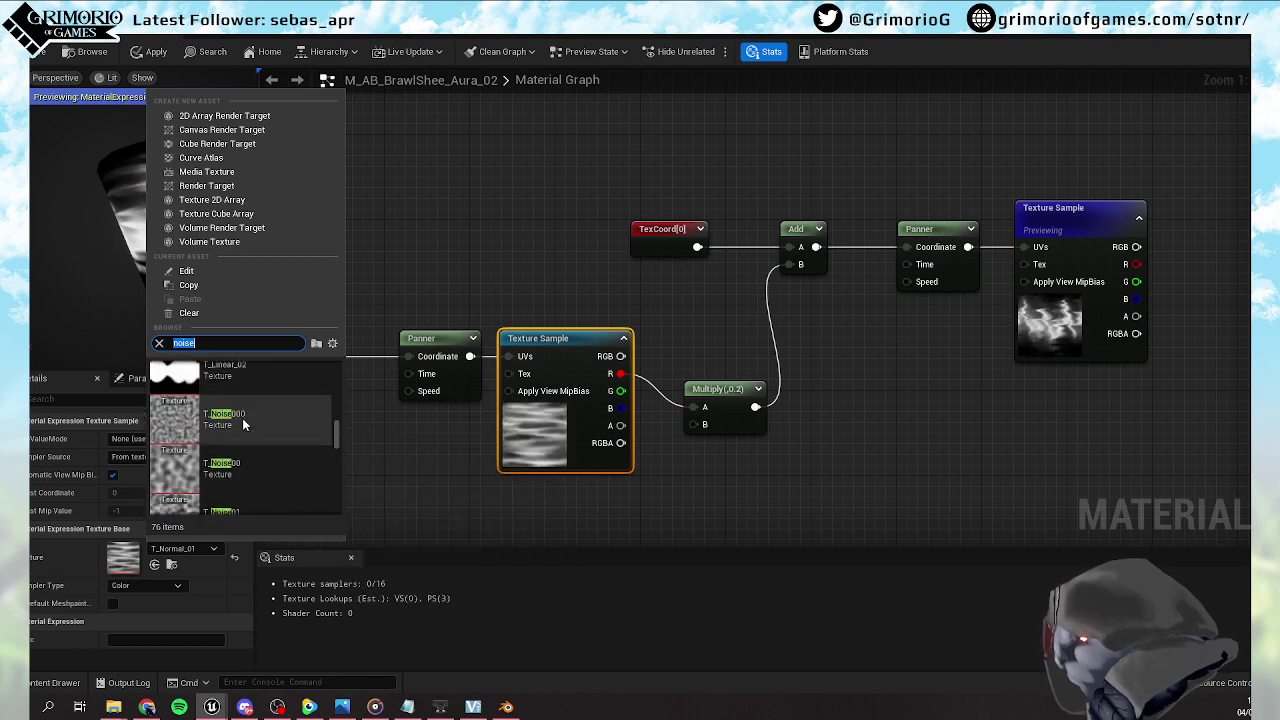
scroll(239, 417, down, 3)
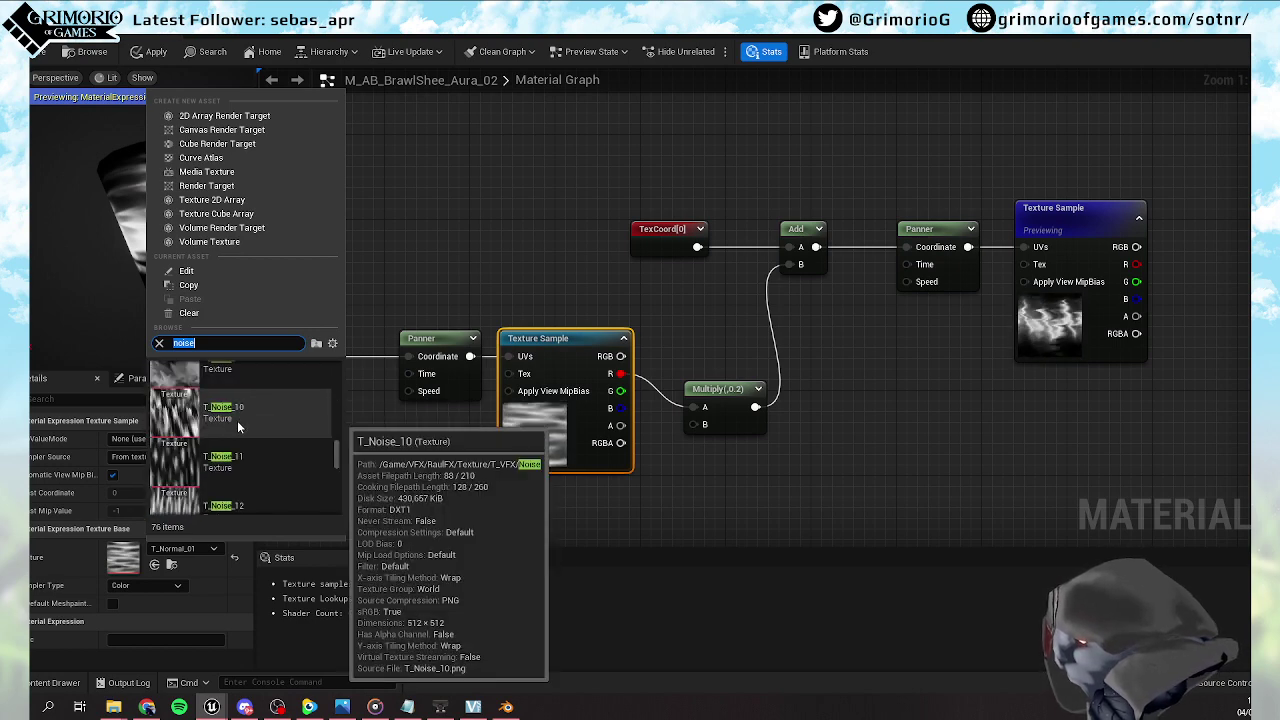
click(237, 420)
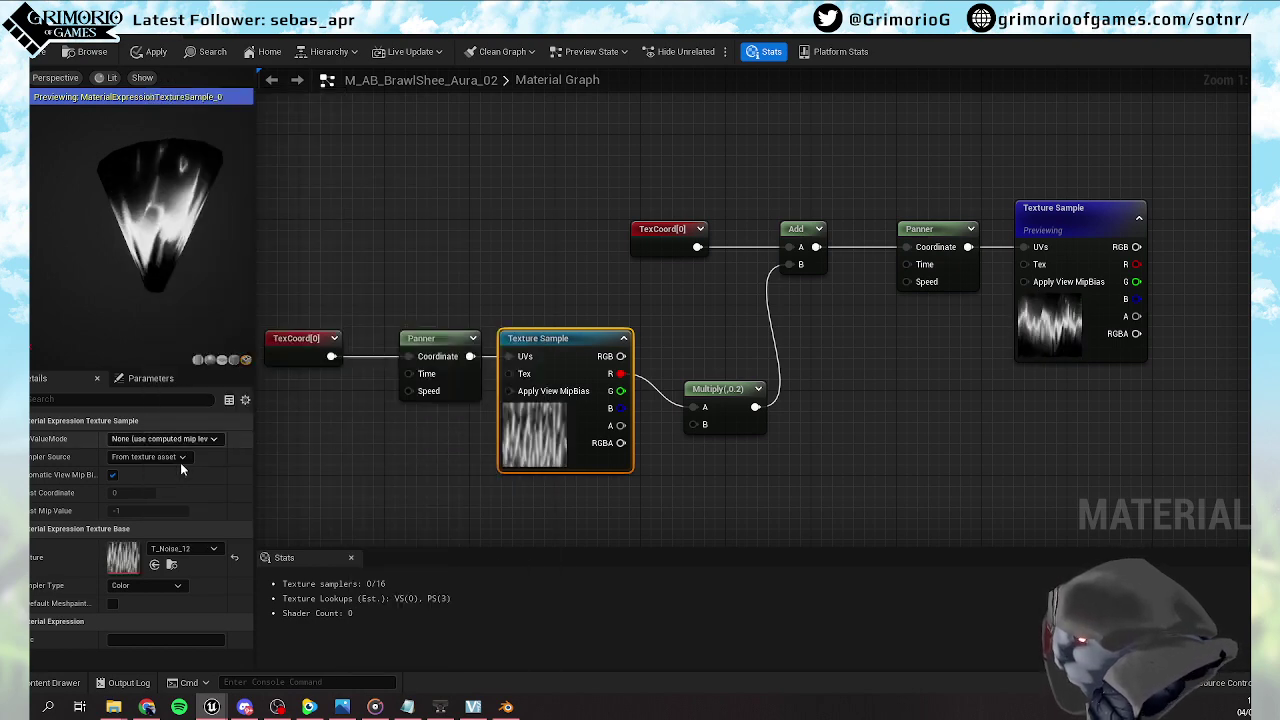
Try a U tiling of 0.5 on the distortion branch's TexCoord node, and set it back to 1
click(430, 340)
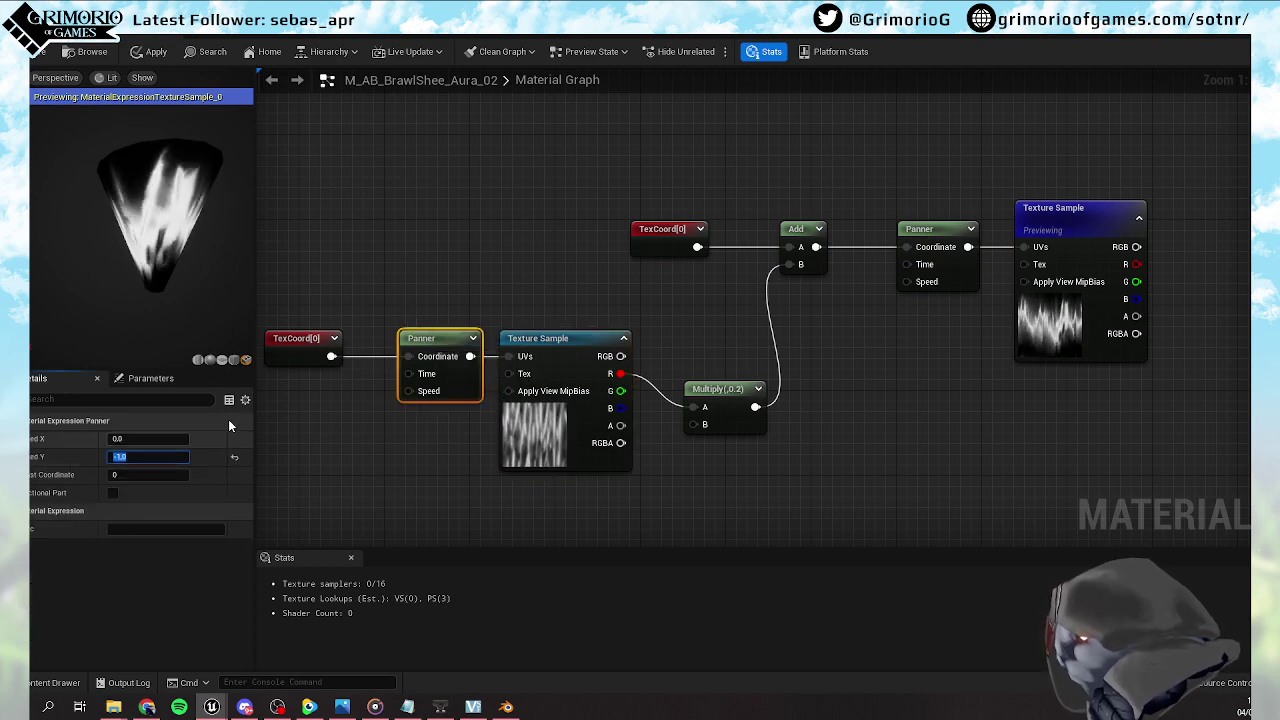
click(300, 342)
click(134, 457)
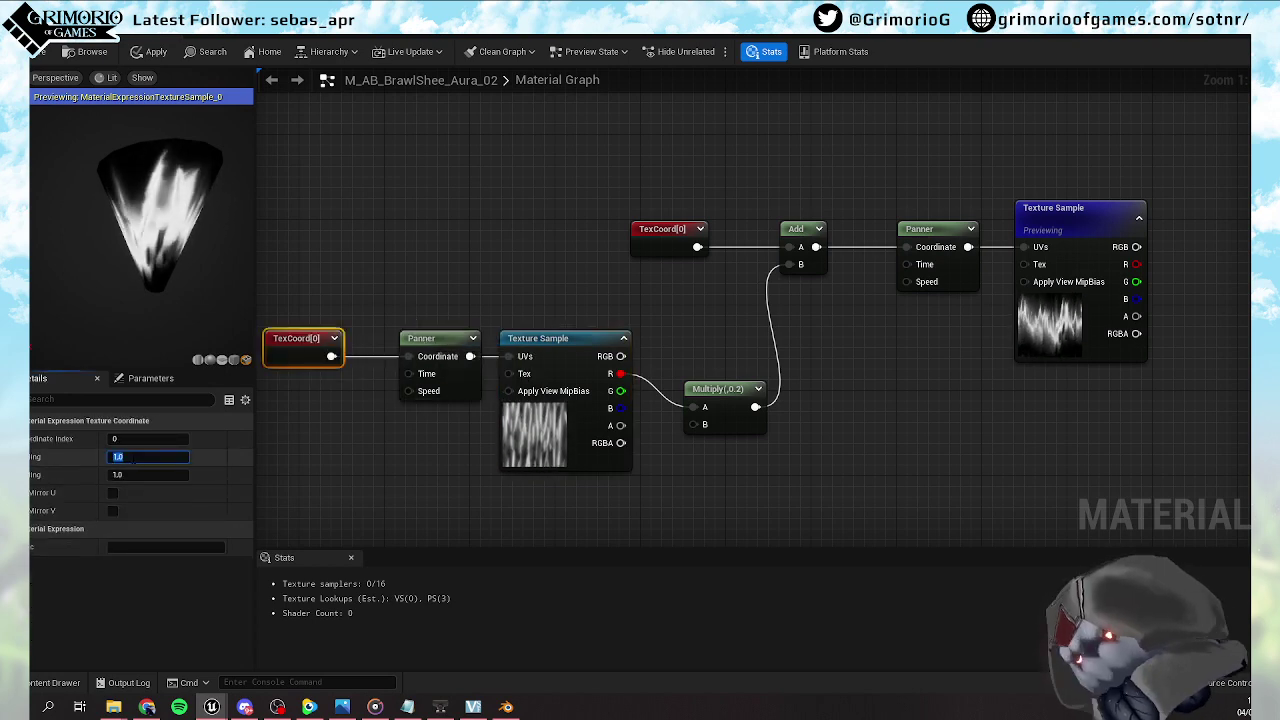
text(0.5)
key(Return)
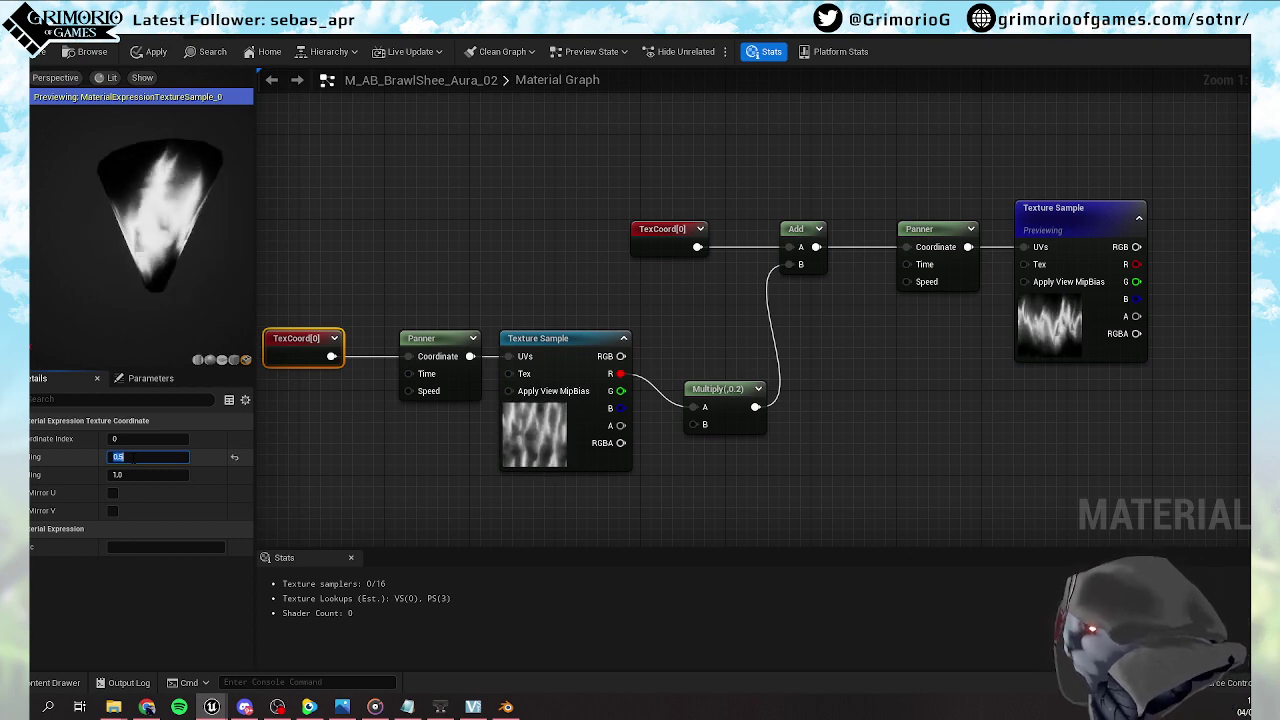
text(1)
key(Return)
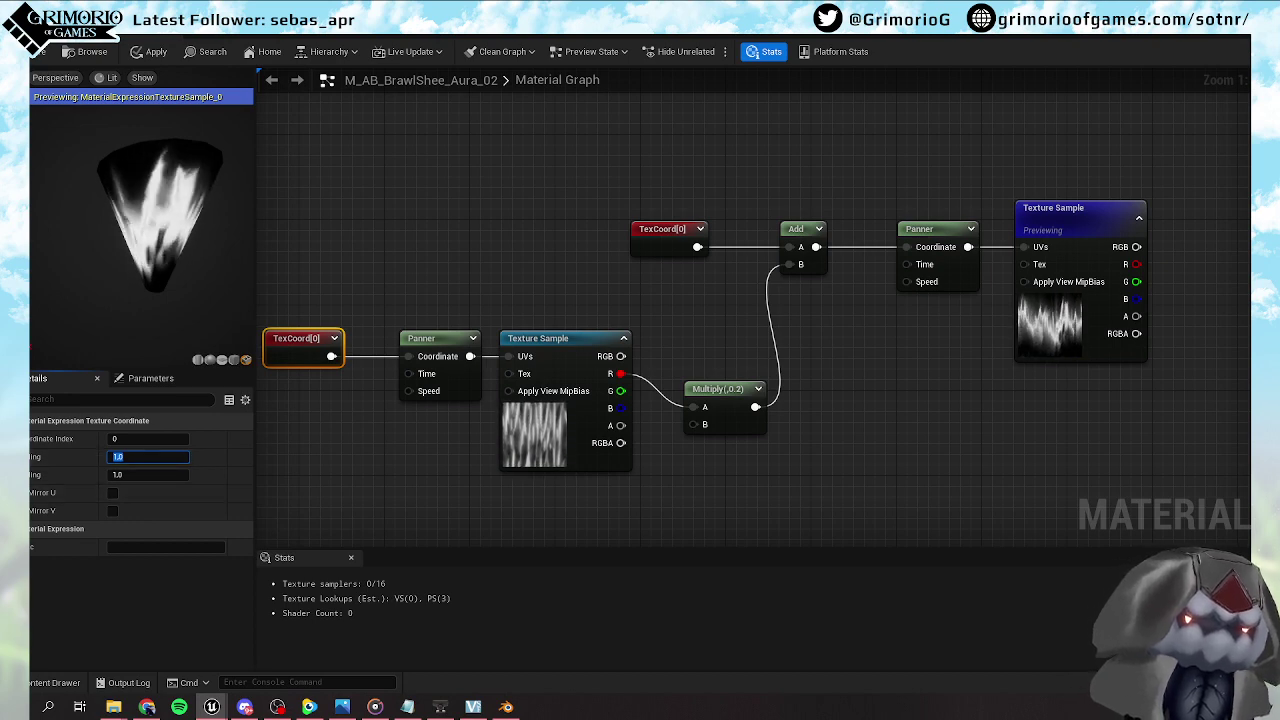
Open the V tiling value of the distortion branch's TexCoord node for editing
click(152, 476)
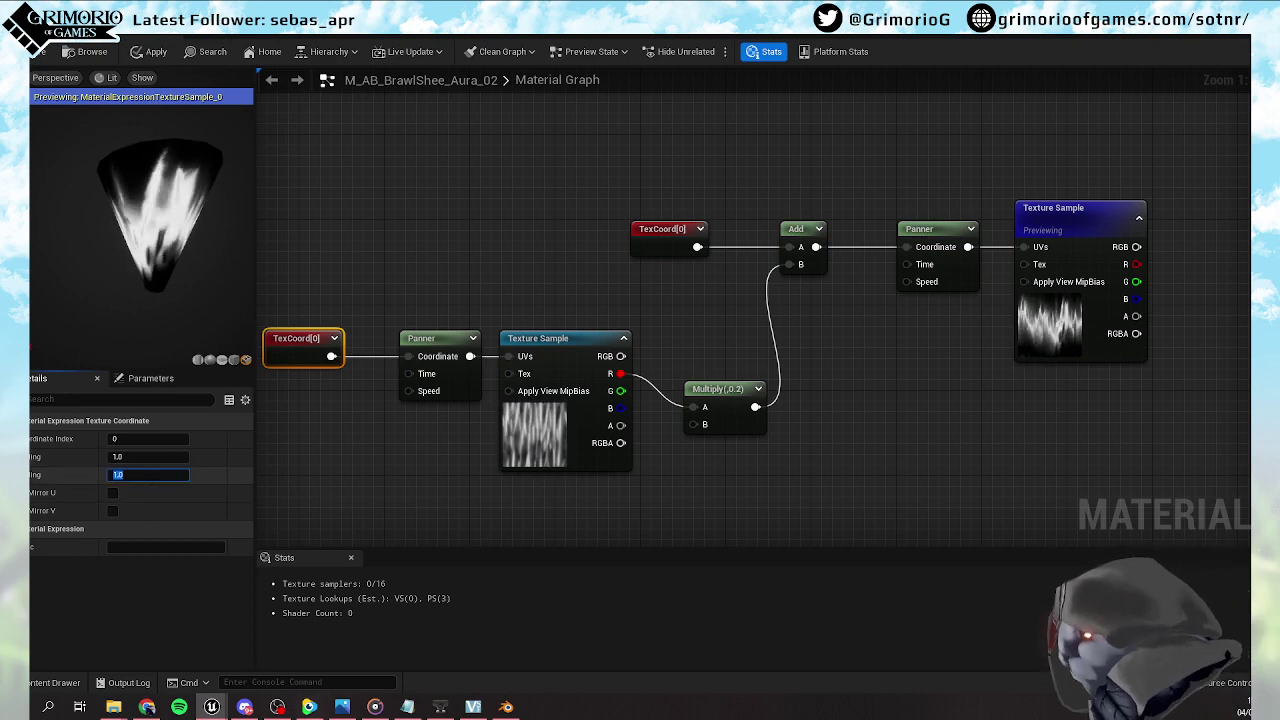
Try a V tiling of 2 on the distortion texture's TexCoord, then return it to 1
text(2)
key(Return)
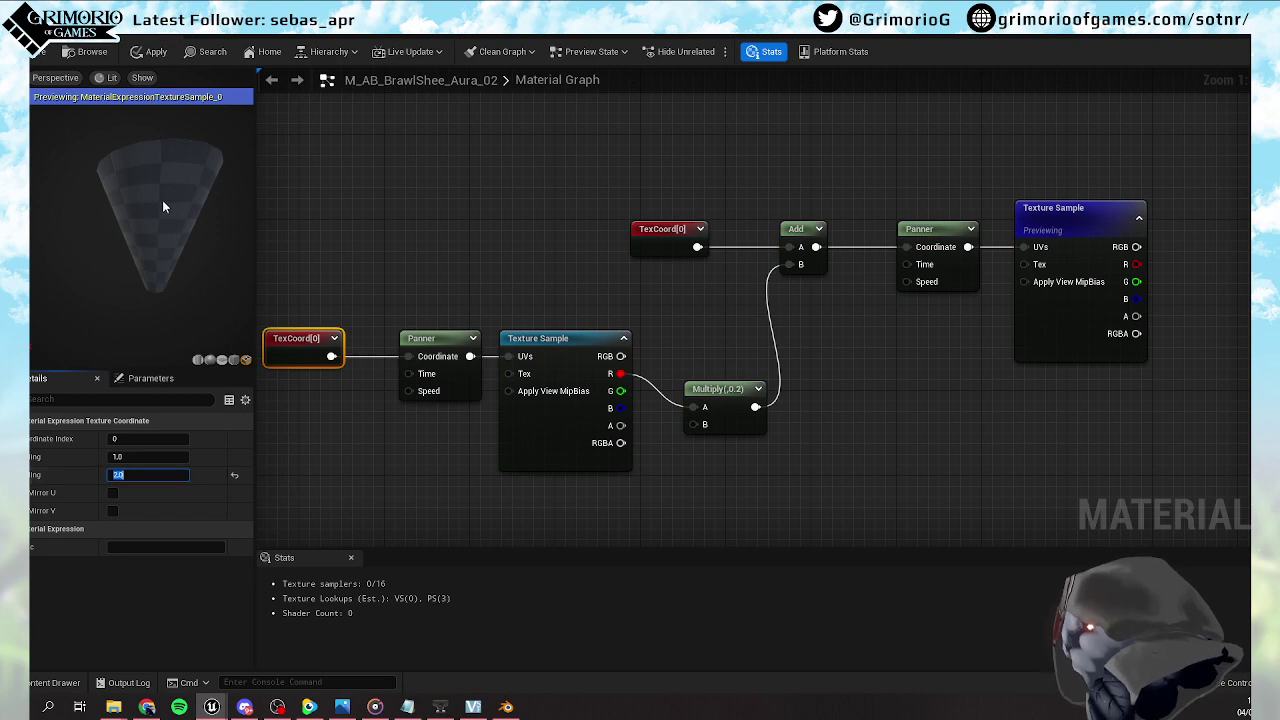
click(140, 475)
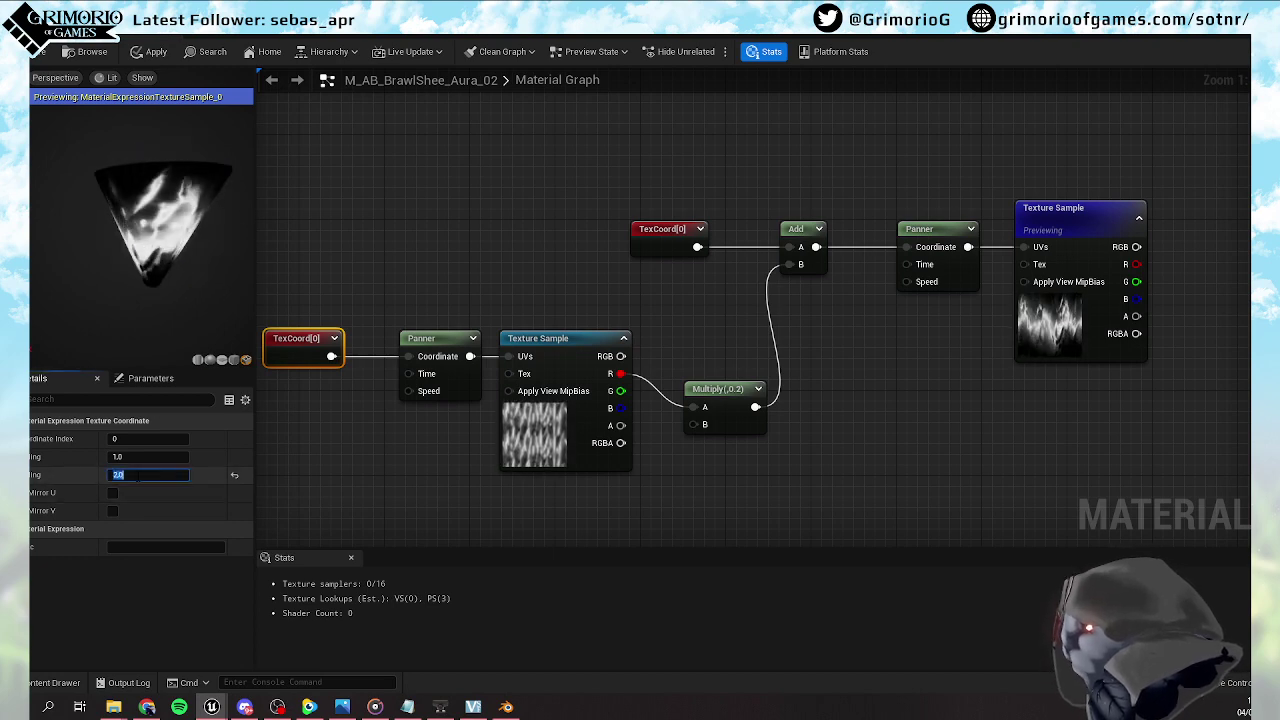
text(1)
key(Return)
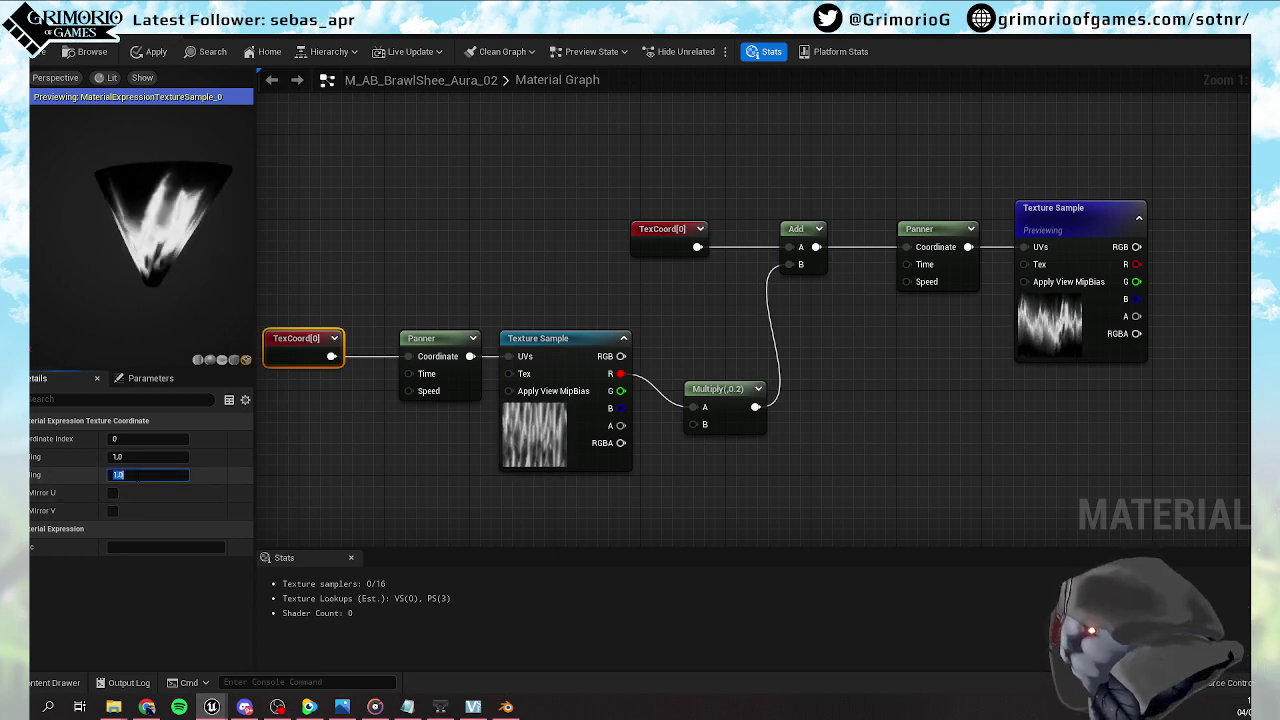
Set the V tiling of the distortion texture's TexCoord to 0.5 and inspect the cone preview from another angle
text(0.5)
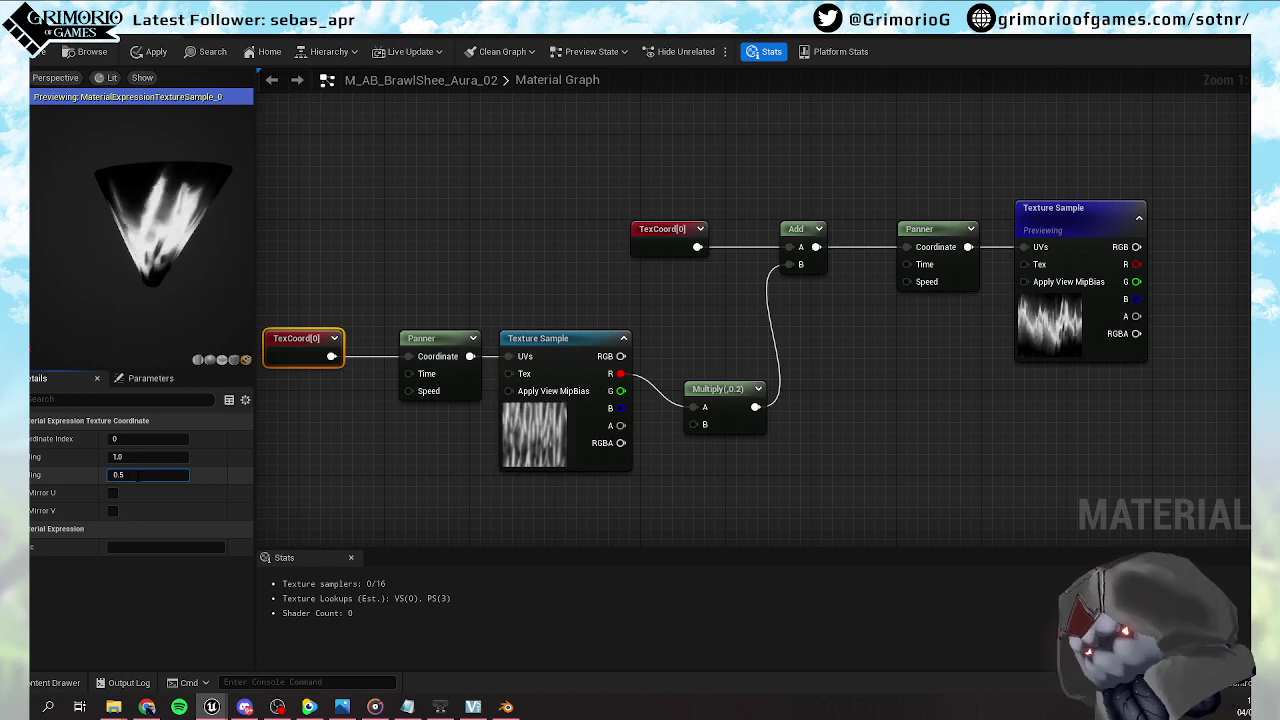
key(Tab)
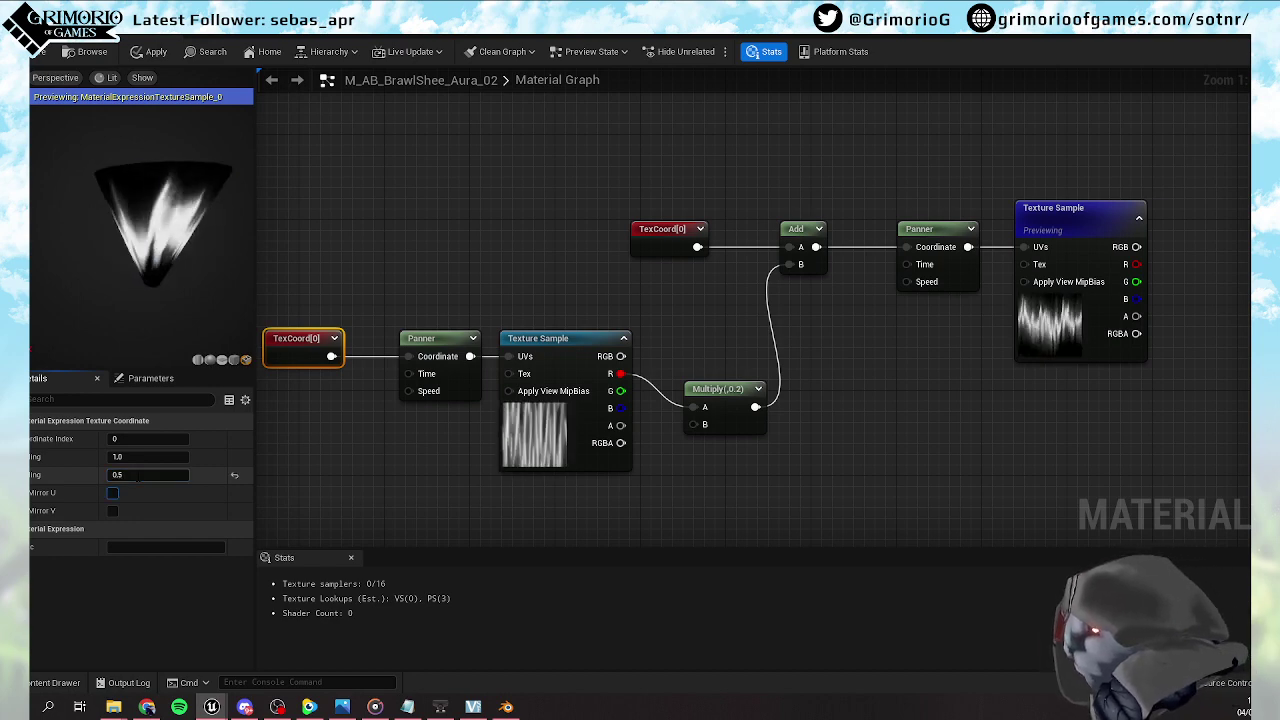
drag(165, 220, 210, 235)
drag(271, 163, 222, 174)
Set Speed Y to -3 on the Panner feeding the distortion Texture Sample
right_drag(506, 259, 286, 229)
click(650, 308)
click(148, 456)
text(-3)
key(Return)
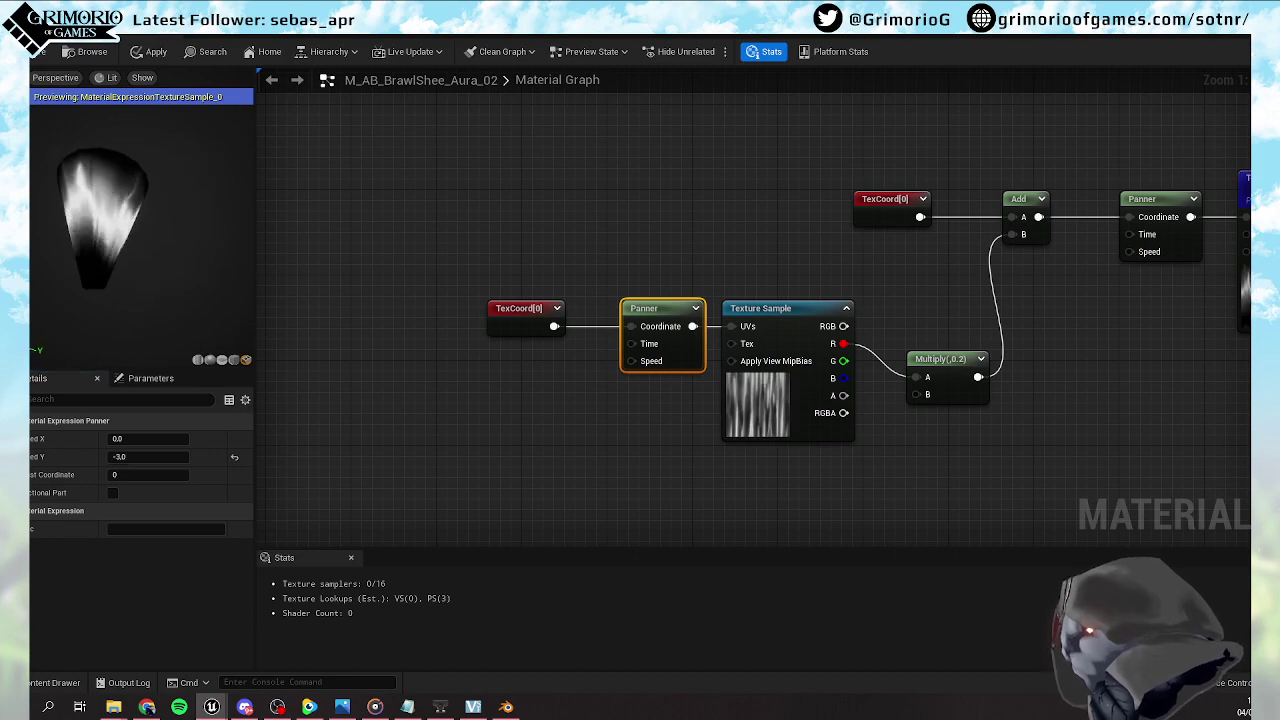
Try Speed Y at 1 on the Panner after the Add node, then set it to 3
right_drag(781, 260, 588, 292)
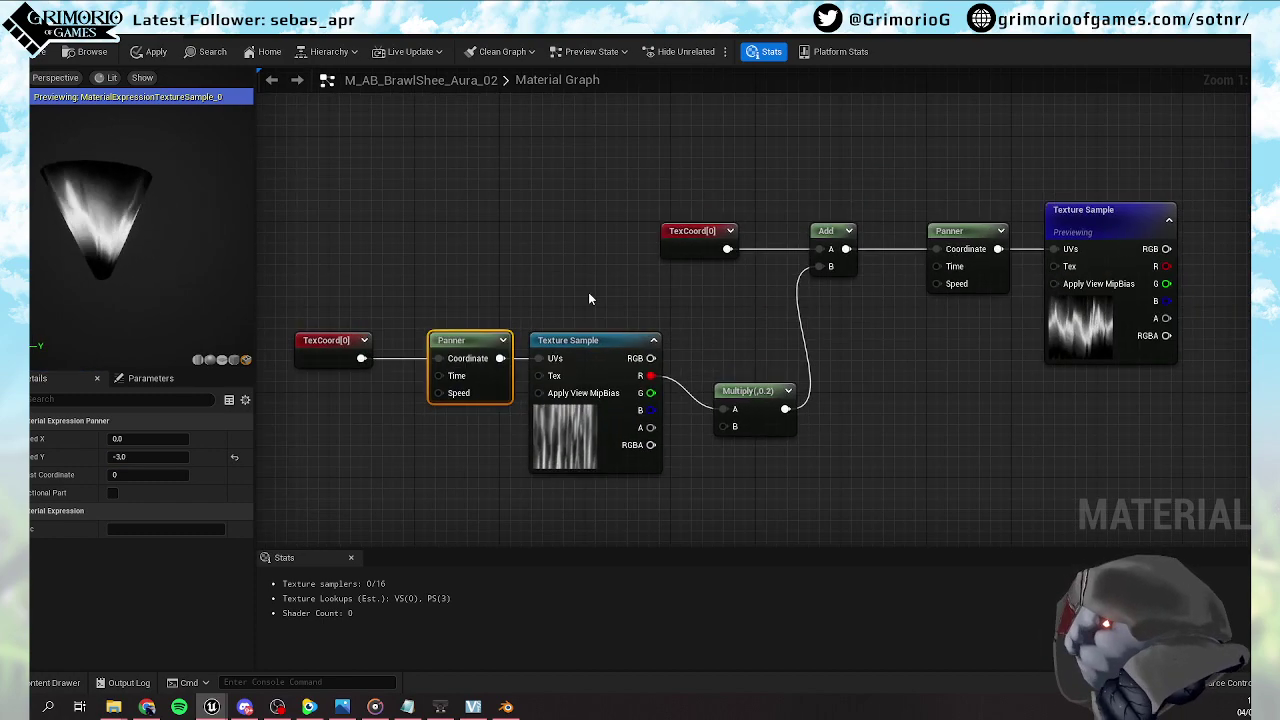
right_drag(838, 314, 664, 314)
click(780, 238)
click(150, 457)
text(1)
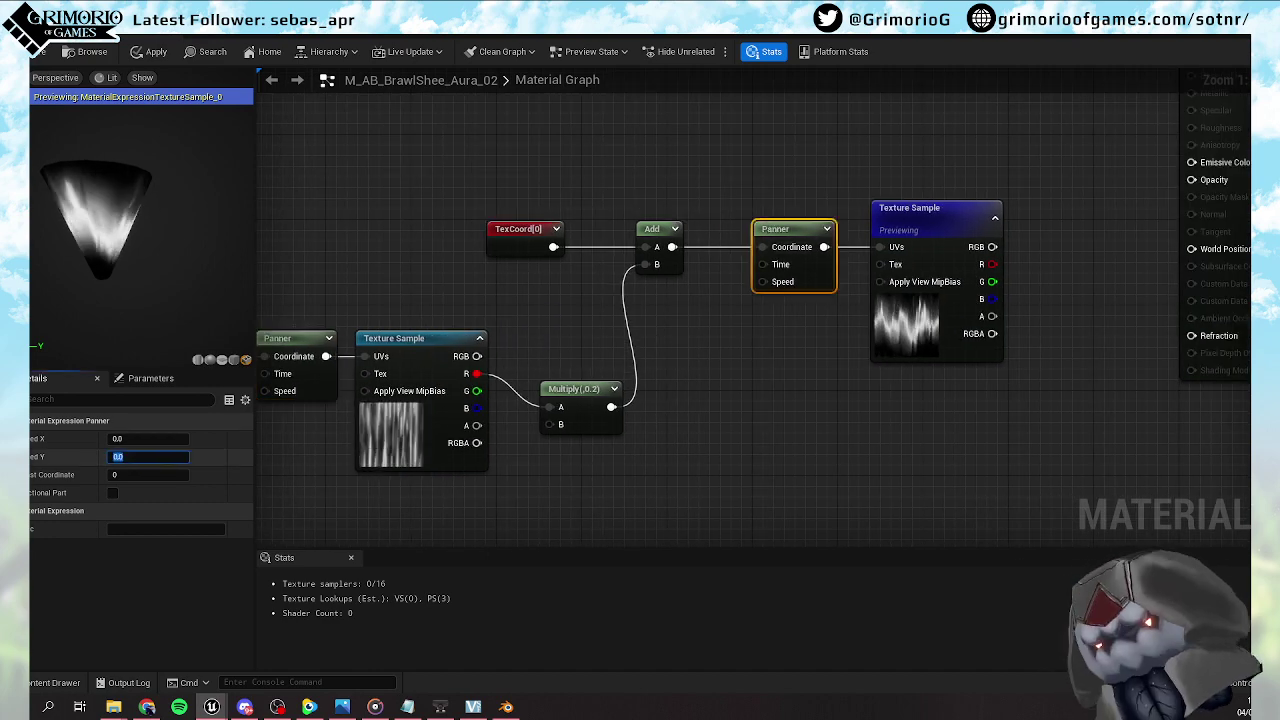
key(Return)
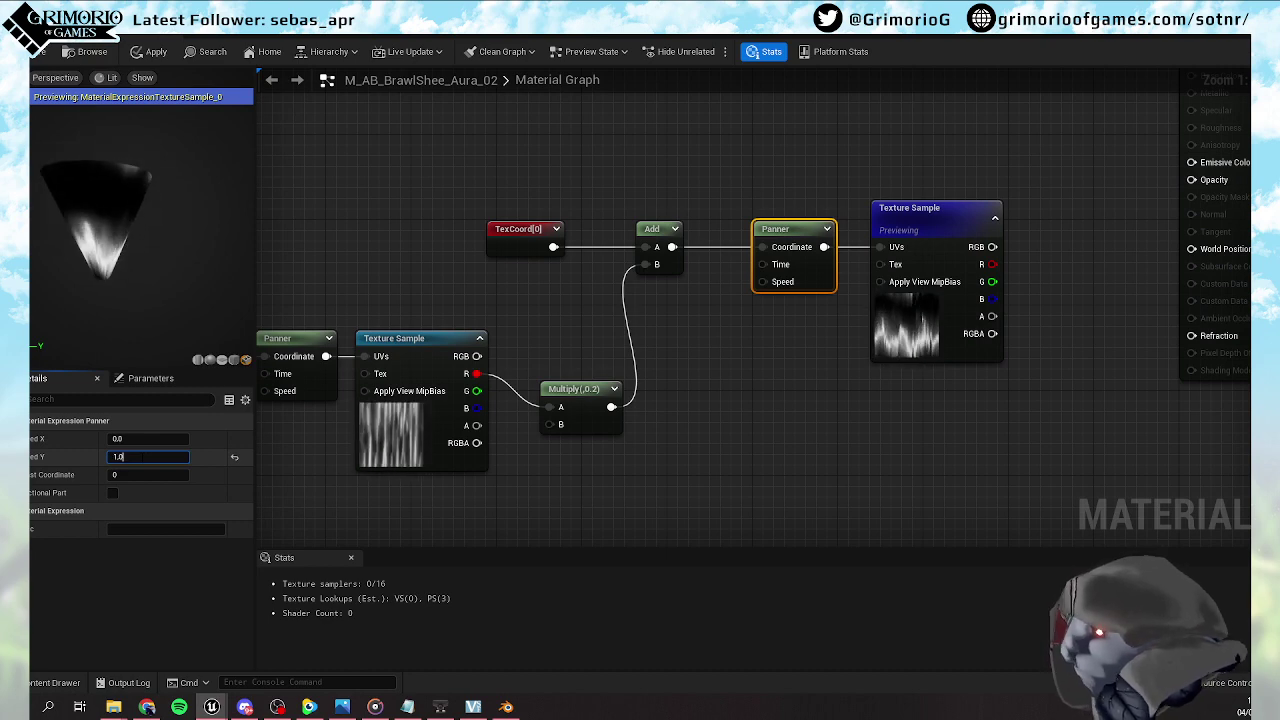
double_click(142, 457)
text(3)
key(Return)
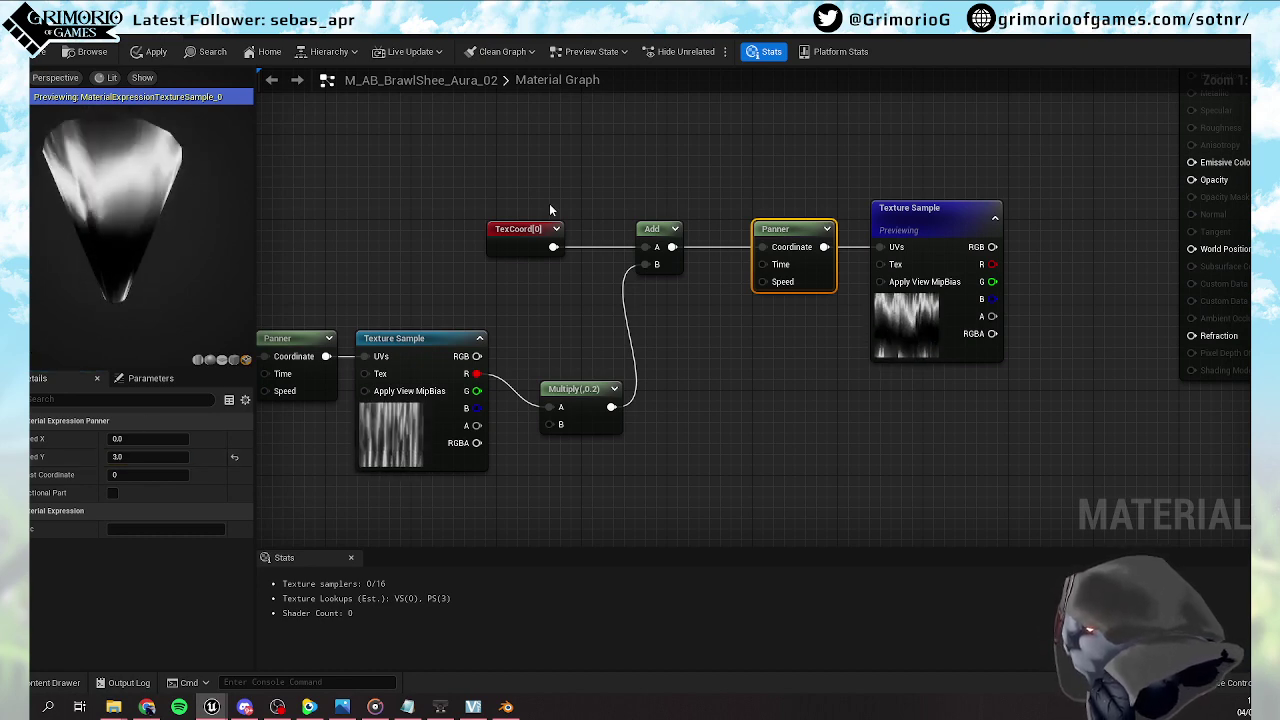
Set the U tiling to 2 on the TexCoord feeding the Add node and check the cone preview
click(520, 230)
click(148, 456)
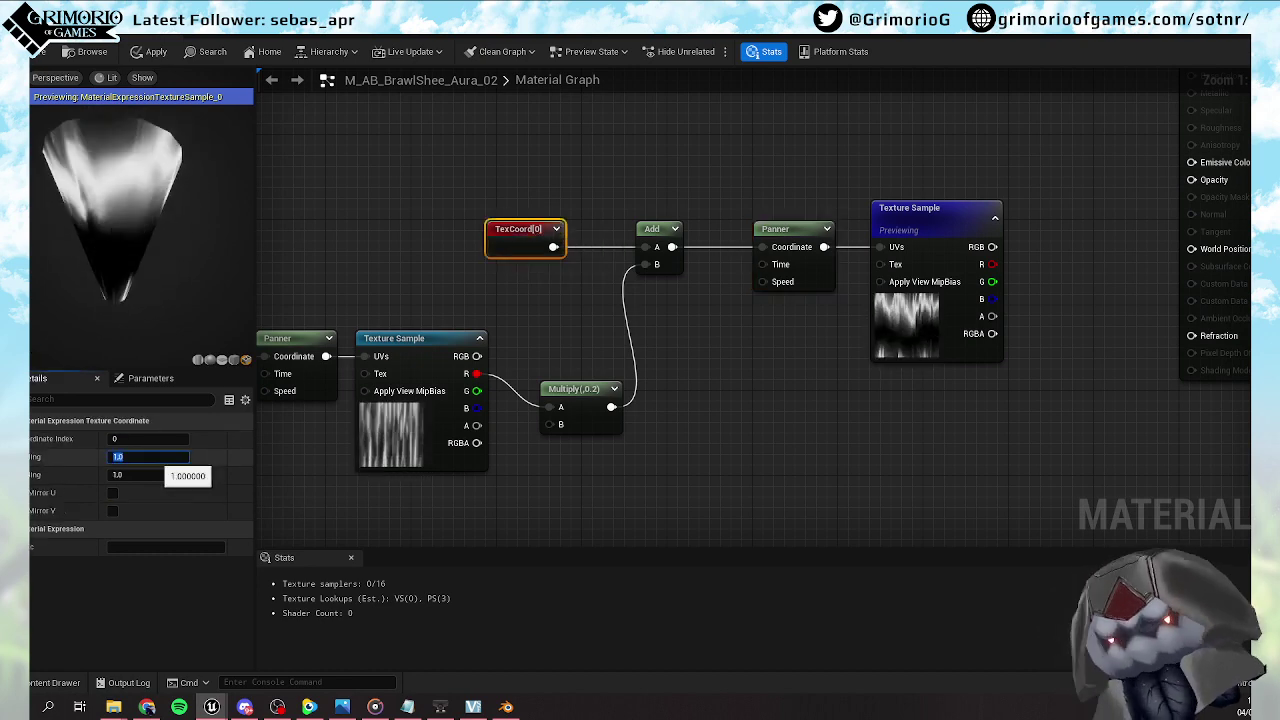
text(2)
key(Return)
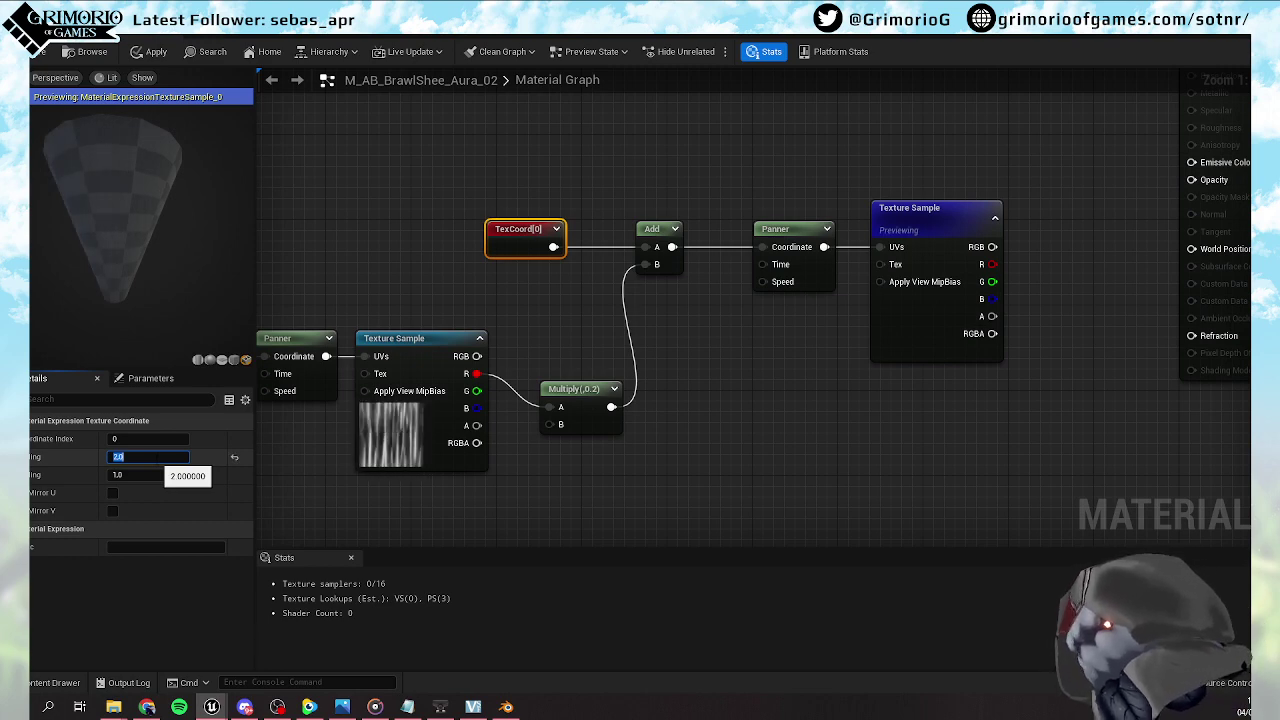
scroll(153, 228, down, 3)
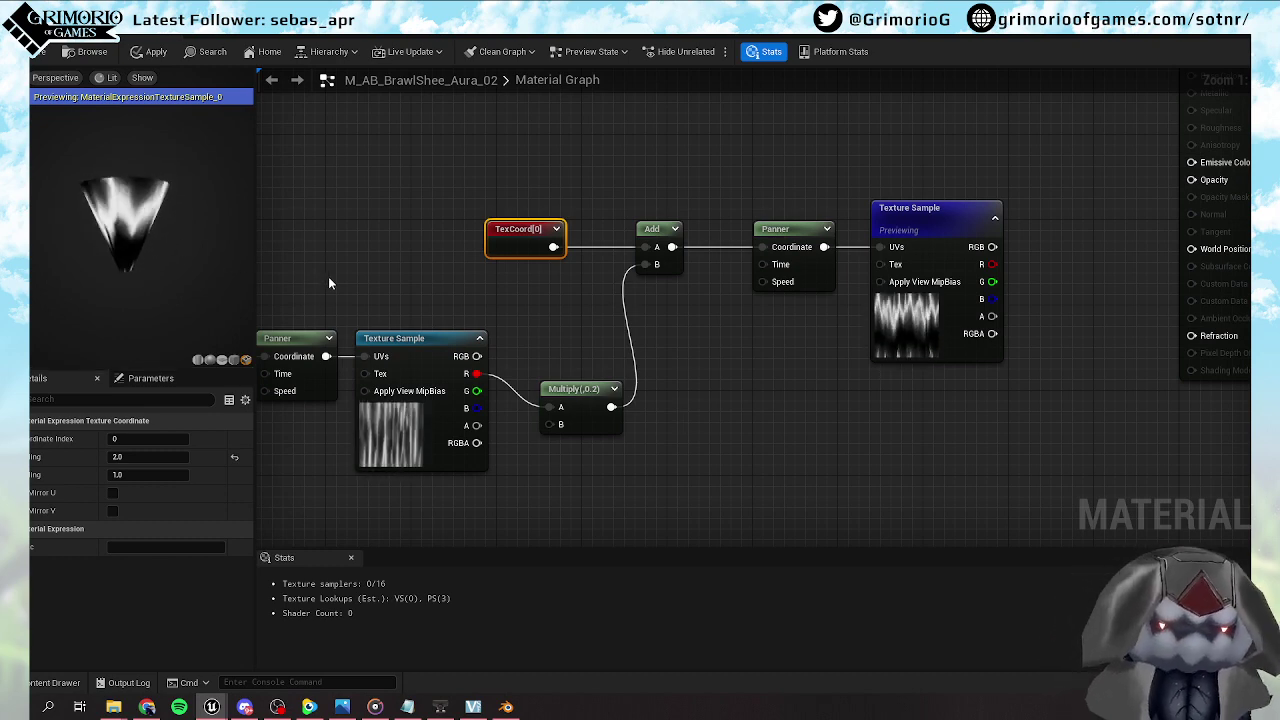
Add a new TextureCoordinate node in the empty space above the main texture chain
right_drag(658, 170, 465, 246)
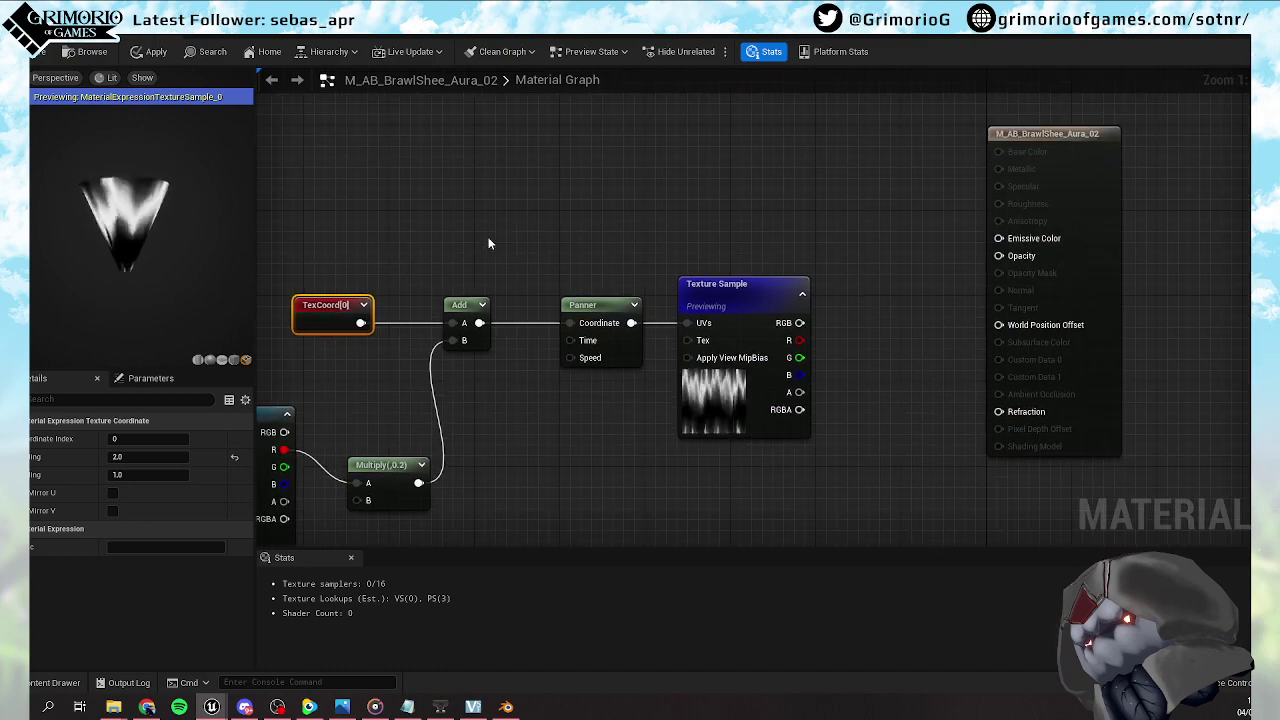
scroll(465, 247, down, 3)
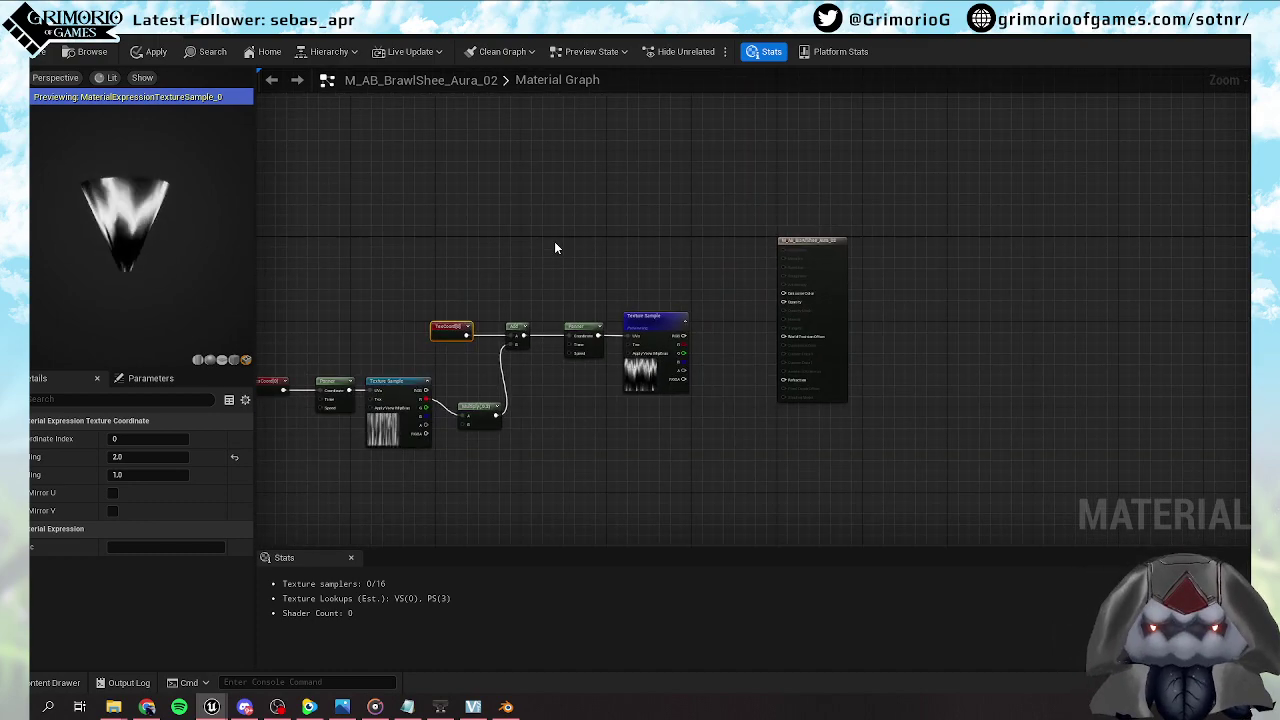
right_click(521, 225)
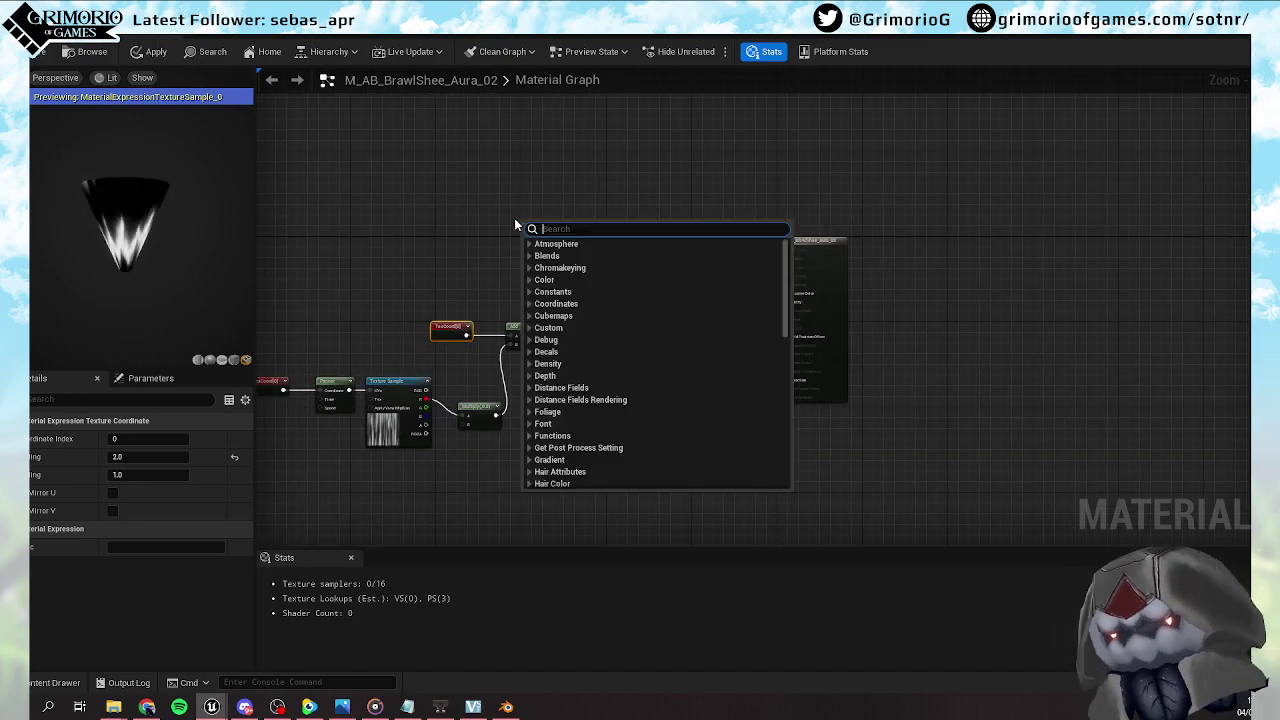
text(tex)
click(572, 318)
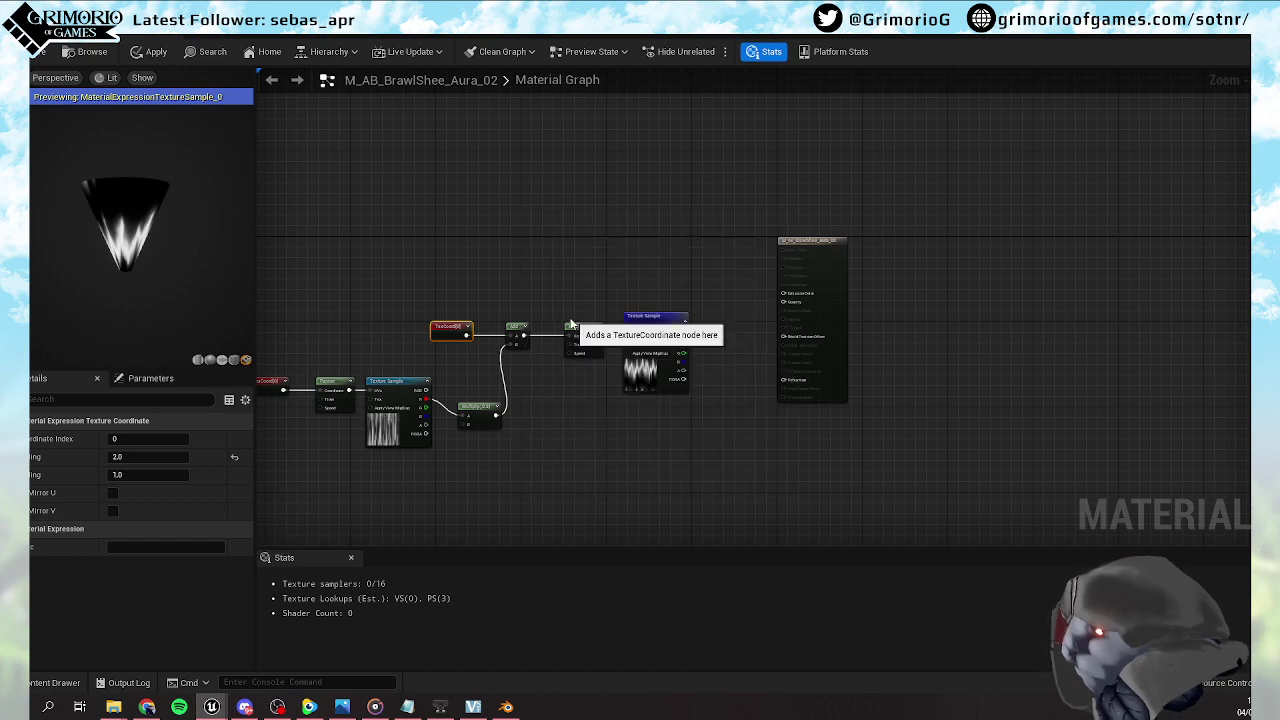
drag(549, 224, 476, 225)
Connect a ComponentMask to the new TexCoord and limit it to the G channel
drag(500, 237, 534, 232)
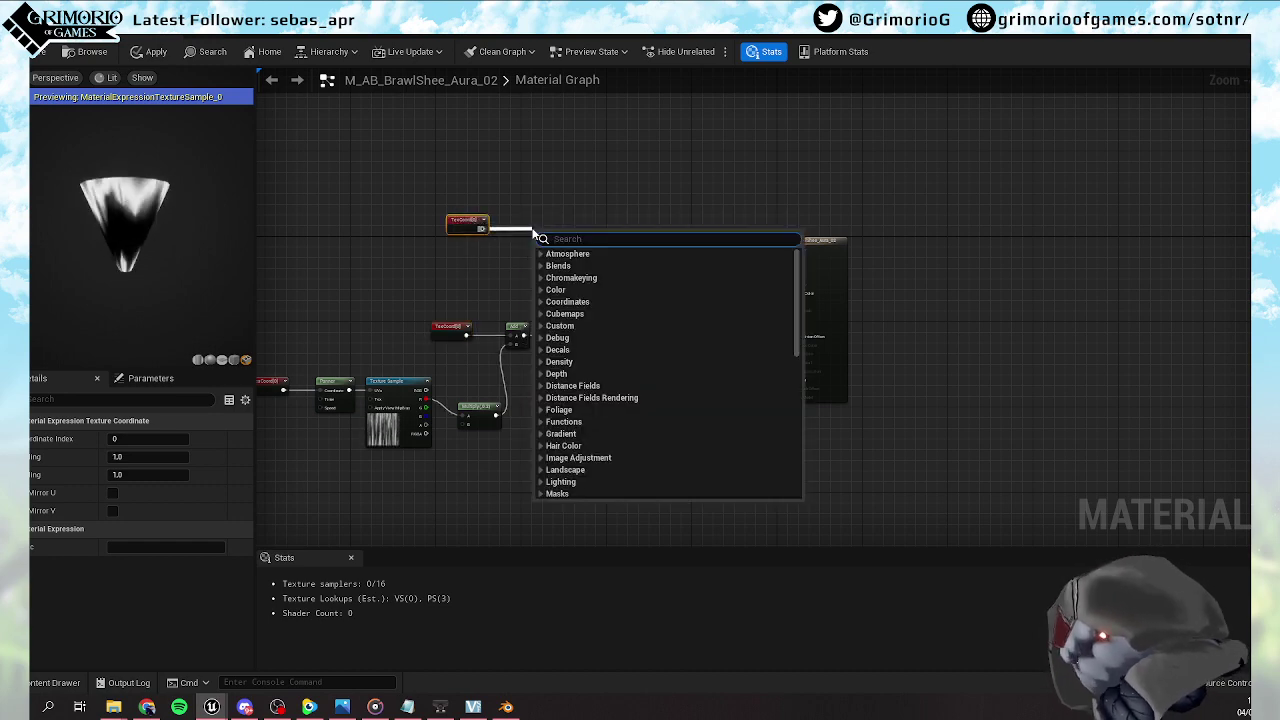
text(mask)
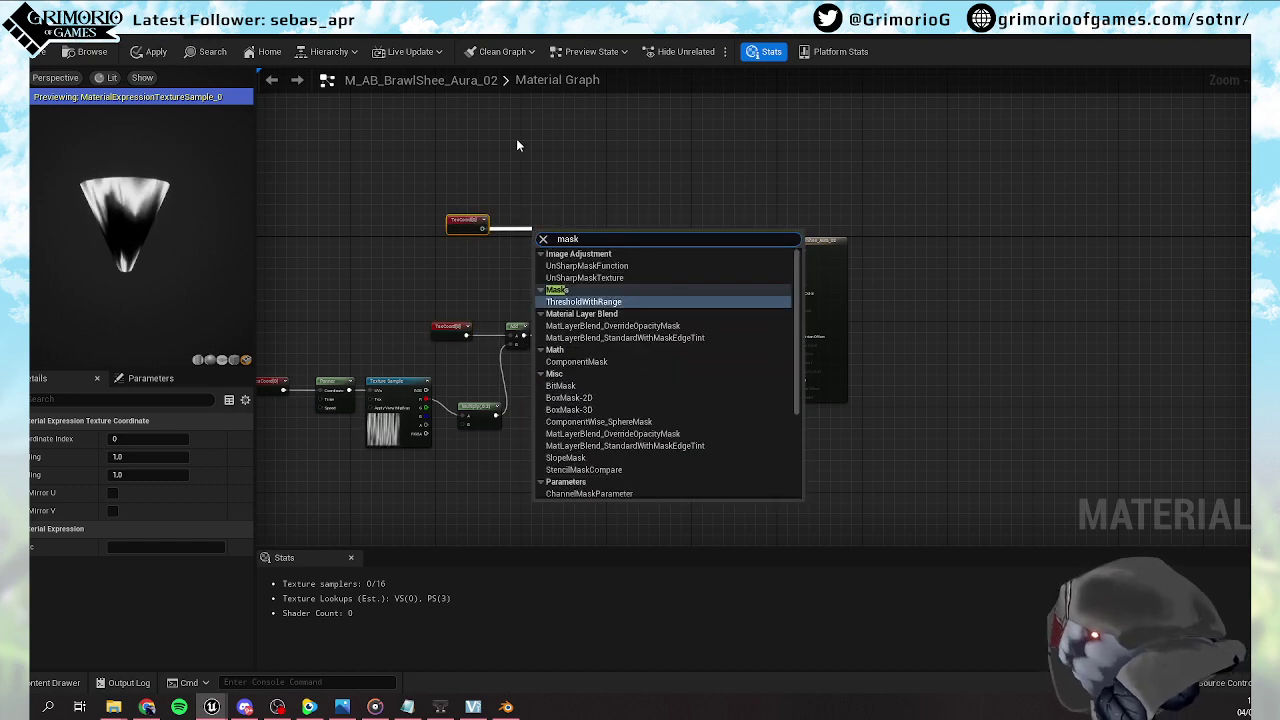
click(579, 361)
click(112, 439)
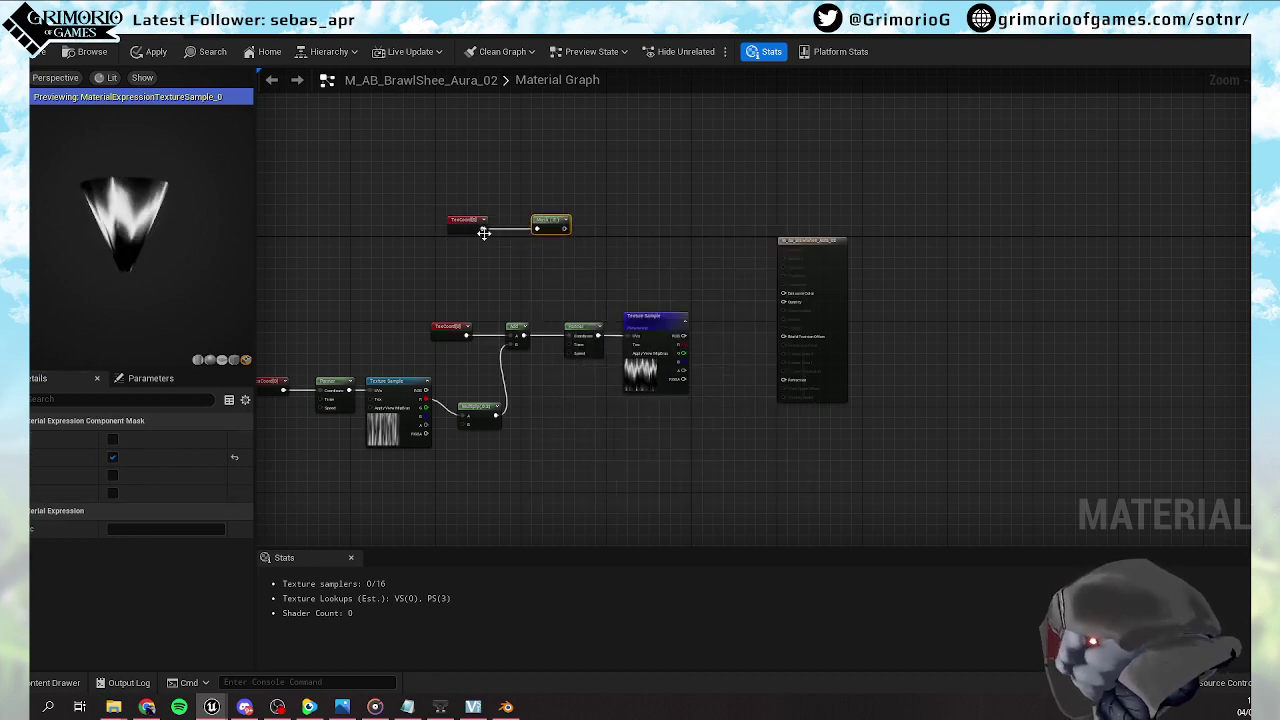
Duplicate the G mask below the original, feed it from the same TexCoord, and invert its output with a One Minus node
key(ctrl+d)
drag(557, 234, 598, 282)
click(620, 255)
key(o)
click(620, 270)
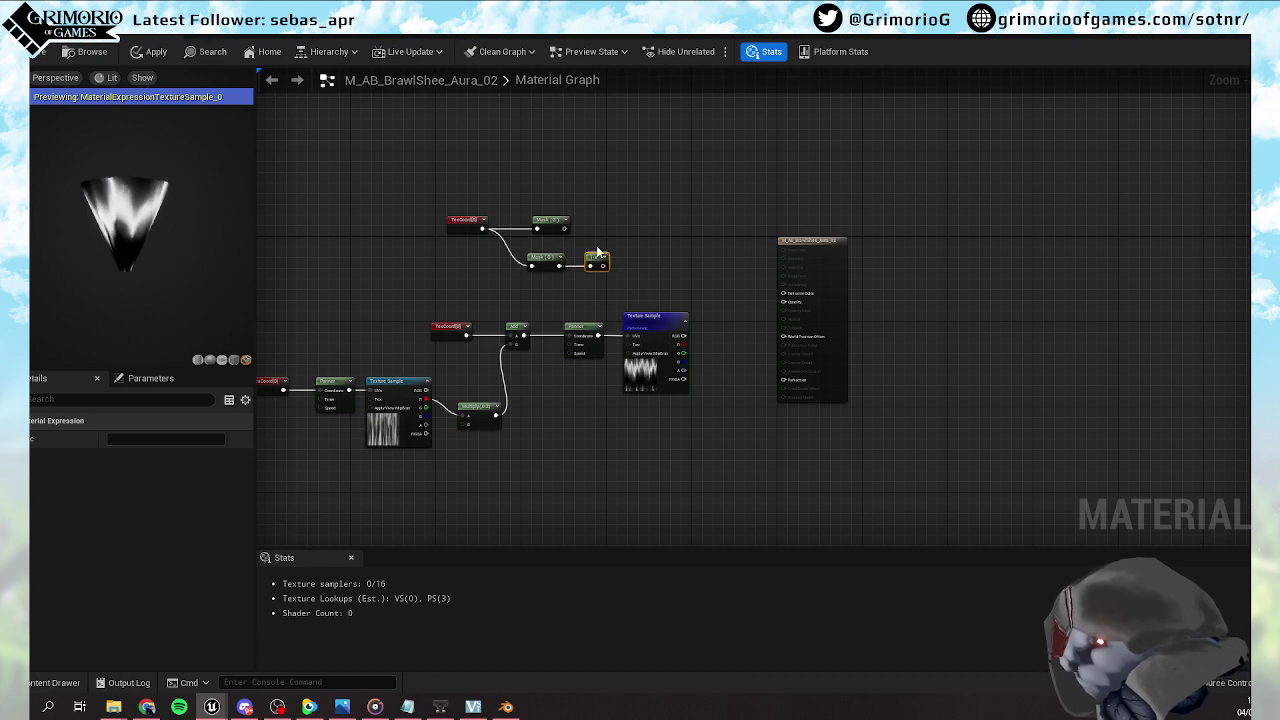
Add a Multiply node combining the G mask with its inverted copy
click(650, 239)
key(m)
click(637, 240)
drag(566, 224, 646, 241)
scroll(624, 262, up, 2)
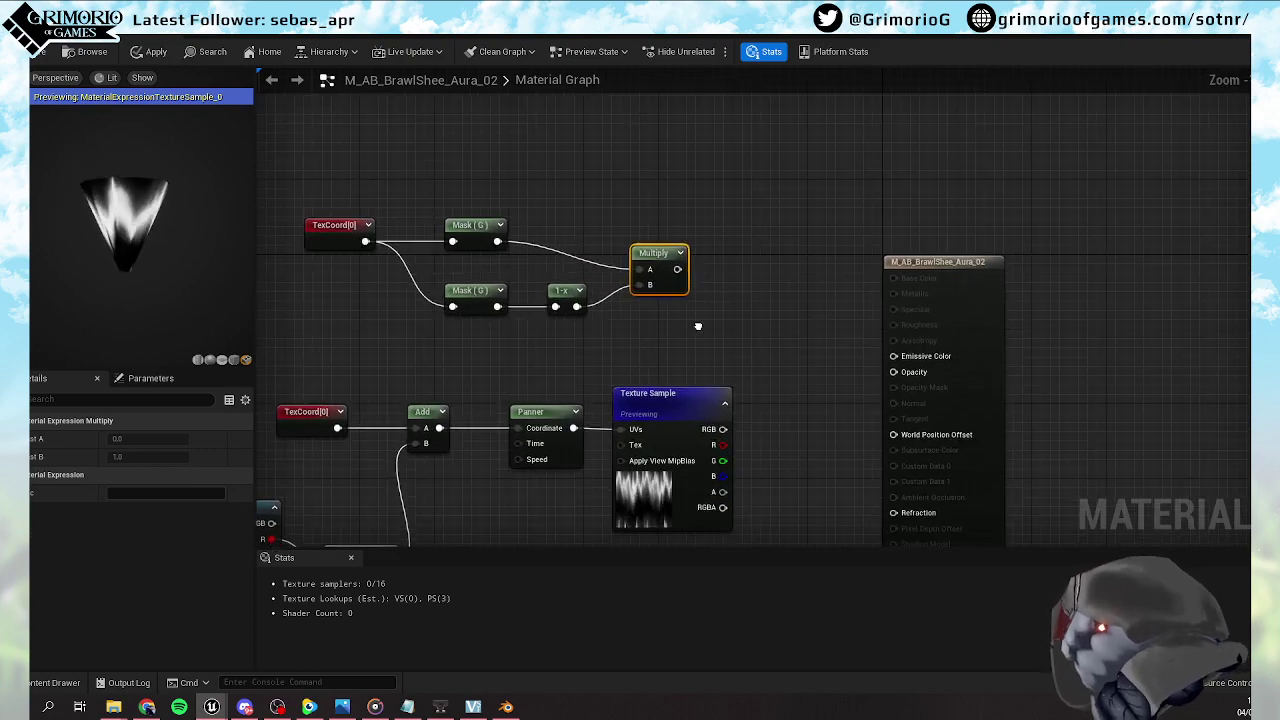
Make room before the material result node, multiply the gradient mask by the main Texture Sample's R channel, and preview that Multiply
click(790, 182)
drag(790, 182, 886, 182)
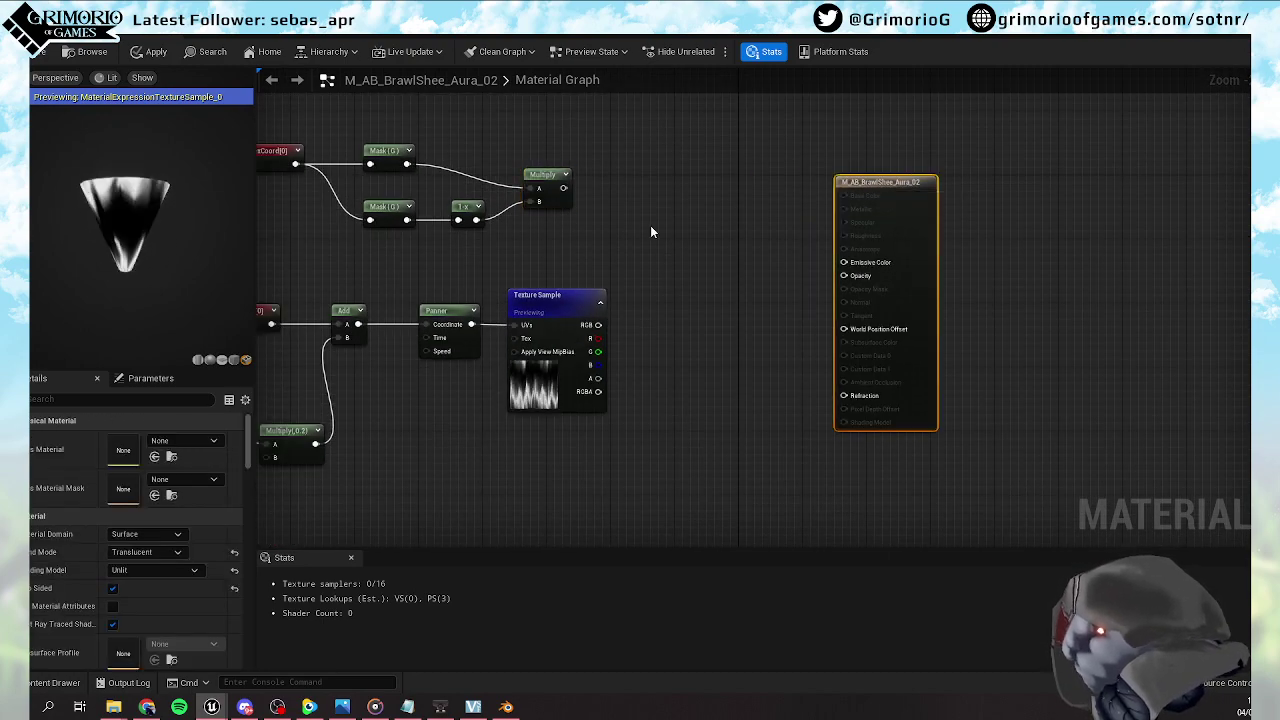
click(697, 255)
drag(563, 188, 701, 274)
drag(598, 338, 704, 288)
right_click(719, 265)
click(746, 292)
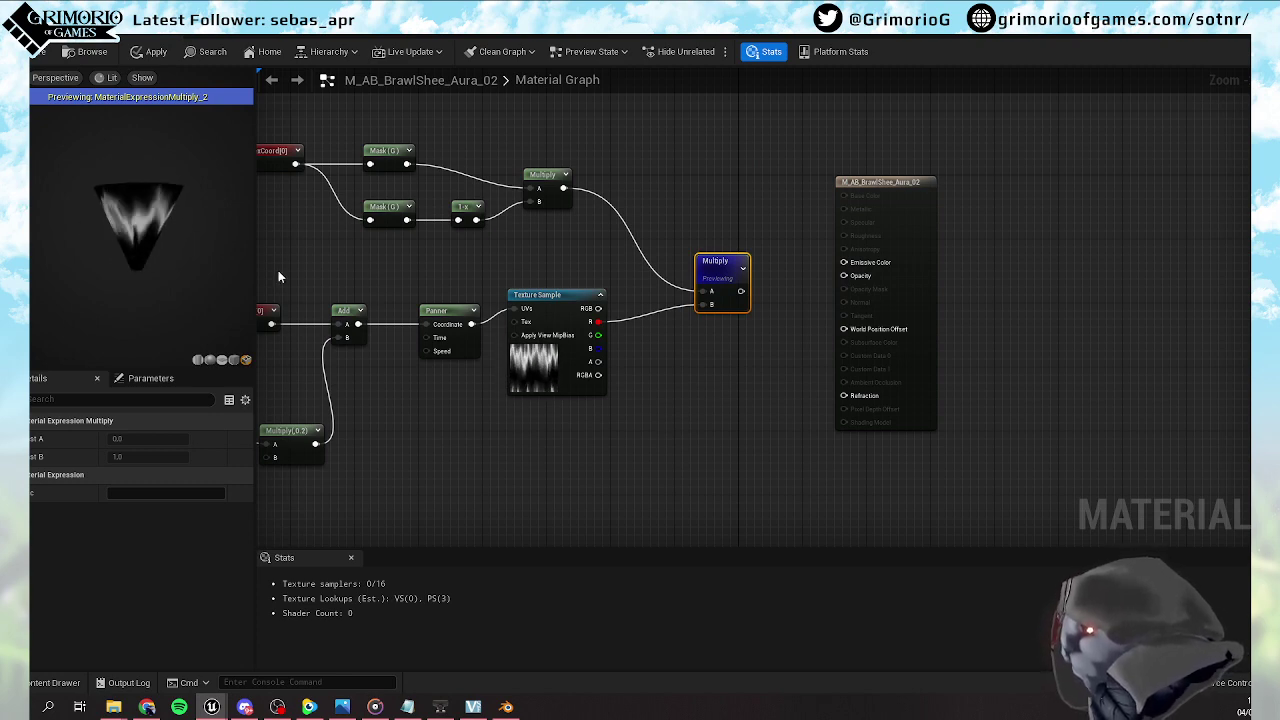
Set the U tiling to 3 on the TexCoord feeding the Add node
right_drag(445, 282, 594, 268)
click(399, 297)
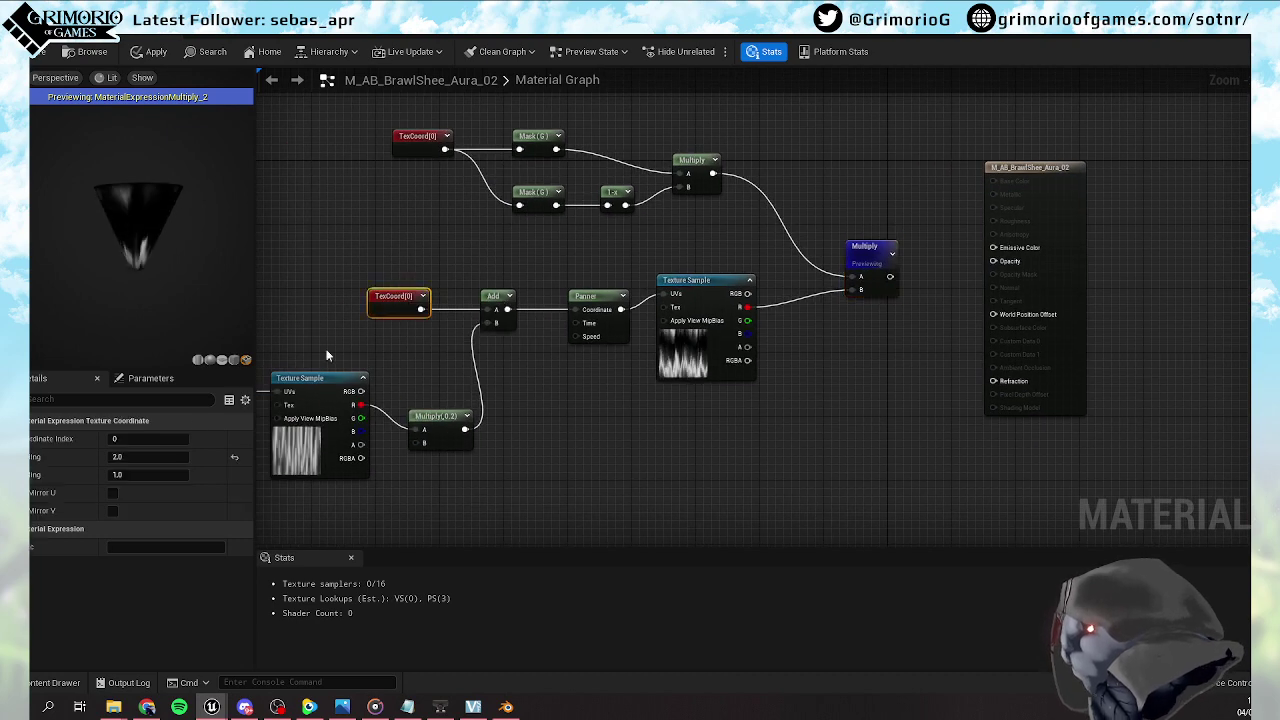
click(148, 459)
text(3)
key(Return)
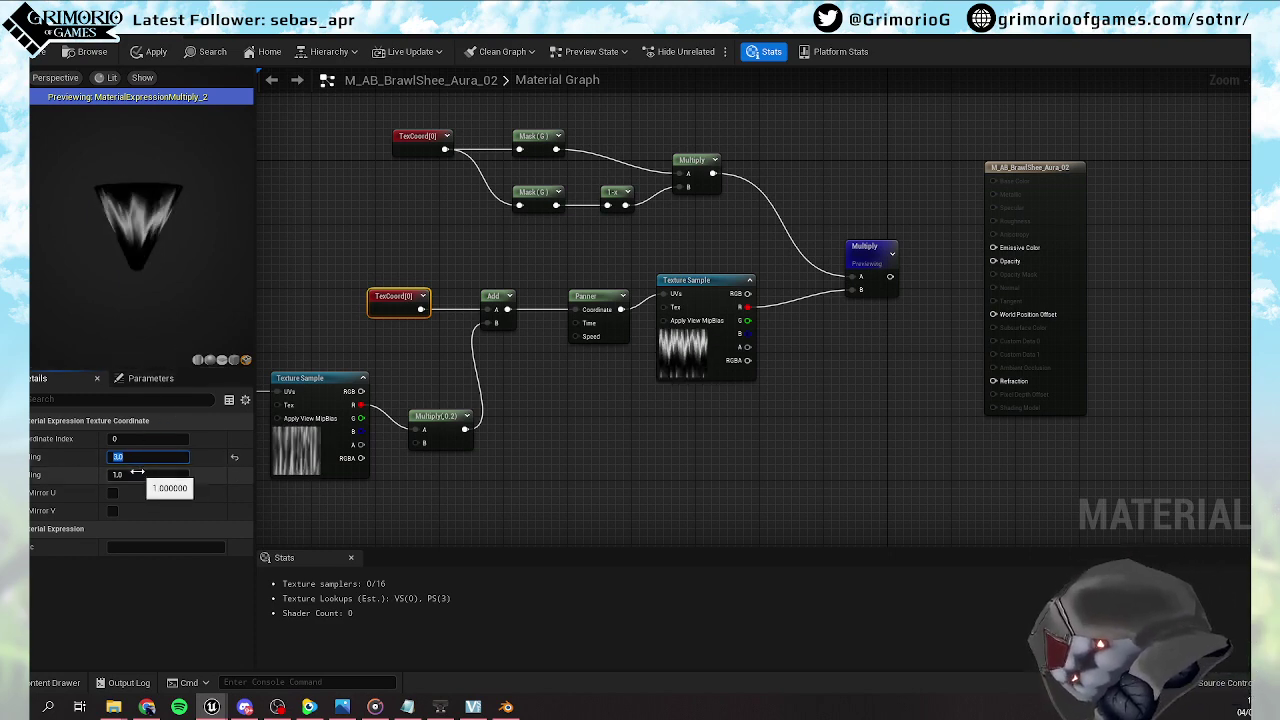
Try V tilings of 0.5 and 1 on the same TexCoord, then set it to 2 and inspect the cone preview
drag(146, 311, 164, 311)
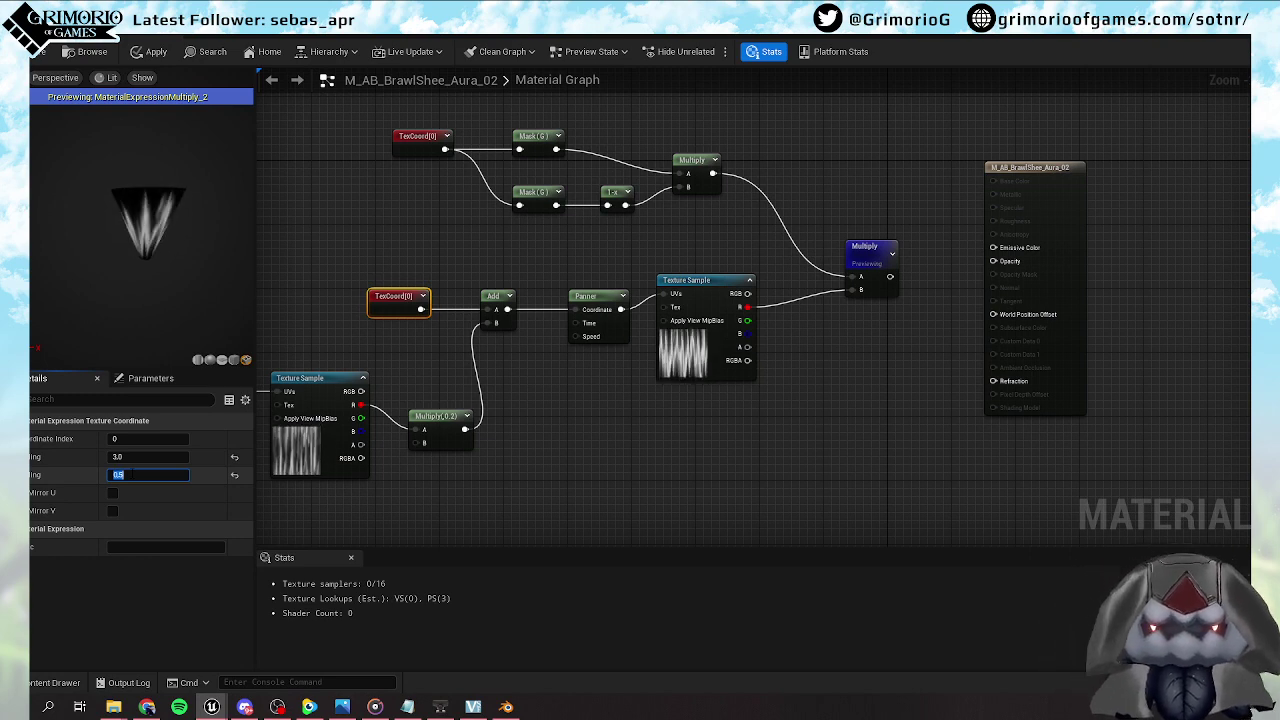
text(1)
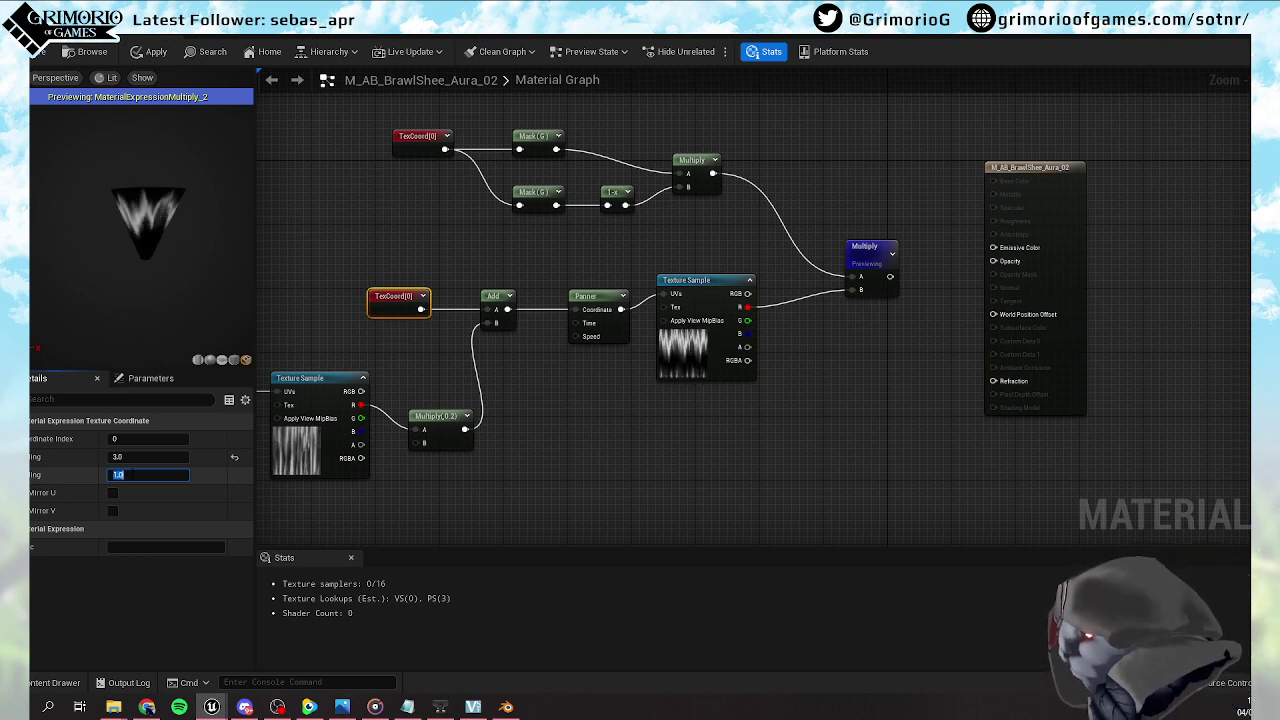
key(Return)
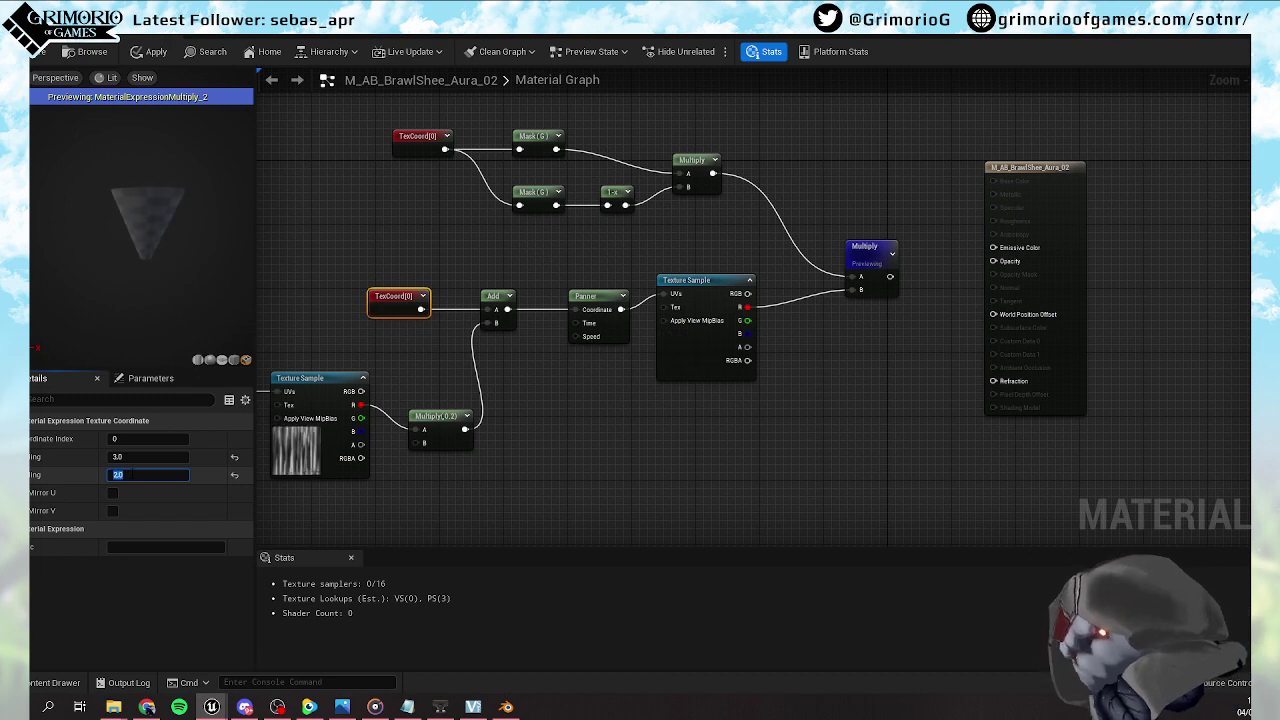
drag(172, 322, 170, 350)
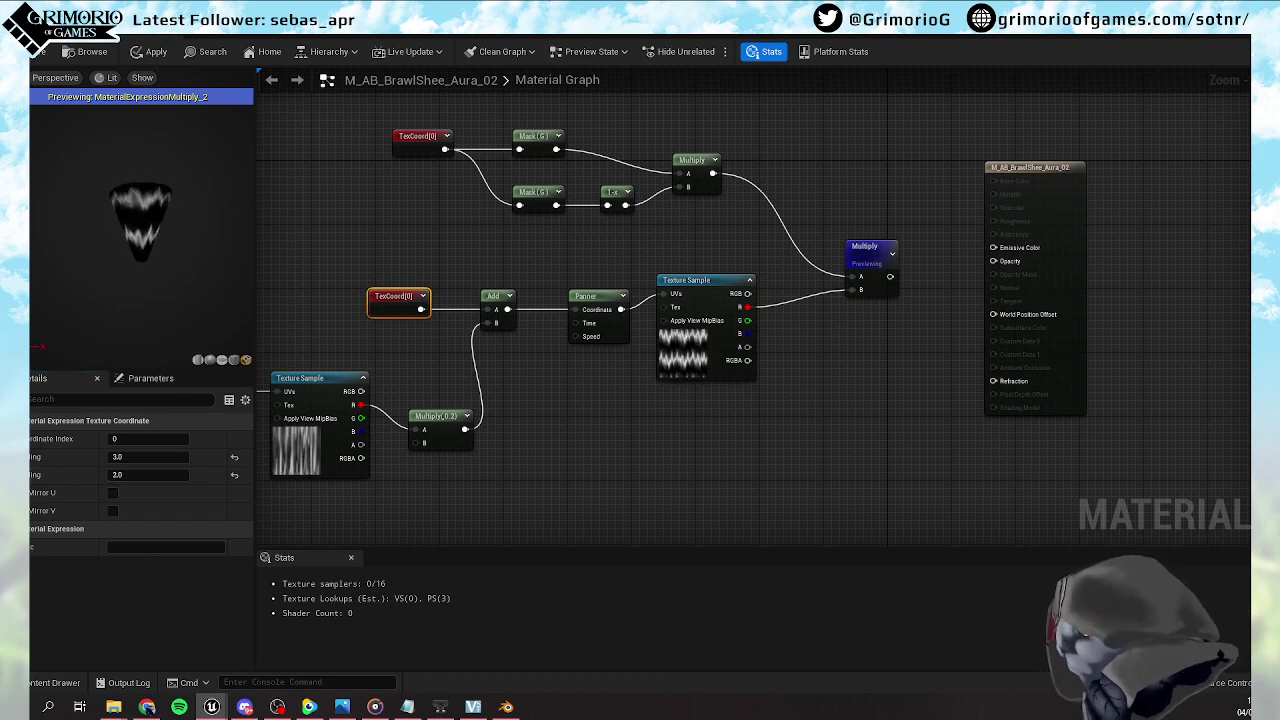
Look at the Bawlshee_Ref_01.png reference image of the aura, then return to the material graph
click(343, 707)
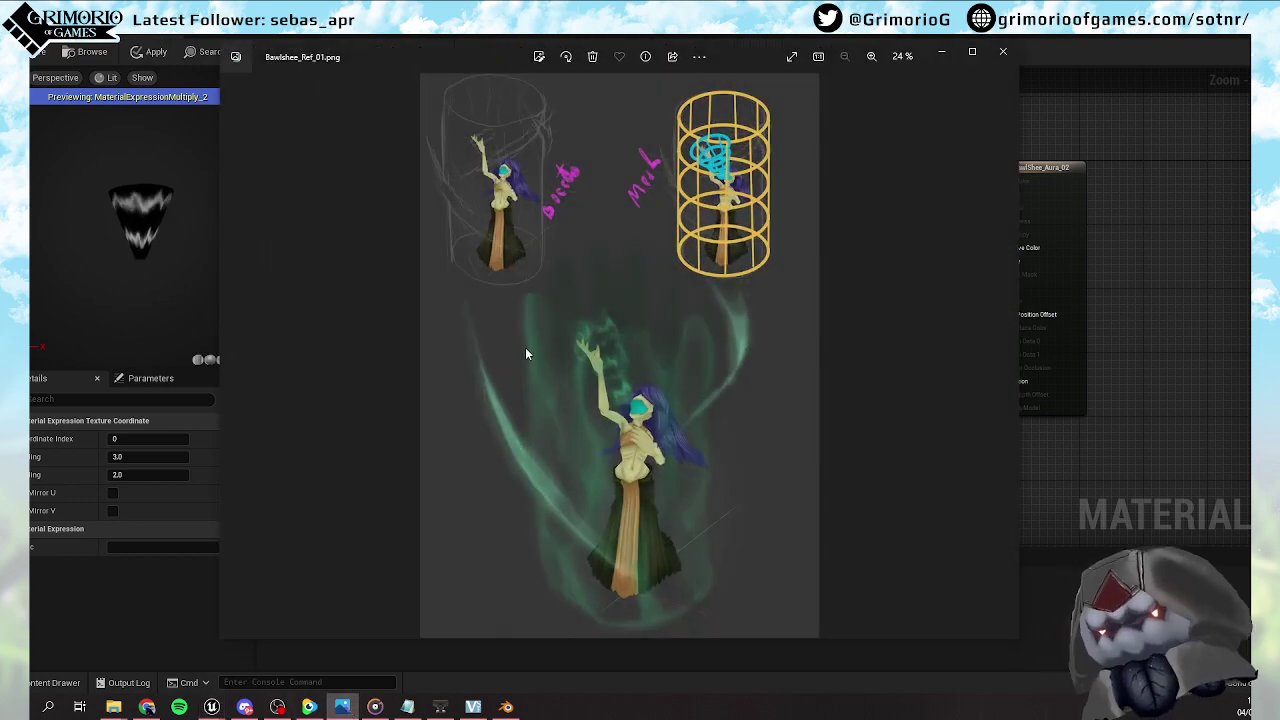
click(941, 52)
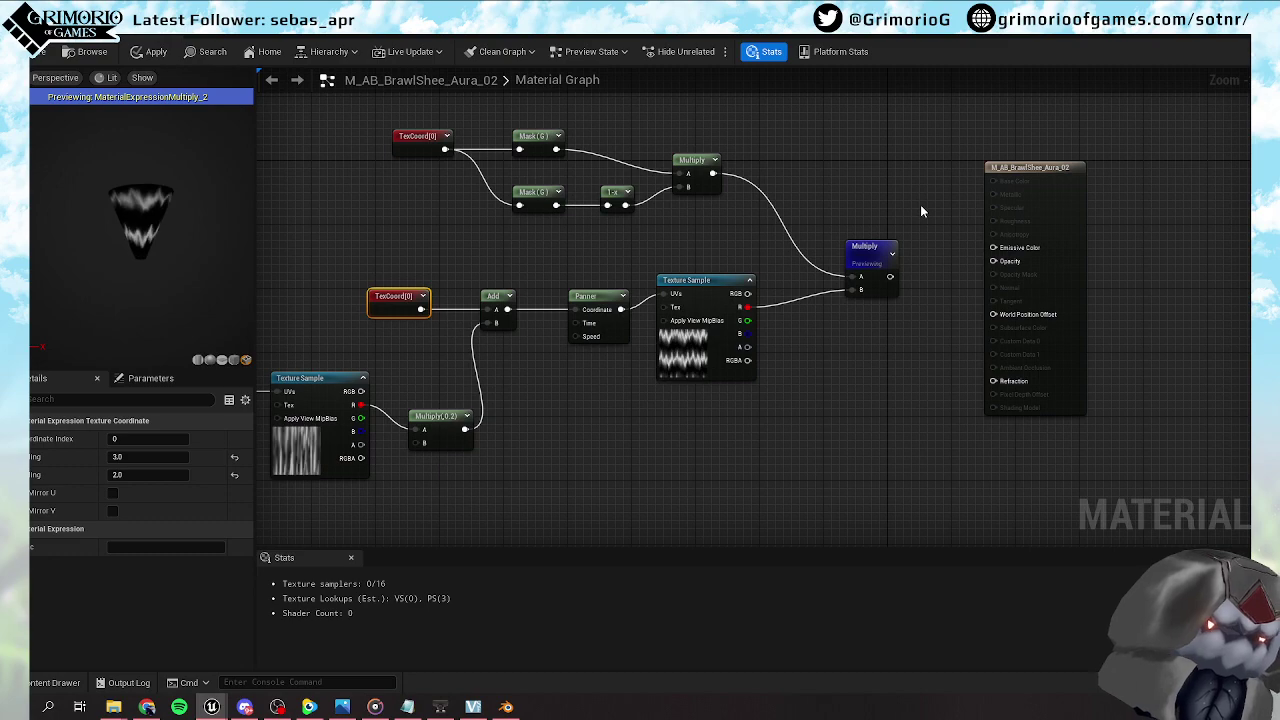
Add a Particle Color node above the previewed Multiply and move the material result node aside to make room
right_drag(922, 211, 851, 199)
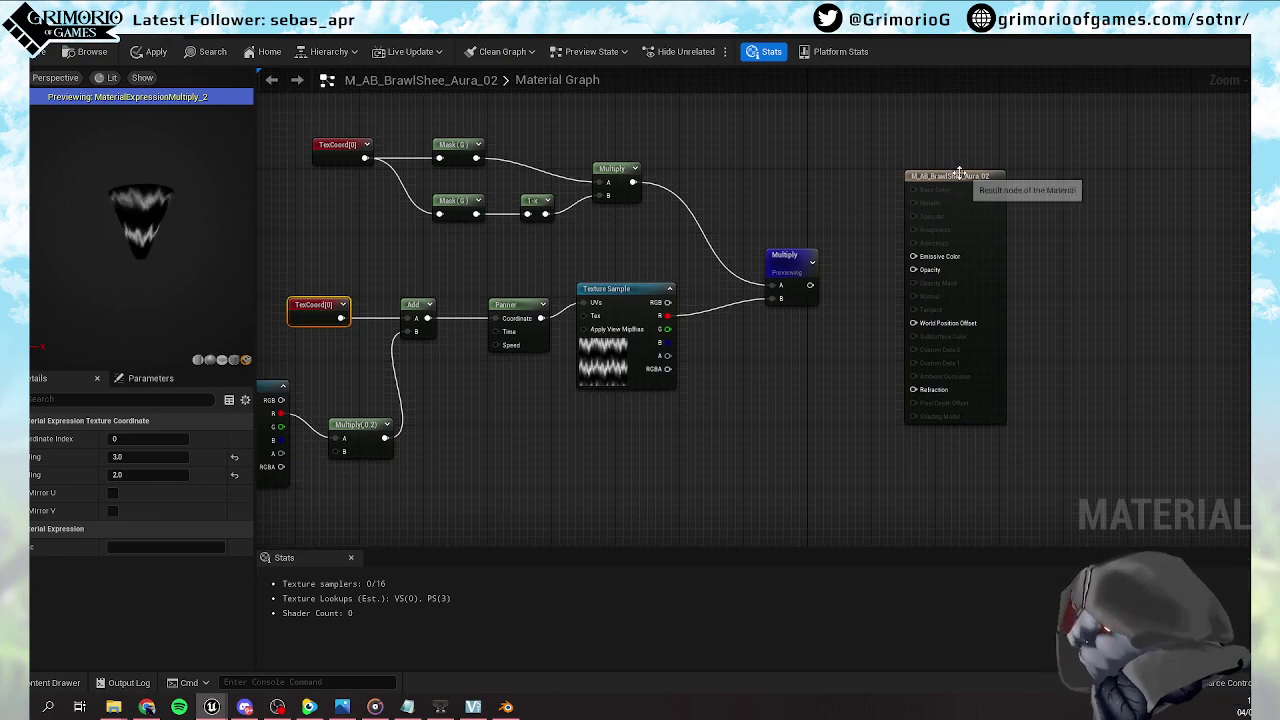
right_drag(805, 111, 922, 214)
right_click(924, 219)
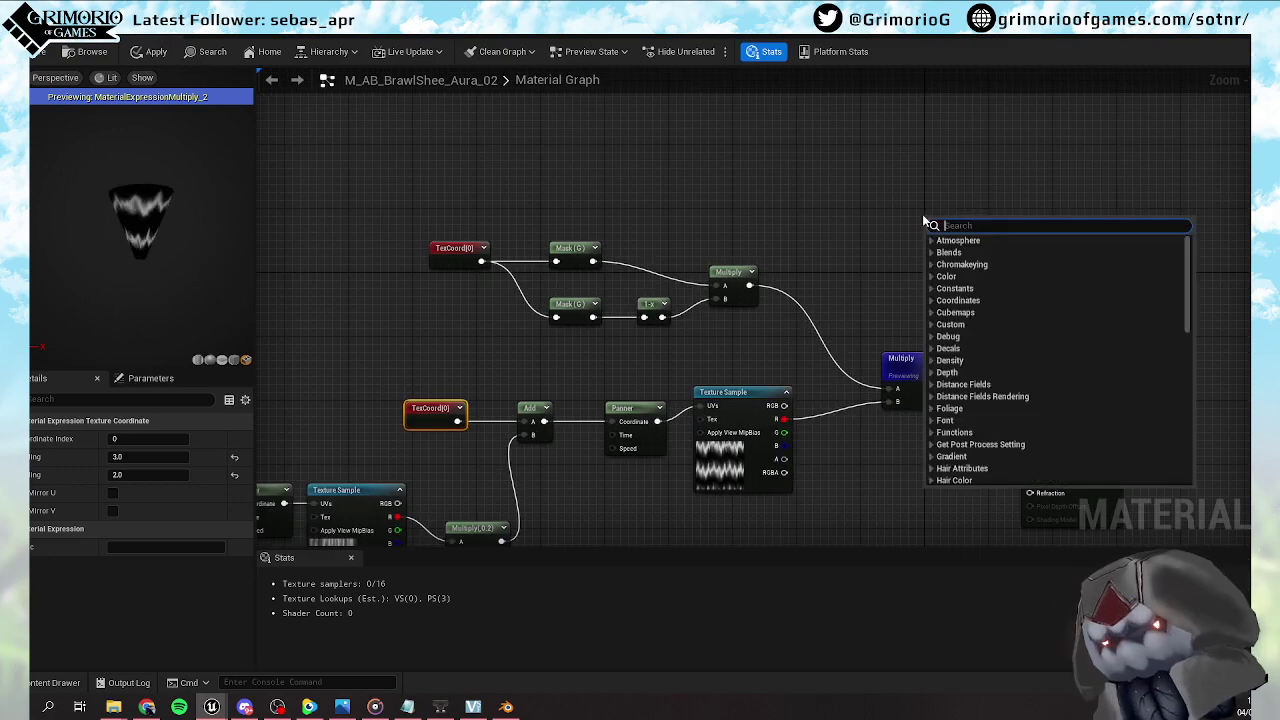
text(parti)
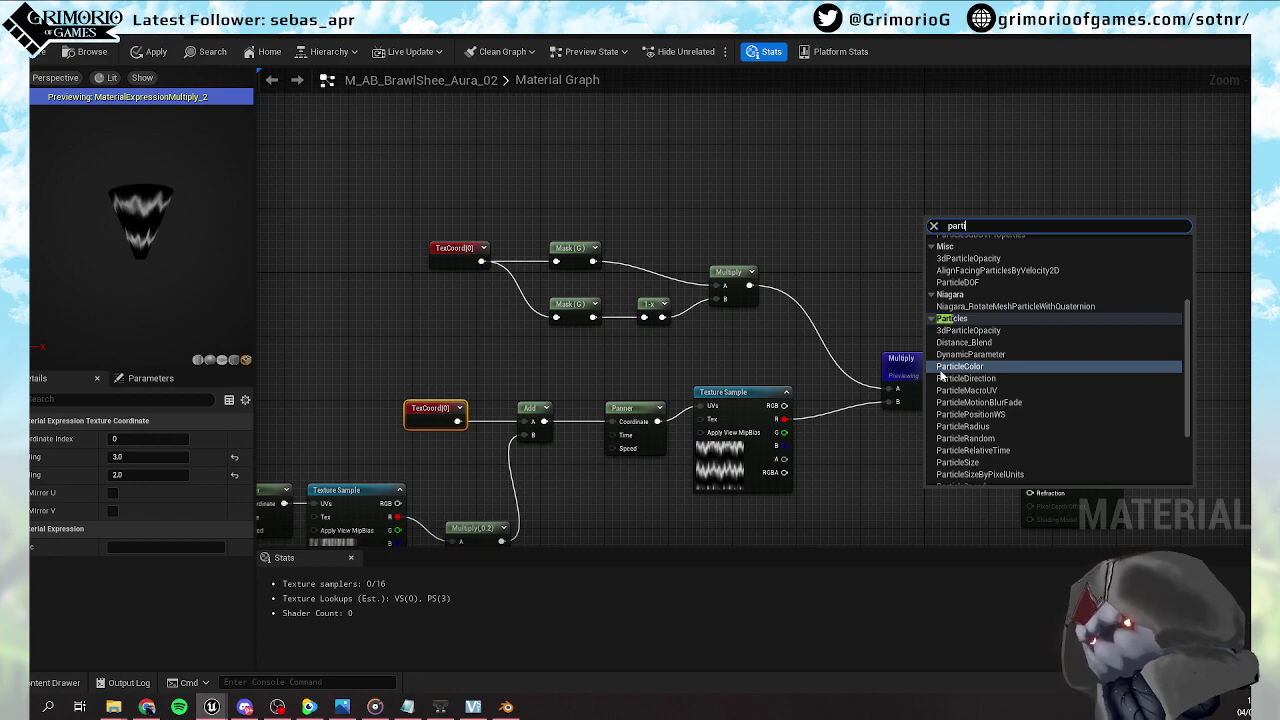
click(940, 368)
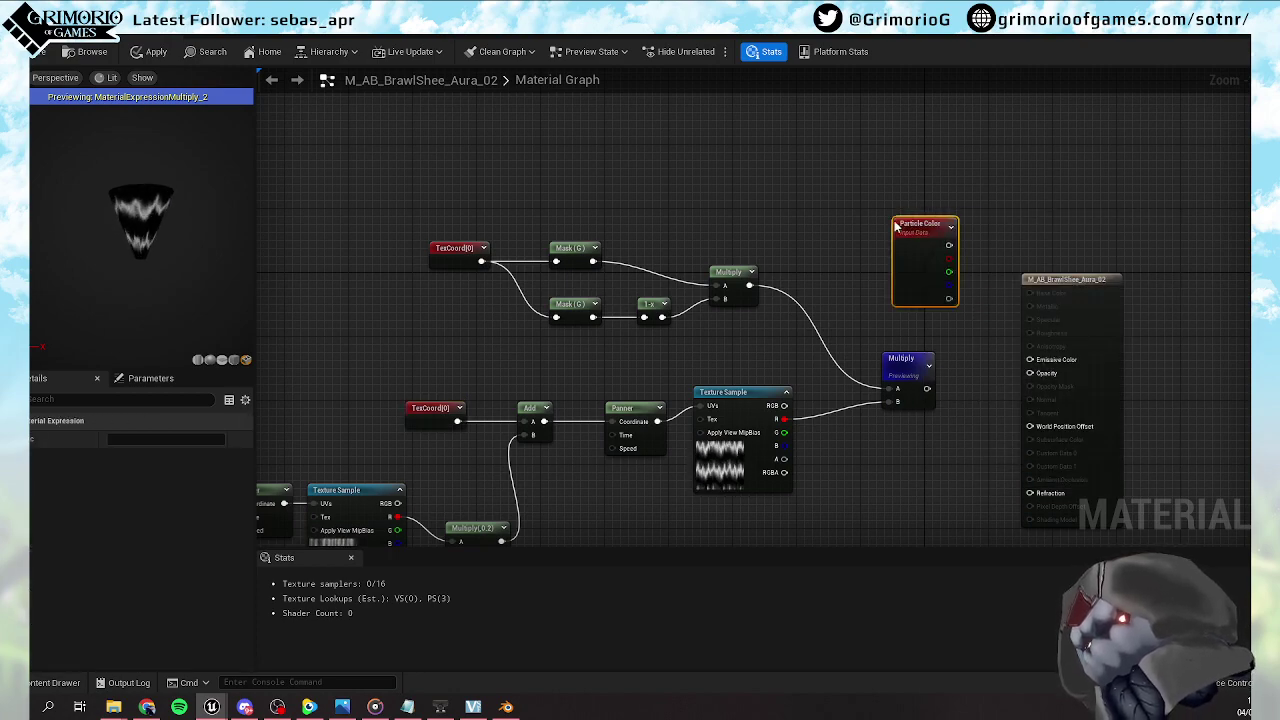
right_drag(900, 228, 874, 118)
drag(902, 183, 942, 183)
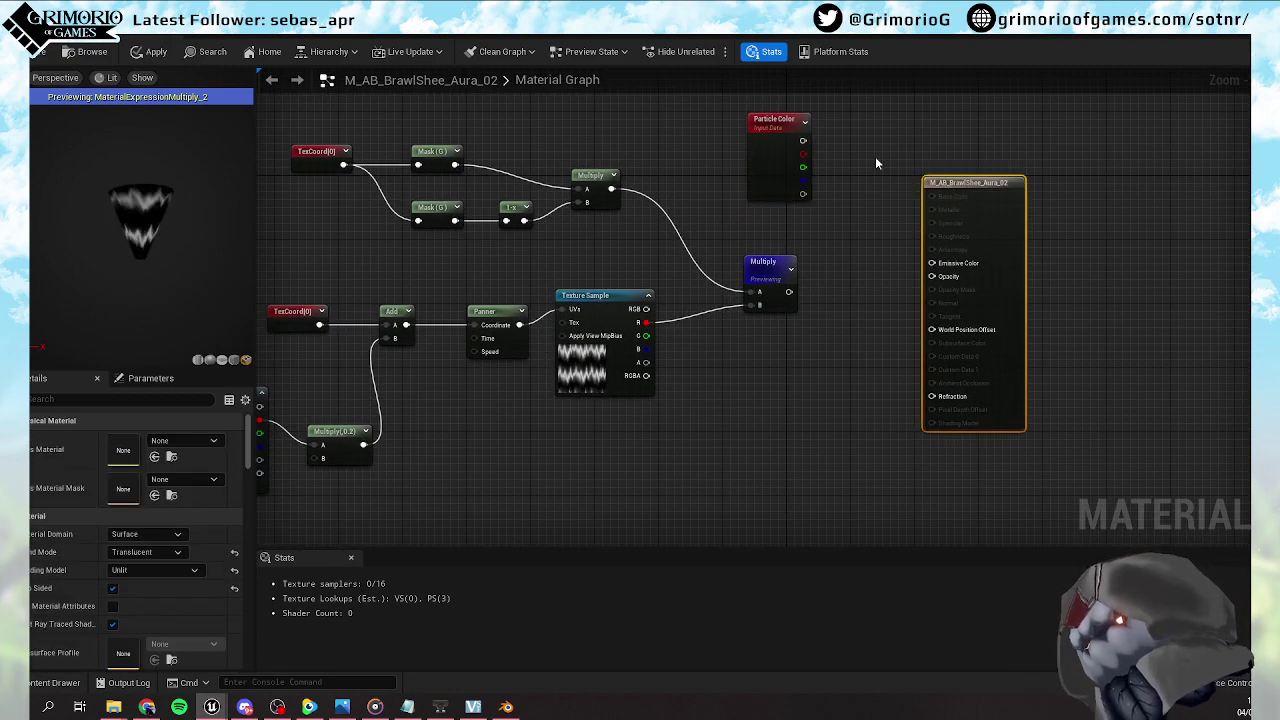
Multiply Particle Color's RGB by the masked texture Multiply, feed it into Emissive Color, and move the result node farther away
click(856, 210)
key(m)
click(838, 206)
drag(806, 147, 837, 226)
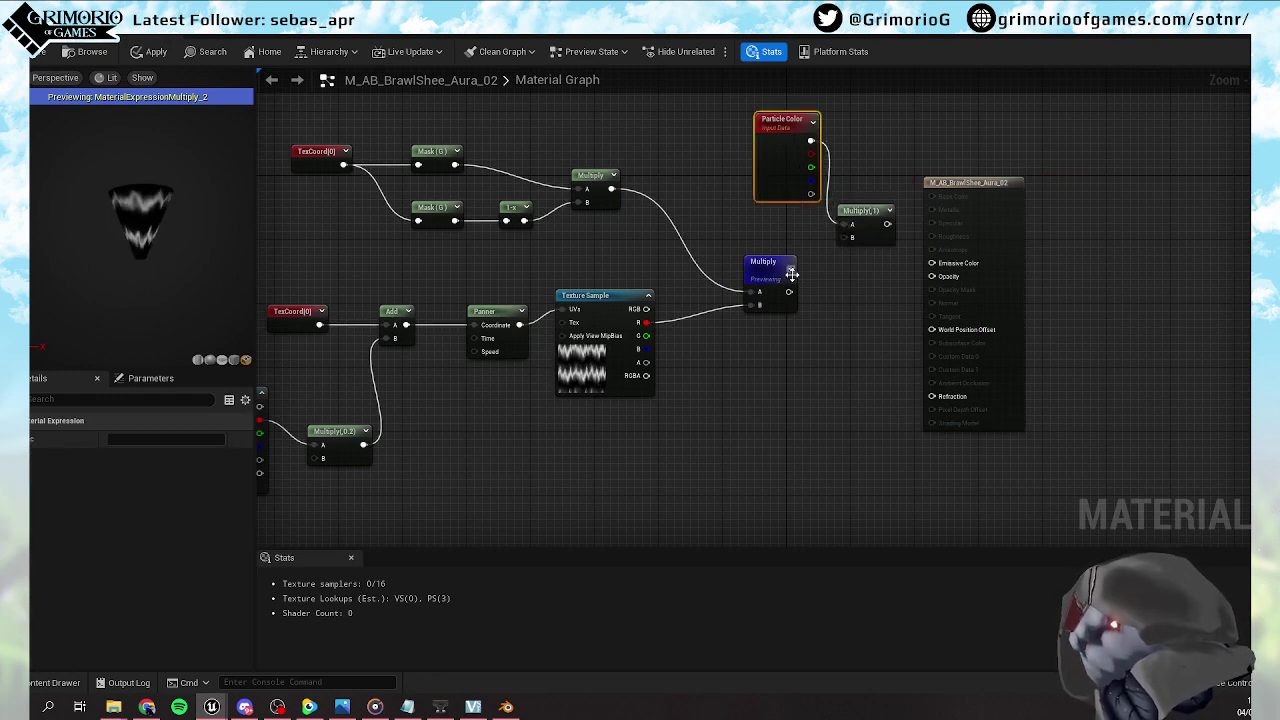
drag(793, 280, 932, 263)
drag(946, 188, 1017, 188)
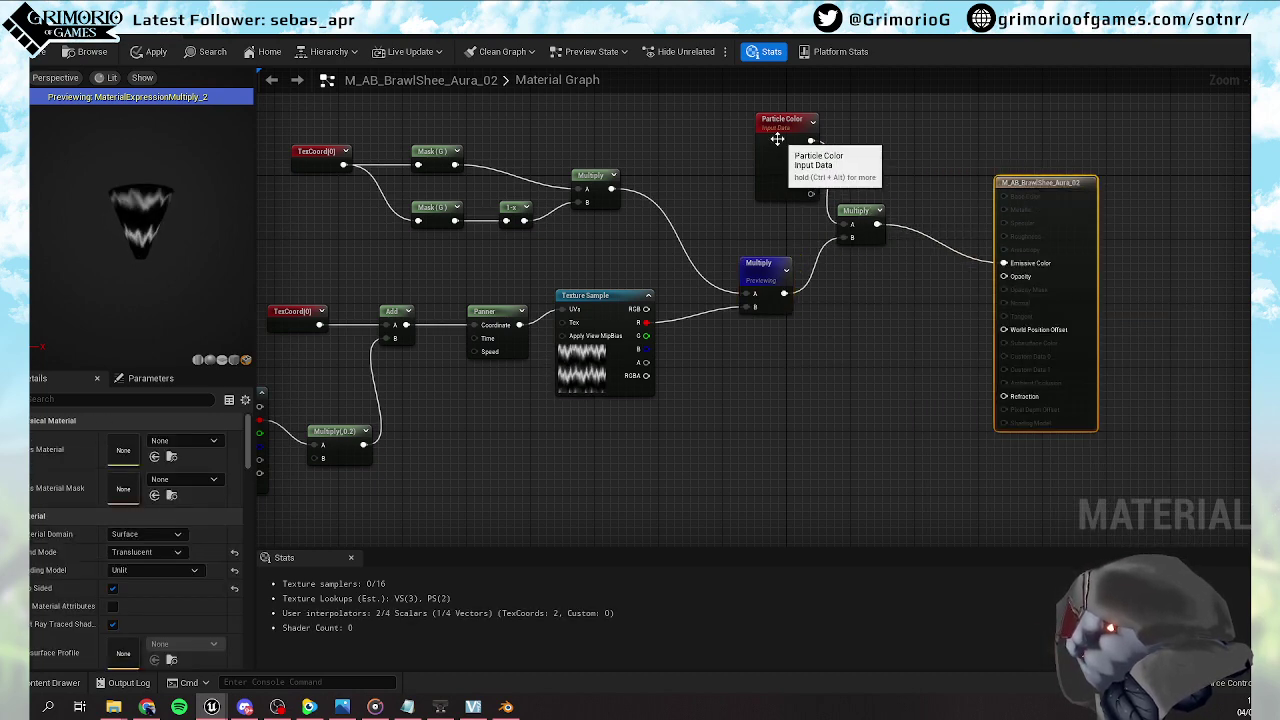
Multiply Particle Color's alpha by the masked texture Multiply and connect the product to Opacity
drag(779, 139, 761, 139)
click(860, 343)
drag(795, 194, 870, 363)
drag(784, 293, 1005, 276)
Stop previewing the masked texture Multiply and save the material
right_click(775, 278)
click(805, 291)
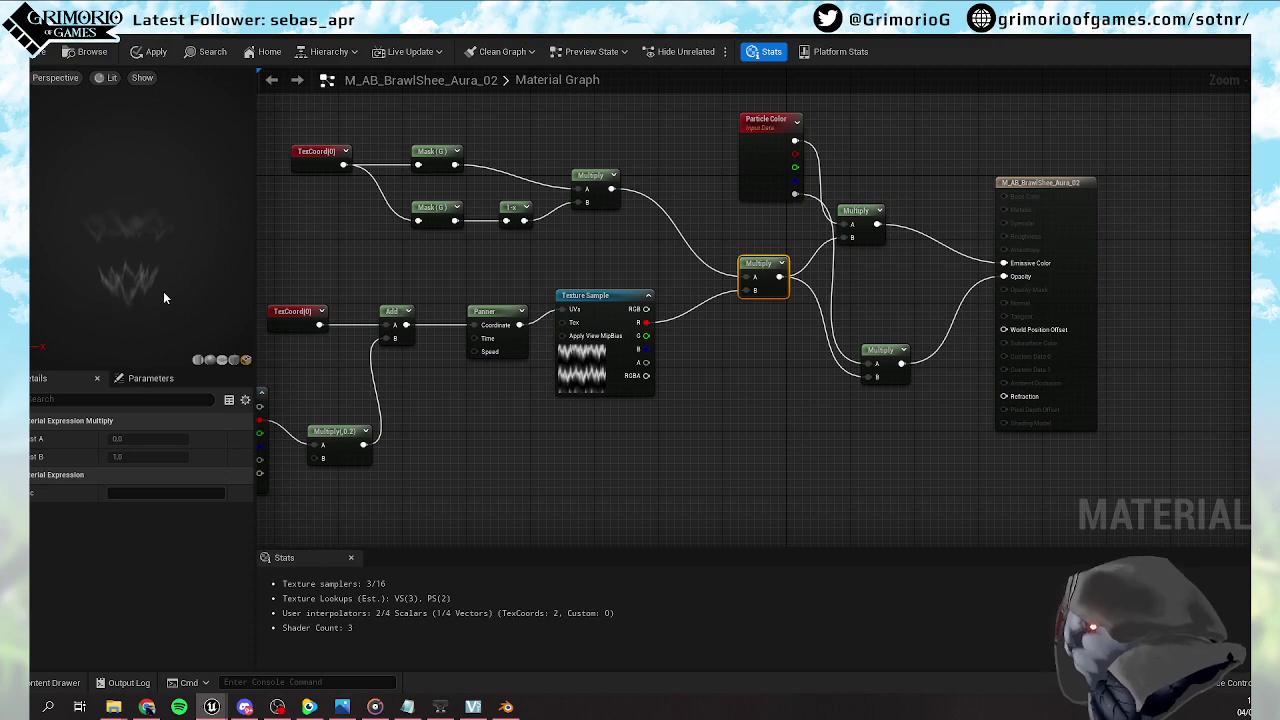
right_drag(542, 414, 610, 356)
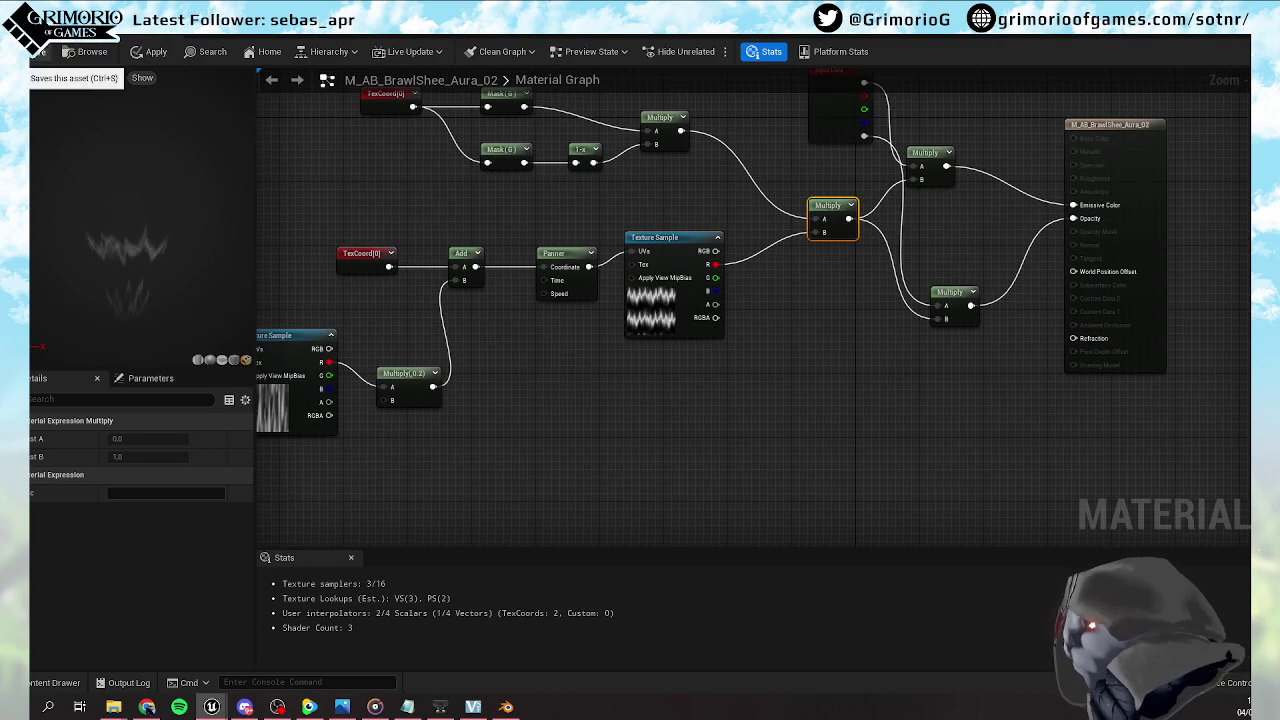
key(ctrl+s)
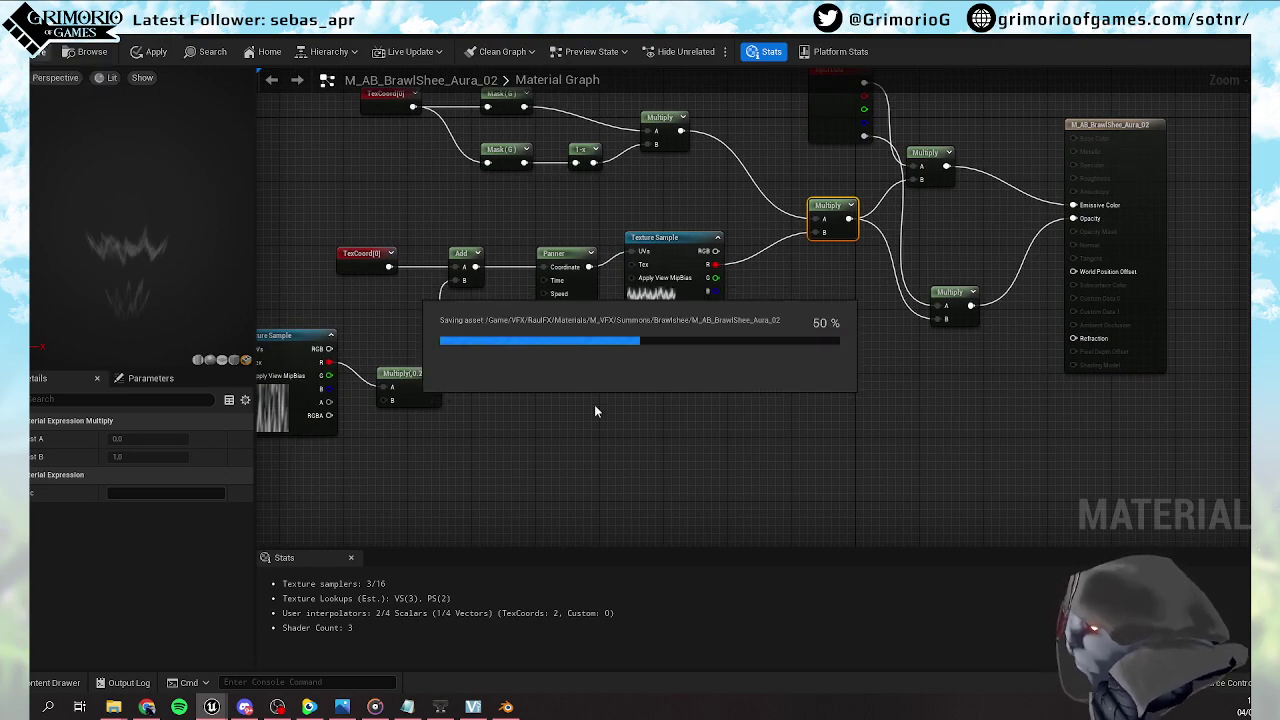
Insert a Multiply with a B value of 5 between the masked texture Multiply and the opacity Multiply
scroll(594, 410, down, 3)
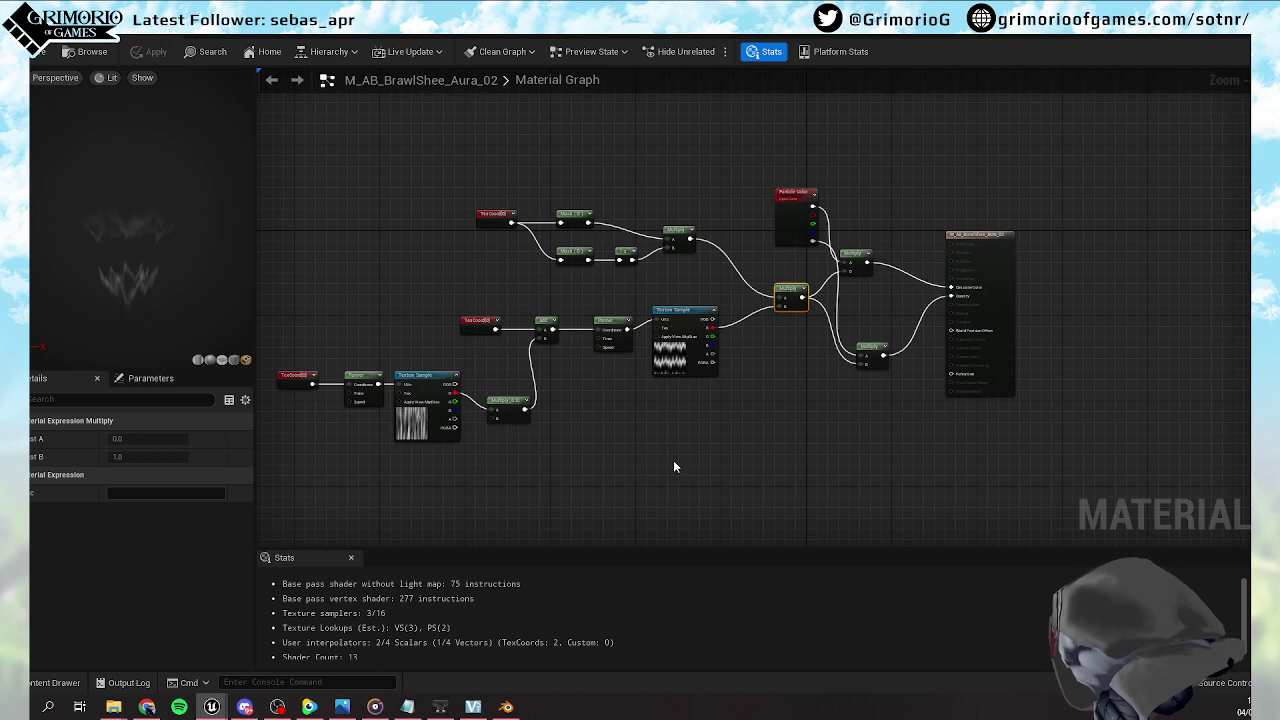
scroll(756, 440, up, 2)
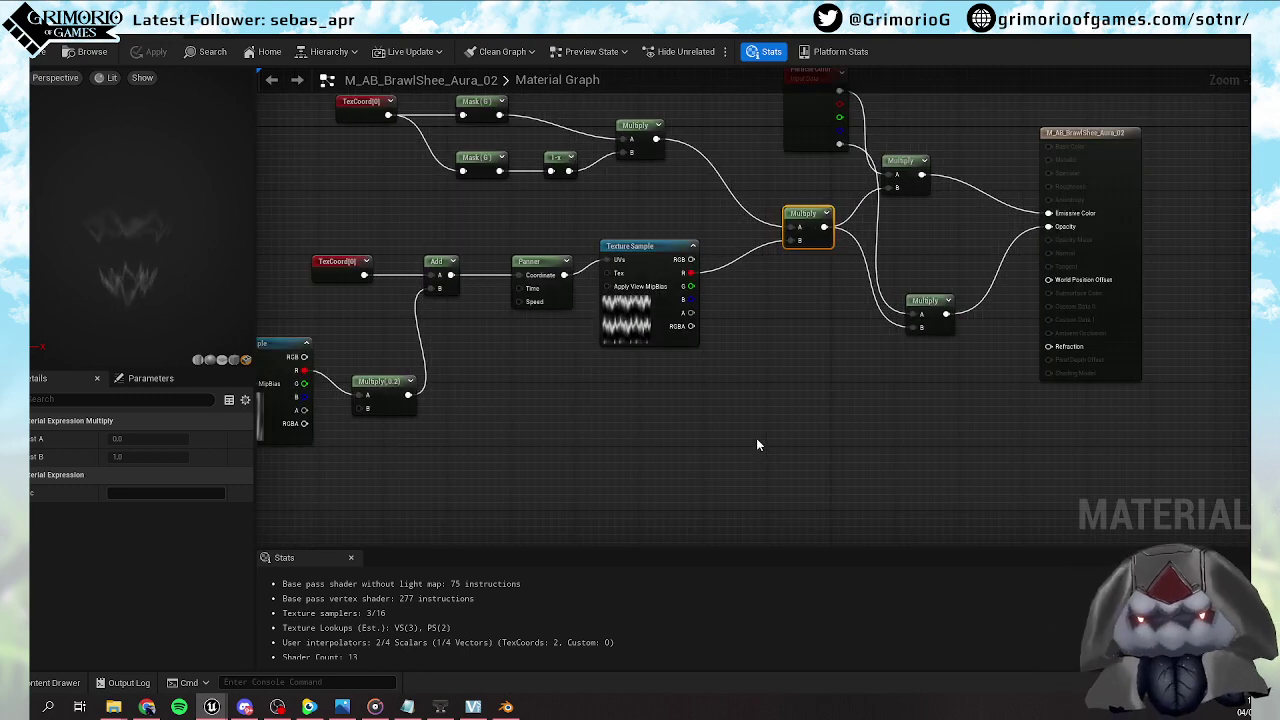
key(m)
click(790, 347)
drag(824, 227, 915, 326)
drag(820, 353, 848, 309)
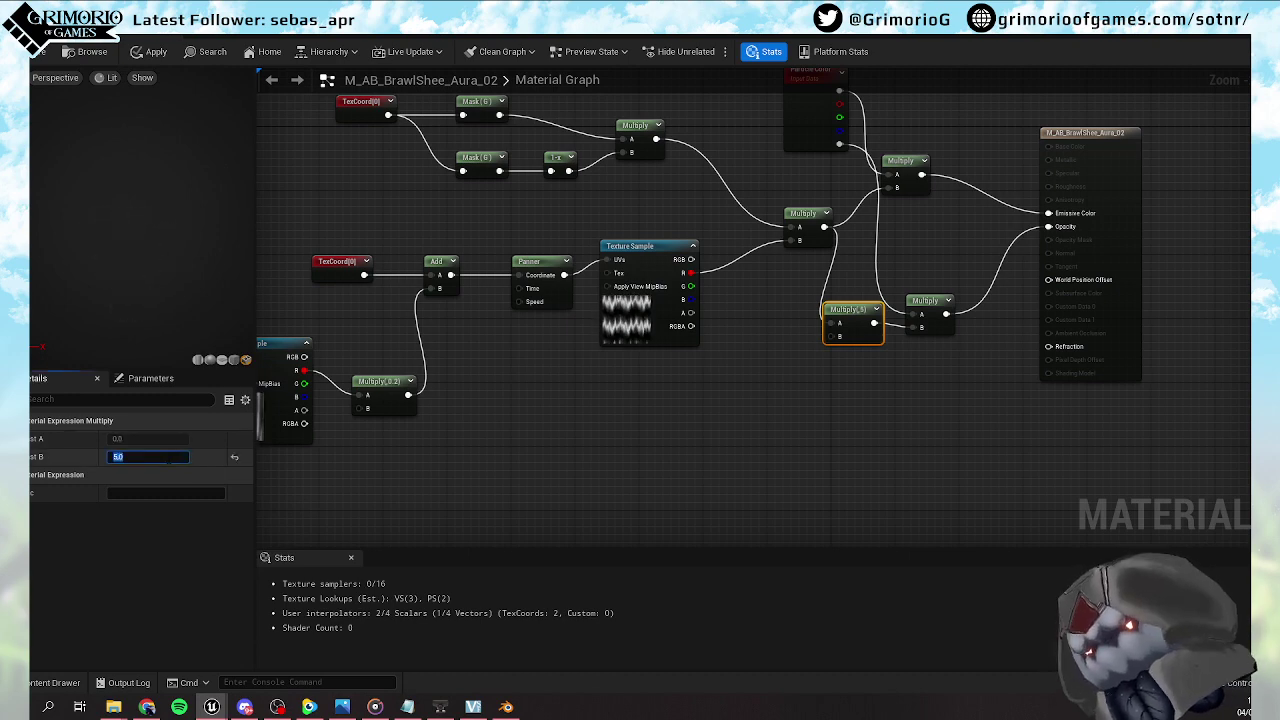
click(212, 326)
Add a Dynamic Parameter node below the main Texture Sample and name its first parameter Glow
right_click(722, 482)
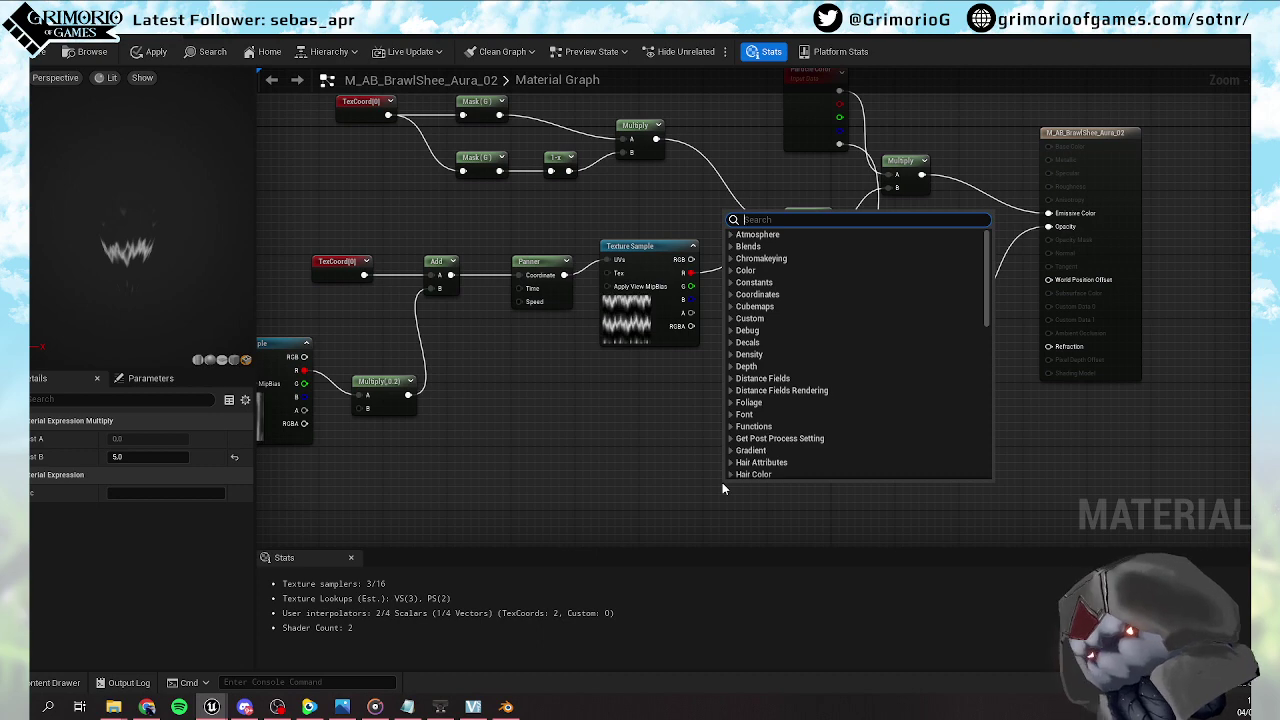
text(dyna)
click(770, 282)
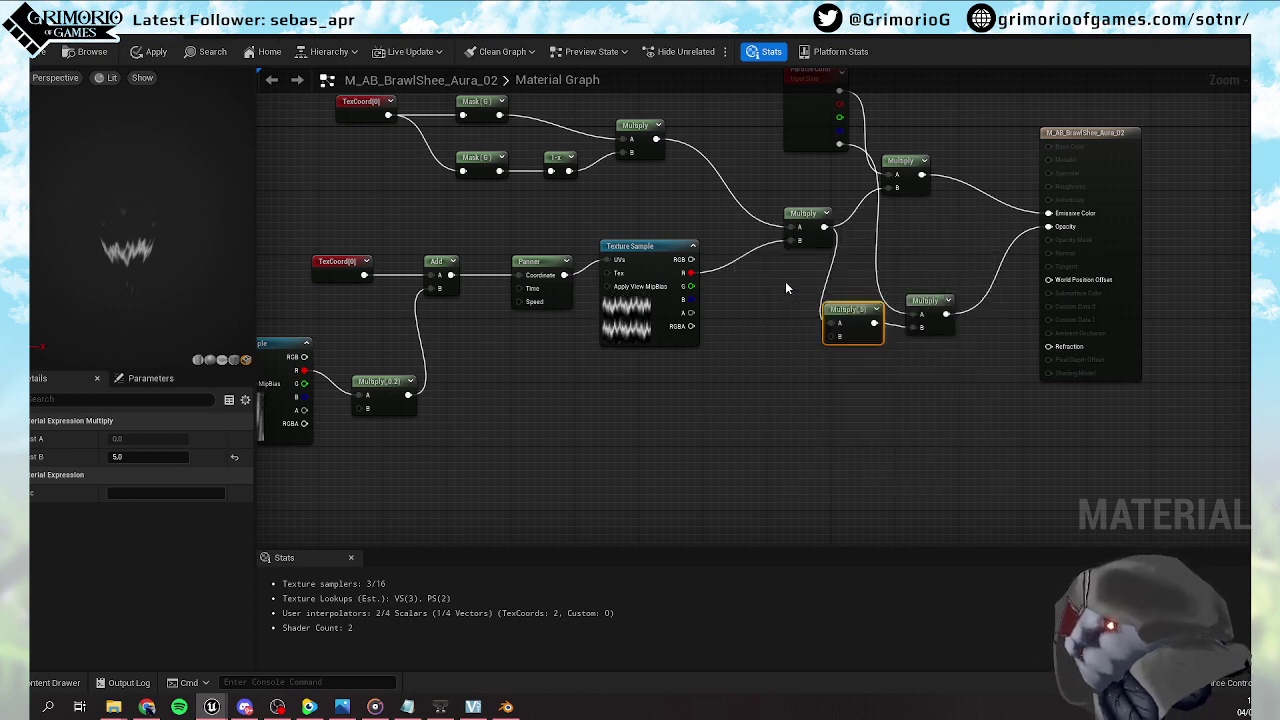
drag(763, 480, 704, 384)
drag(750, 490, 705, 429)
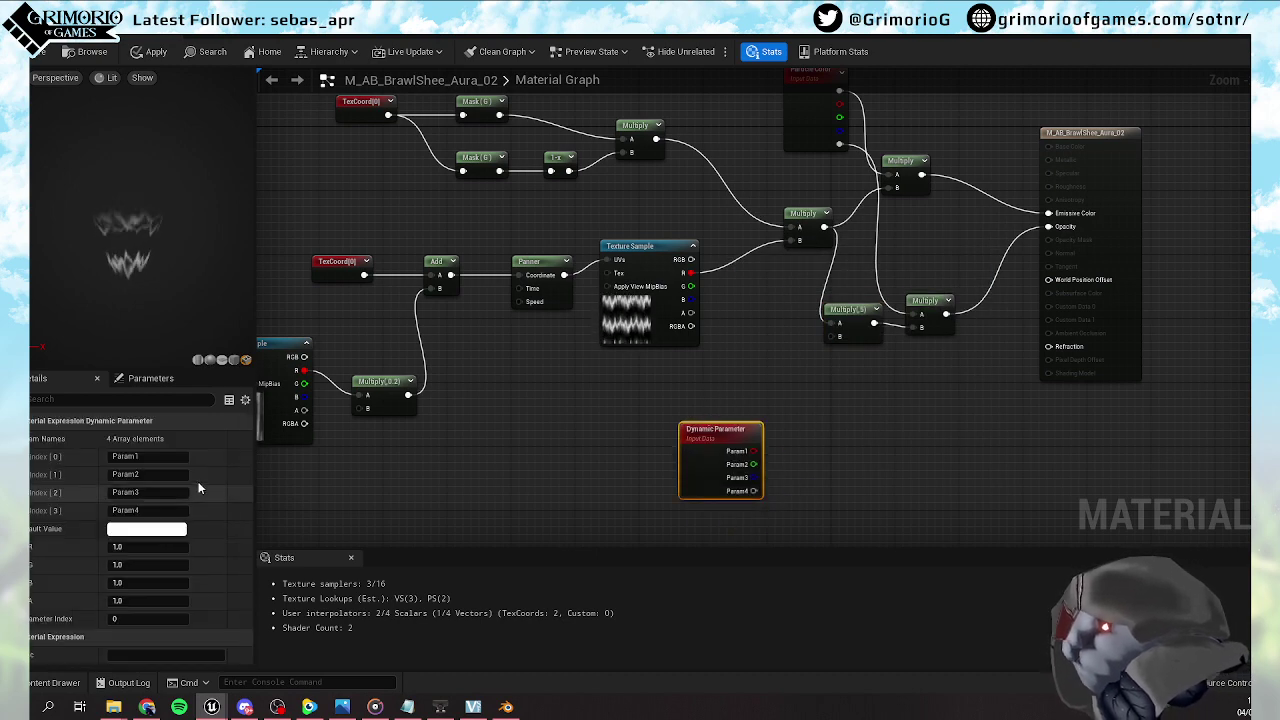
click(163, 456)
text(Glow)
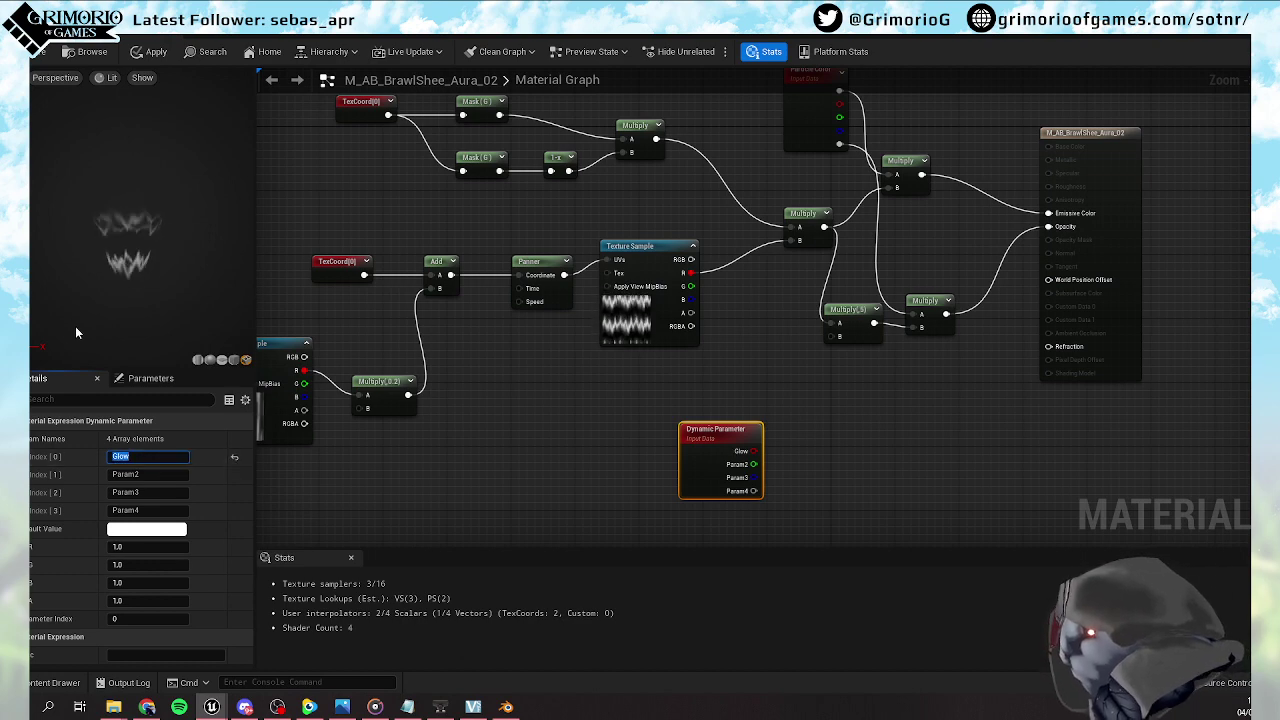
key(Return)
Connect Glow to the B input of the inserted Multiply, save the material, and set the default R value to 3
drag(782, 401, 830, 337)
drag(726, 430, 699, 414)
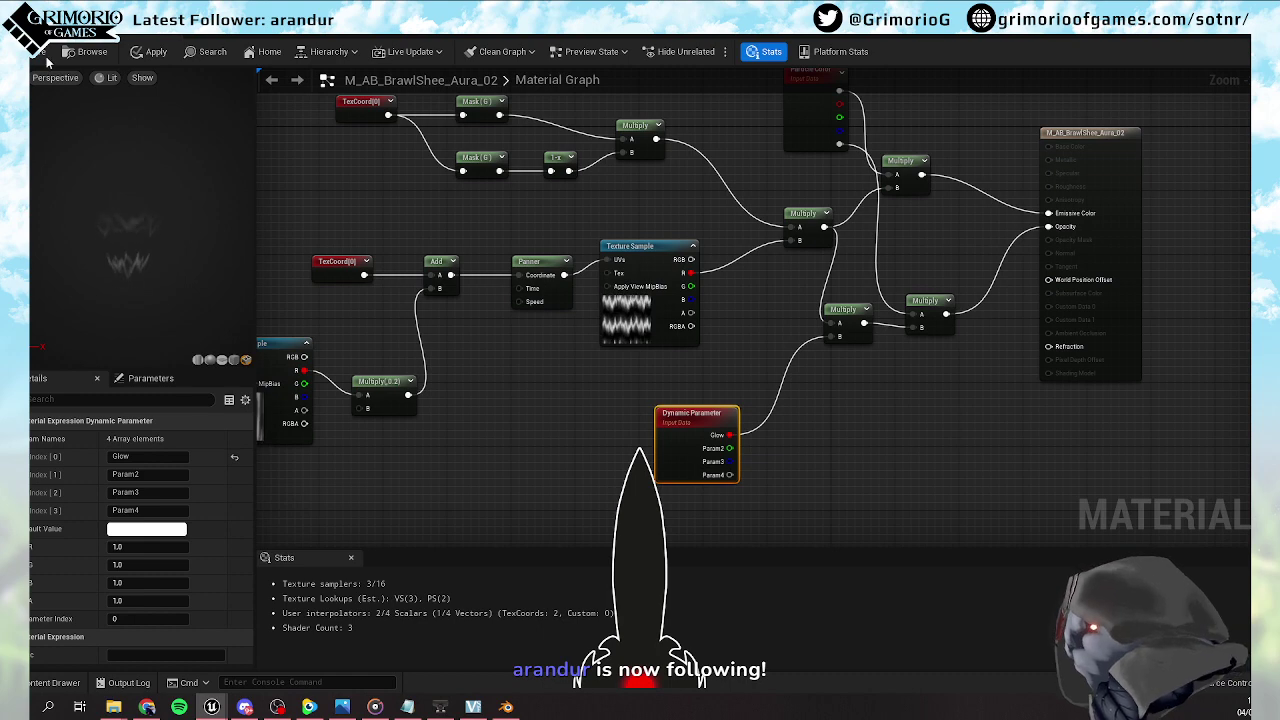
key(ctrl+s)
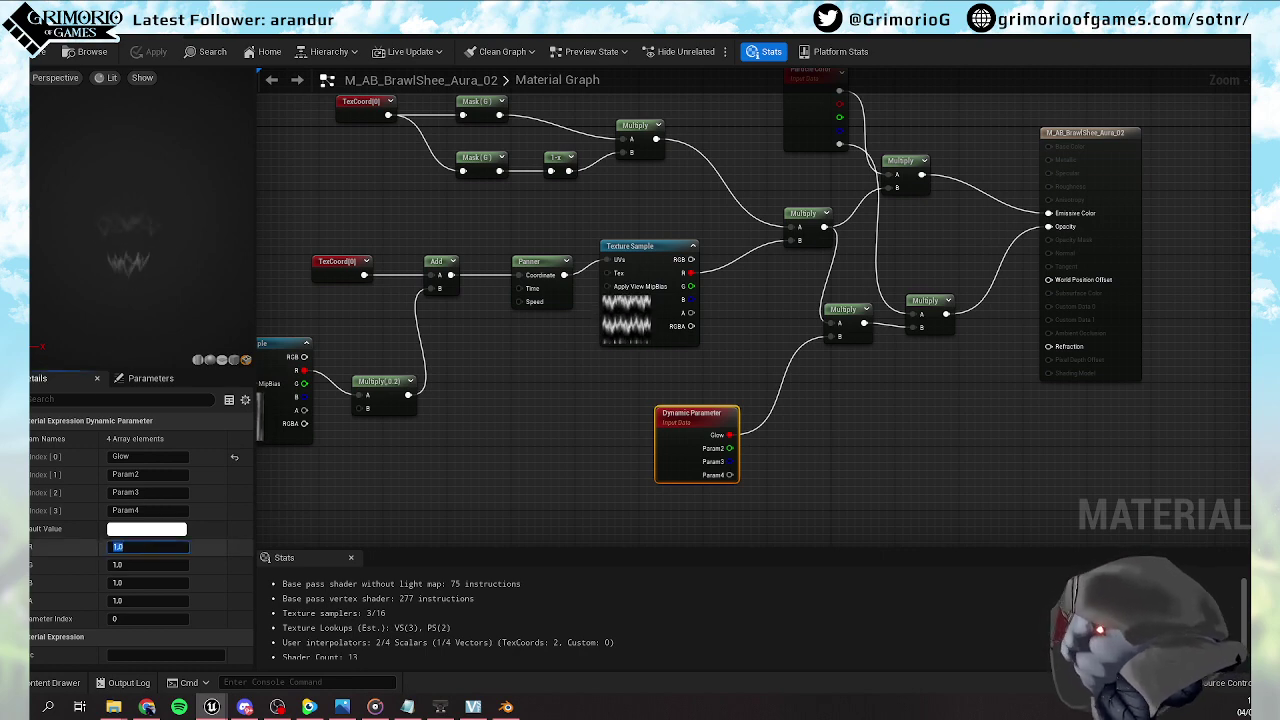
key(Return)
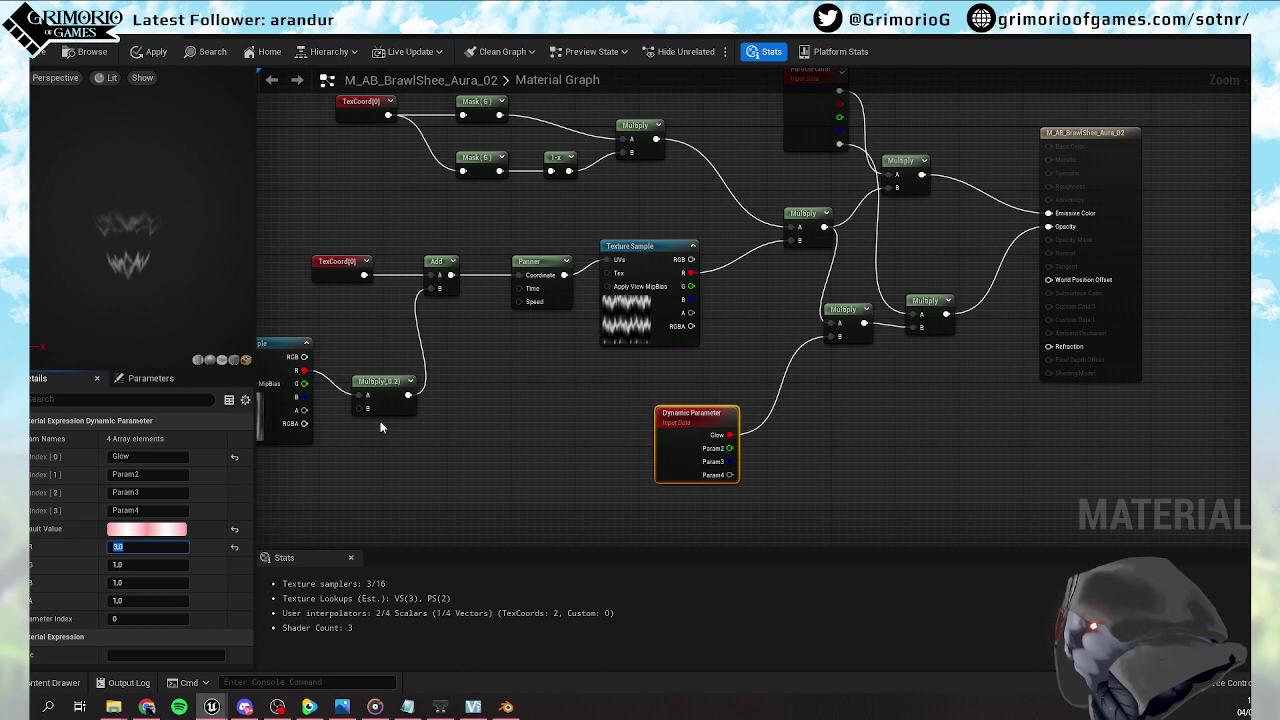
Insert a Power node between the last Multiply and Opacity, moving the material result node to make room
right_drag(1037, 289, 903, 296)
drag(810, 321, 838, 356)
text(pow)
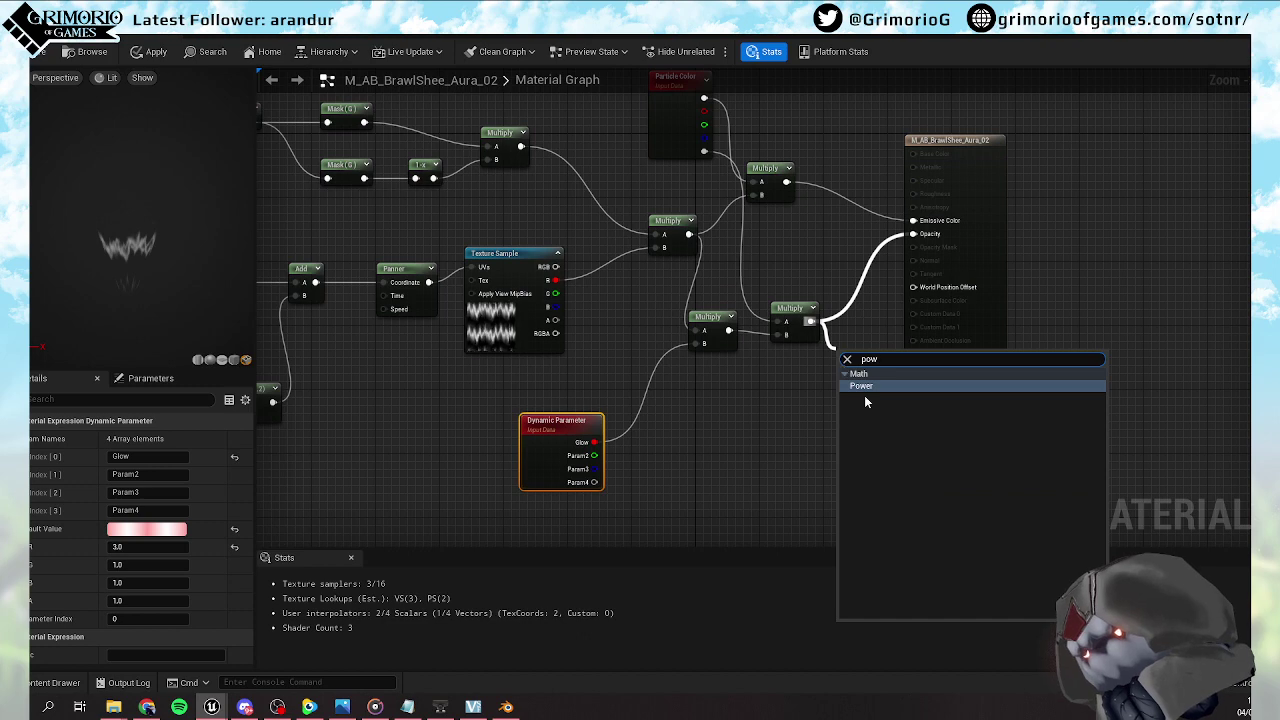
click(862, 385)
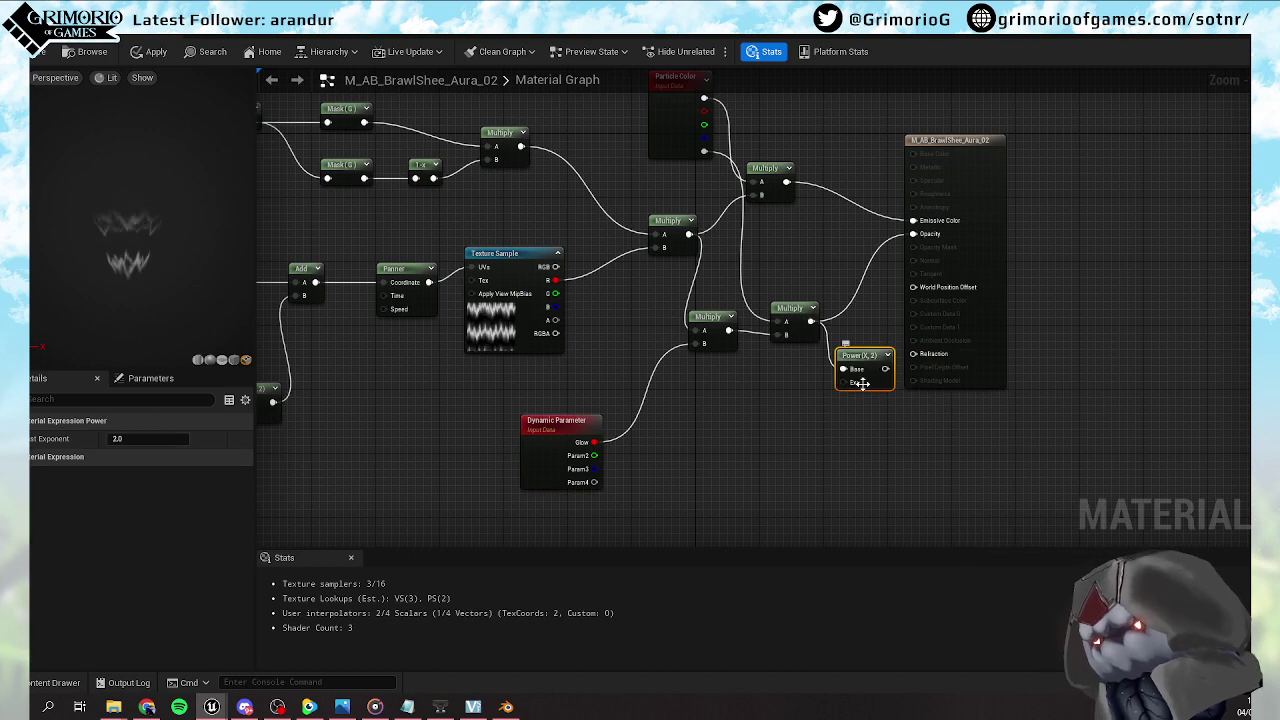
drag(885, 369, 913, 234)
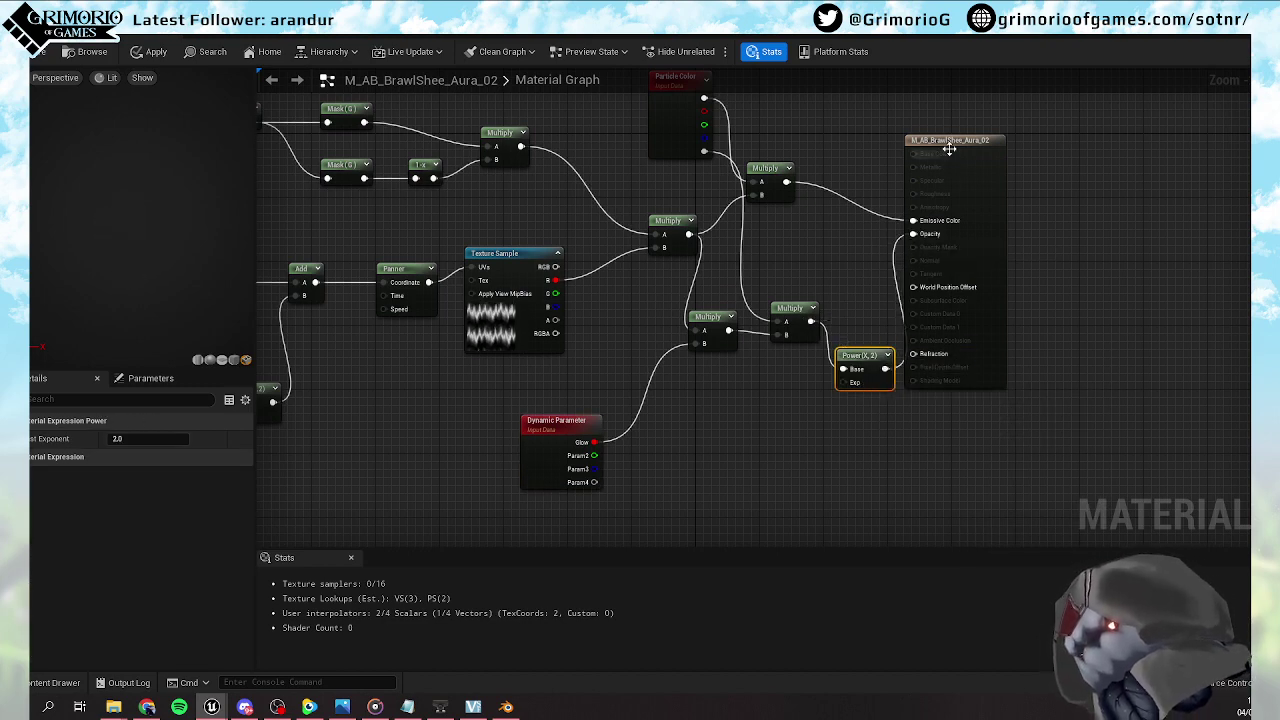
drag(950, 157, 1015, 149)
Connect the Dynamic Parameter's second output to the Power node's Exp input and rename that parameter Opacity
drag(866, 356, 640, 464)
click(582, 466)
drag(848, 344, 595, 456)
click(549, 425)
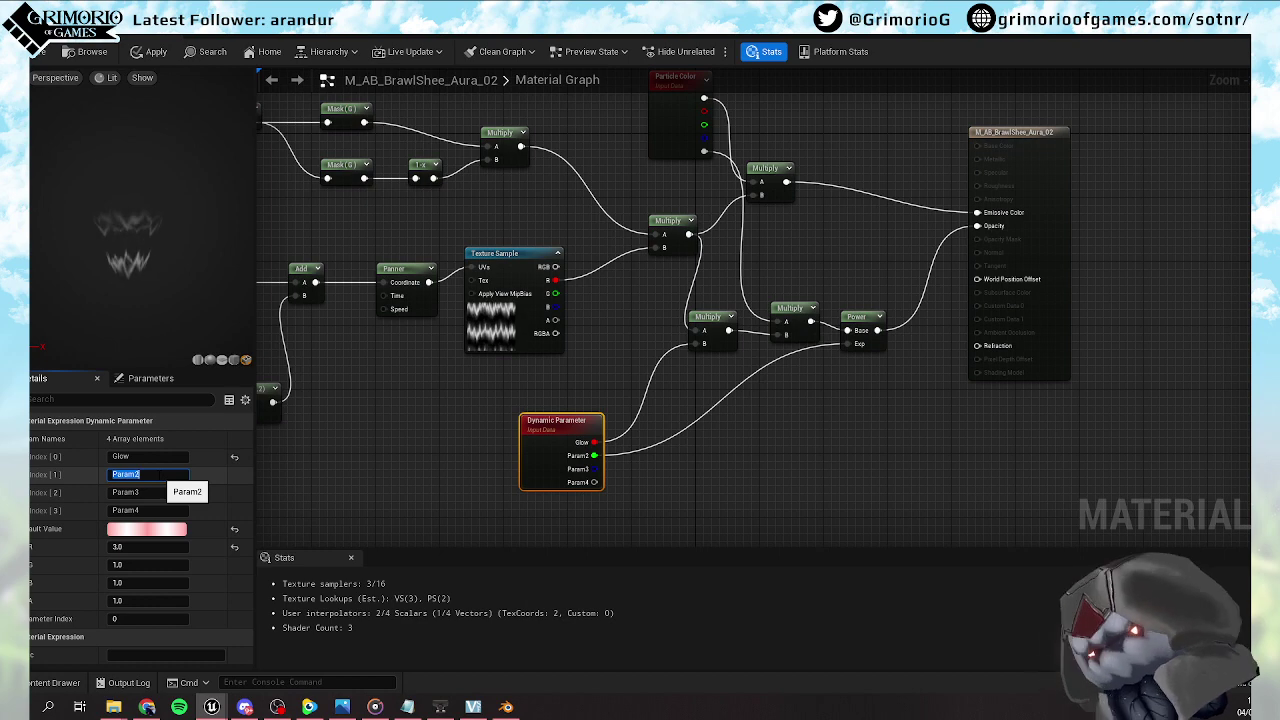
text(ty)
key(Return)
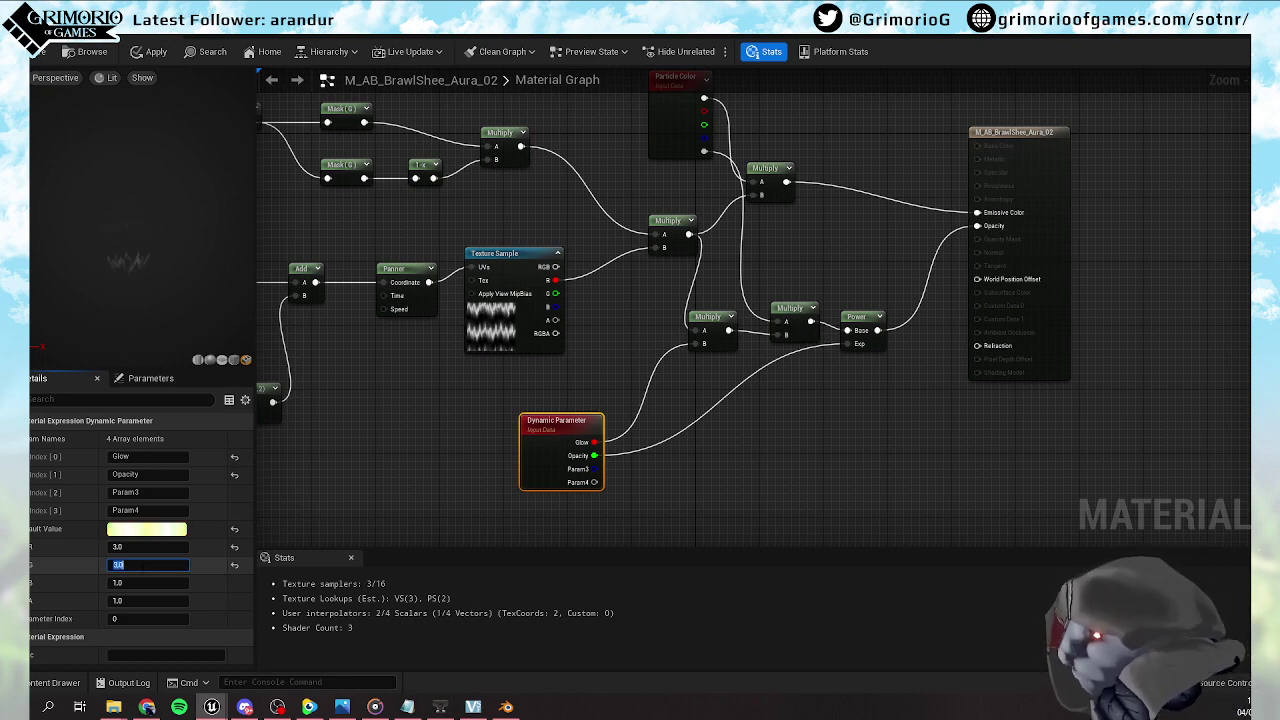
Try default G values of 3 and 0 on the Dynamic Parameter, then set it to 1
key(Return)
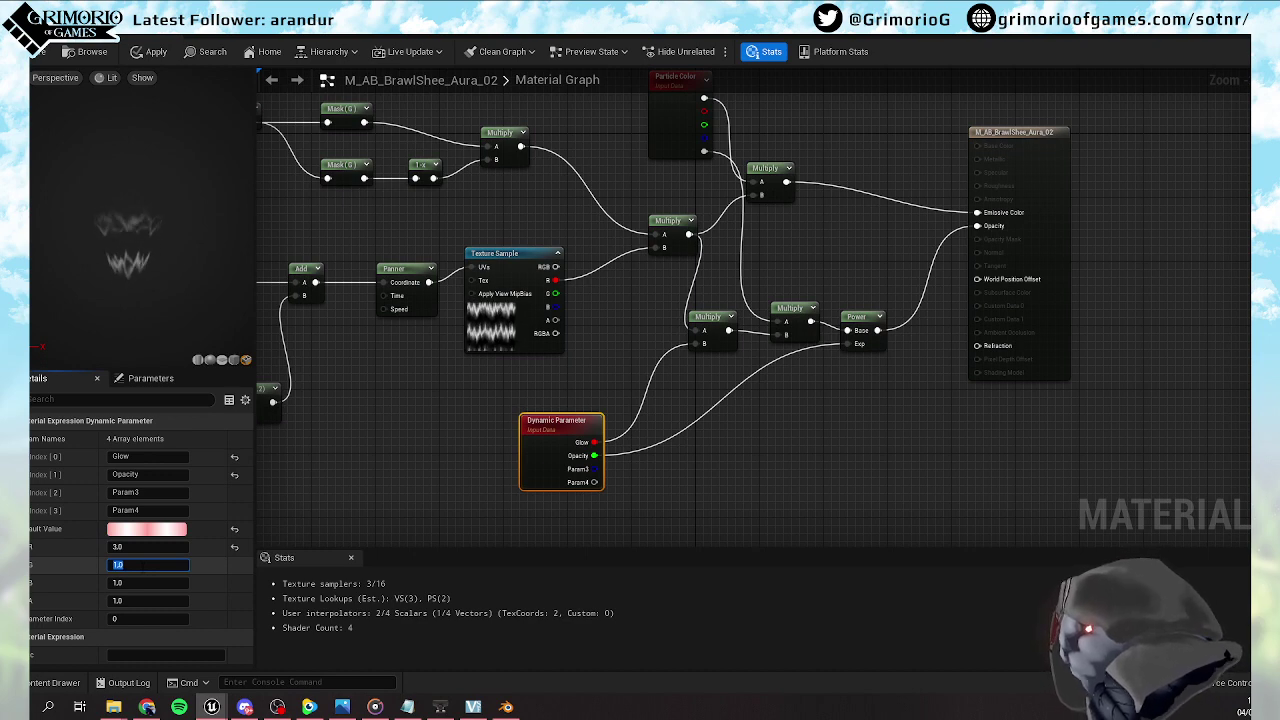
text(0)
key(Return)
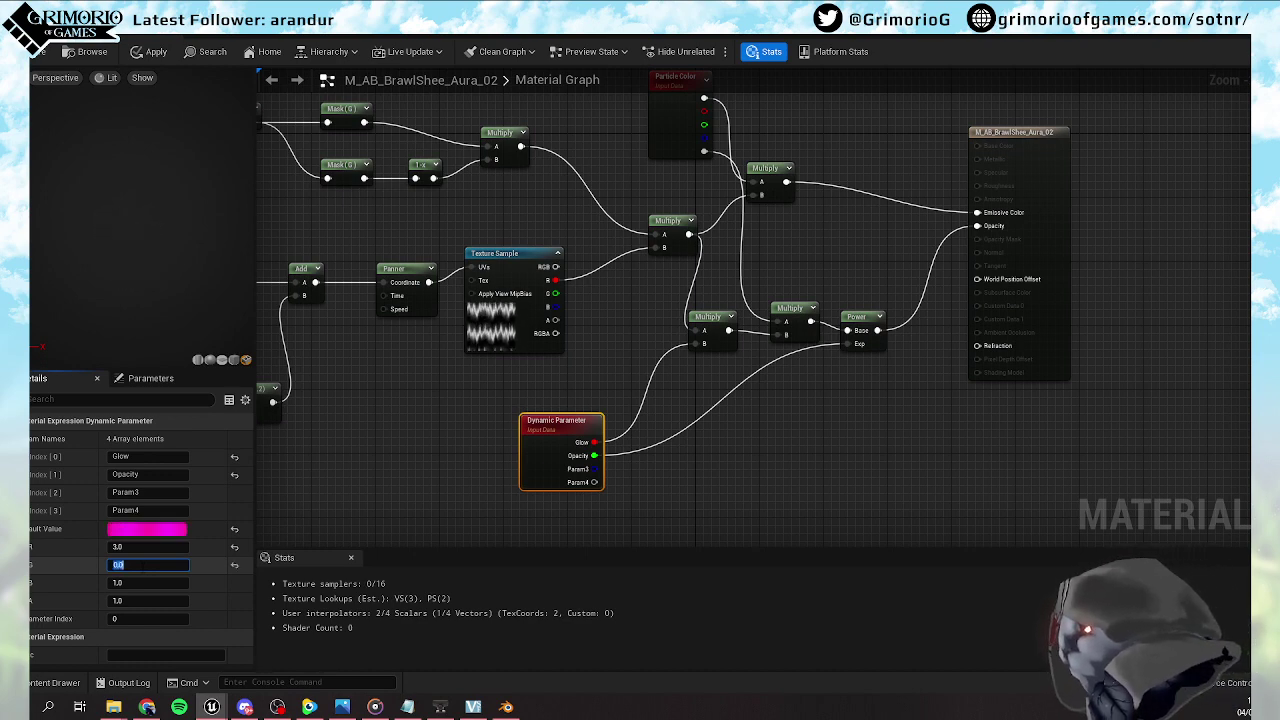
text(1)
key(Return)
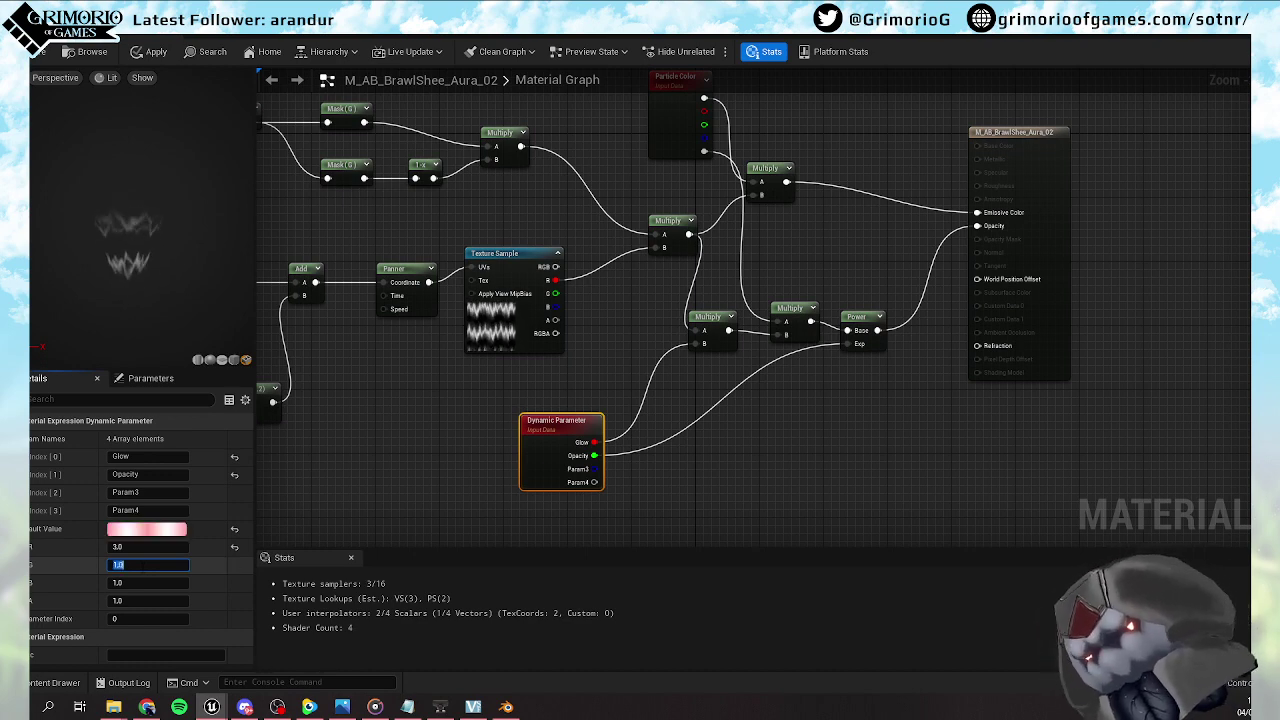
Save the material and return to the level editor
click(39, 52)
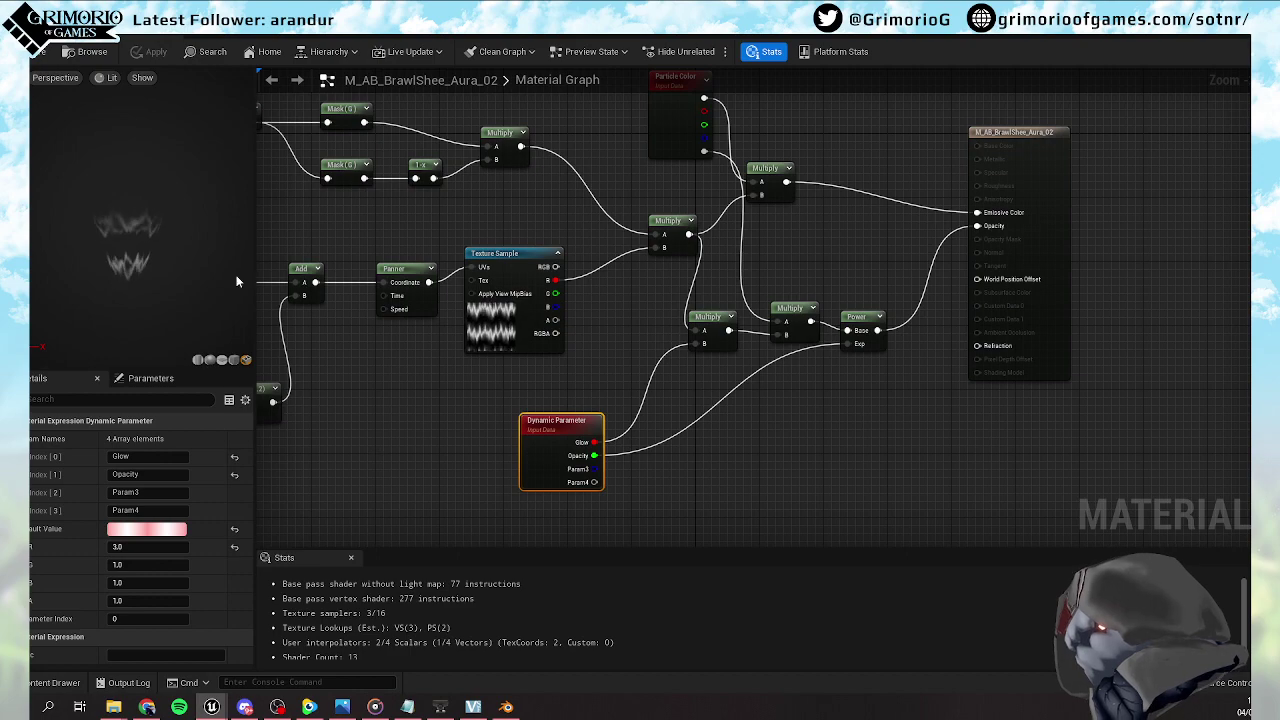
click(1211, 14)
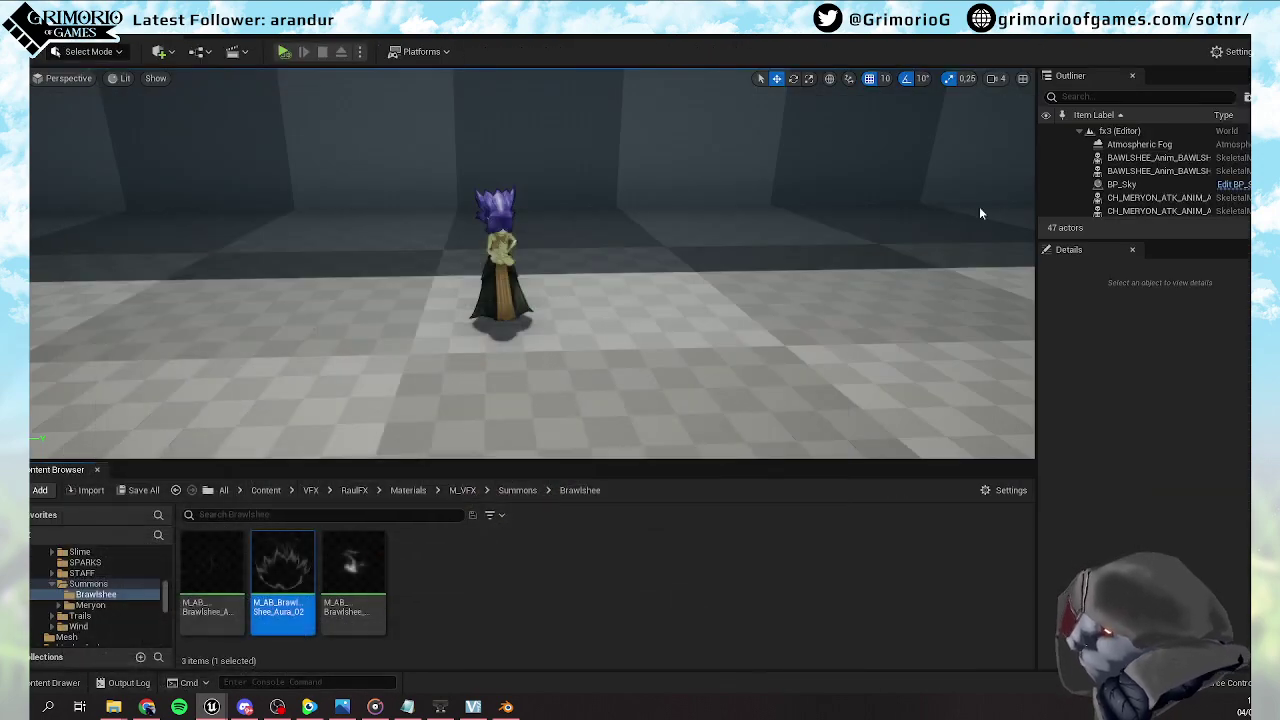
Find the VFX_Brawlshee folder and open the NS_Brawlshee_DeathCry_01 Niagara system
scroll(100, 592, down, 8)
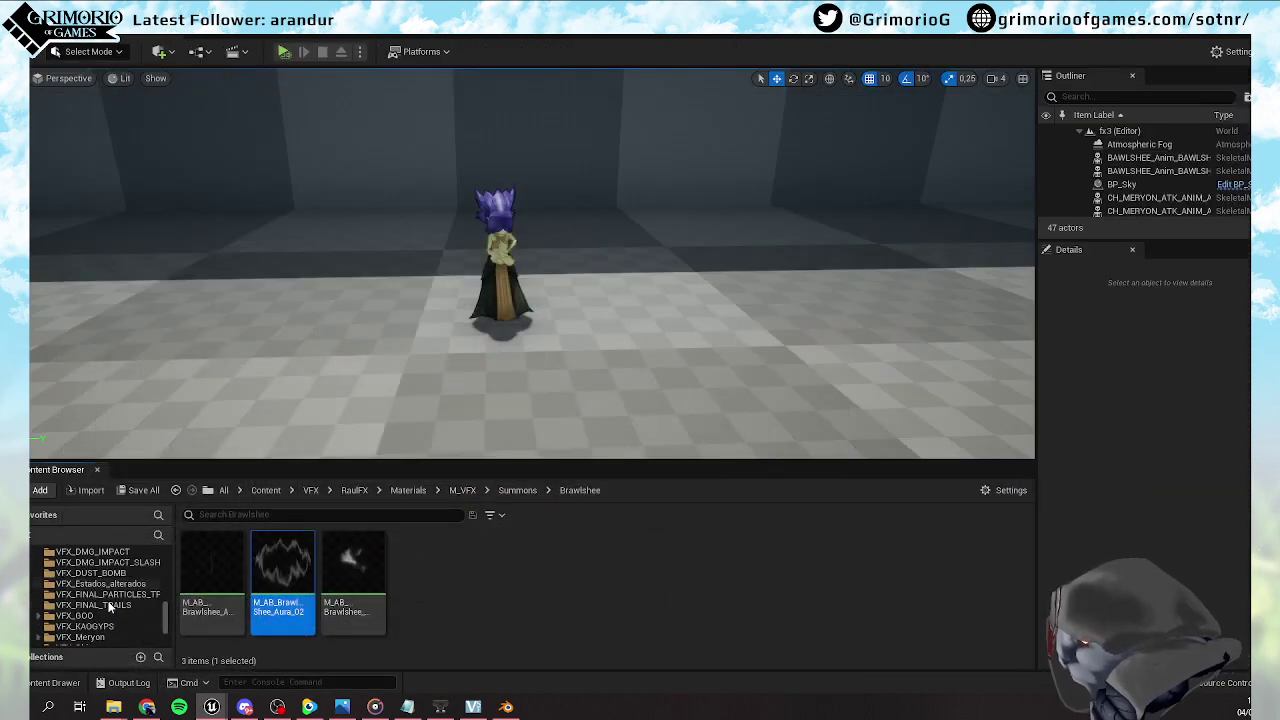
scroll(110, 592, down, 5)
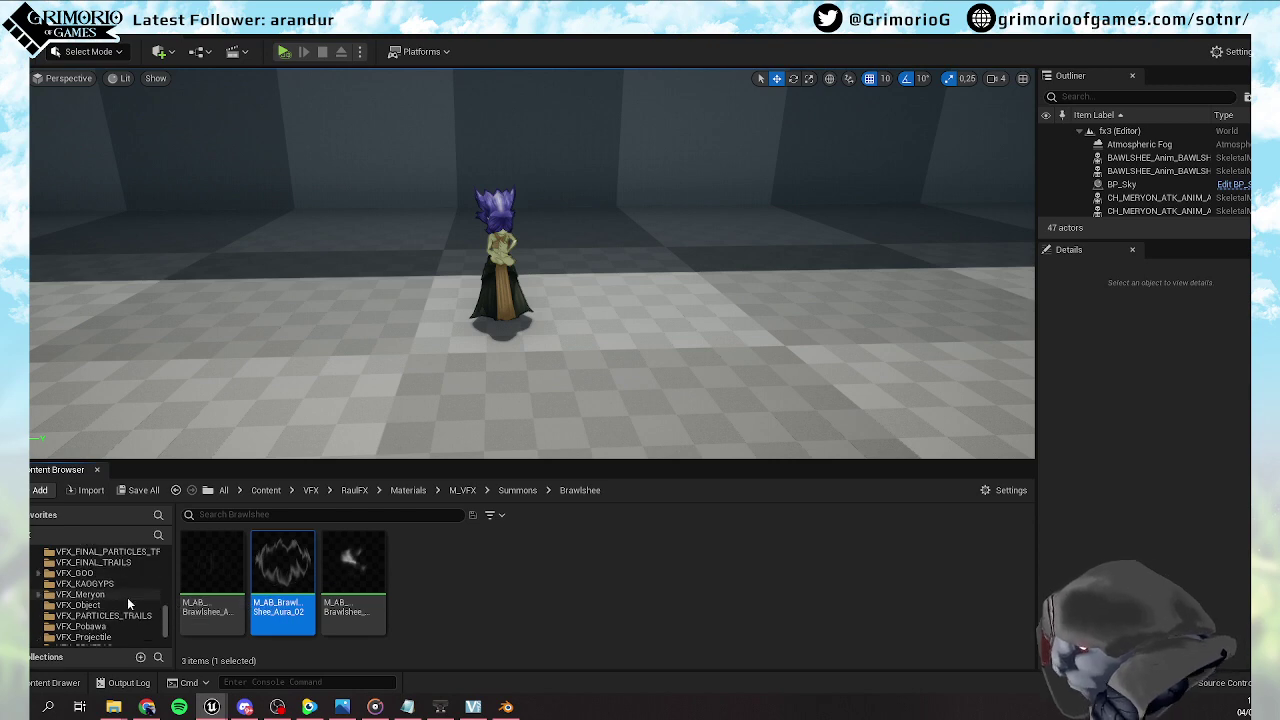
scroll(113, 600, up, 3)
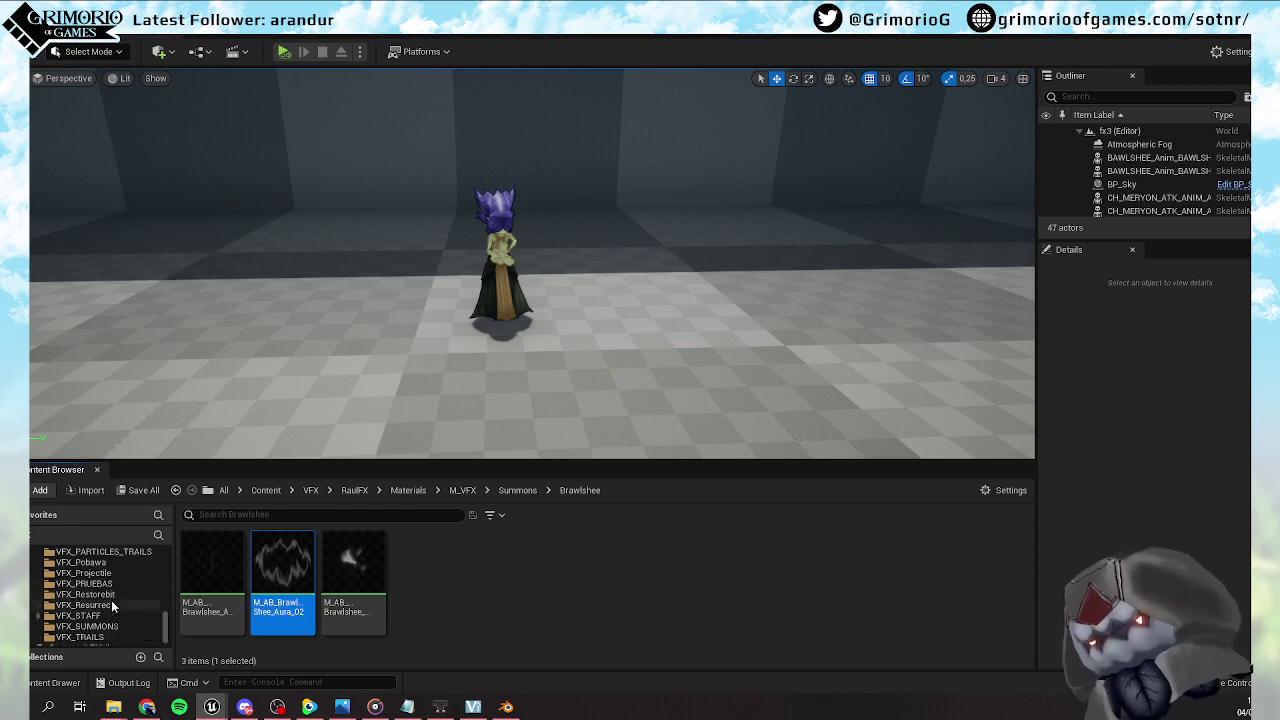
scroll(111, 598, up, 4)
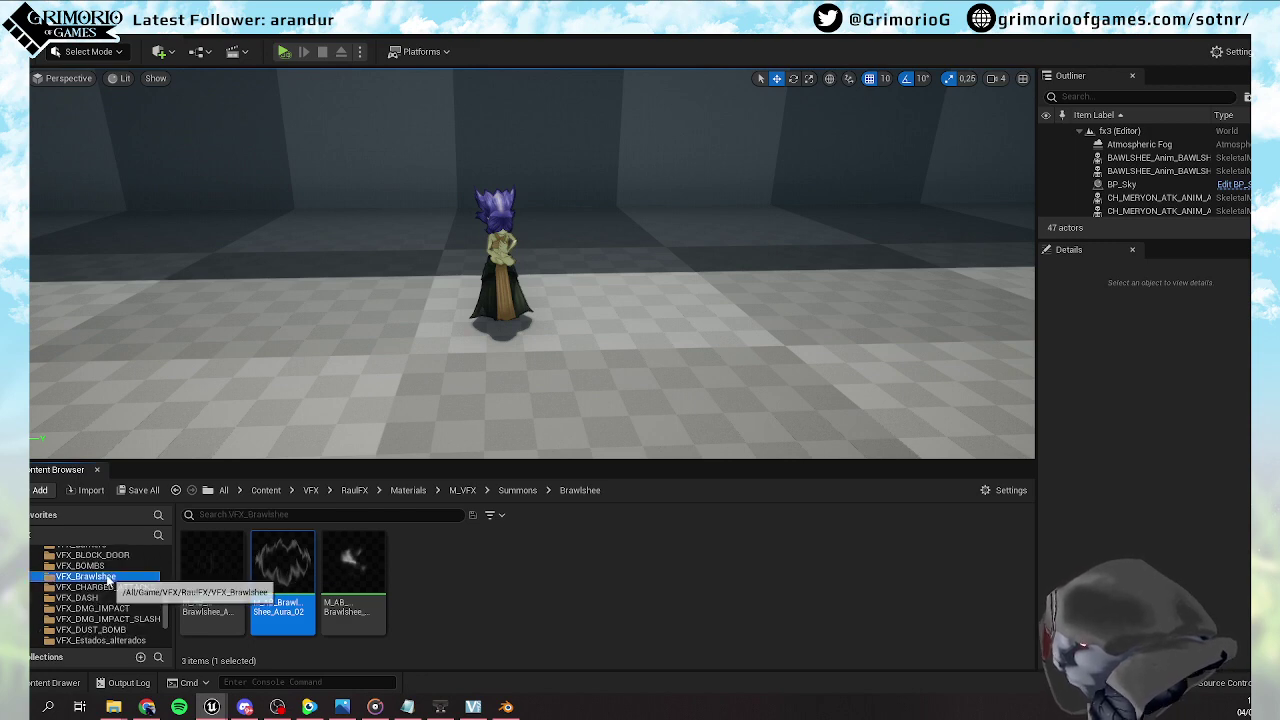
click(86, 576)
double_click(233, 580)
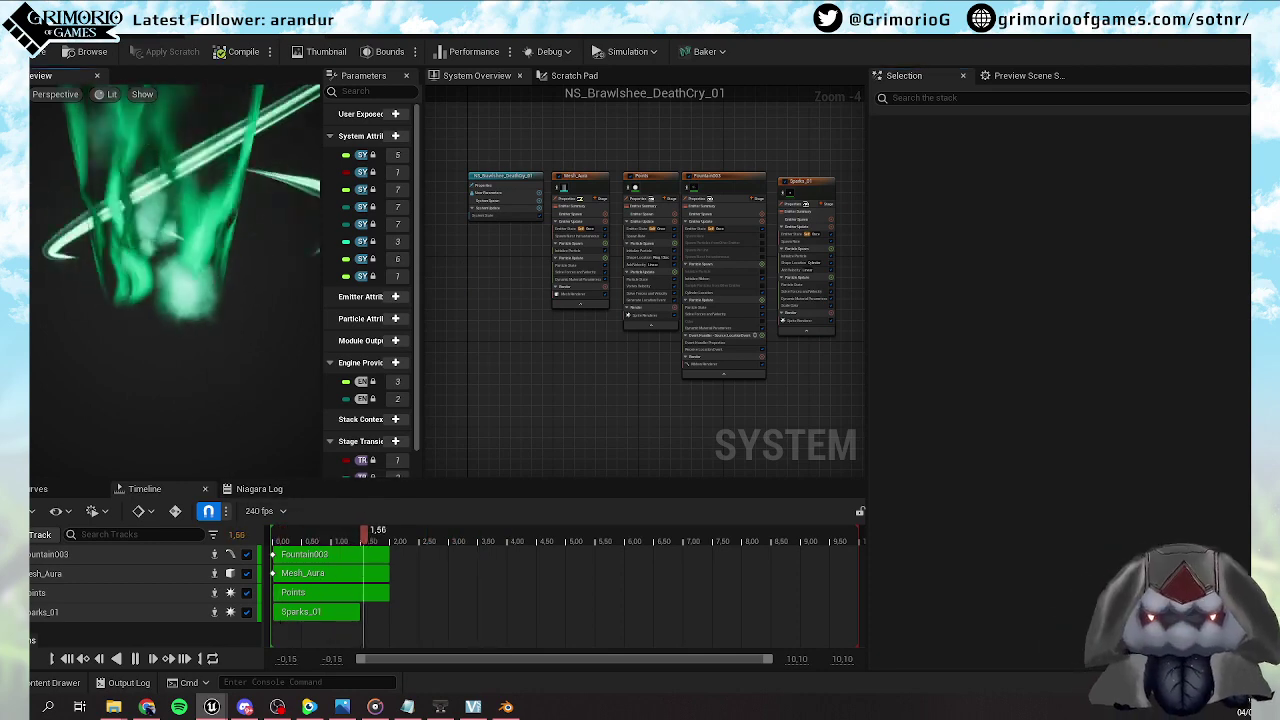
Switch the Sparks_01 emitter's Sim Target to GPUCompute Sim and enable its Fixed Bounds
scroll(665, 131, up, 5)
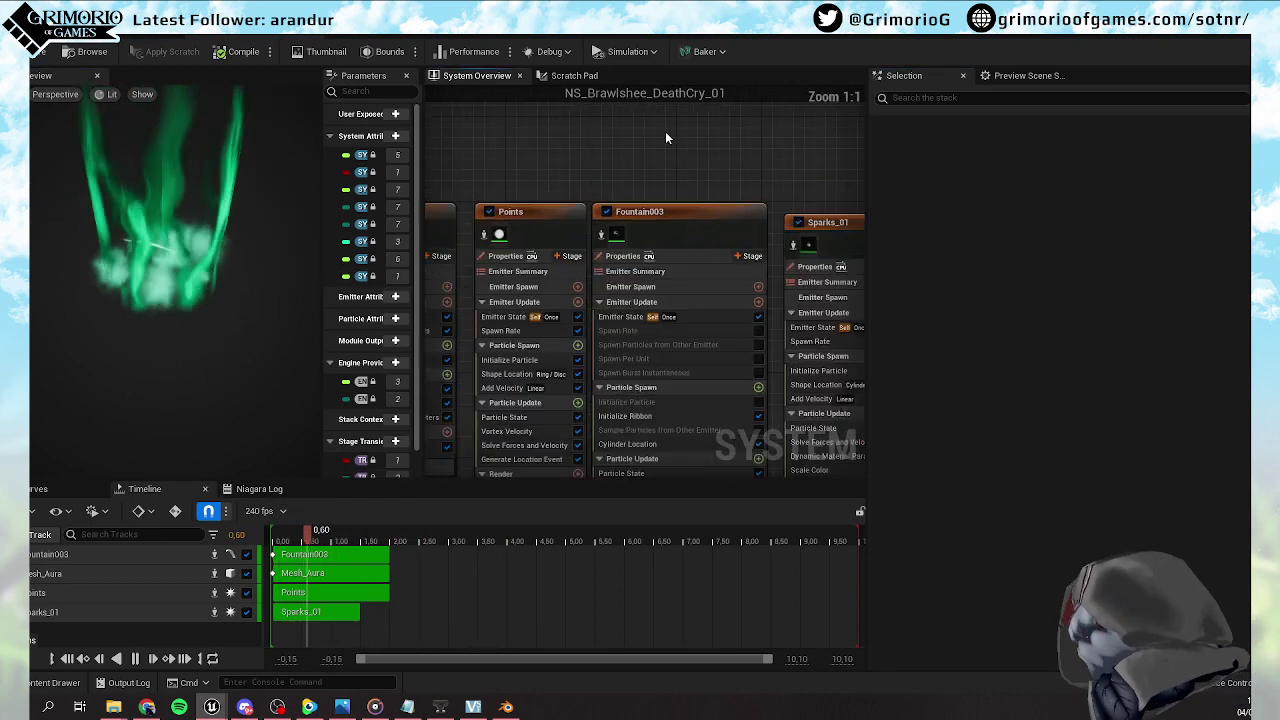
click(664, 211)
right_drag(664, 209, 526, 113)
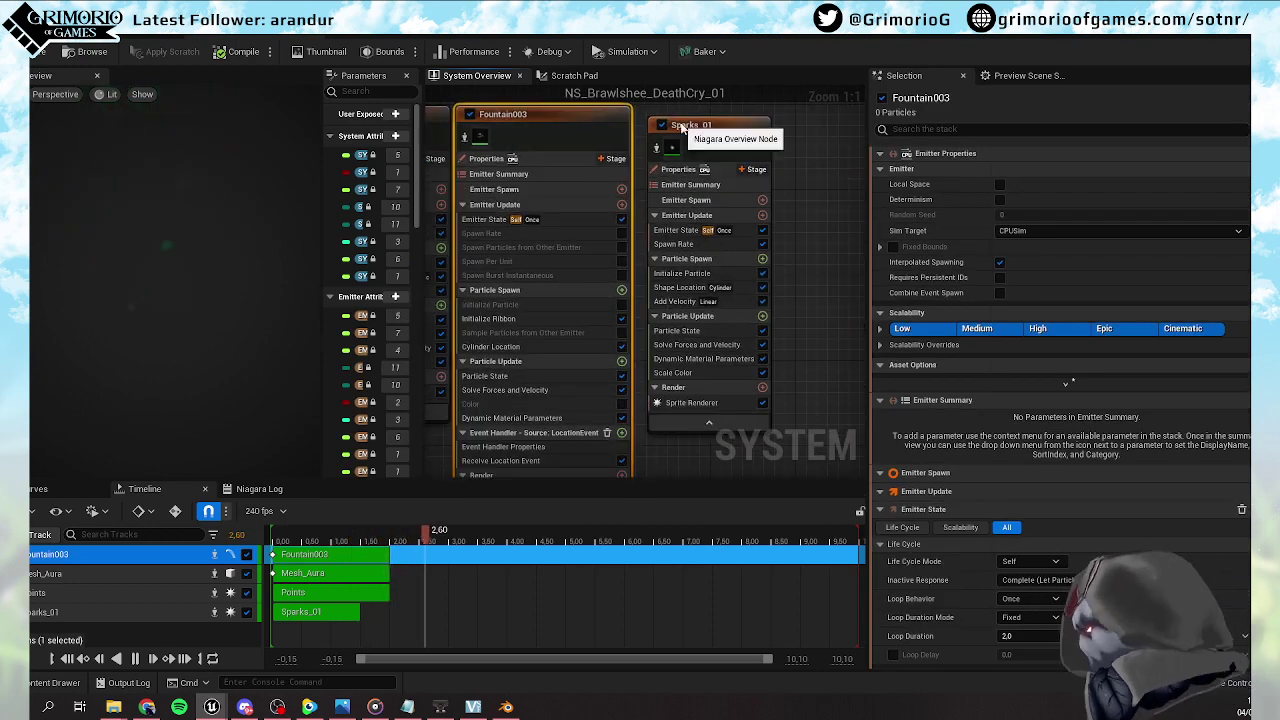
click(690, 125)
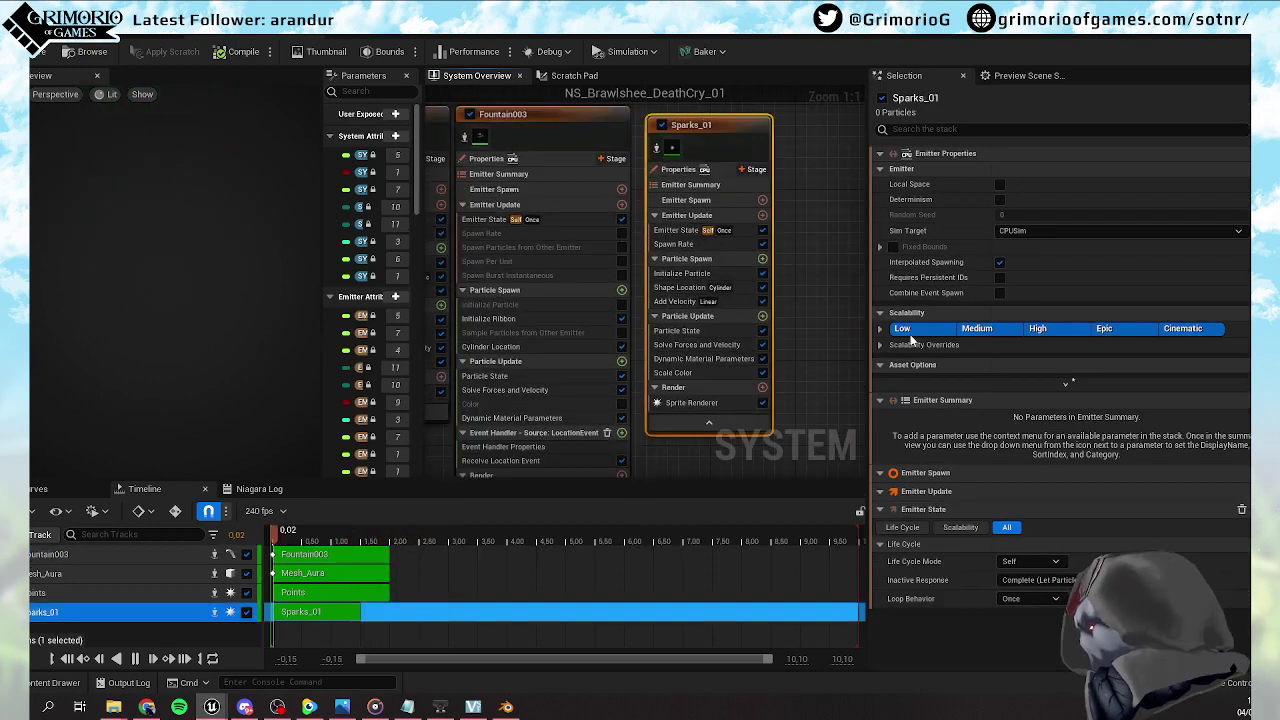
click(682, 273)
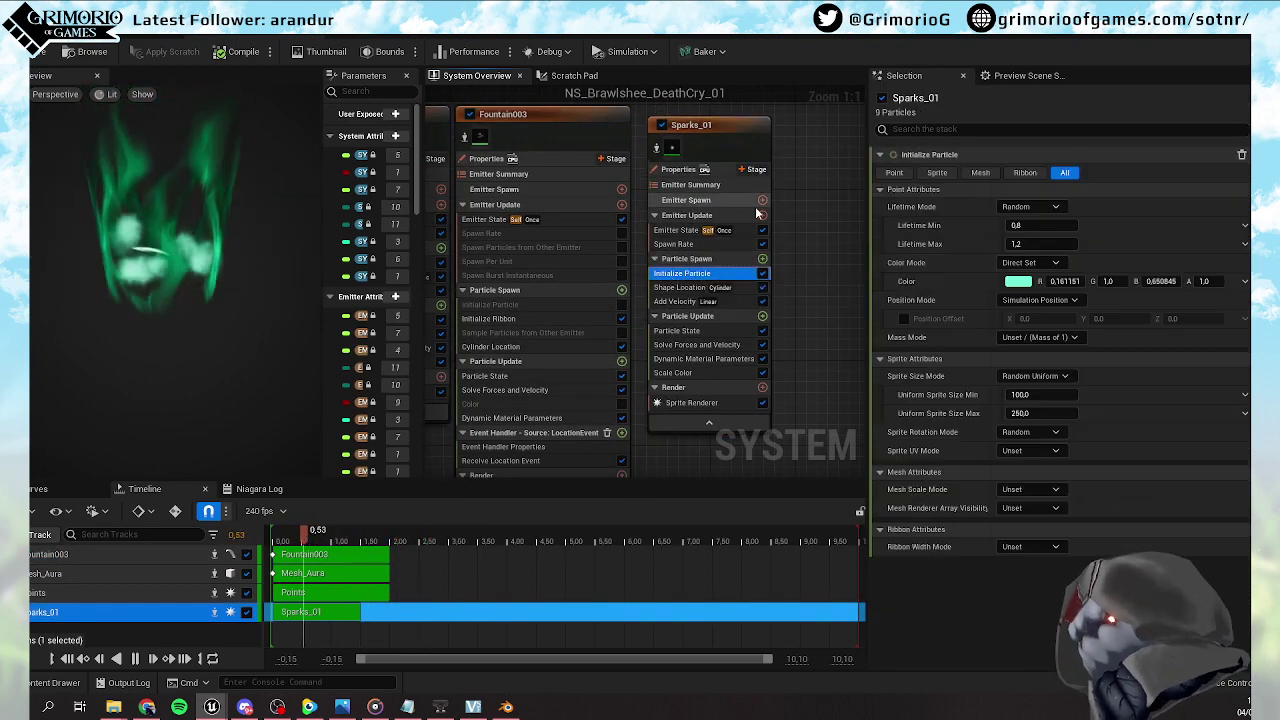
click(680, 169)
click(1090, 230)
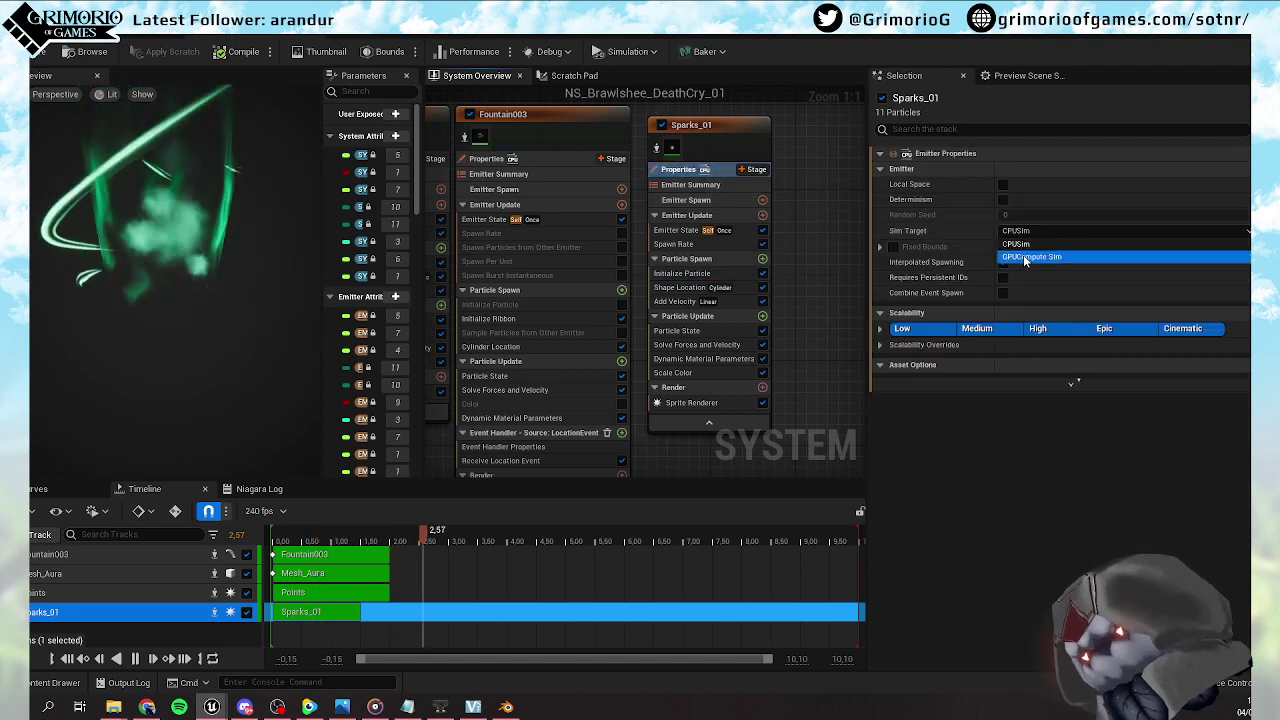
key(Return)
click(891, 278)
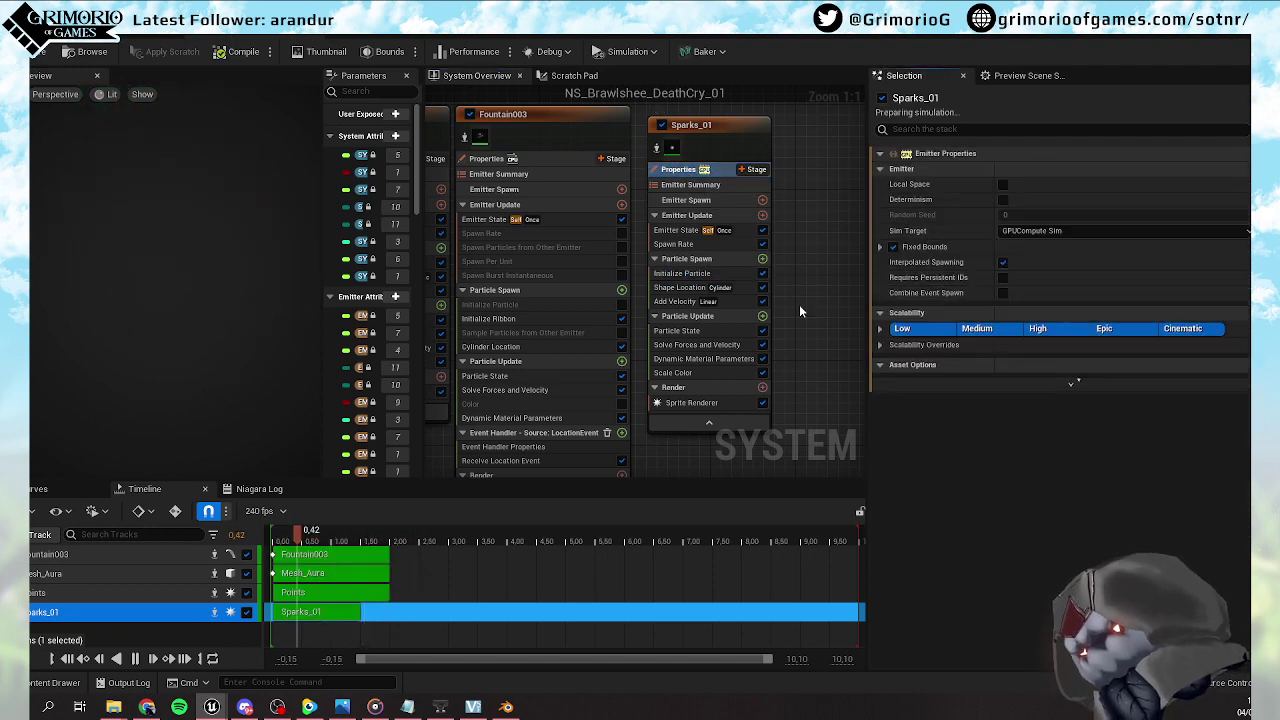
Set the alpha of the Sparks_01 initial particle color to 0.8
click(682, 273)
click(1022, 281)
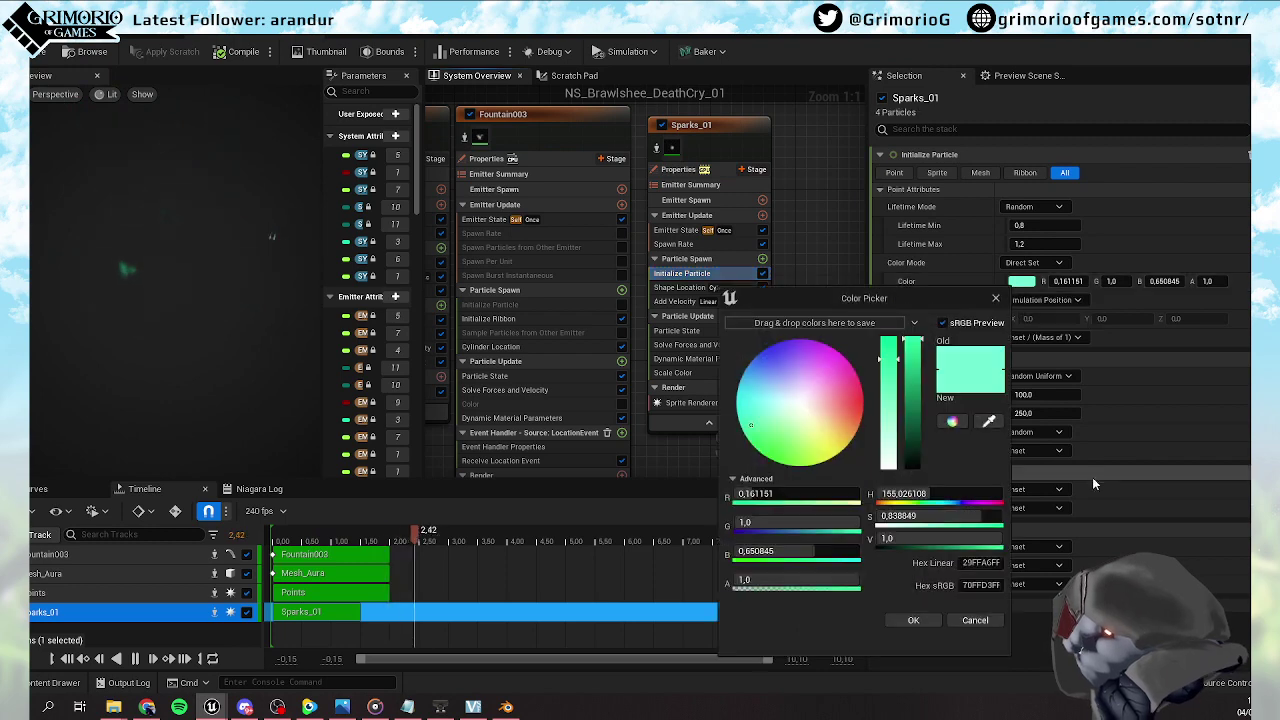
click(795, 580)
text(0.8)
key(Return)
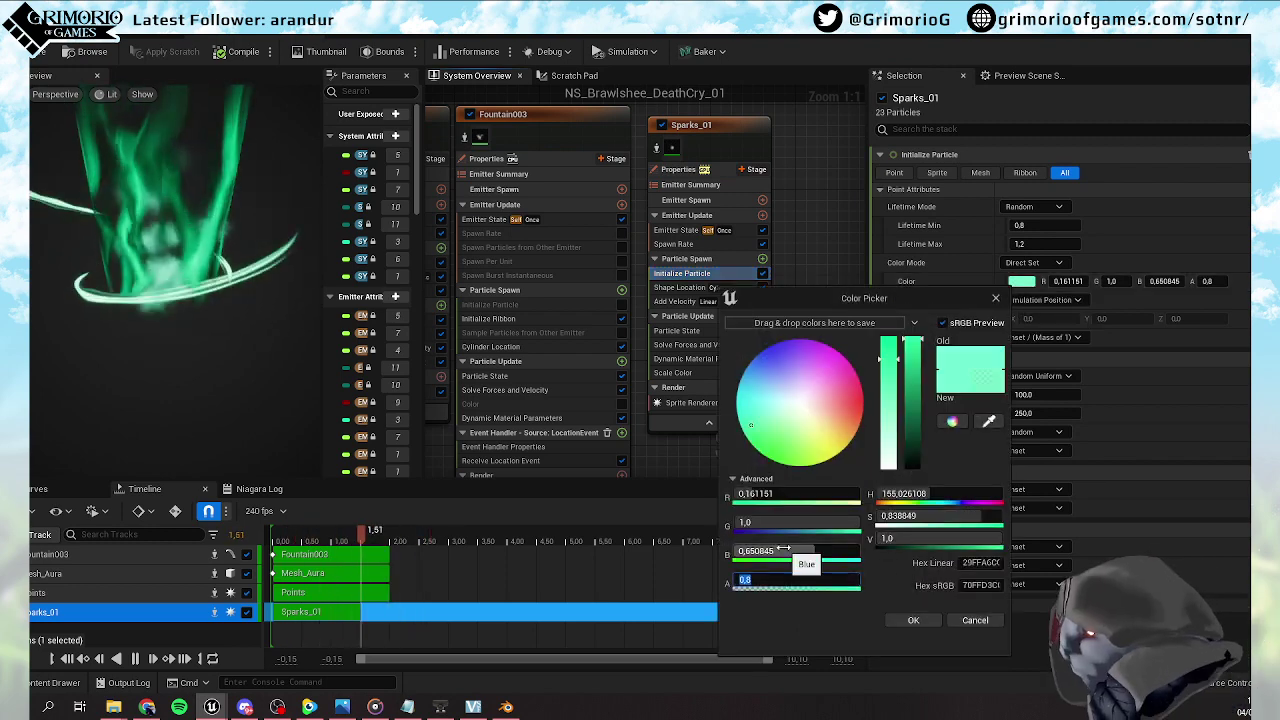
click(912, 619)
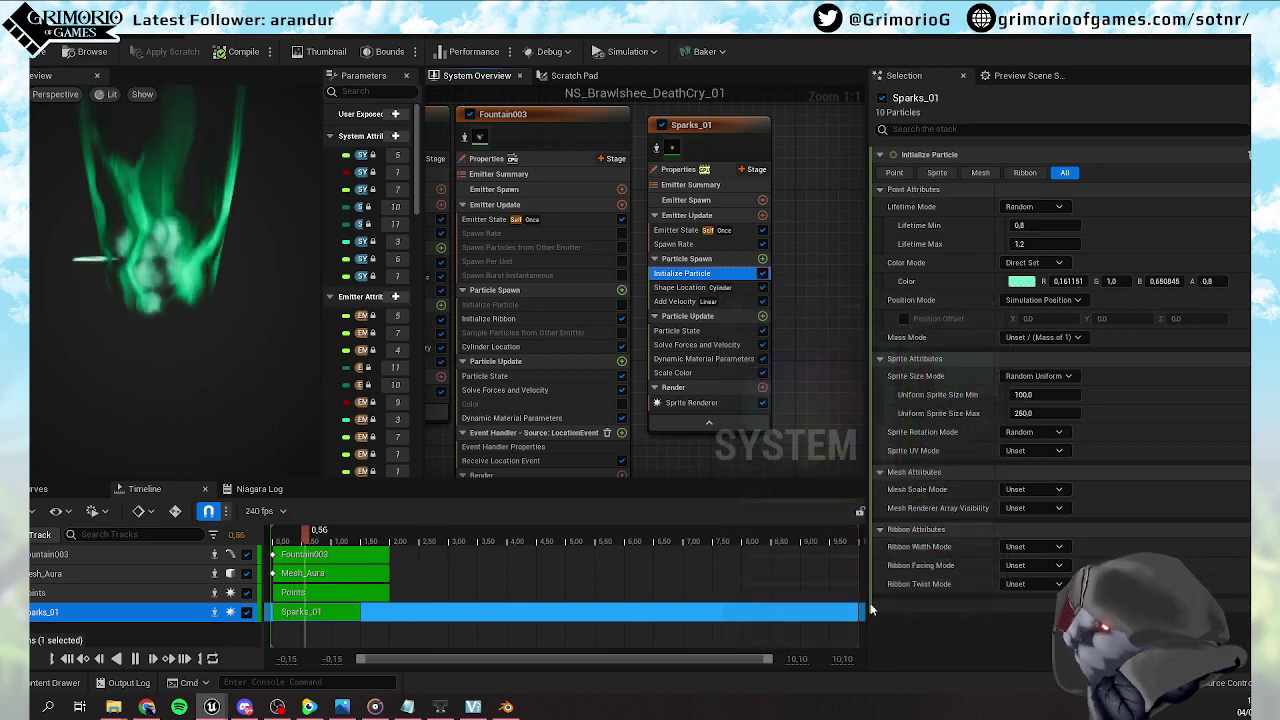
Add an emitter from the Fountain template, place it beside Sparks_01 and rename it Mesh_02
right_drag(787, 186, 734, 174)
scroll(682, 259, down, 2)
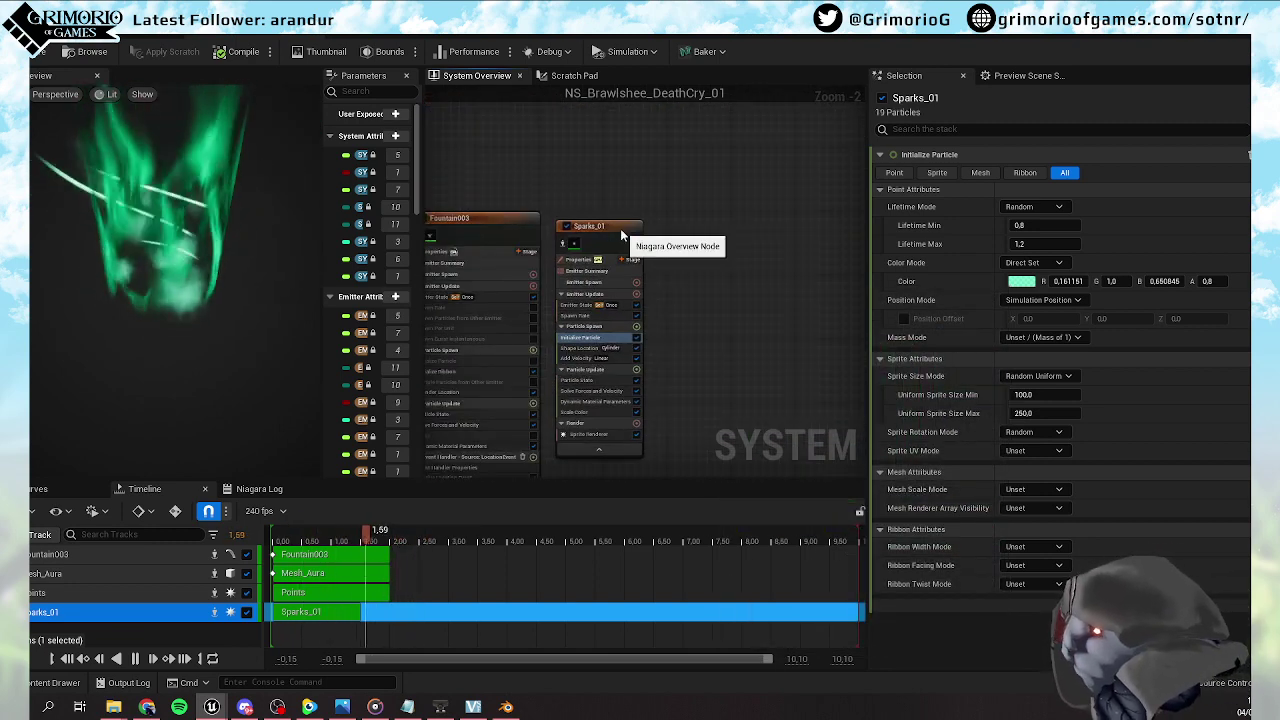
right_click(700, 238)
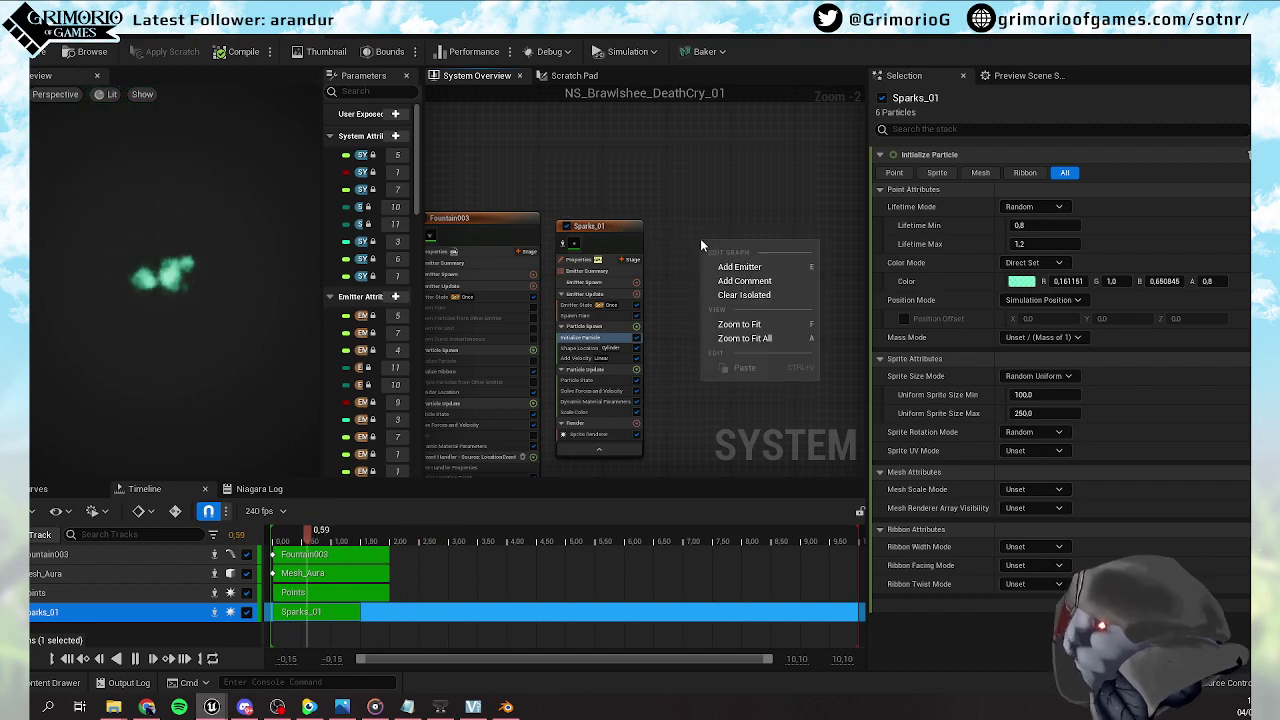
click(775, 272)
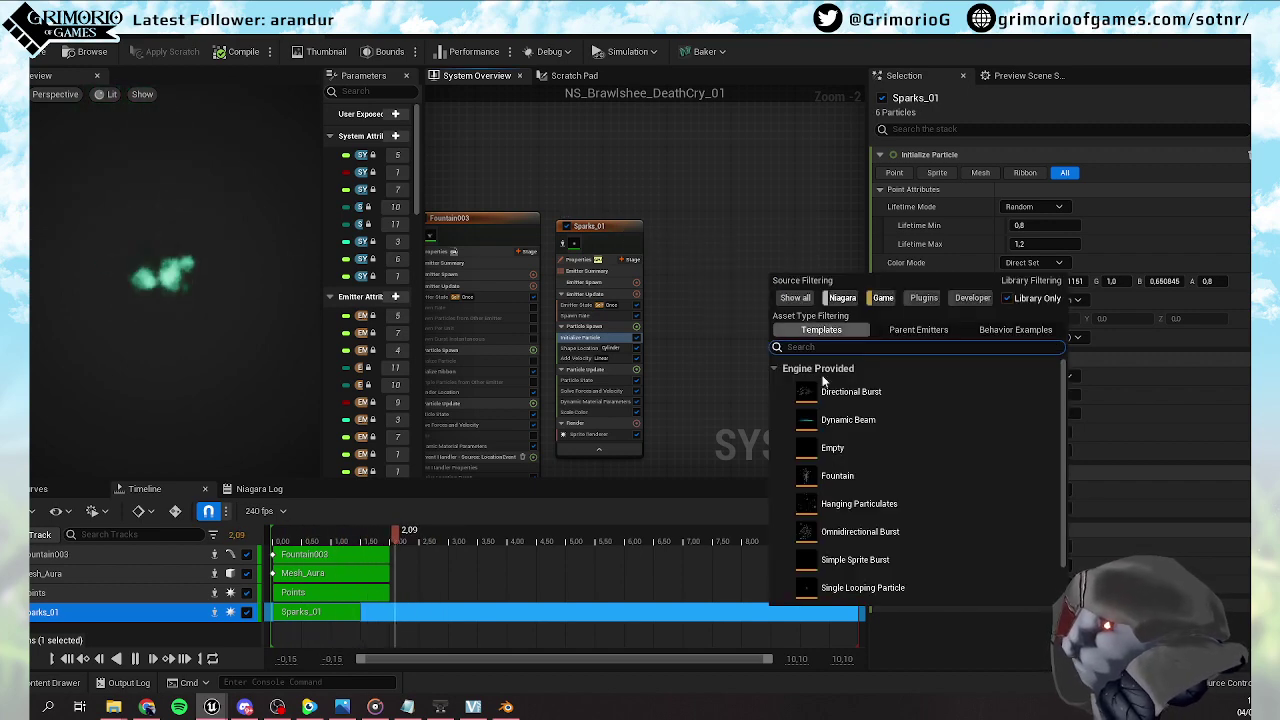
click(845, 477)
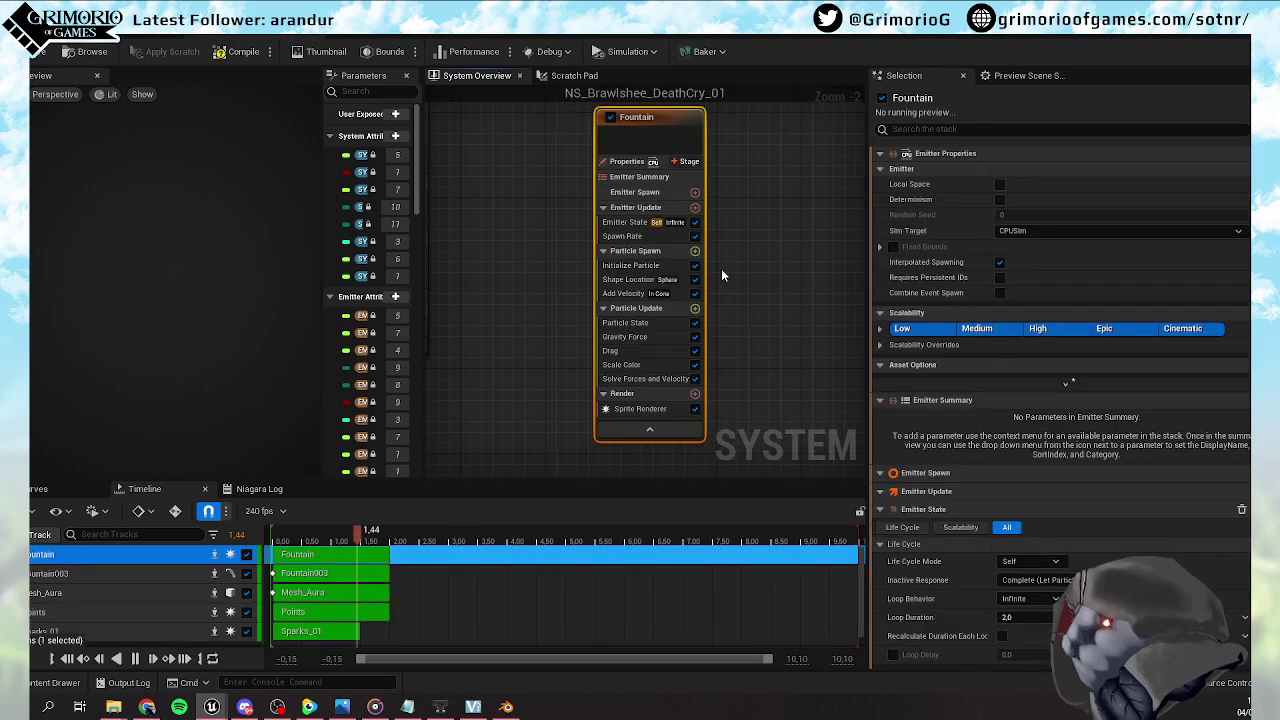
drag(799, 240, 664, 163)
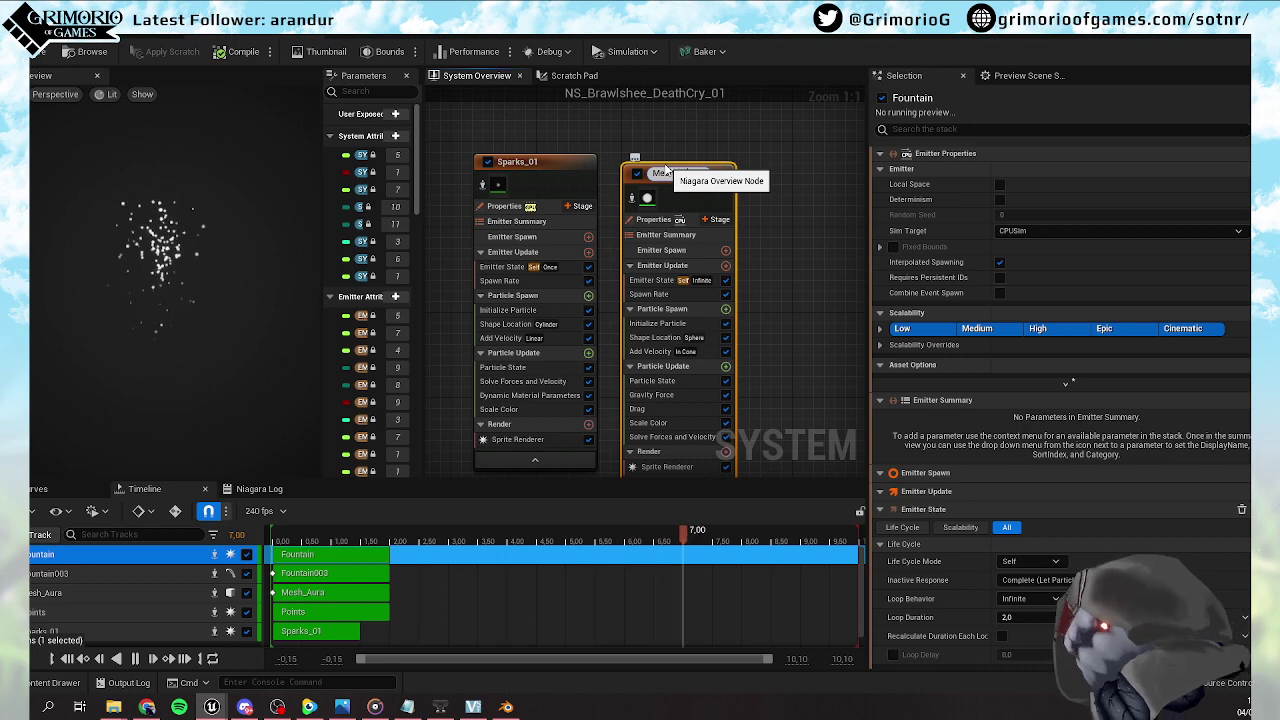
key(Return)
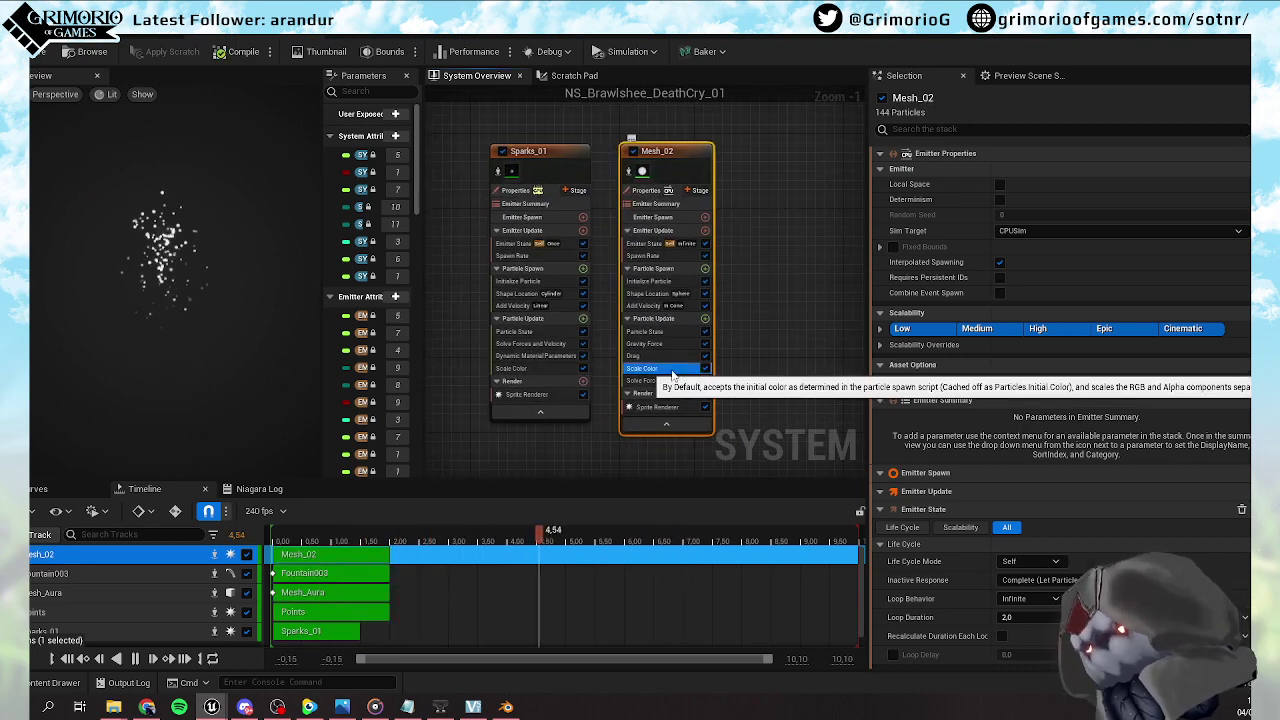
Remove the Scale Color, Drag and Gravity Force modules from the Mesh_02 emitter
click(670, 370)
key(Delete)
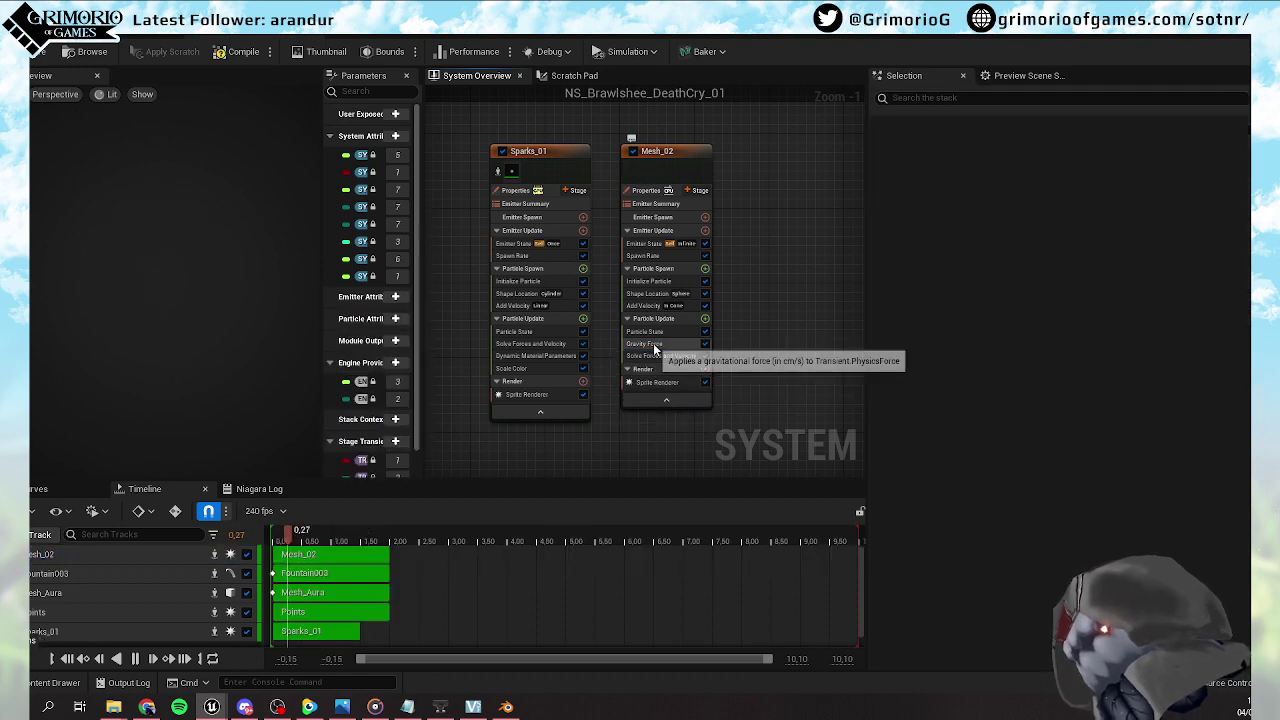
click(653, 343)
key(Delete)
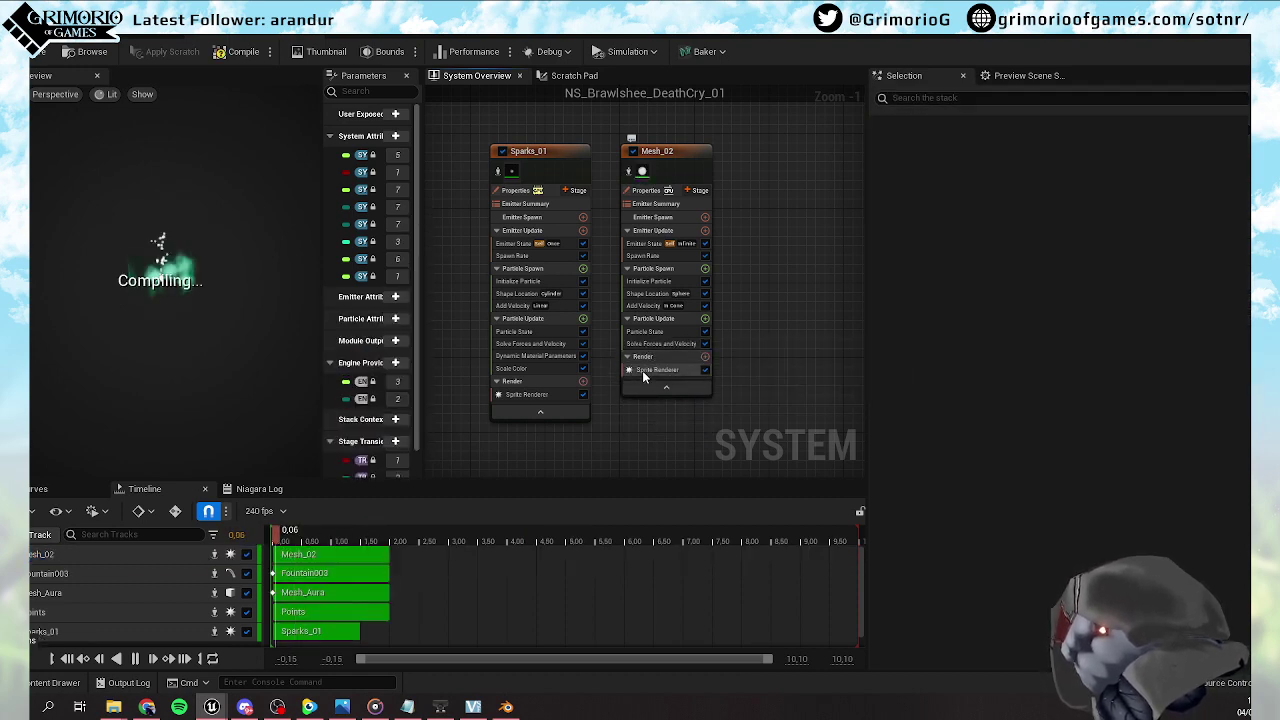
Replace Mesh_02's Sprite Renderer with a Mesh Renderer
click(642, 370)
key(Delete)
click(702, 346)
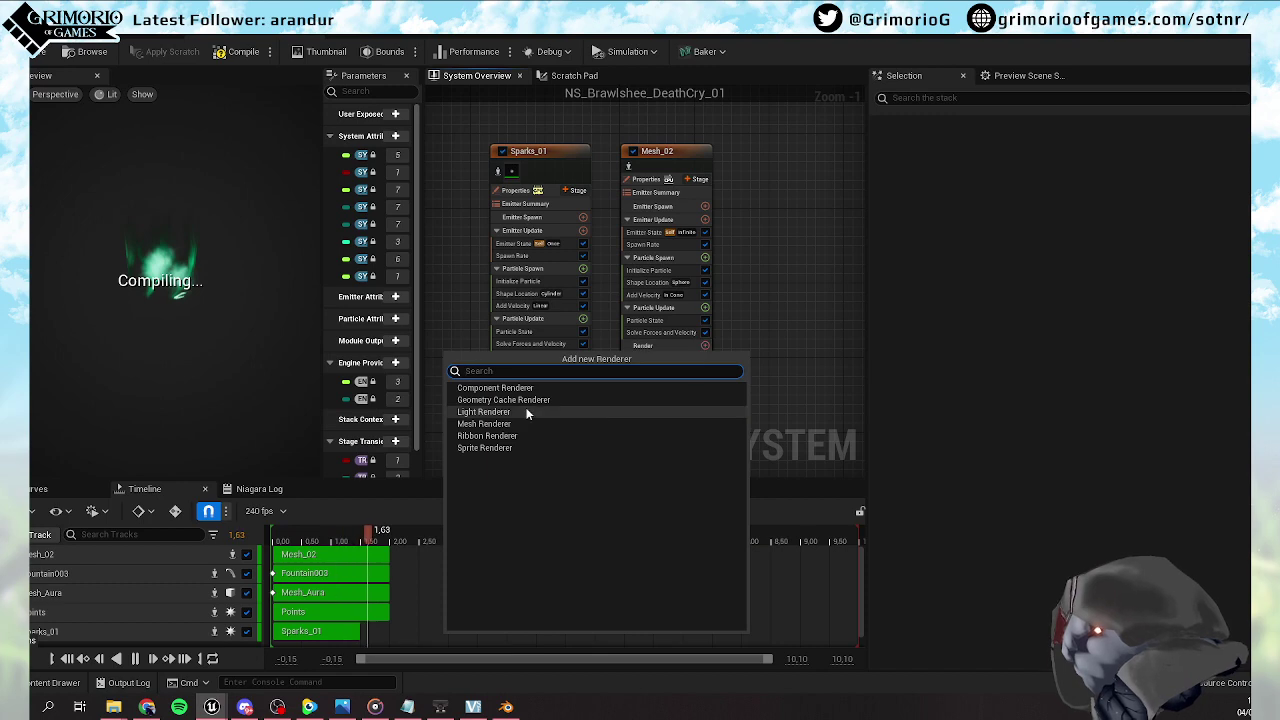
click(501, 423)
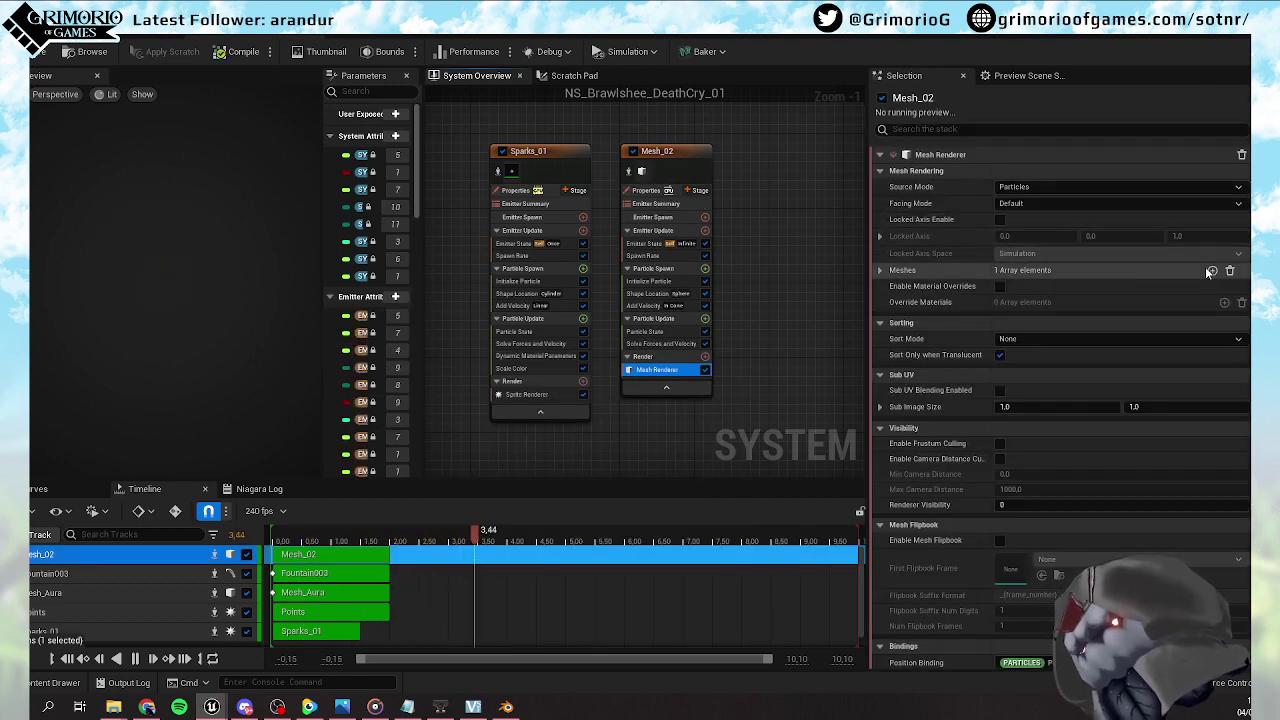
Enable material overrides on Mesh_02's Mesh Renderer and assign SM_BRAWLSHEE_CYLINDER_02 as its mesh
click(995, 288)
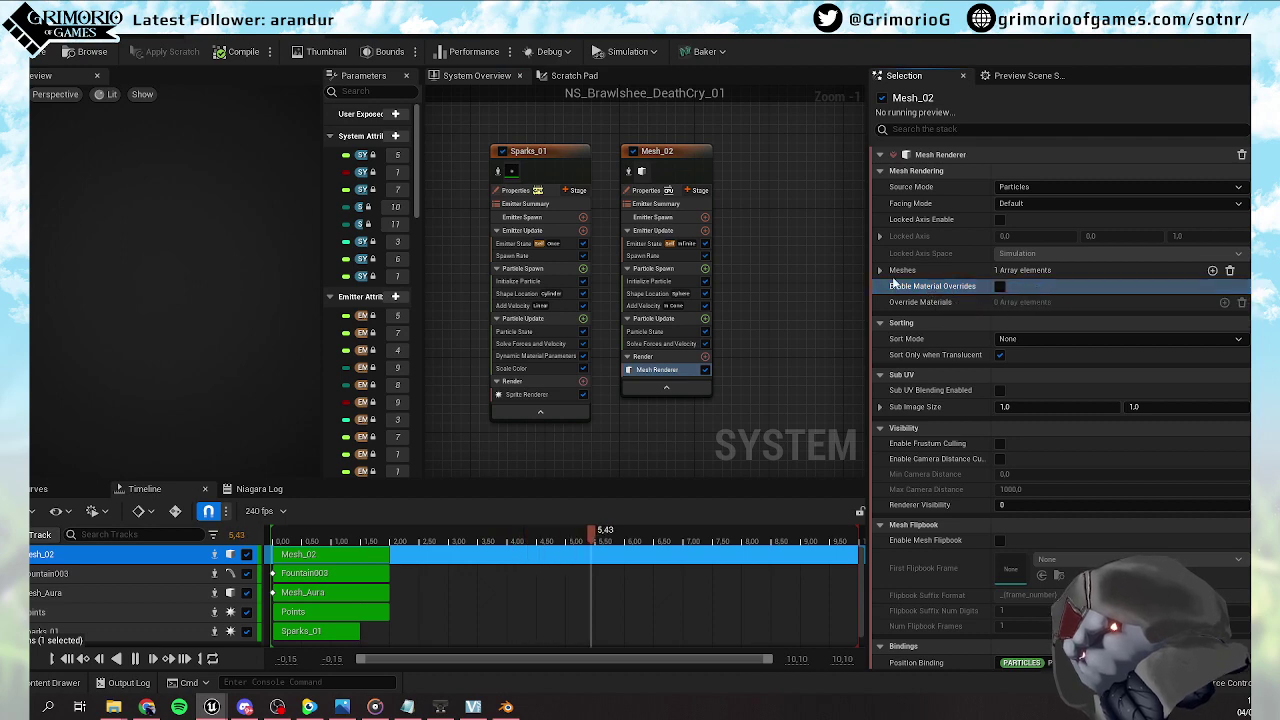
click(1000, 286)
click(880, 270)
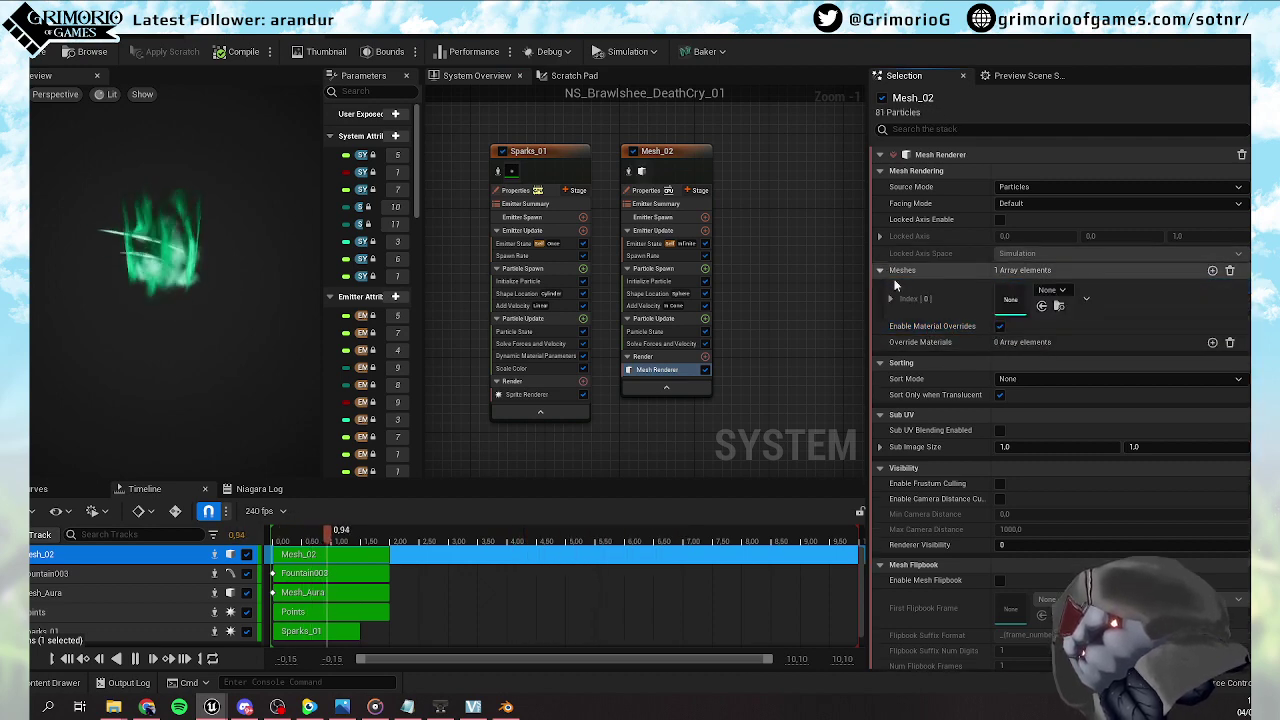
click(1052, 290)
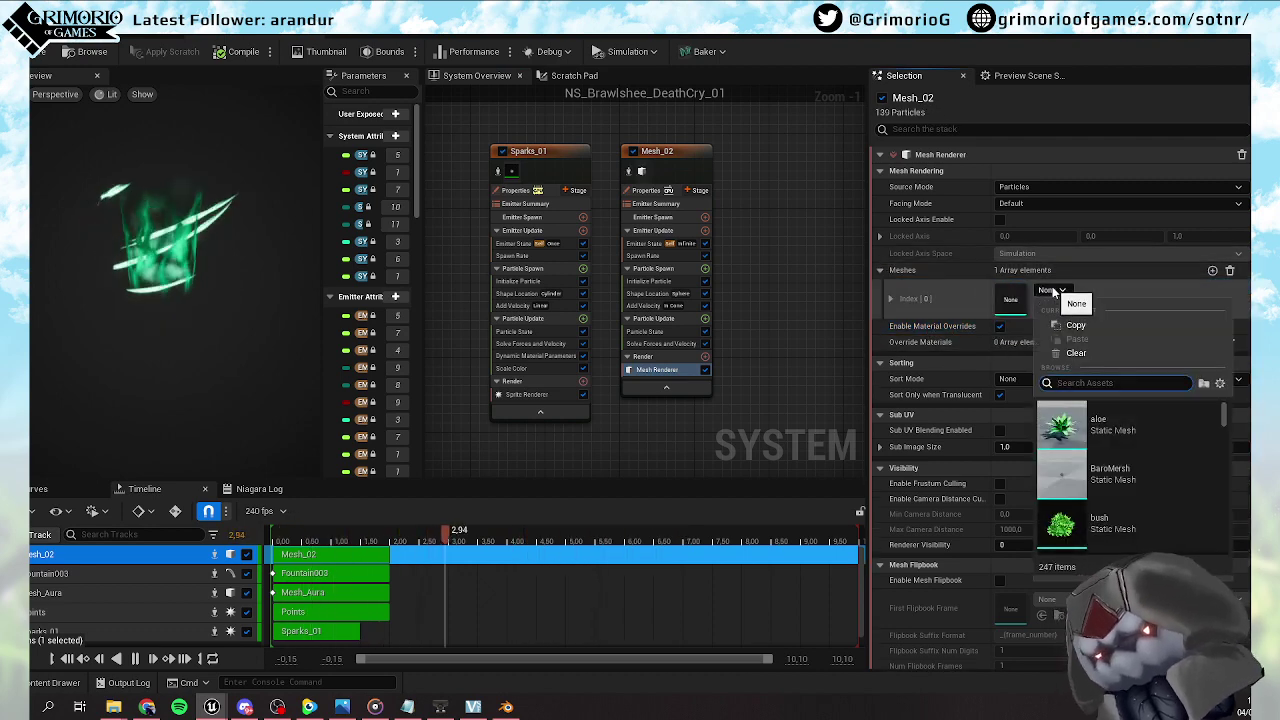
text(brwal)
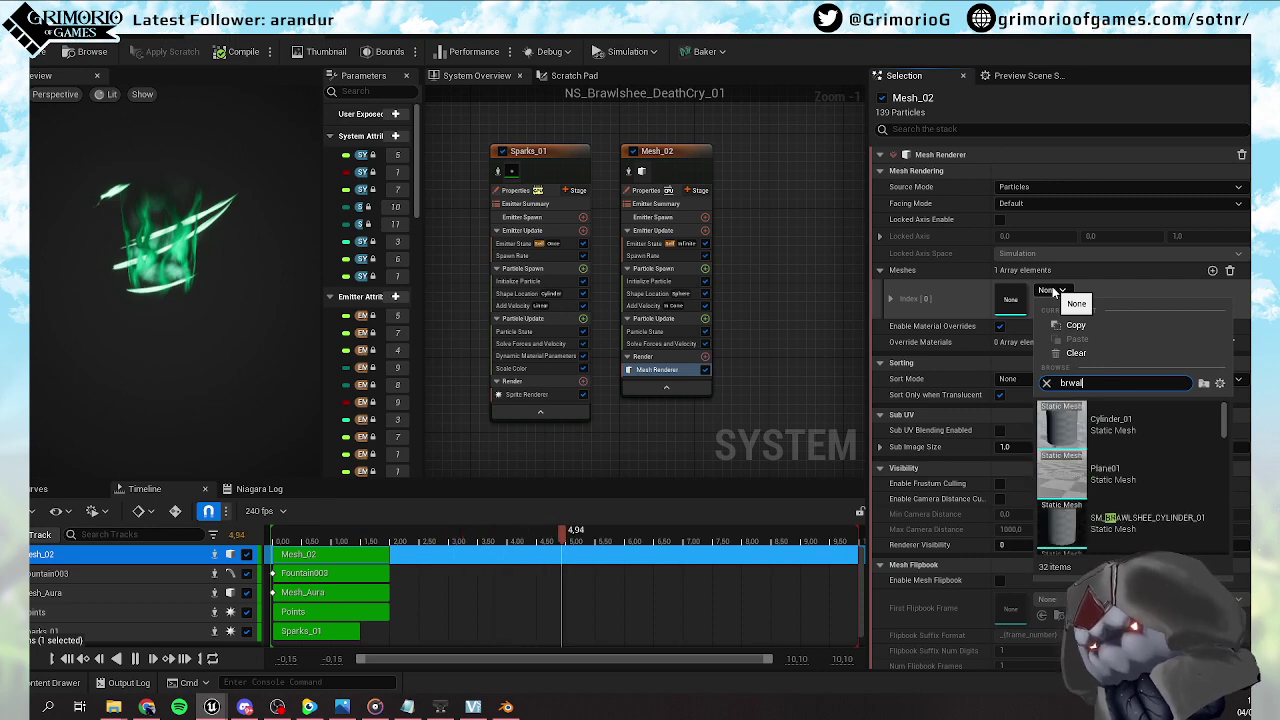
text(awl)
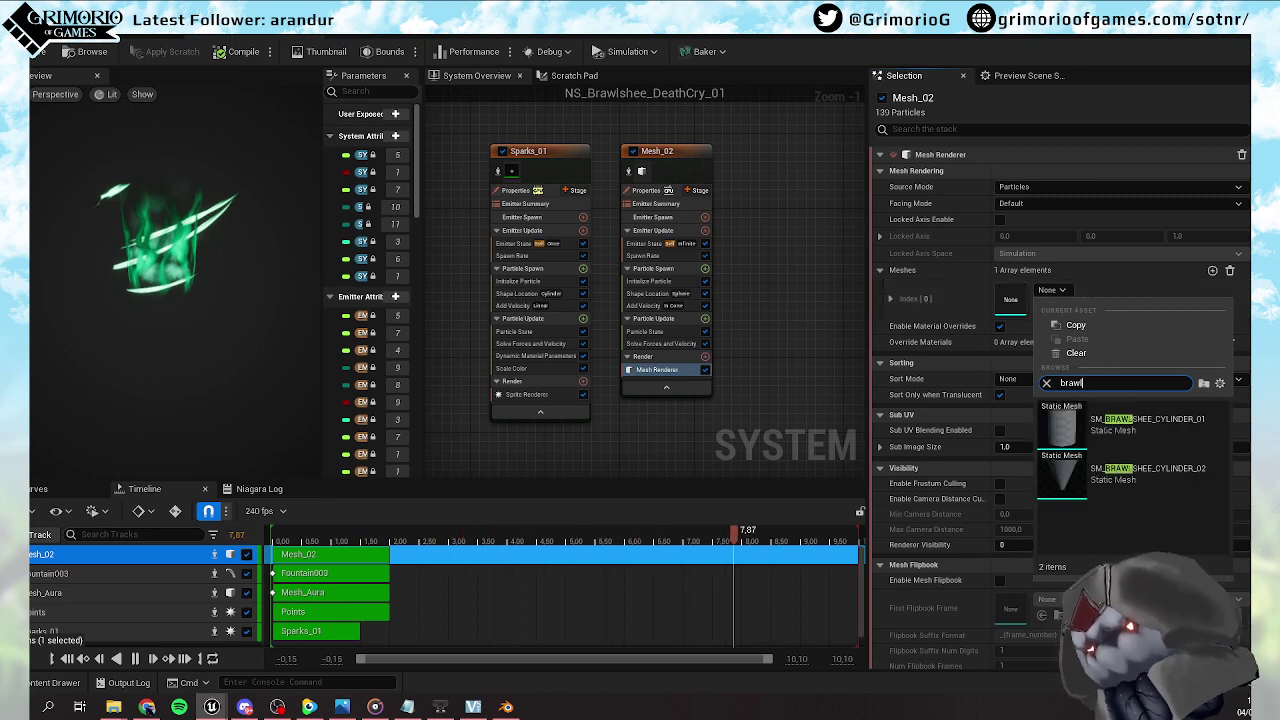
click(1126, 477)
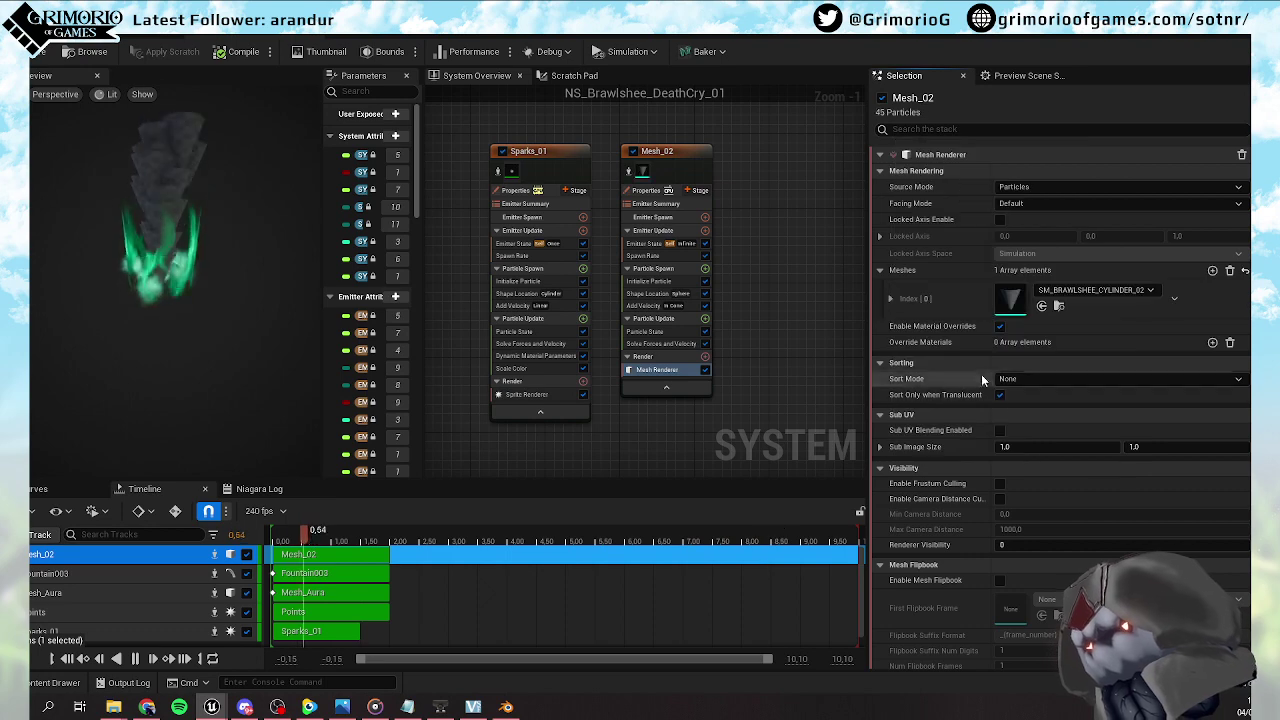
Add an override material entry to the Mesh Renderer and assign M_AB_BrawlShee_Aura_02 as its explicit material
click(1213, 342)
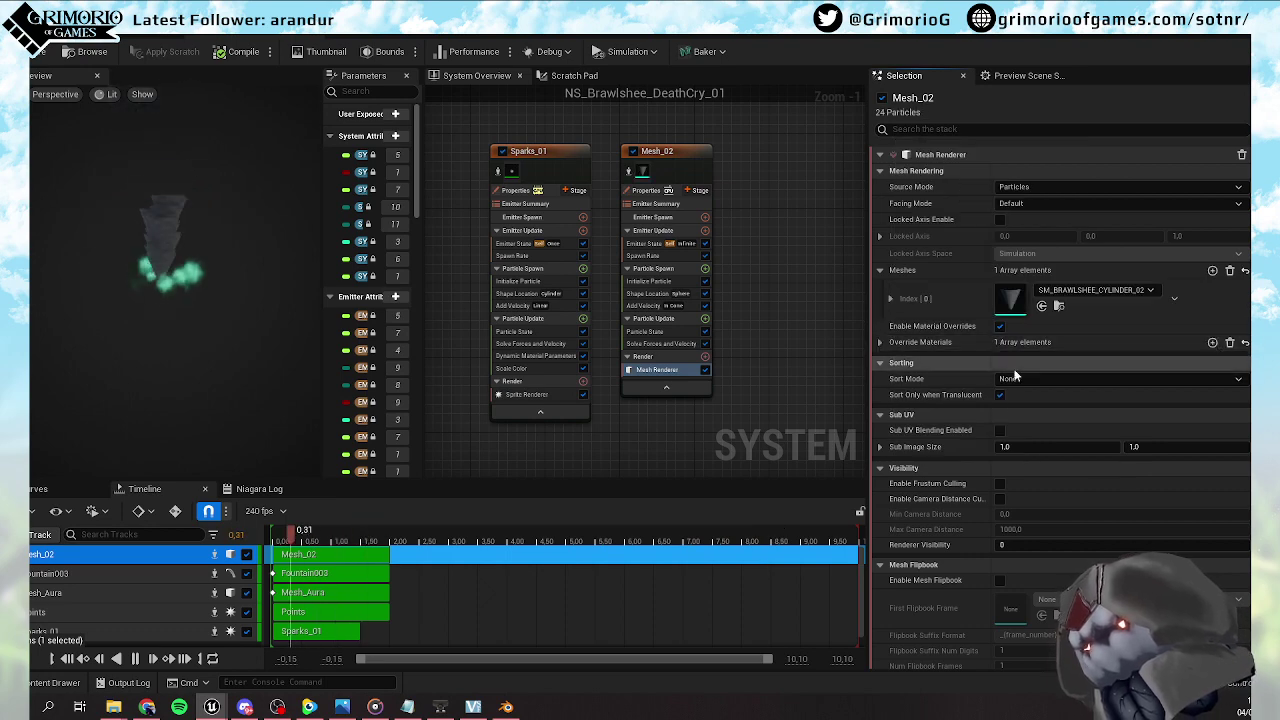
click(880, 342)
click(890, 360)
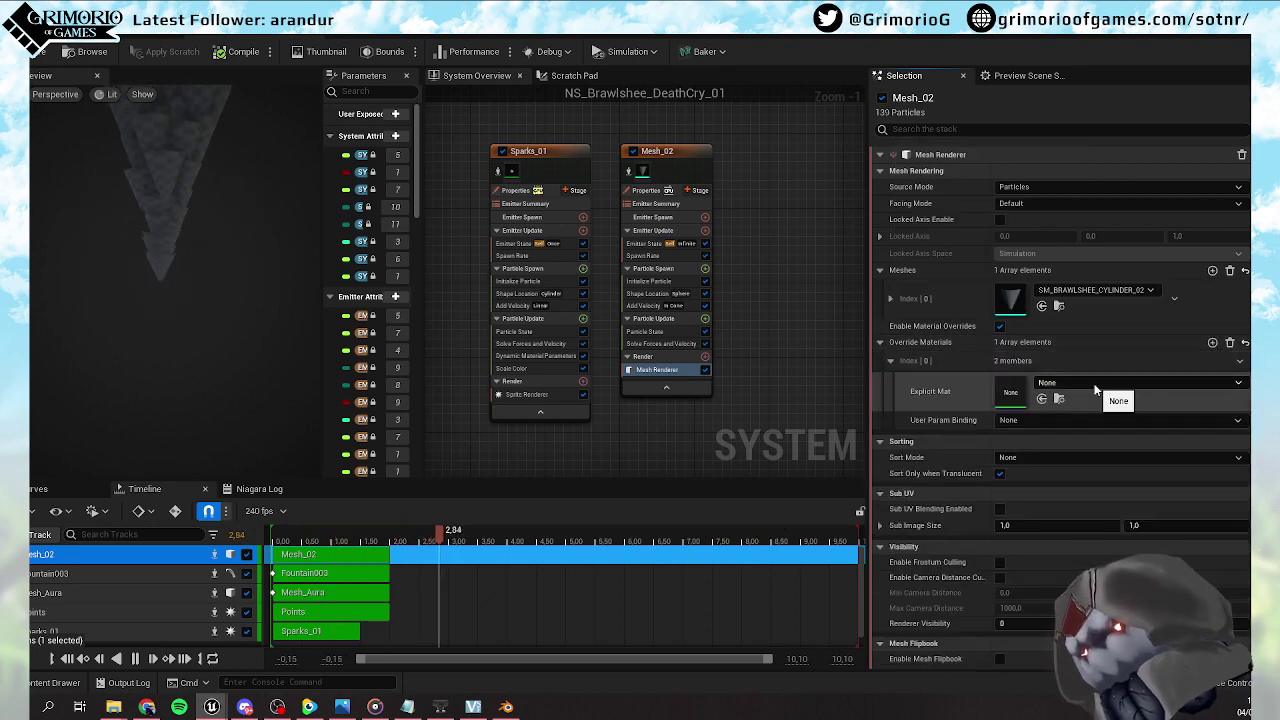
click(1095, 385)
text(aura)
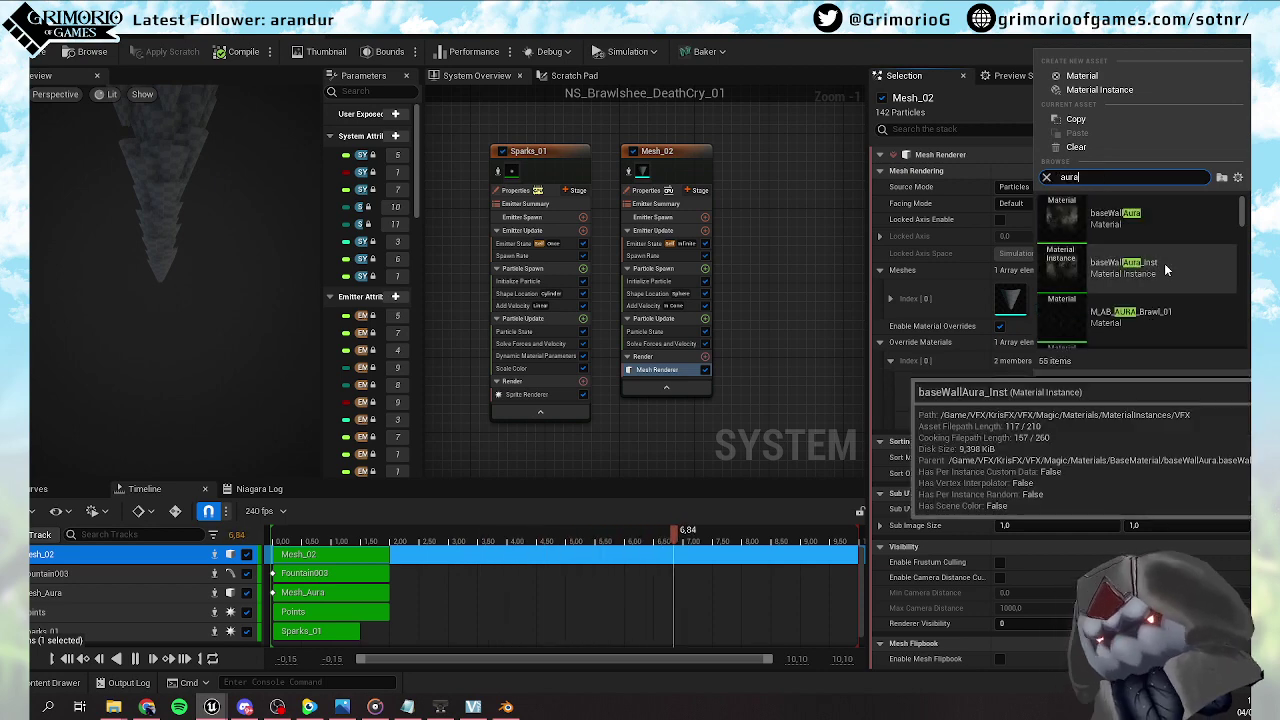
key(BackSpace)
key(BackSpace)
key(BackSpace)
key(BackSpace)
text(brawl)
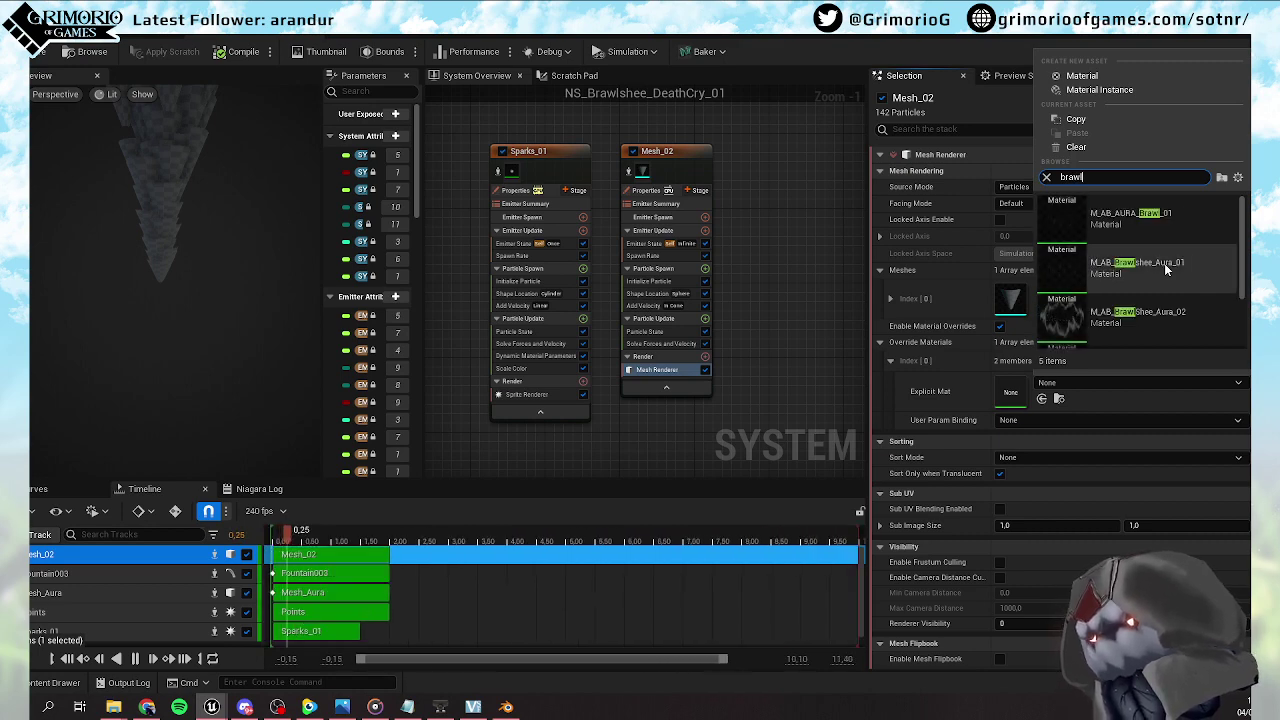
click(1146, 312)
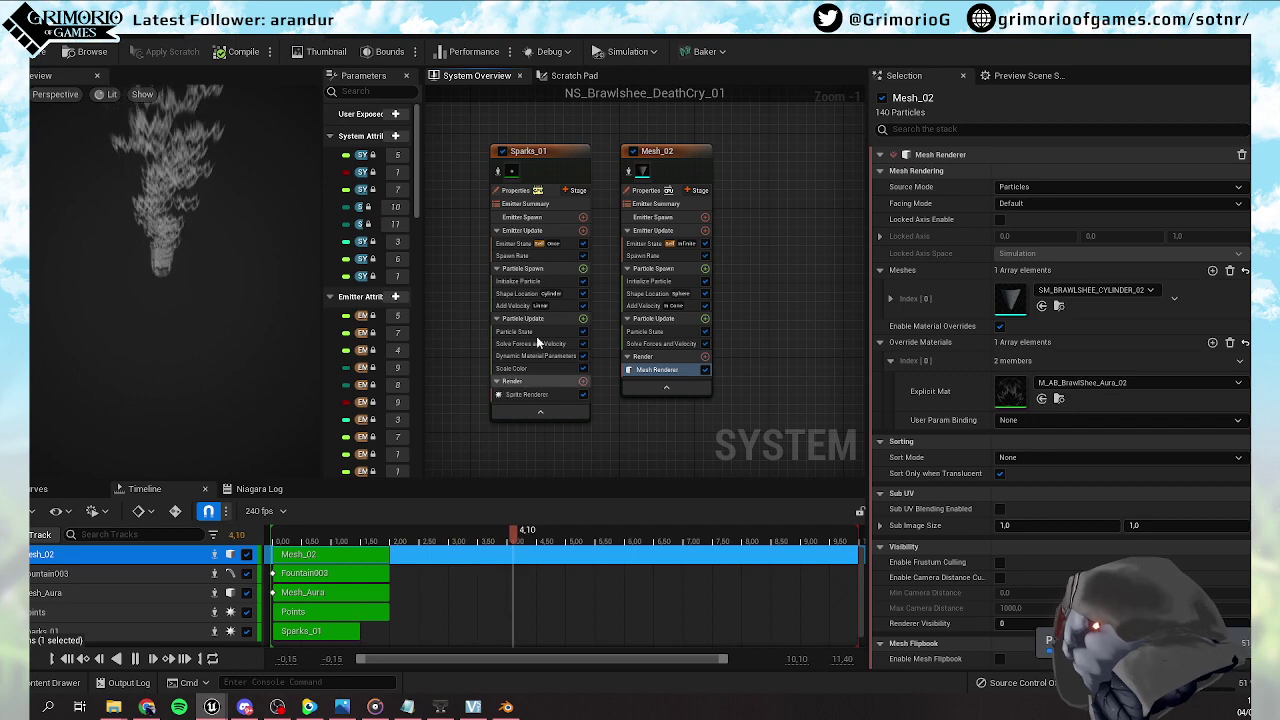
Isolate the Mesh_02 emitter and remove its Spawn Rate module
click(630, 171)
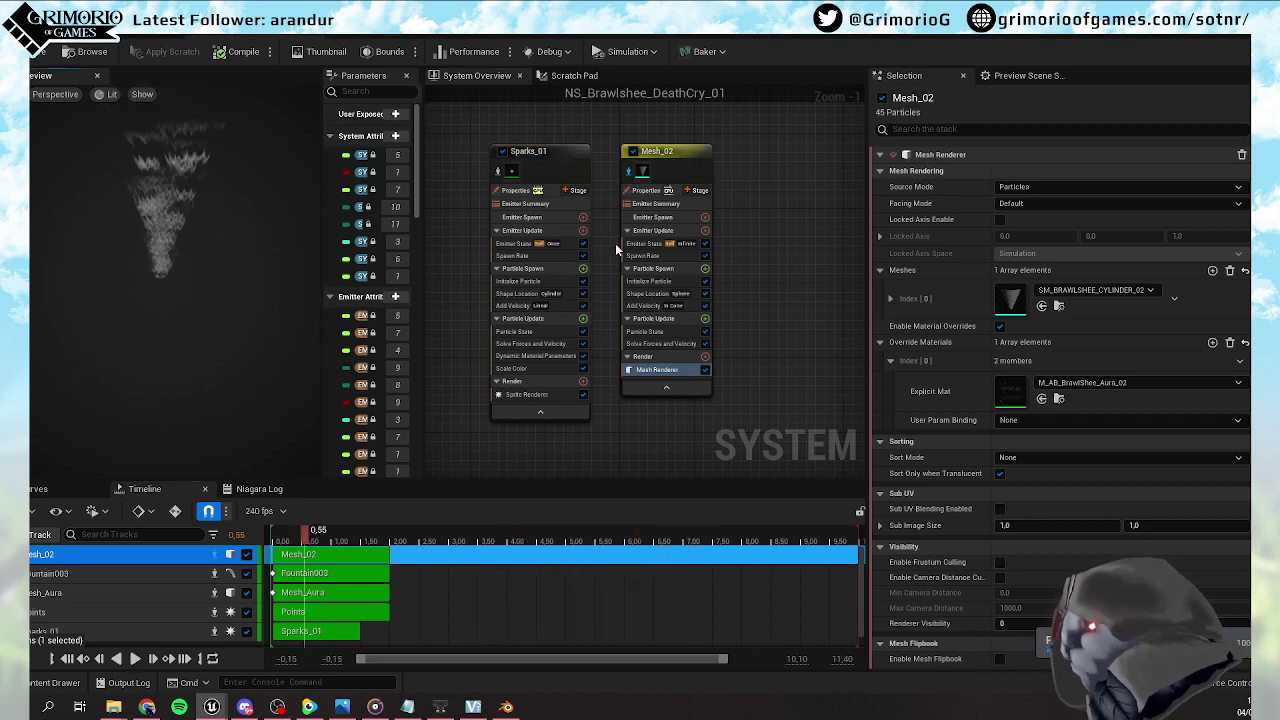
click(645, 256)
key(Delete)
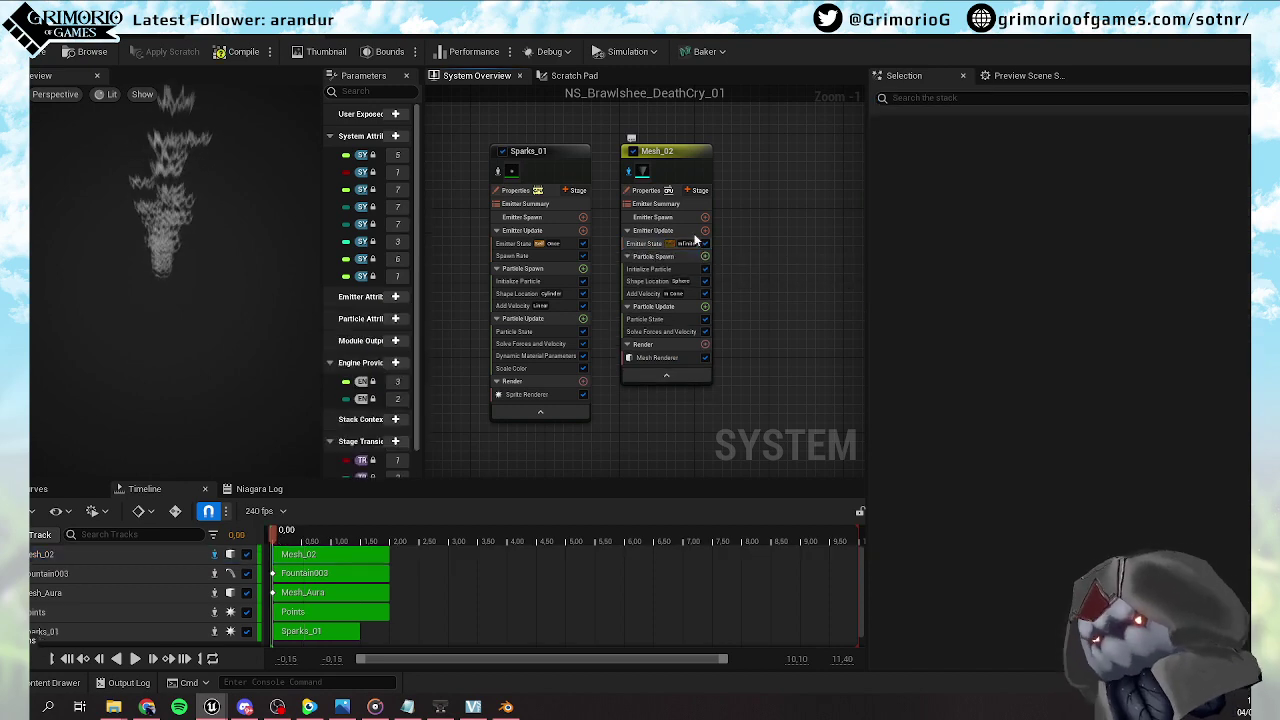
Keep Mesh_02's Life Cycle Mode on Self and set its Loop Behavior to Once
click(686, 244)
click(1033, 206)
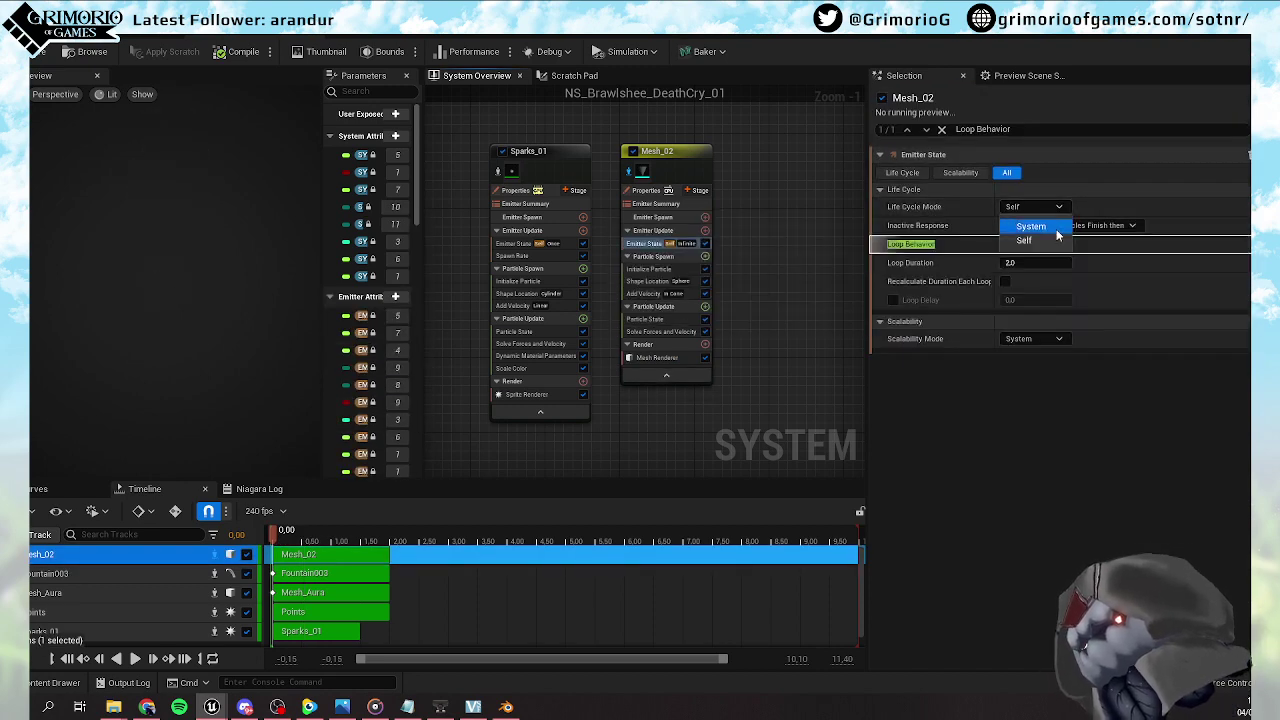
click(1055, 242)
click(1087, 265)
click(1038, 244)
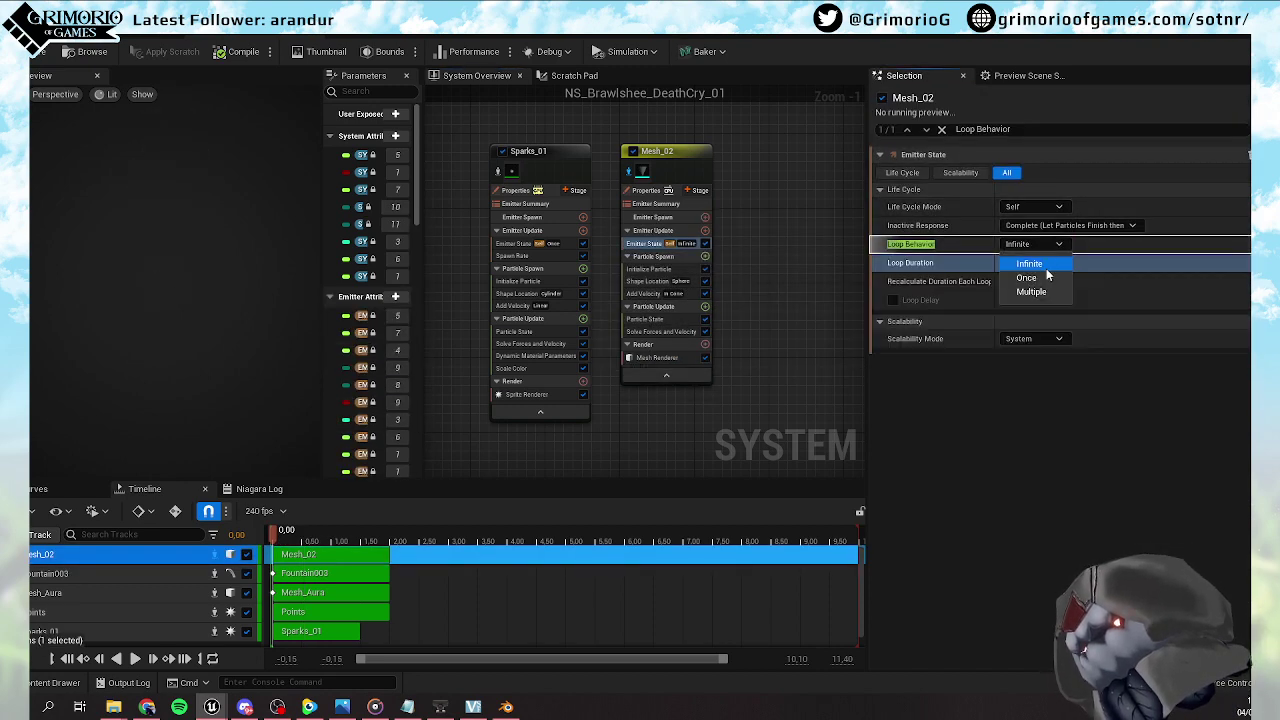
click(1030, 278)
Add a Spawn Burst Instantaneous module to Mesh_02's Emitter Update and scrub the timeline to about 0.49 to preview the mesh
click(705, 230)
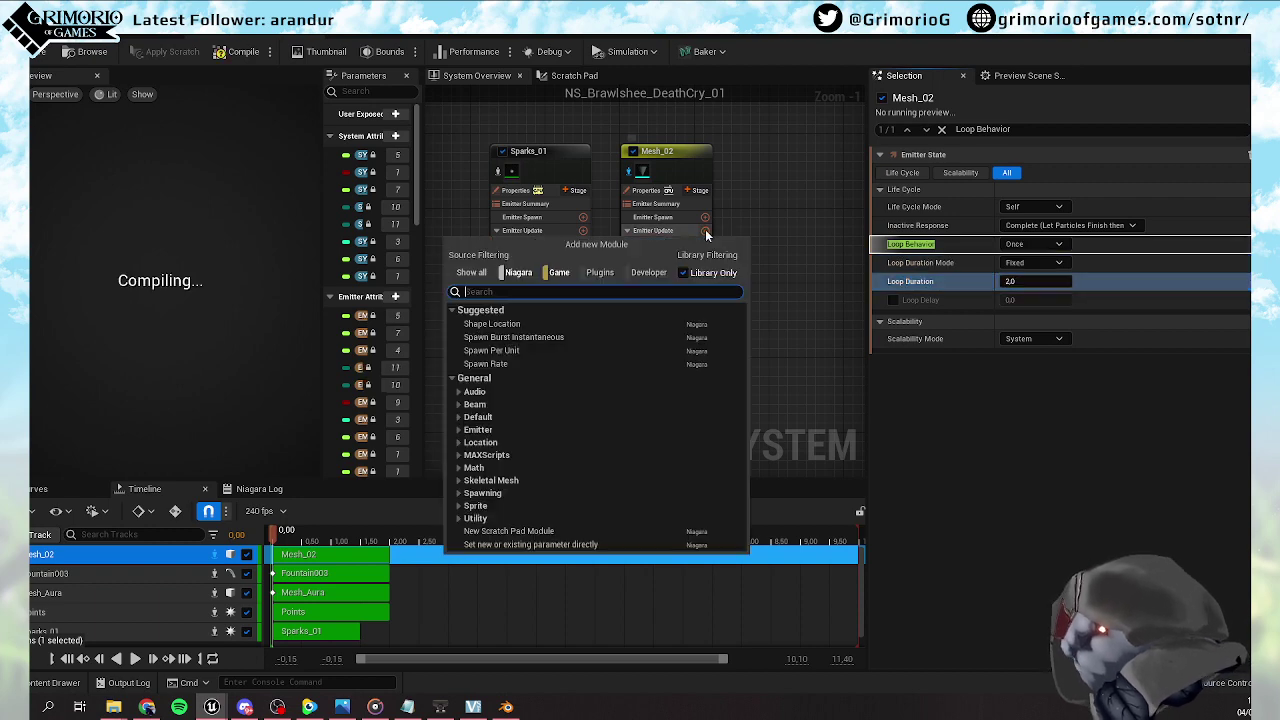
click(594, 337)
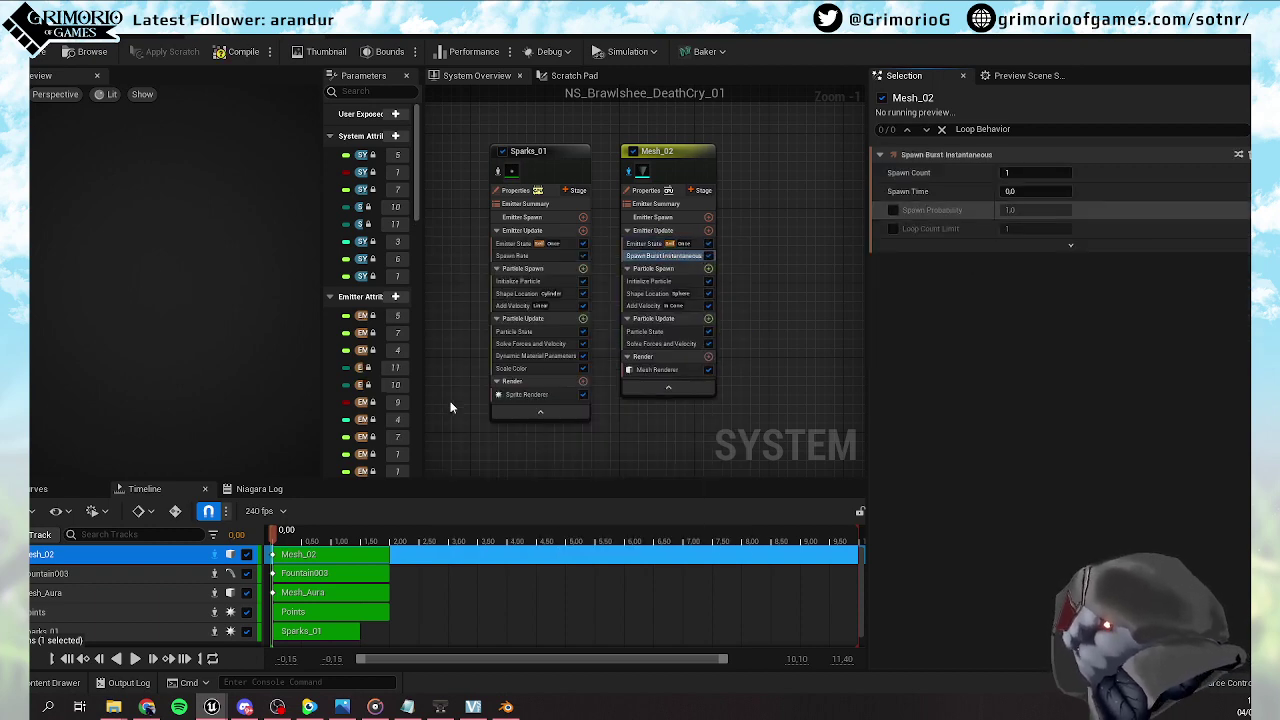
drag(289, 530, 301, 531)
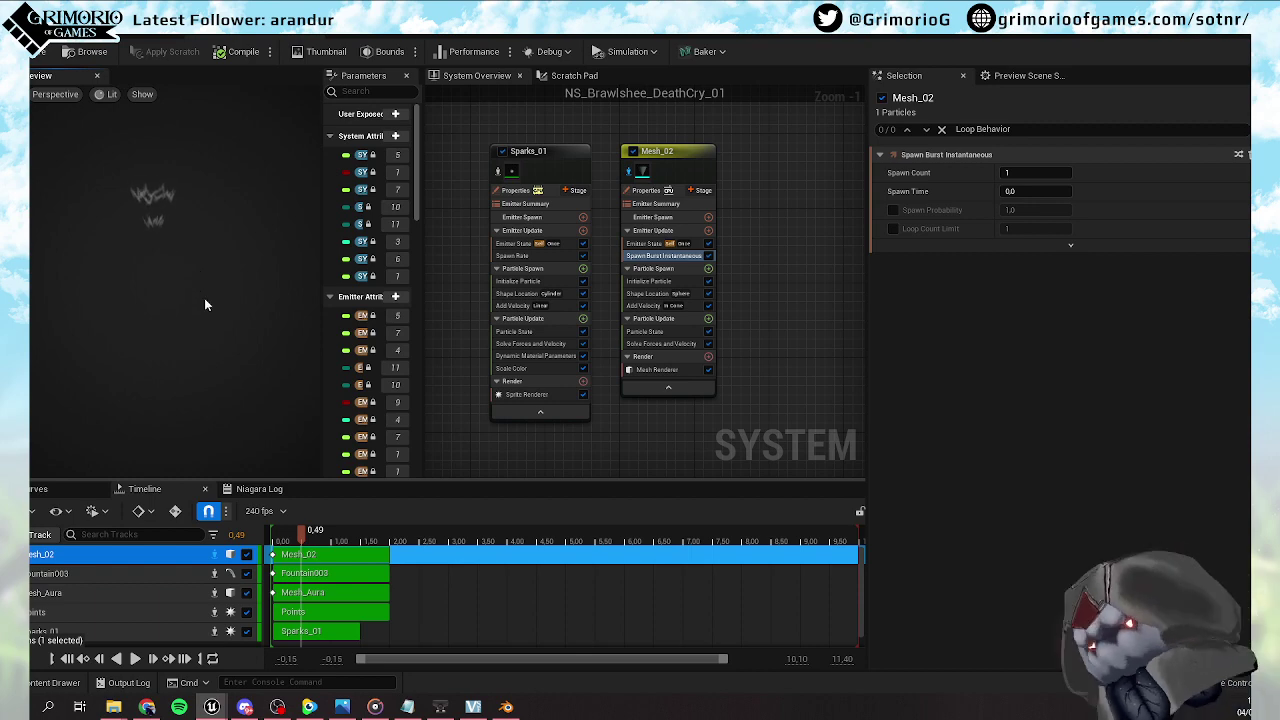
Set Mesh_02's Initialize Particle color to a light green with a brightness value (V) of 10
click(649, 281)
click(1021, 281)
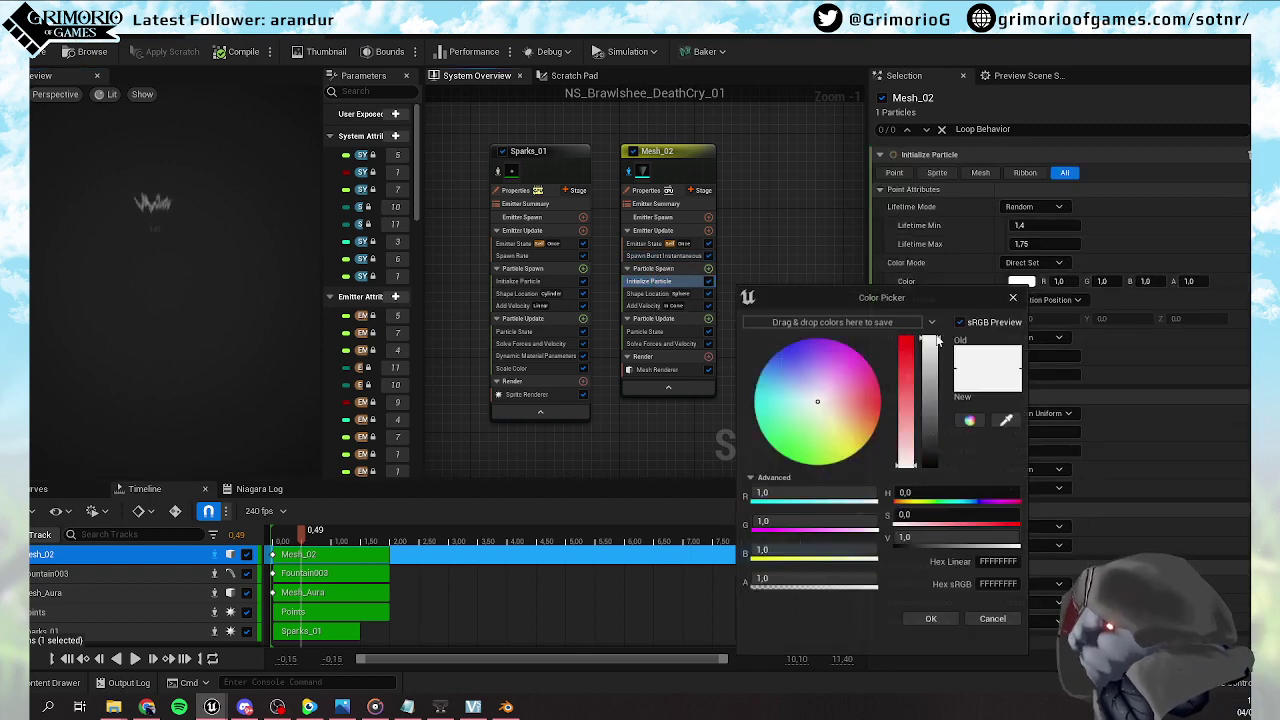
click(784, 430)
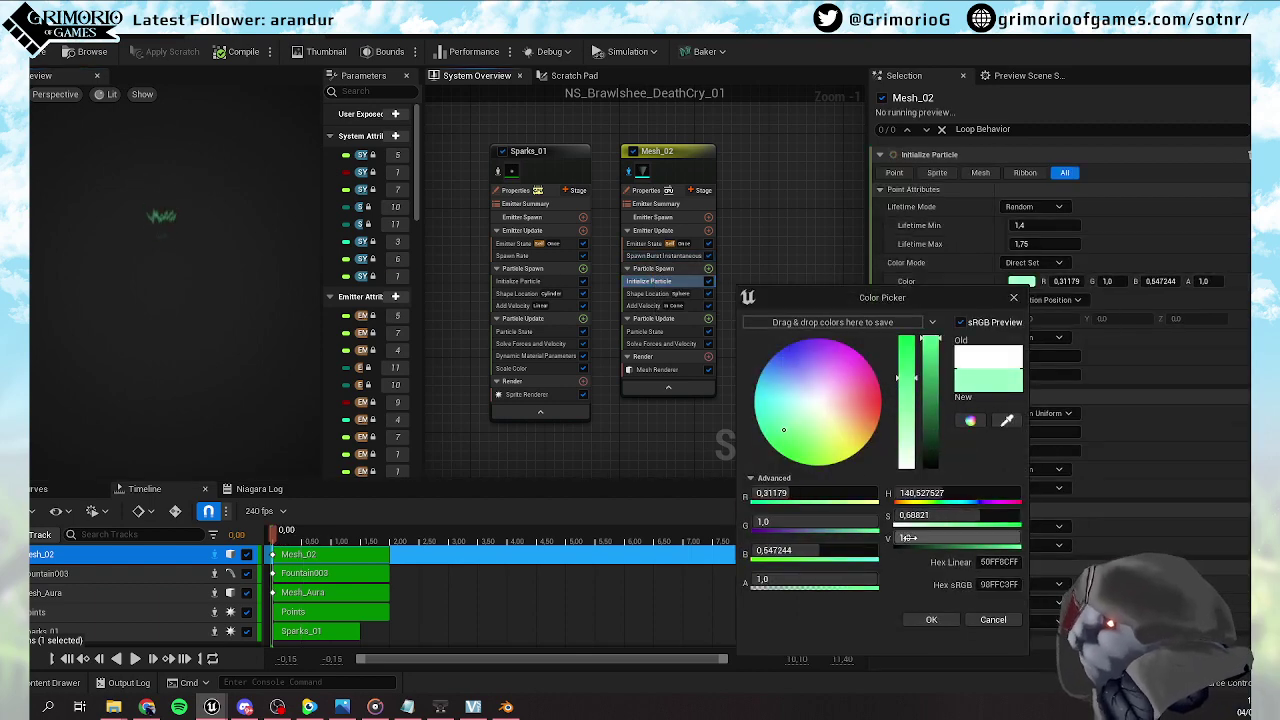
text(10)
key(Return)
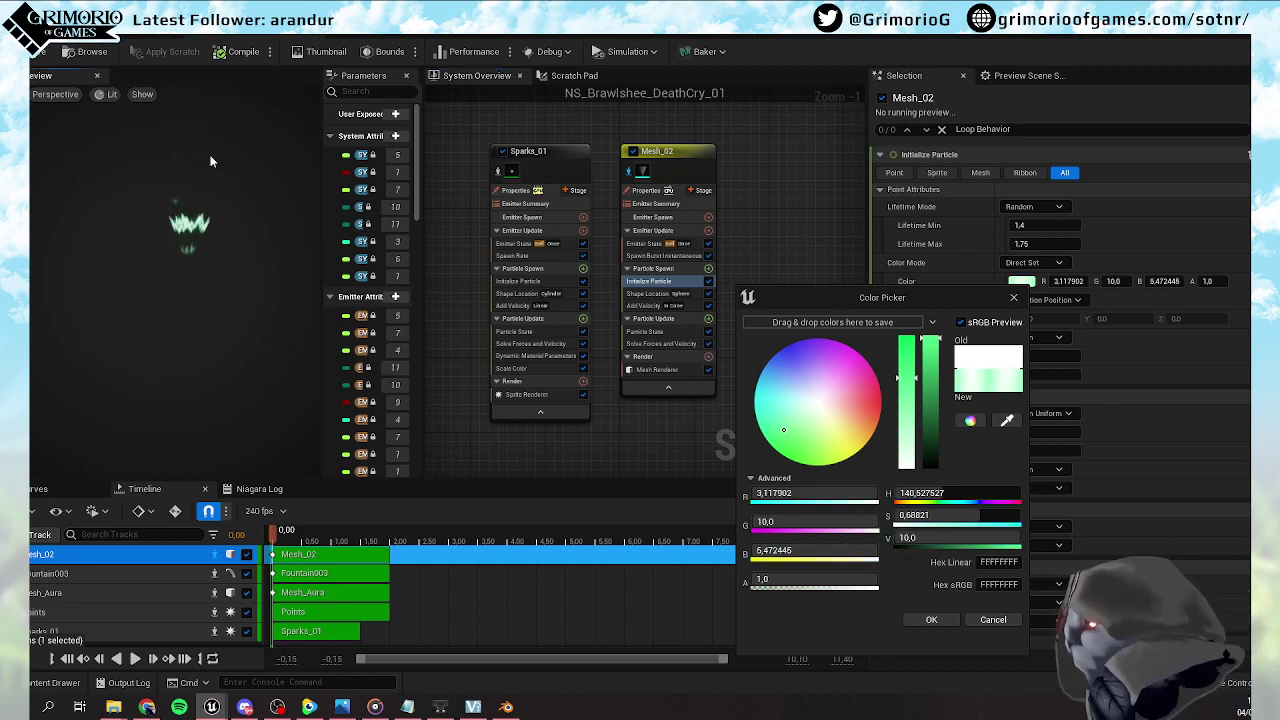
click(931, 619)
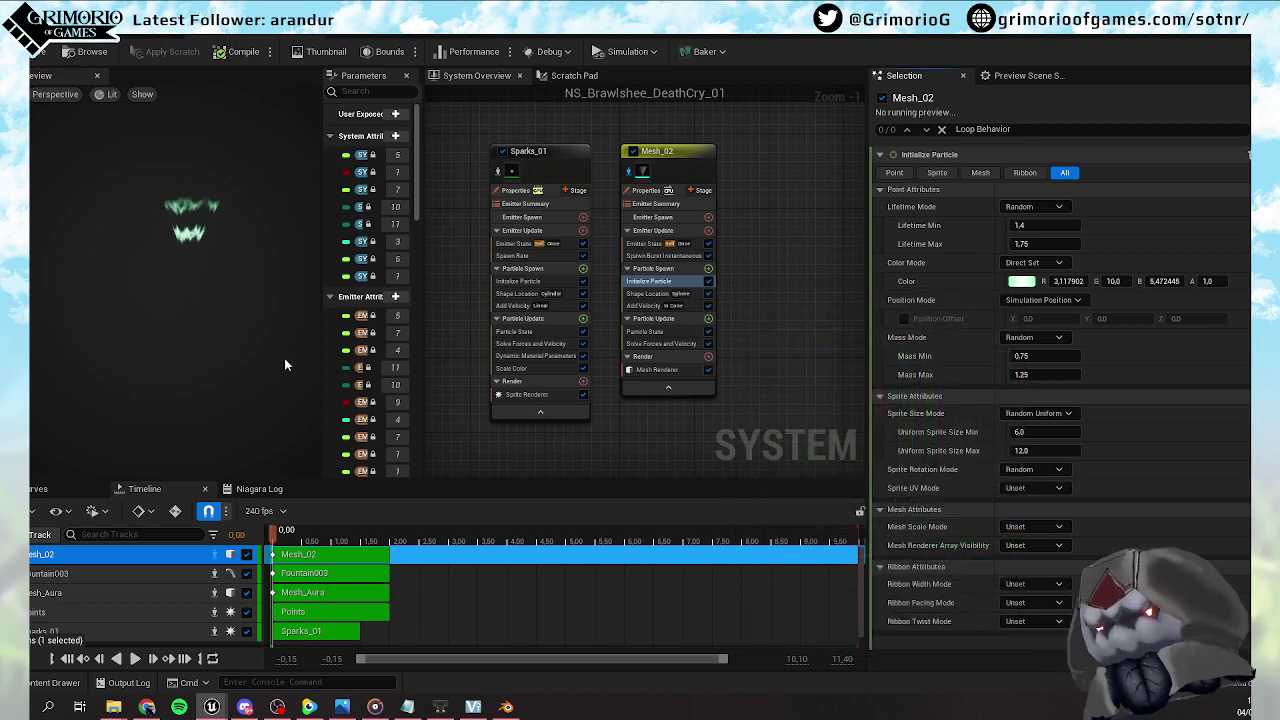
In the M_AB_BrawlShee_Aura_02 material, add an AppendVector node, connect it to the Time input of the Panner after Add, and place it below
click(100, 28)
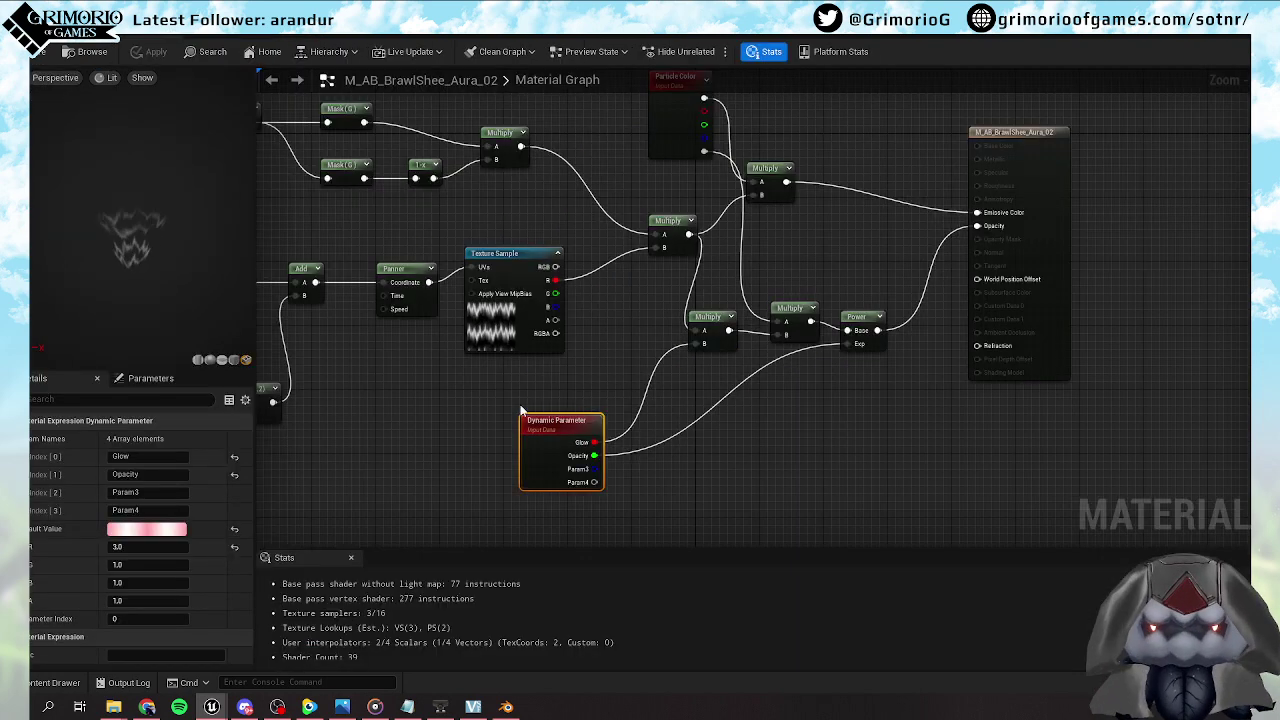
right_drag(310, 394, 598, 372)
right_click(613, 382)
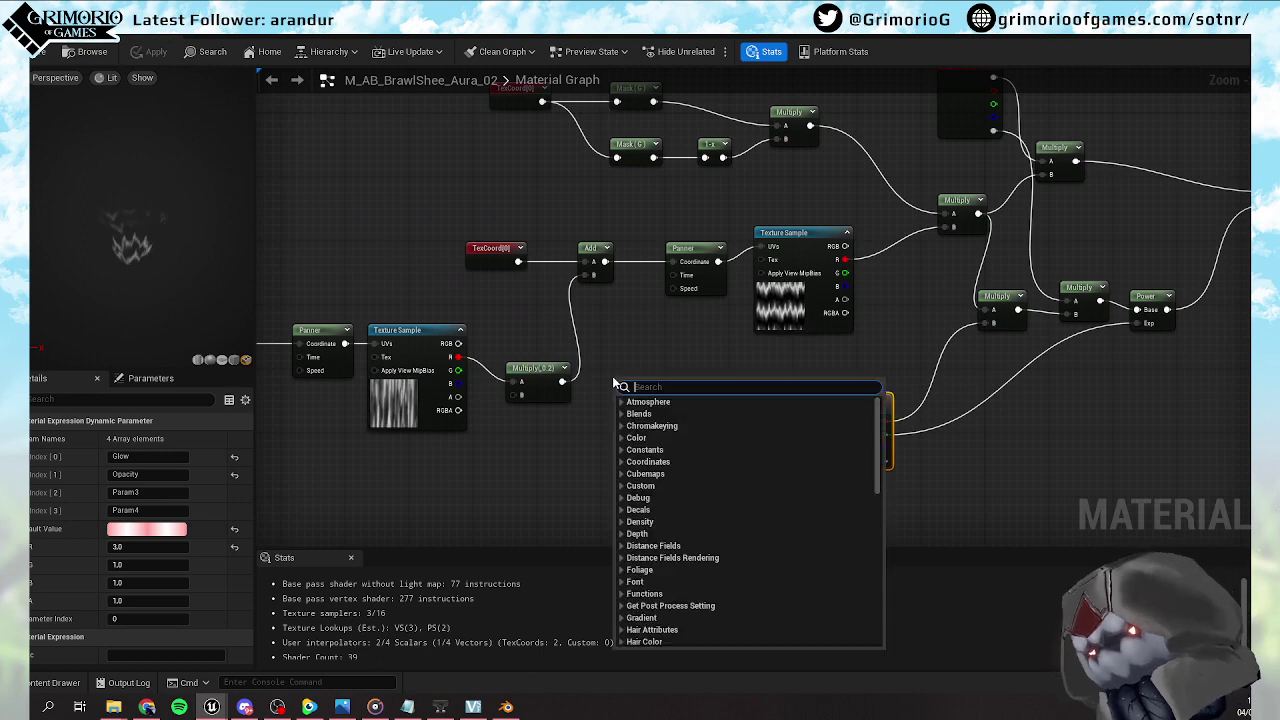
text(ap)
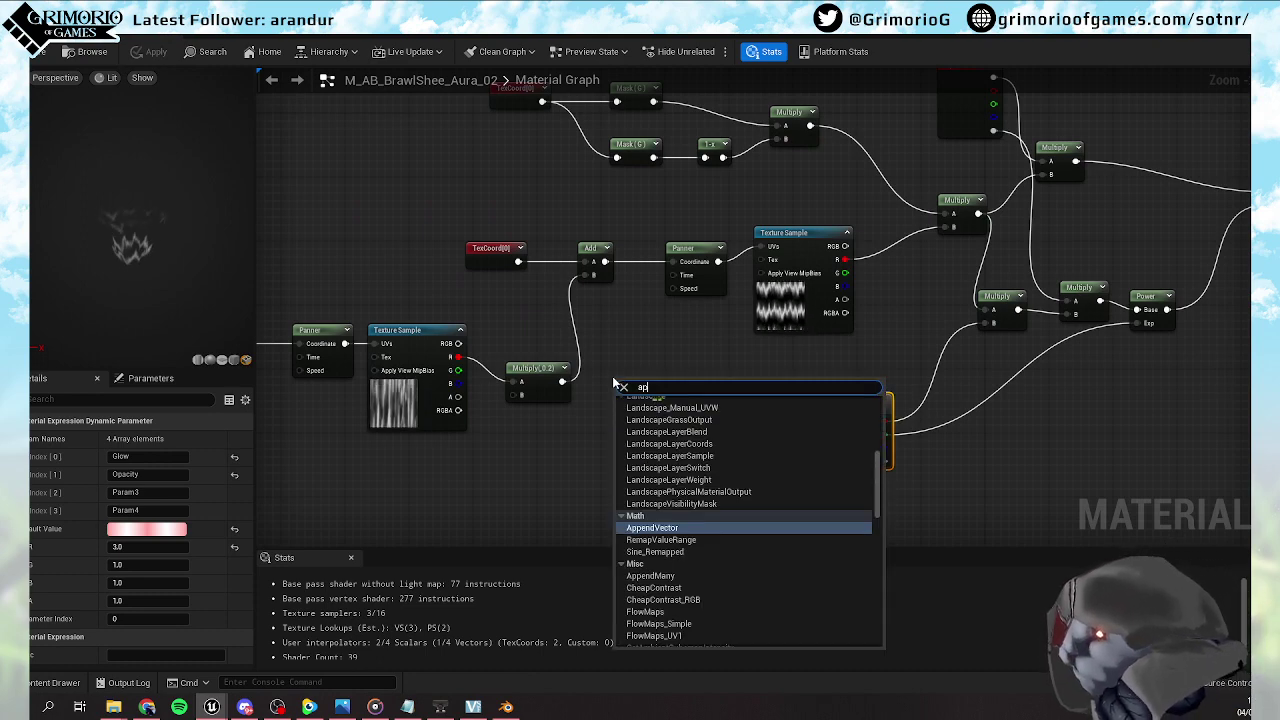
key(Return)
drag(646, 393, 668, 284)
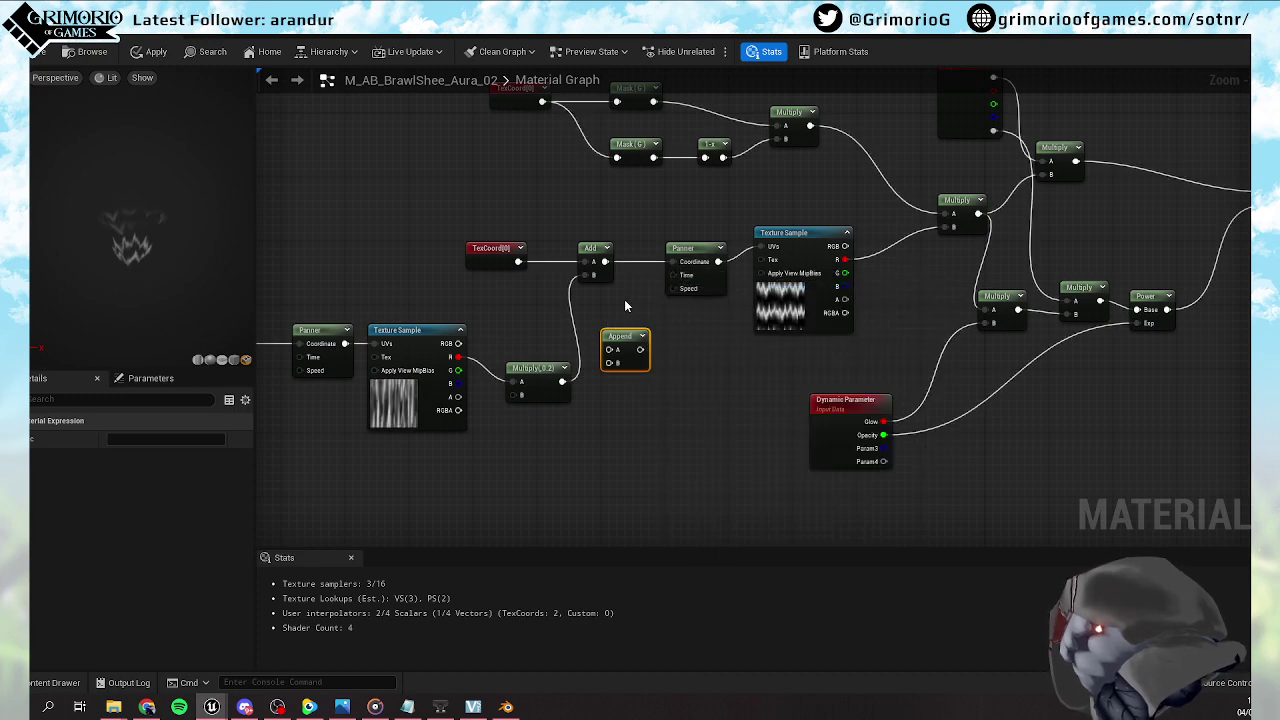
click(625, 306)
click(674, 283)
drag(641, 349, 666, 289)
right_drag(620, 338, 662, 342)
drag(662, 342, 698, 460)
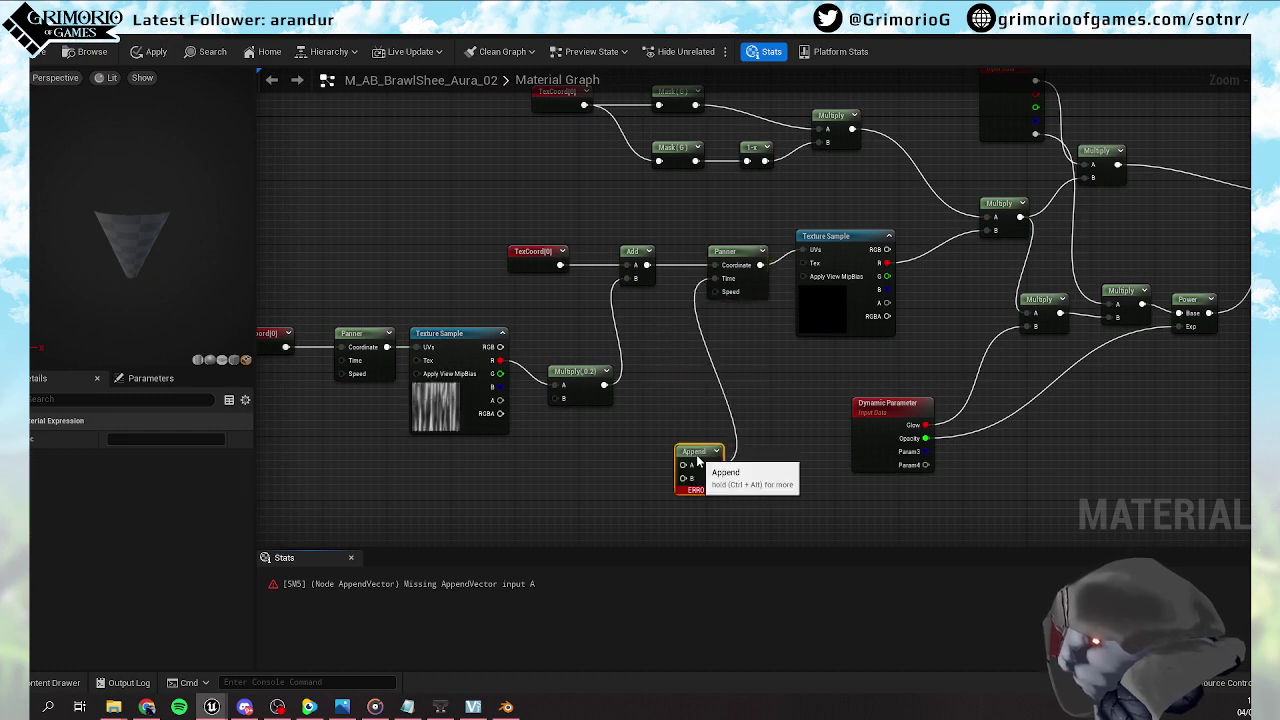
Feed two new Constant nodes into the Append's A and B inputs, and connect its output to the Panner's Speed instead of Time
click(614, 450)
click(612, 450)
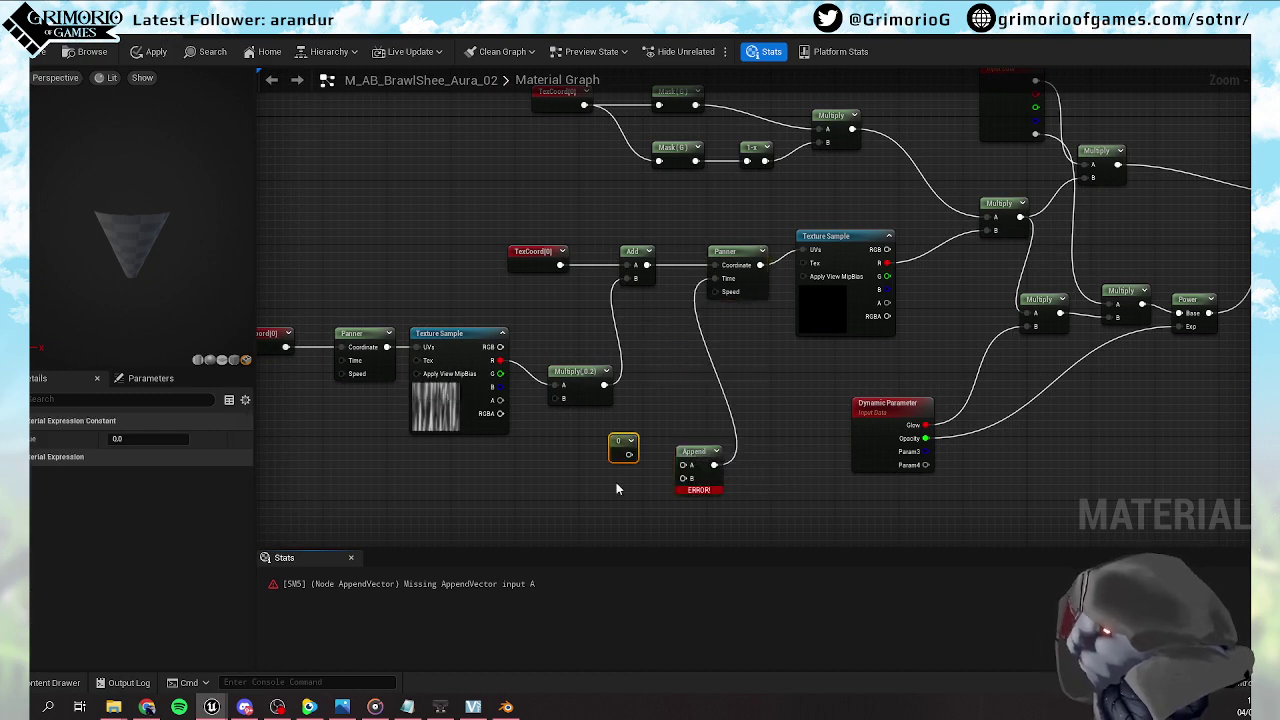
drag(628, 455, 683, 465)
drag(637, 505, 715, 291)
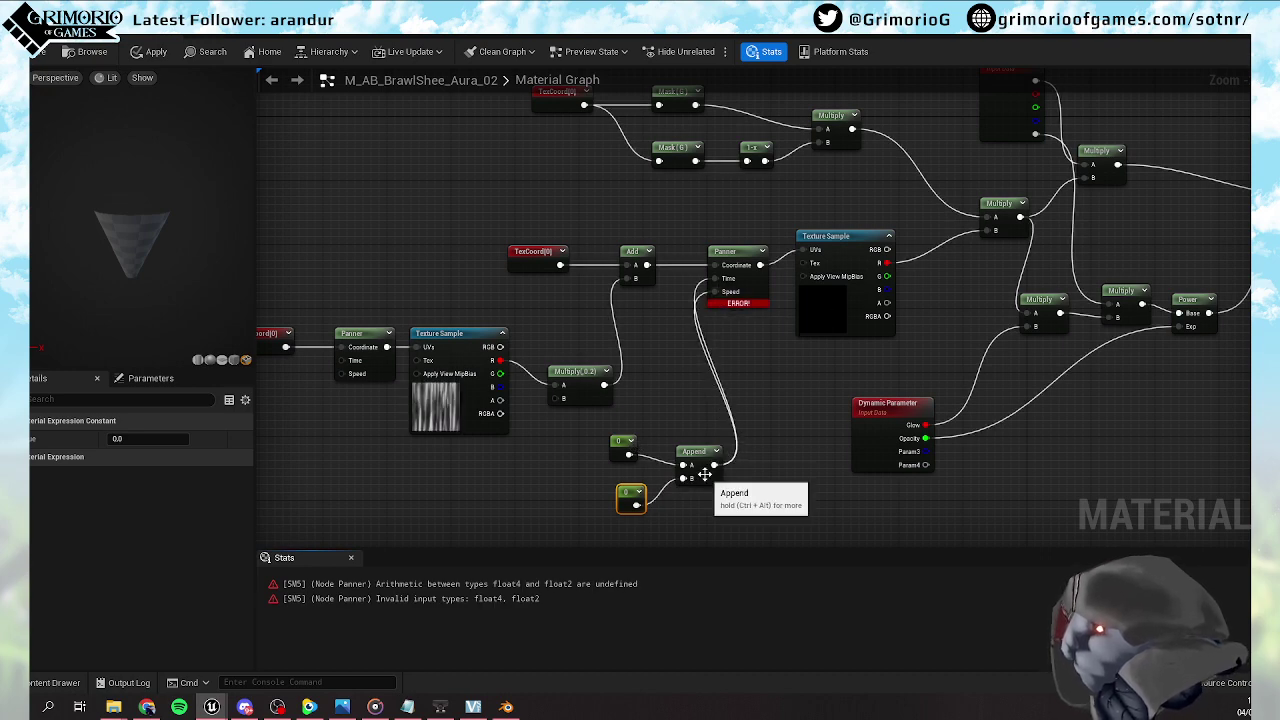
click(700, 287)
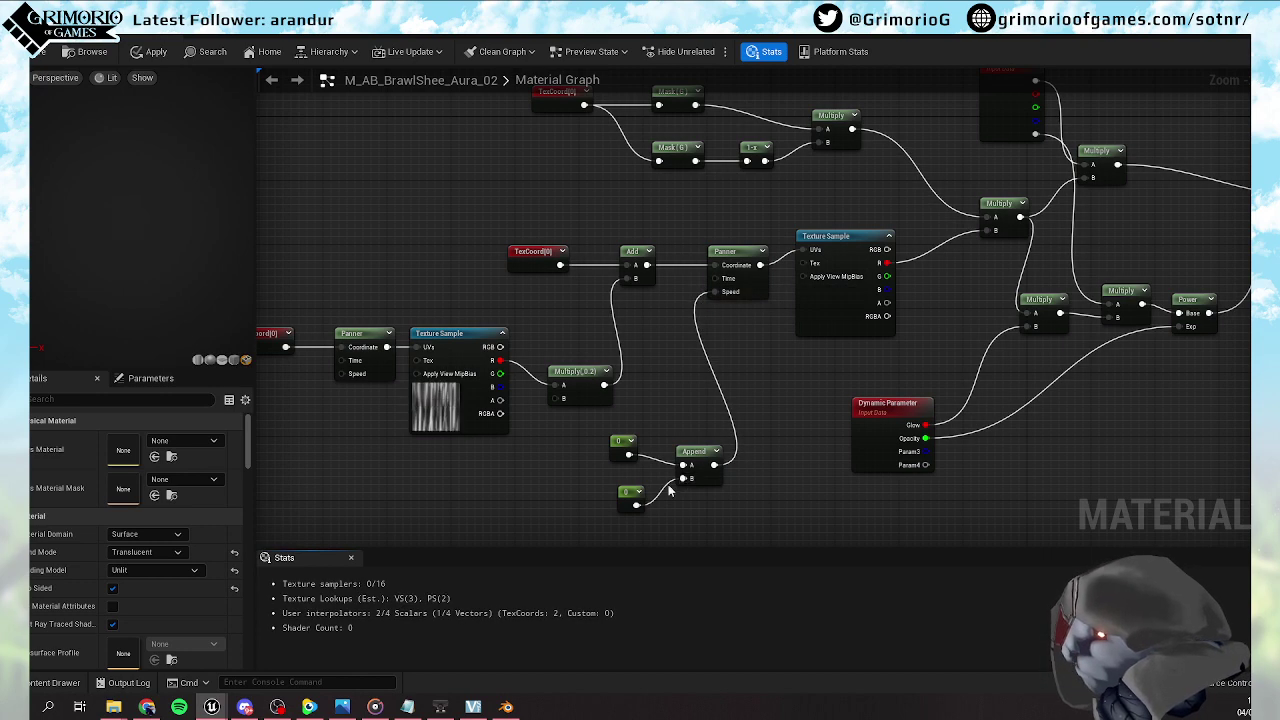
Test a value of 5 on each of the Append's constants in turn, resetting each one to 0
double_click(626, 446)
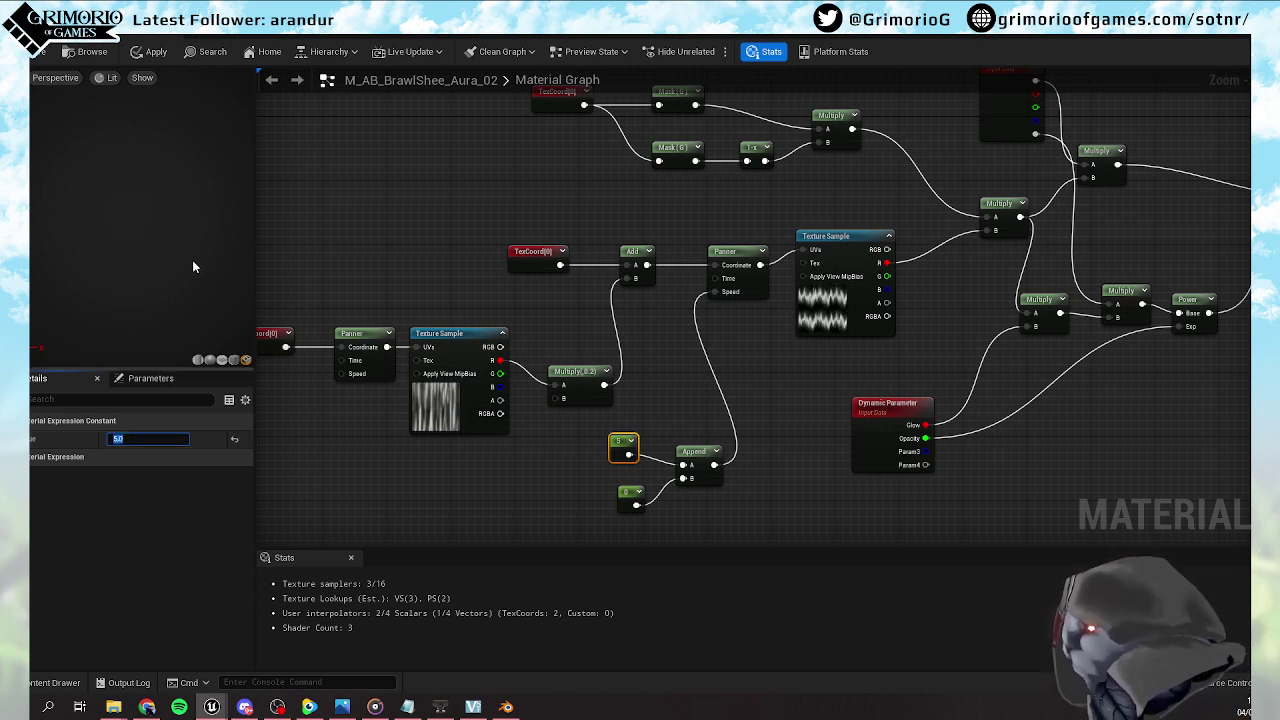
text(0)
key(Return)
click(630, 488)
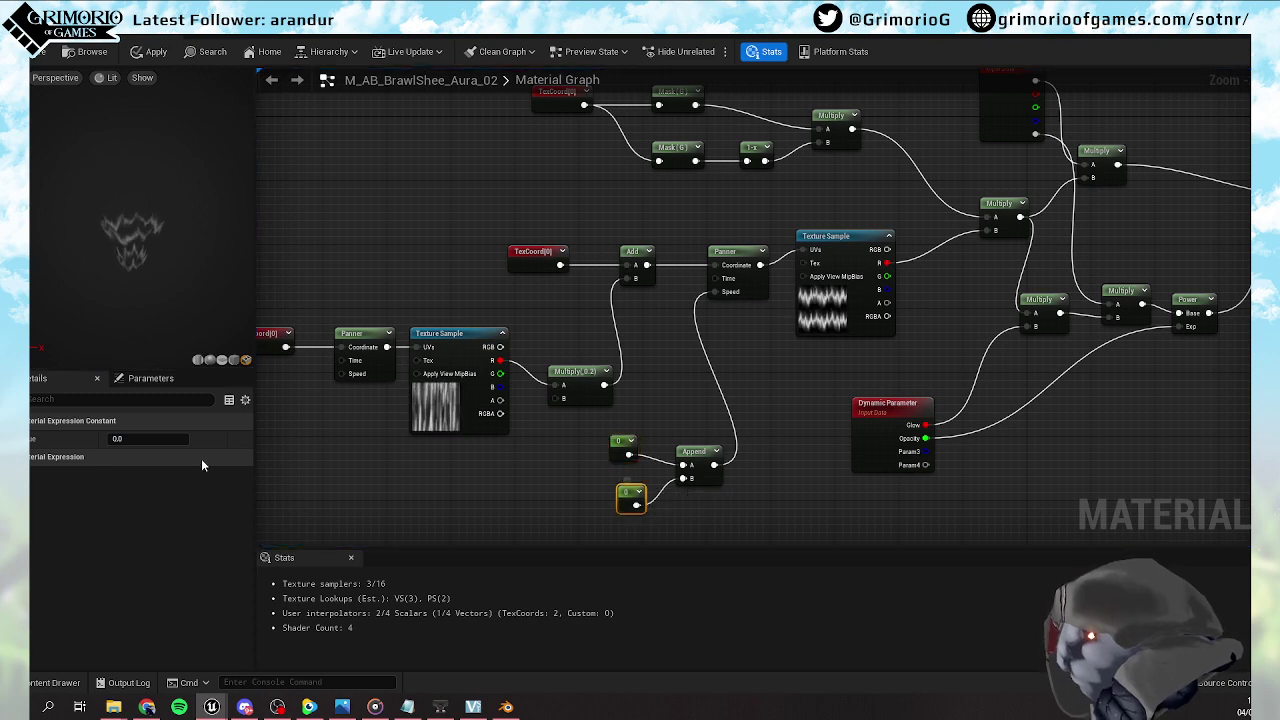
key(Return)
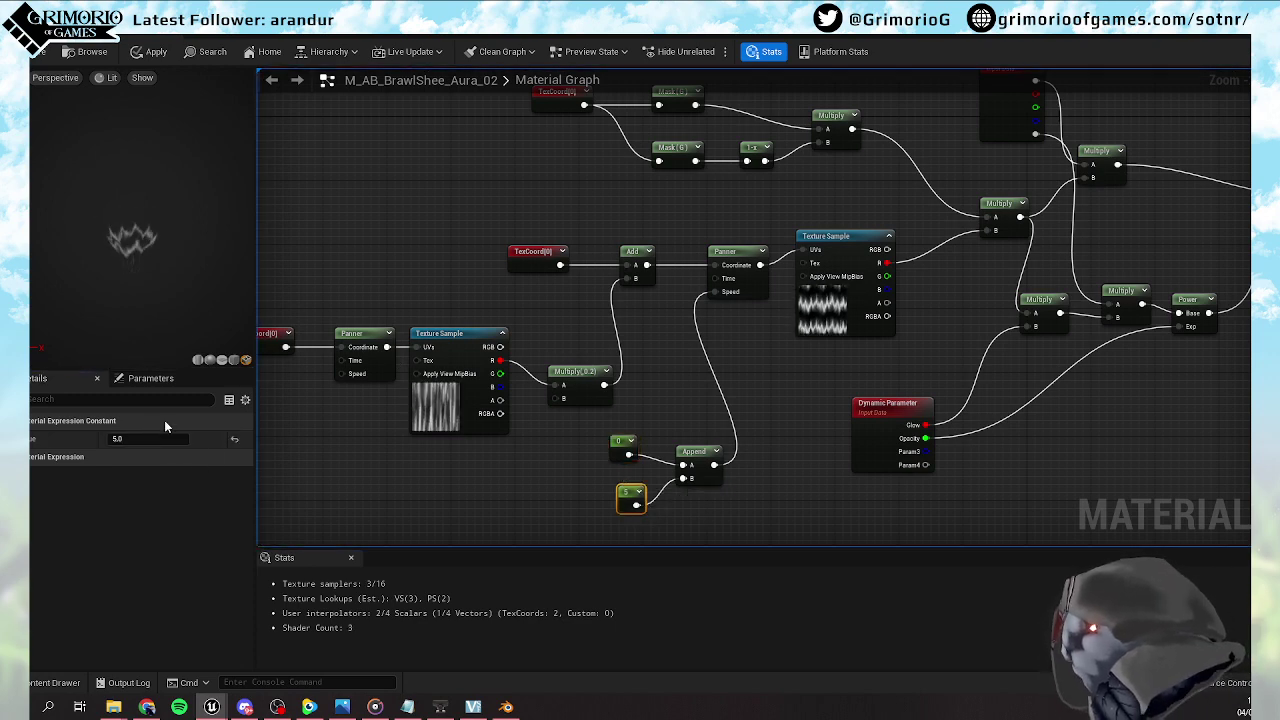
click(147, 443)
text(0)
key(Return)
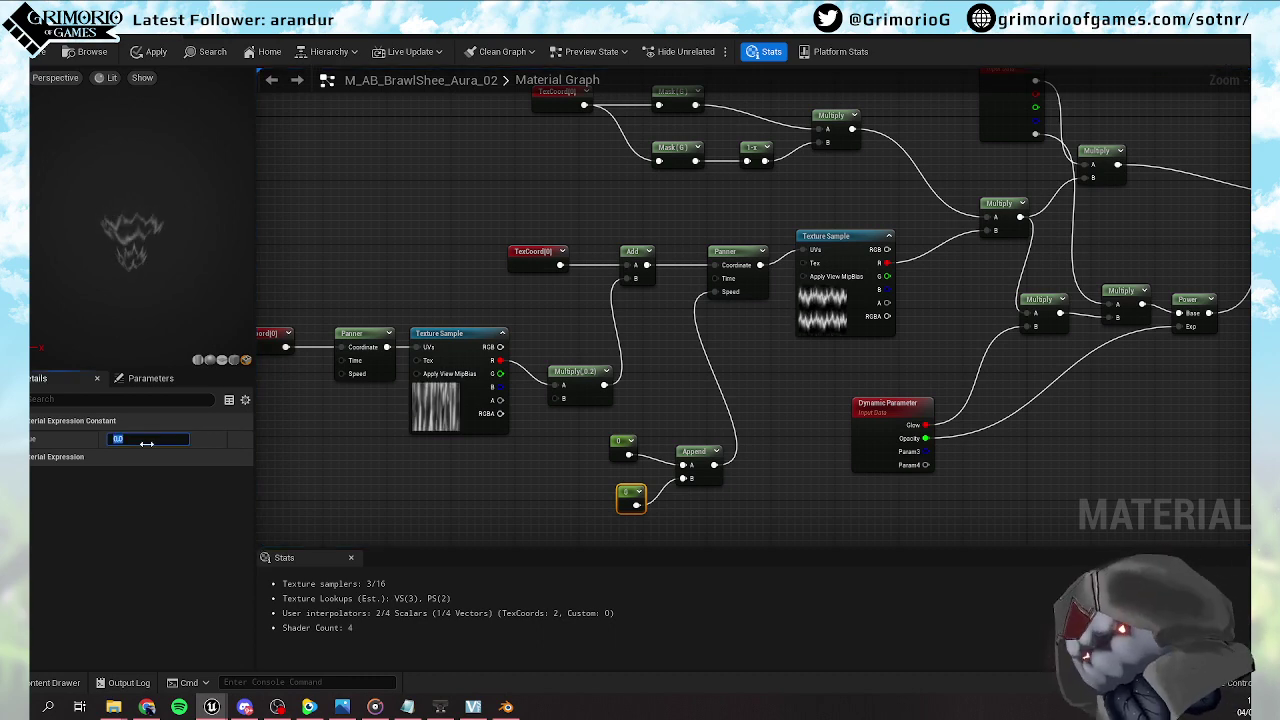
Shift the Append and its constants slightly left, and connect the Dynamic Parameter's Param3 output to the Append's B input
right_drag(378, 502, 436, 388)
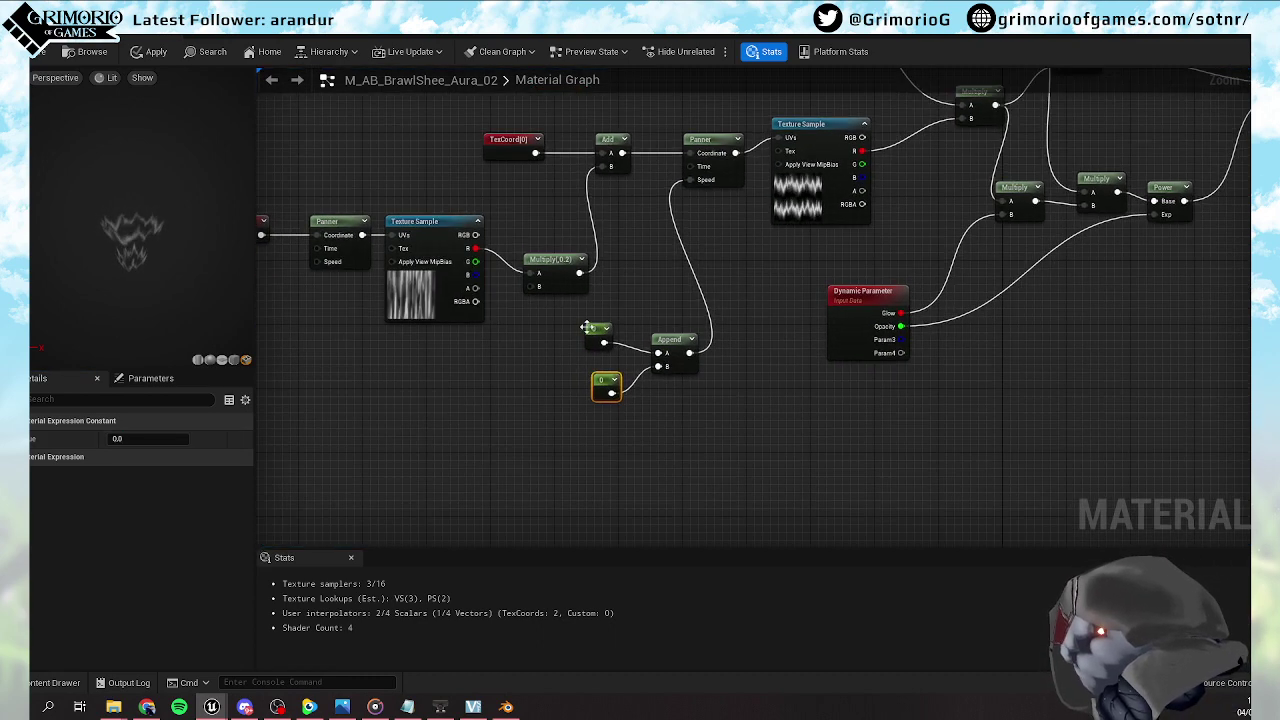
drag(675, 396, 676, 396)
drag(682, 352, 666, 352)
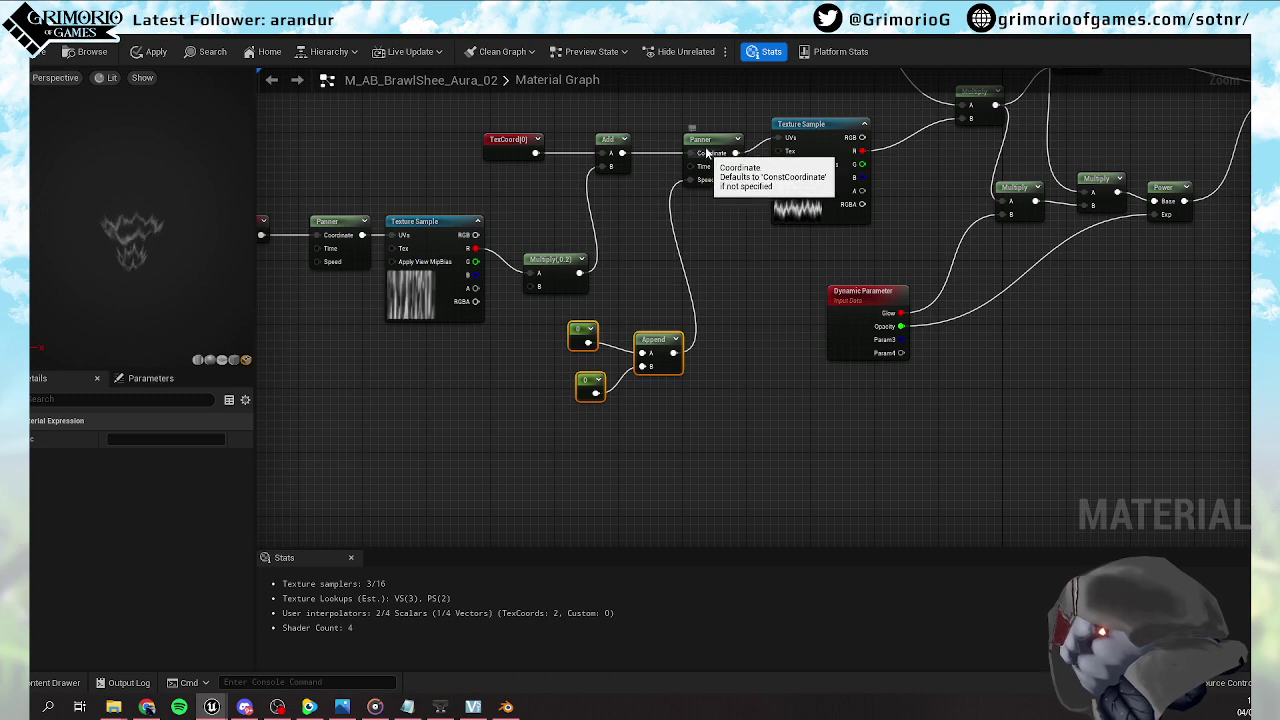
click(591, 385)
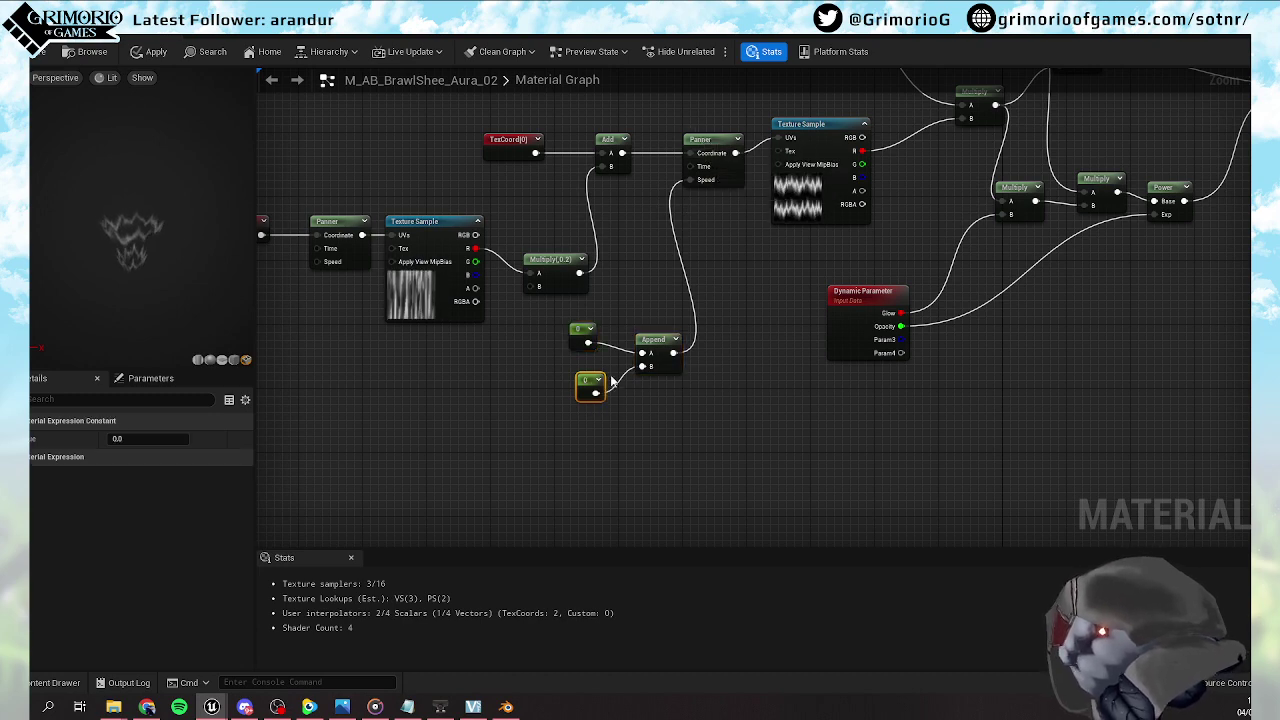
drag(642, 366, 901, 345)
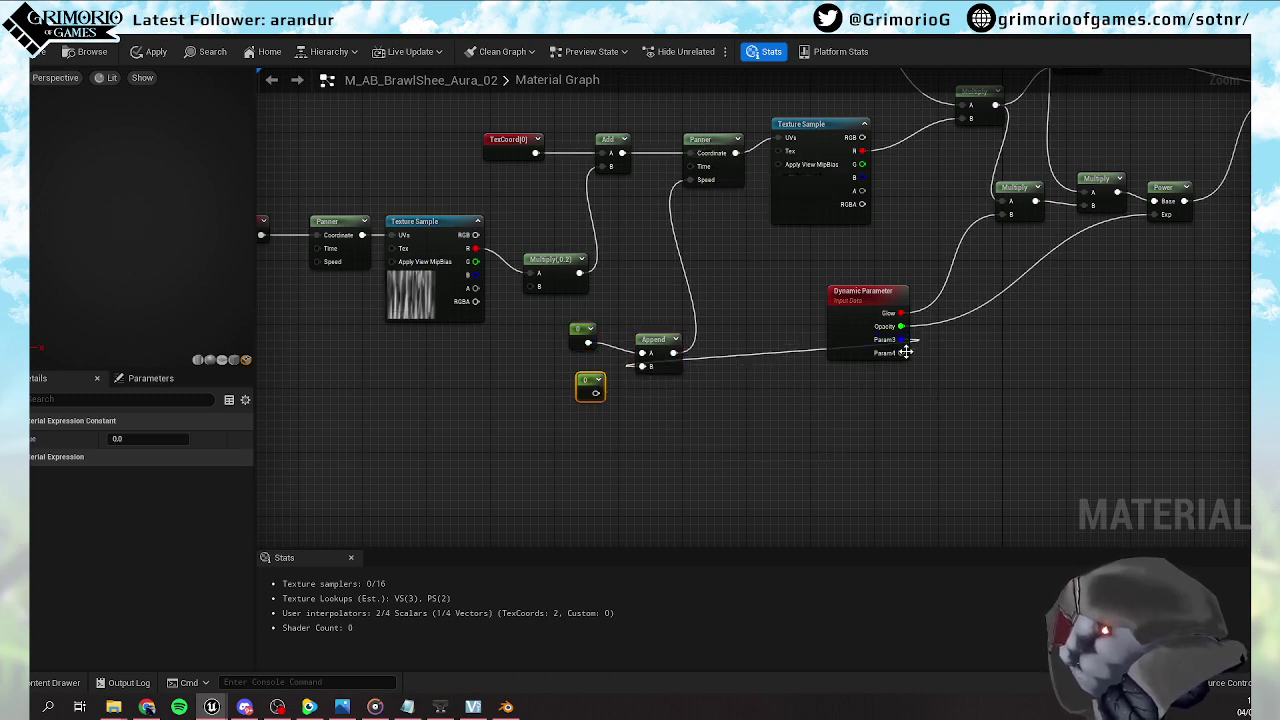
Rename the Dynamic Parameter's Param3 as Velocity and save the material
click(845, 291)
click(150, 493)
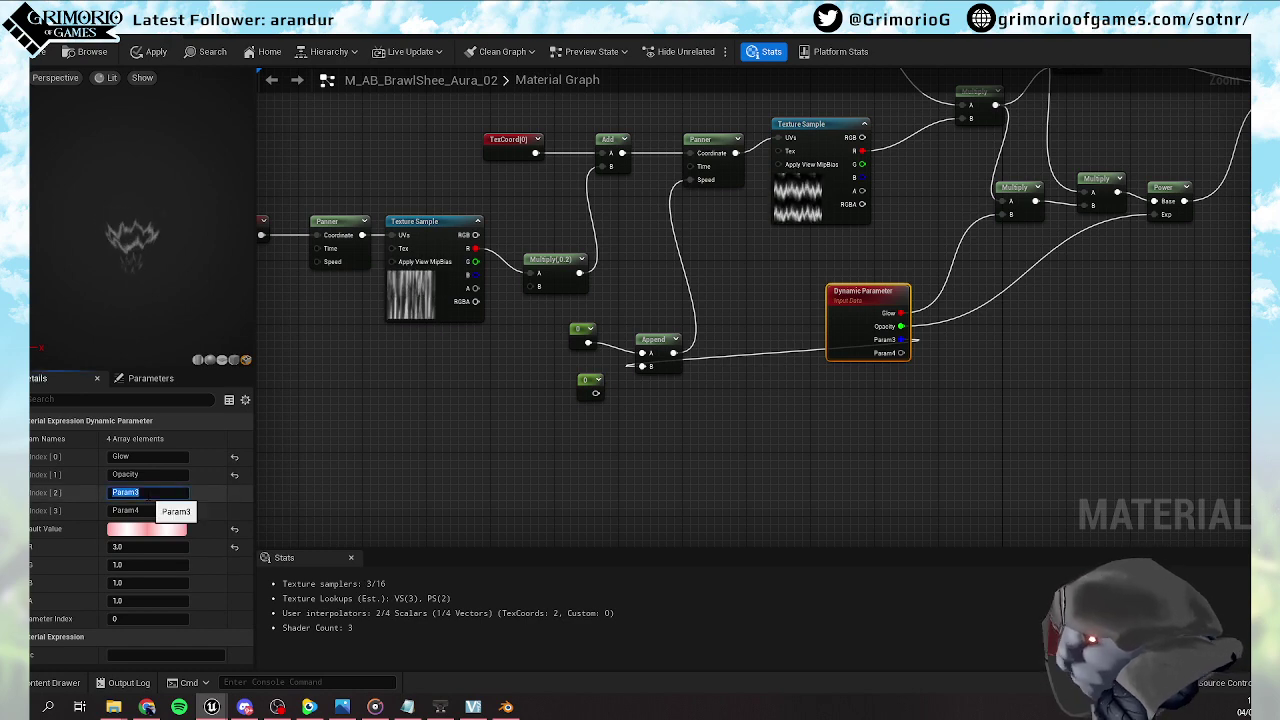
text(Velocity)
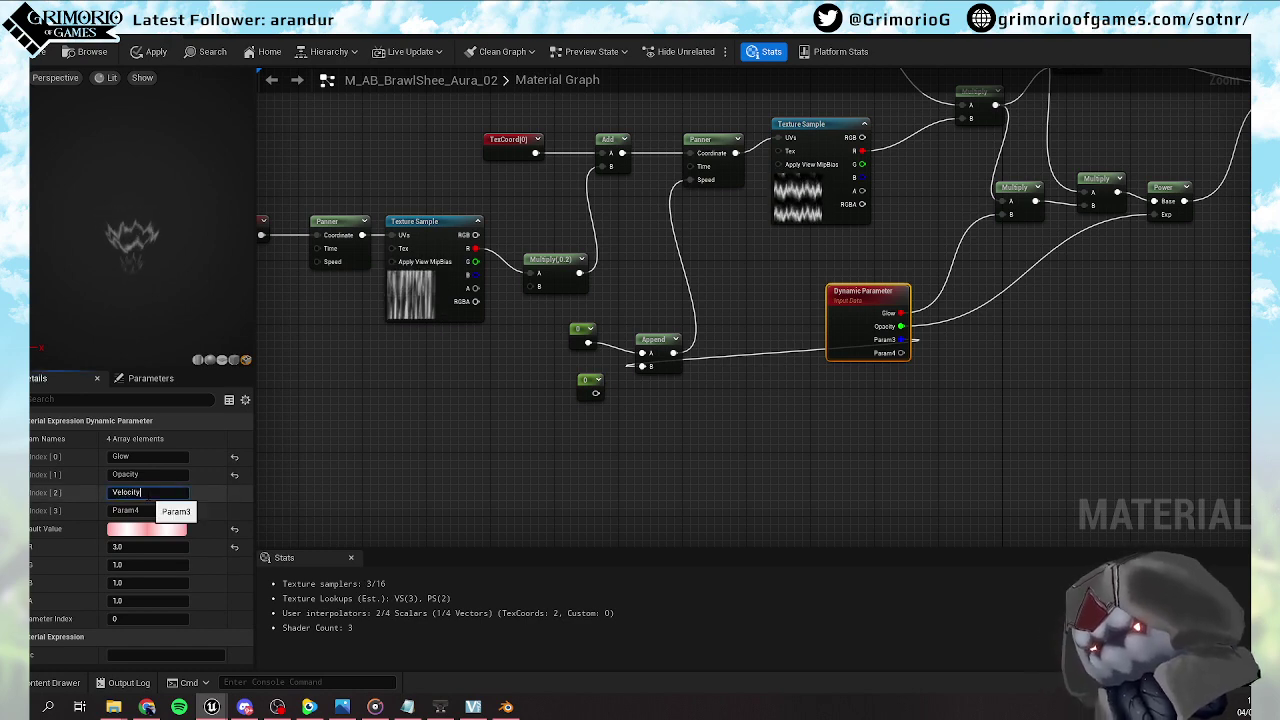
key(Return)
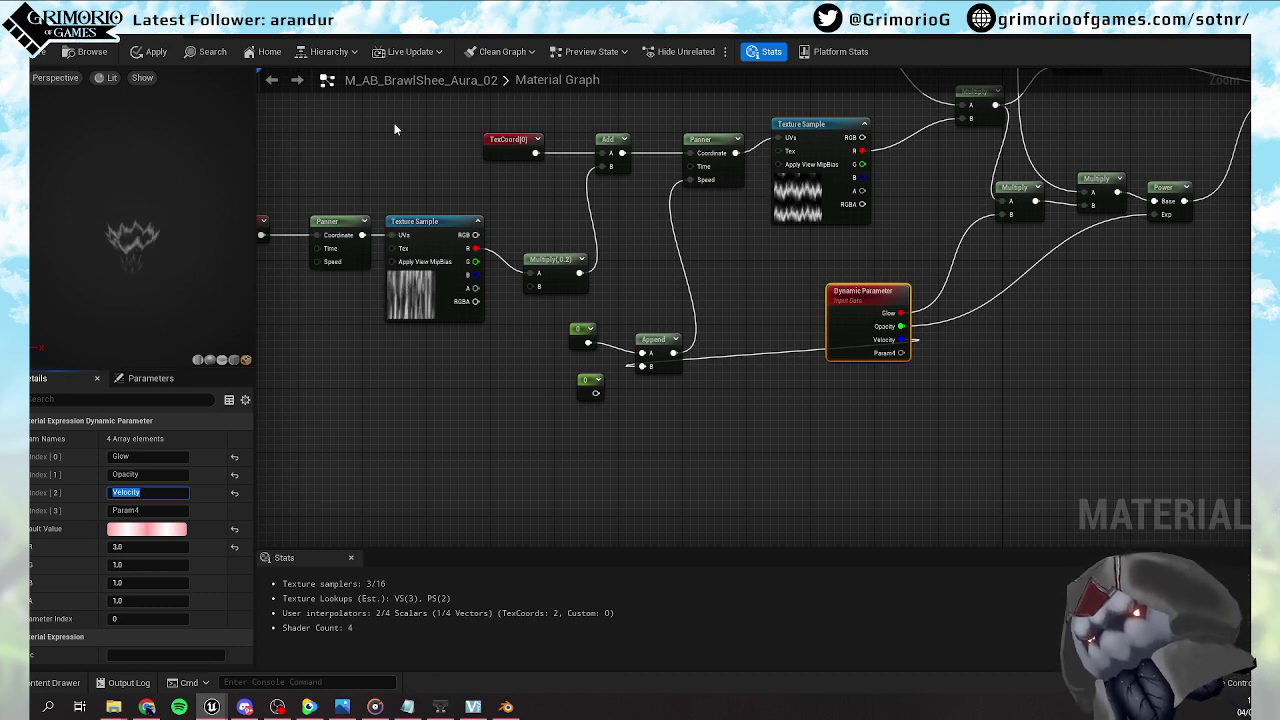
key(ctrl+s)
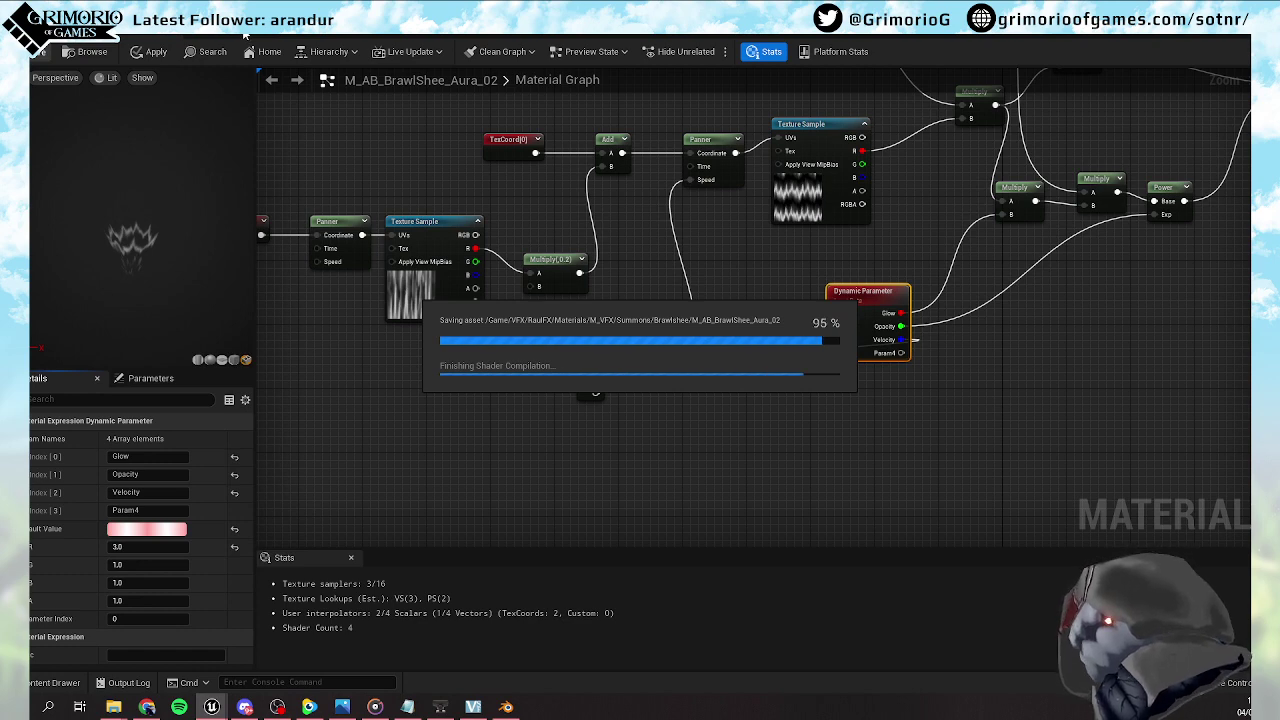
Extend the Velocity parameter's name to Velocity_Y and save the material again
click(166, 492)
text(_)
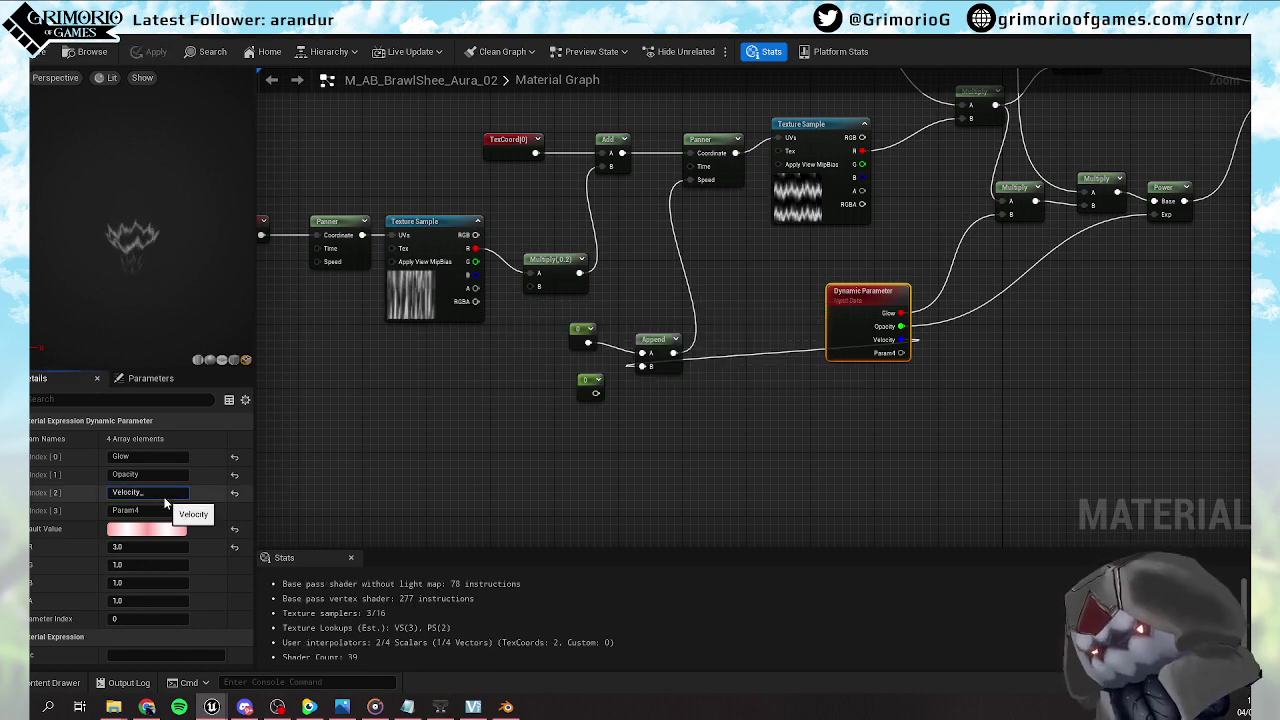
text(Y)
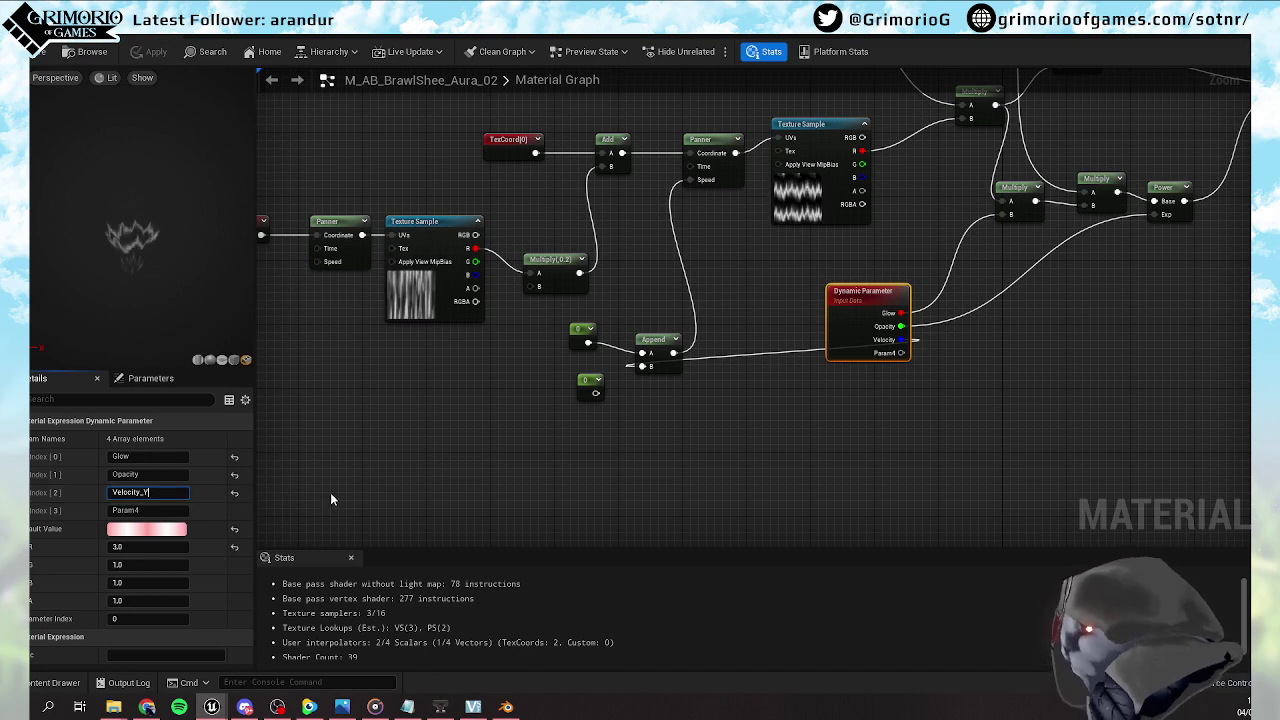
click(330, 492)
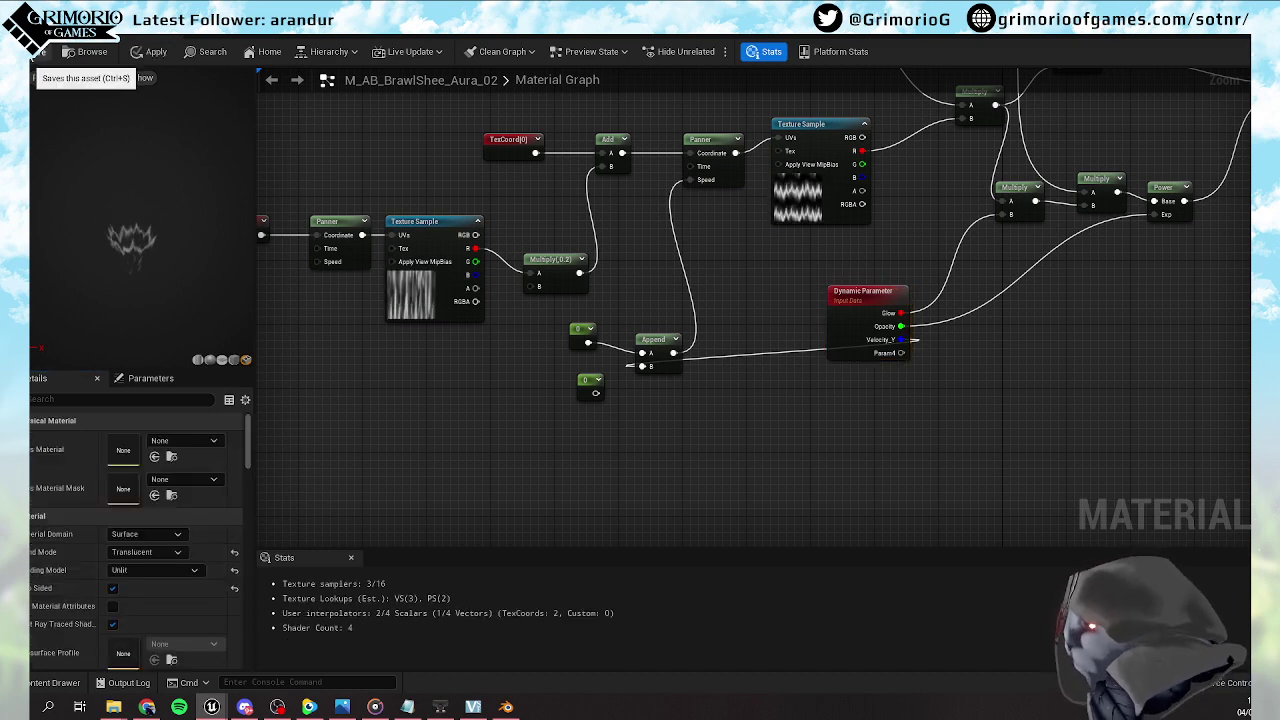
key(ctrl+s)
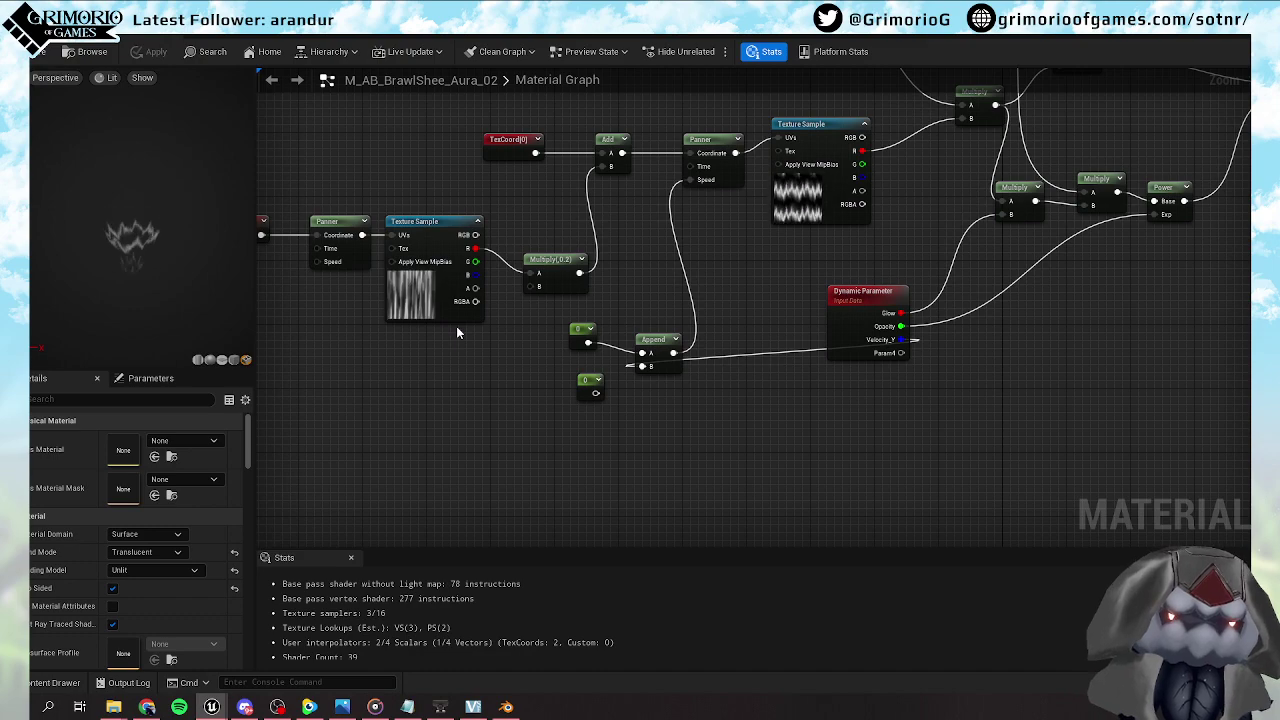
Return to NS_Brawlshee_DeathCry_01, add a Dynamic Material Parameters module to Mesh_02's Particle Update, and set Glow to 5
click(205, 25)
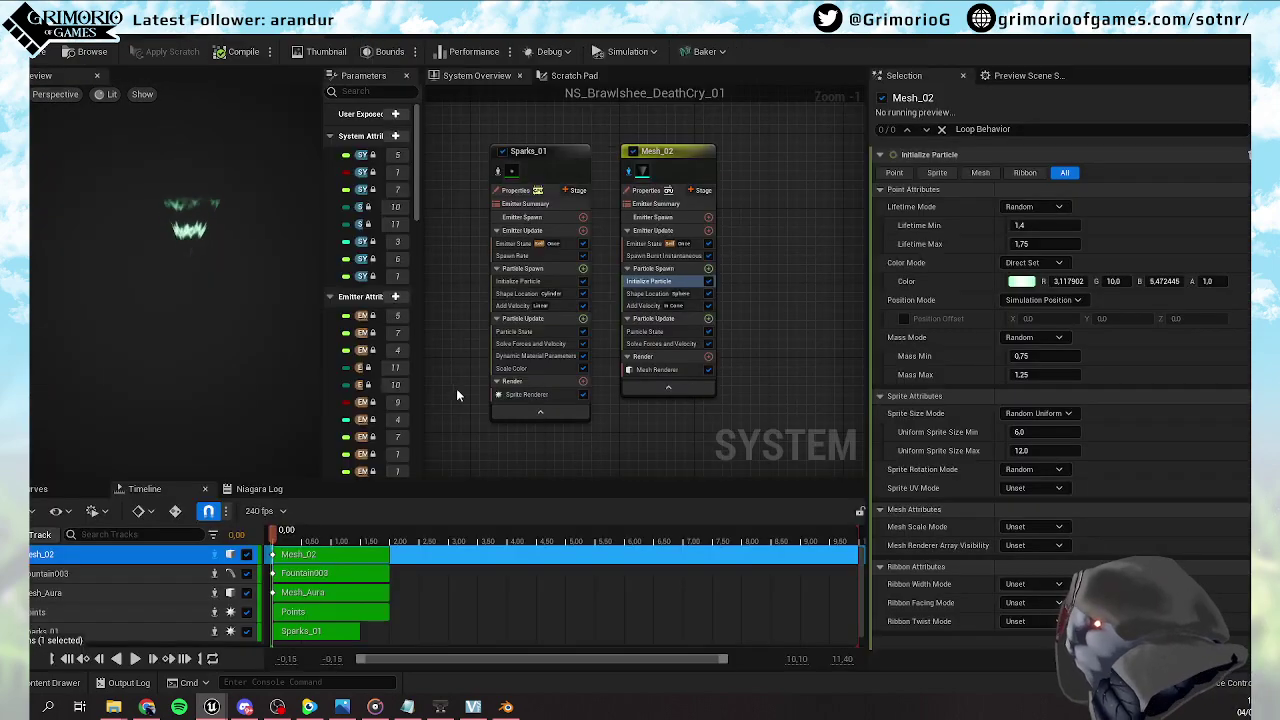
click(709, 318)
text(dyna)
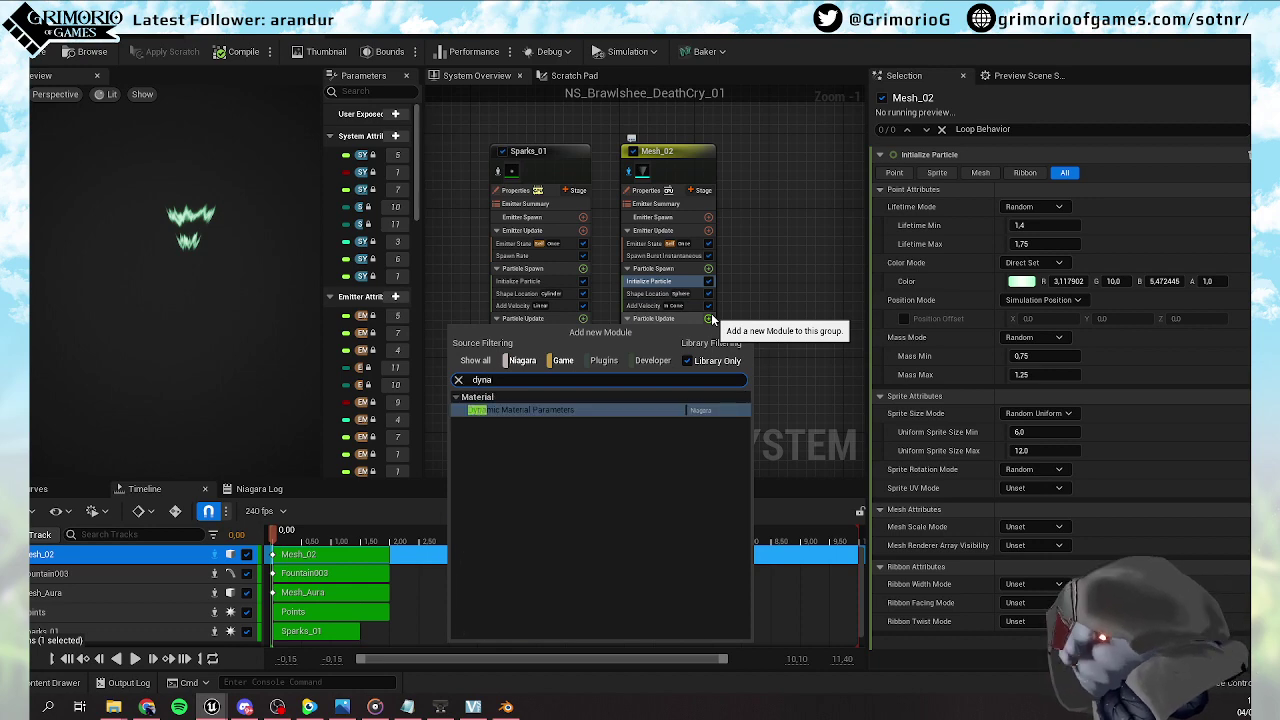
click(541, 410)
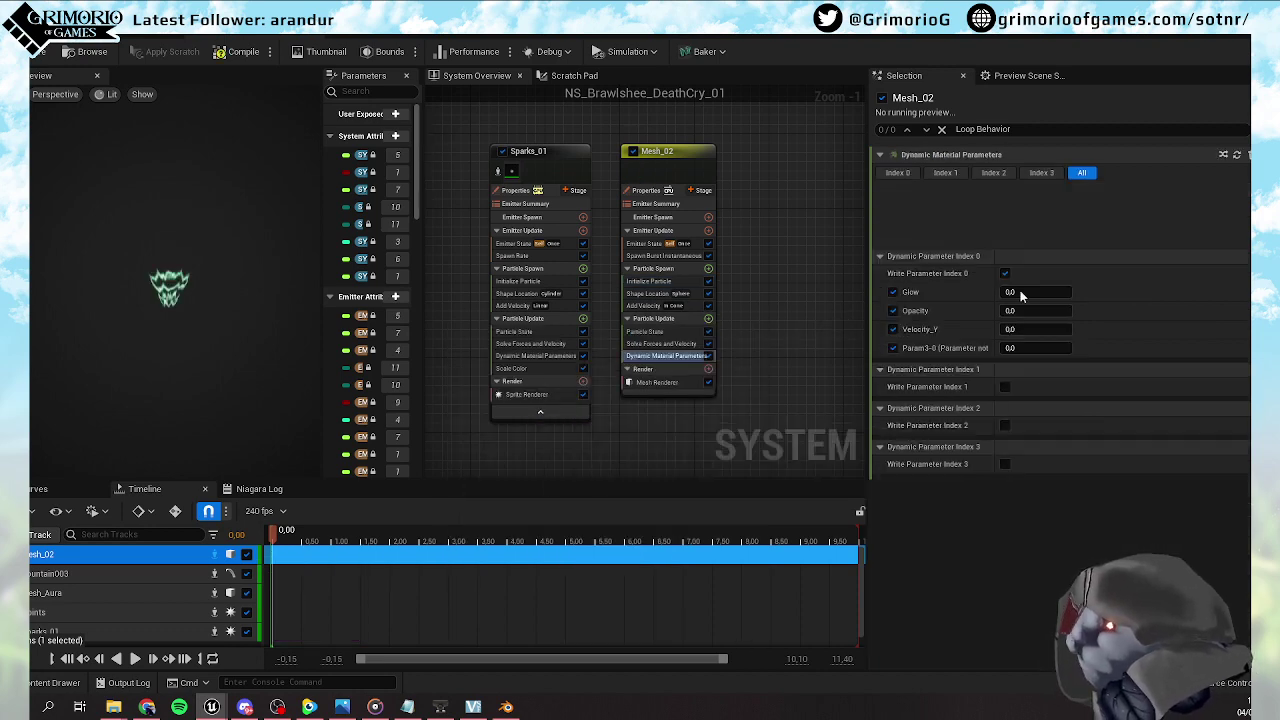
click(1032, 227)
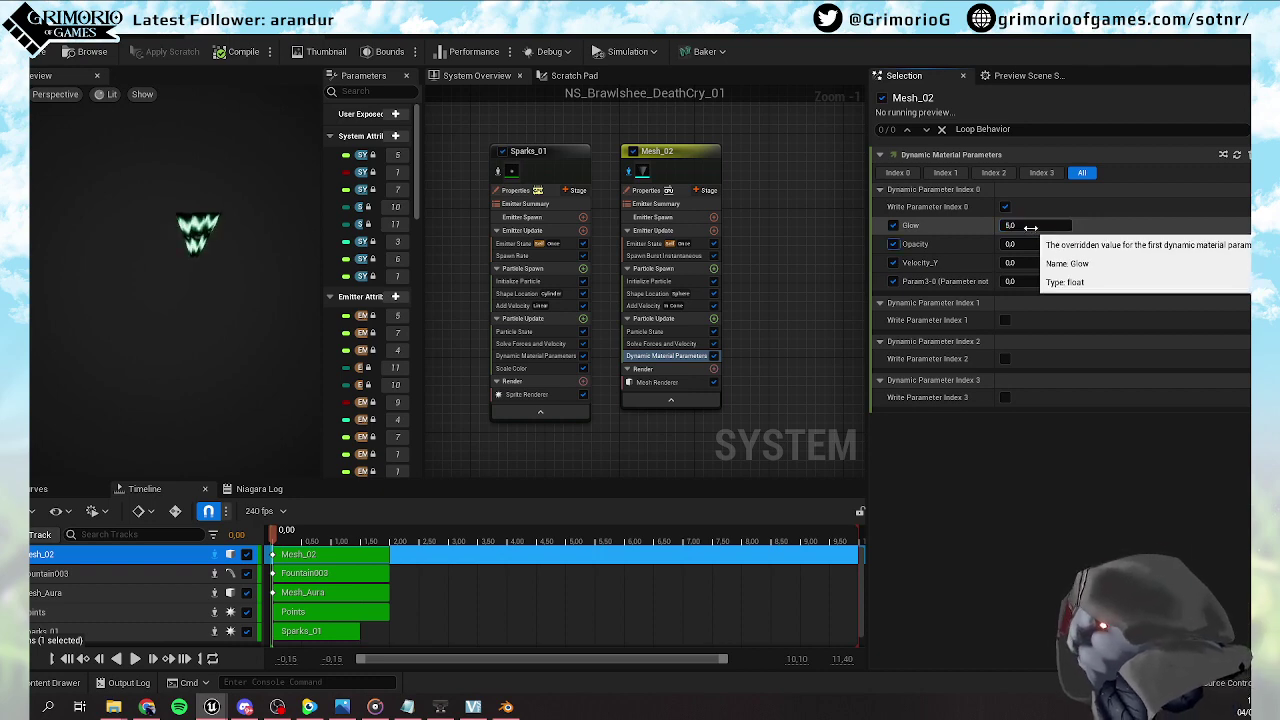
Set Opacity to 1 and Velocity_Y to 5 in Mesh_02's Dynamic Material Parameters
click(1030, 244)
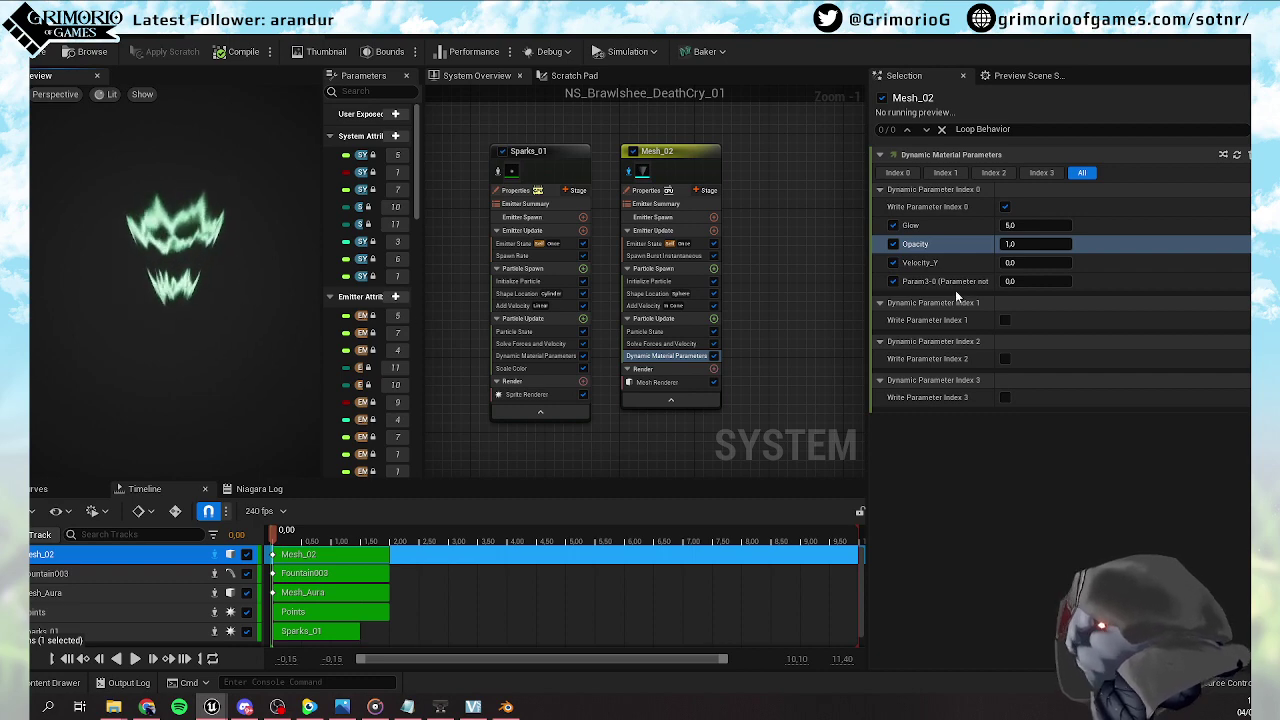
click(1029, 264)
text(5)
key(Return)
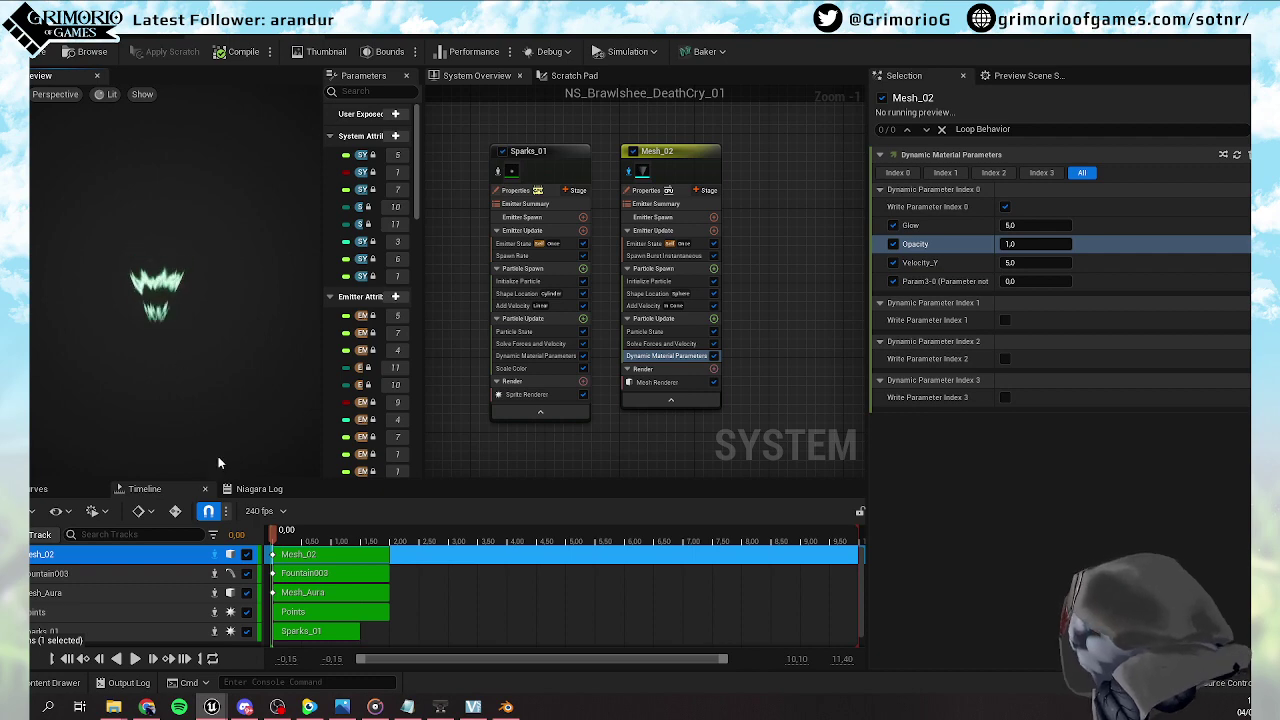
Delete the Shape Location and Add Velocity modules from Mesh_02's Particle Spawn
click(315, 535)
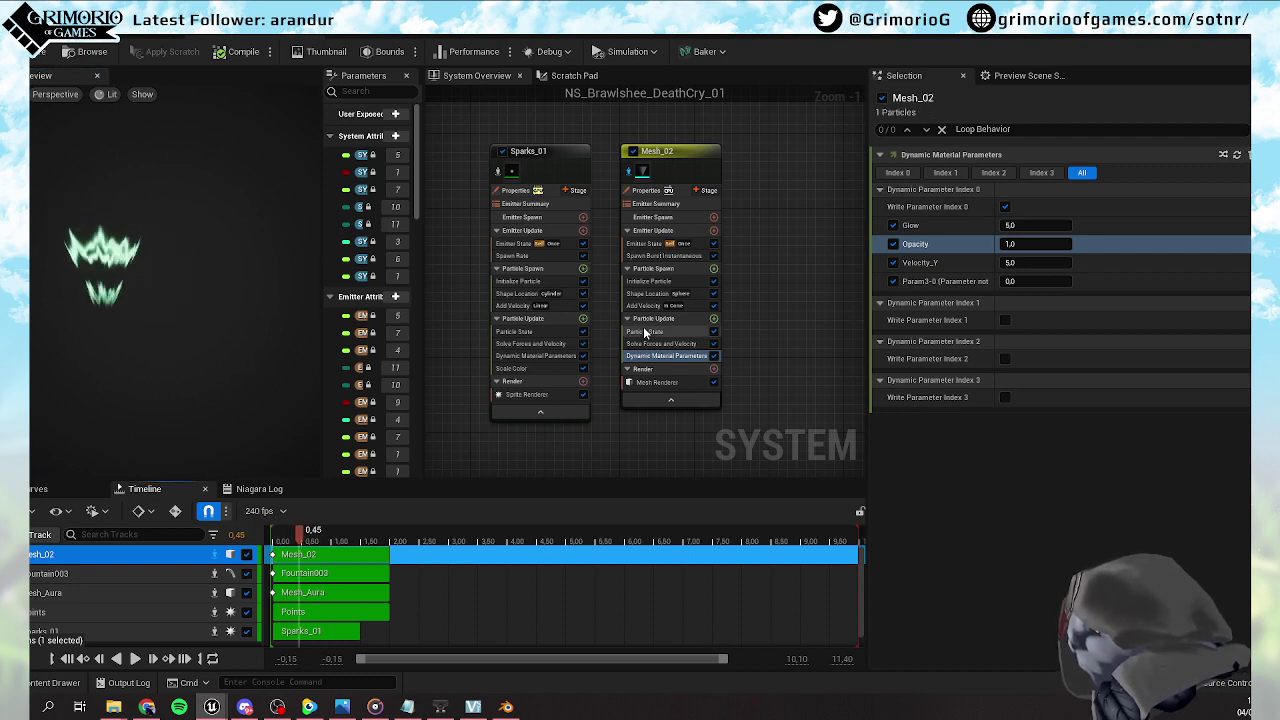
click(648, 293)
key(Delete)
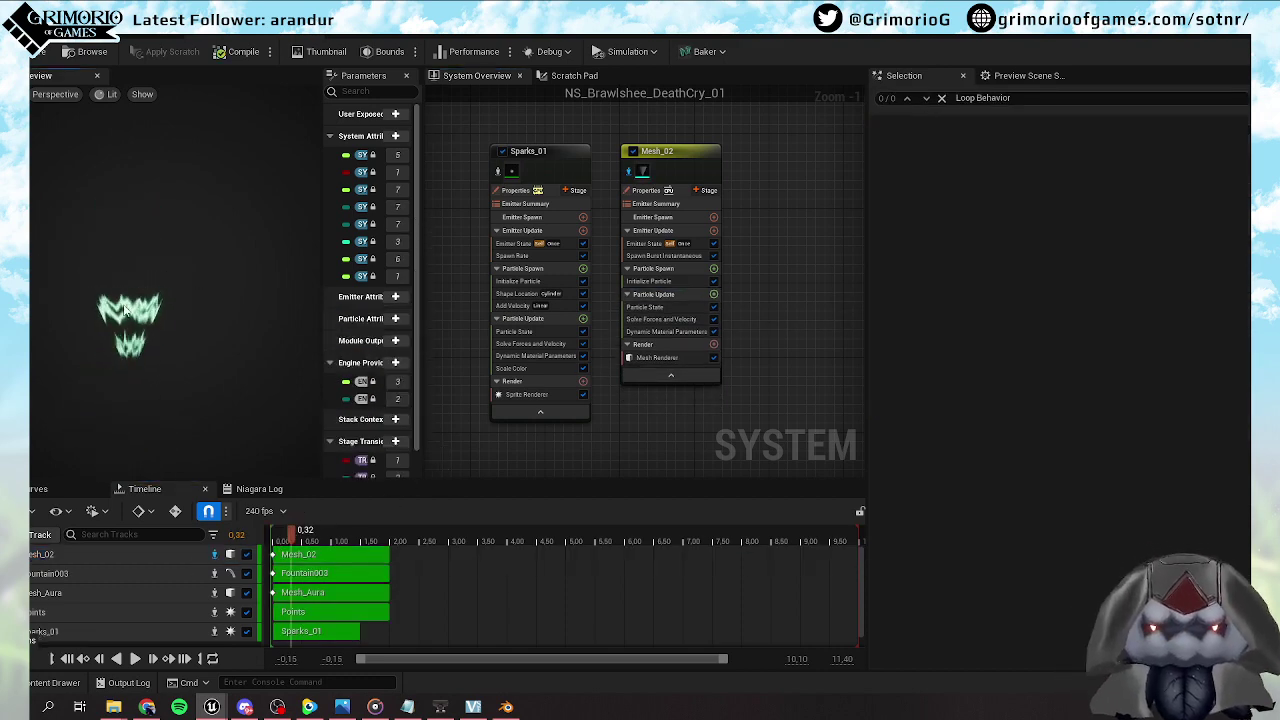
Drive Mesh_02's Velocity_Y material parameter with a Float from Curve input, using a smooth rising curve template
click(658, 331)
click(1045, 262)
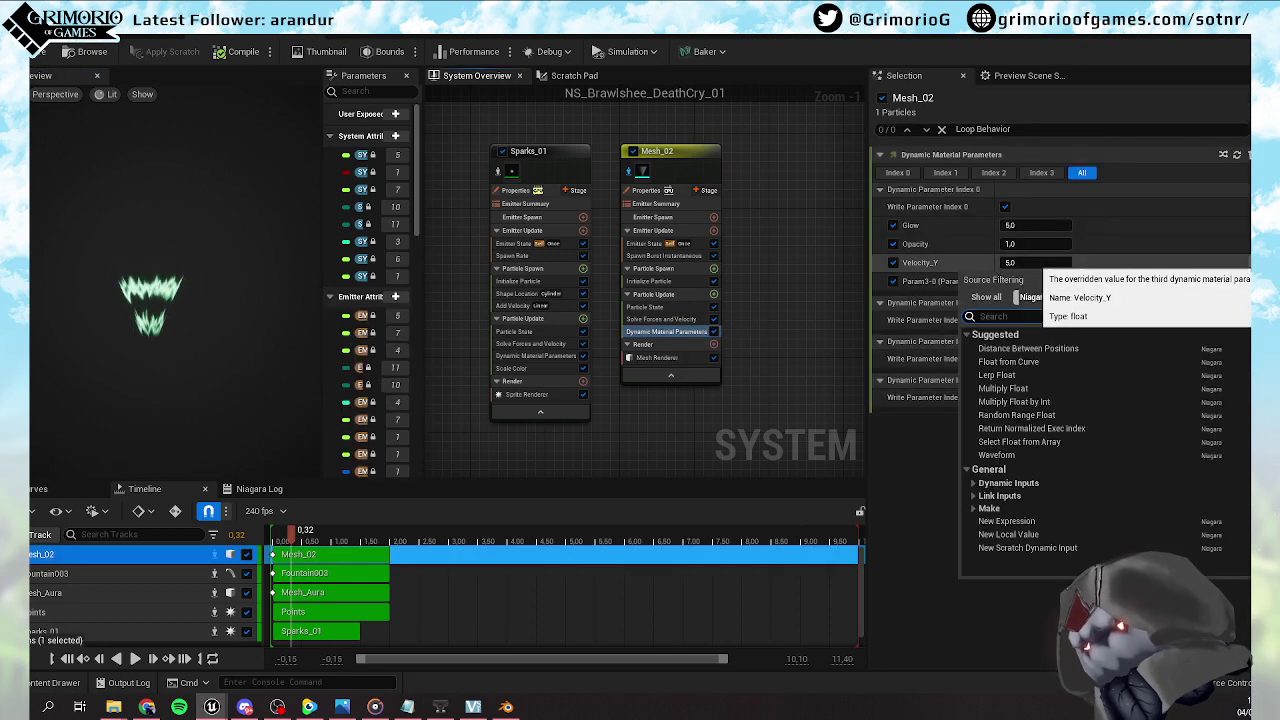
click(1075, 346)
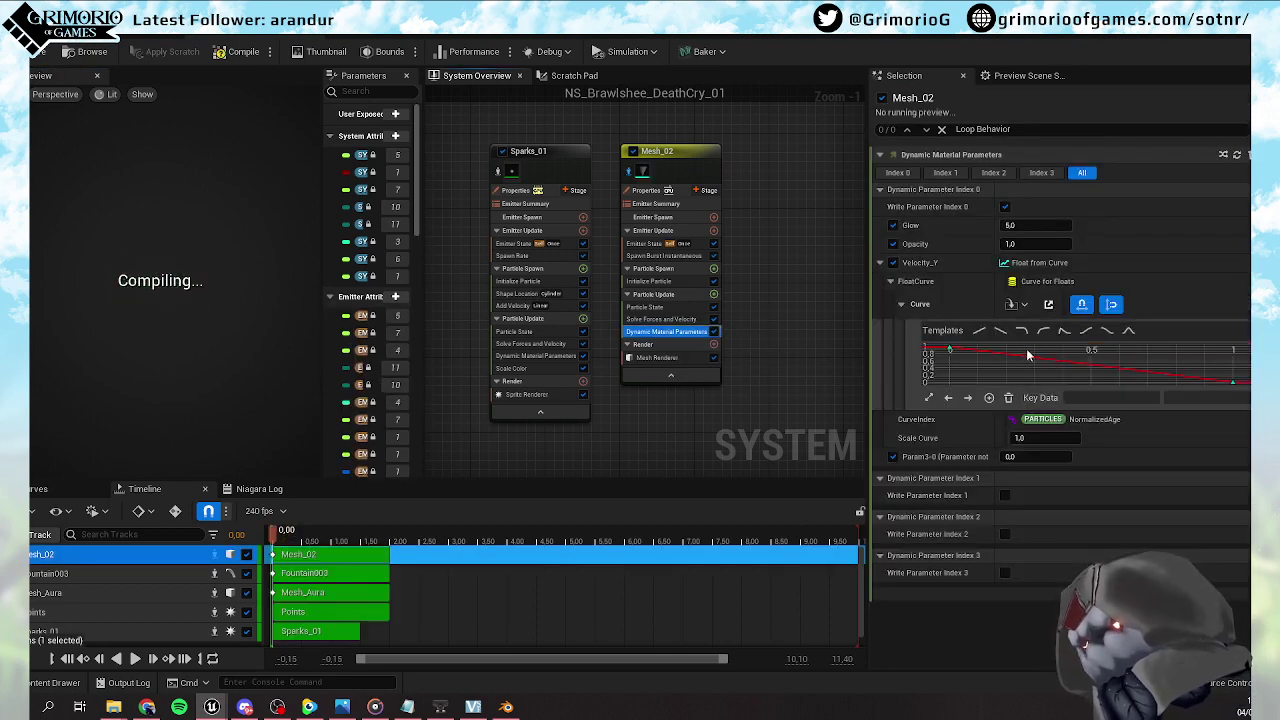
click(1087, 331)
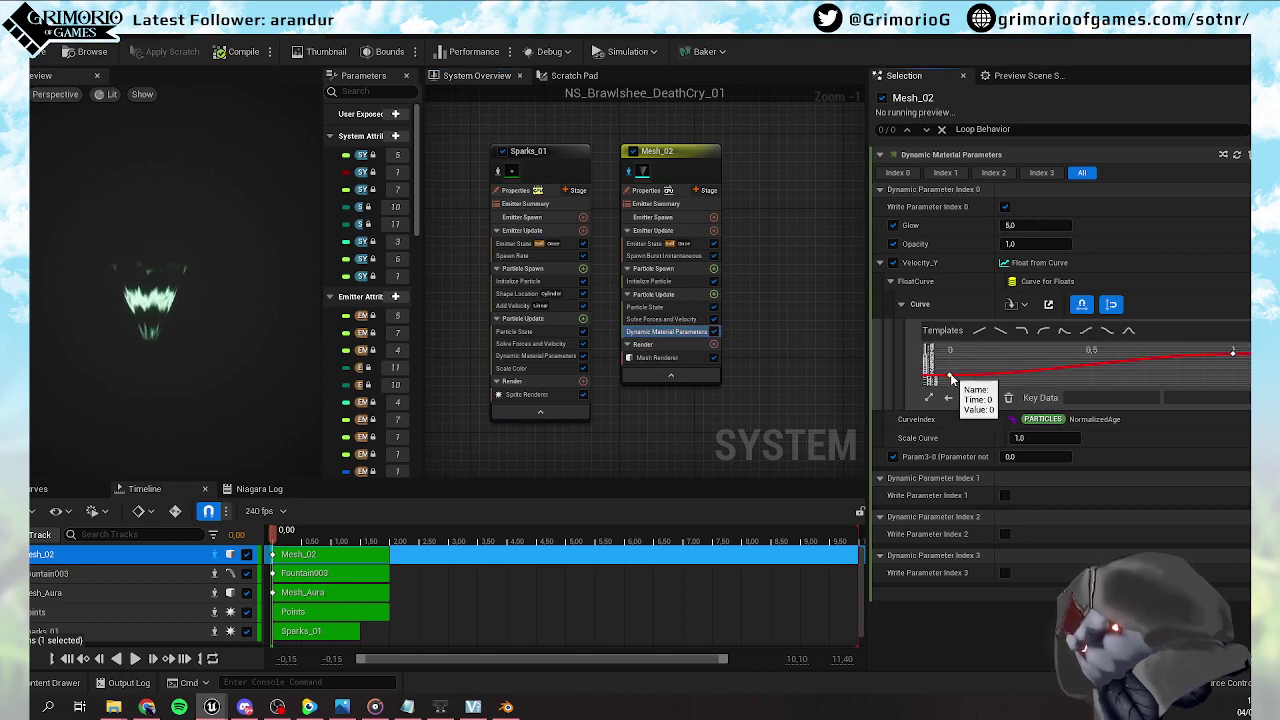
Set the Velocity_Y curve's key at time 0 to a value of 5 in the curve editor
click(950, 378)
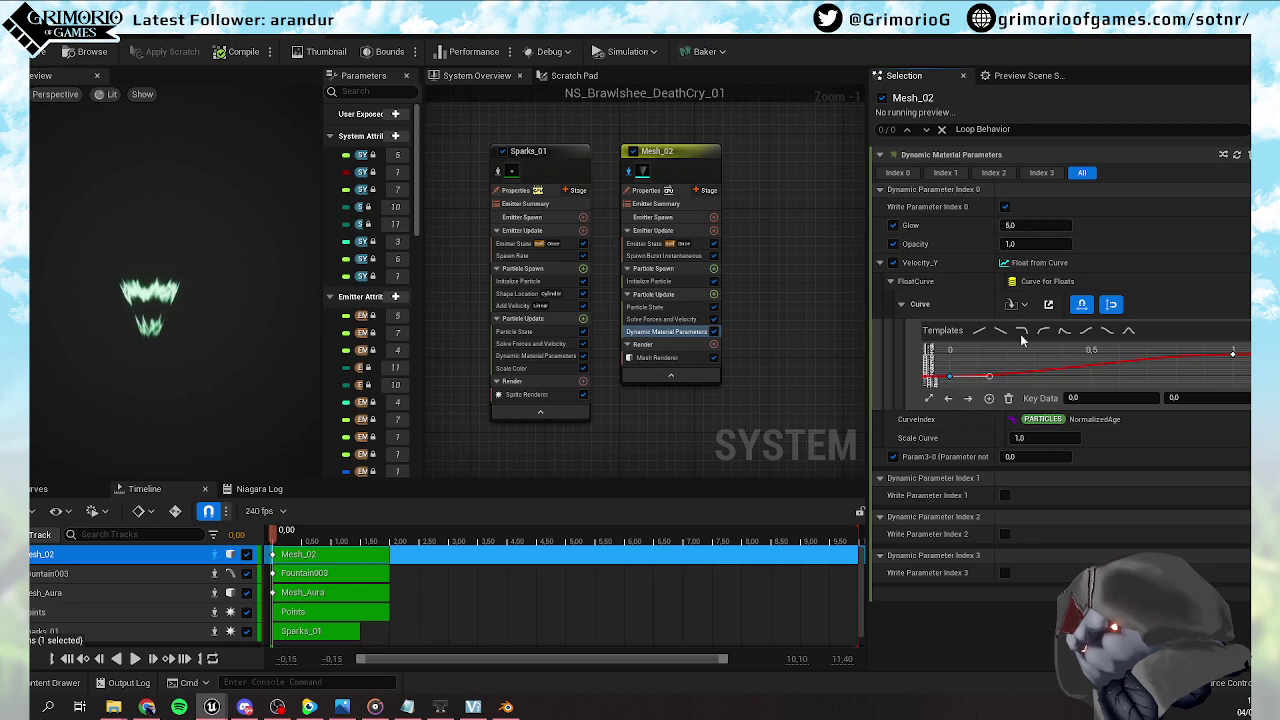
click(1081, 304)
click(314, 655)
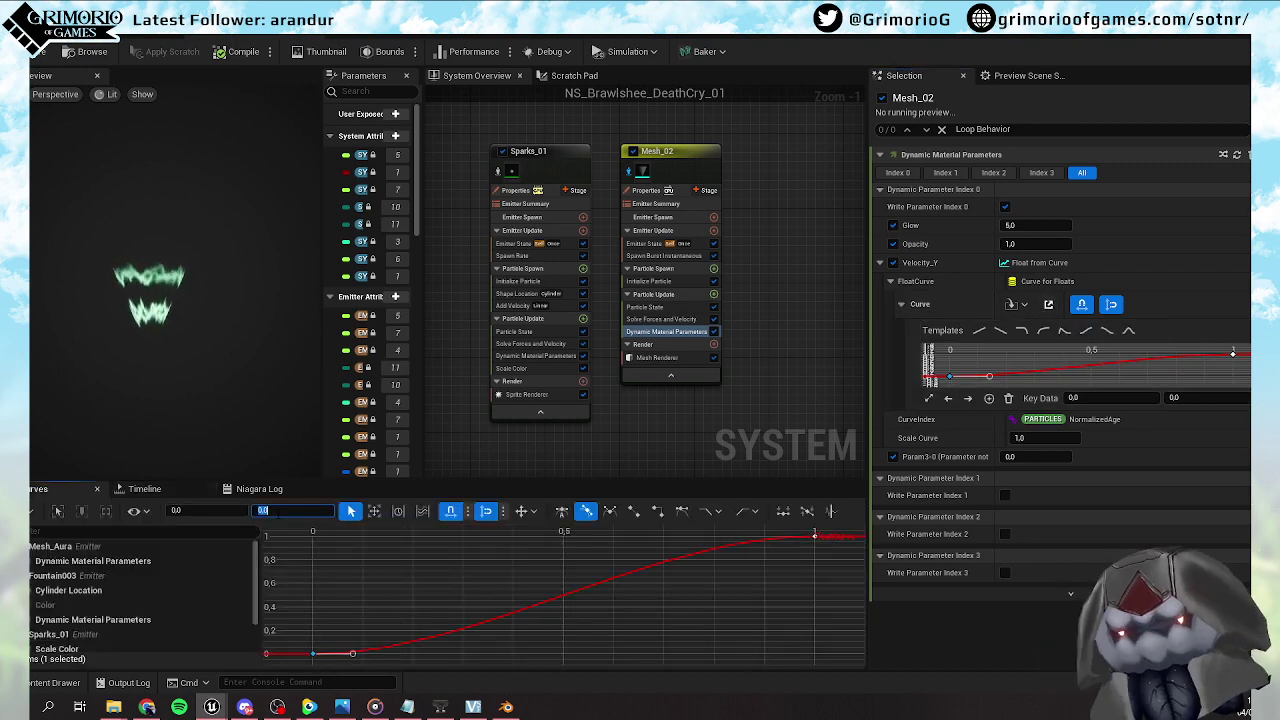
click(438, 574)
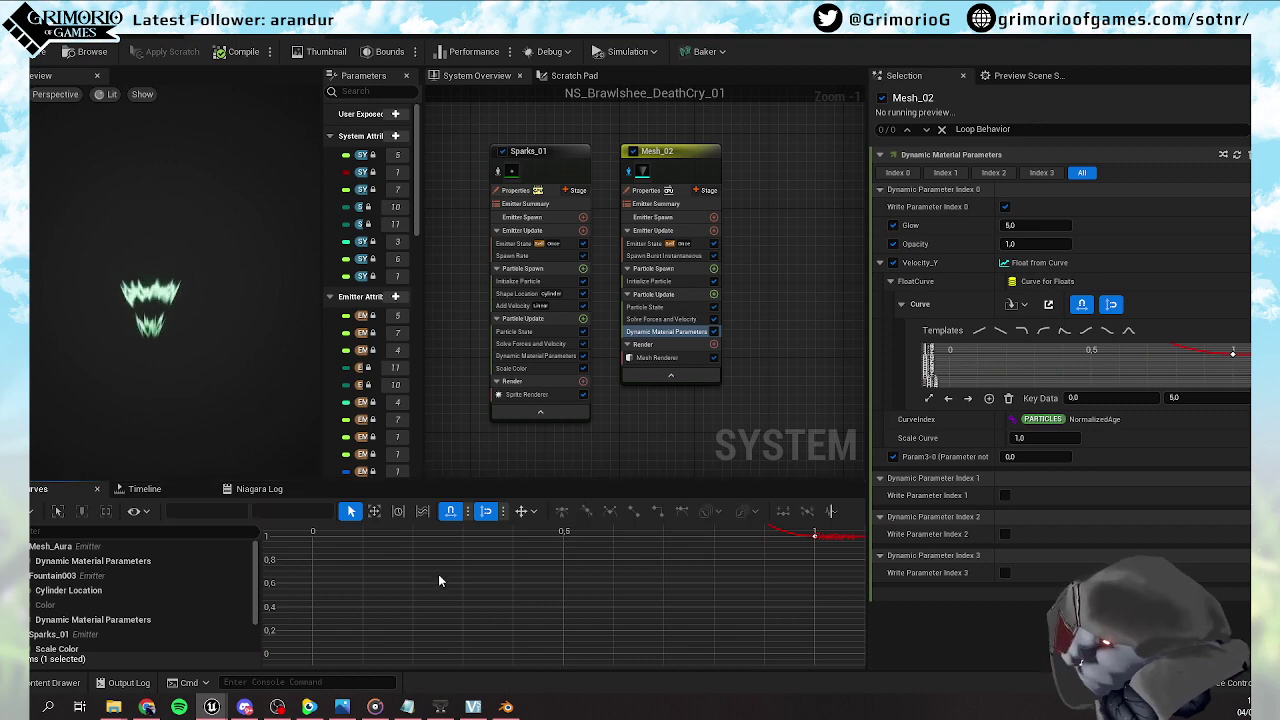
key(f)
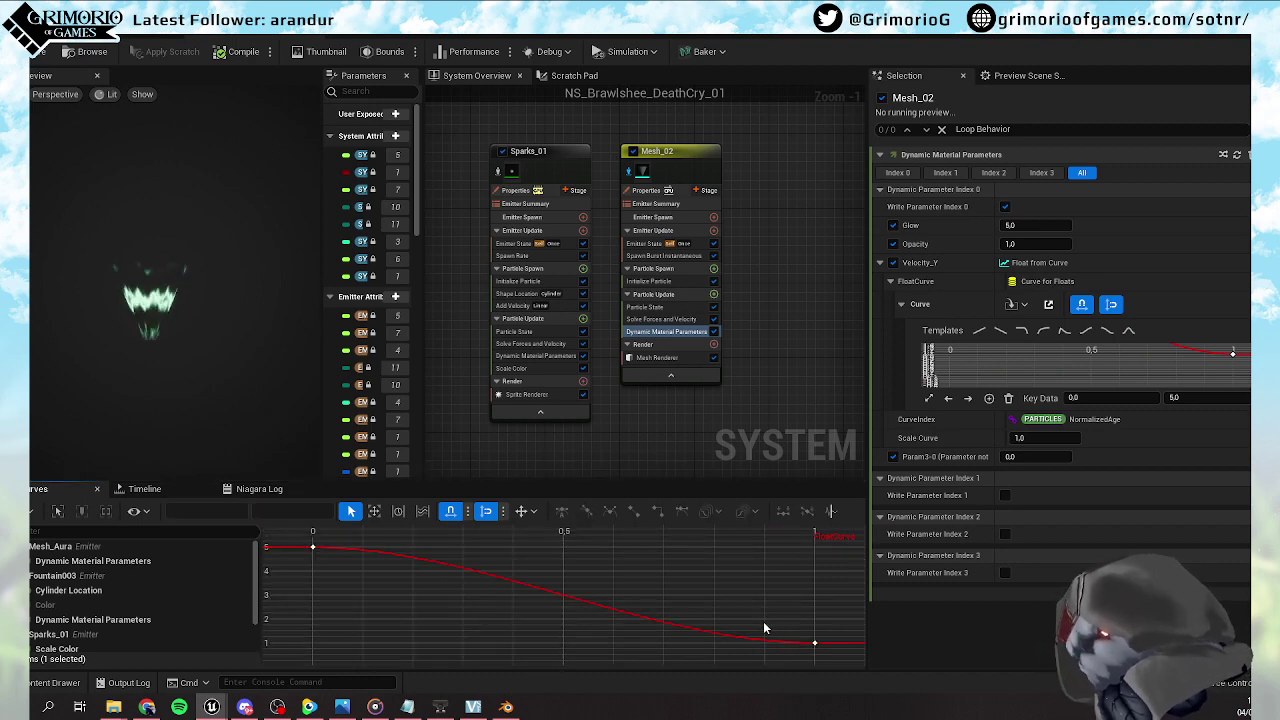
Add a key at time 0.7 with value 5 to the Velocity_Y curve and preview the motion along the timeline
click(815, 643)
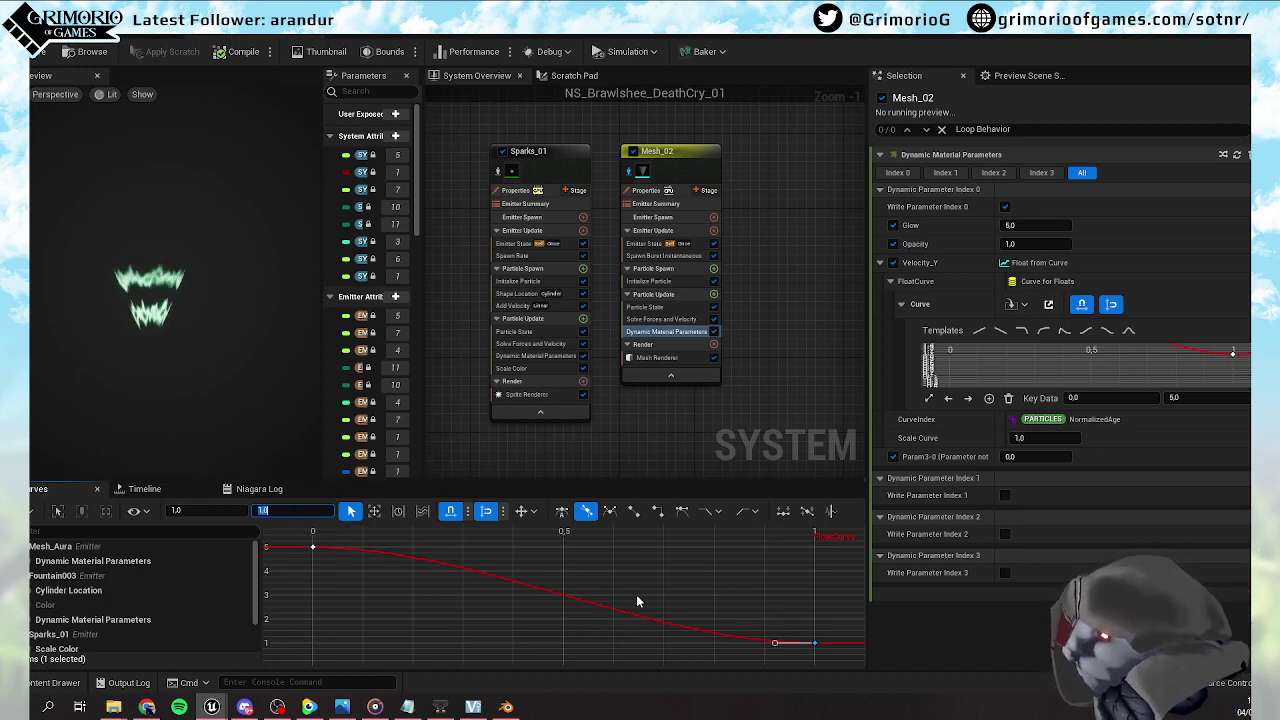
middle_click(664, 620)
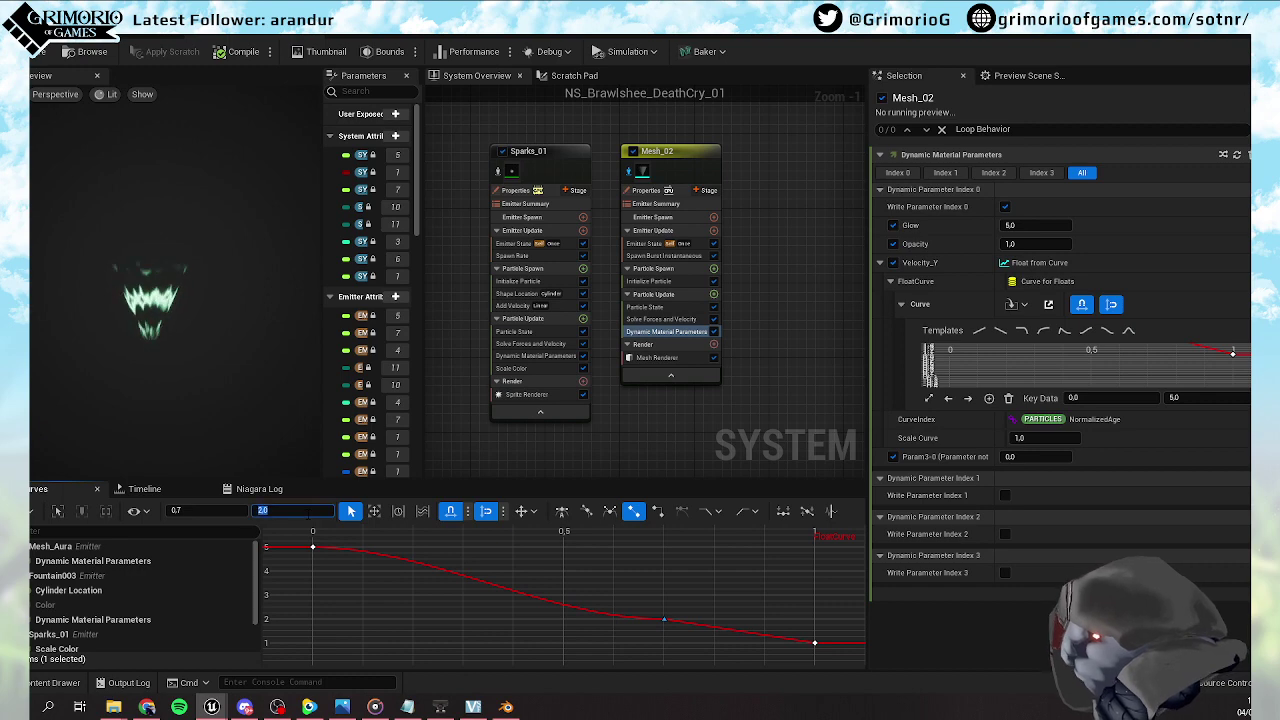
click(177, 492)
drag(273, 543, 291, 549)
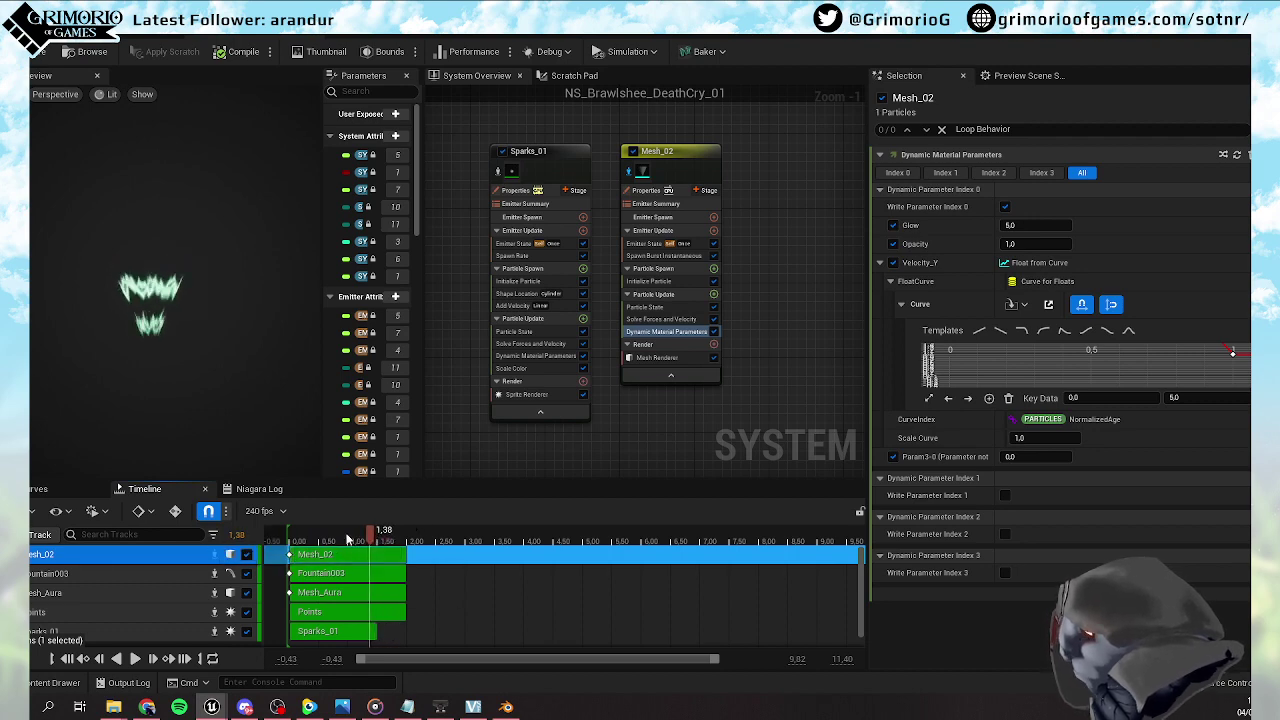
drag(299, 537, 296, 537)
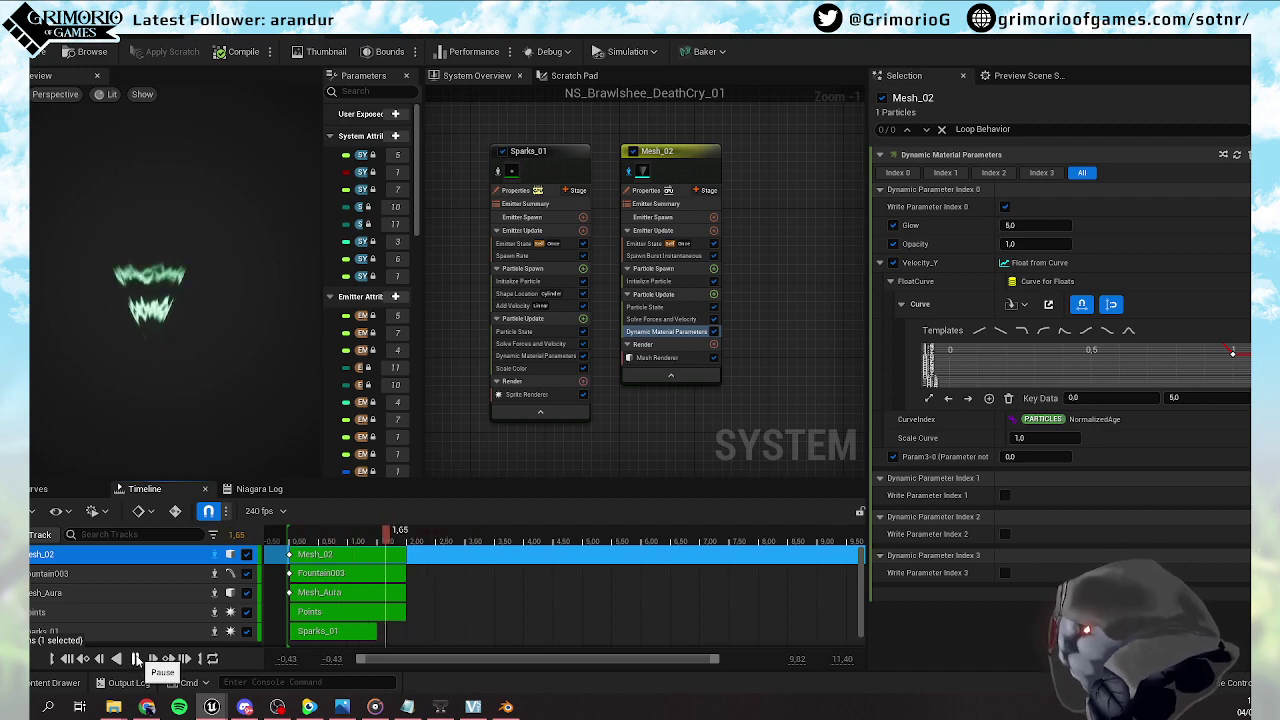
Give the Velocity_Y curve's 0.7 key Auto and then Break tangents, adjust its handles and preview the effect's playback
click(36, 490)
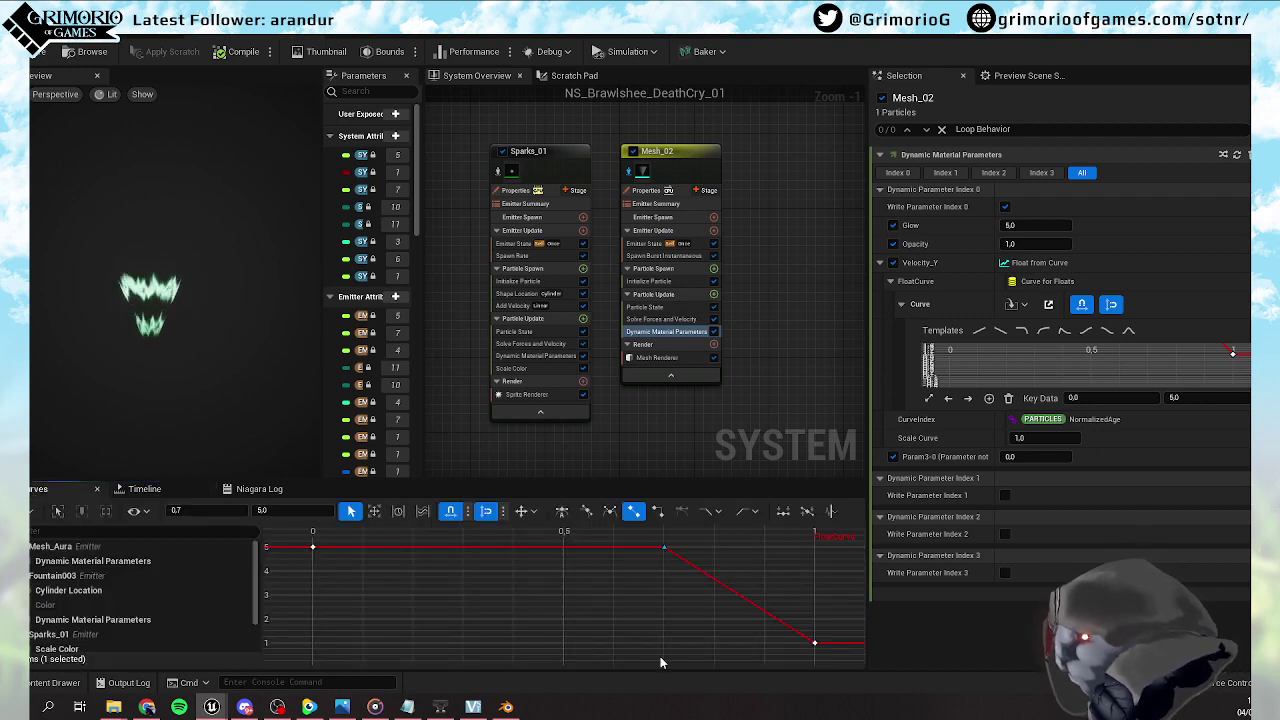
right_click(663, 548)
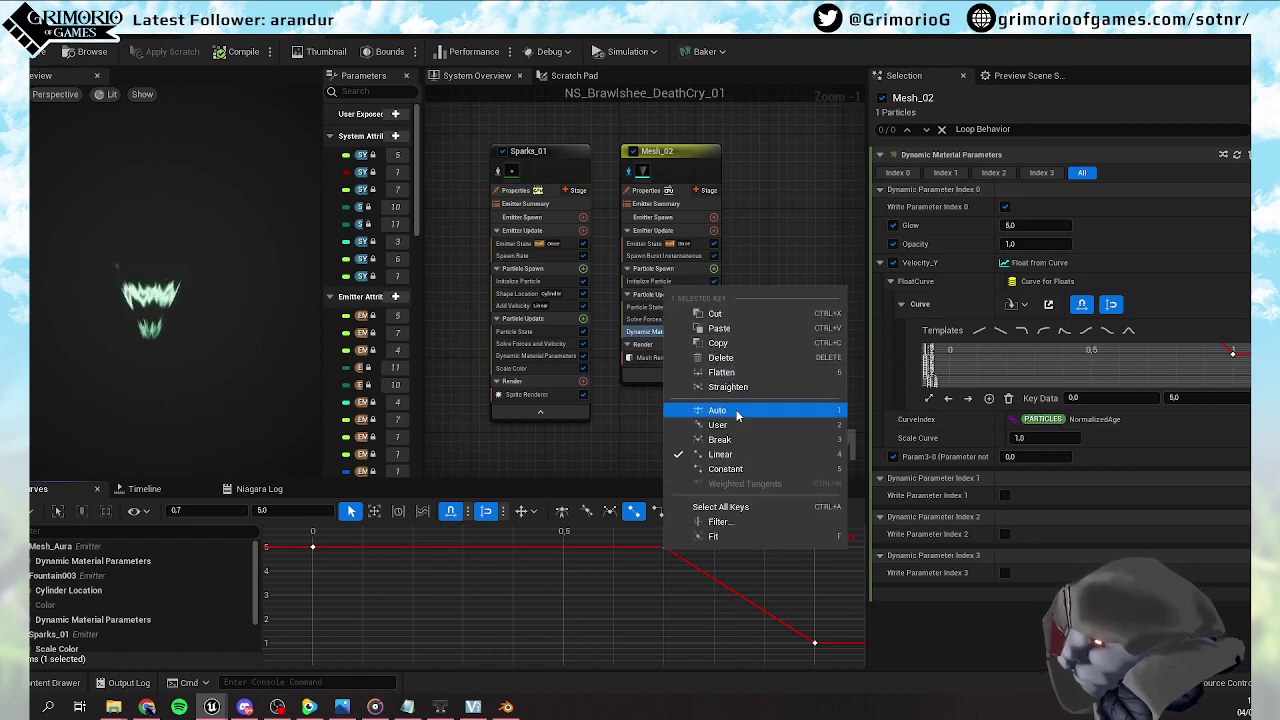
click(736, 409)
right_click(663, 548)
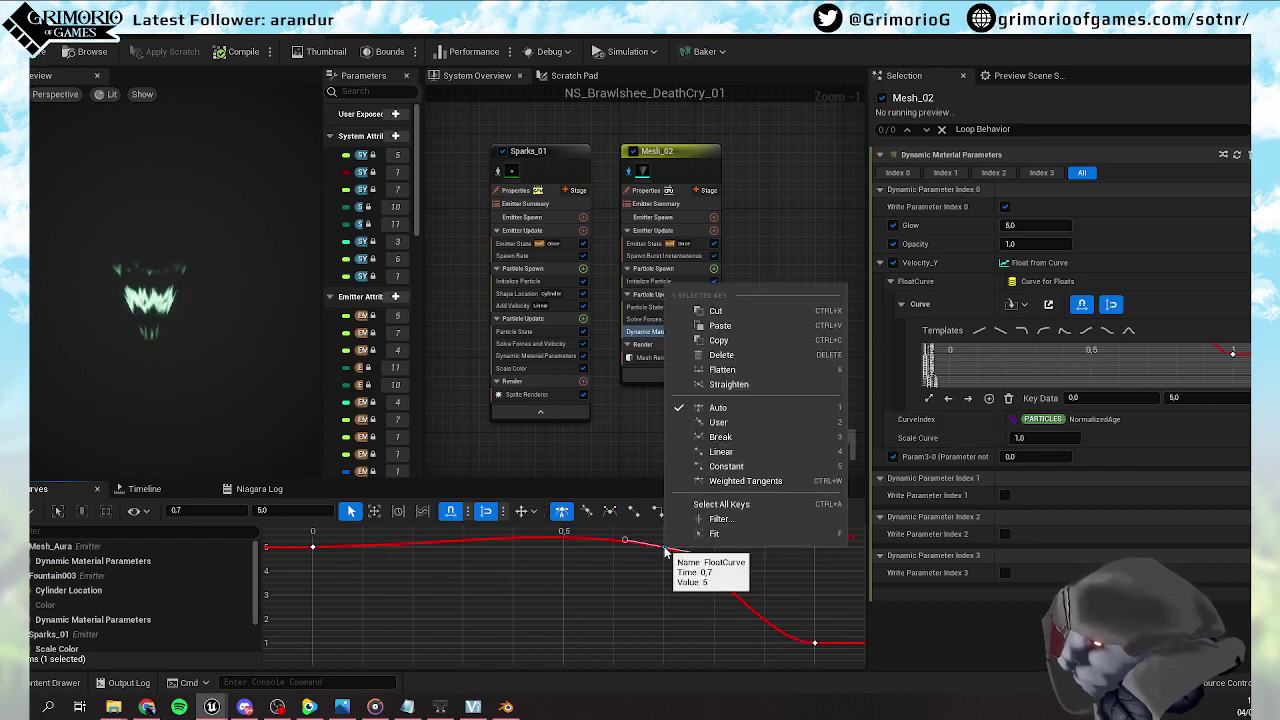
click(731, 439)
drag(627, 544, 713, 558)
click(670, 550)
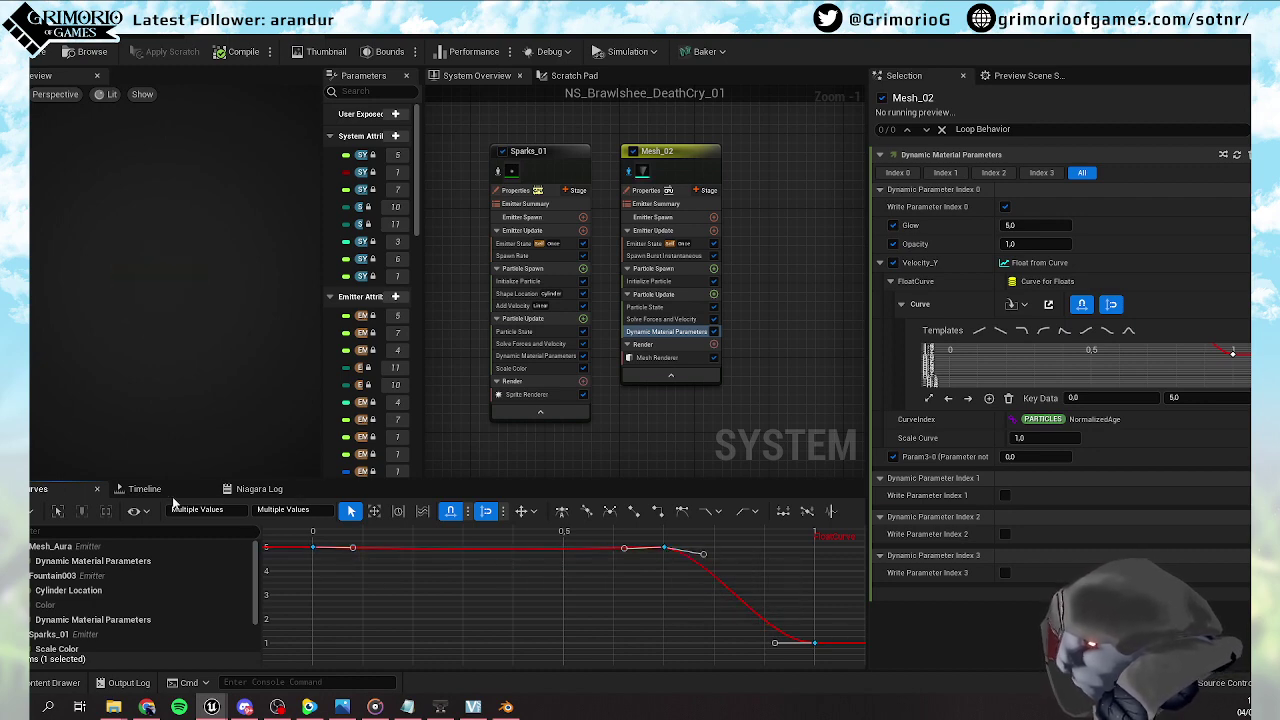
click(144, 489)
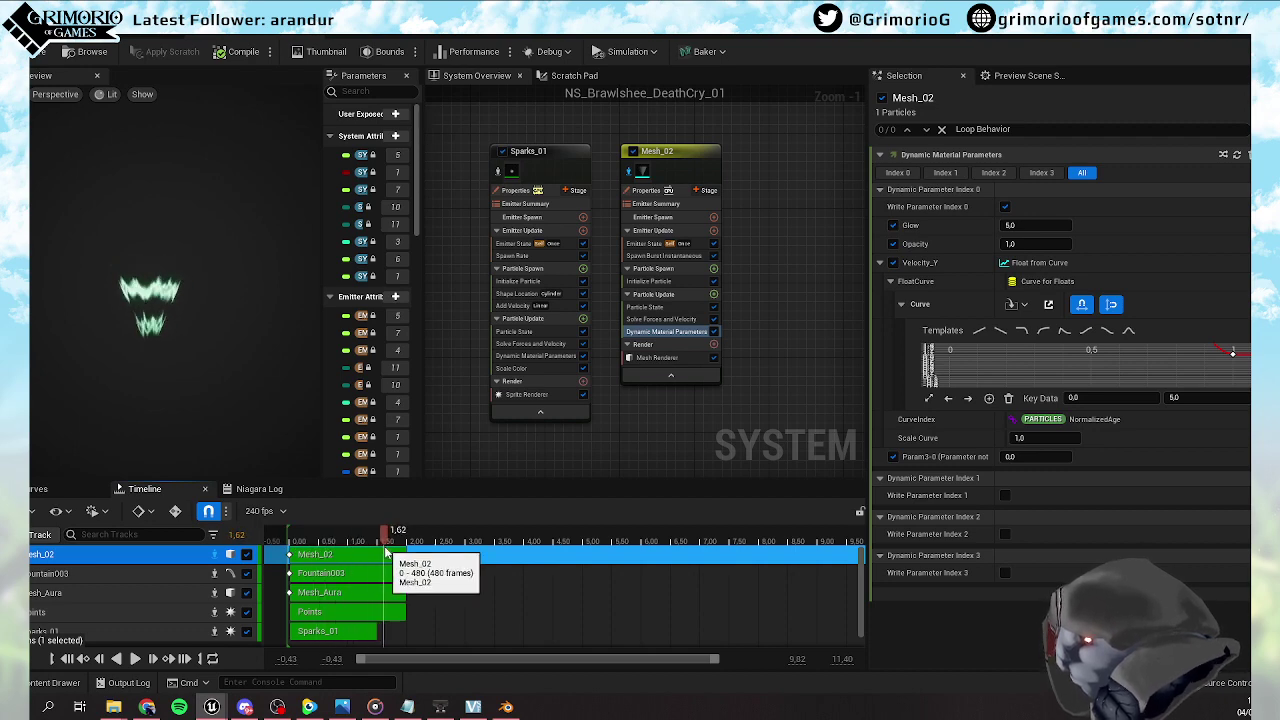
click(70, 494)
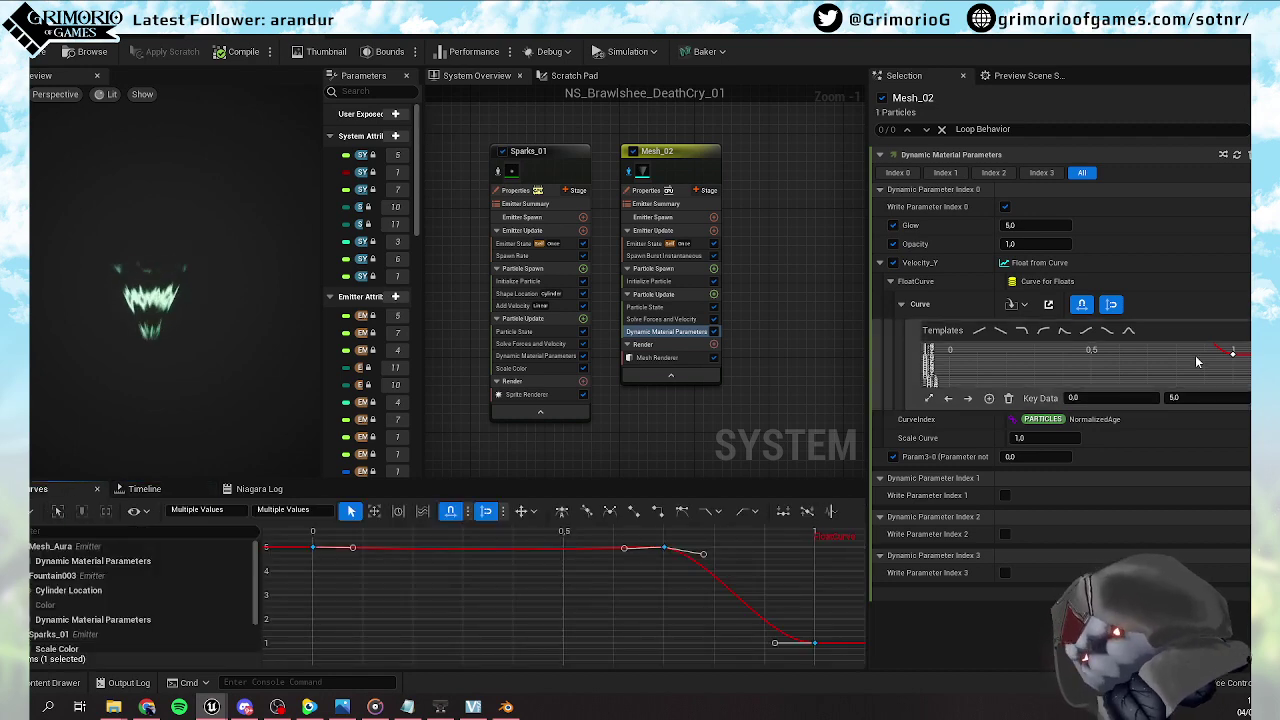
Reset Velocity_Y from the curve to a constant value of 5 and scrub the timeline to preview the effect
click(1246, 262)
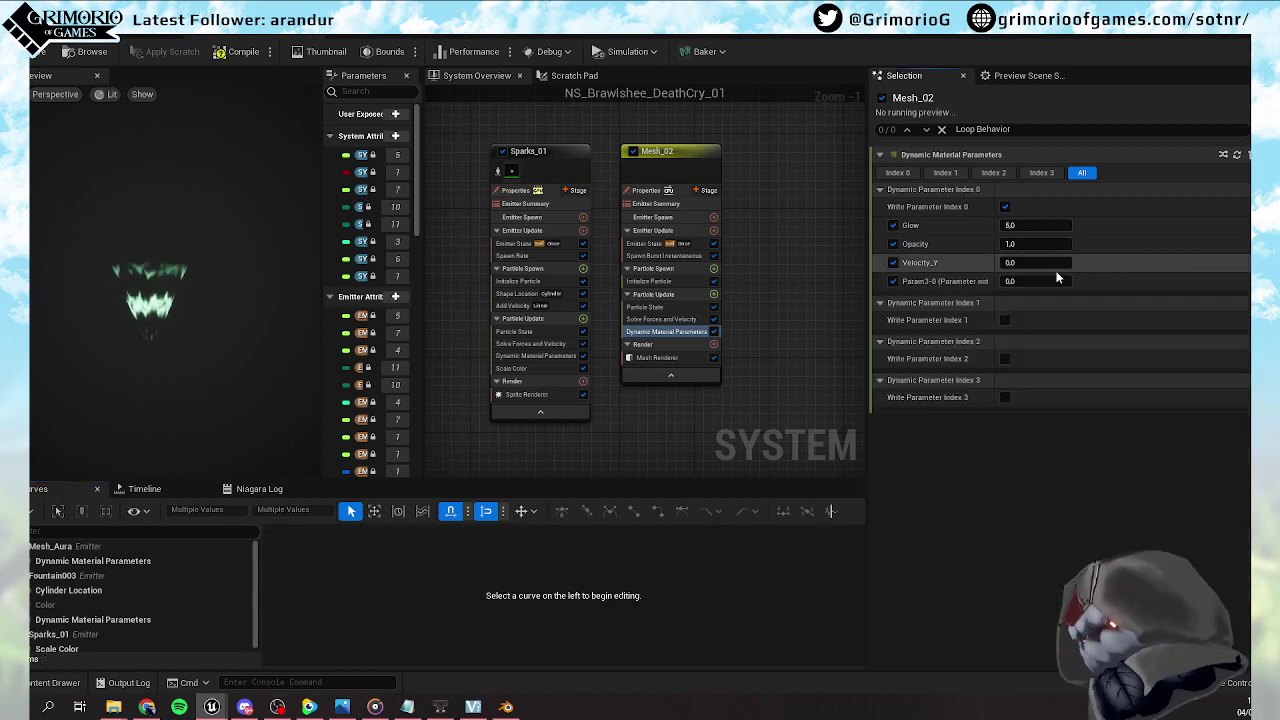
click(1041, 267)
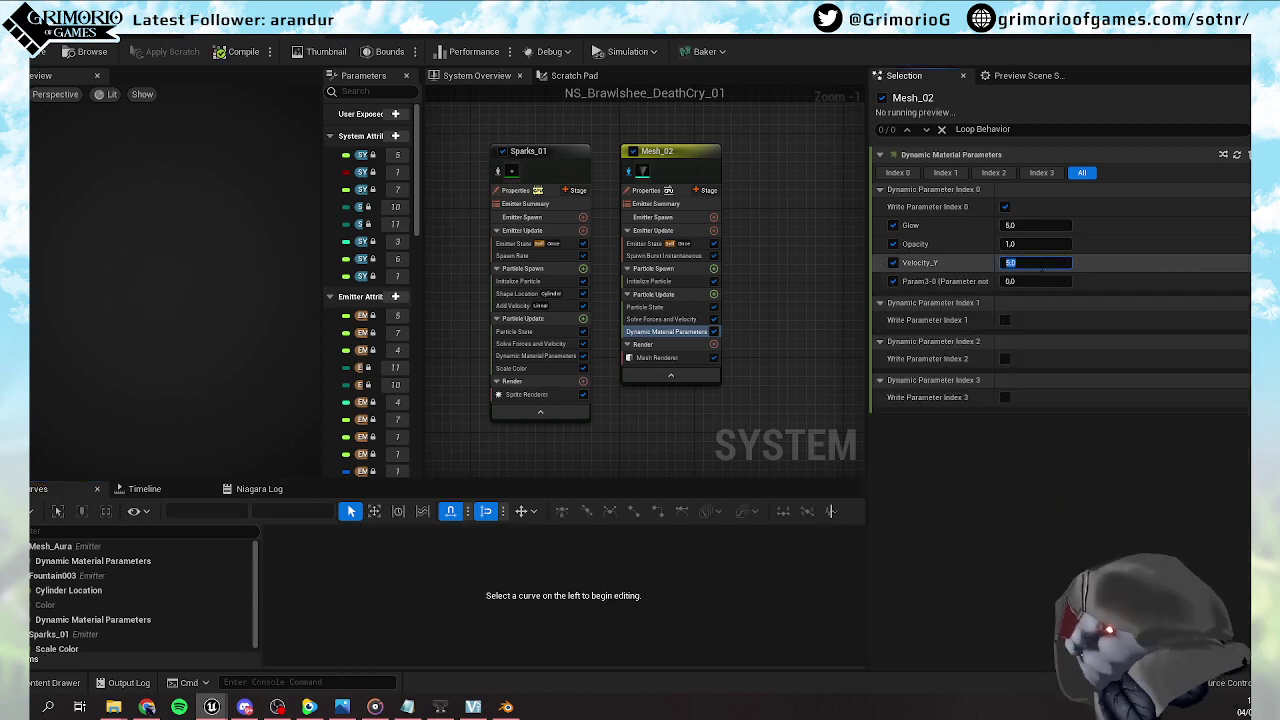
click(150, 489)
drag(280, 538, 320, 528)
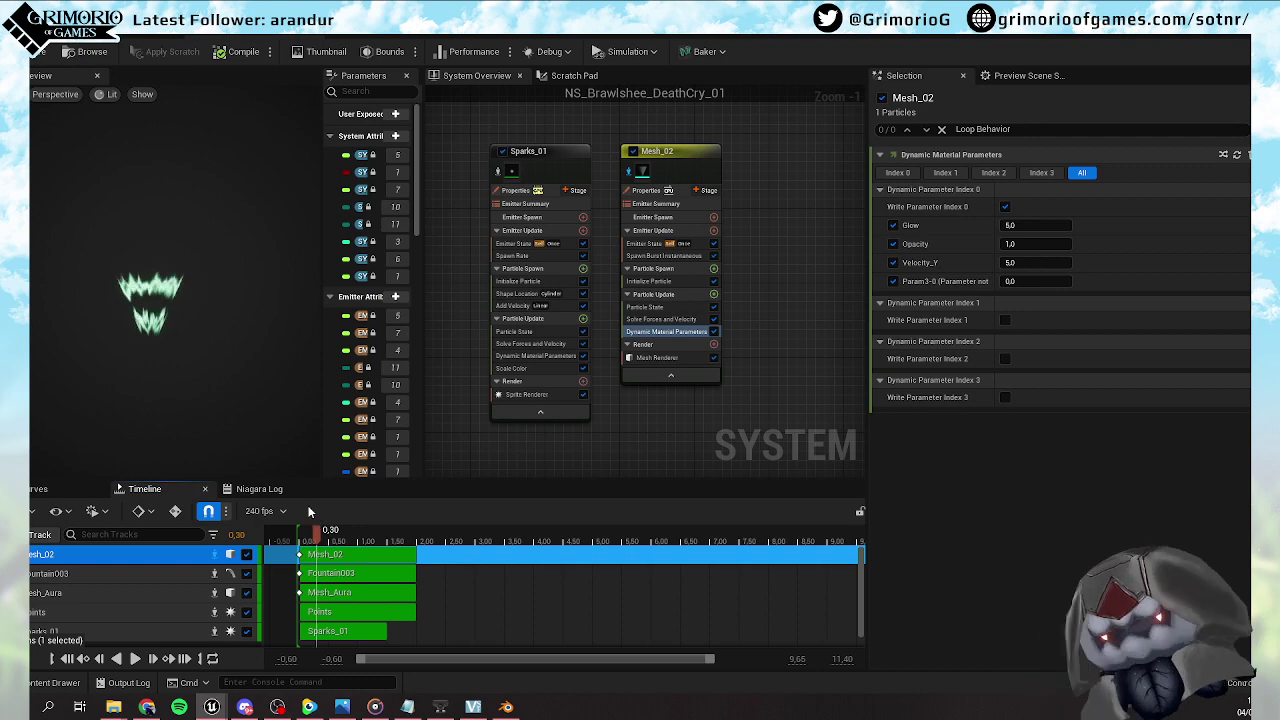
drag(318, 532, 339, 529)
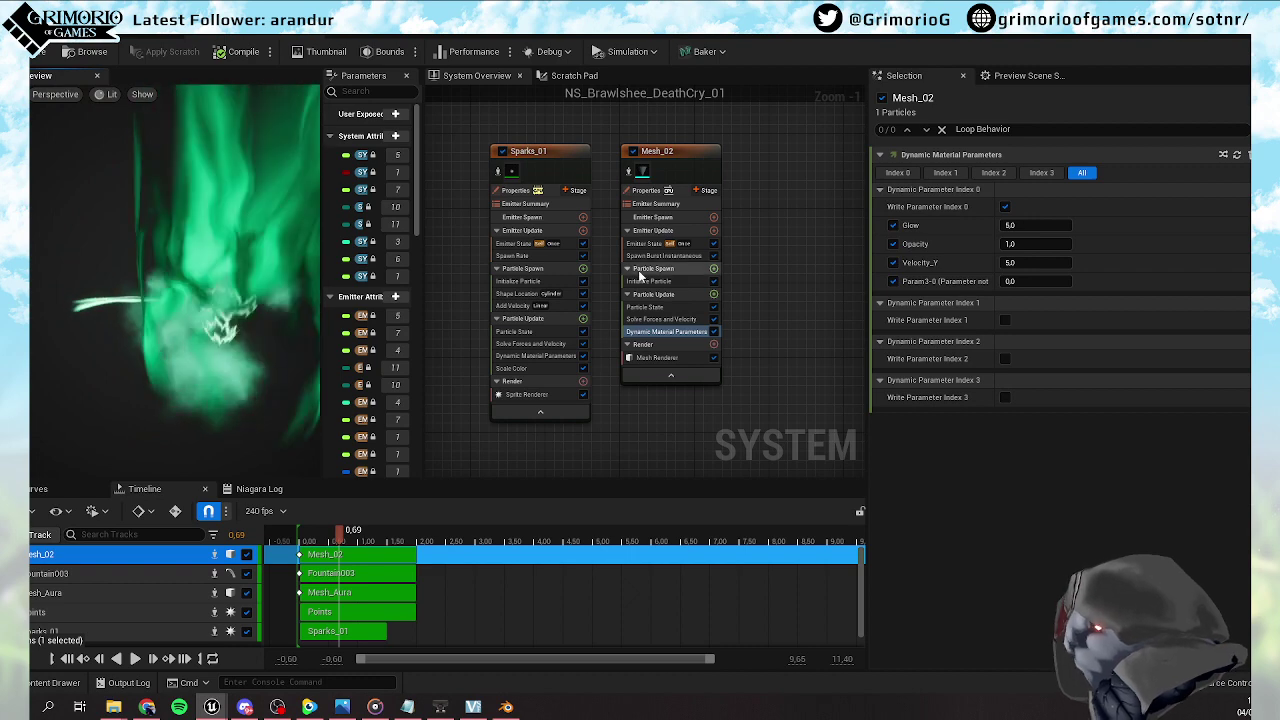
In Mesh_02's Initialize Particle, set Lifetime Mode to Direct Set with a Lifetime of 2, and scrub the timeline to preview
click(700, 281)
click(1035, 208)
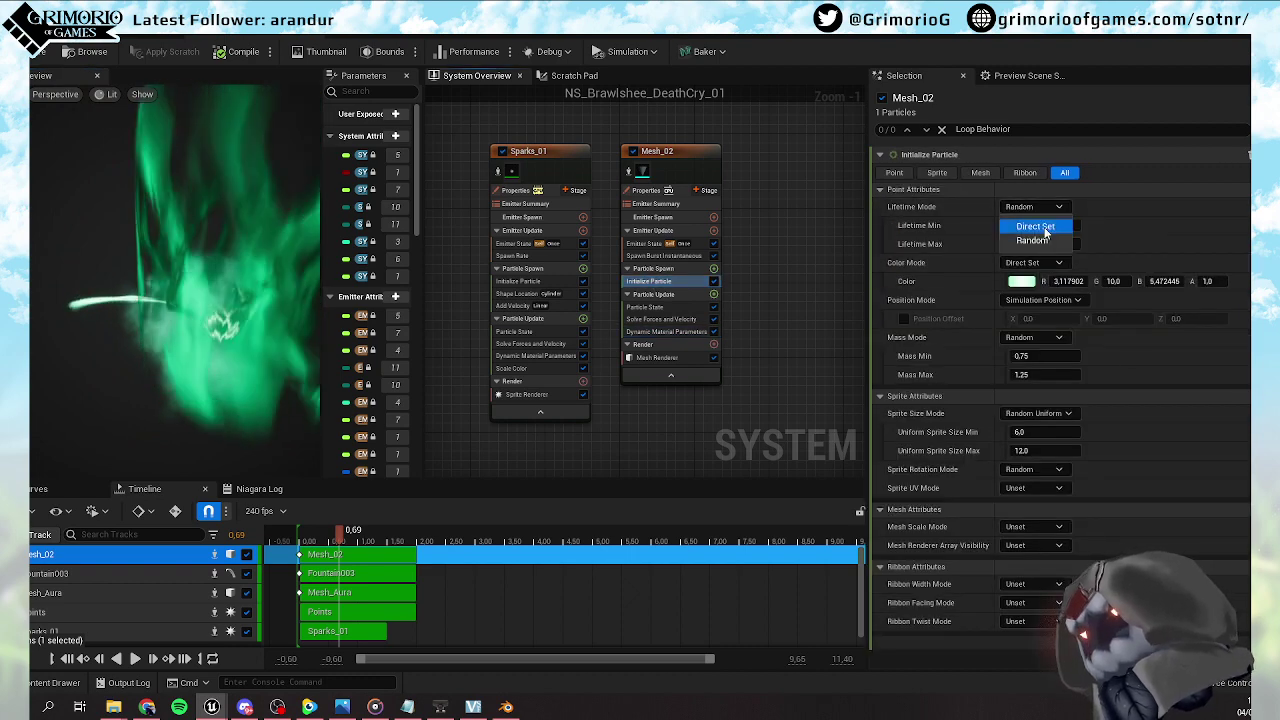
click(1040, 228)
click(1044, 230)
text(2.5)
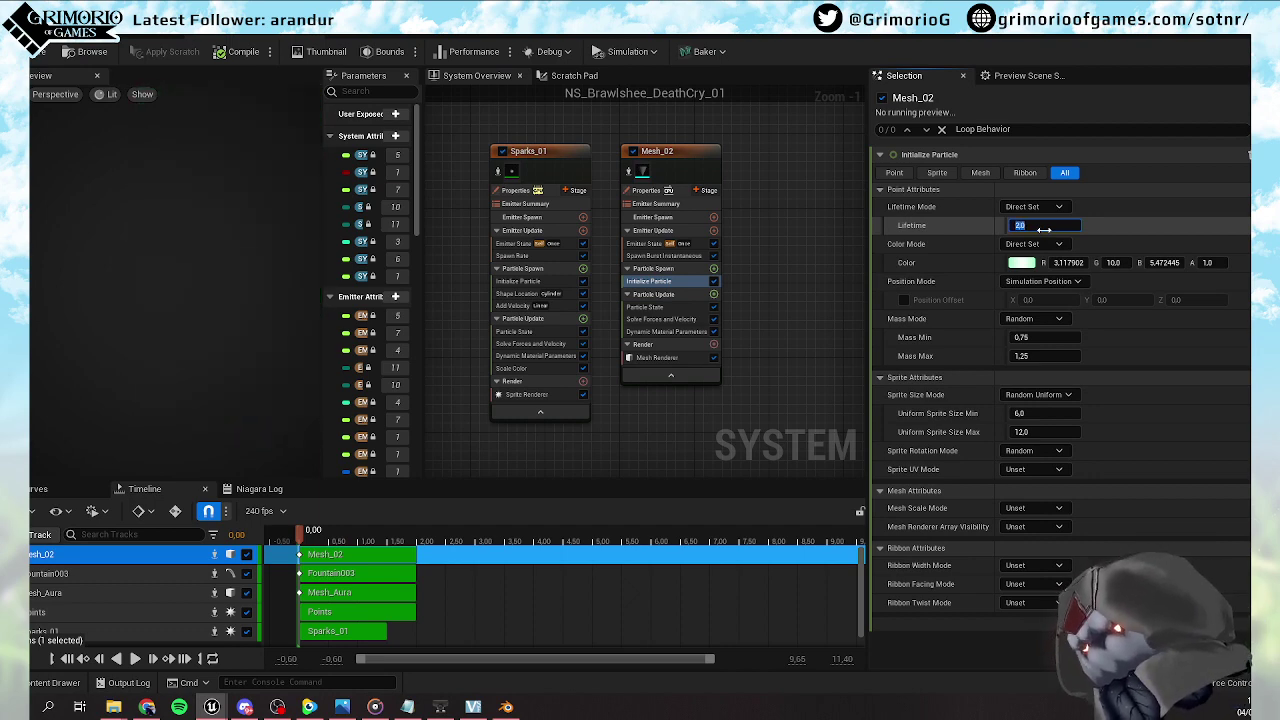
click(1043, 228)
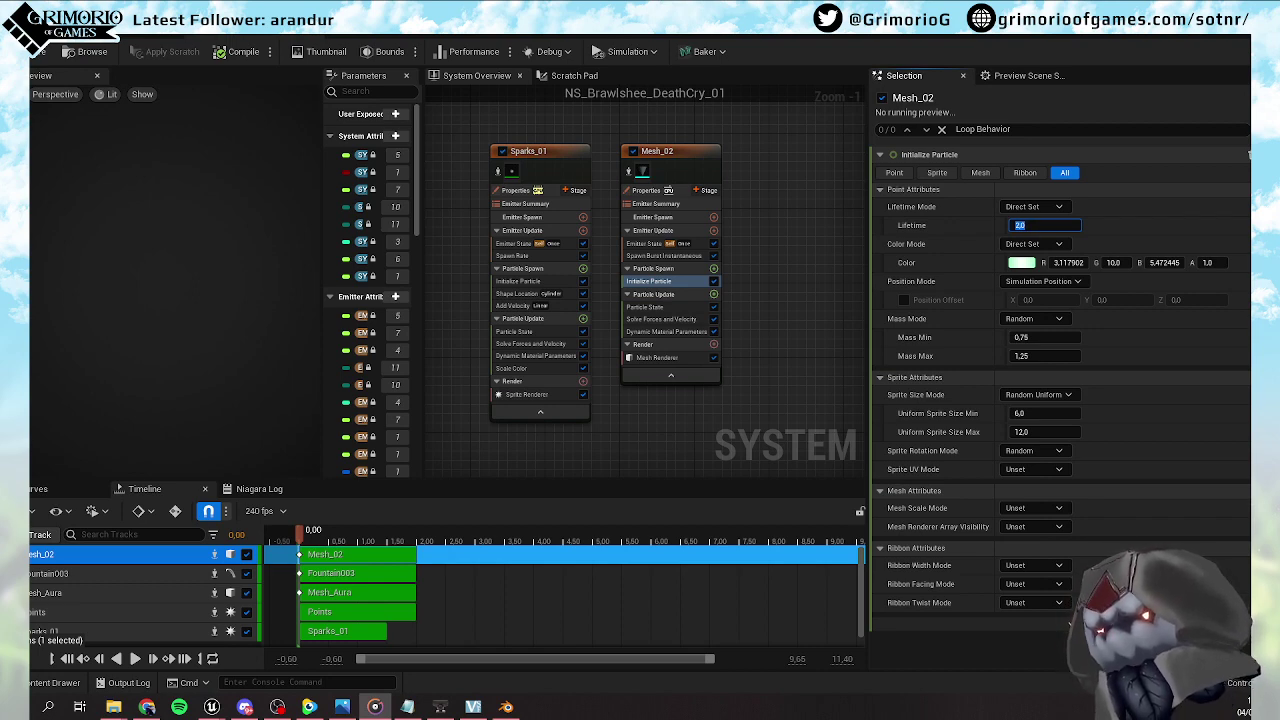
key(alt+Tab)
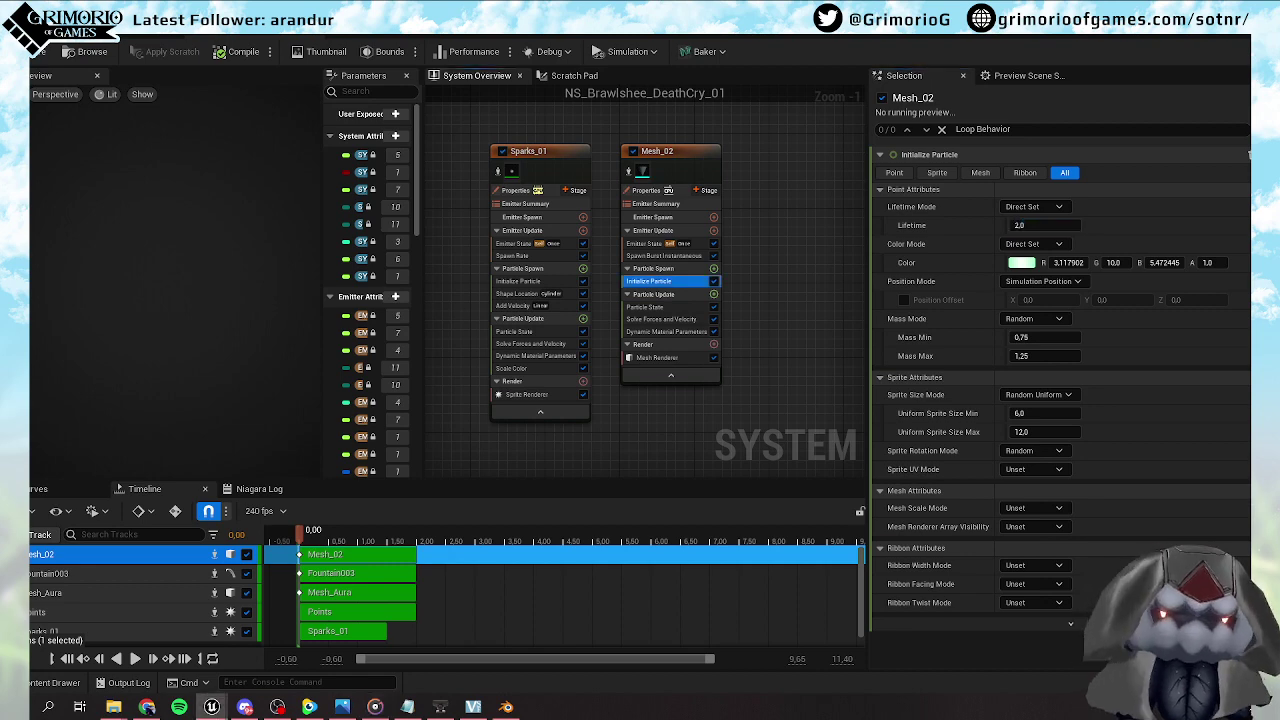
drag(306, 540, 327, 532)
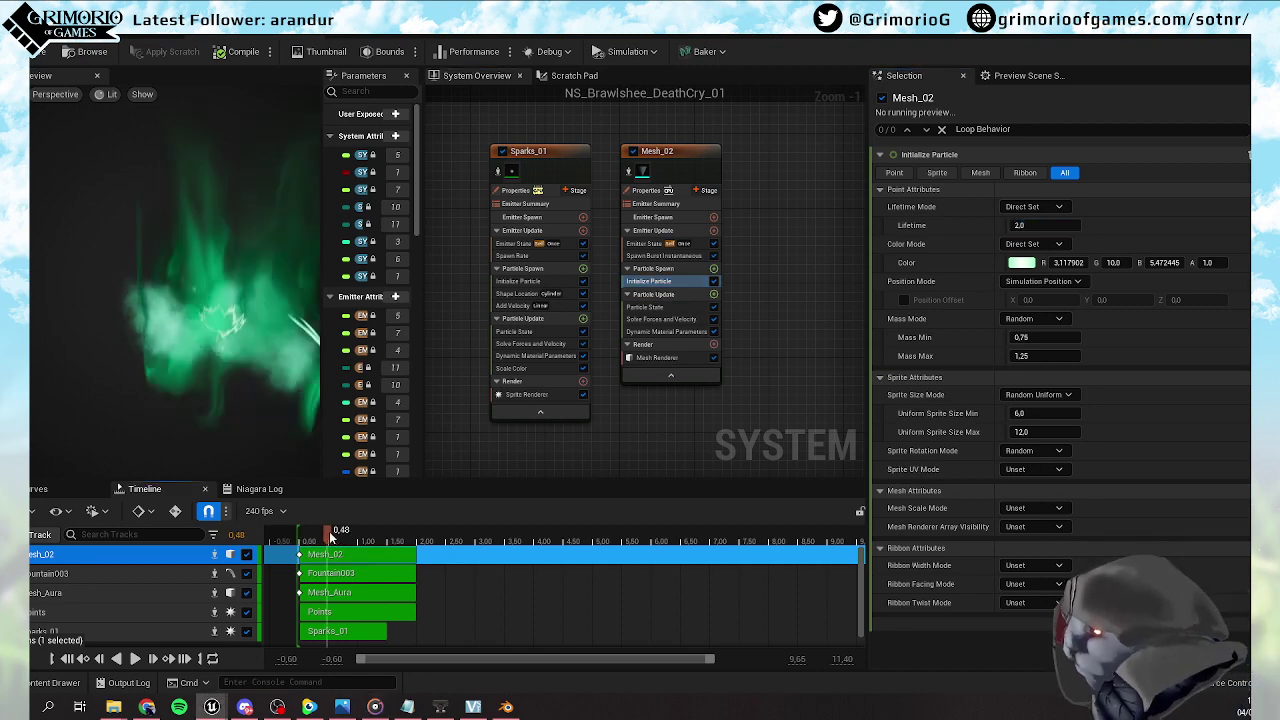
Set Mesh_02's Mass Mode to Unset / (Mass of 1), Sprite Size Mode to Unset and Mesh Scale Mode to Uniform
click(1046, 318)
click(1046, 340)
click(1033, 359)
click(1028, 377)
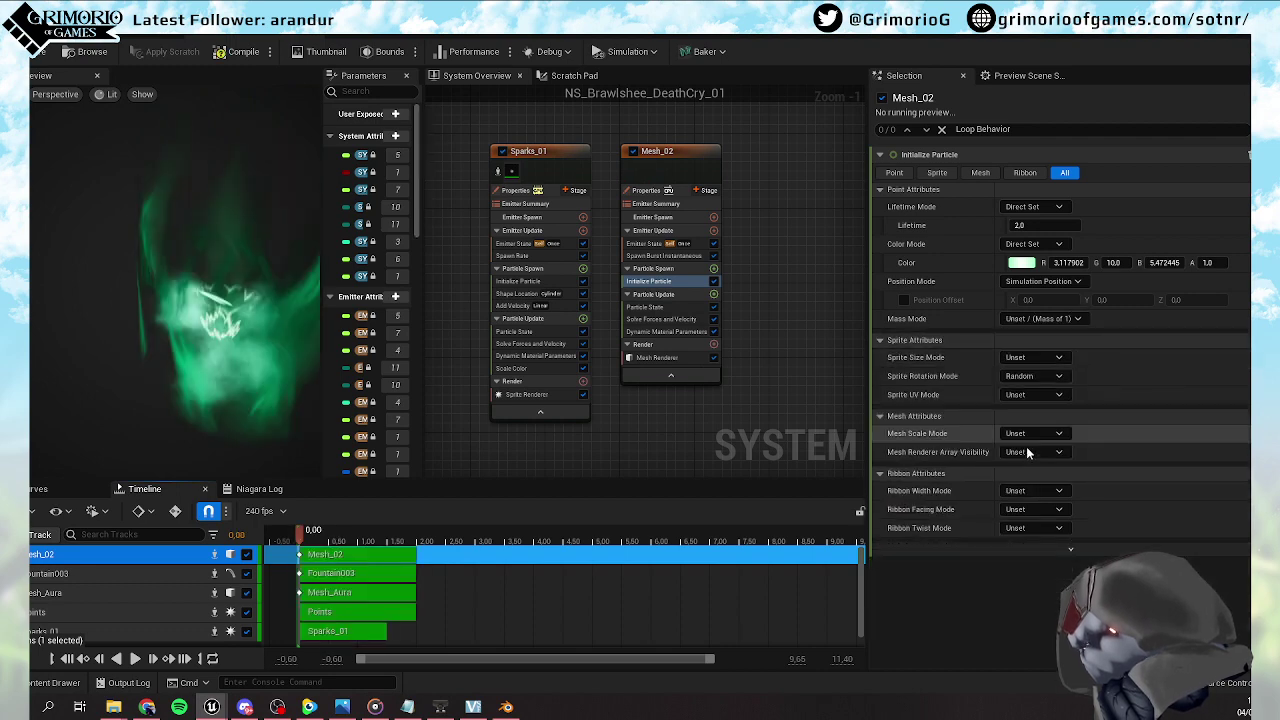
click(1030, 433)
click(1032, 466)
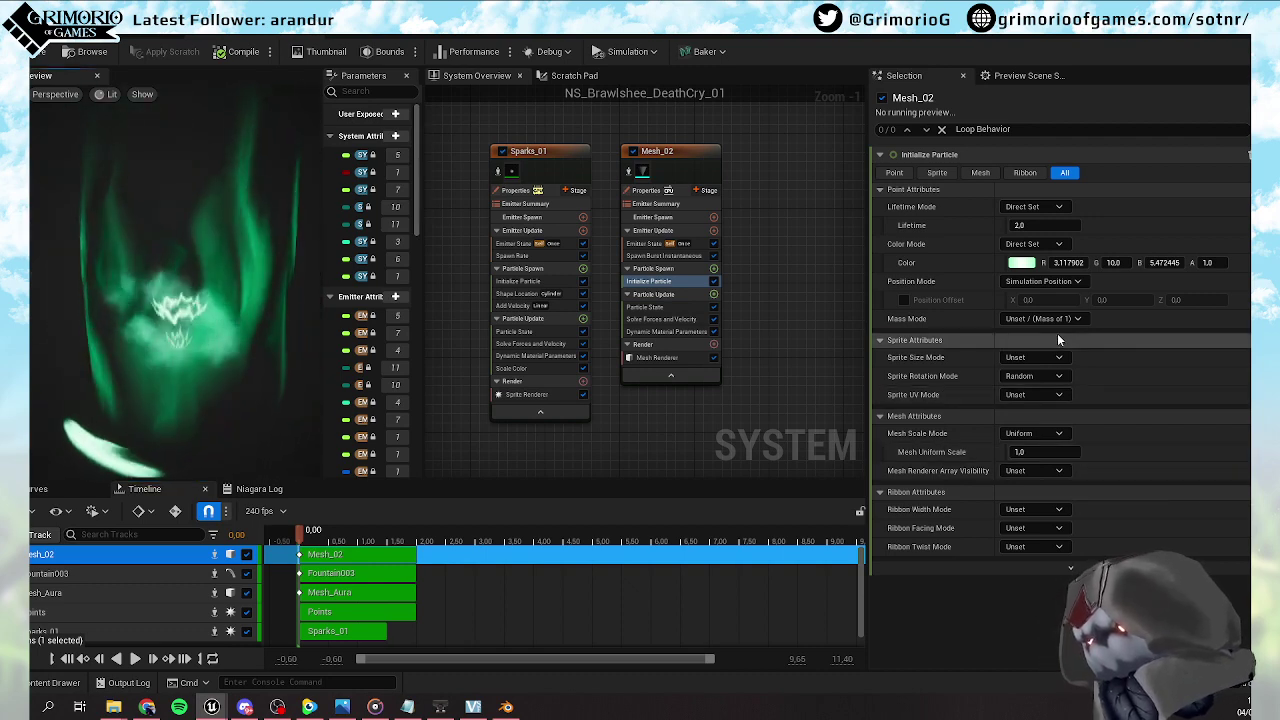
Enable Position Offset in Mesh_02's Initialize Particle and raise its Z value to about 230.6
click(905, 300)
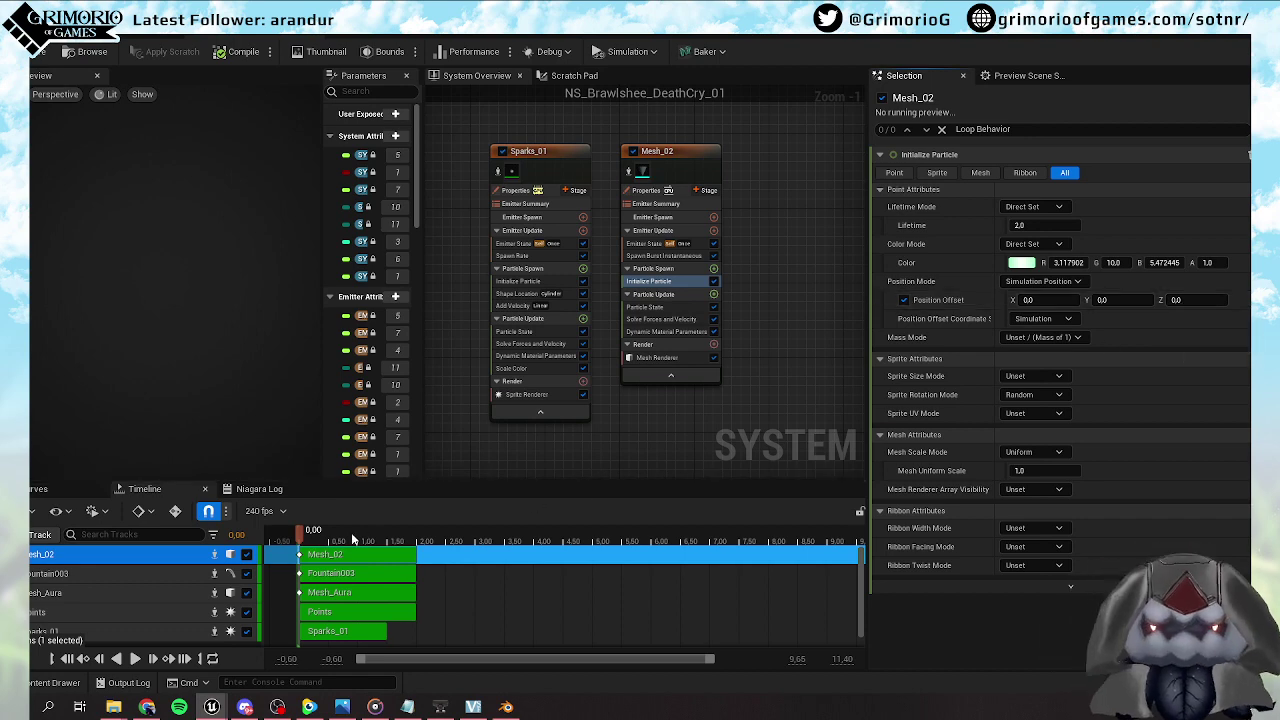
drag(1190, 300, 1244, 300)
scroll(236, 282, down, 4)
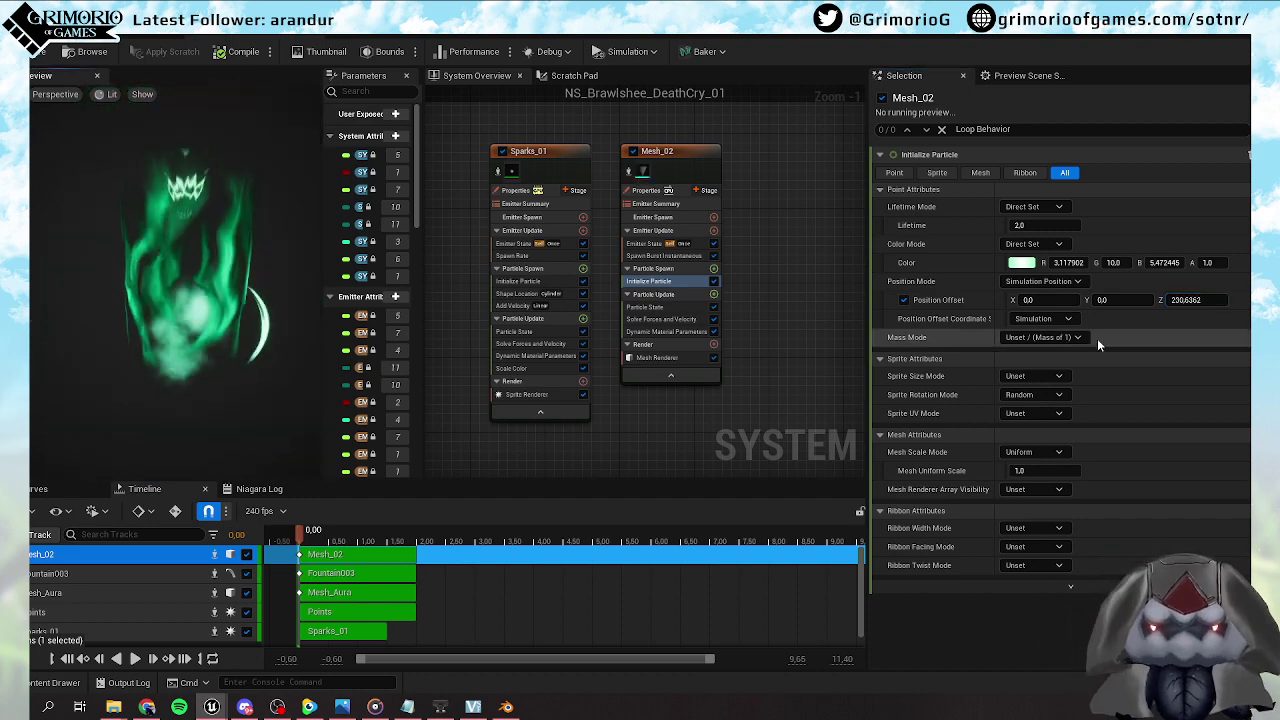
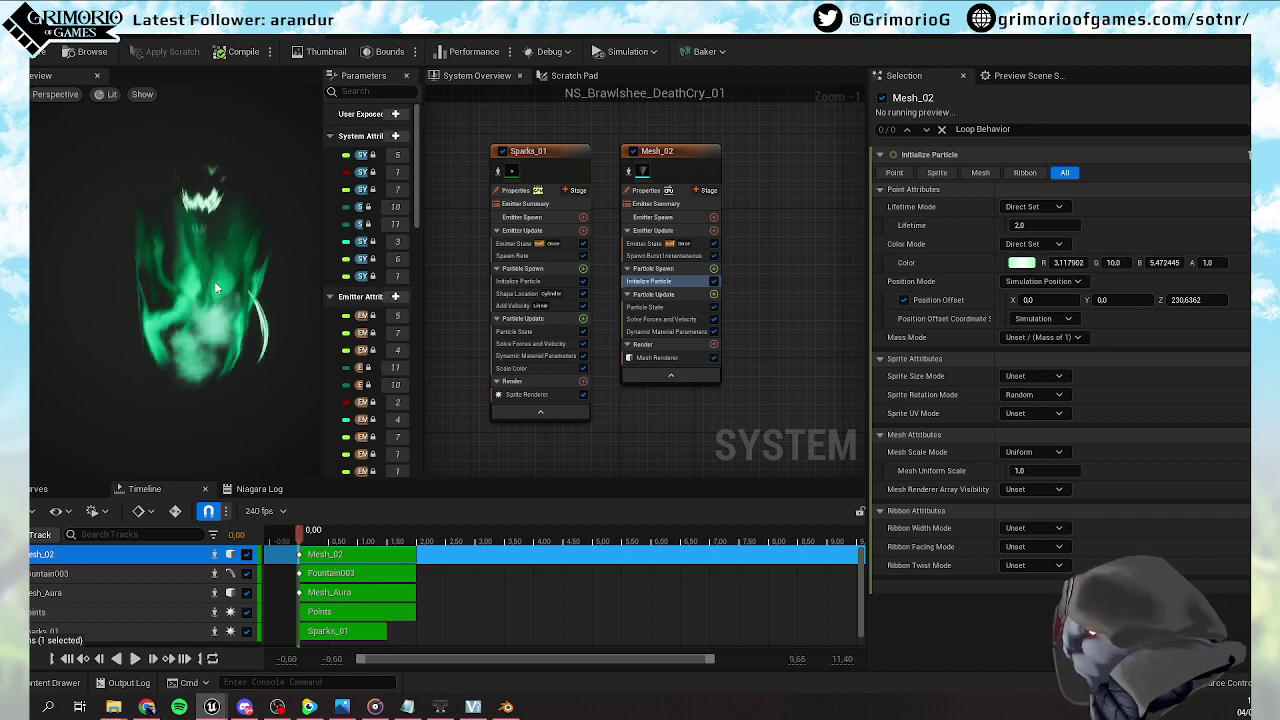
Add an Initial Mesh Orientation module to Mesh_02's Particle Spawn, set Mesh Orientation Mode to None and enable Rotation
click(713, 268)
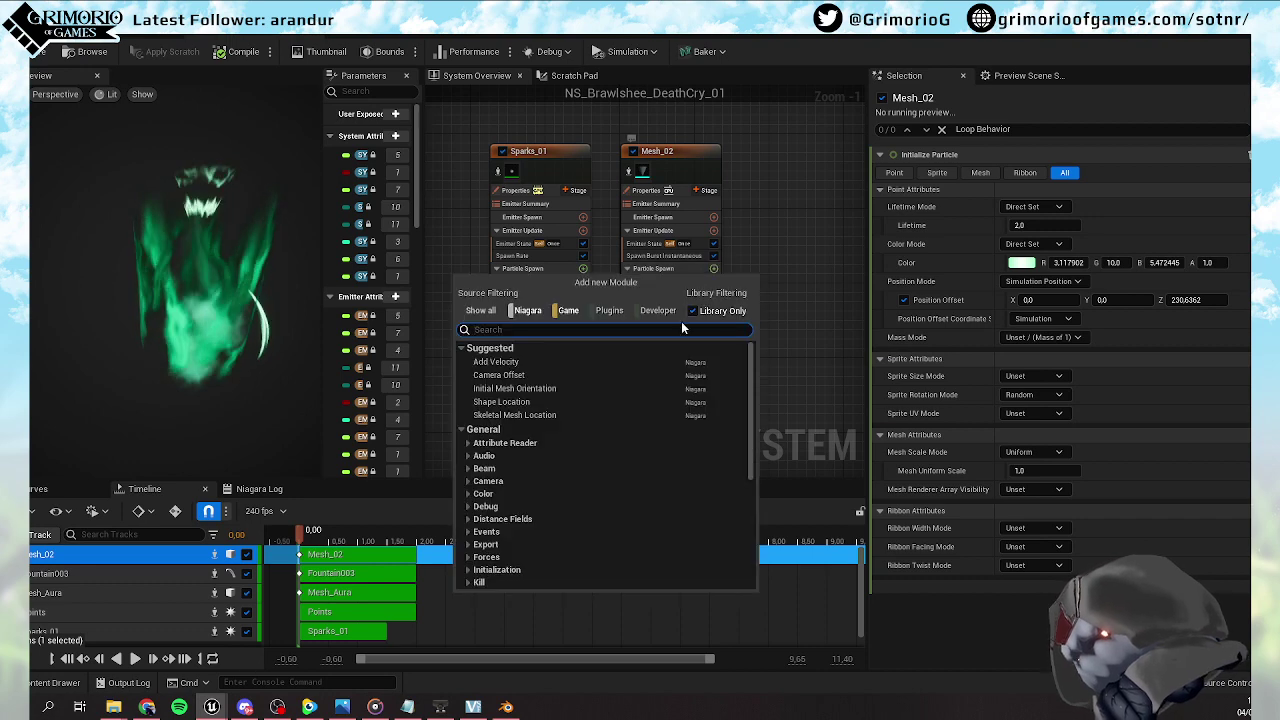
click(573, 391)
click(1028, 189)
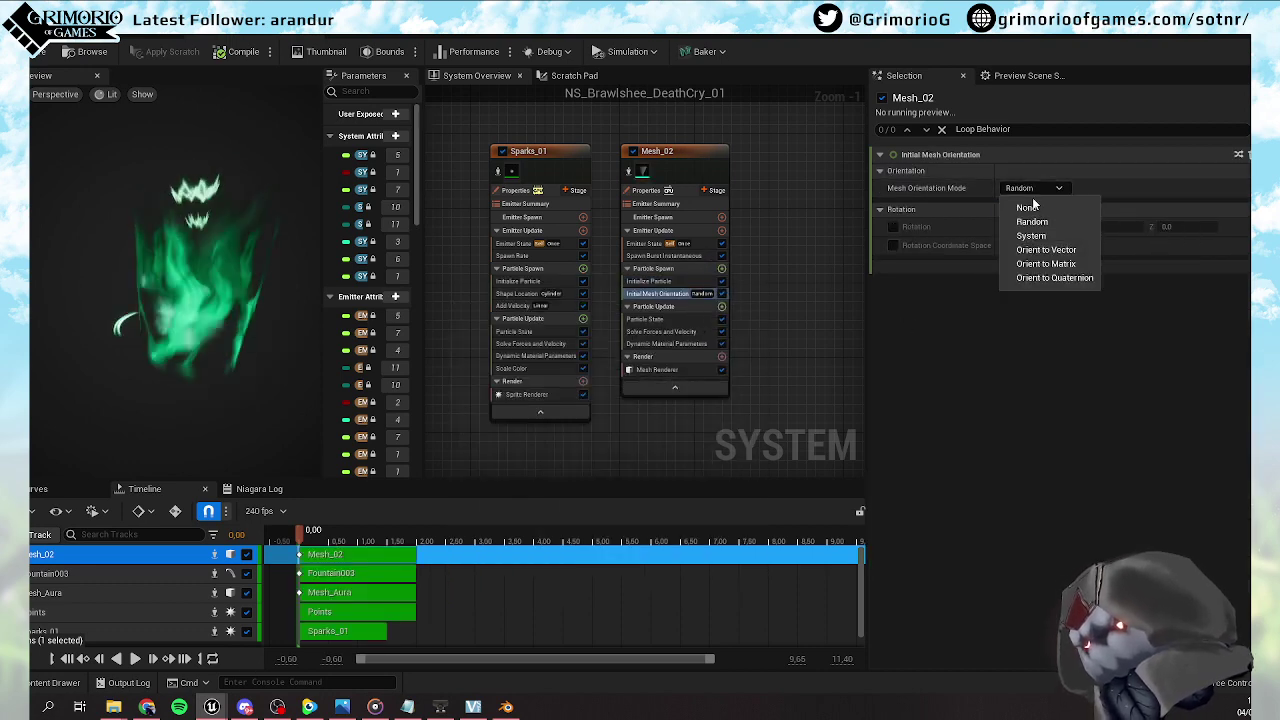
click(893, 227)
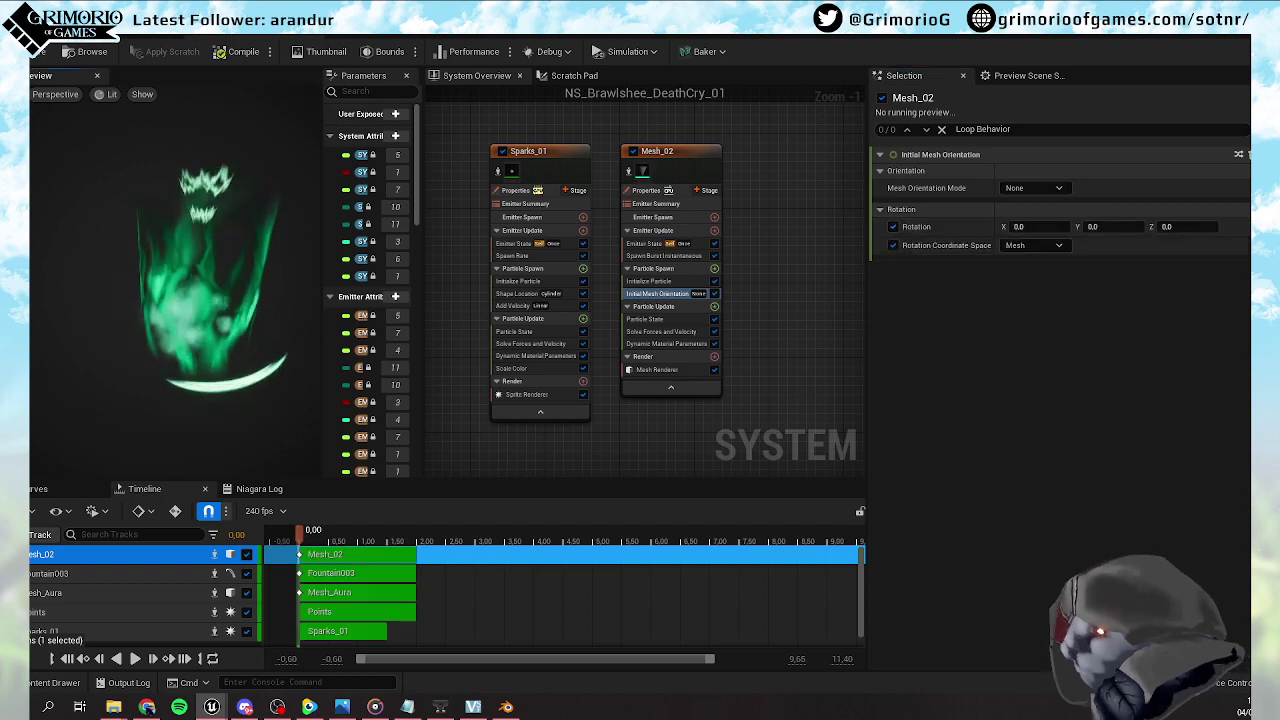
Try X rotations of 0.2 and 0.1 in Mesh_02's Initial Mesh Orientation, inspect the tilted face and save the system
click(1016, 227)
text(0.2)
key(Return)
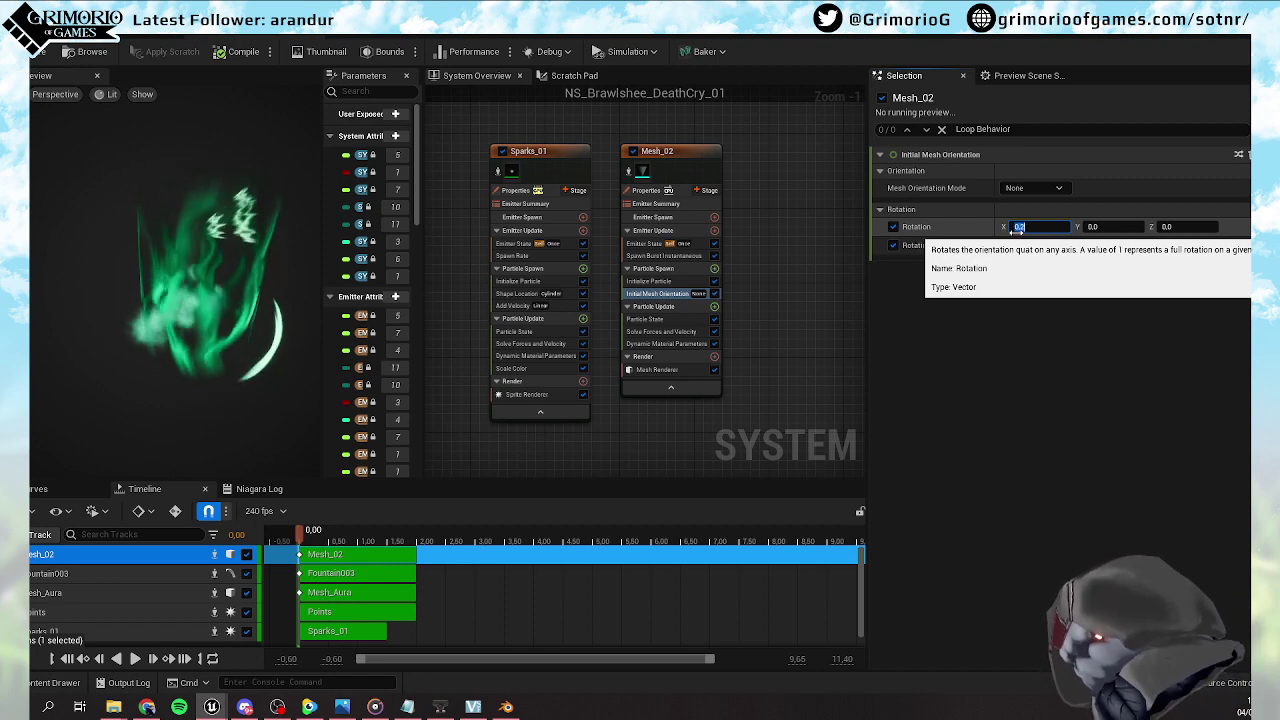
text(0.1)
key(Return)
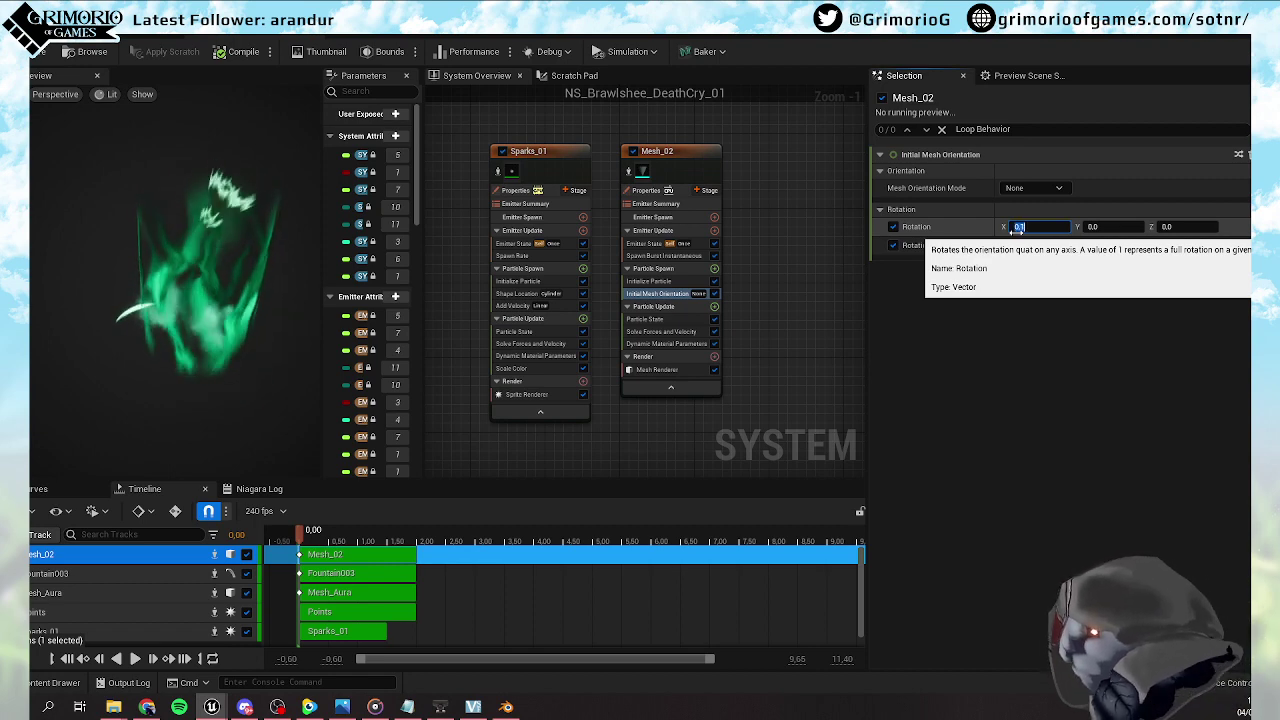
drag(234, 256, 160, 262)
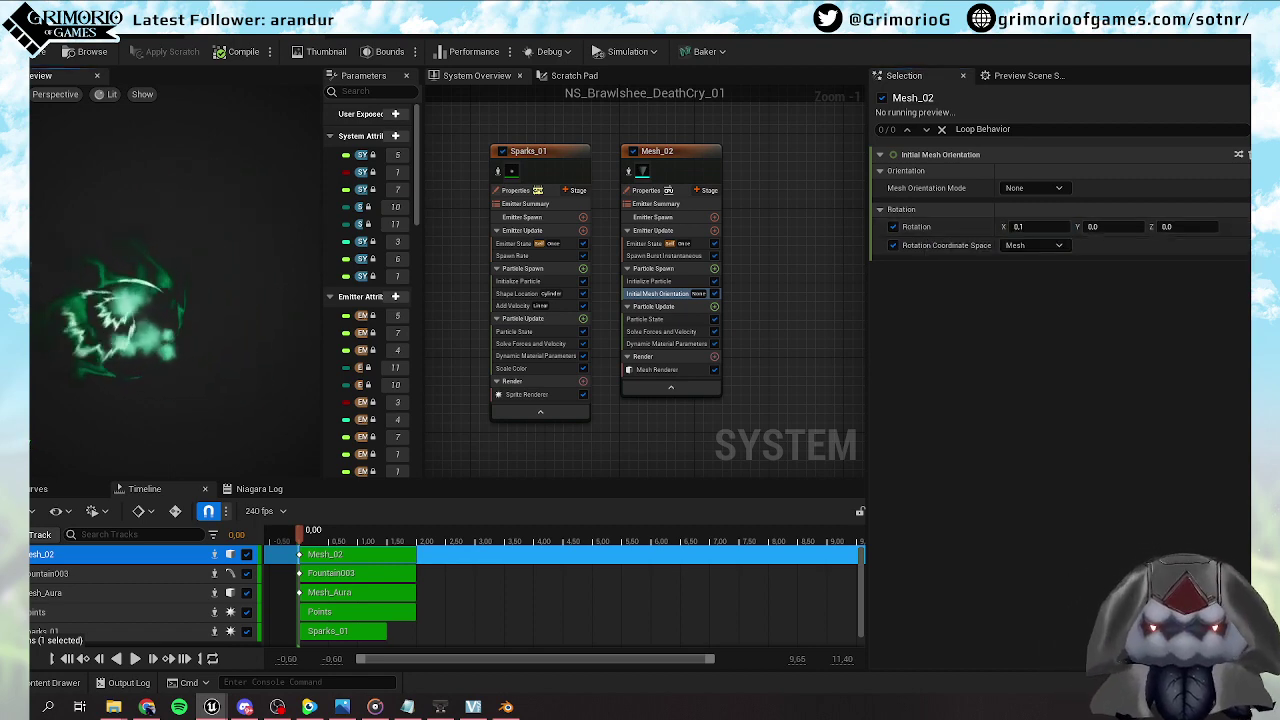
click(35, 52)
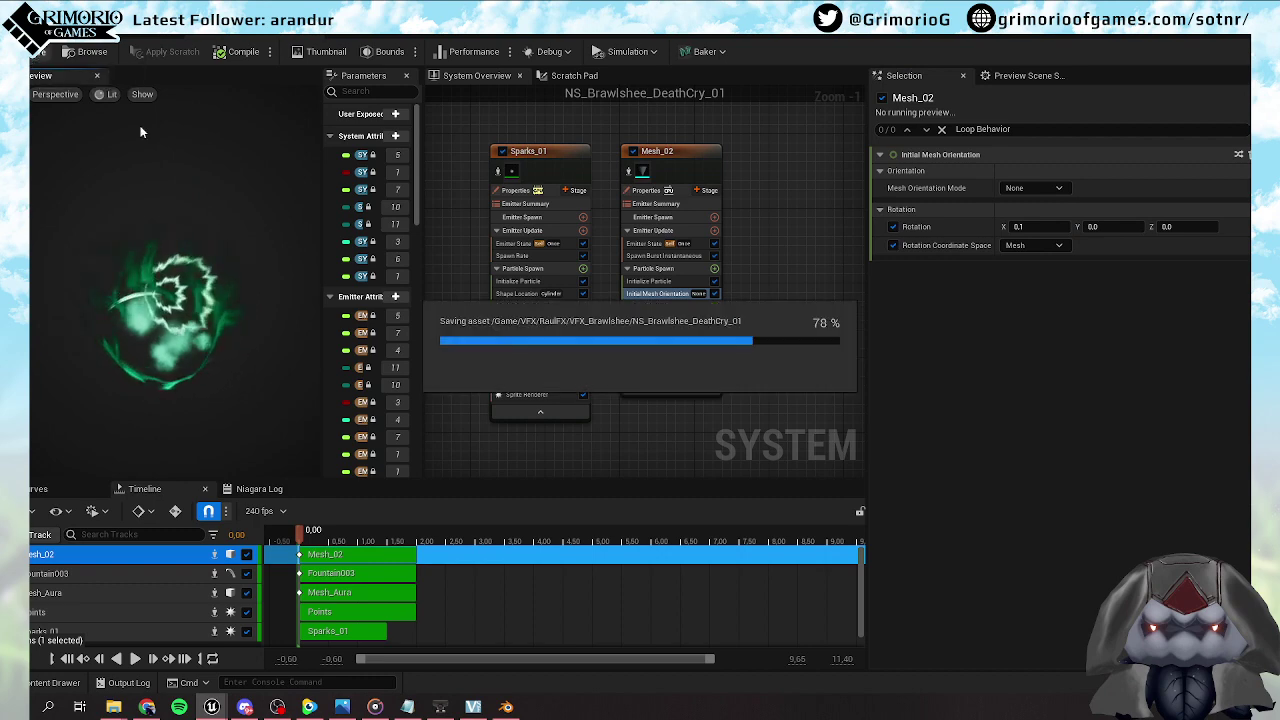
Open the death cry release animation from the Bawlshee character in the level, check it, and return to the NS_Brawlshee_DeathCry_01 system
key(alt+Tab)
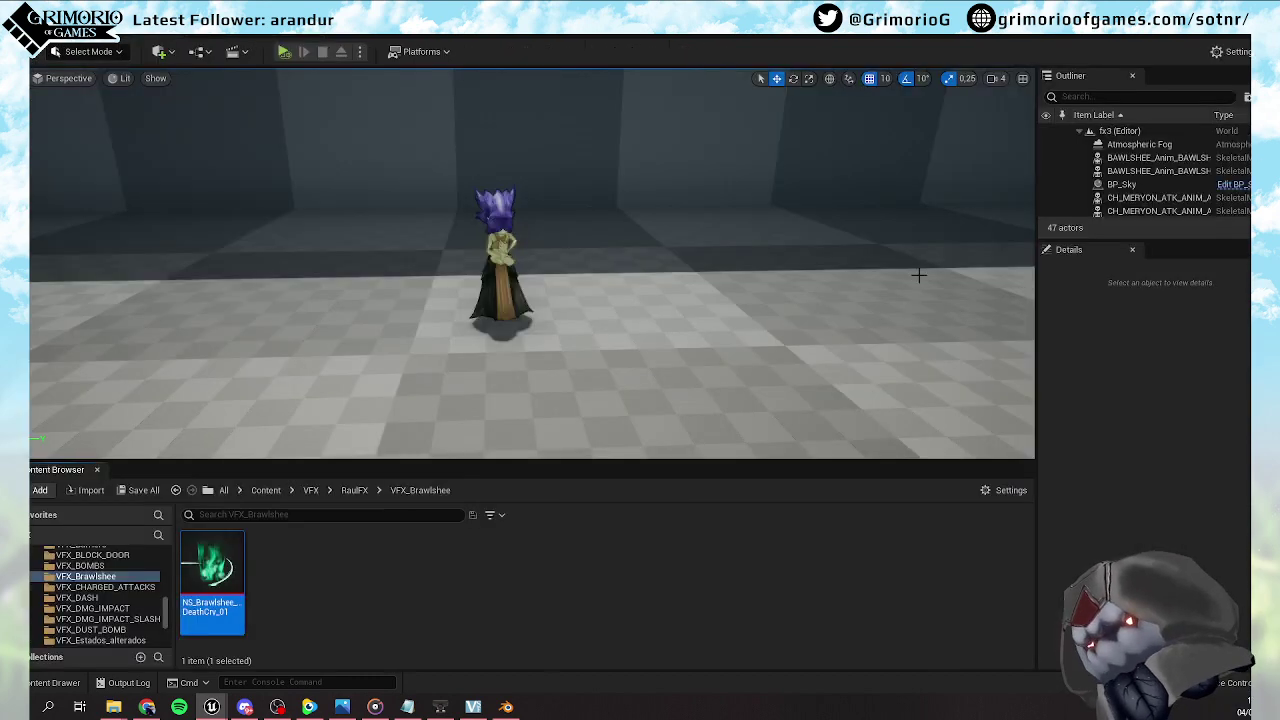
click(462, 296)
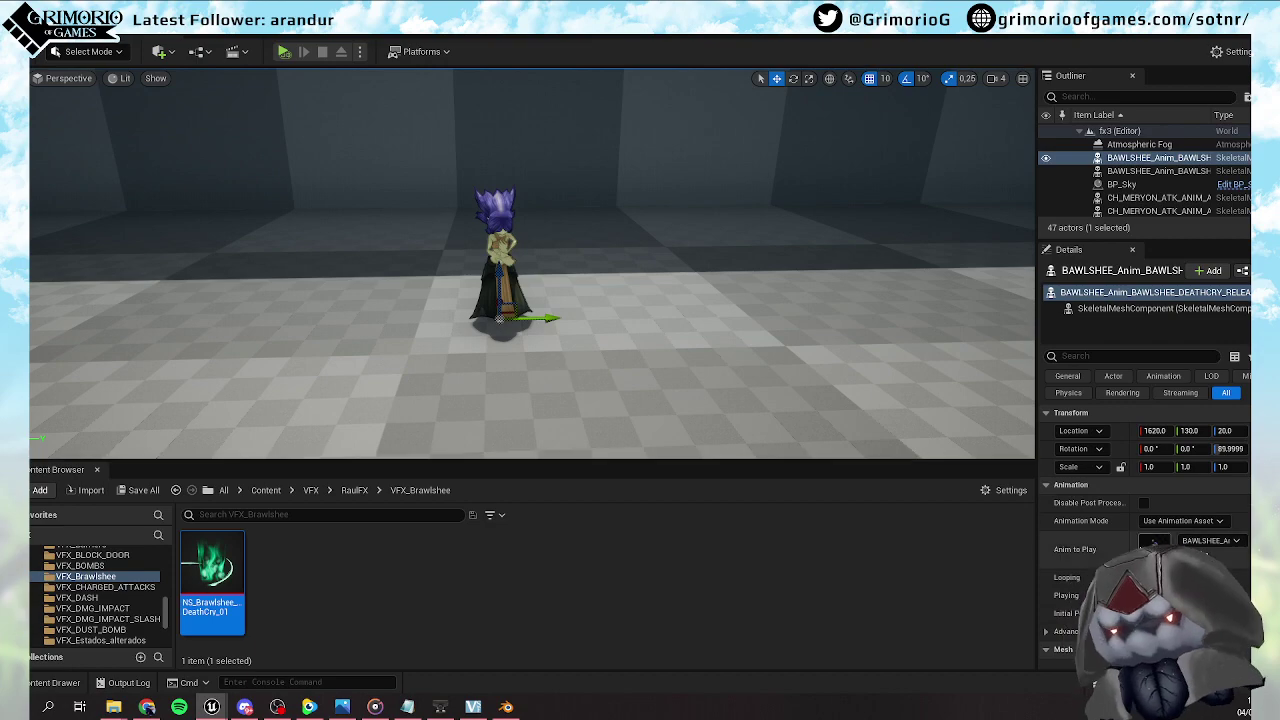
double_click(1153, 545)
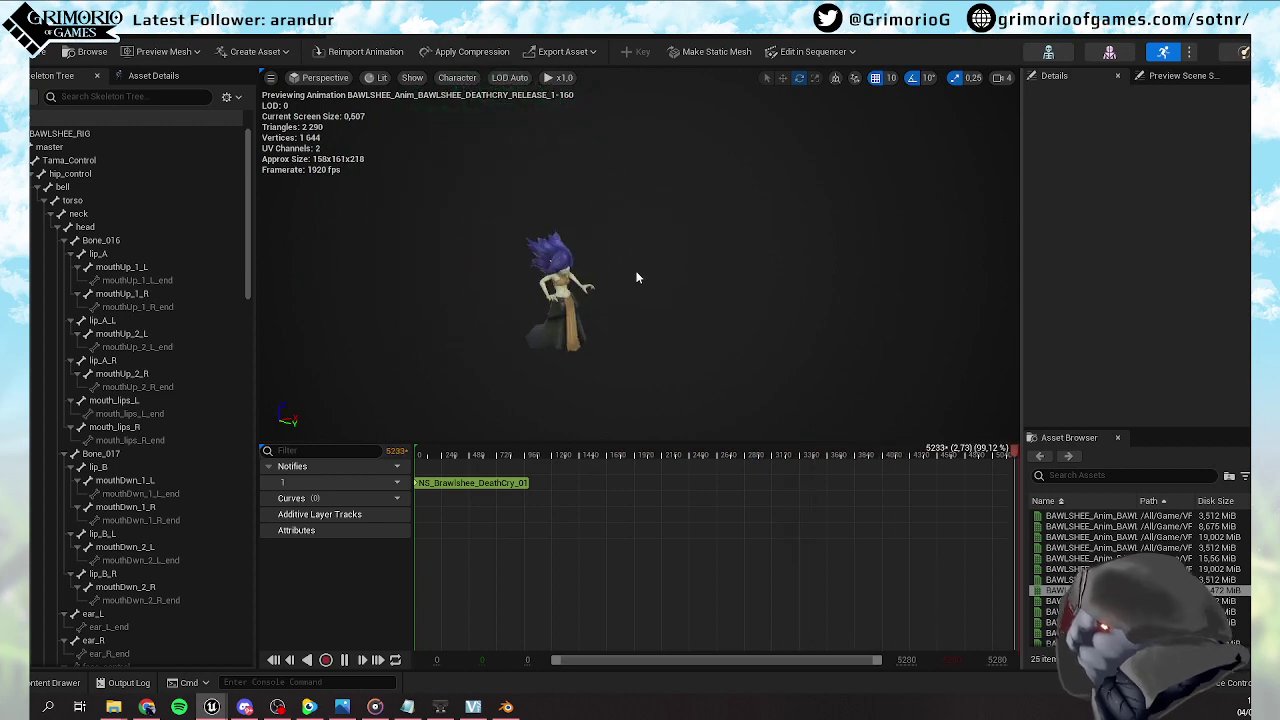
click(262, 25)
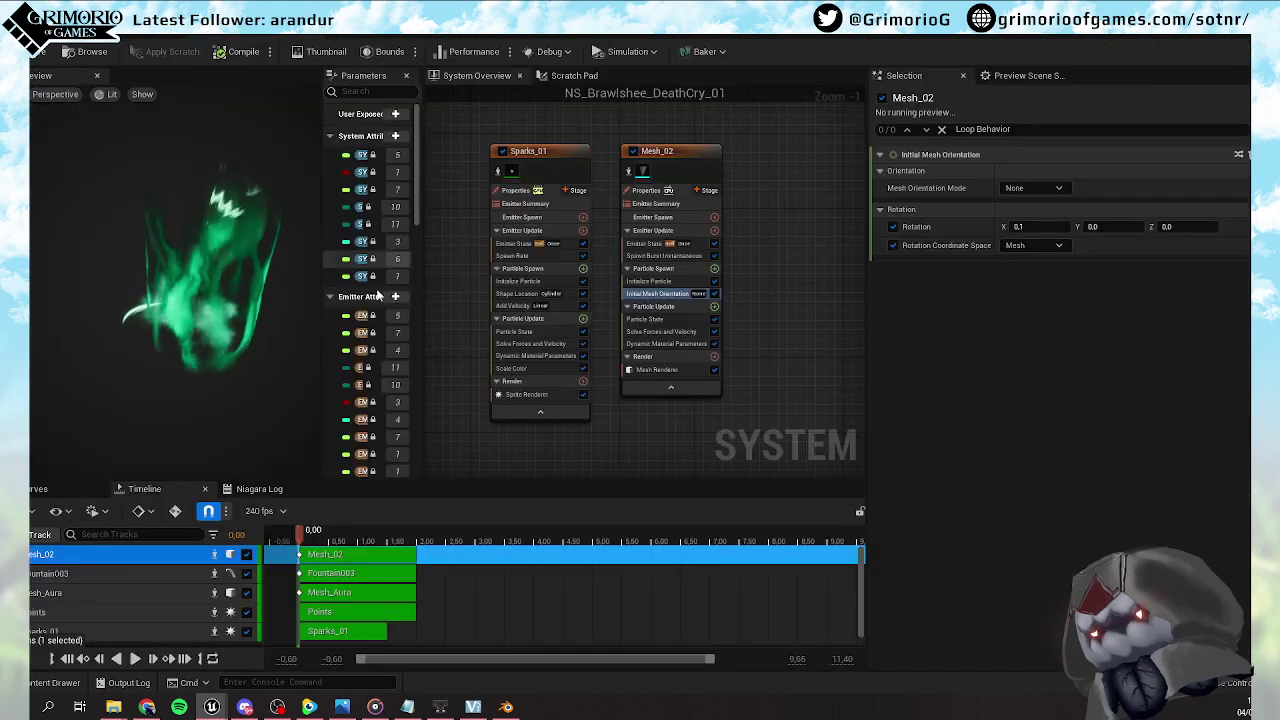
Set the X rotation in Mesh_02's Initial Mesh Orientation to -0.1
click(1035, 226)
text(-0)
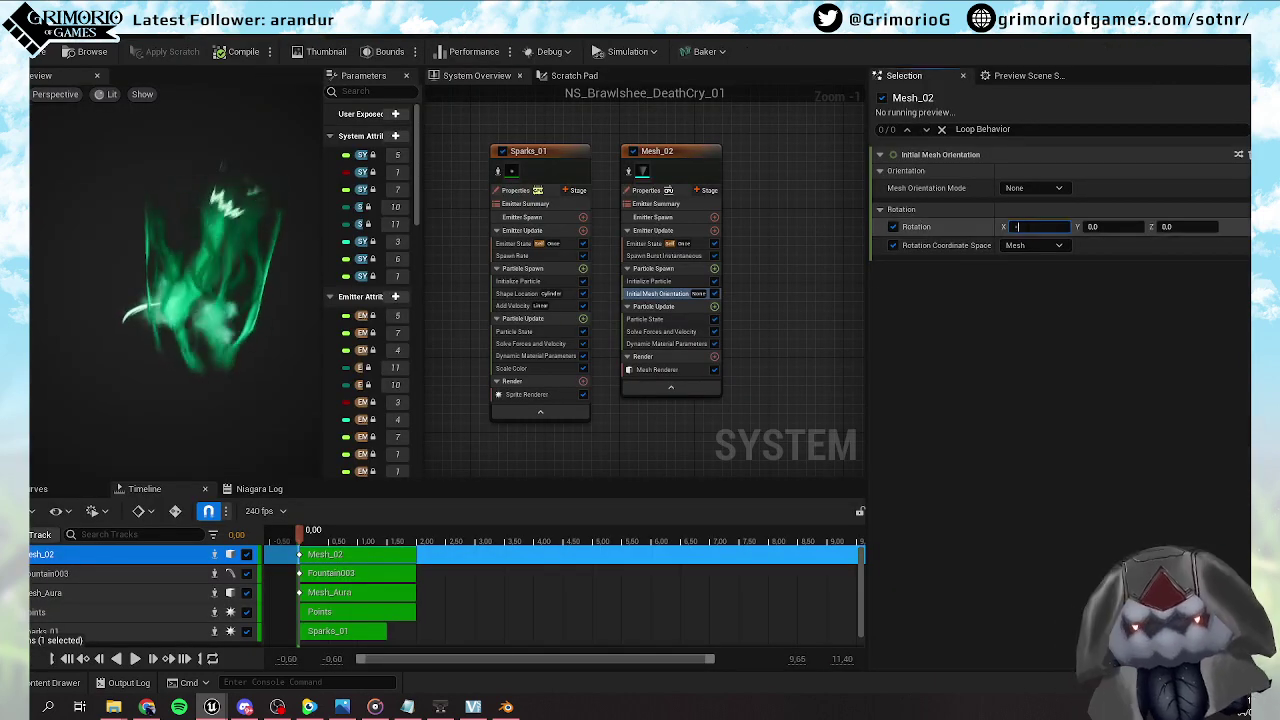
text(.1)
key(Return)
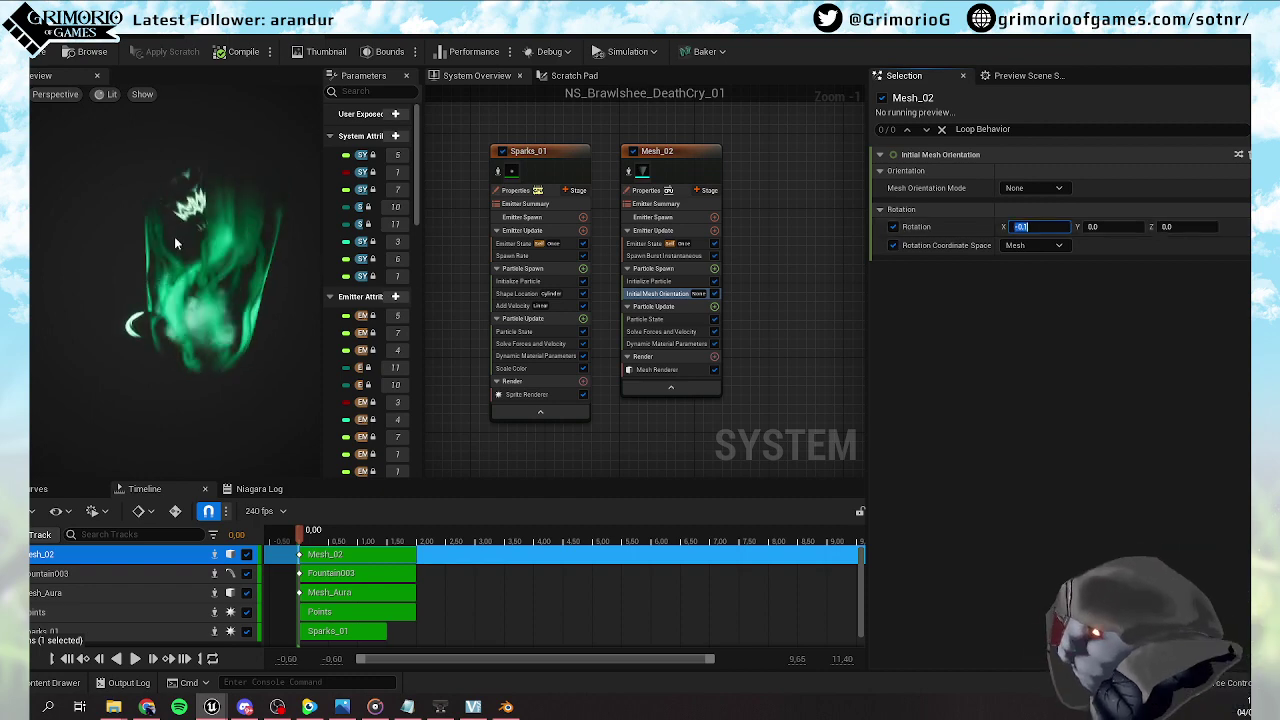
Set the Position Offset Z in Mesh_02's Initialize Particle to 200, save, and check the effect on the death cry animation
click(649, 281)
click(1188, 299)
text(200)
key(Return)
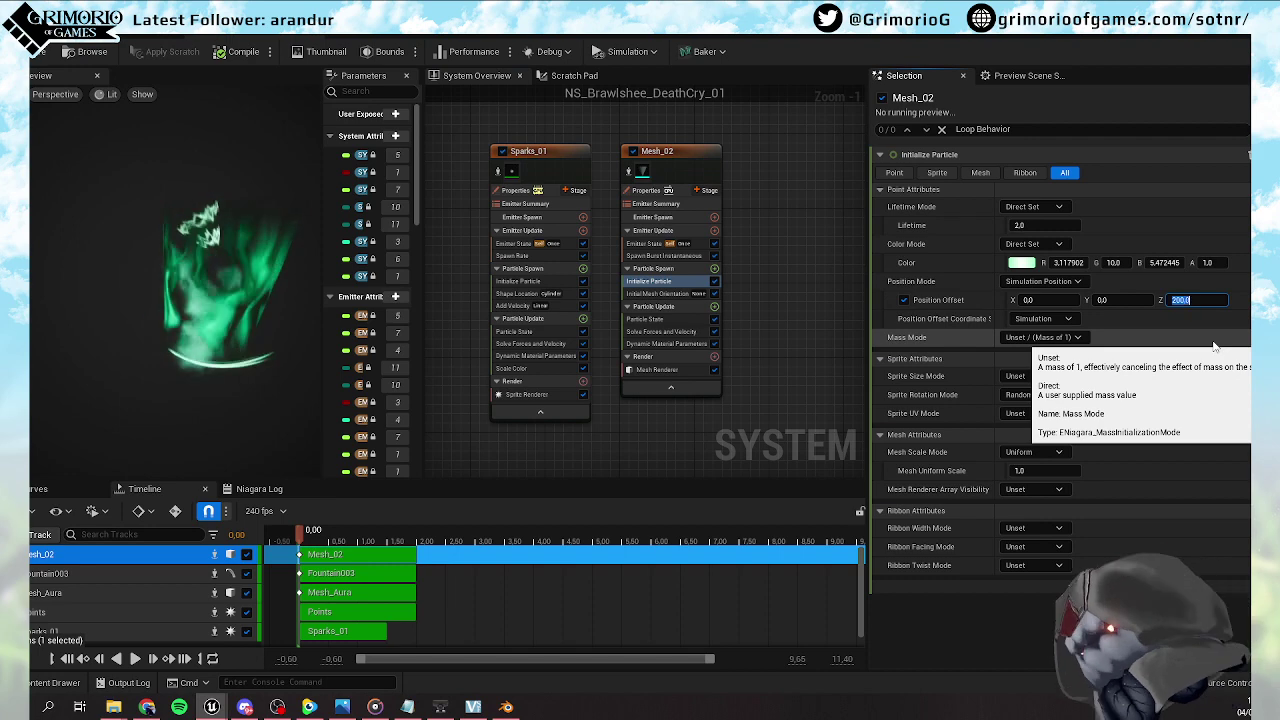
click(48, 55)
click(385, 36)
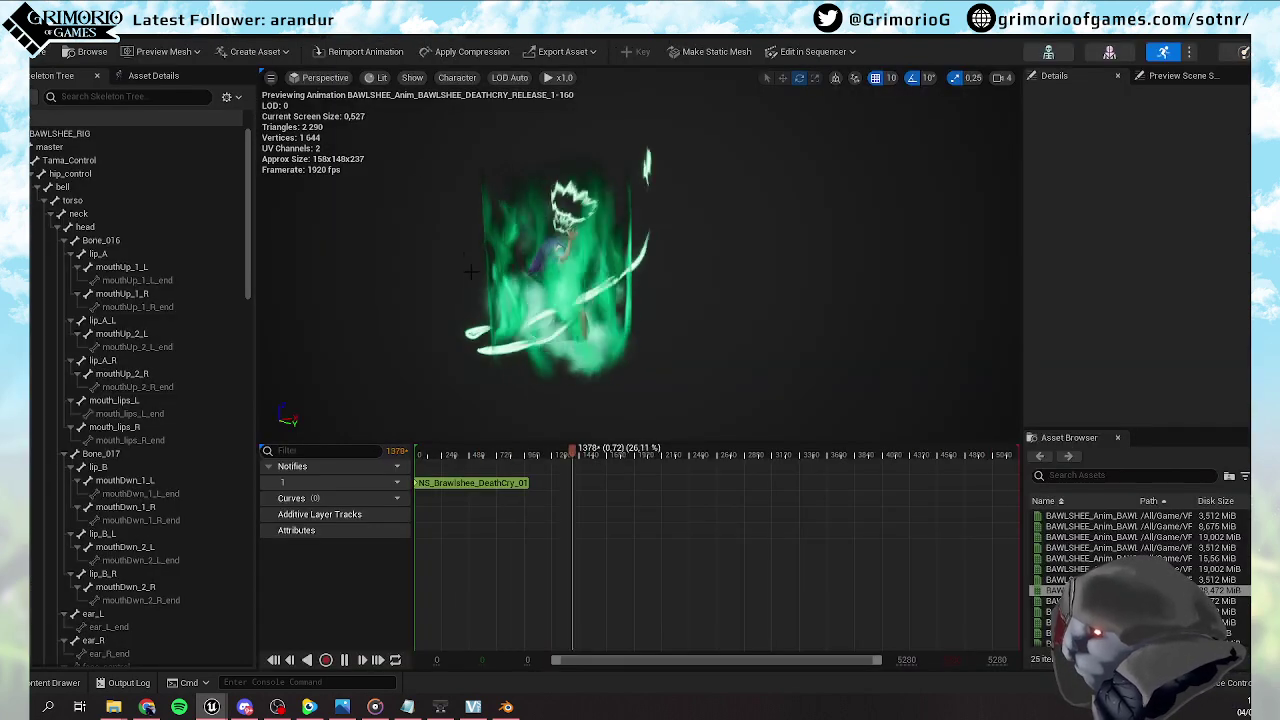
click(255, 36)
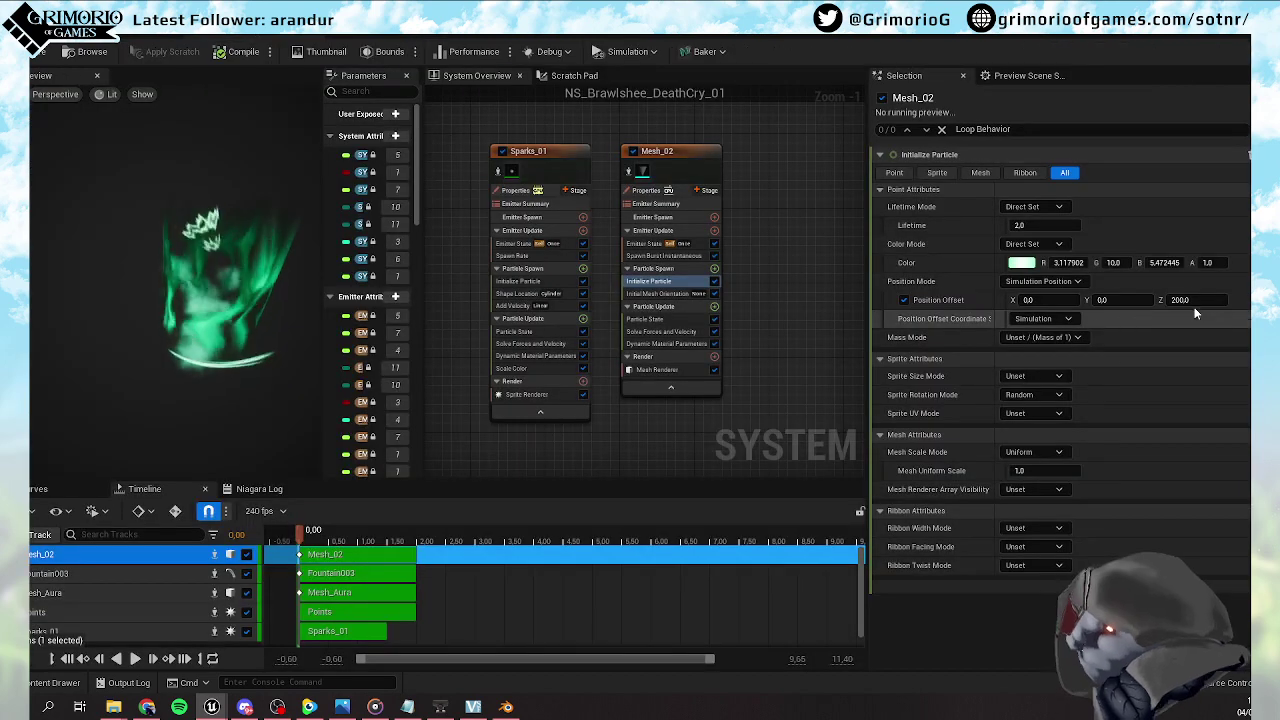
Set the Position Offset Z of Mesh_02 to 170, save the system, and preview the effect on the death cry animation
click(1190, 301)
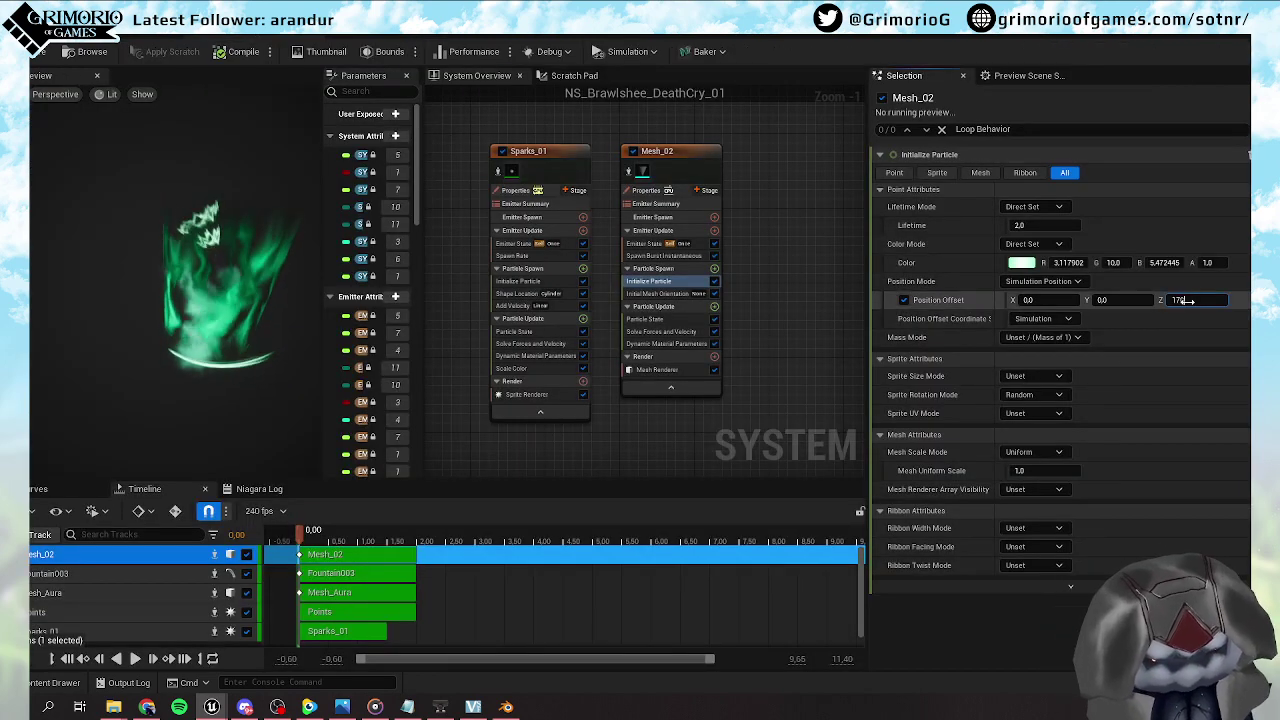
text(170)
key(Return)
click(34, 56)
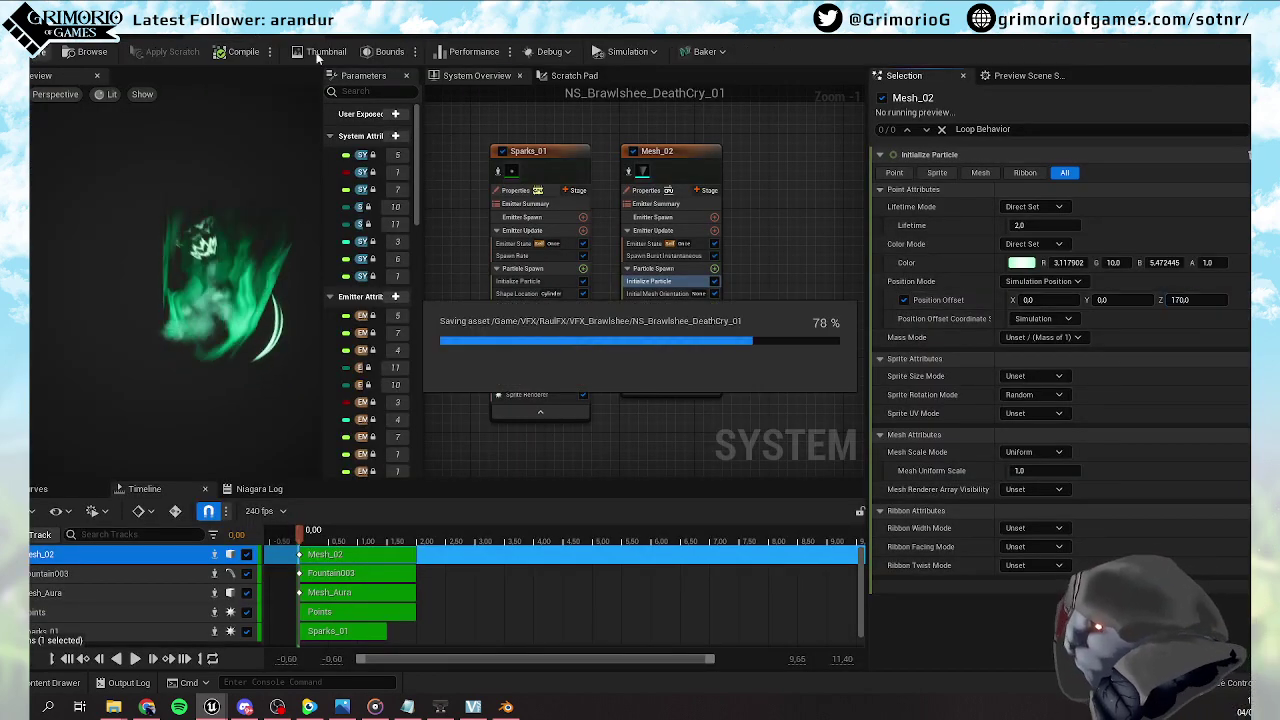
click(381, 35)
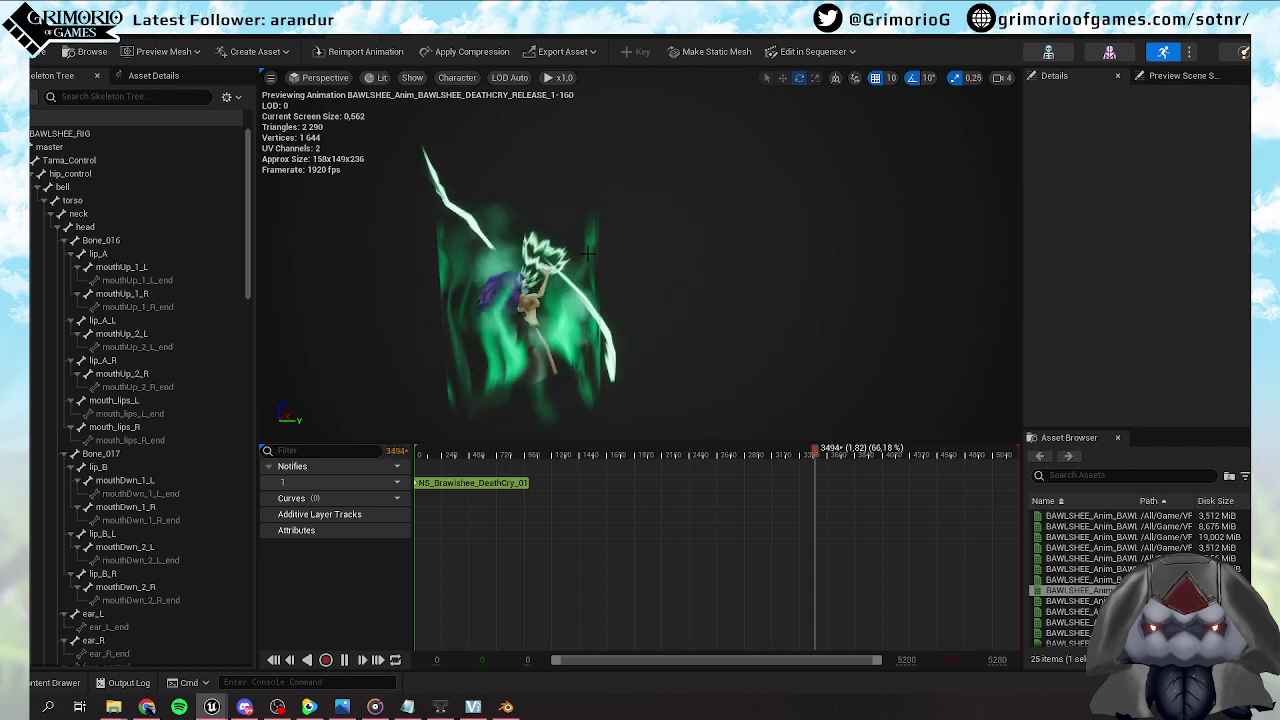
click(298, 33)
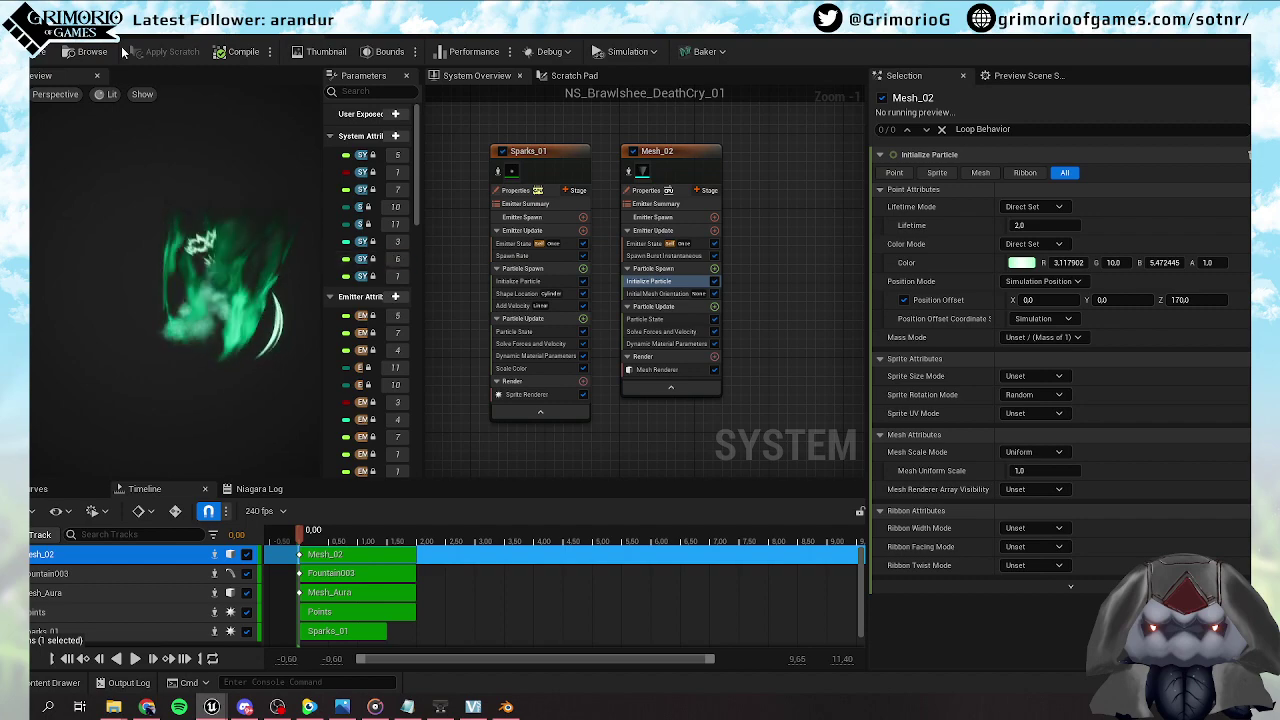
In the M_AB_BrawlShee_Aura_02 material, insert a Power node between the upper Mask (G) node and the Multiply
click(245, 33)
right_drag(697, 274, 487, 542)
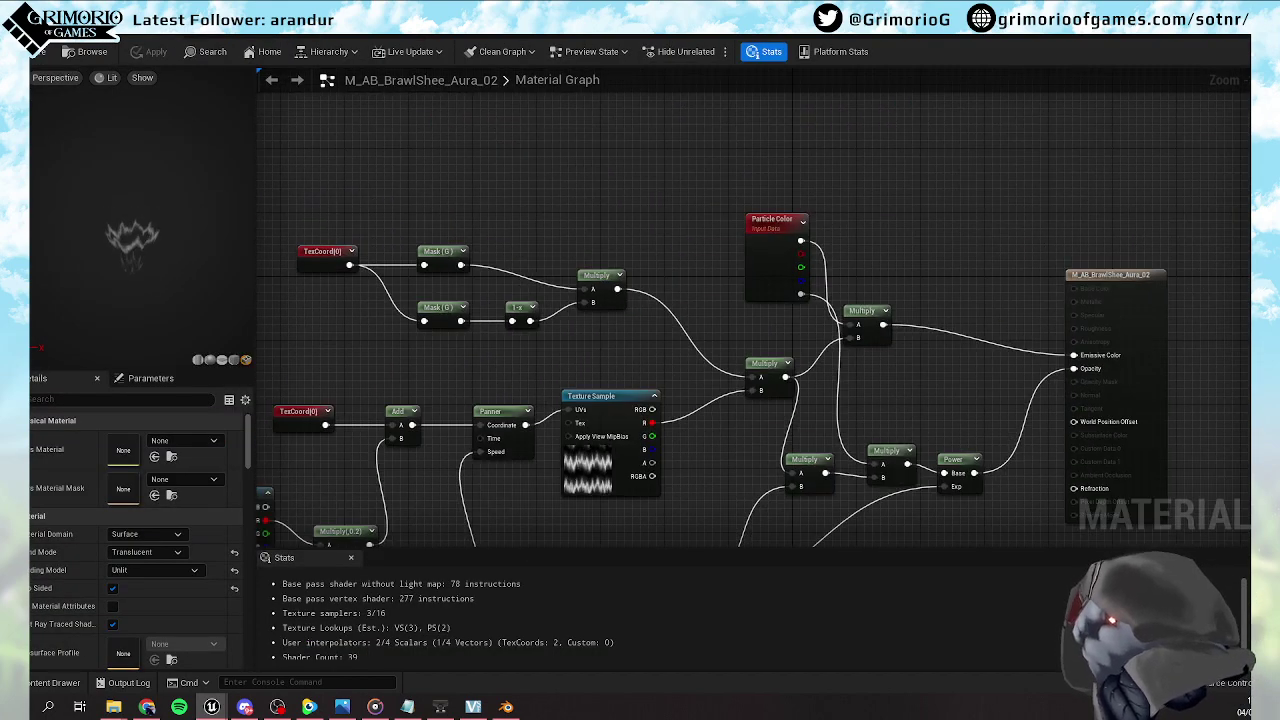
right_drag(538, 378, 623, 369)
drag(546, 251, 592, 252)
text(pow)
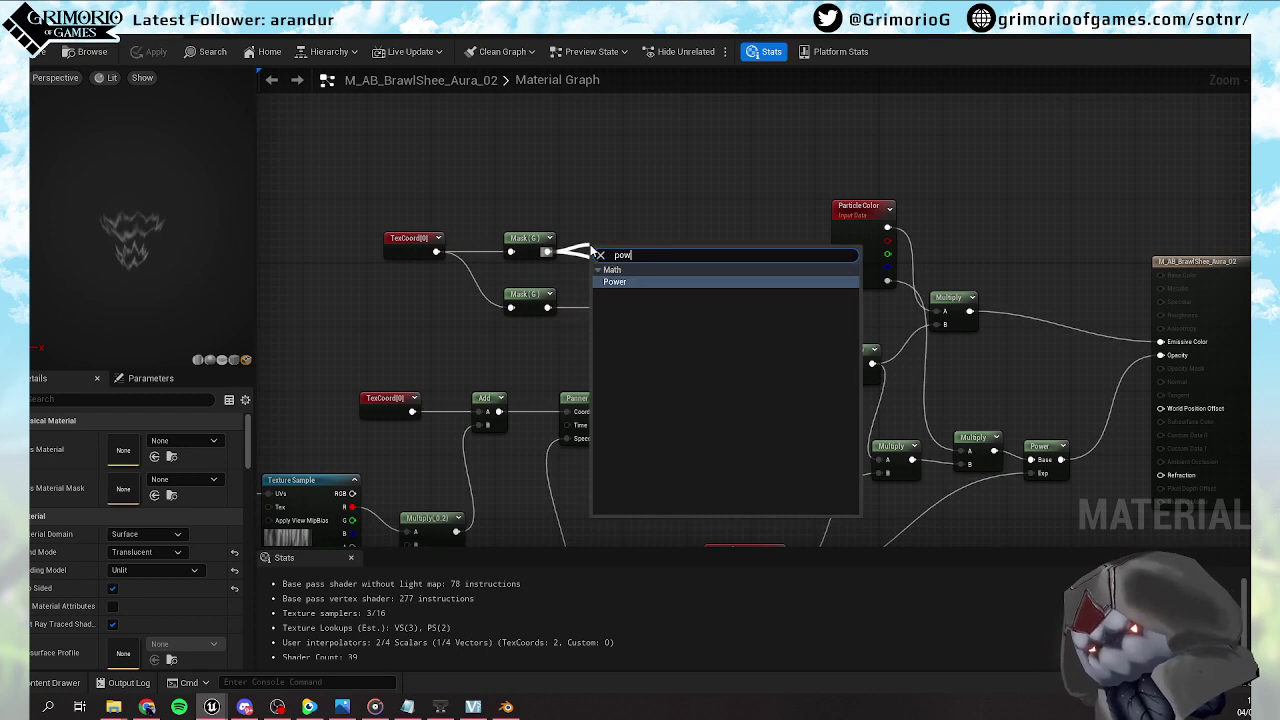
click(628, 288)
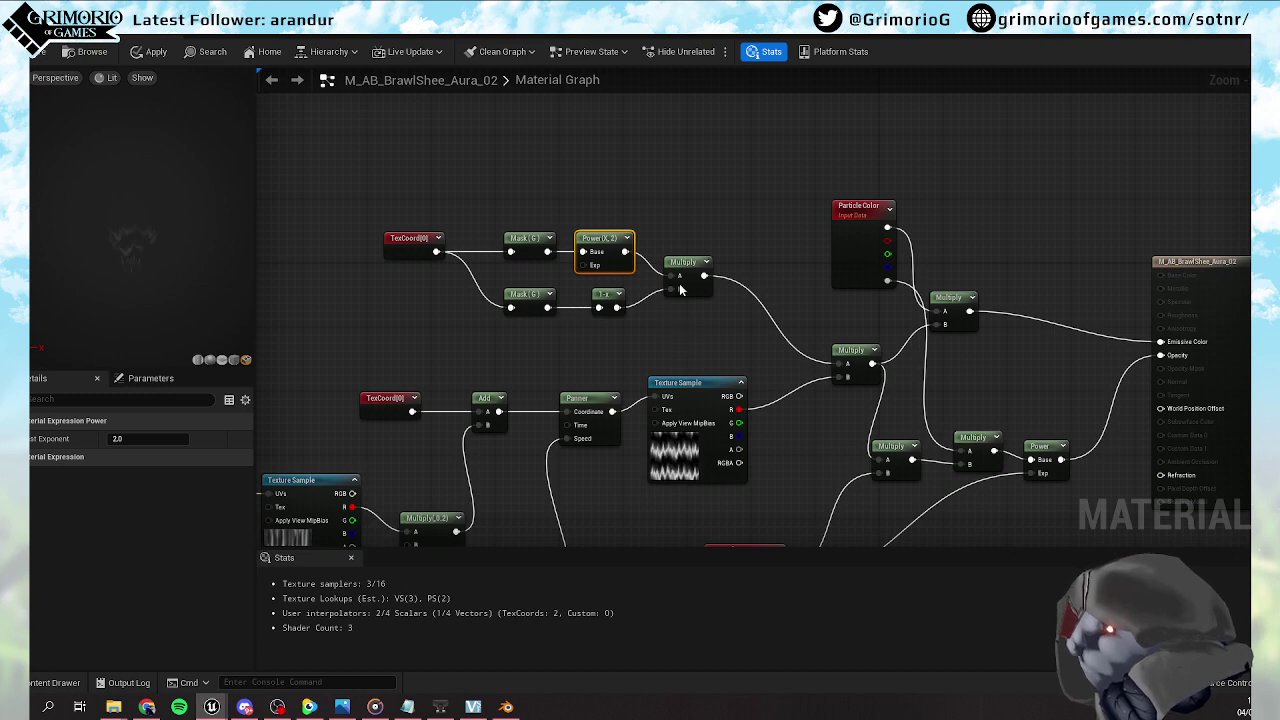
Connect the Dynamic Parameter's fourth output to the new Power node's Exp input, name that parameter Mask, and save the material
right_drag(666, 316, 730, 156)
drag(654, 105, 848, 451)
click(806, 406)
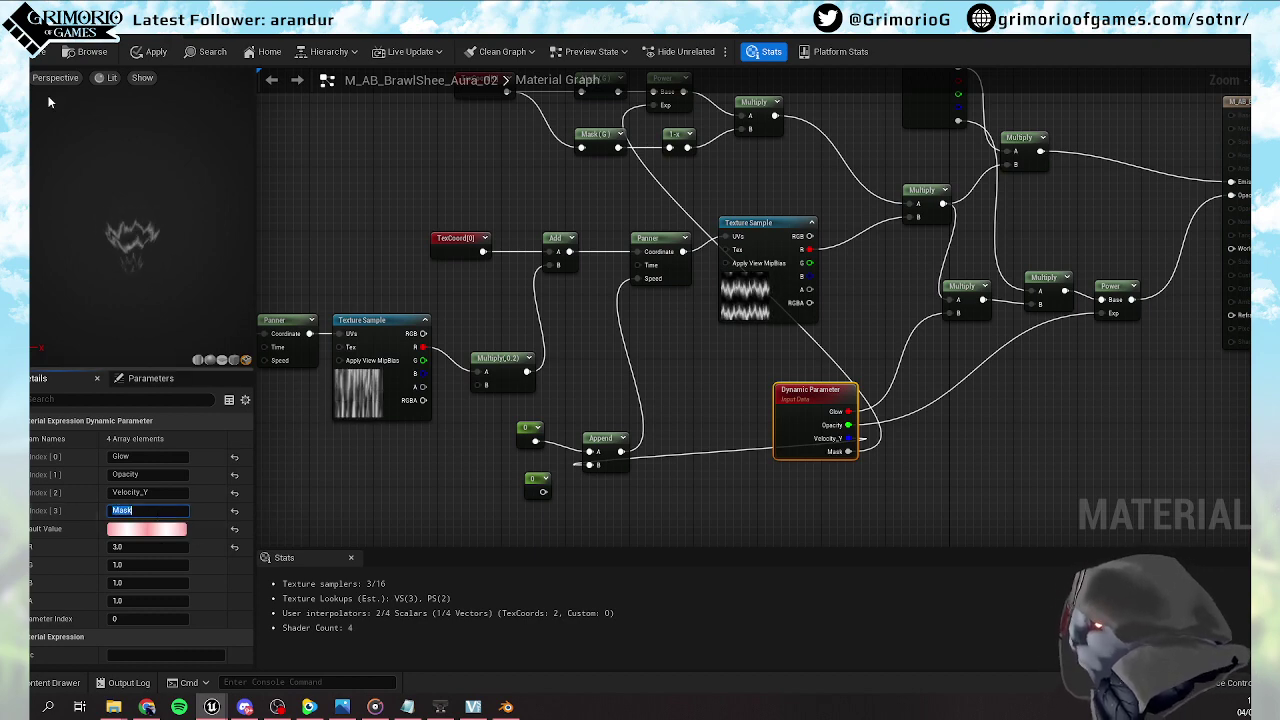
key(ctrl+s)
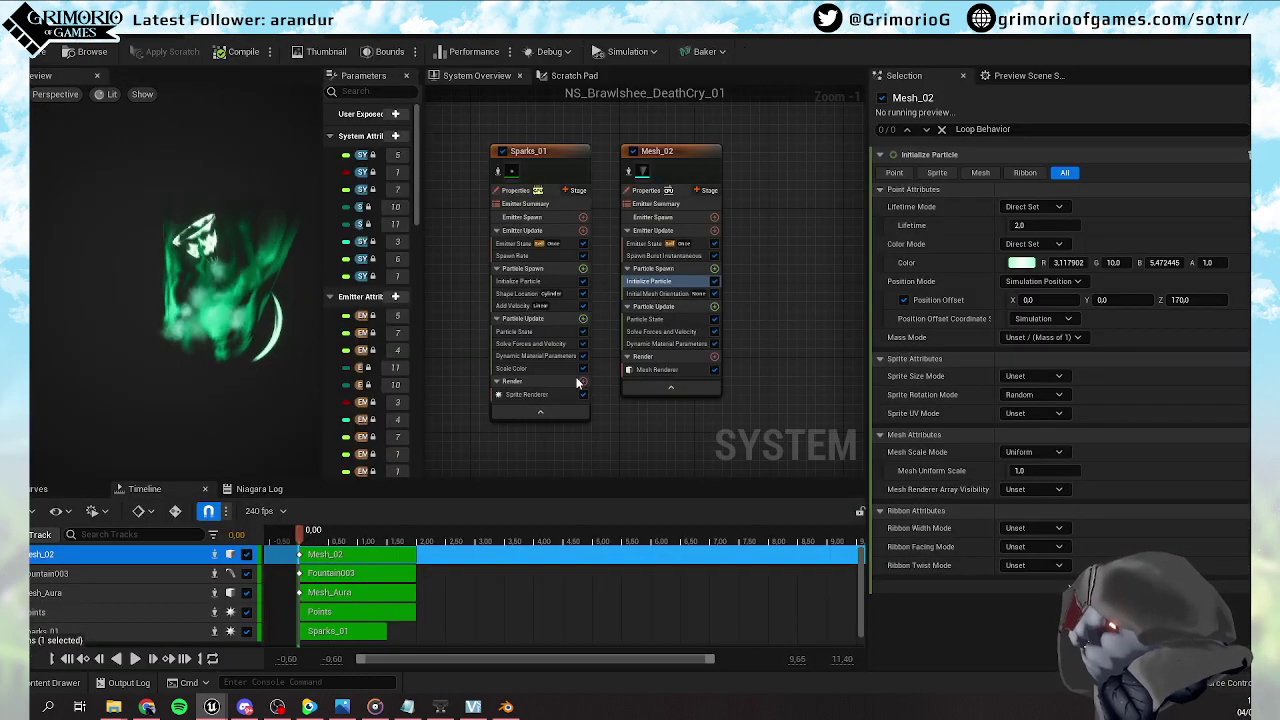
In Mesh_02's Dynamic Material Parameters, test a higher Mask value, switch Mask to Float from Curve and apply the smooth falling template
click(666, 343)
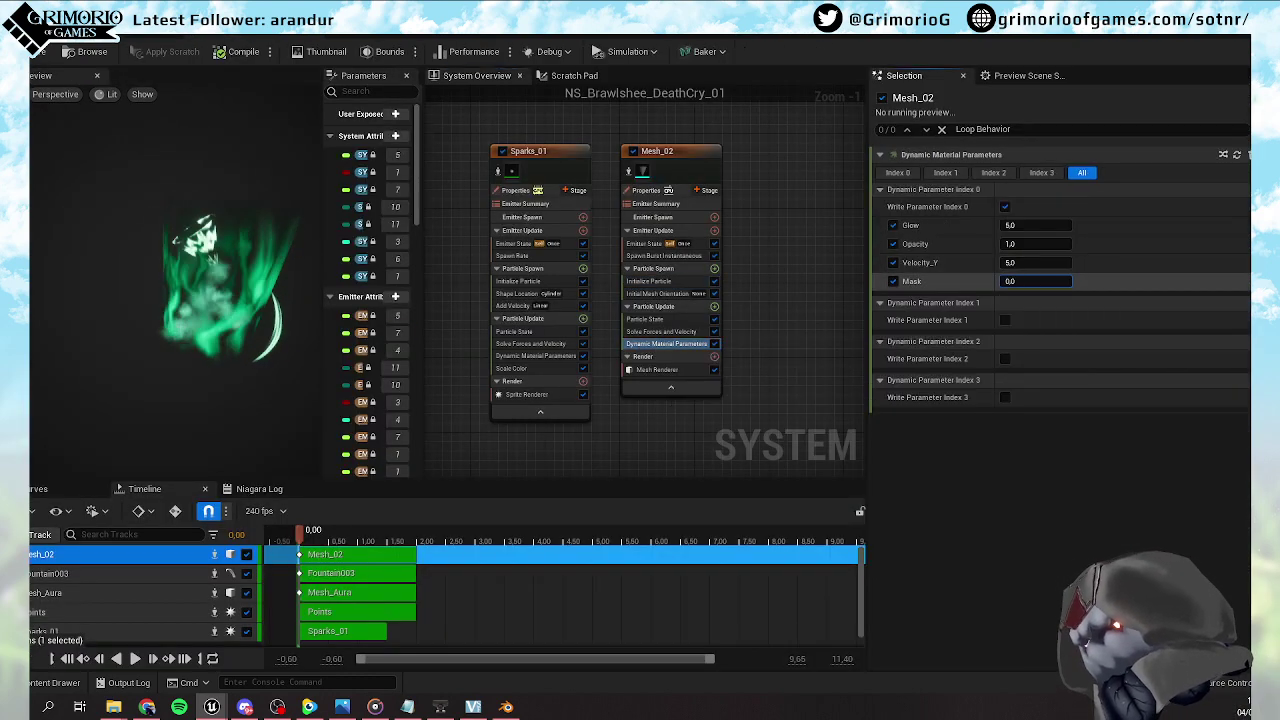
click(1026, 281)
text(0,63658)
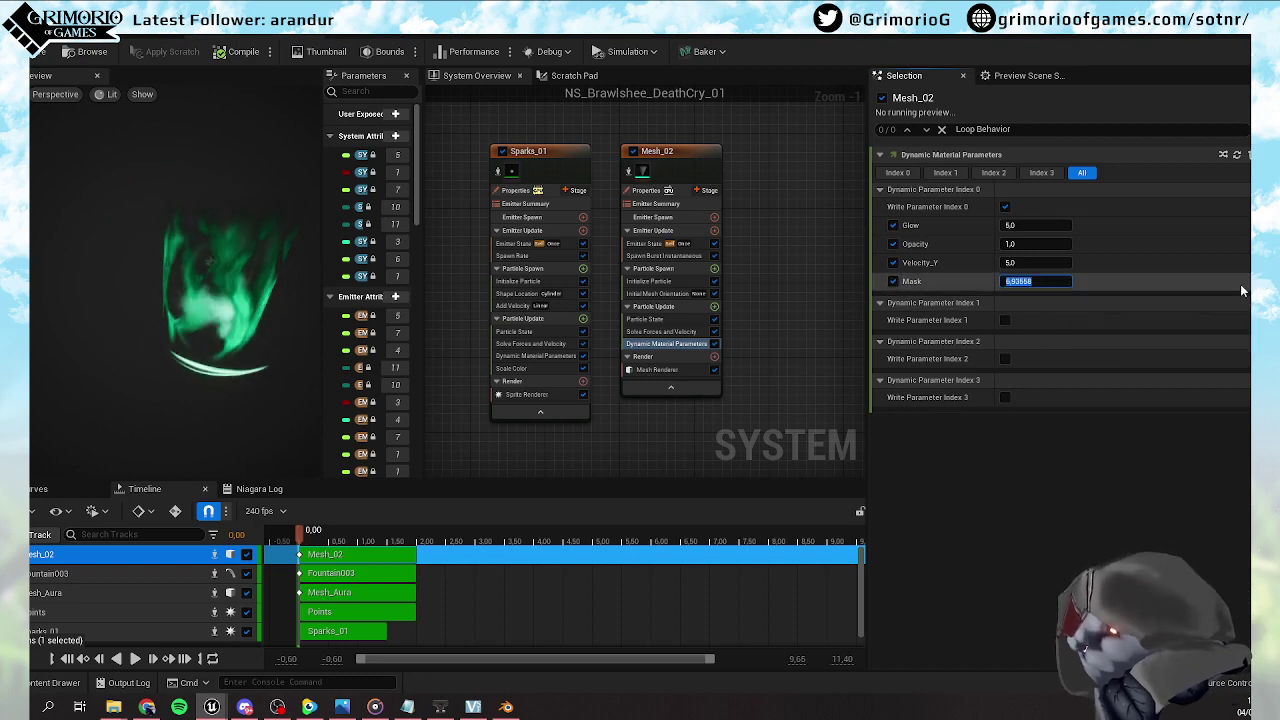
click(1239, 283)
click(1021, 379)
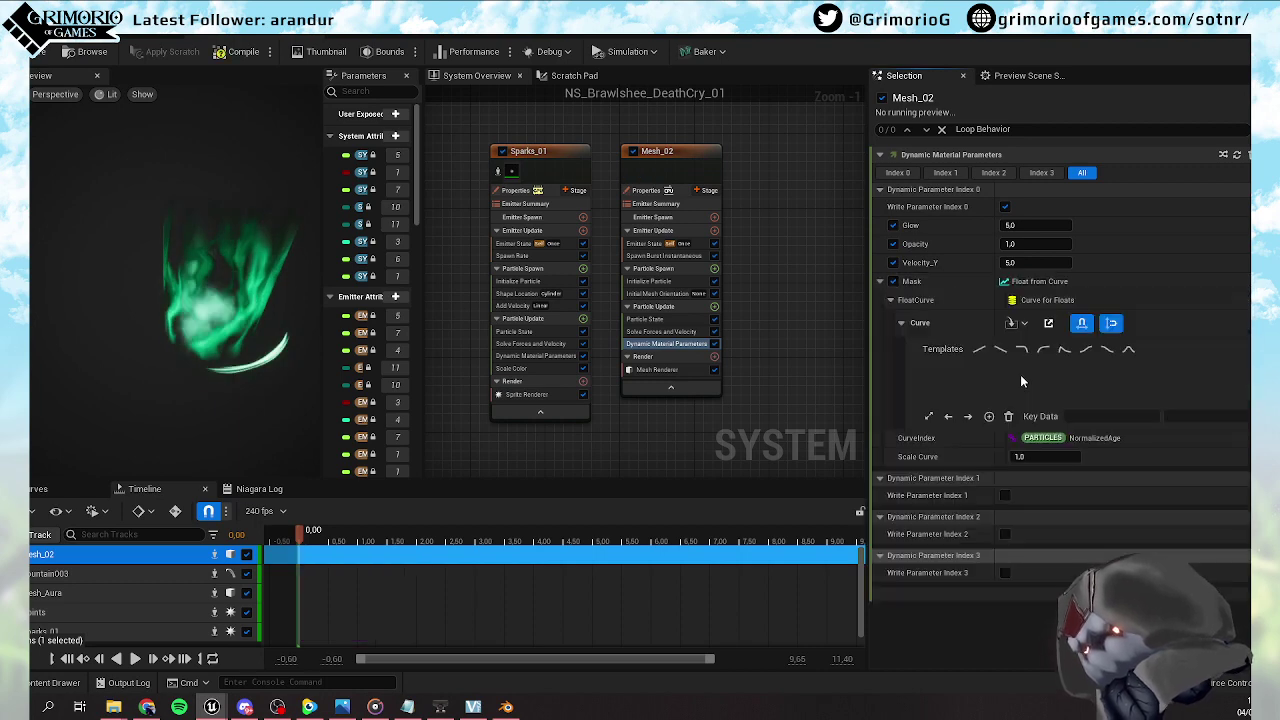
click(1104, 350)
In the curve editor, shape the Mask curve to start at 7, drop to 1 at about 0.2 and stay at 1
click(1049, 323)
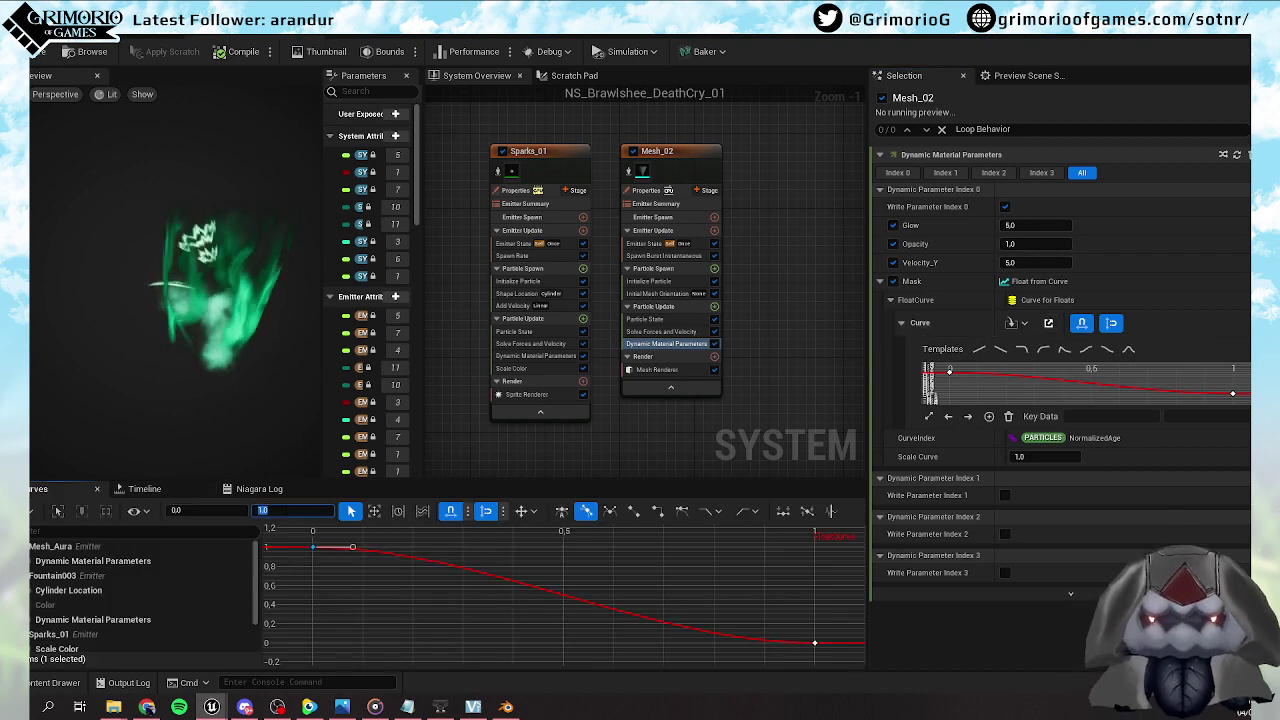
click(389, 574)
key(f)
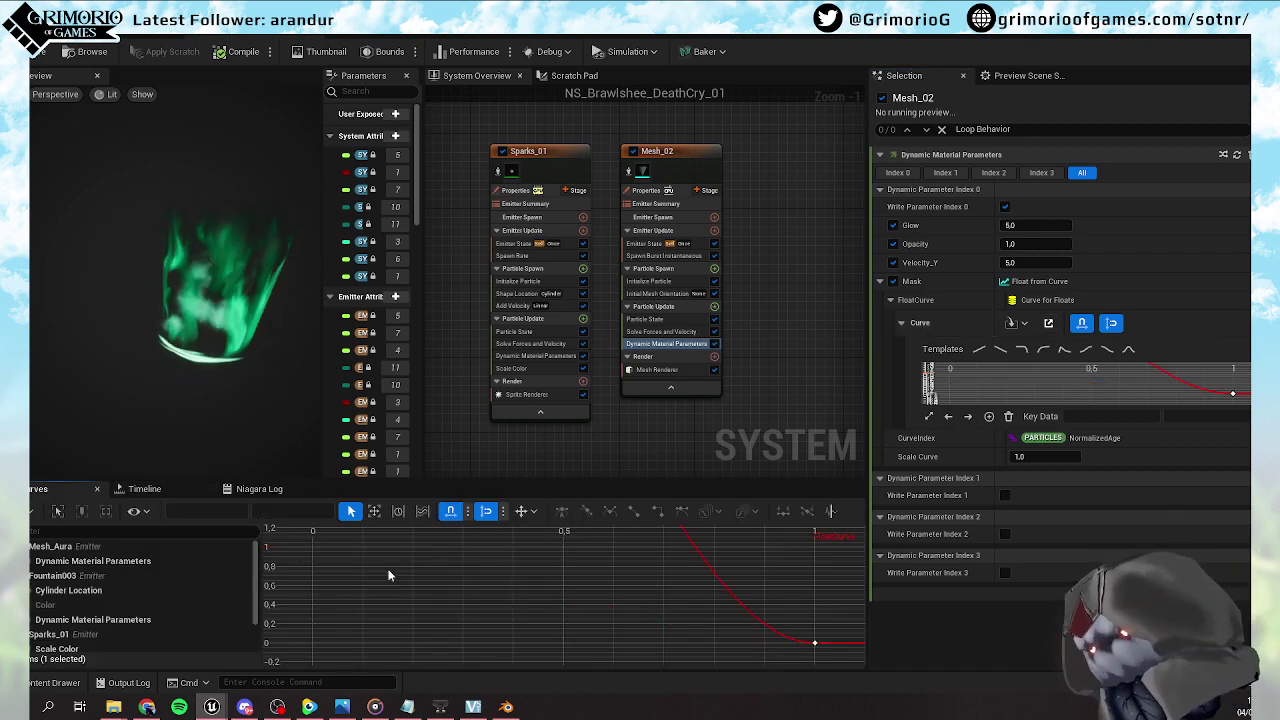
middle_click(411, 559)
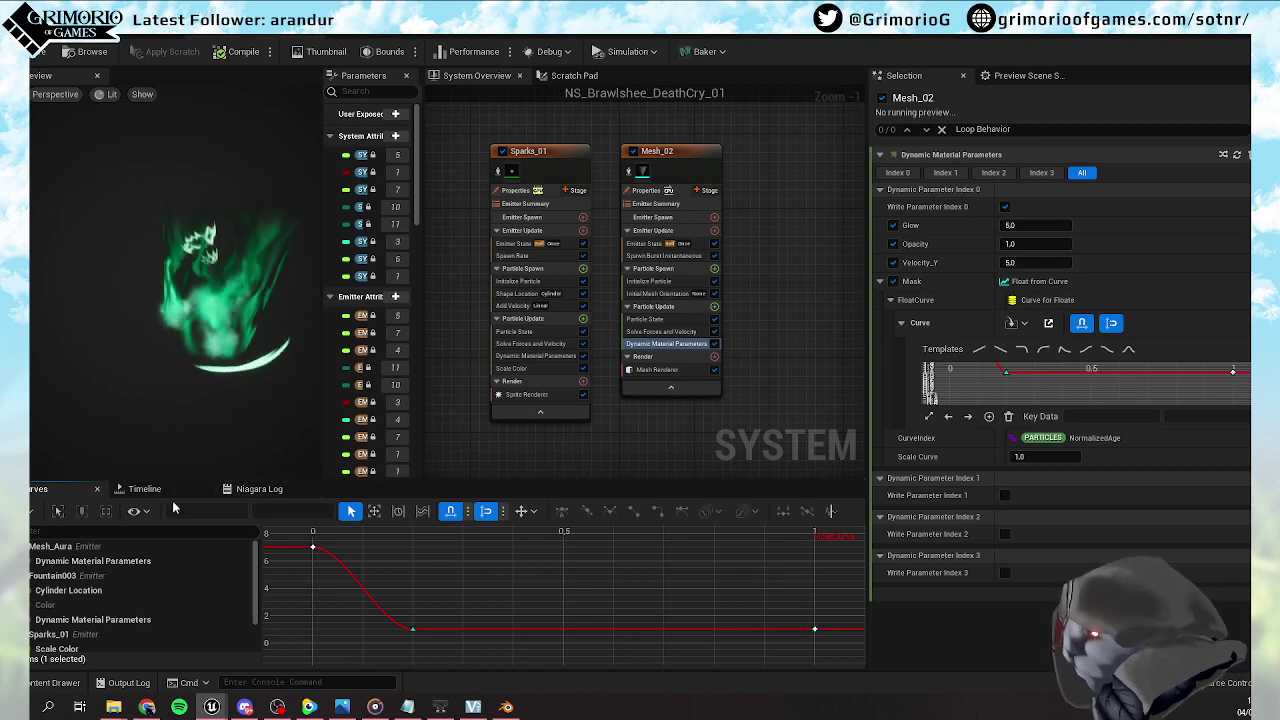
Scrub the timeline, set Loop Delay to 0.1 in Mesh_02's Emitter State, save, and preview the effect on the death cry animation
click(144, 488)
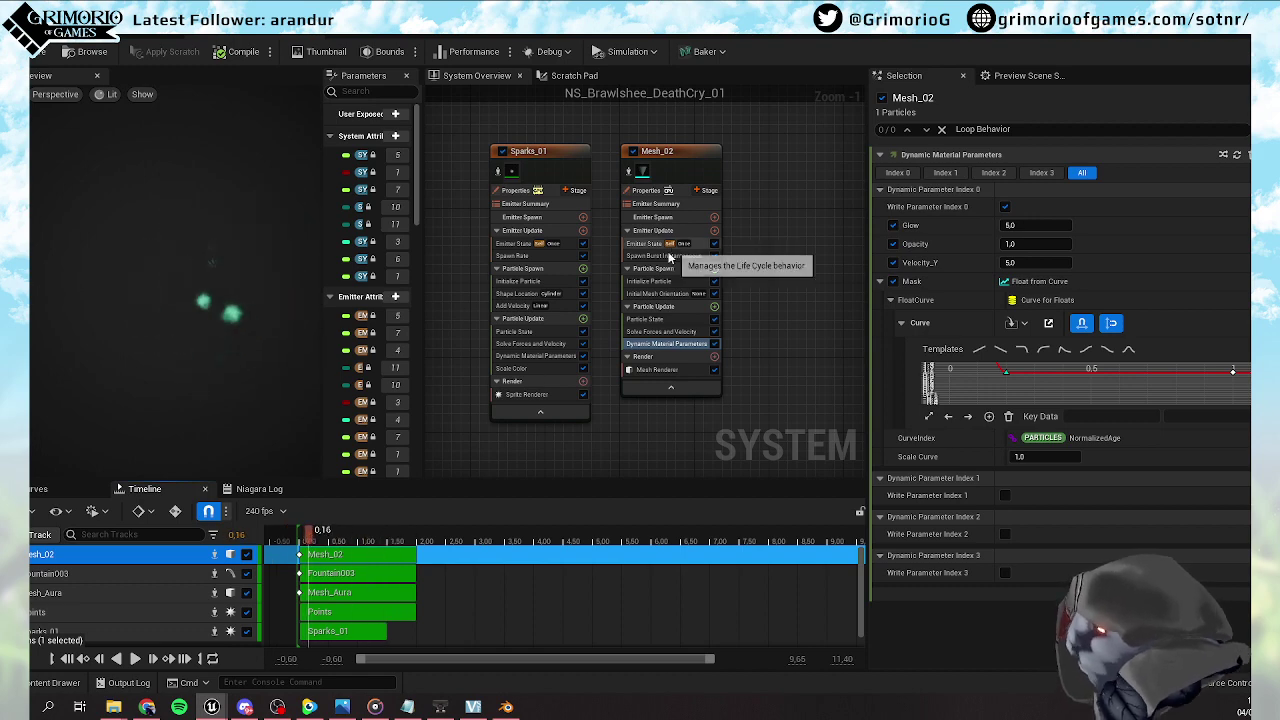
click(652, 243)
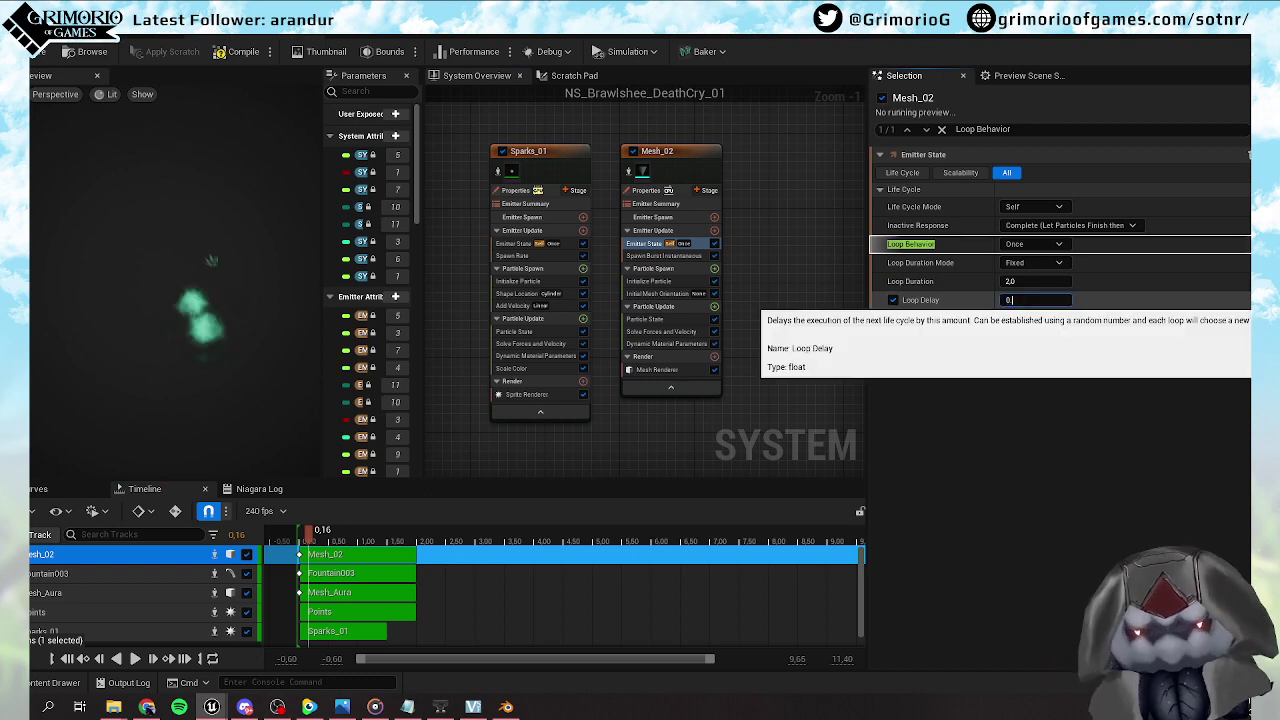
click(40, 52)
click(355, 36)
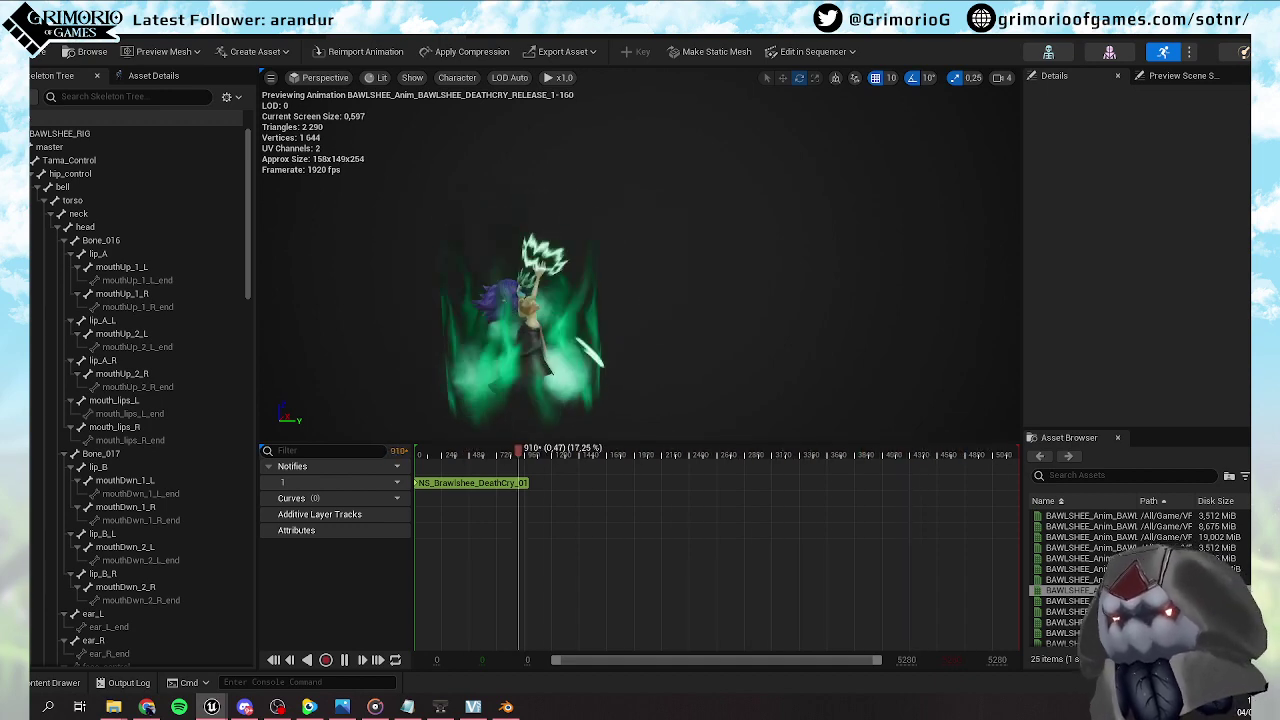
click(269, 35)
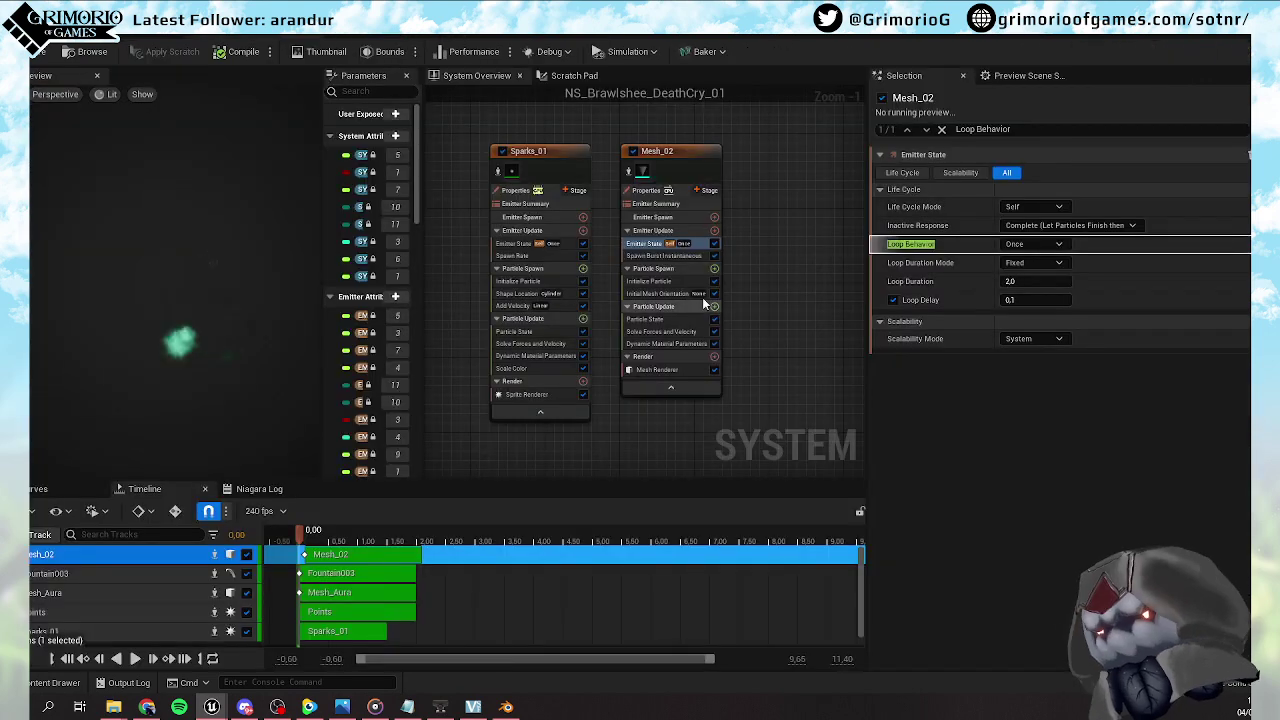
Set Loop Delay to 0.2 in Mesh_02's Emitter State, save the system, and preview the death cry animation
click(1030, 300)
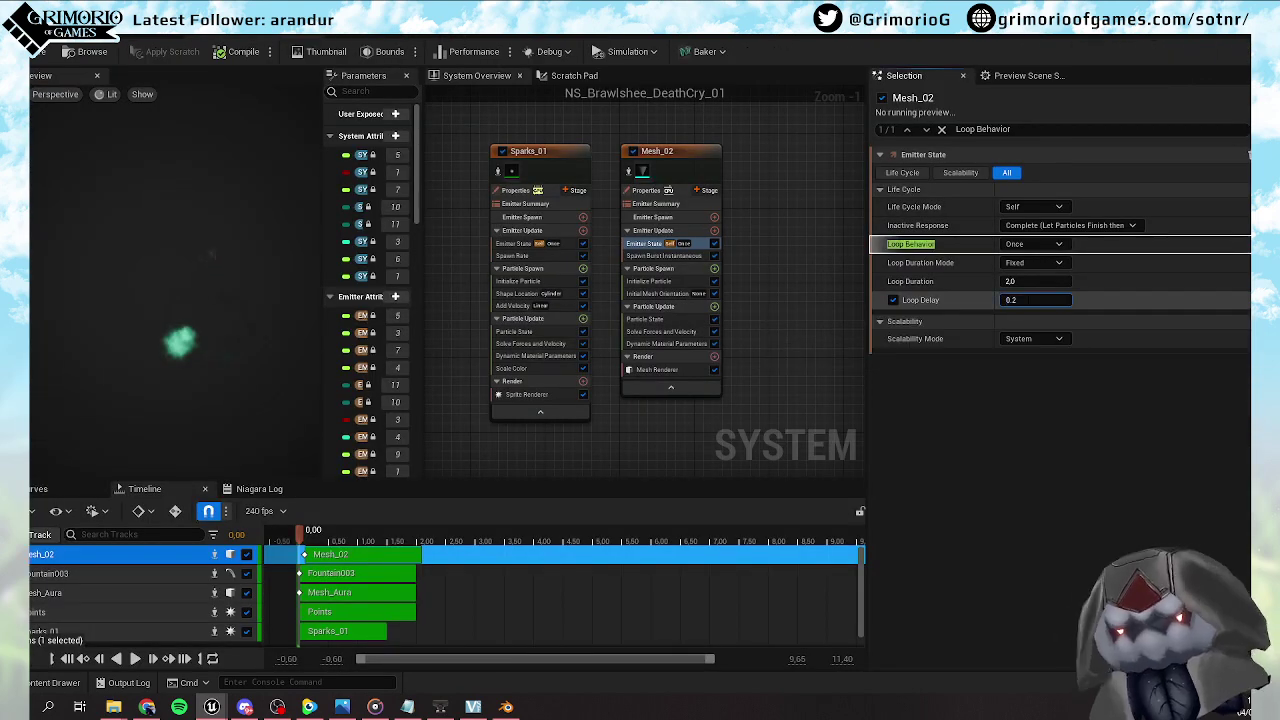
click(38, 51)
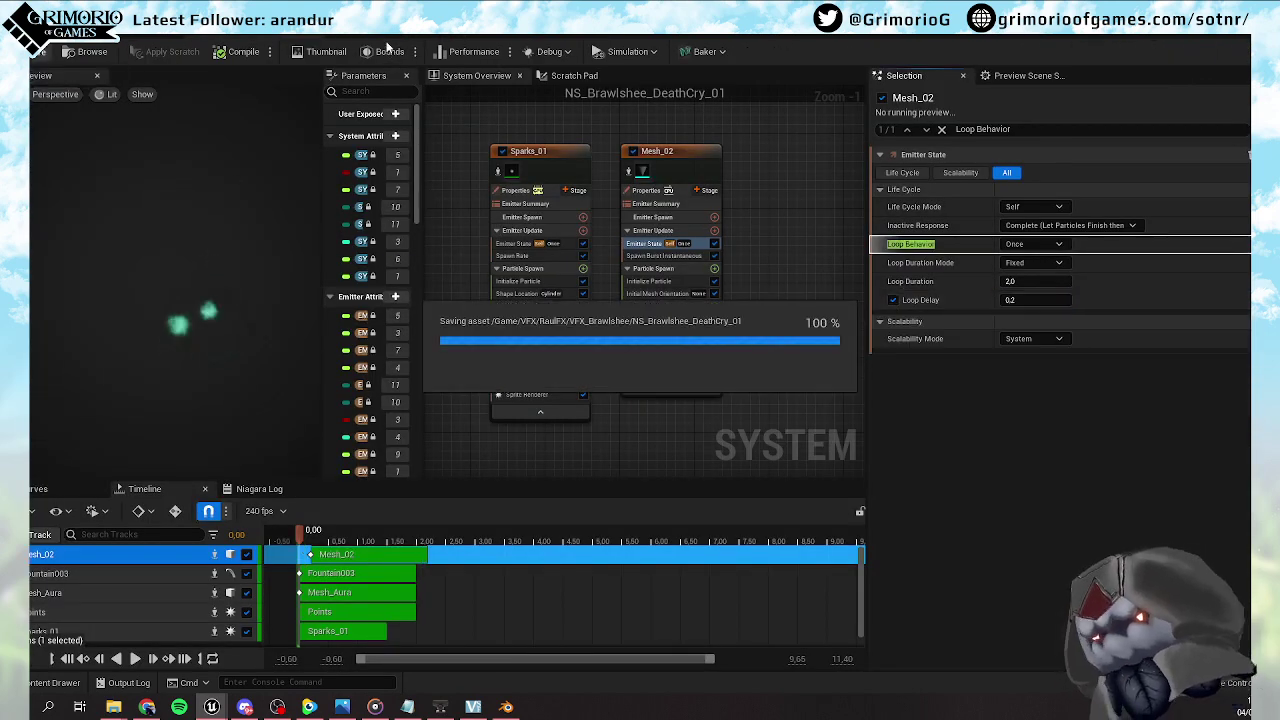
click(380, 36)
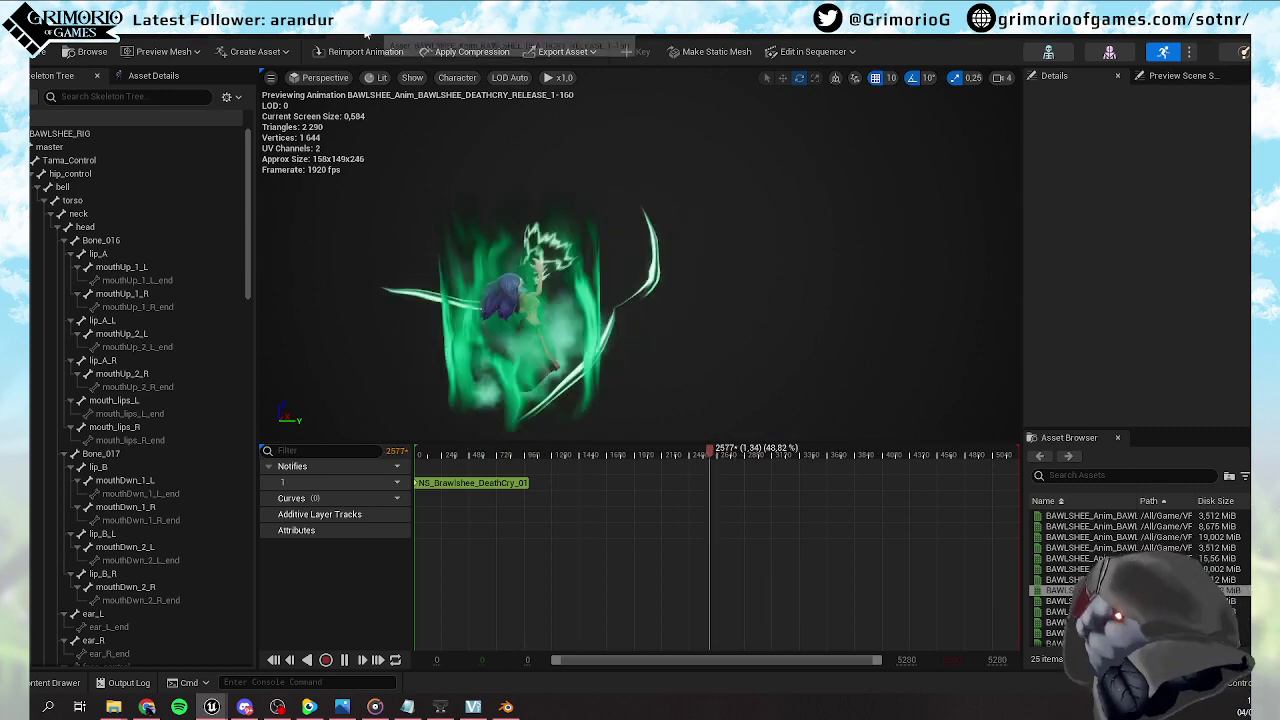
Back in the Niagara system, isolate the Mesh_02 emitter and scrub the timeline to about 0.86
click(214, 34)
click(655, 345)
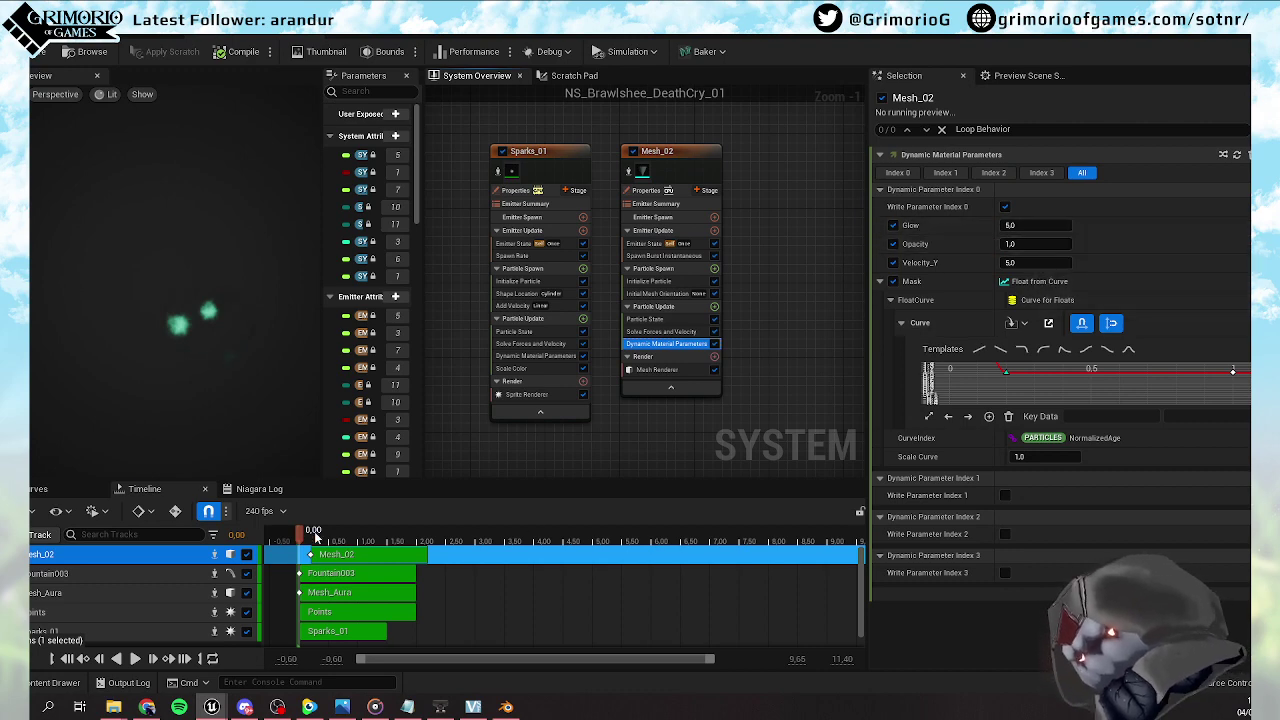
click(629, 172)
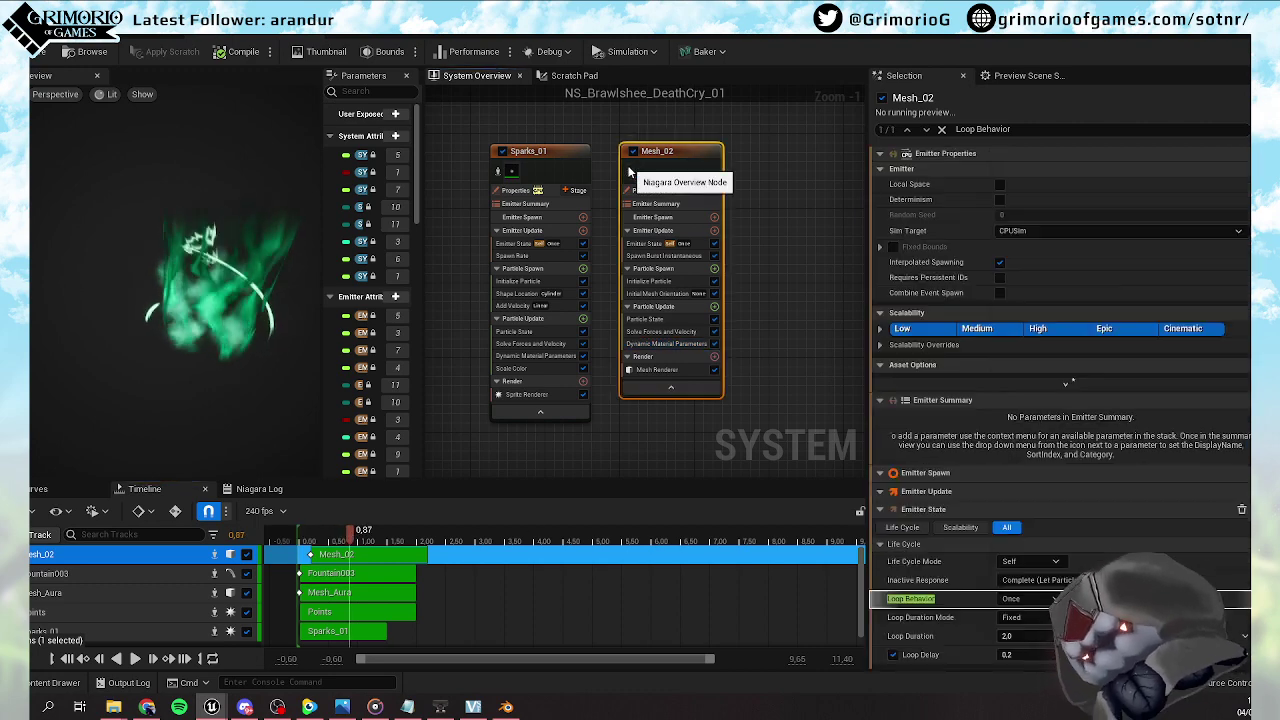
click(344, 535)
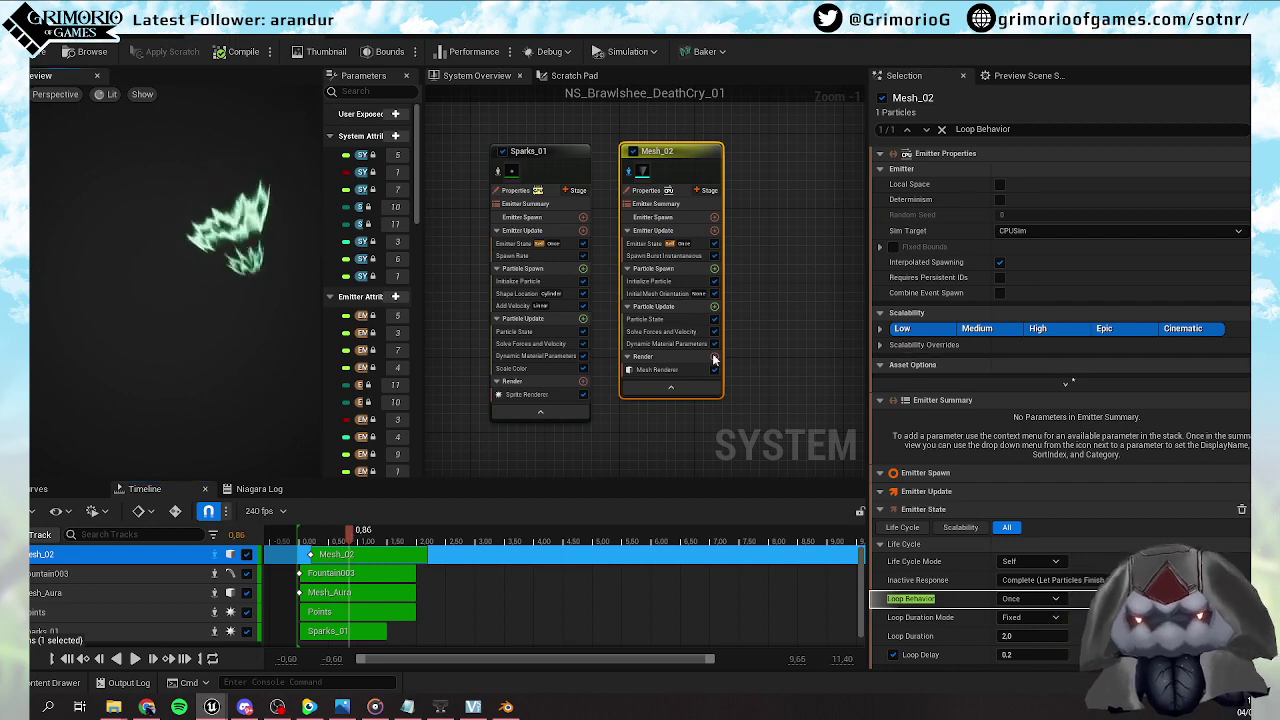
In Mesh_02's Dynamic Material Parameters, test a higher Opacity value and switch Opacity to Float from Curve
click(659, 344)
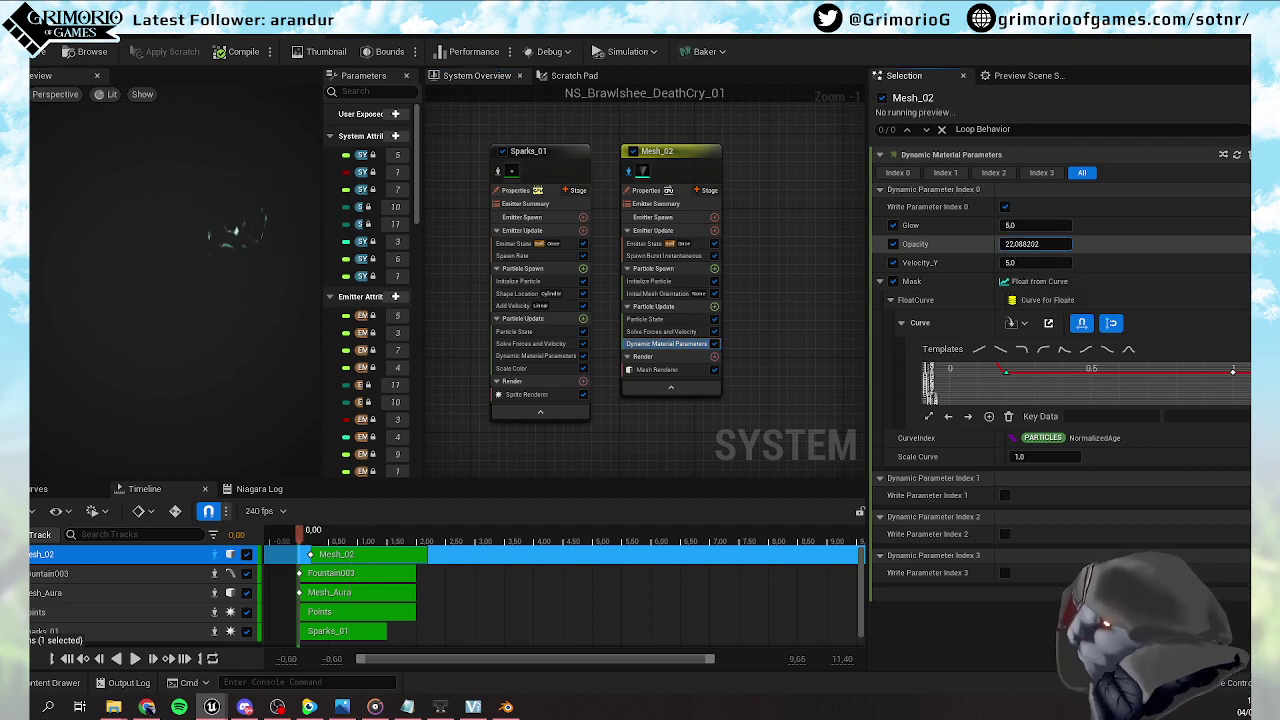
click(1026, 245)
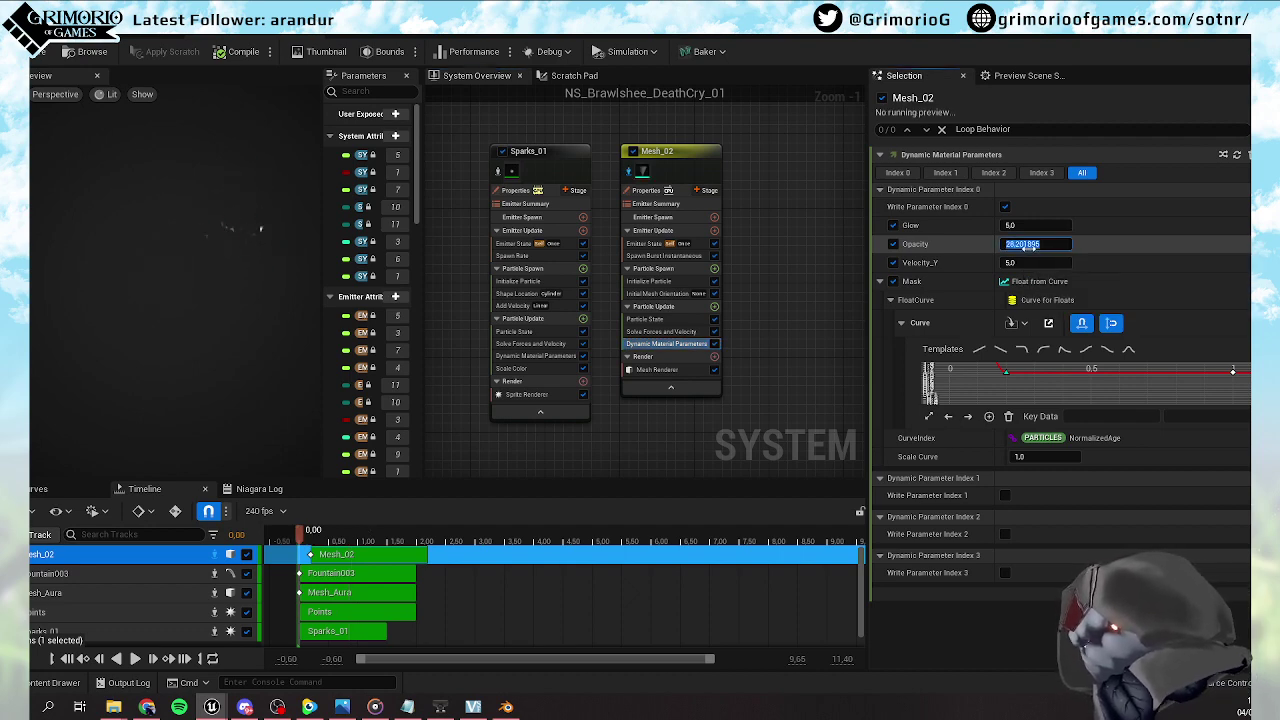
click(1247, 244)
click(1036, 343)
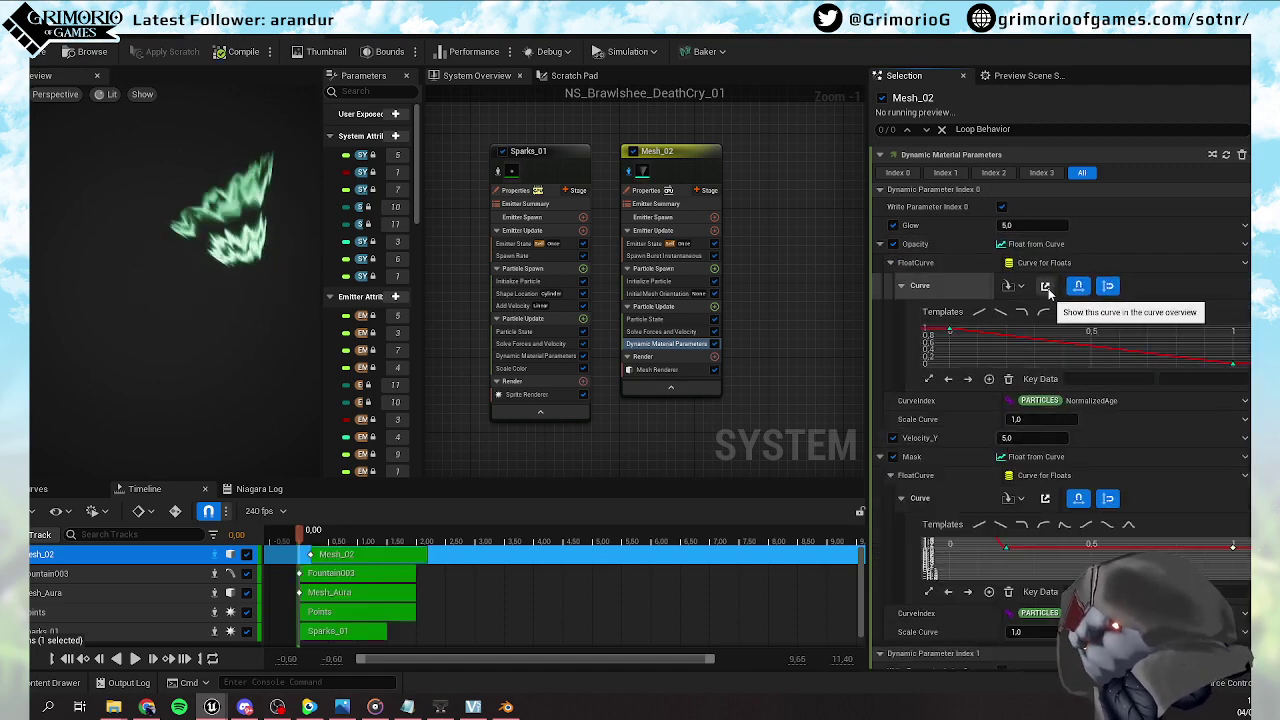
Apply a smooth template to the Opacity curve and shape it to hold at 1 until about 0.8, rising to 25 at time 1
click(1045, 286)
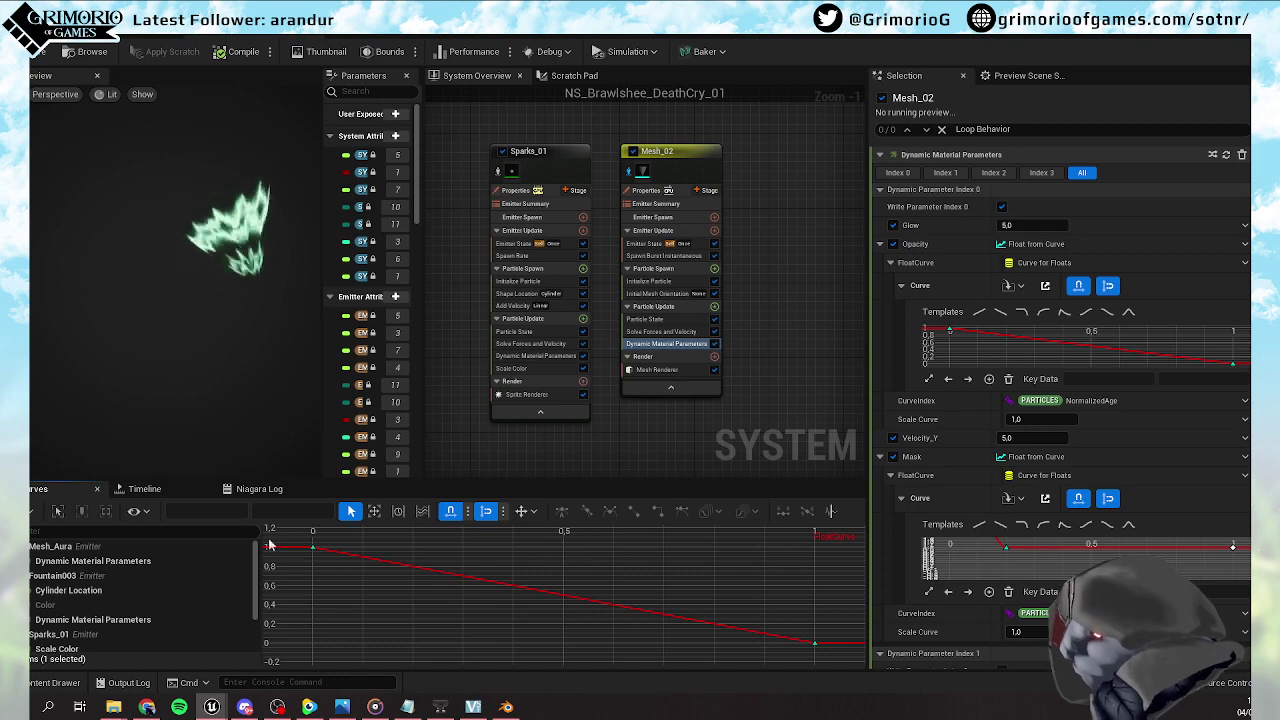
click(1086, 312)
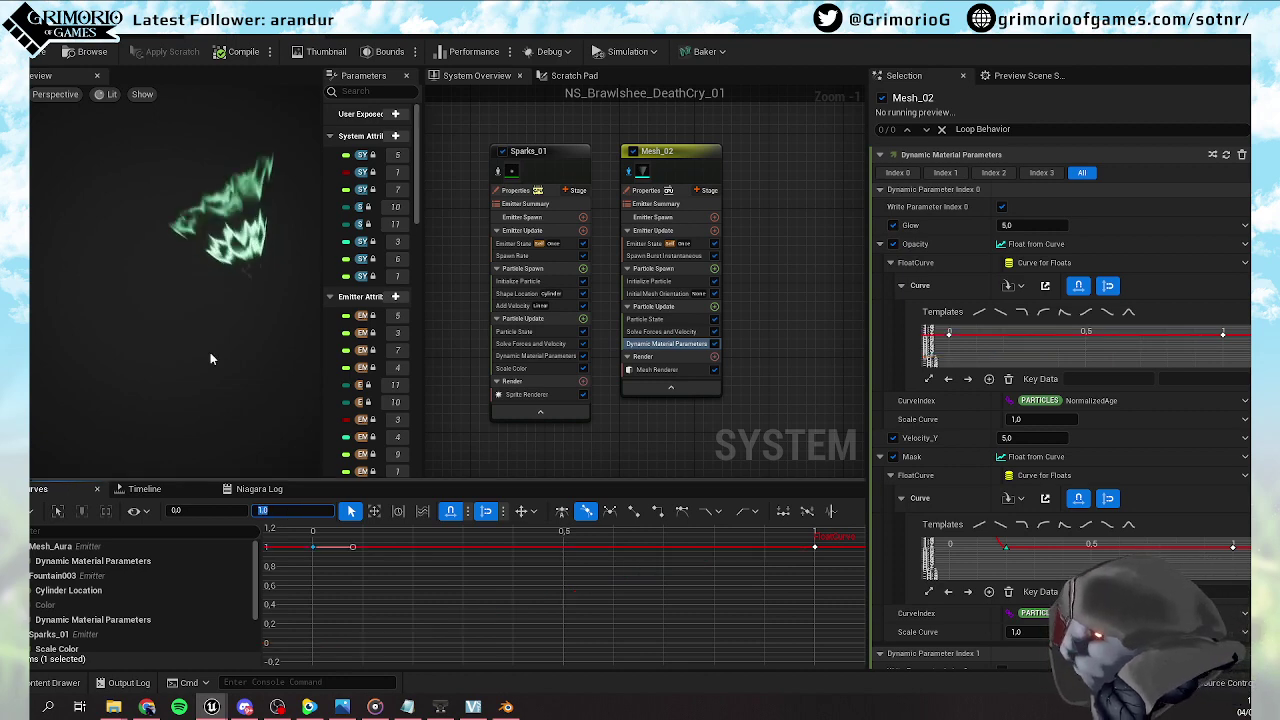
click(815, 548)
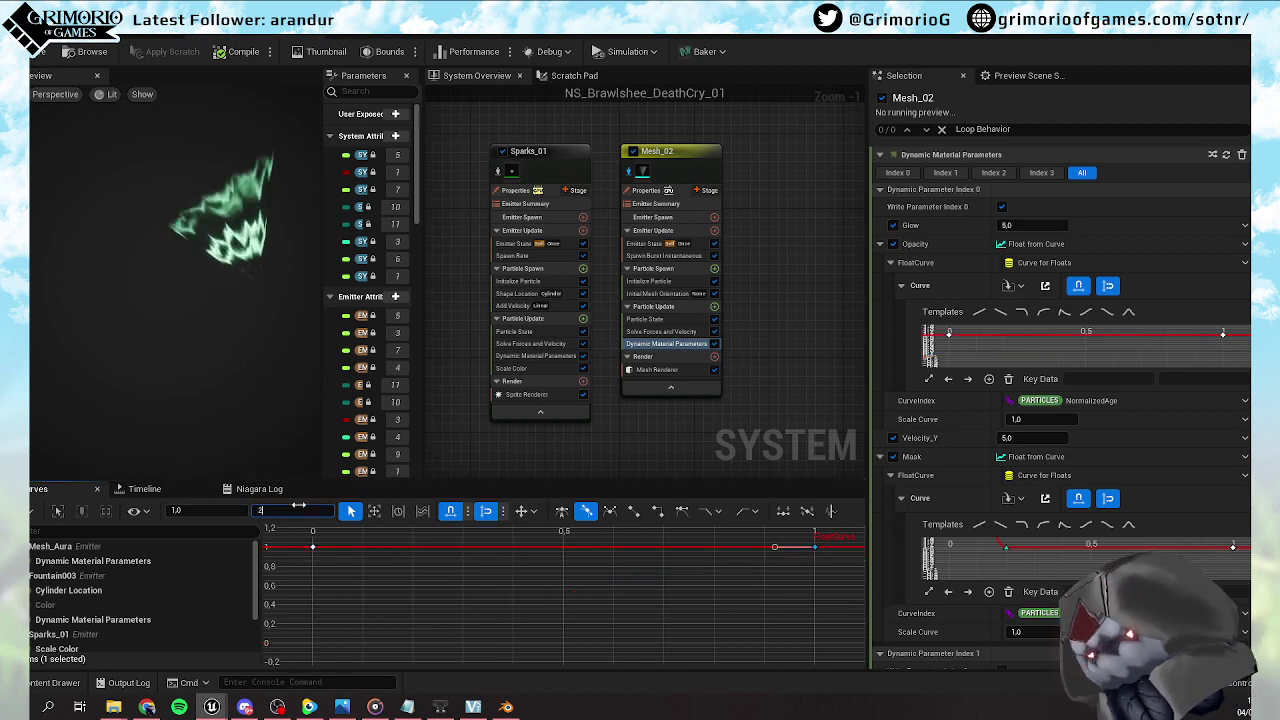
click(437, 579)
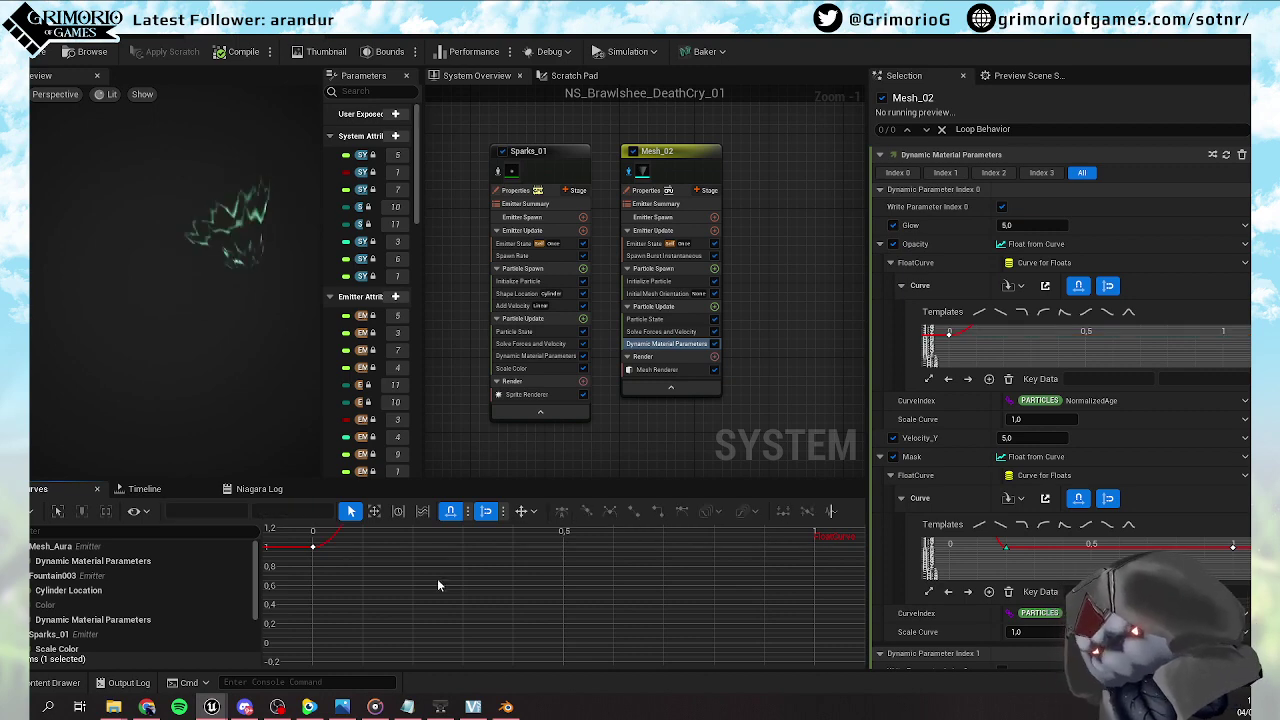
key(f)
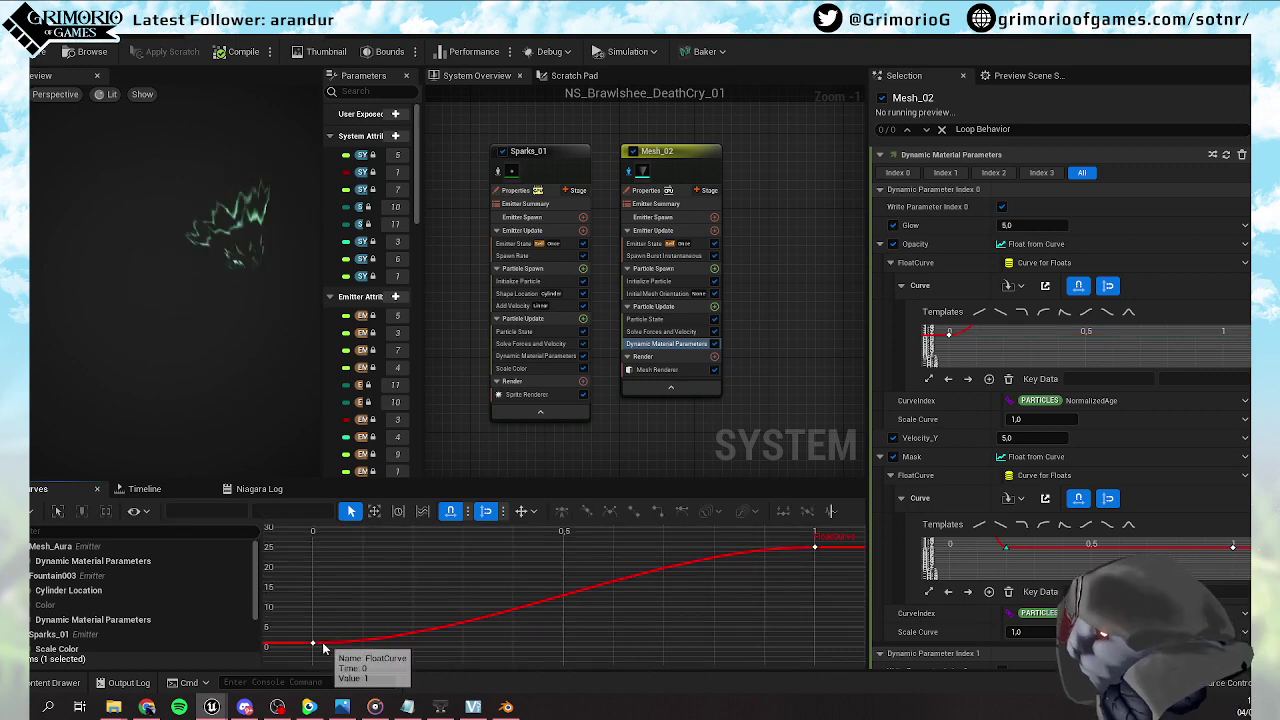
middle_click(714, 562)
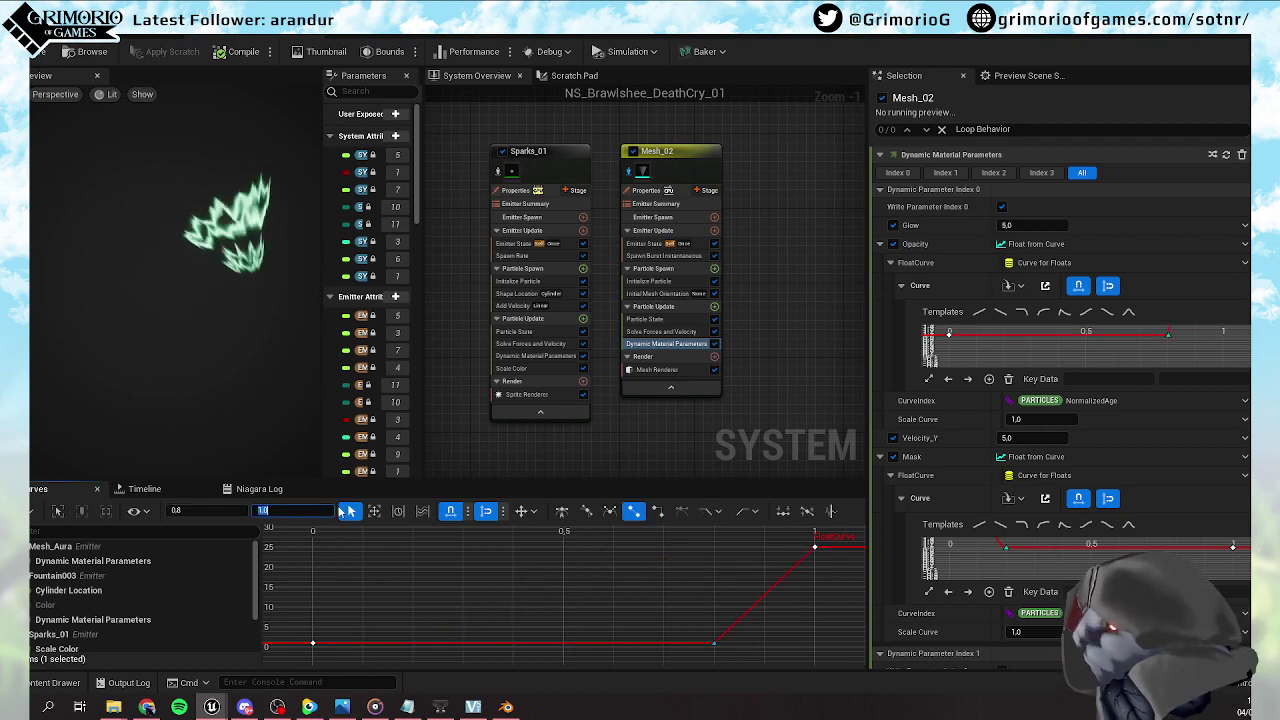
Scrub the timeline through Mesh_02's full lifetime to check the Opacity curve, and save the Niagara system
click(142, 488)
drag(290, 536, 433, 536)
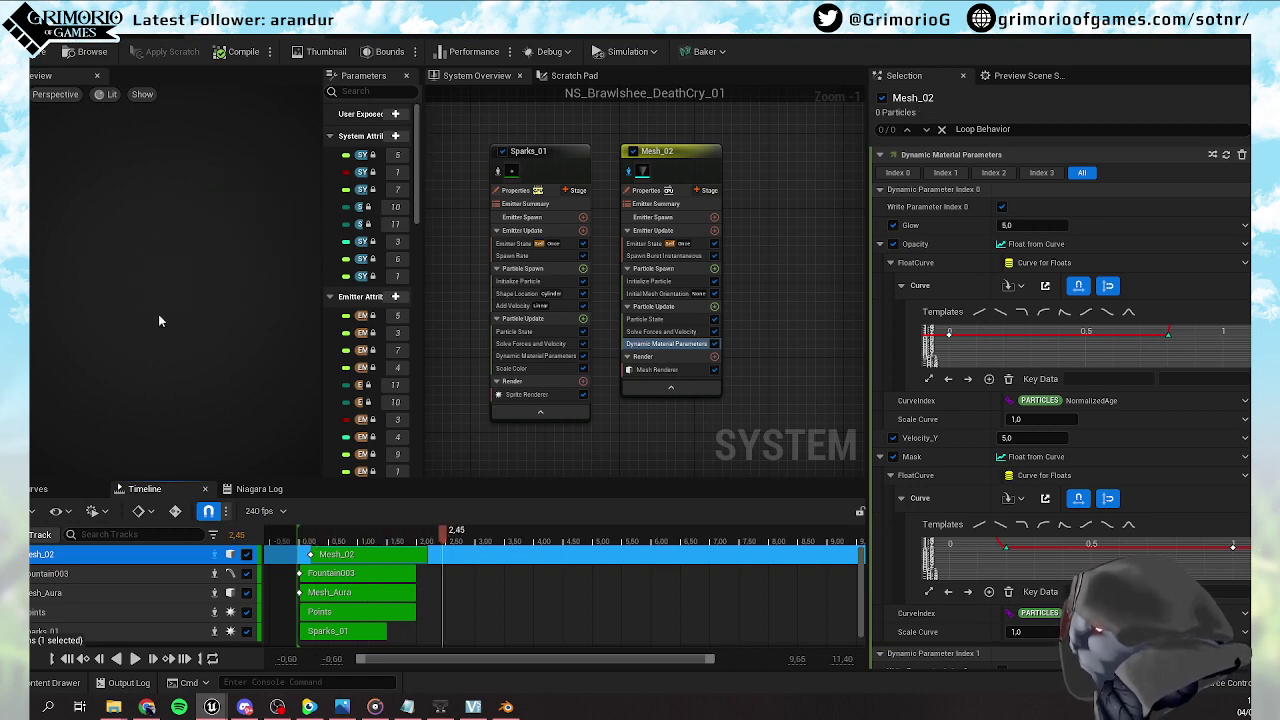
key(ctrl+s)
Preview the effect on the death cry animation, save that asset, and play the effect in the level
click(357, 30)
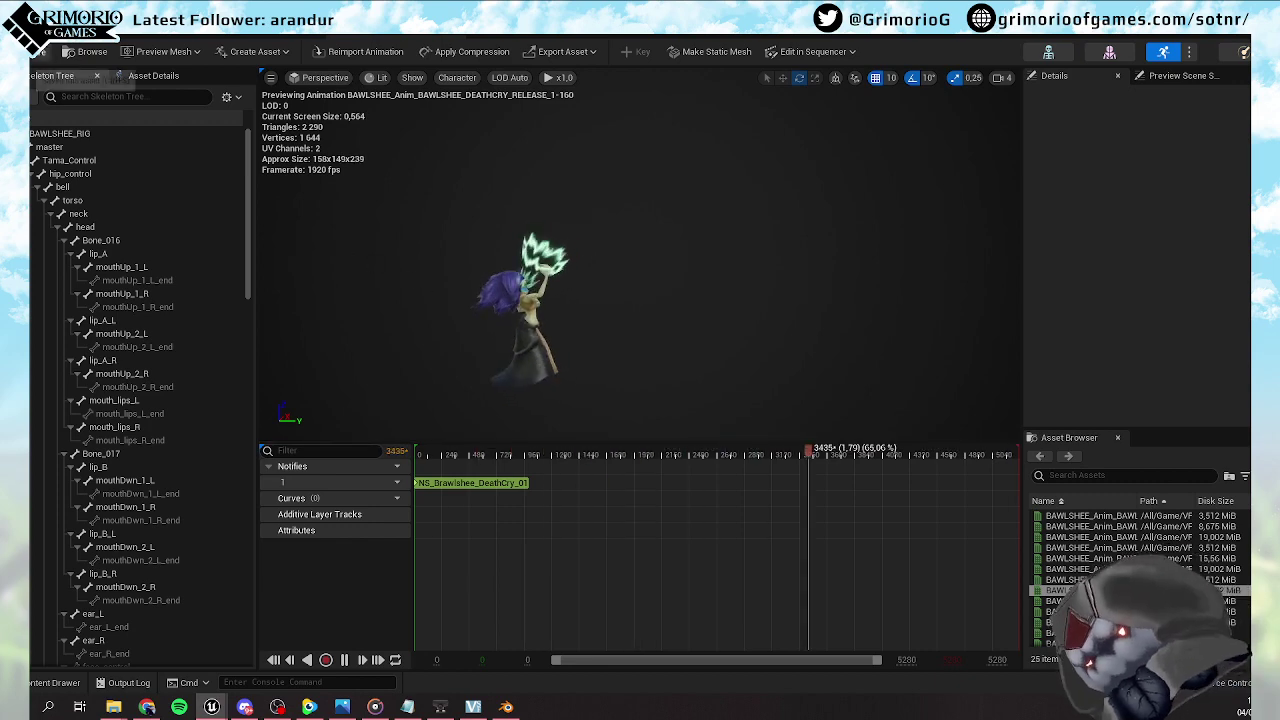
key(ctrl+s)
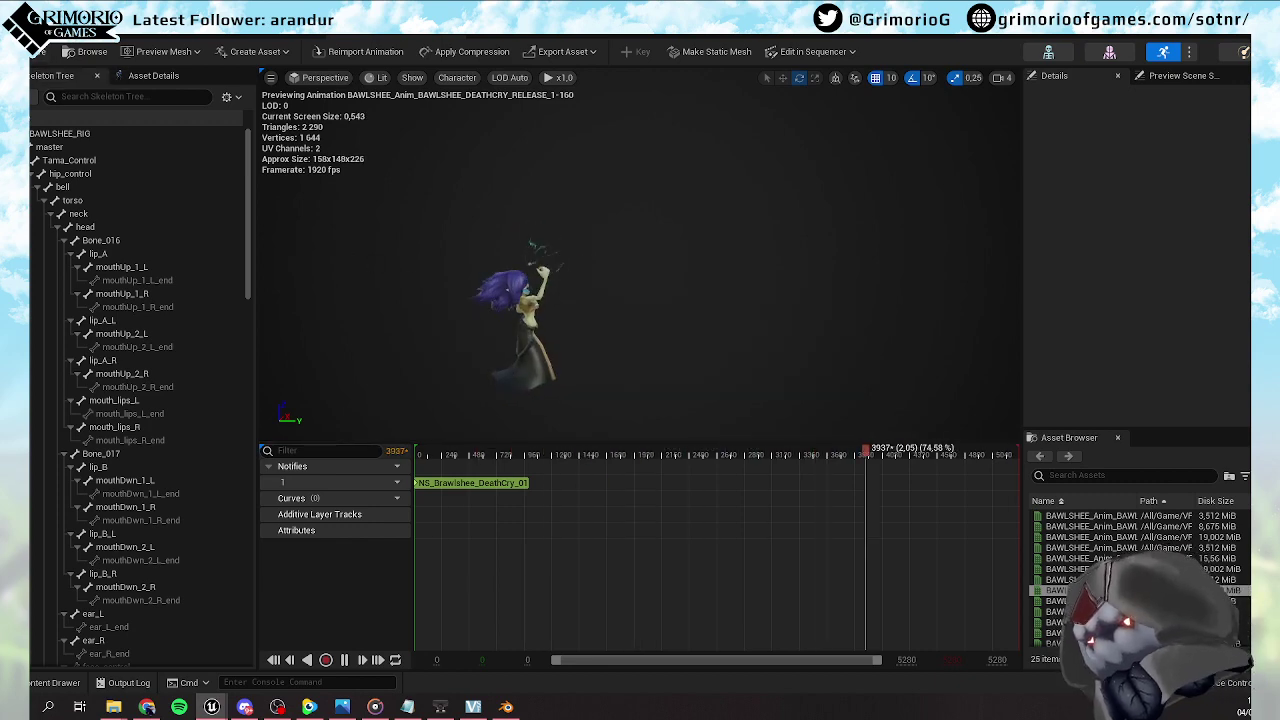
click(100, 28)
click(285, 51)
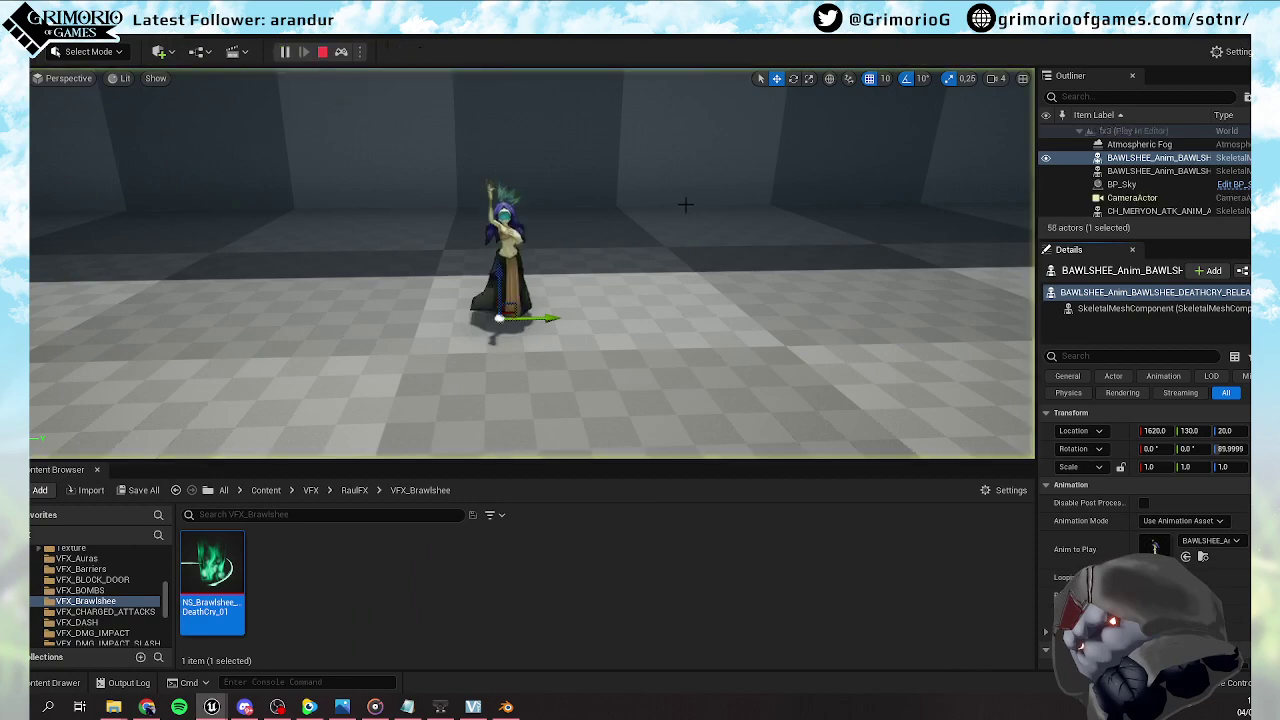
click(322, 51)
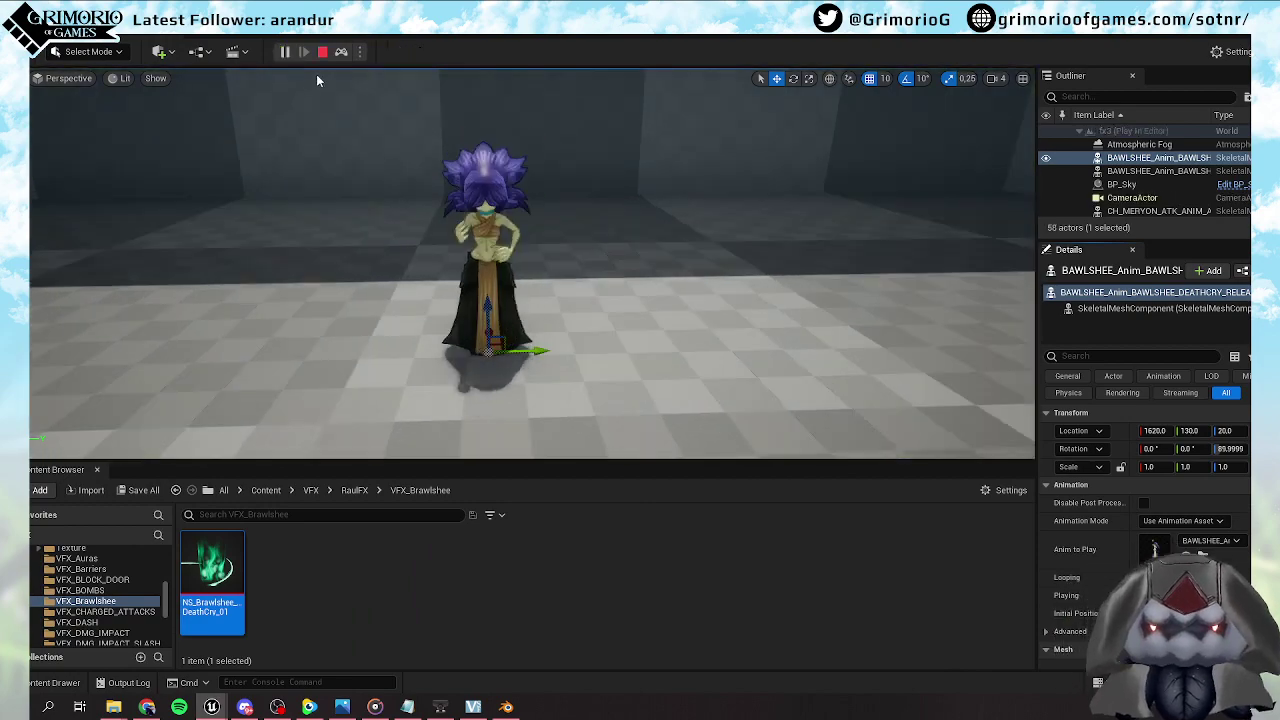
Reopen NS_Brawlshee_DeathCry_01 and enable Local Space in the Mesh_02 emitter properties
double_click(212, 572)
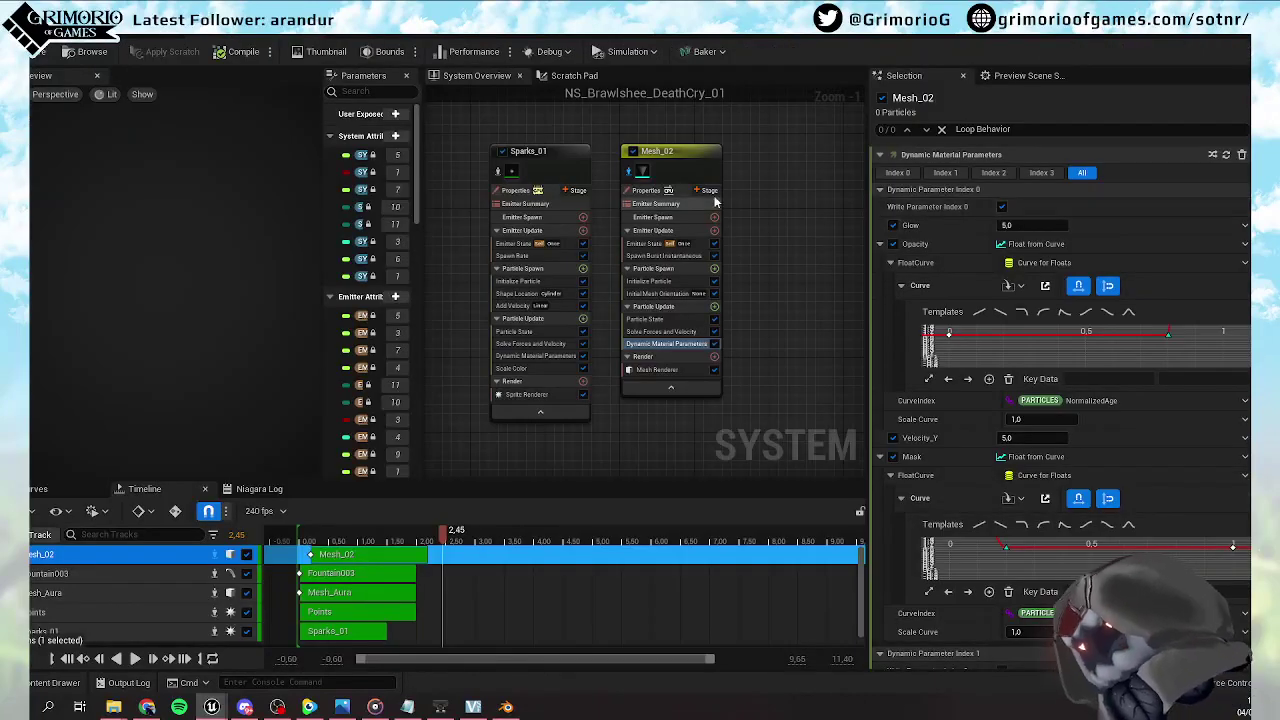
click(645, 191)
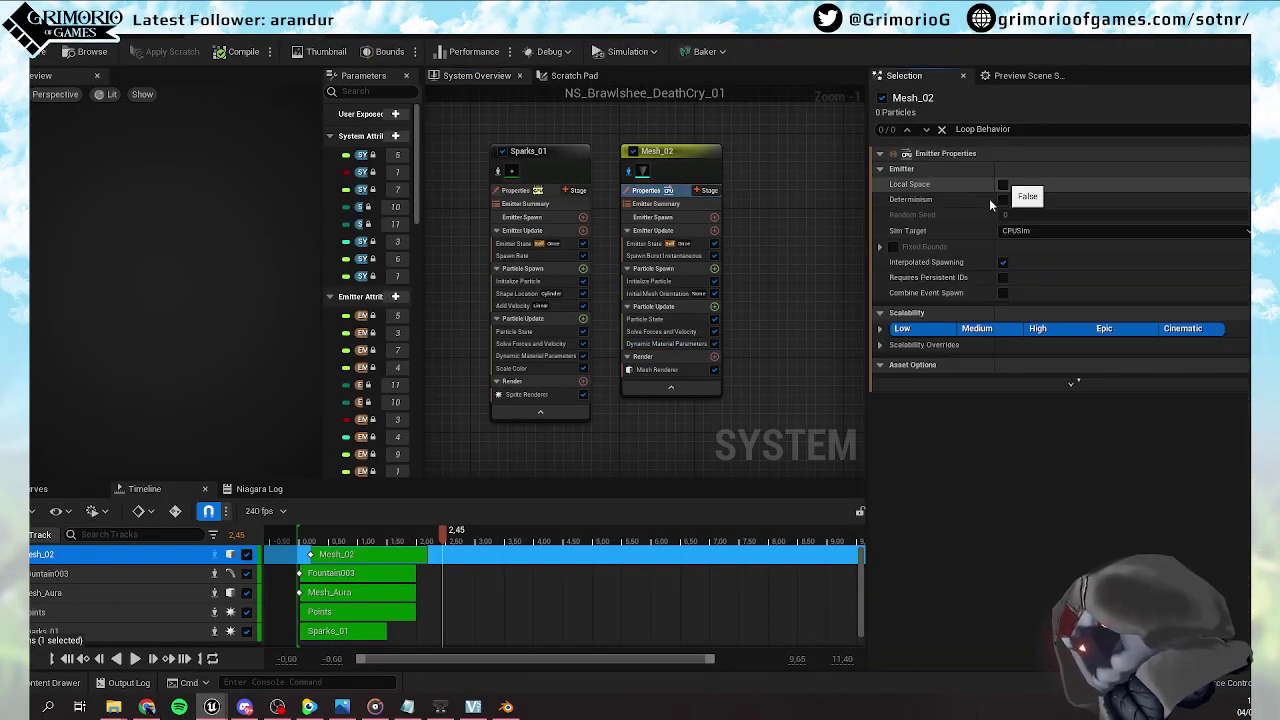
click(1002, 185)
Check the Local Space setting in the emitter properties of Sparks_01, Fountain003 and Points
right_drag(525, 114, 630, 127)
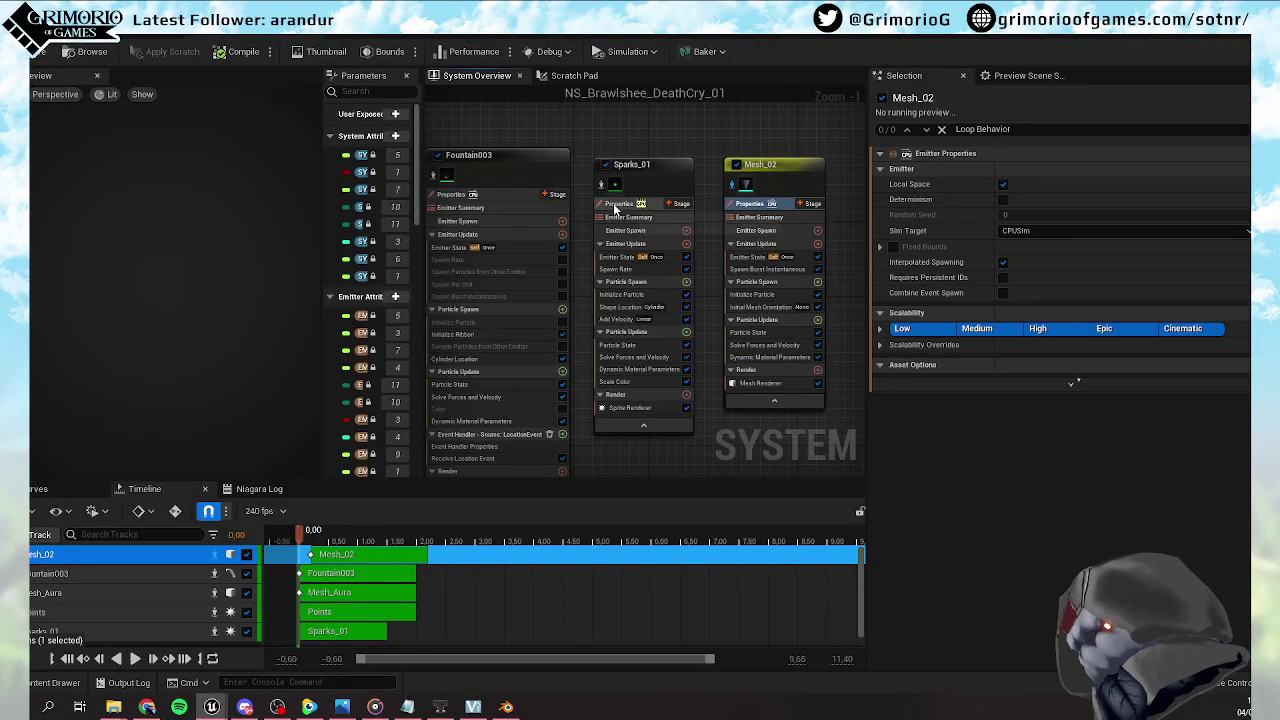
click(614, 205)
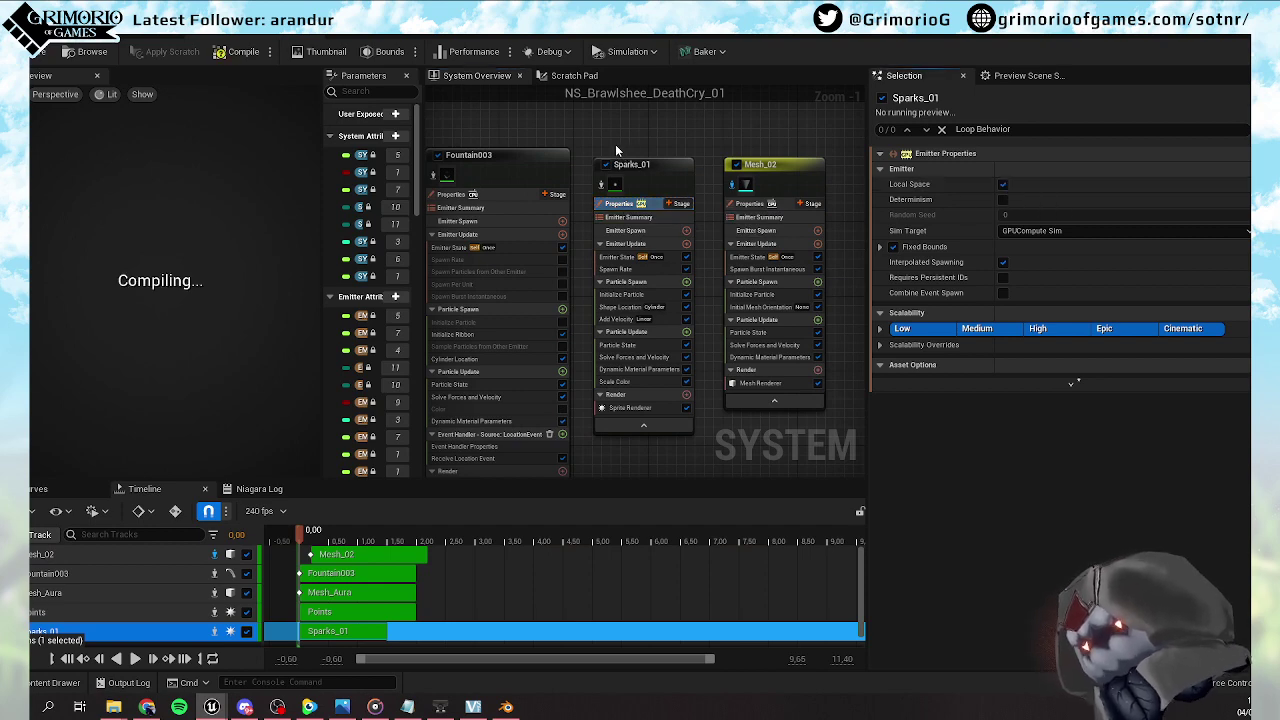
click(637, 196)
click(1005, 185)
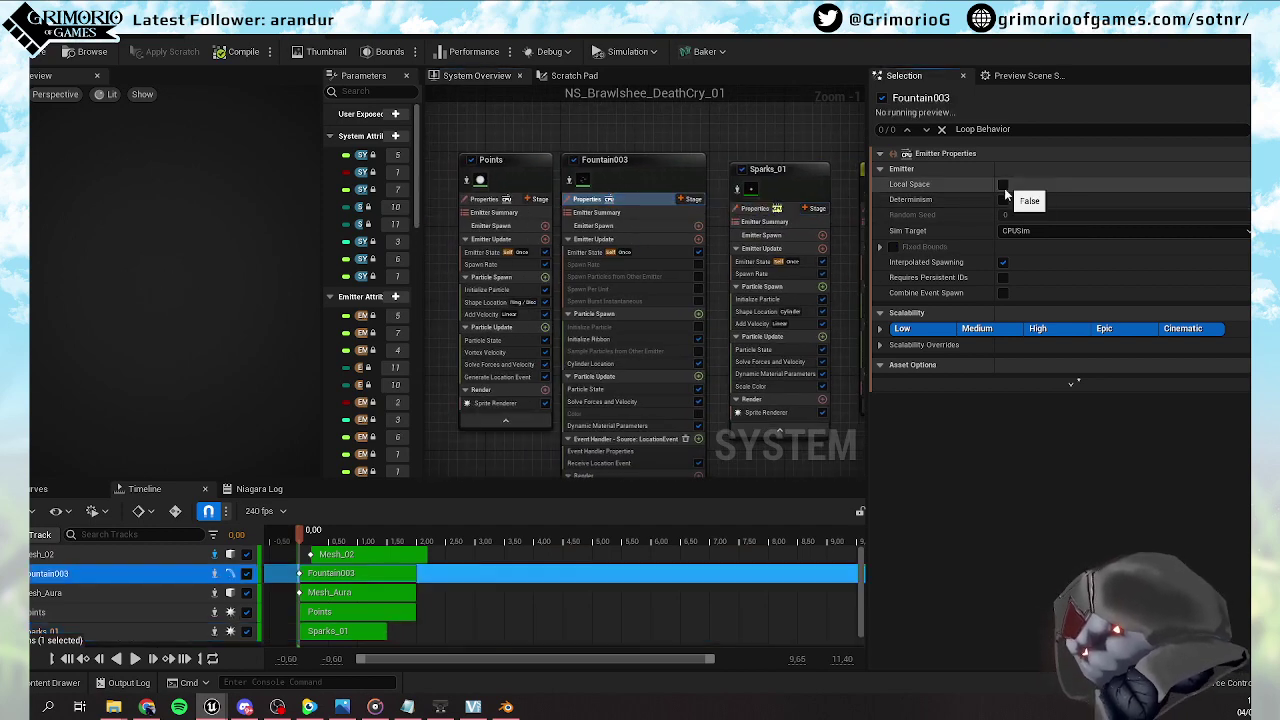
click(655, 207)
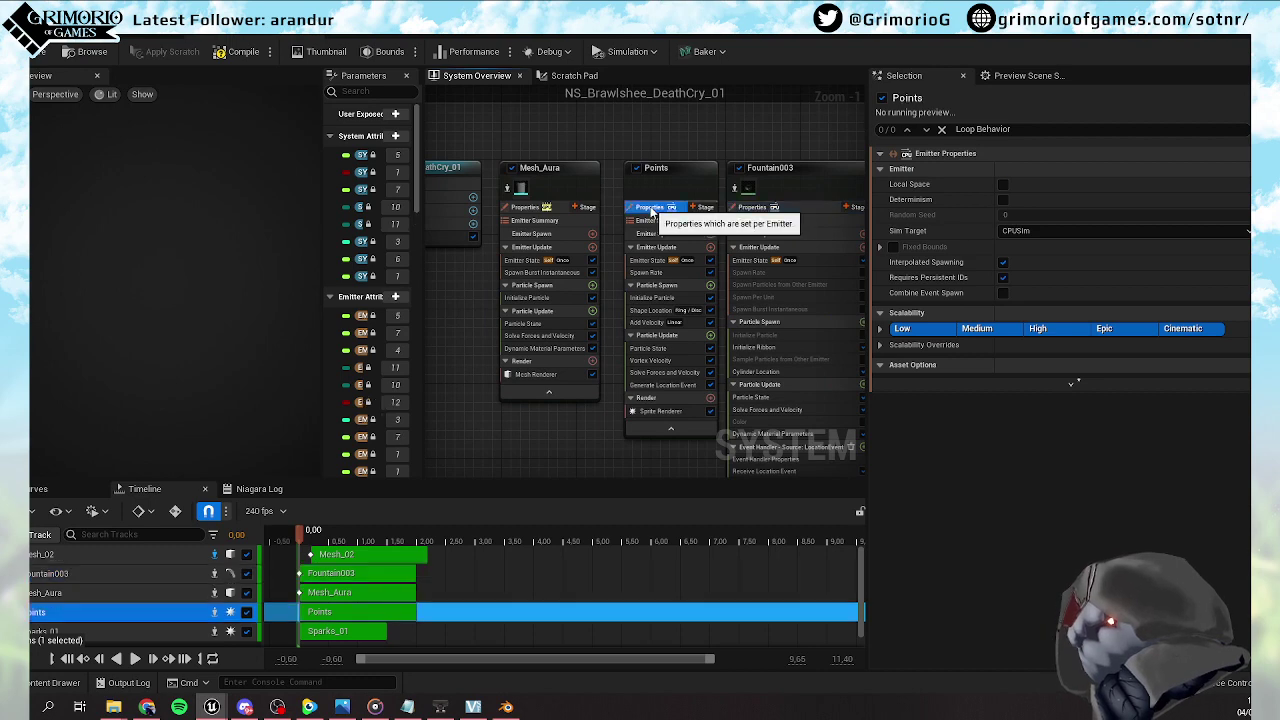
click(998, 185)
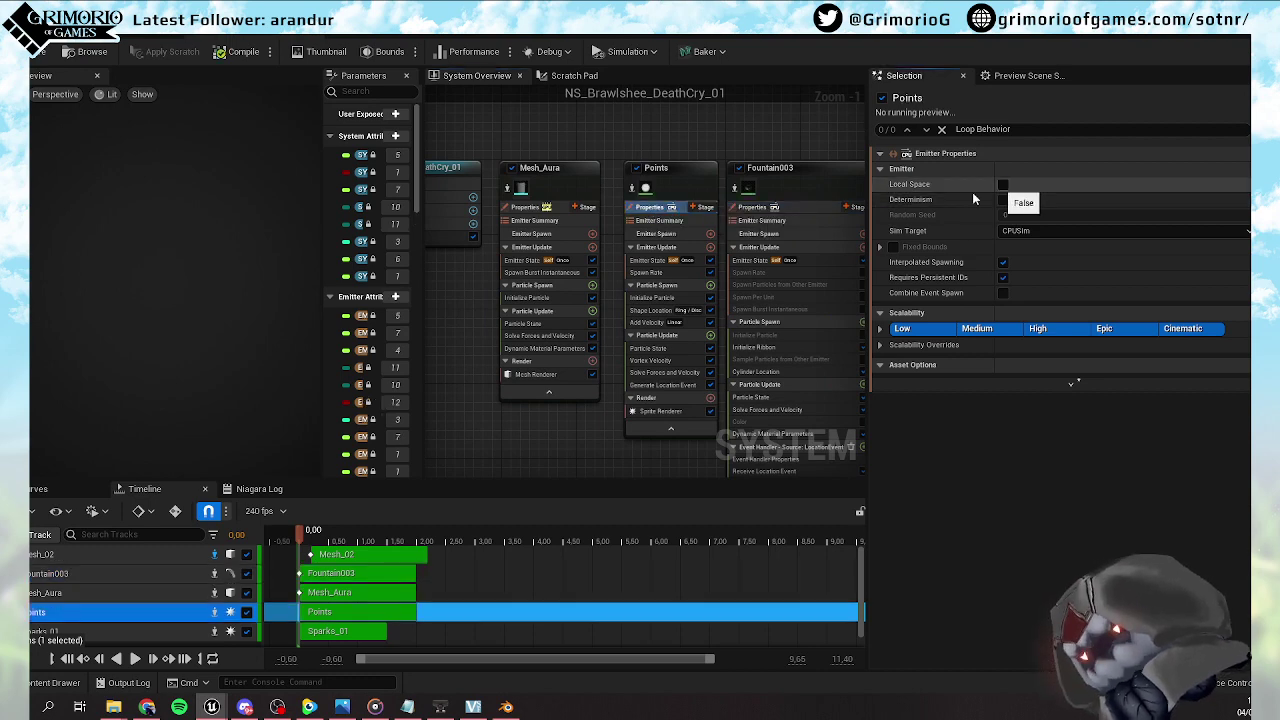
Enable Local Space in the Mesh_Aura emitter properties and save the Niagara system
click(516, 208)
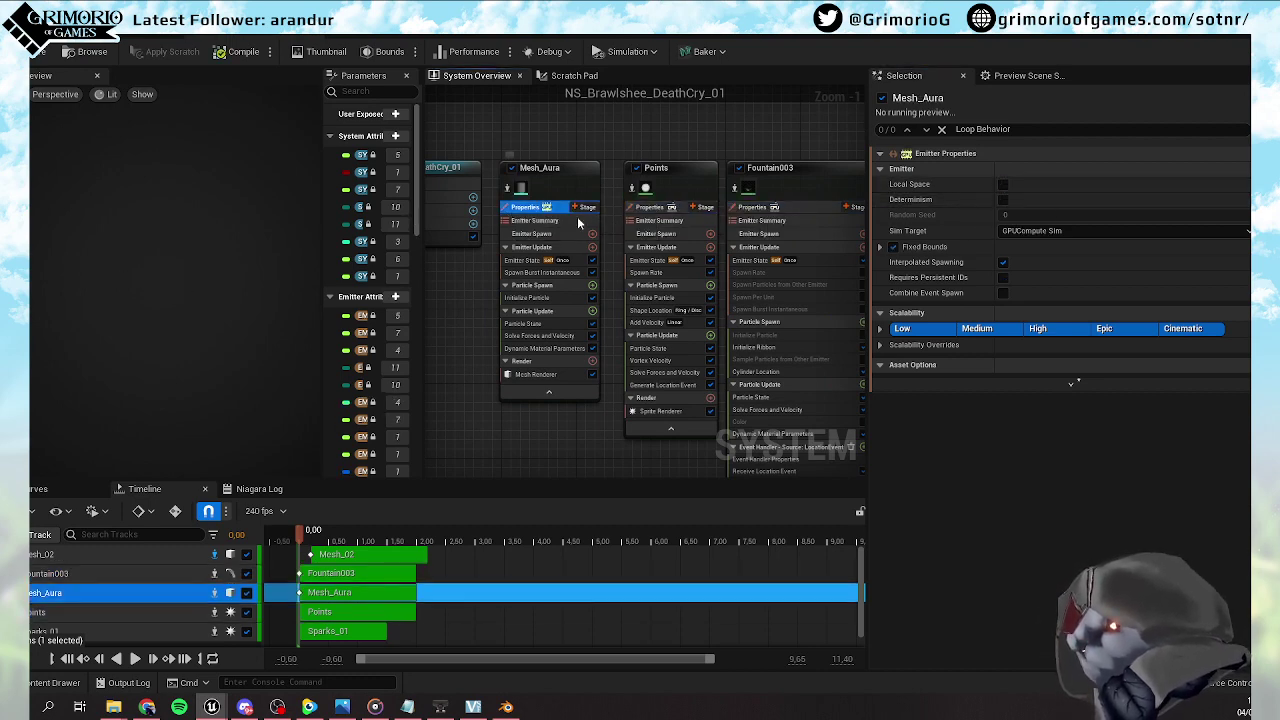
click(1003, 184)
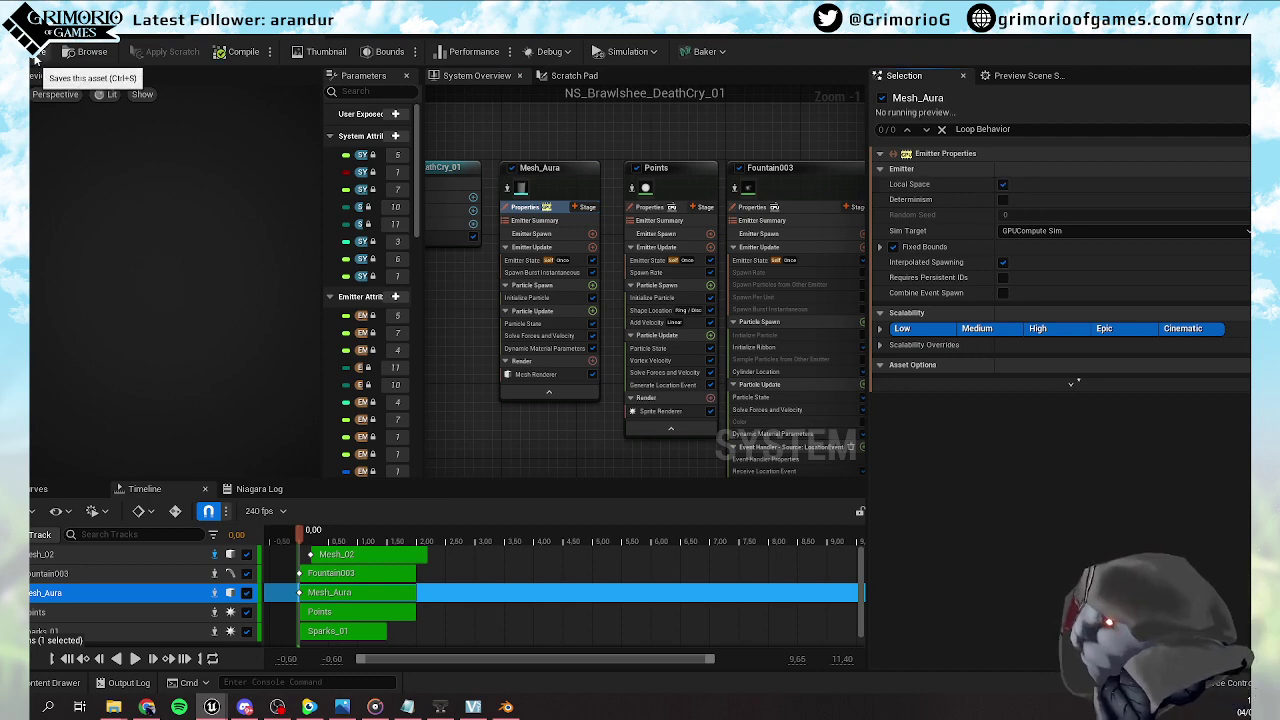
click(36, 54)
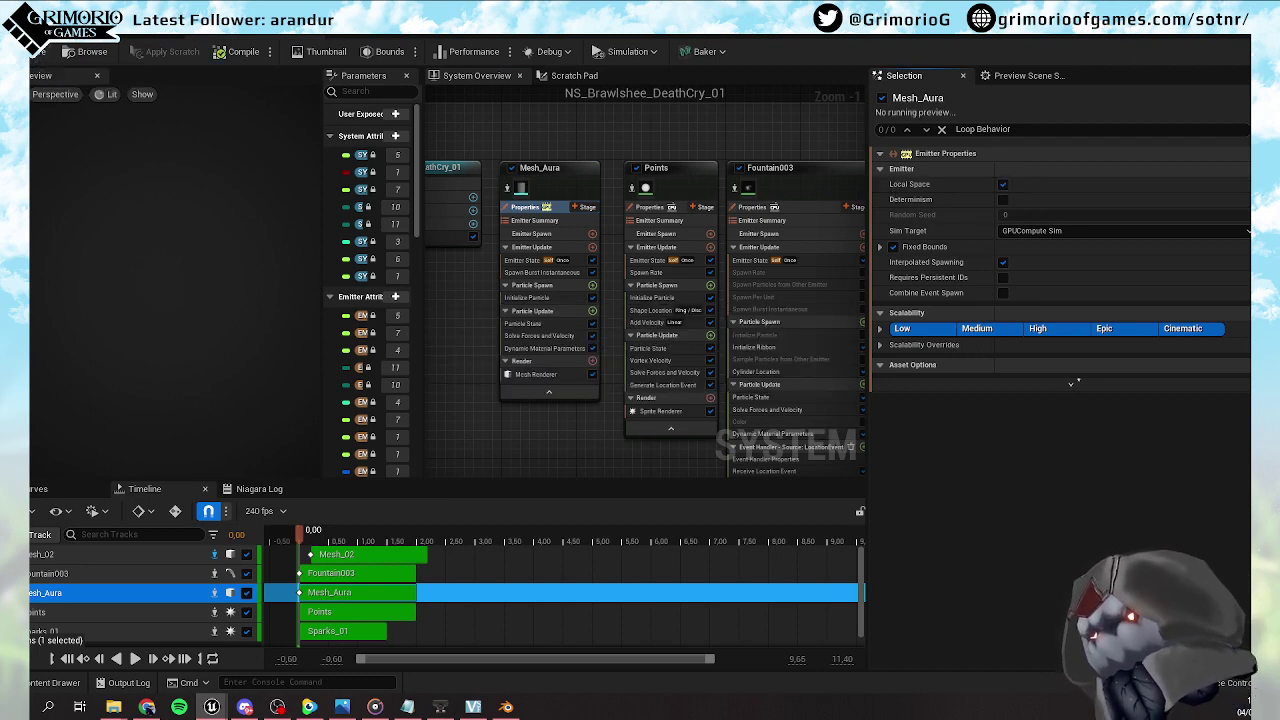
Play the level, examine the death cry effect around the character from several angles, and return to the Niagara system
click(110, 27)
click(285, 51)
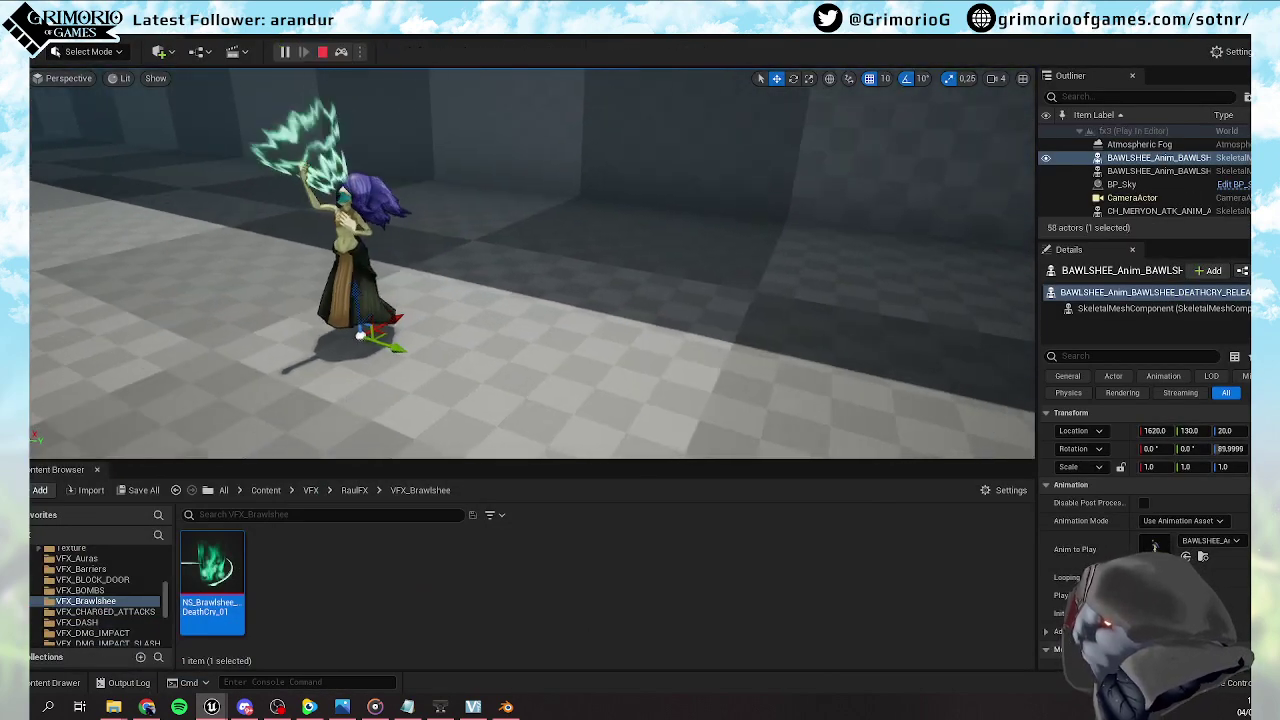
alt+drag(426, 191, 426, 191)
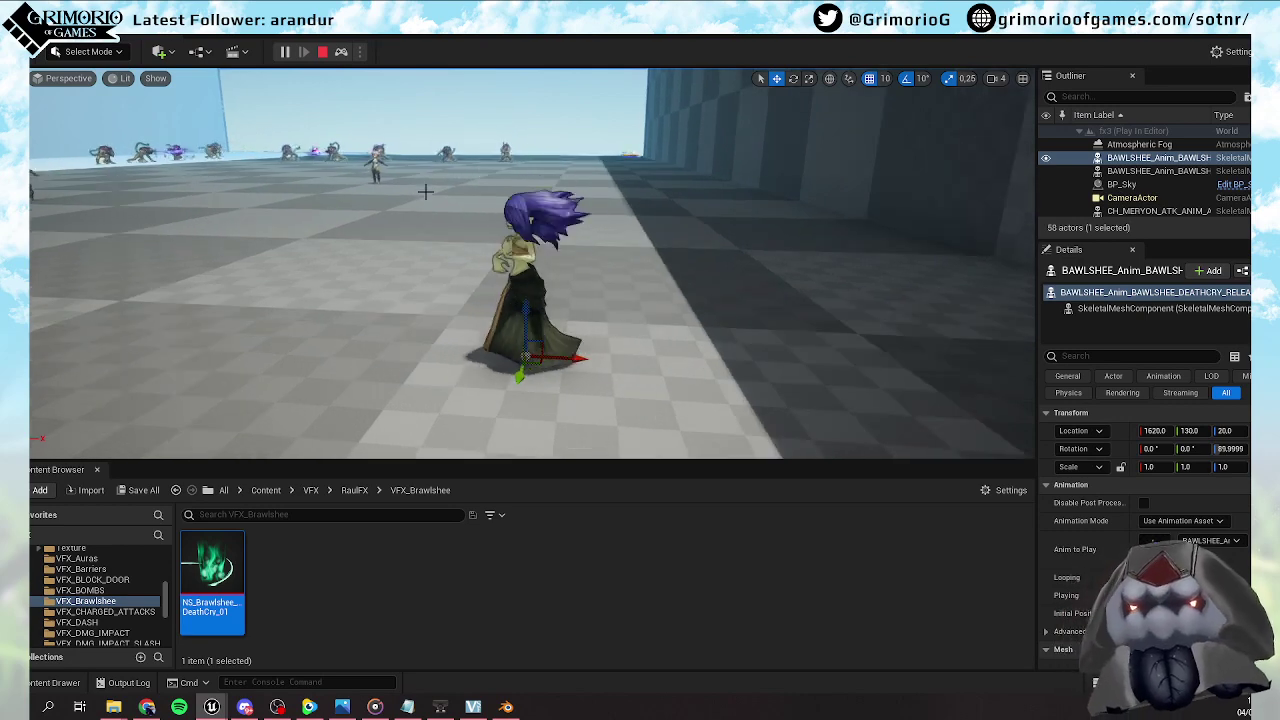
alt+drag(426, 191, 486, 216)
scroll(486, 215, down, 3)
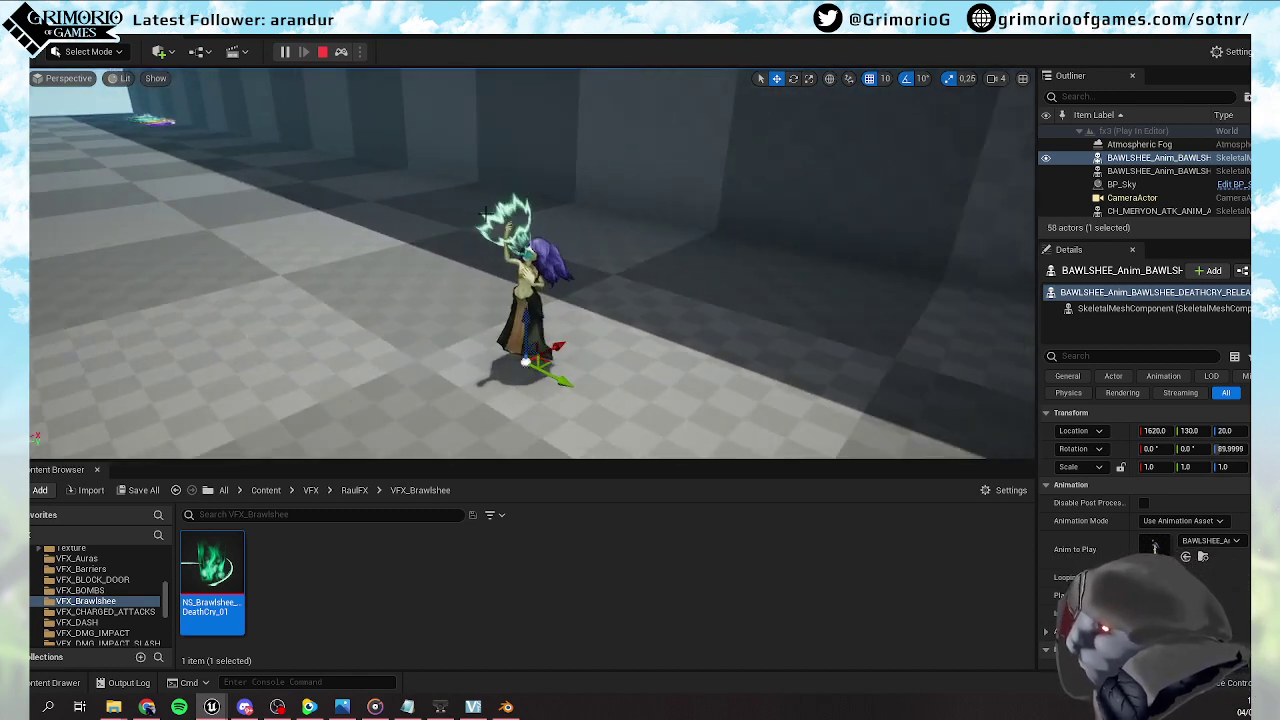
right_drag(494, 215, 494, 215)
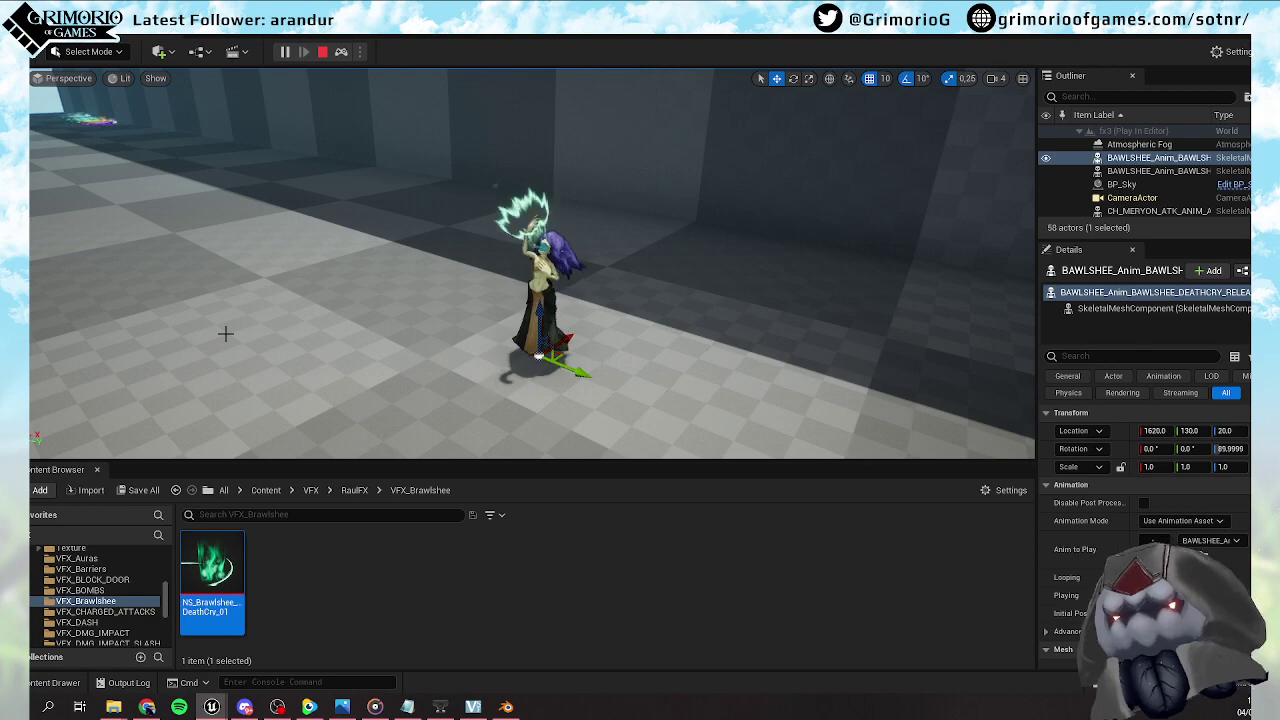
mouse_move(215, 708)
click(284, 640)
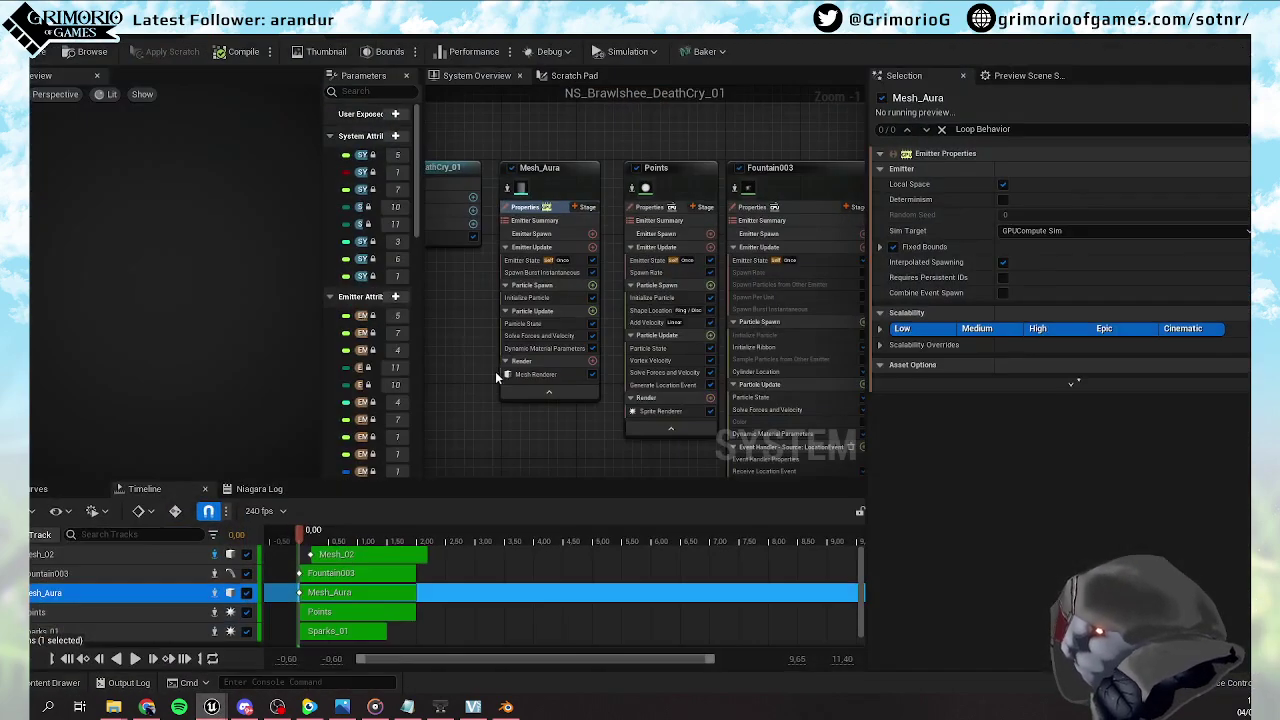
Play the level and examine the death cry effect around the character in full-screen view, then stop the simulation
right_drag(719, 172, 459, 163)
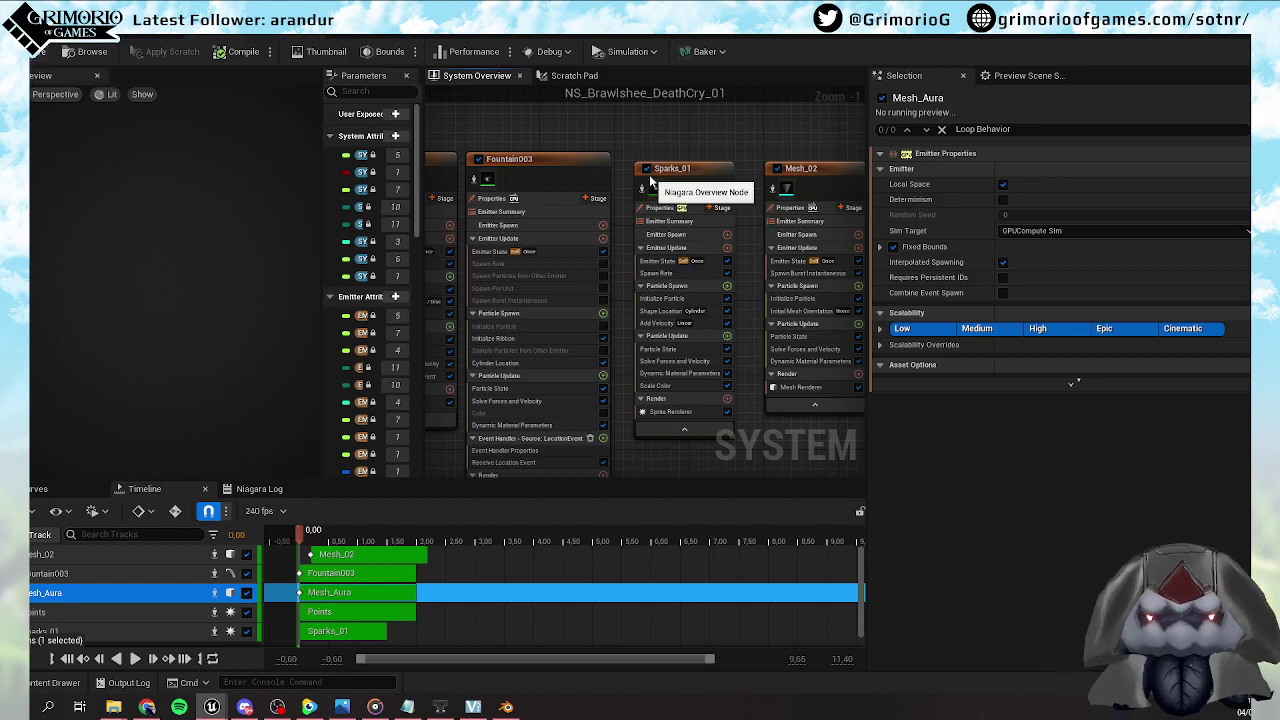
key(alt+Tab)
key(Escape)
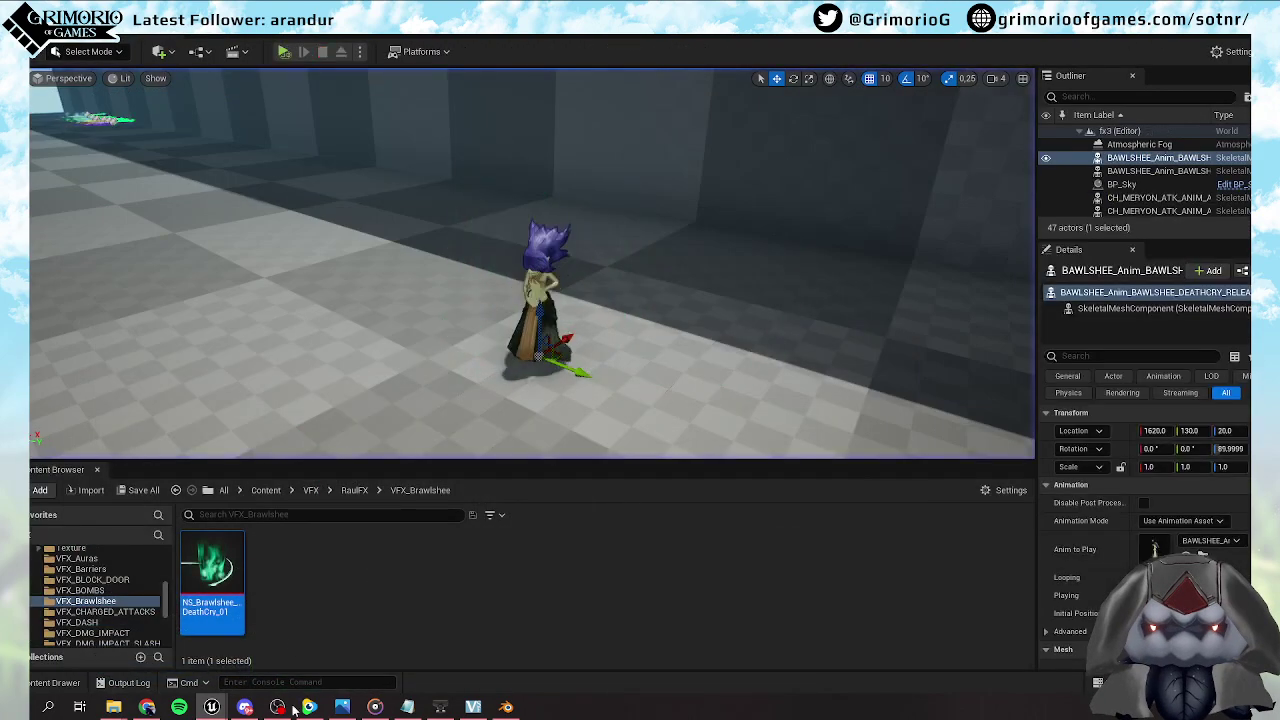
mouse_move(211, 707)
click(284, 640)
click(40, 58)
key(alt+Tab)
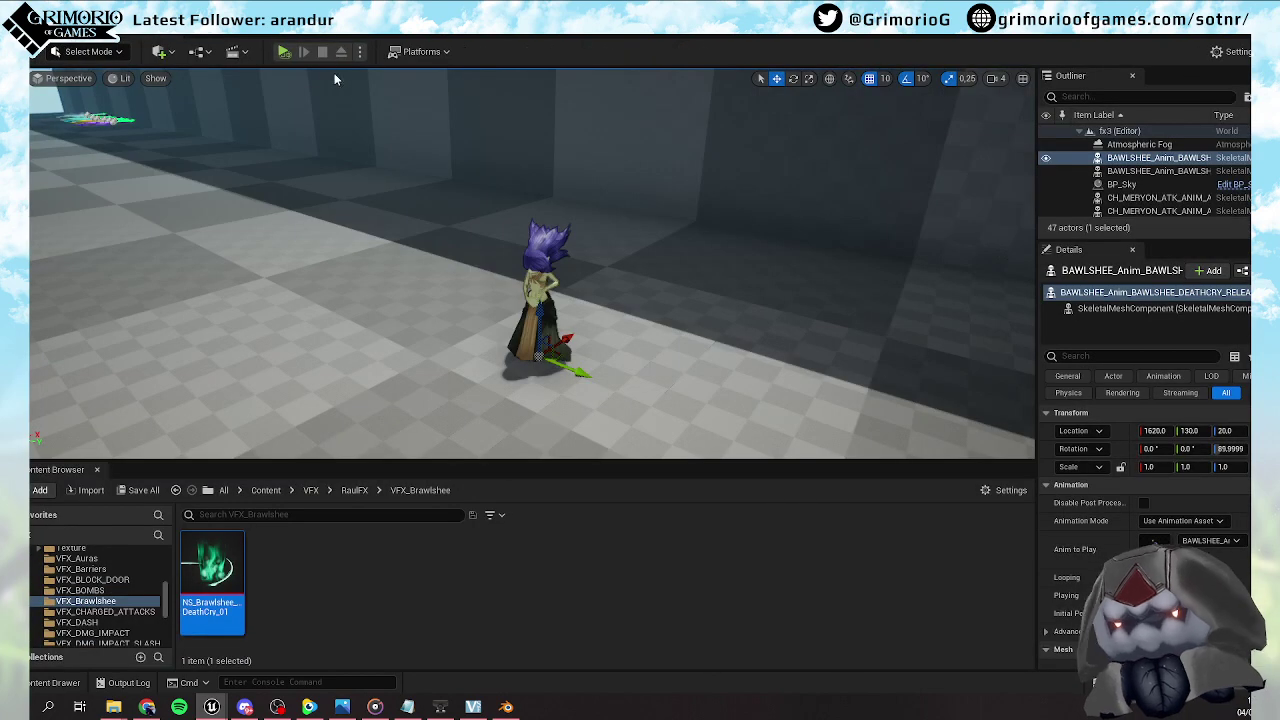
click(285, 52)
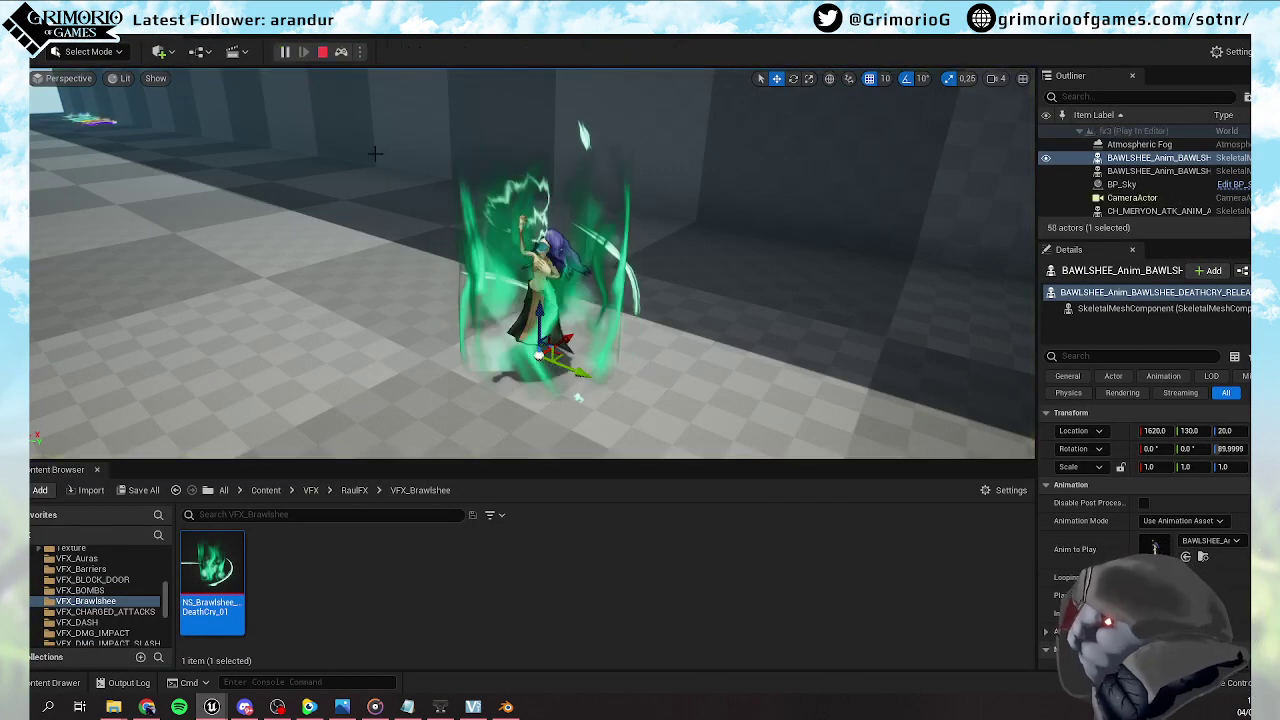
click(432, 226)
key(F11)
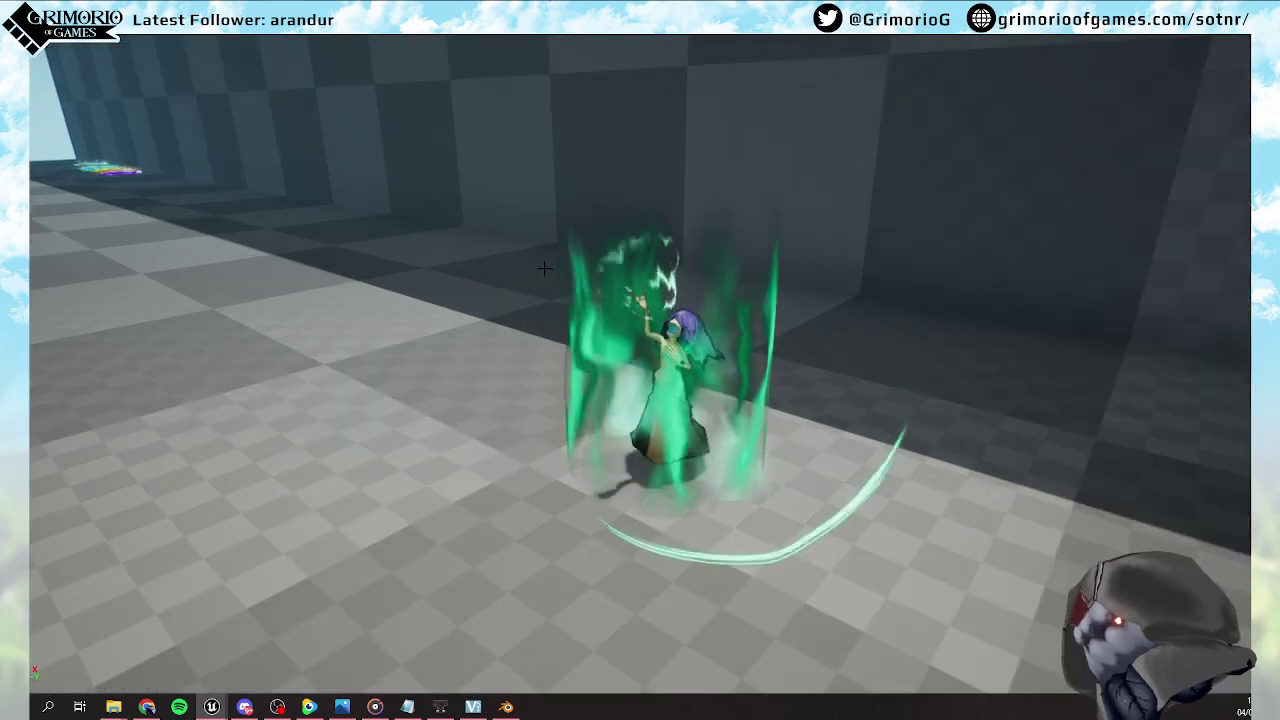
right_drag(567, 279, 480, 266)
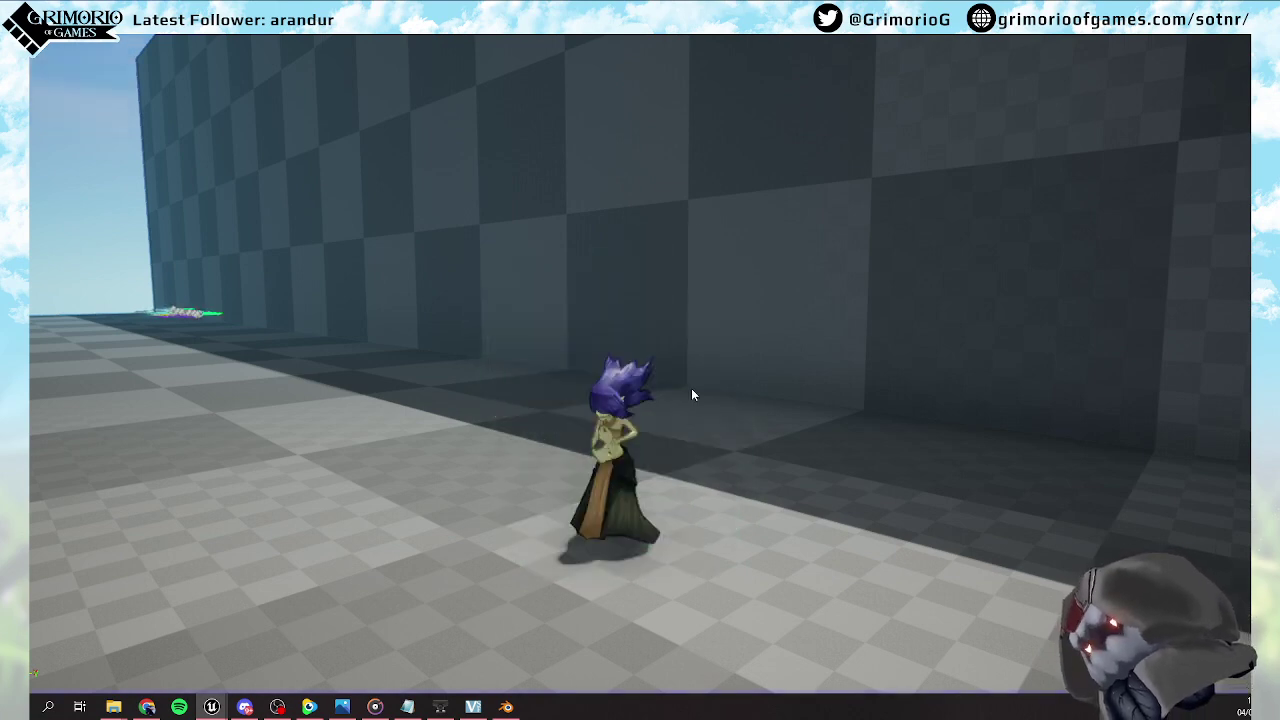
key(Escape)
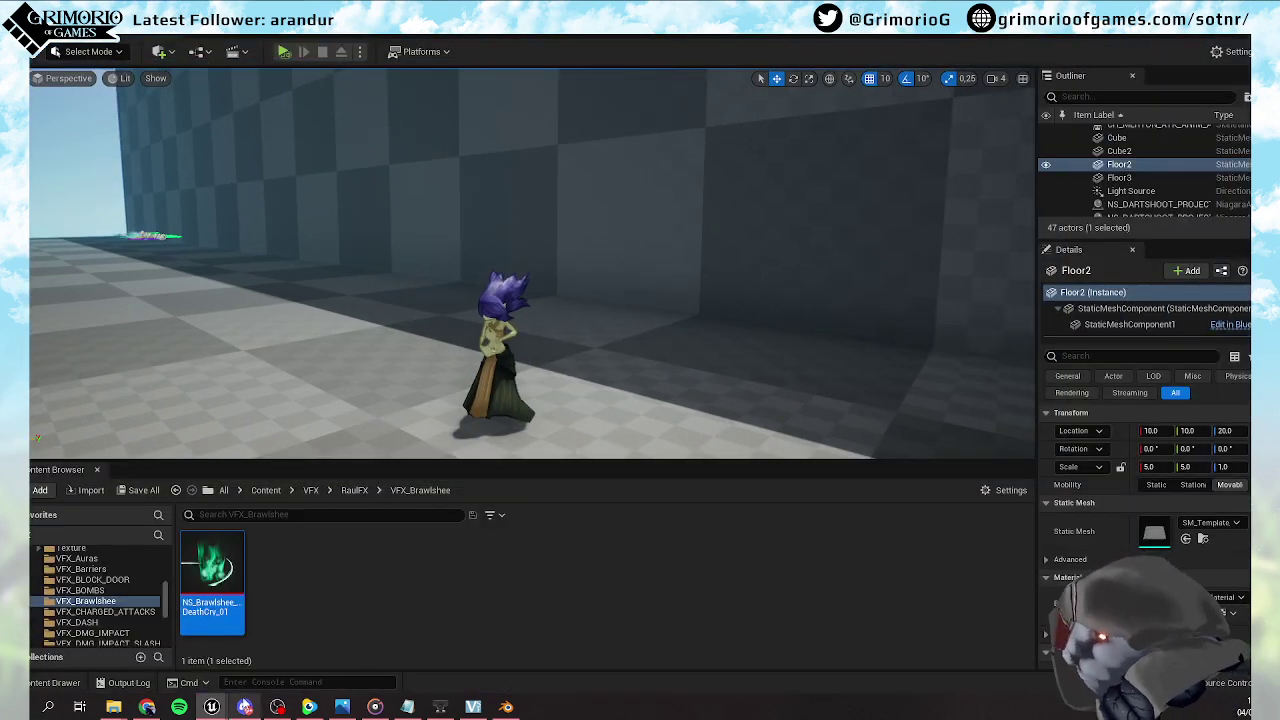
Reopen NS_Brawlshee_DeathCry_01 and select the first two keys of the Erode curve in Mesh_Aura's Dynamic Material Parameters
double_click(212, 575)
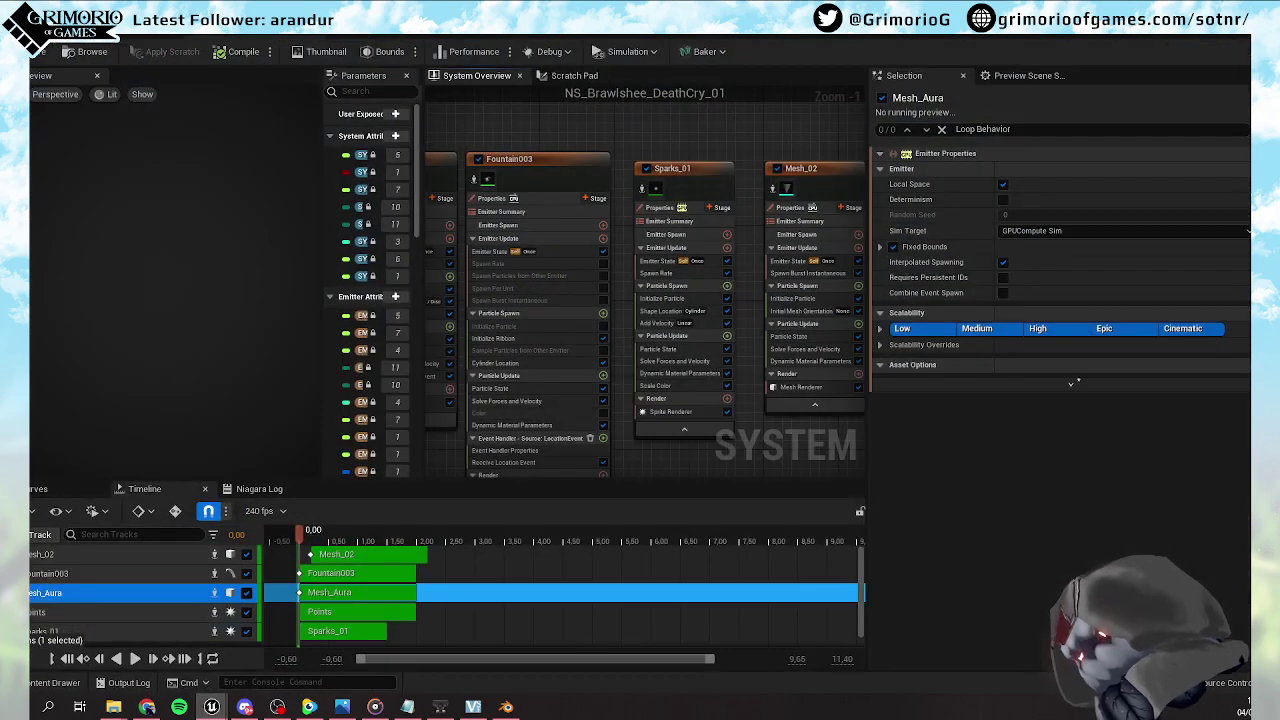
right_drag(478, 129, 740, 115)
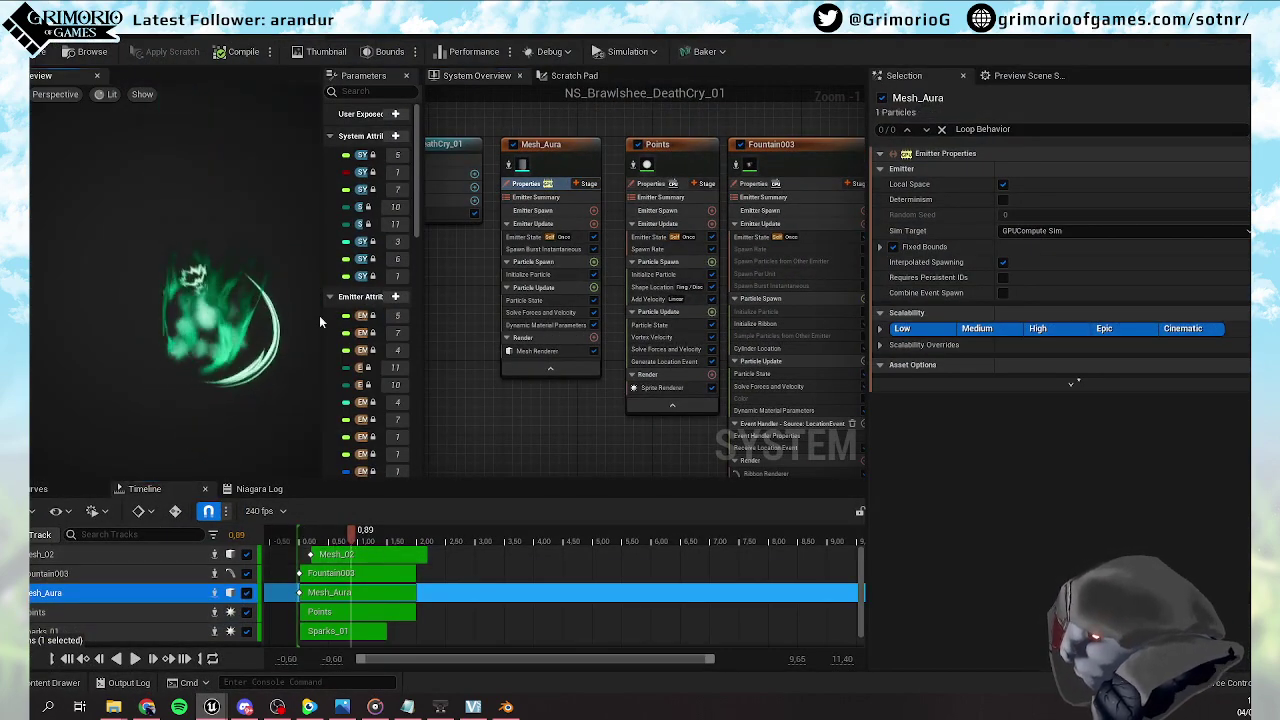
click(545, 325)
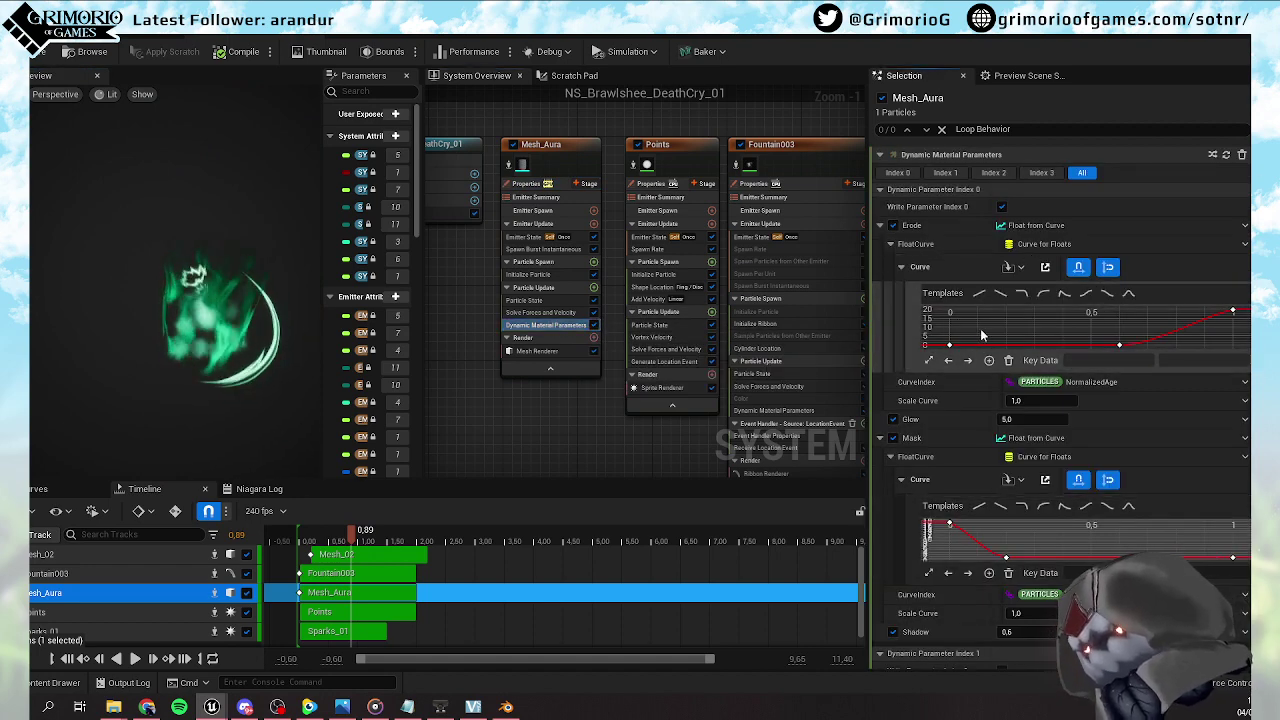
click(1045, 267)
drag(302, 615, 624, 650)
click(284, 508)
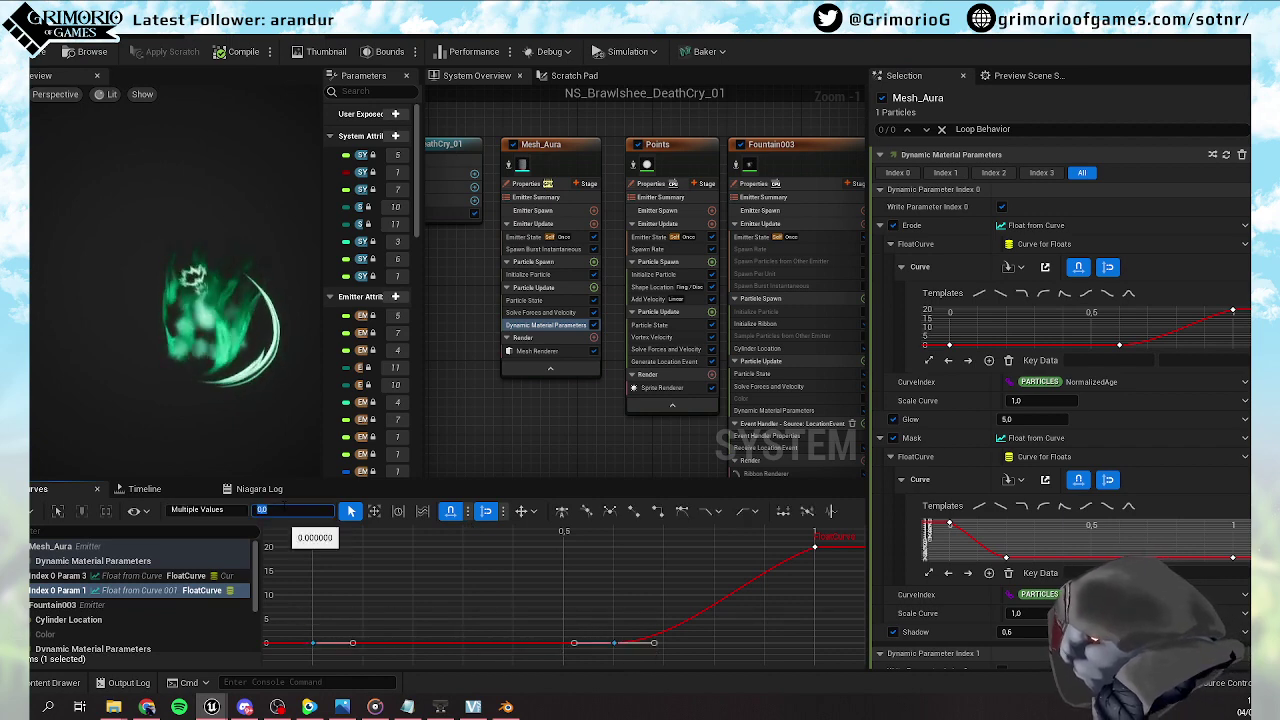
Try values of 3 and 2 on the first two Mesh_Aura Erode keys and preview the aura by scrubbing the timeline
text(3)
key(Return)
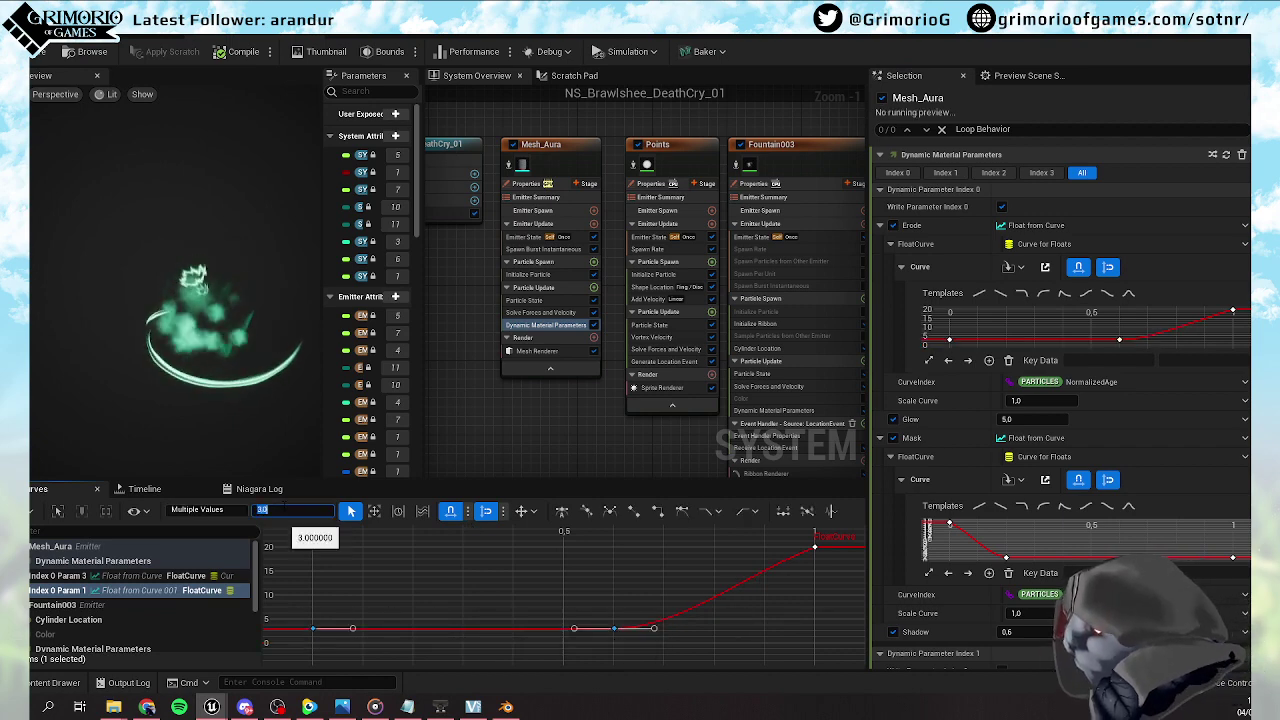
text(2)
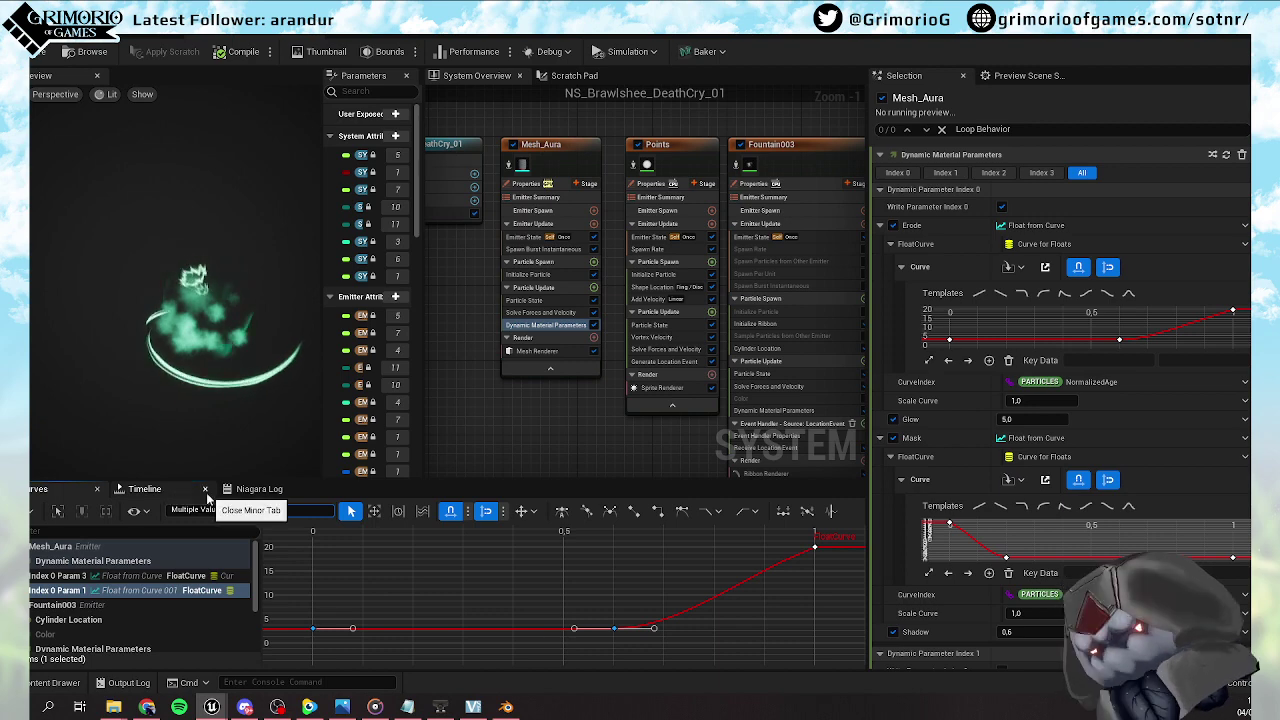
key(Return)
click(158, 488)
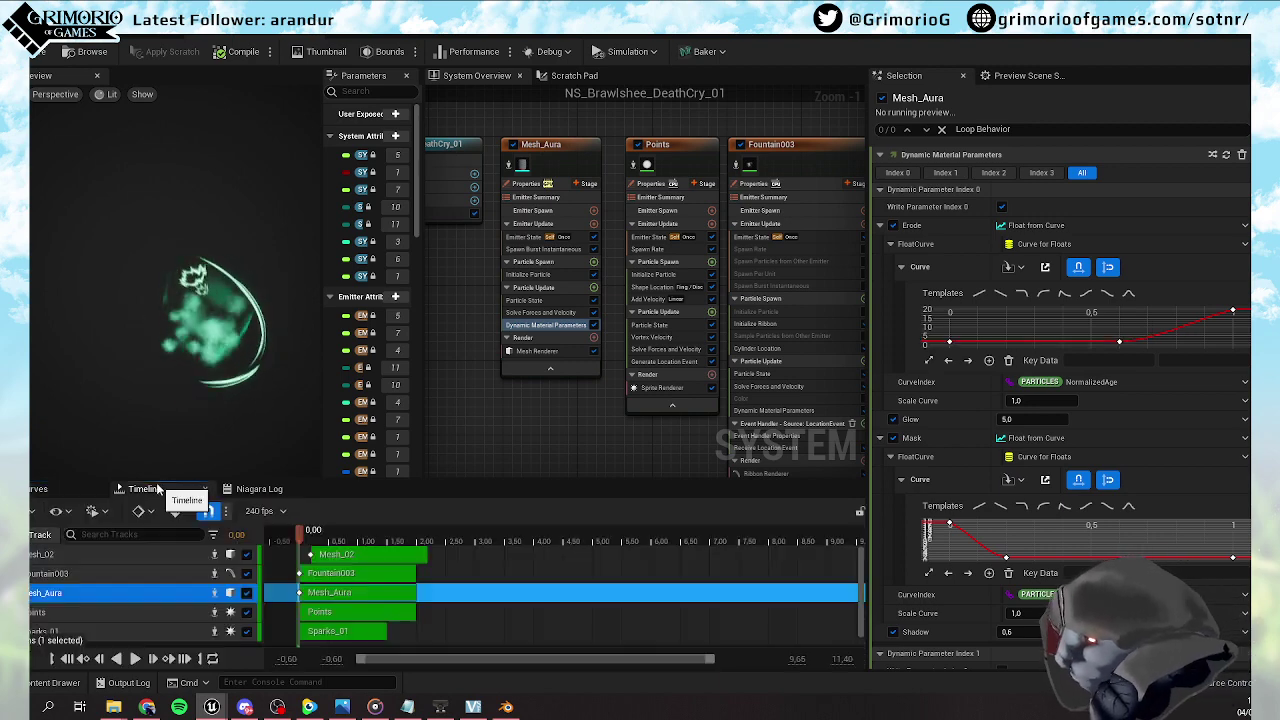
drag(300, 542, 365, 540)
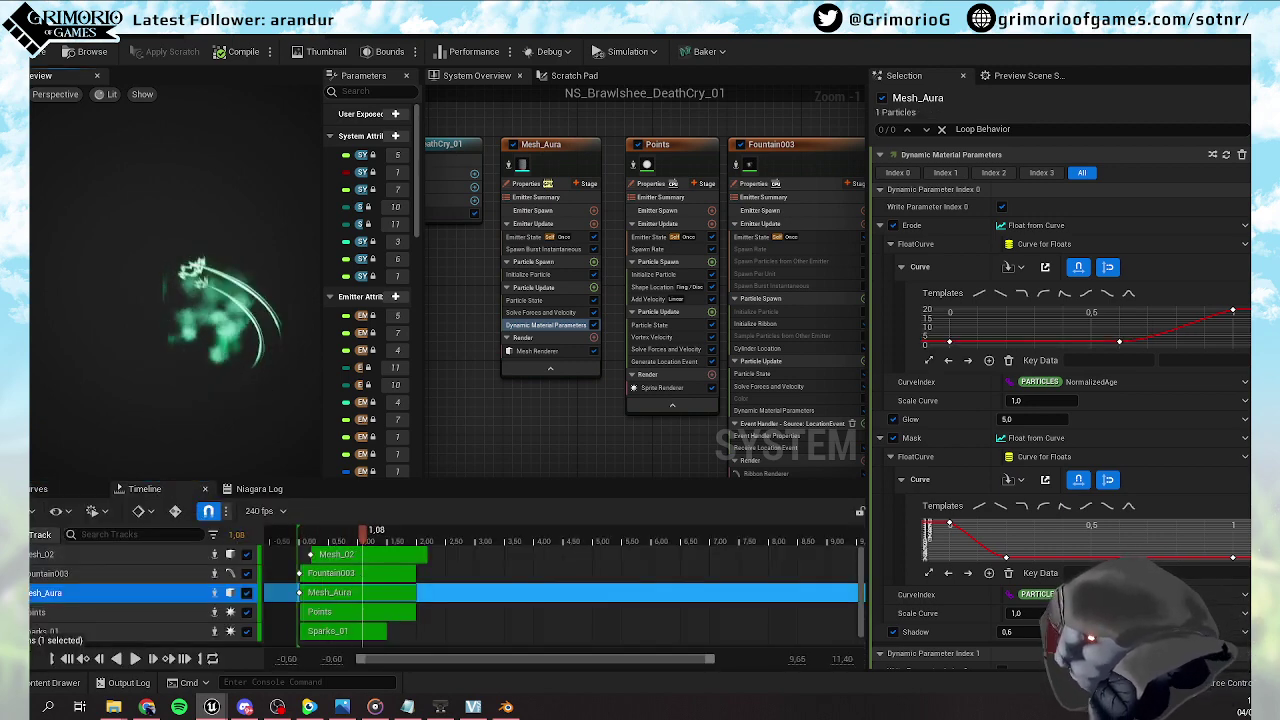
Try 1 on the first two Mesh_Aura Erode keys, settle on 0.6 for both, and save the Niagara system
click(40, 489)
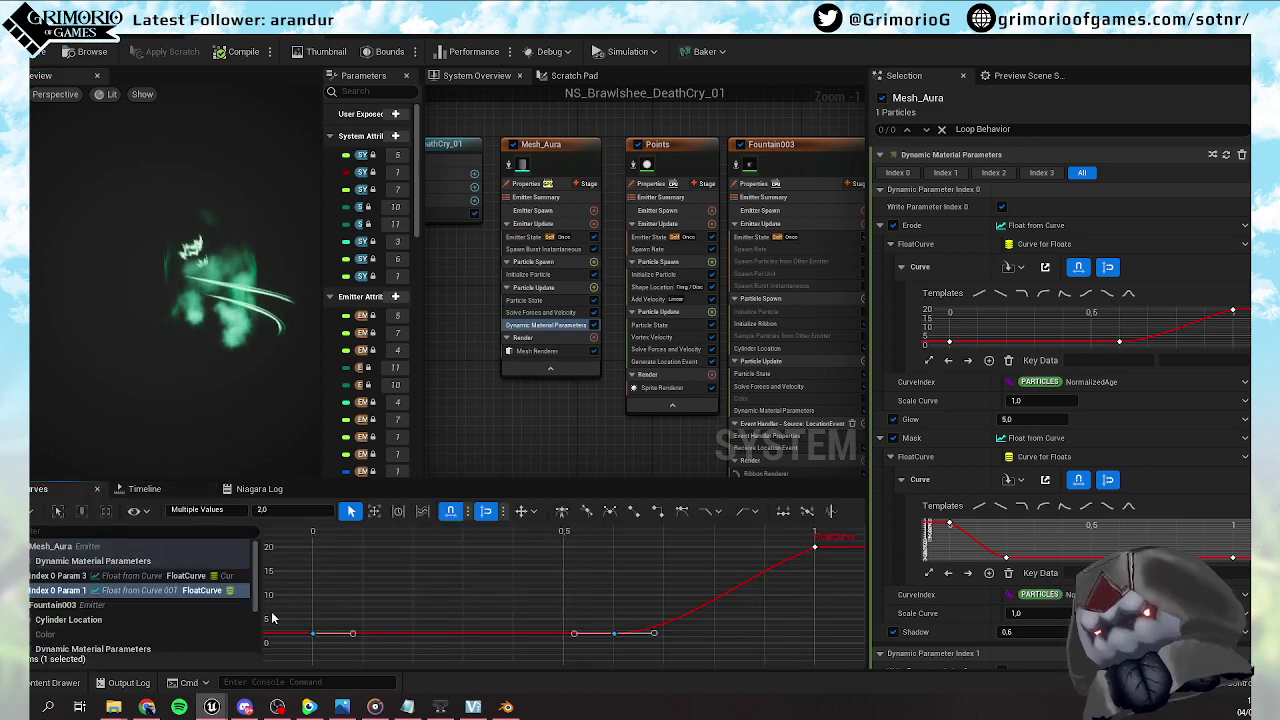
drag(283, 620, 668, 647)
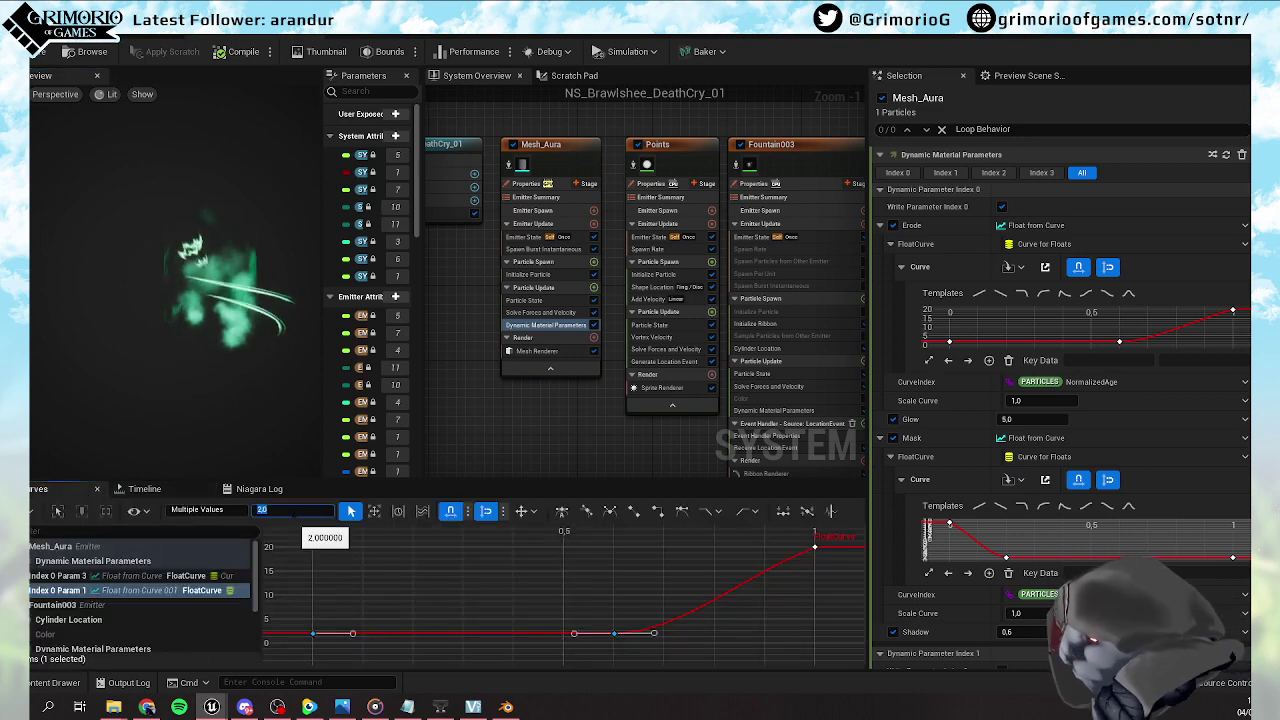
text(1)
key(Return)
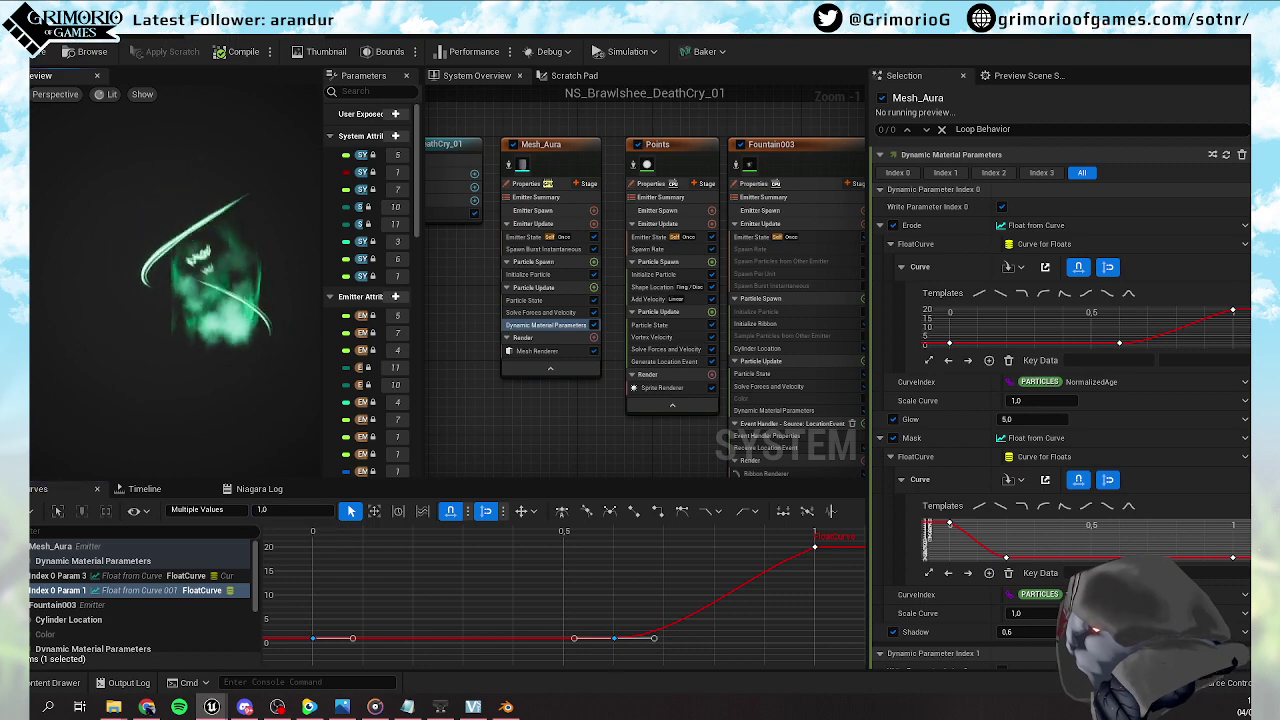
click(290, 510)
text(0)
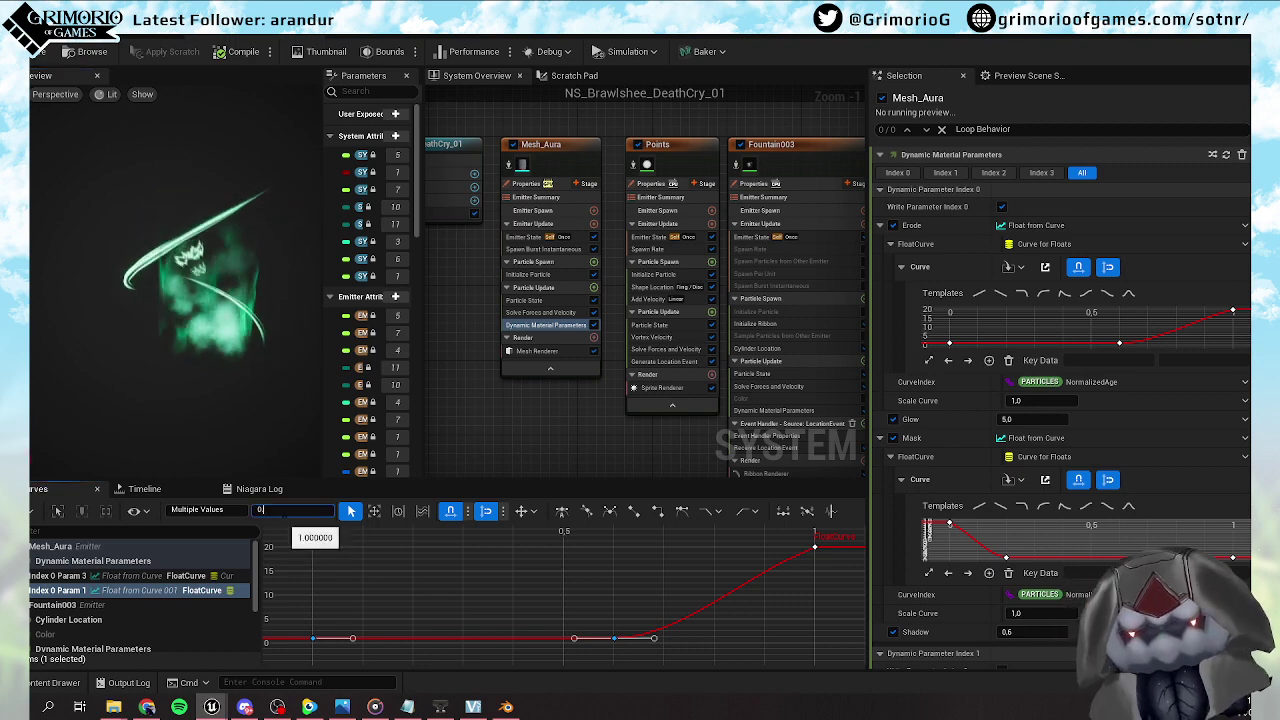
text(.5)
key(Return)
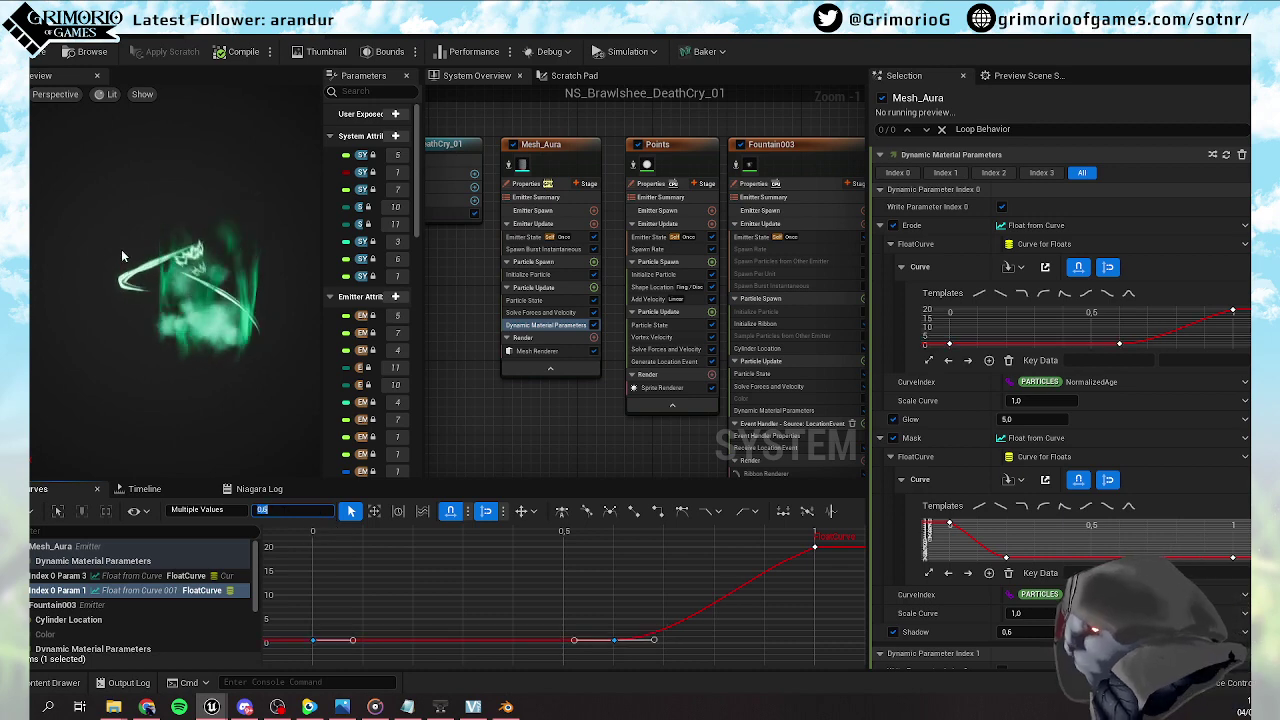
click(40, 51)
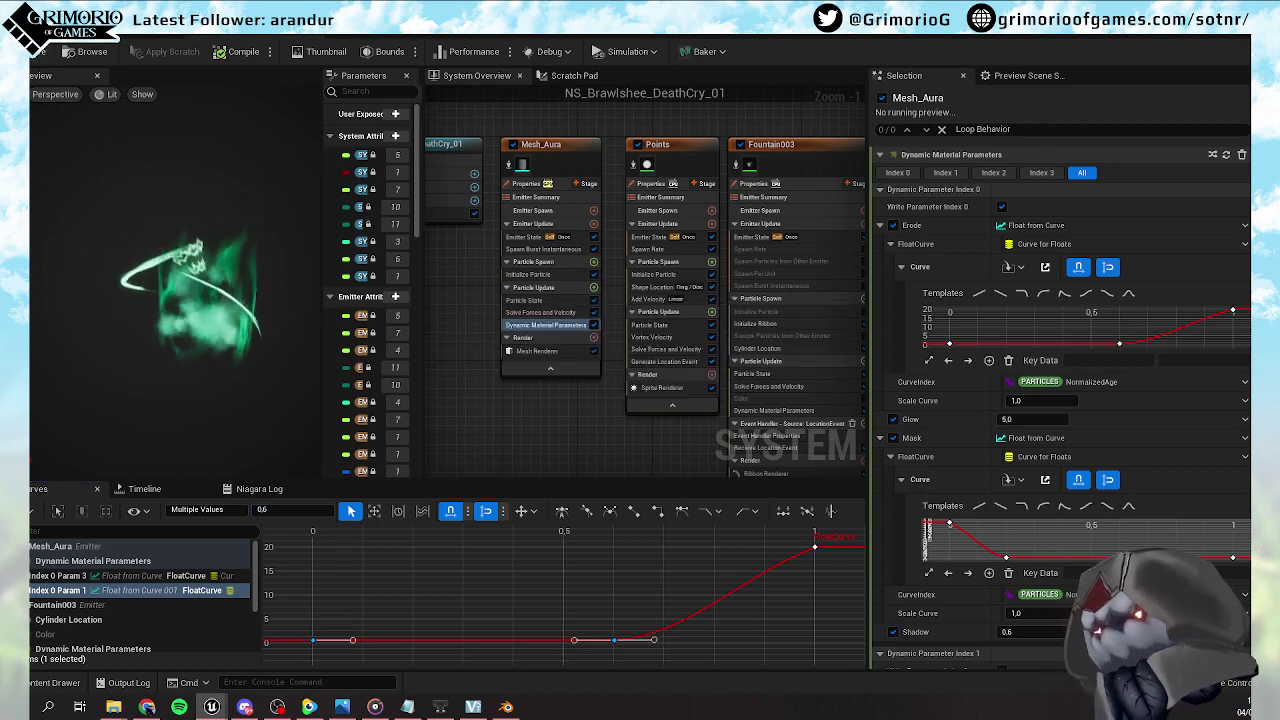
Play the level and move the death cry character to a Y location of 160 while the effect runs
click(1200, 10)
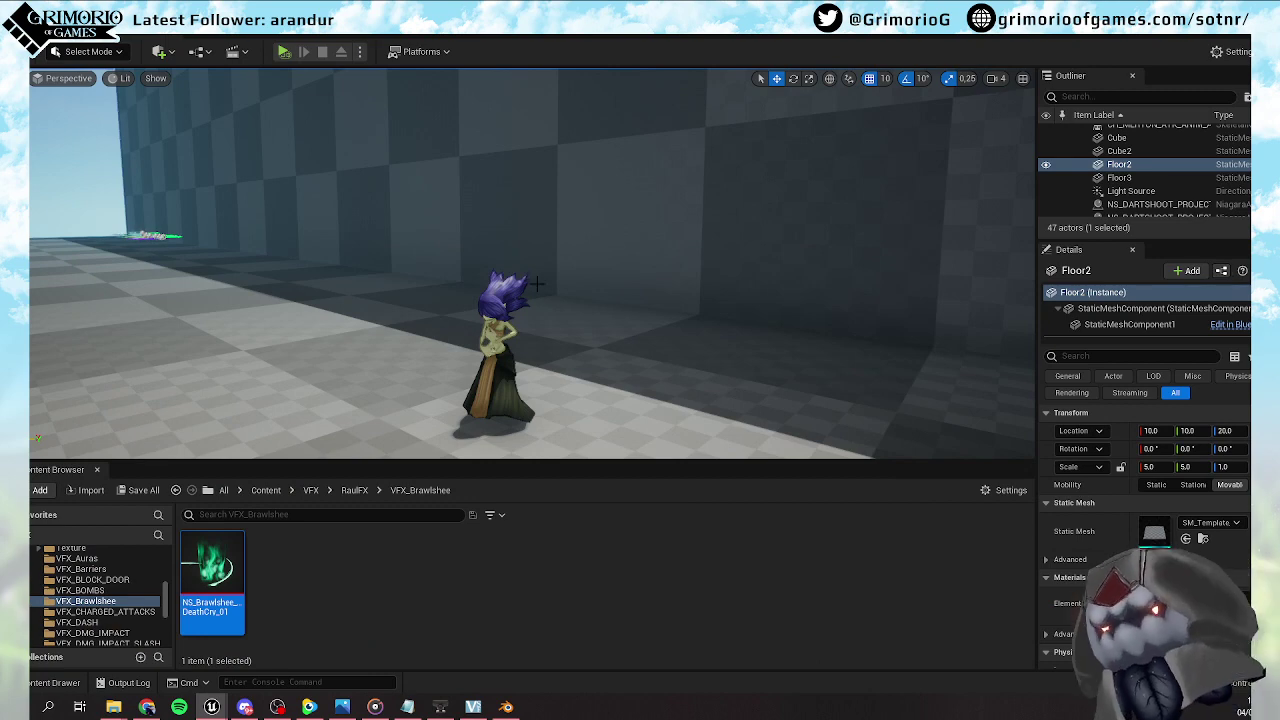
middle_drag(537, 284, 506, 270)
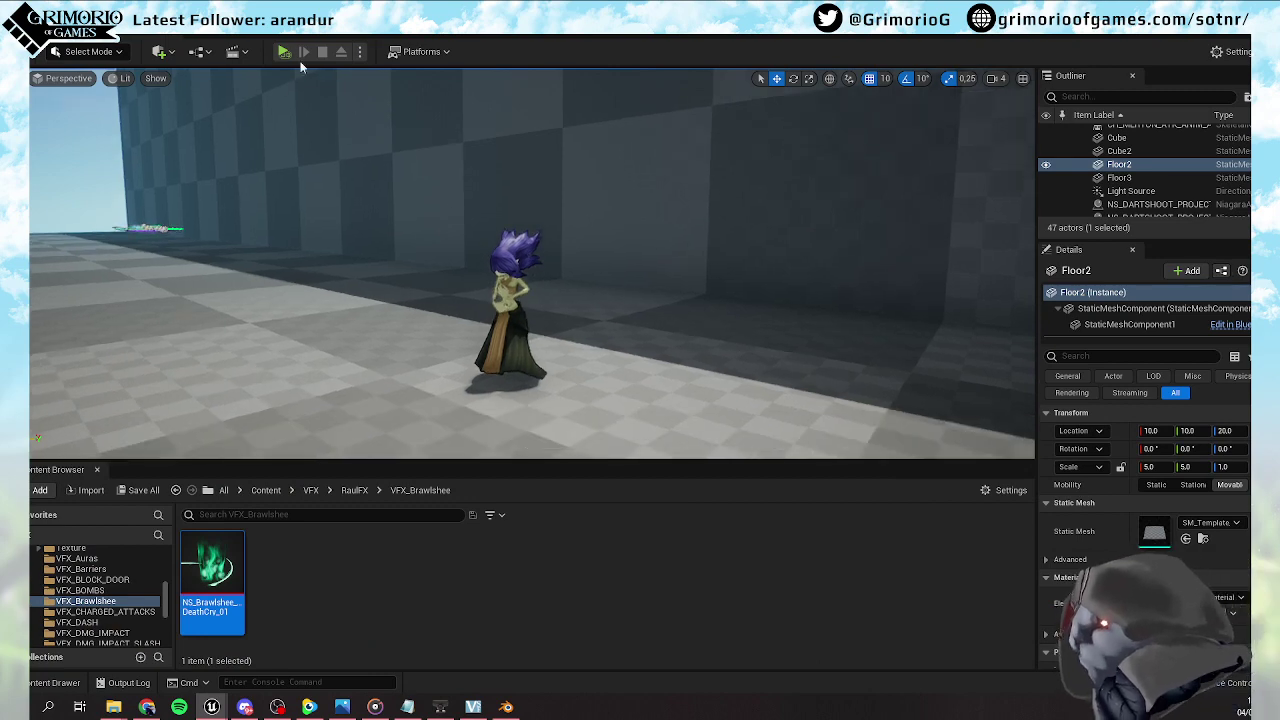
click(284, 51)
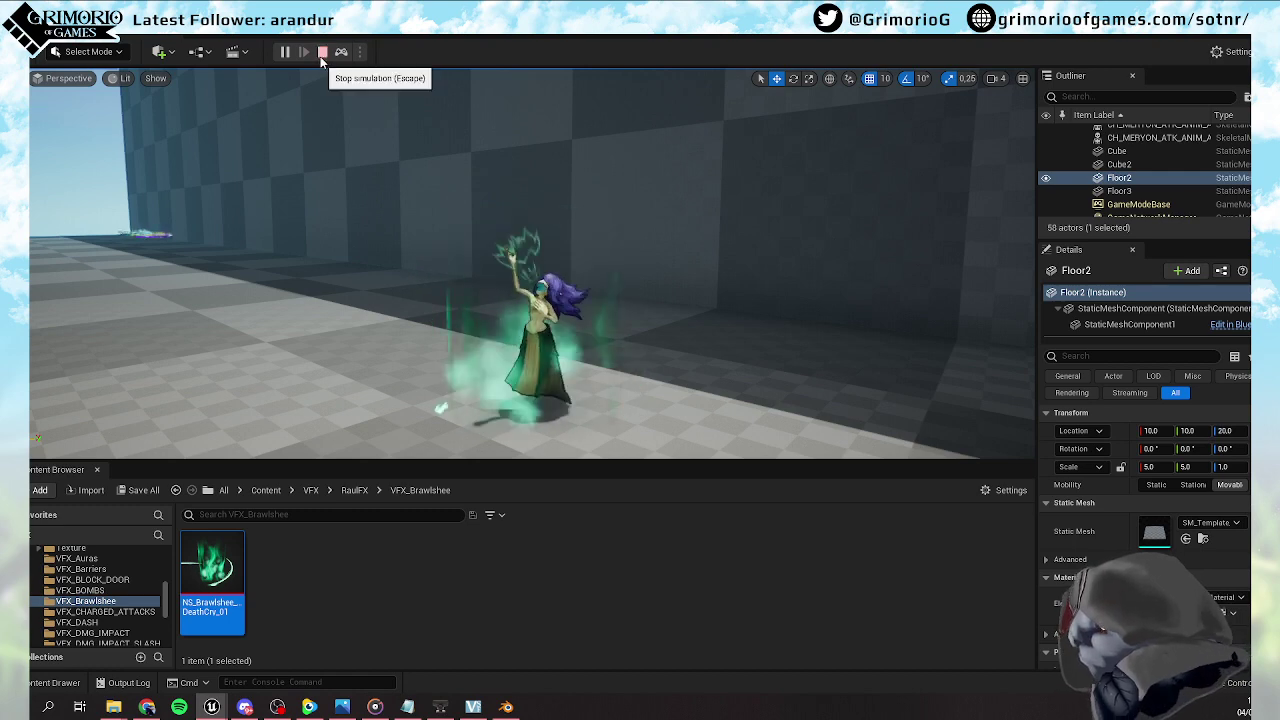
click(528, 338)
right_drag(528, 338, 651, 415)
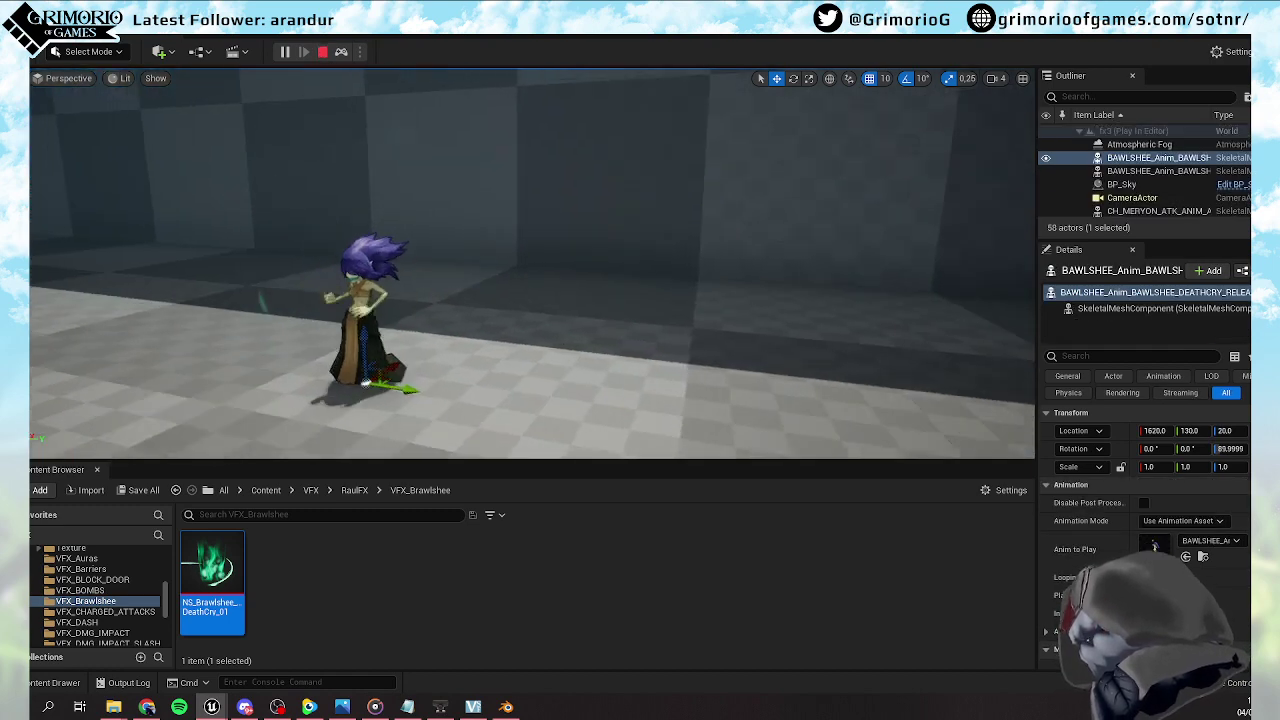
key(a)
drag(616, 391, 643, 396)
Examine the death cry effect around the moved character from several angles and stop the simulation
right_drag(624, 362, 536, 202)
key(d)
key(d)
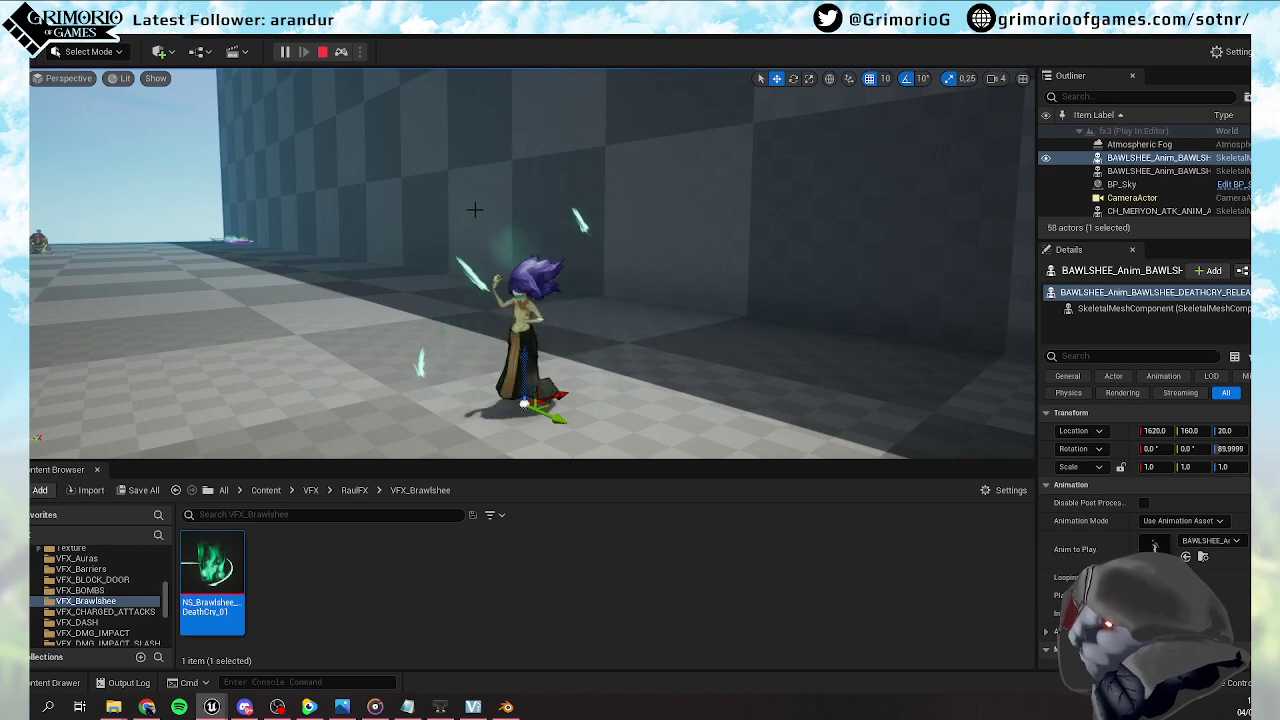
right_drag(478, 236, 420, 263)
right_drag(617, 318, 351, 137)
click(322, 51)
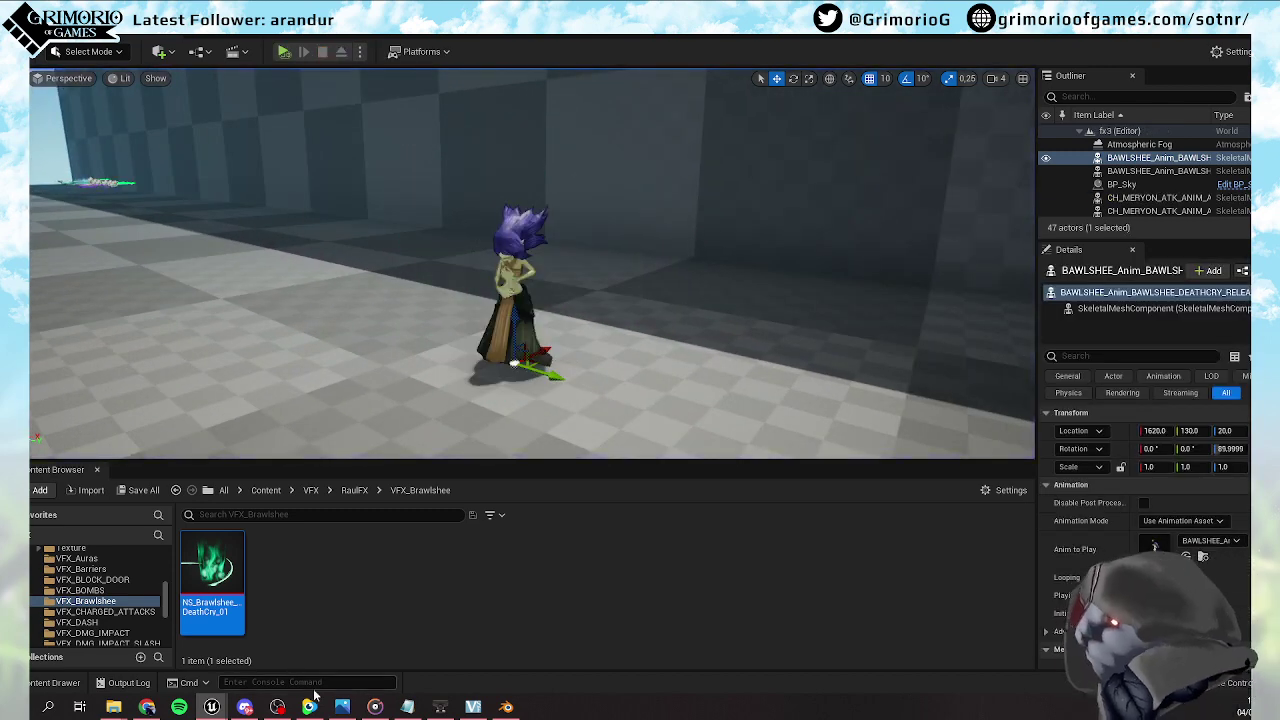
Reopen NS_Brawlshee_DeathCry_01, disable the Sparks_01 emitter and return to the level
double_click(212, 575)
right_drag(711, 129, 471, 136)
click(595, 167)
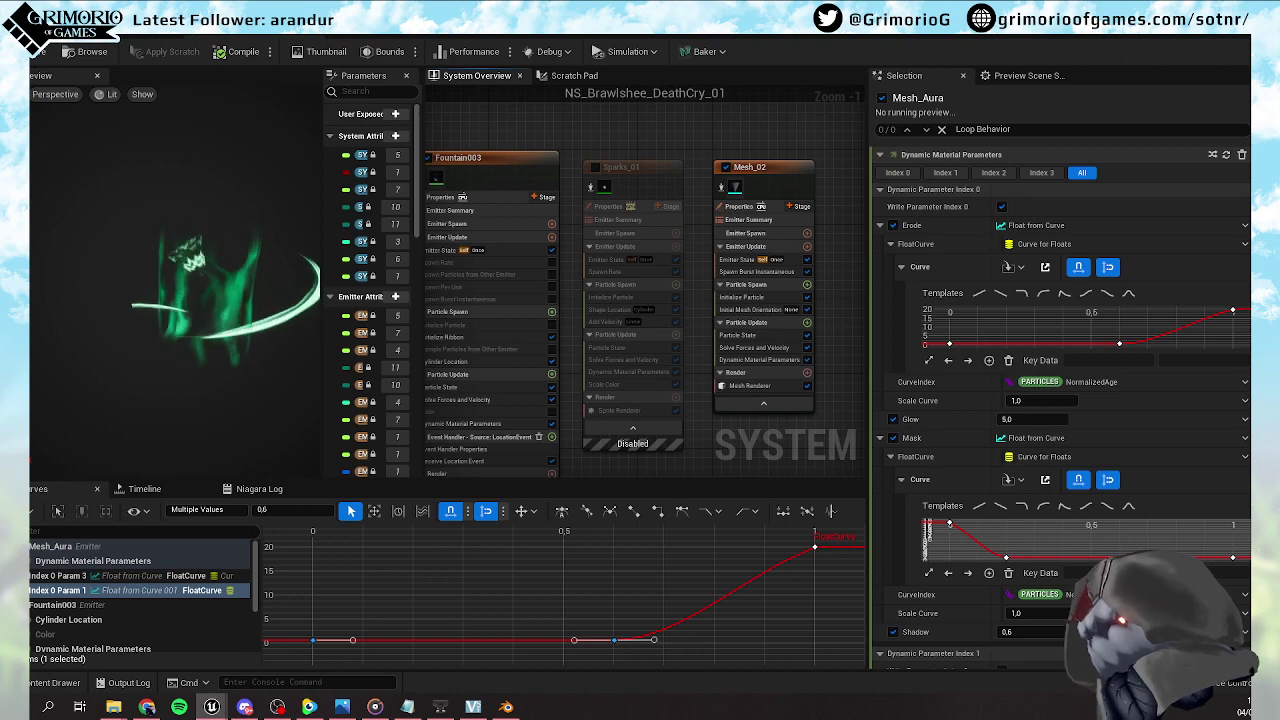
click(100, 30)
Play the level and examine the death cry effect without the sparks from several angles in full-screen view
click(286, 52)
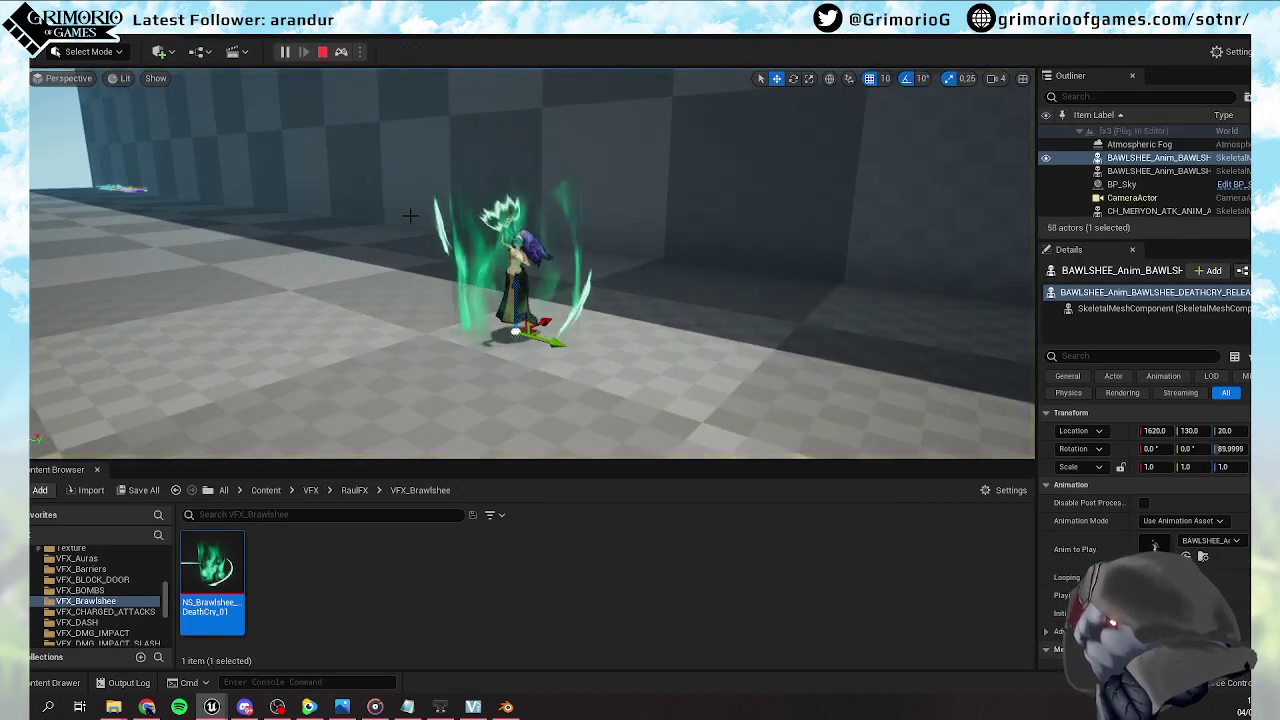
click(400, 206)
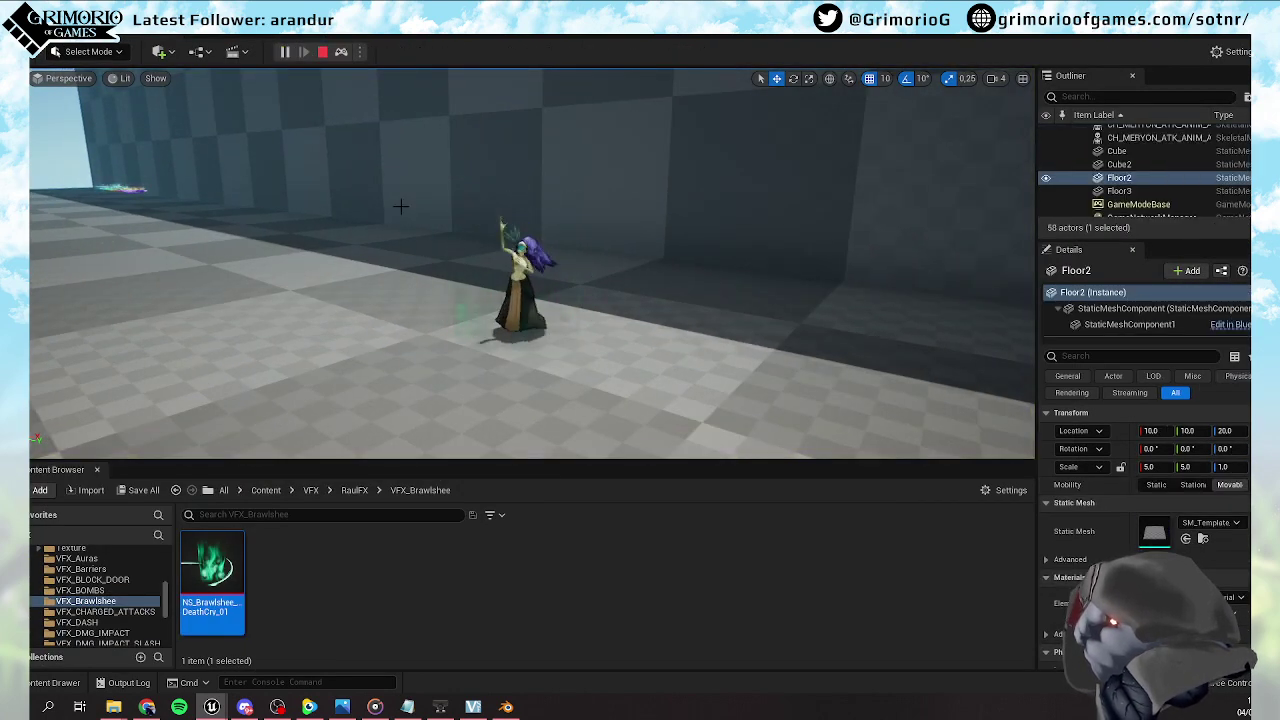
key(F11)
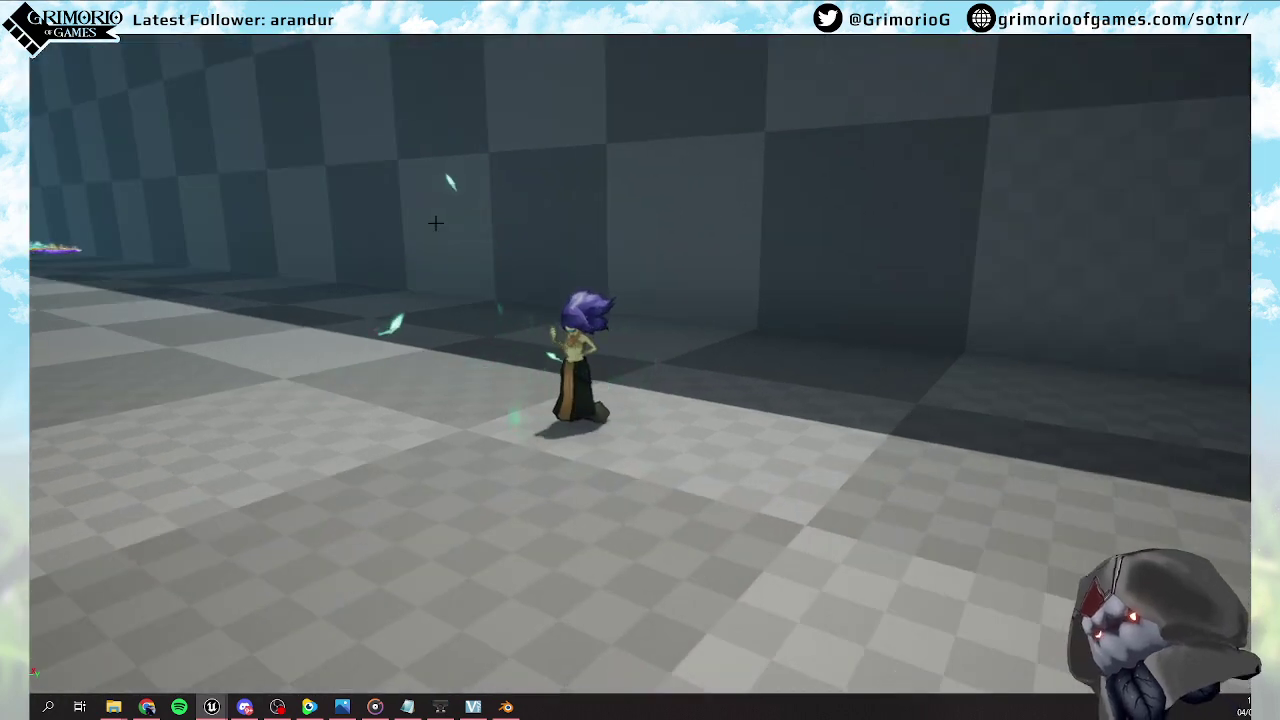
scroll(437, 224, up, 3)
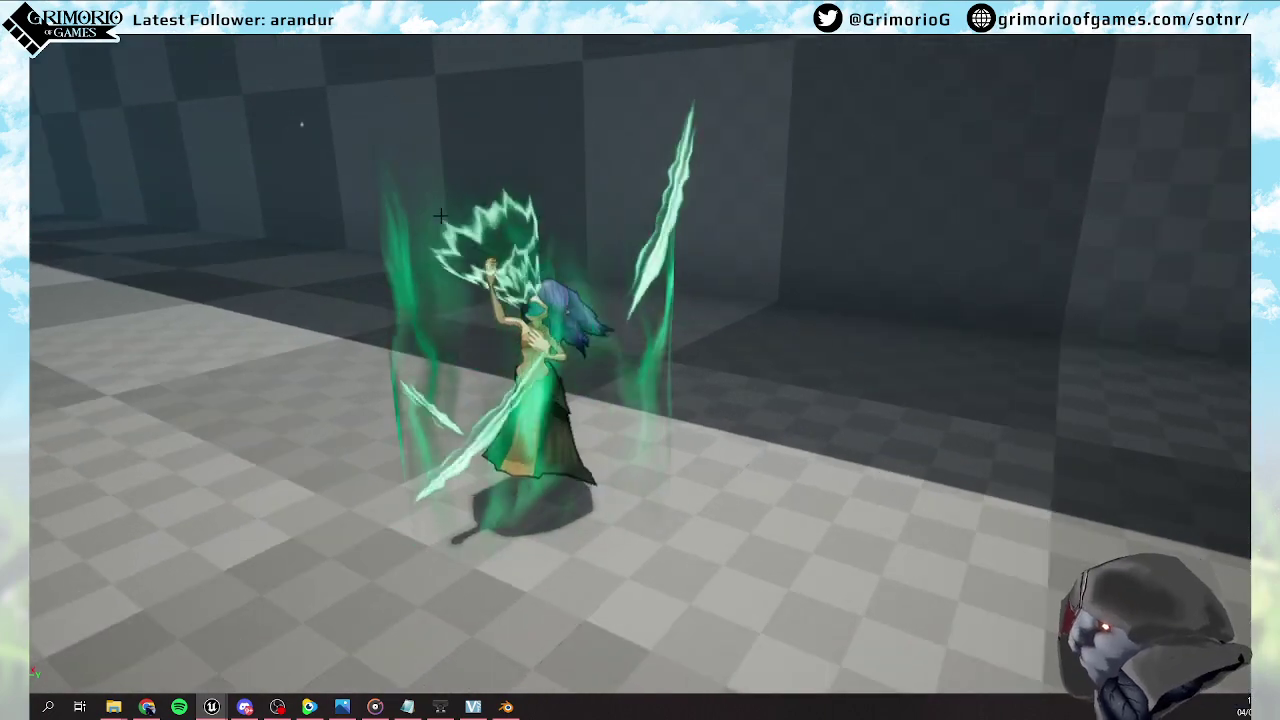
mouse_move(414, 203)
right_down()
mouse_move(530, 200)
mouse_move(414, 203)
right_up()
mouse_move(546, 224)
right_down()
mouse_move(430, 224)
mouse_move(546, 224)
right_up()
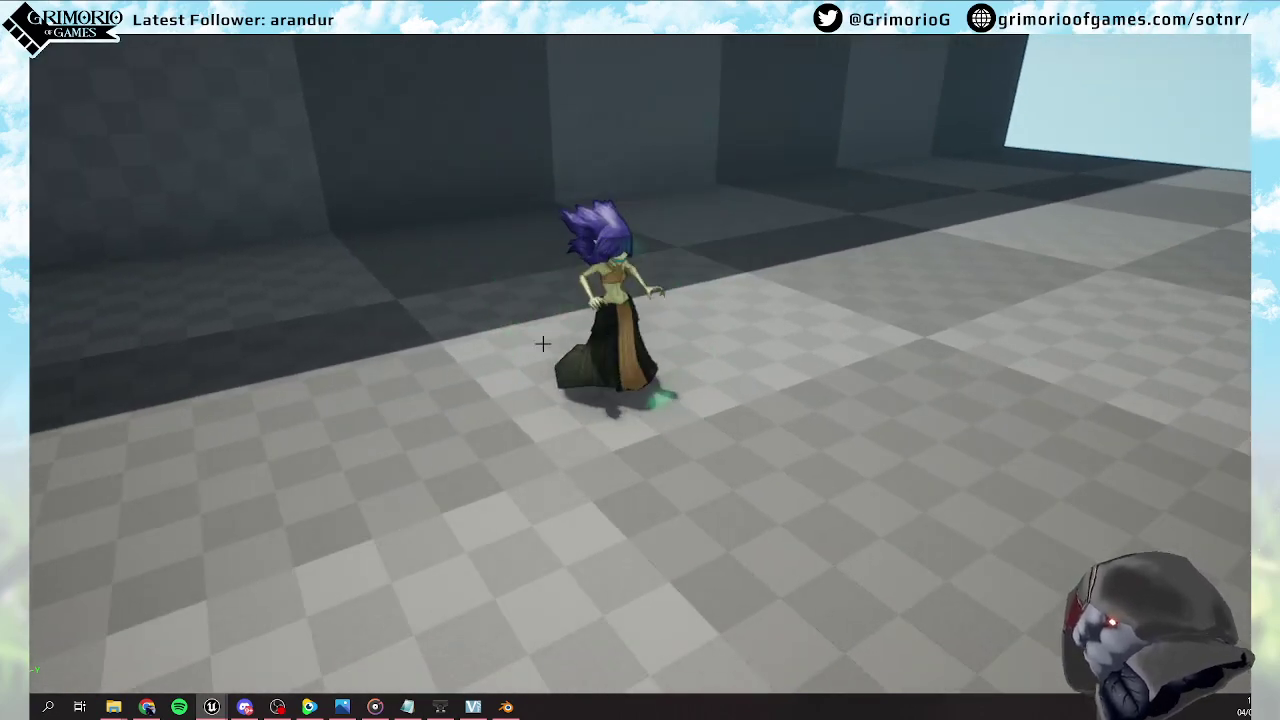
right_drag(543, 344, 542, 334)
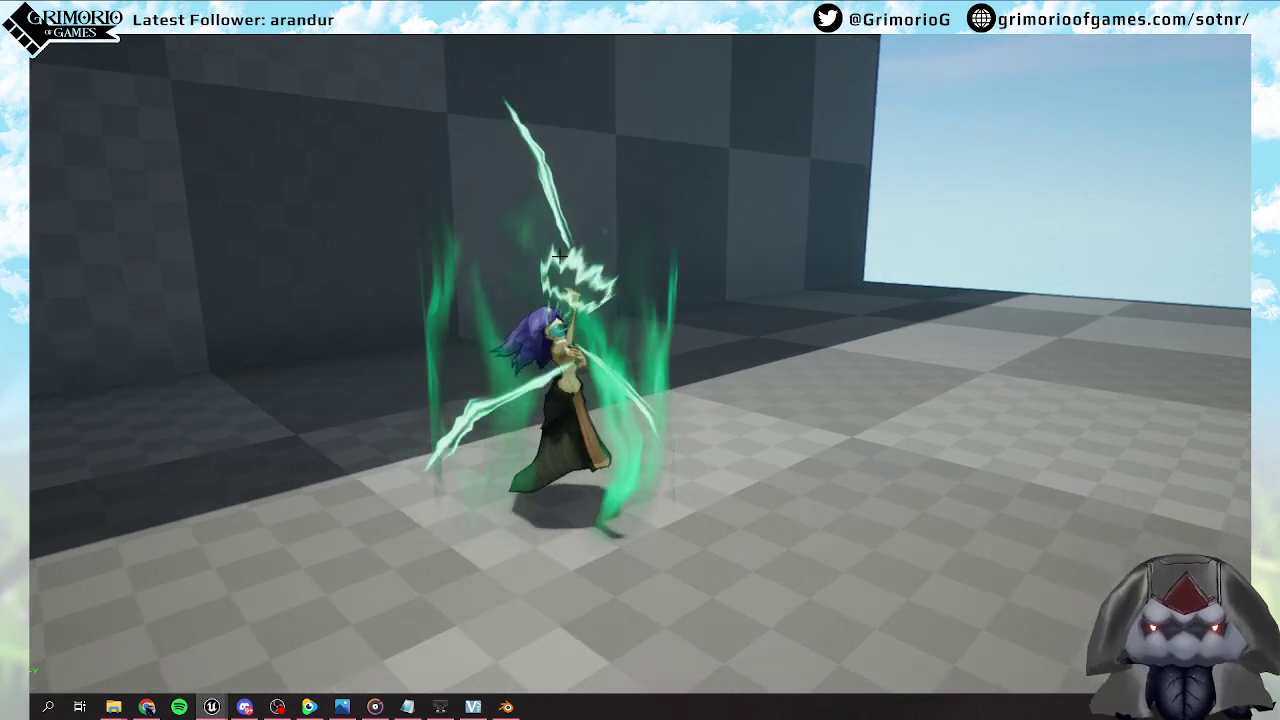
key(F11)
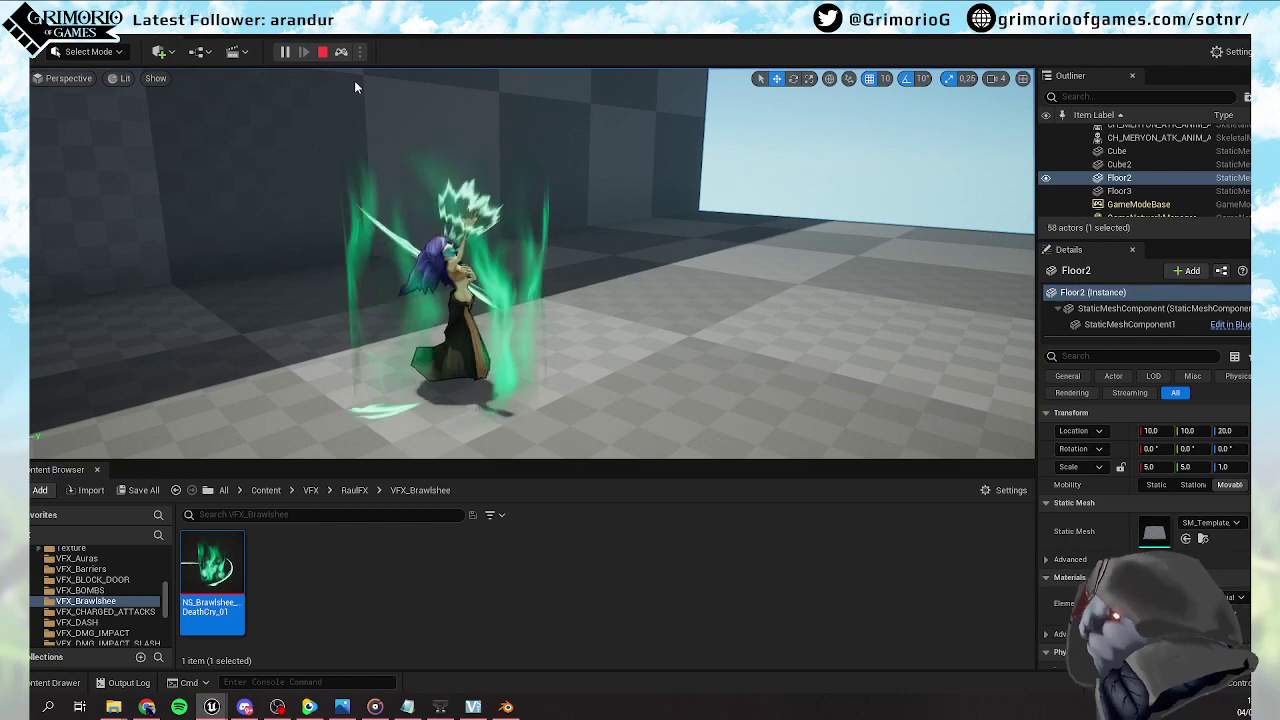
Stop the simulation, reopen NS_Brawlshee_DeathCry_01 and re-enable the Sparks_01 emitter
click(322, 51)
mouse_move(220, 707)
click(286, 657)
click(594, 167)
Set the Sparks_01 initial particle colour to alpha 0.6 and value 0.7, and save the system
click(611, 297)
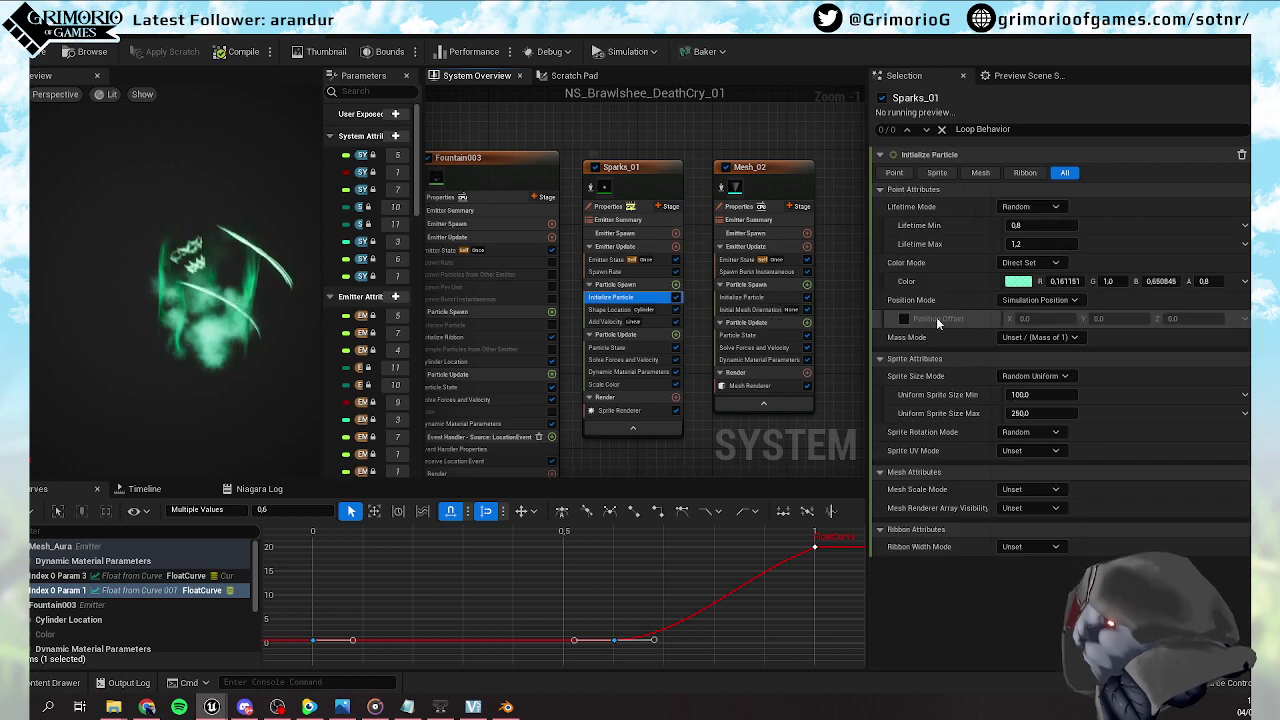
click(1018, 281)
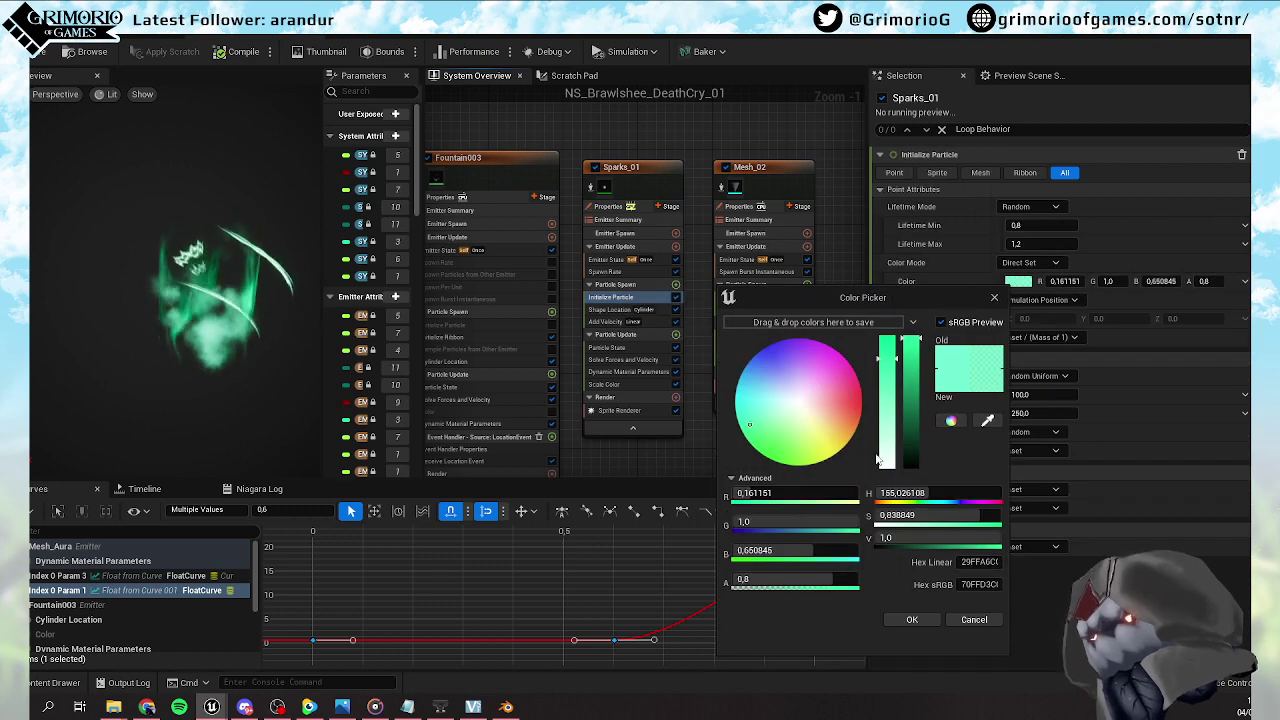
click(771, 580)
text(0)
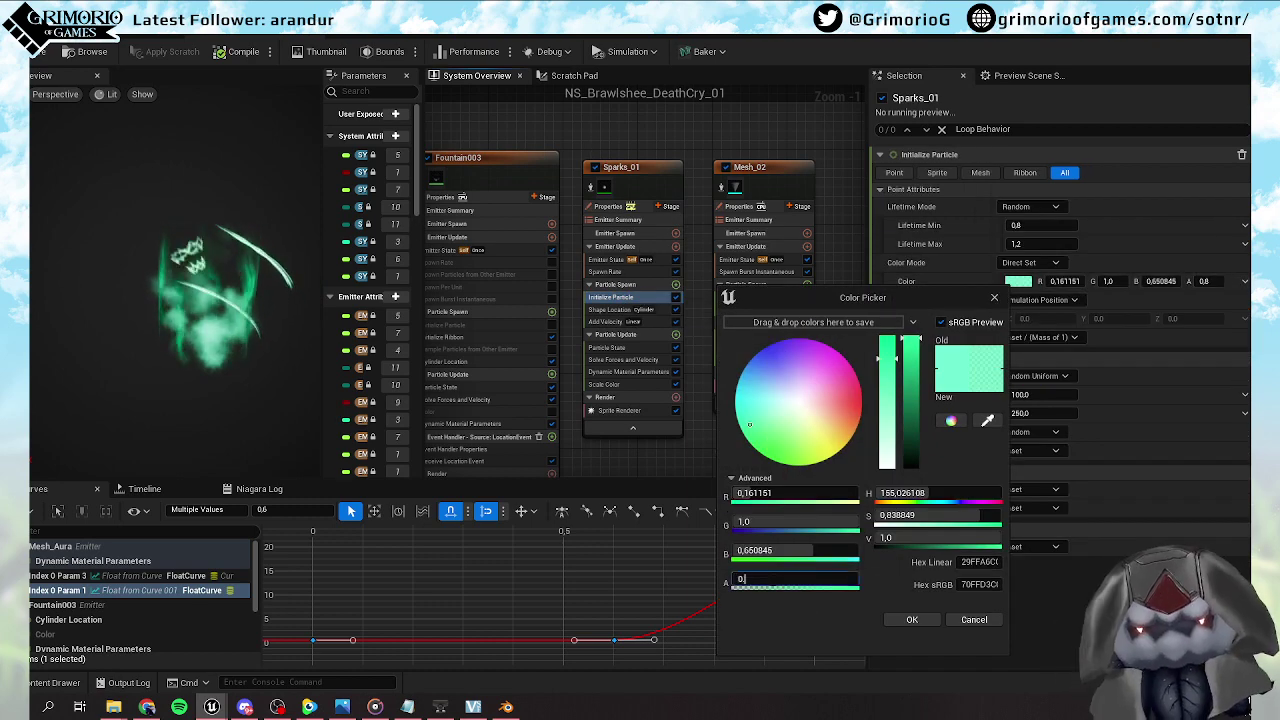
text(,6)
key(Return)
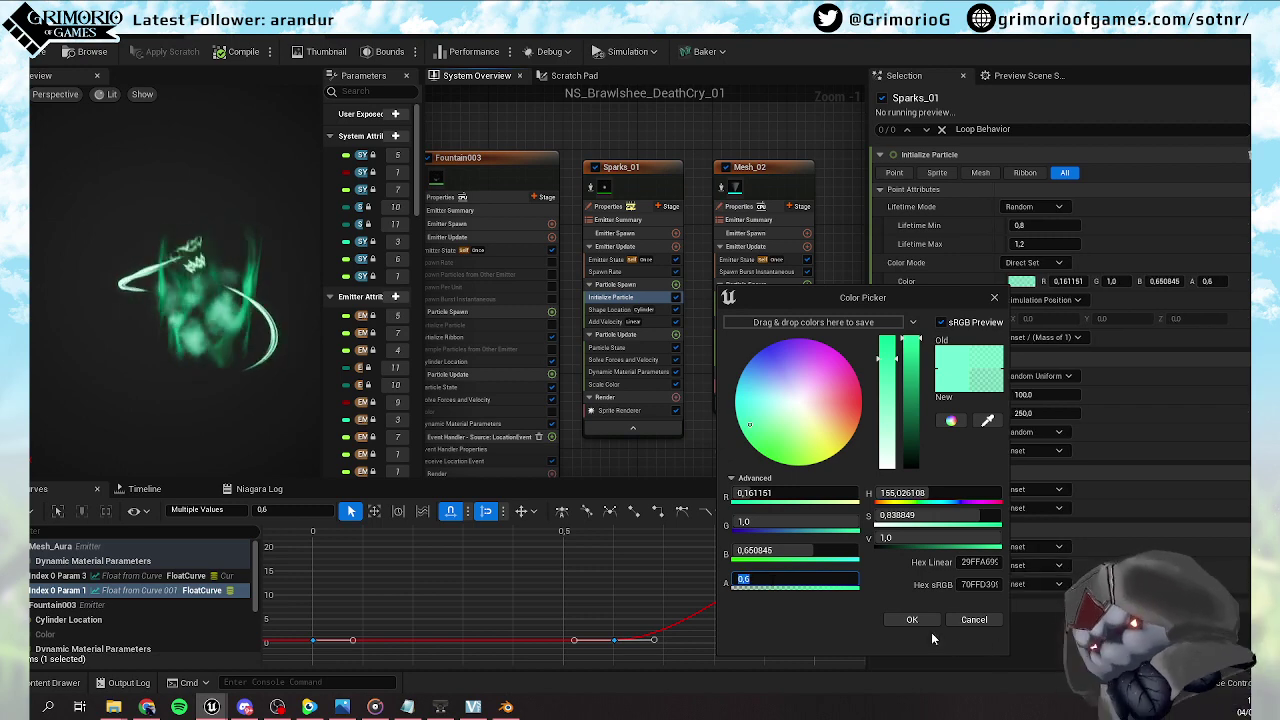
click(905, 538)
text(0,7)
key(Return)
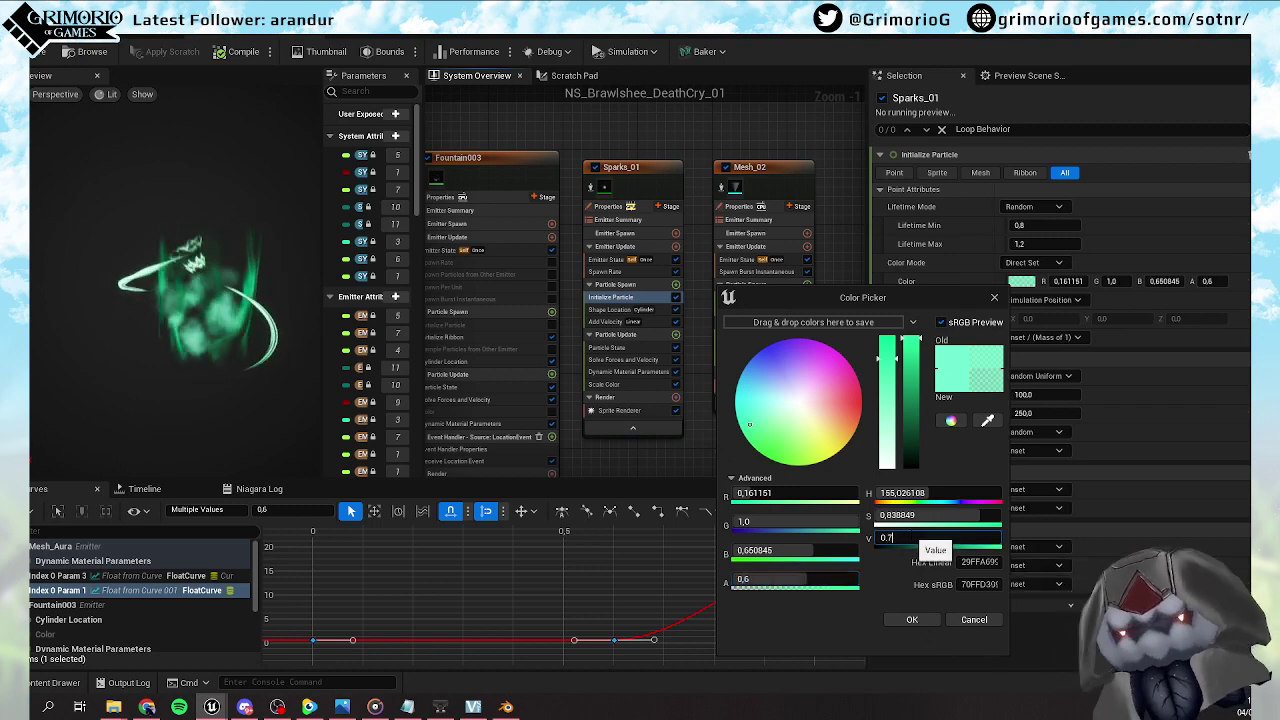
click(911, 620)
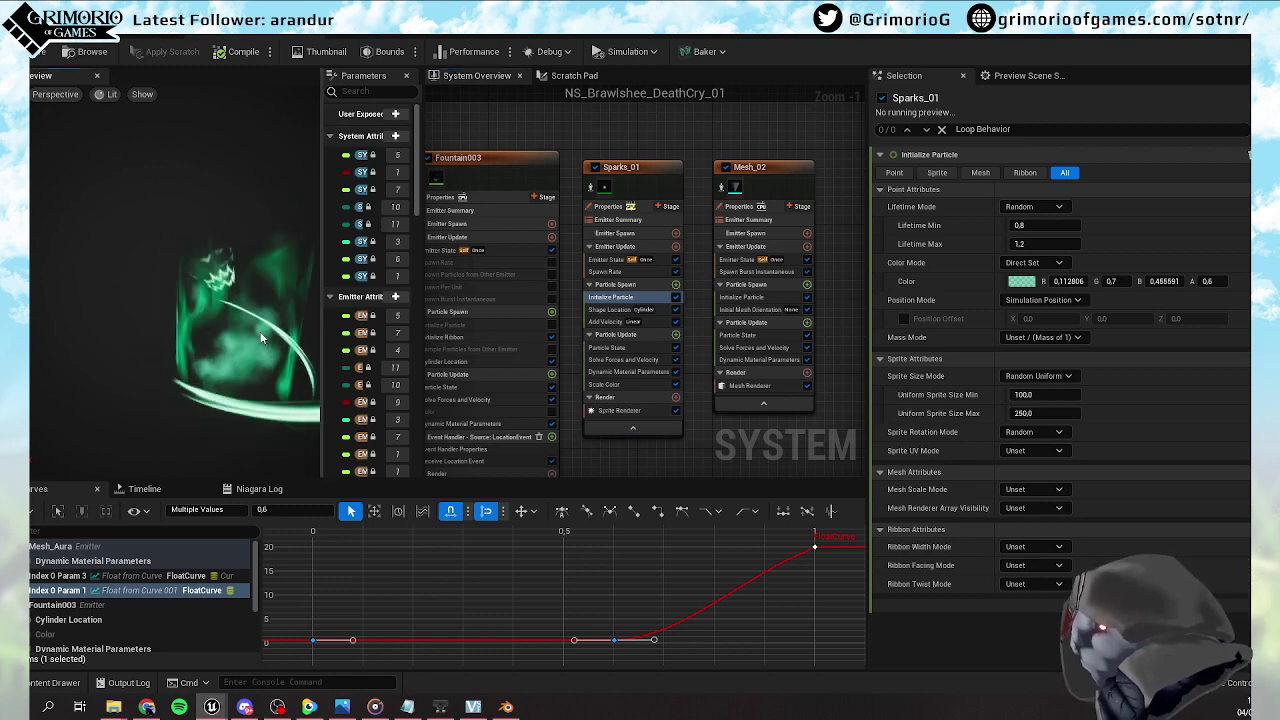
click(40, 56)
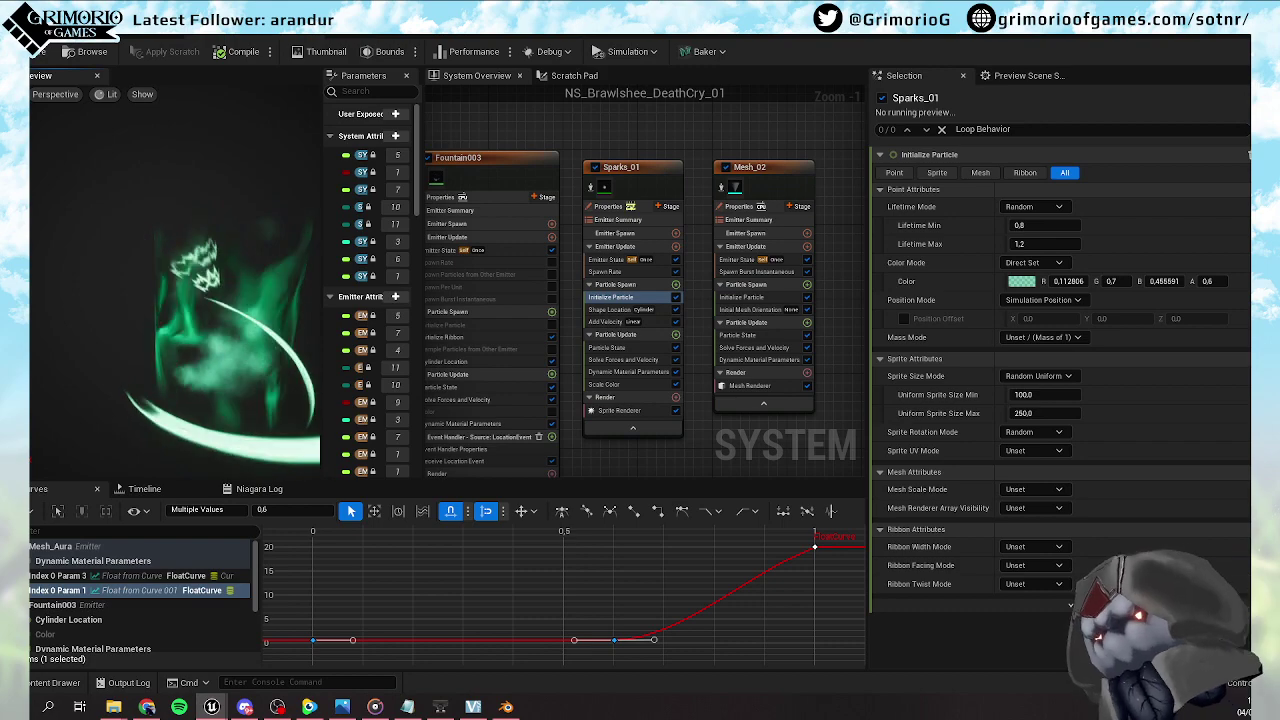
Return to the level, play it to examine the effect with the adjusted sparks in full-screen view, and stop the simulation
click(454, 32)
click(283, 52)
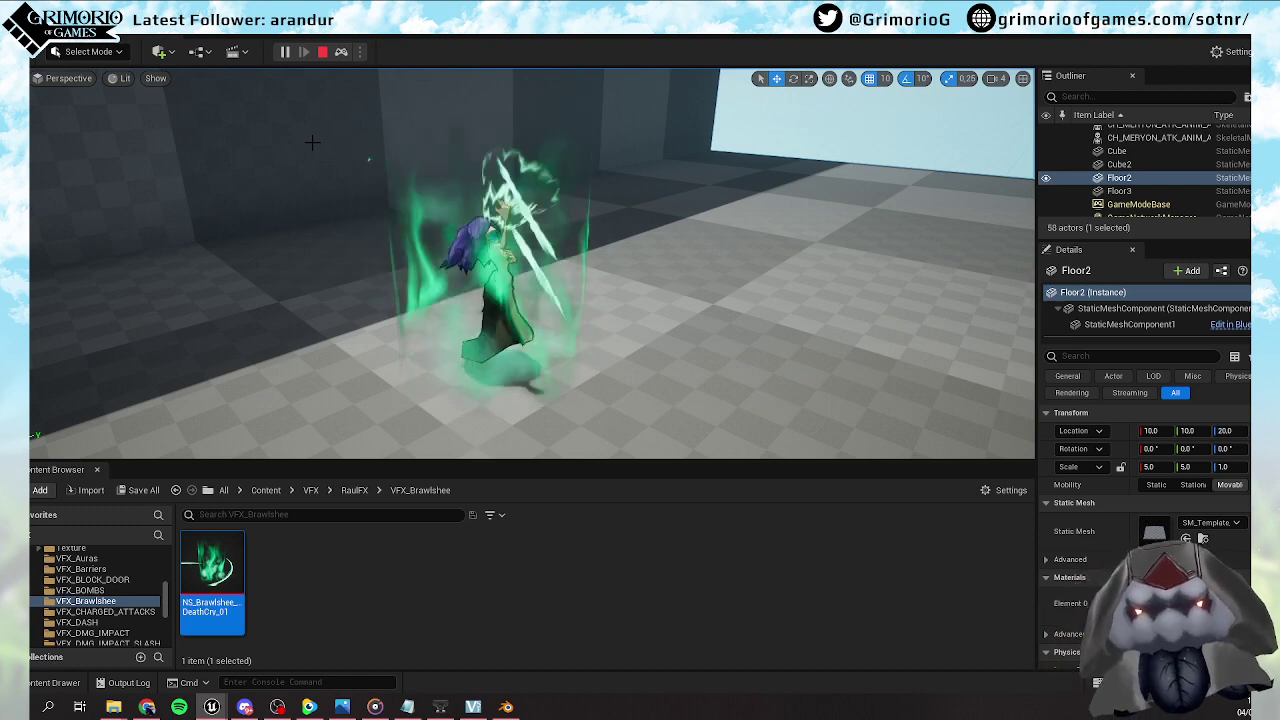
key(F11)
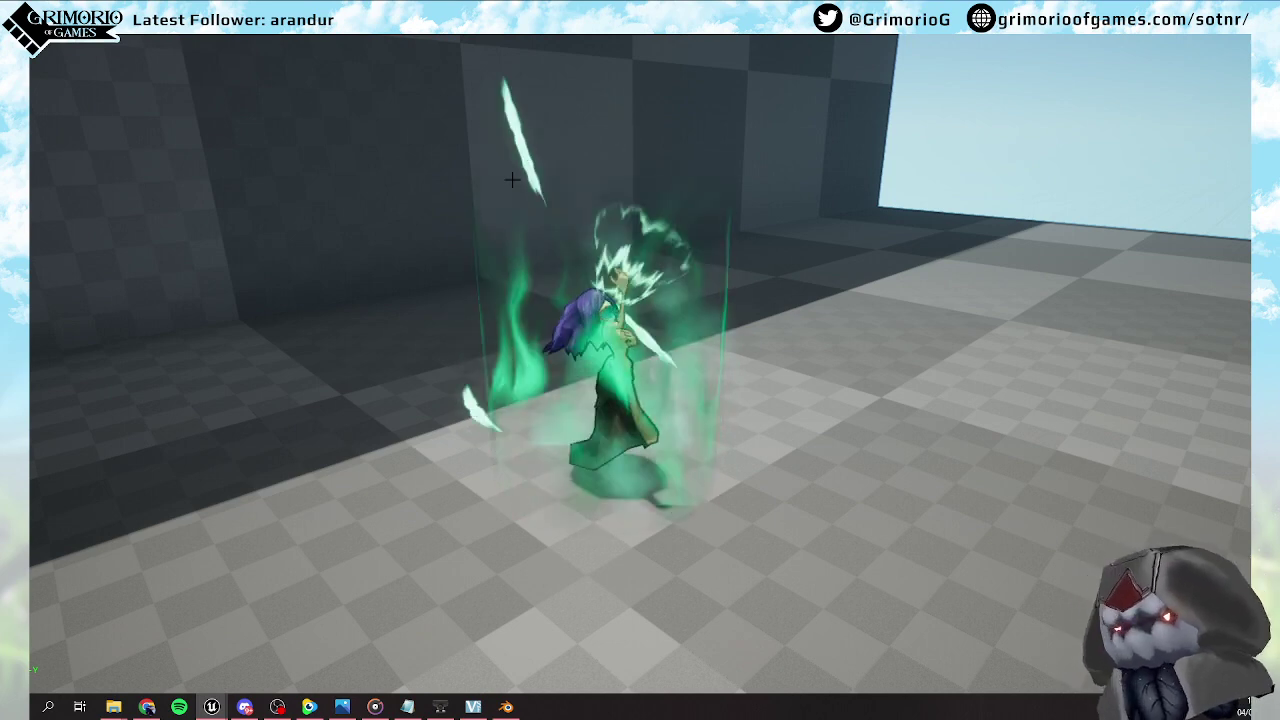
key(Escape)
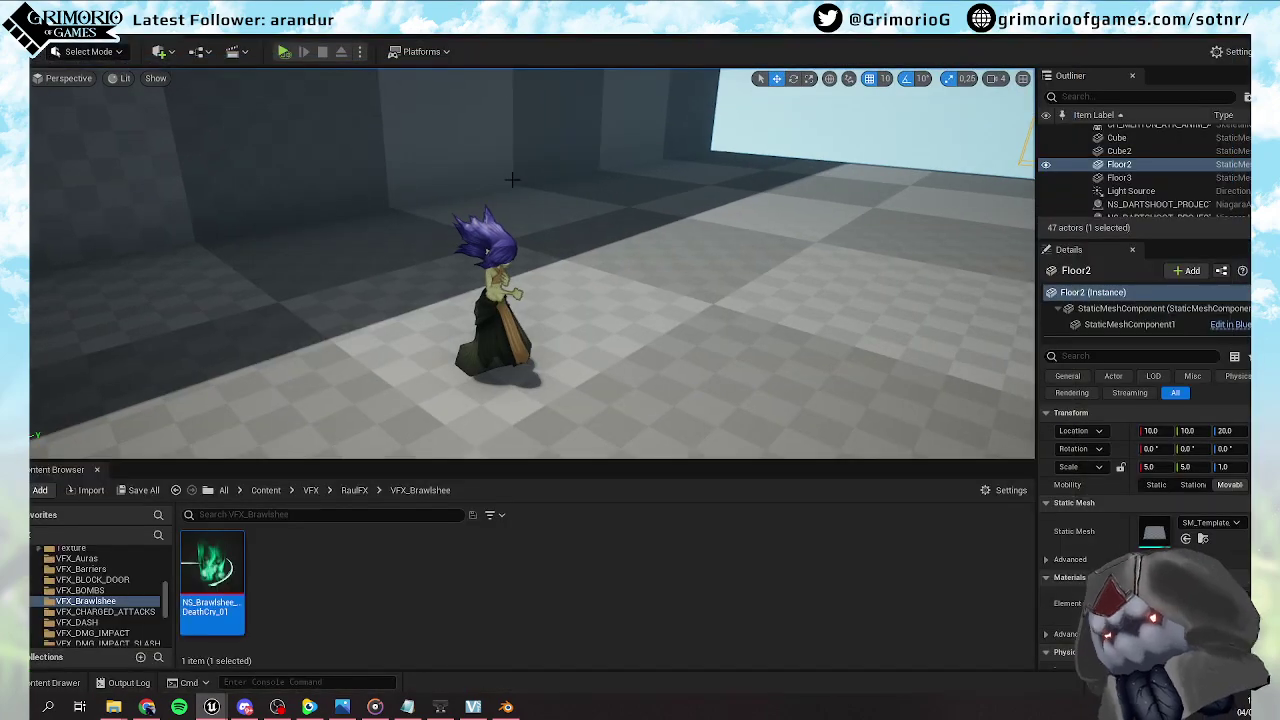
Play the level again, pause it while the aura surrounds the character, and show the viewport full screen
click(283, 51)
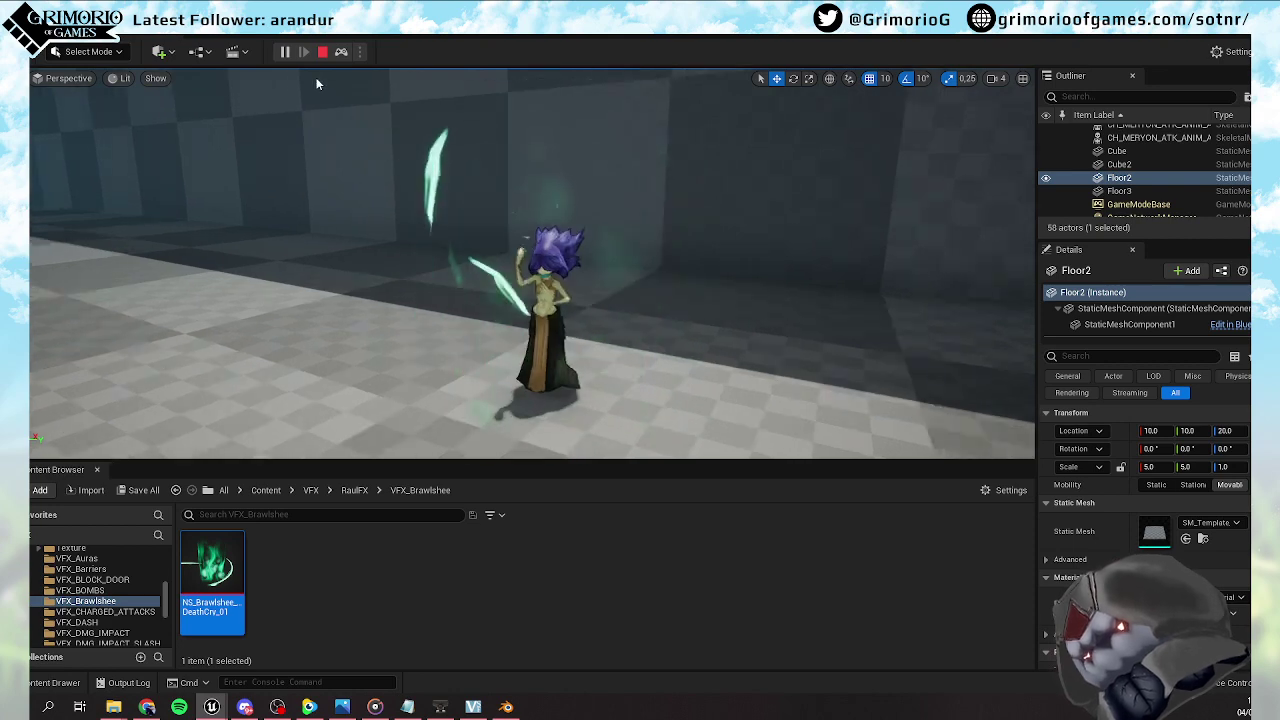
click(285, 53)
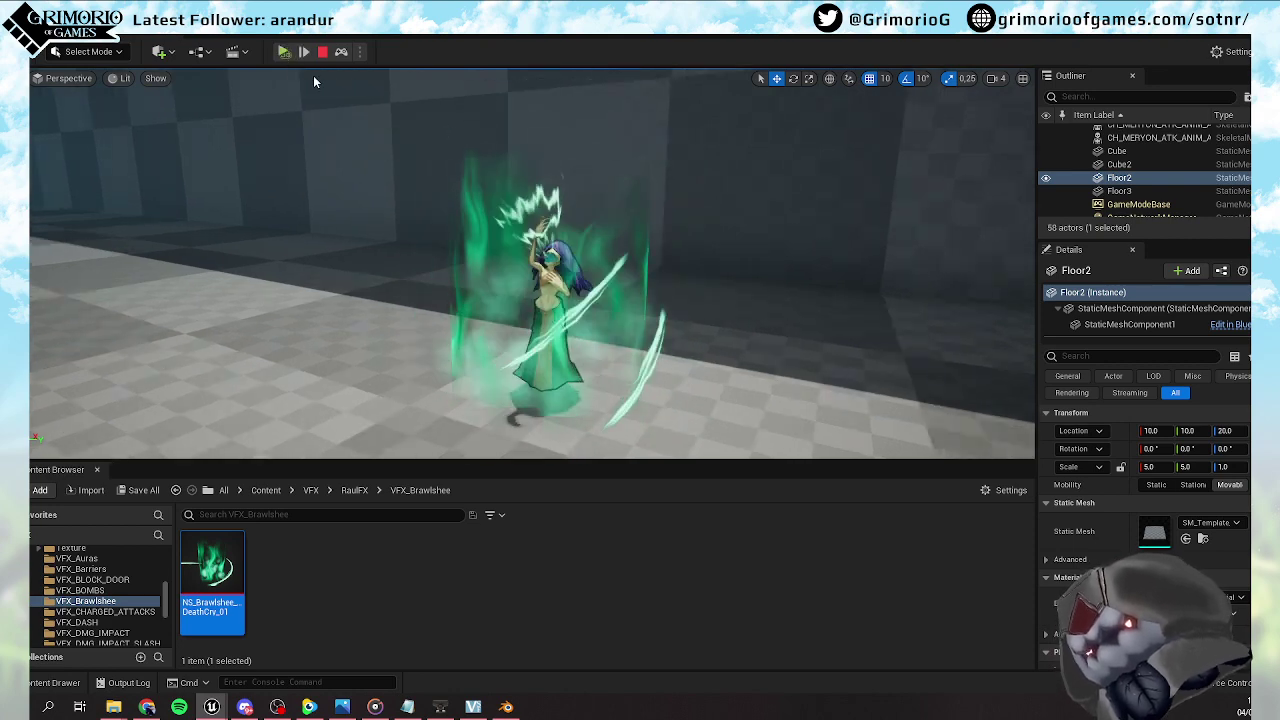
click(519, 264)
key(F11)
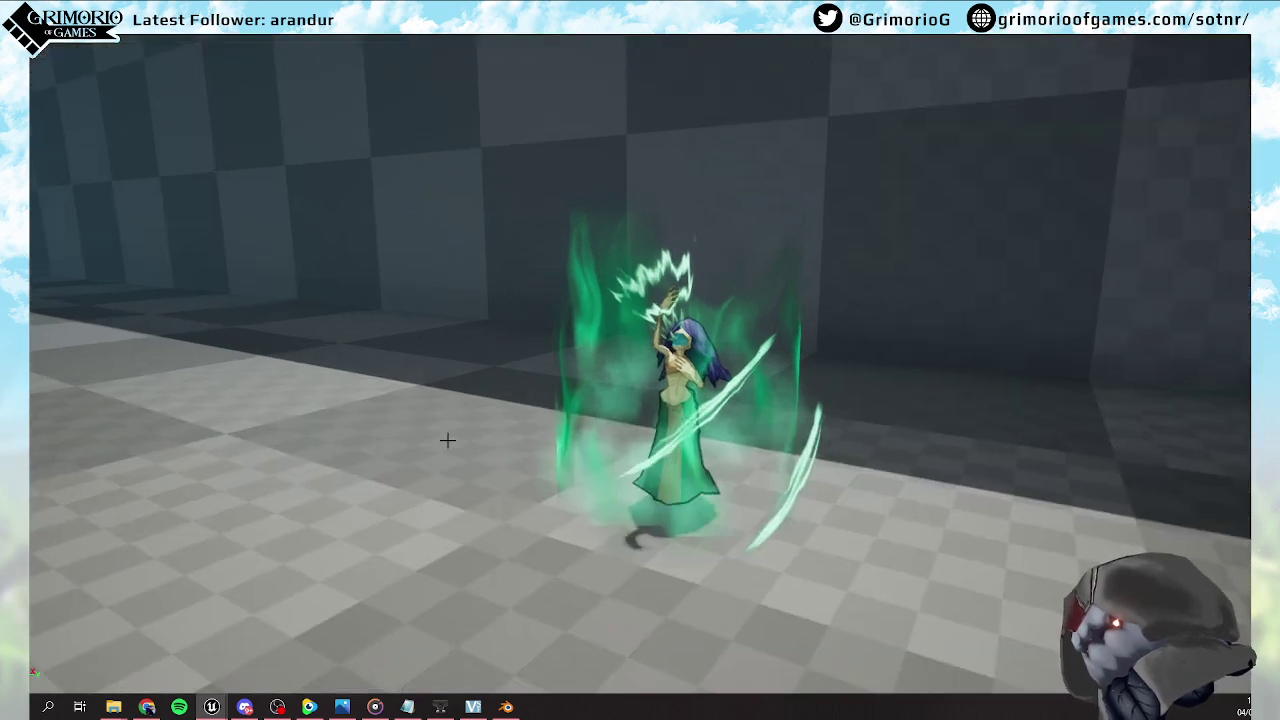
Compare the paused effect side by side with the Bawlshee_Ref_01.png reference image, minimise the image and stop the simulation
click(342, 706)
drag(758, 60, 978, 110)
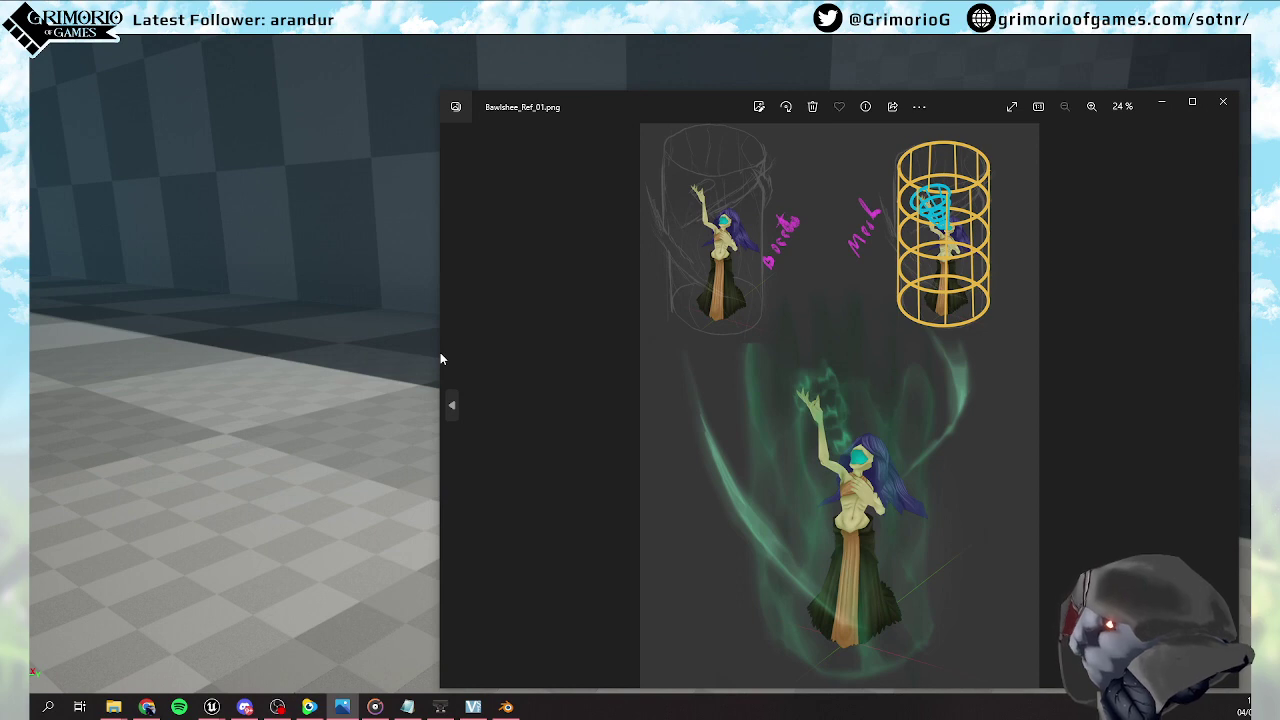
drag(441, 355, 770, 367)
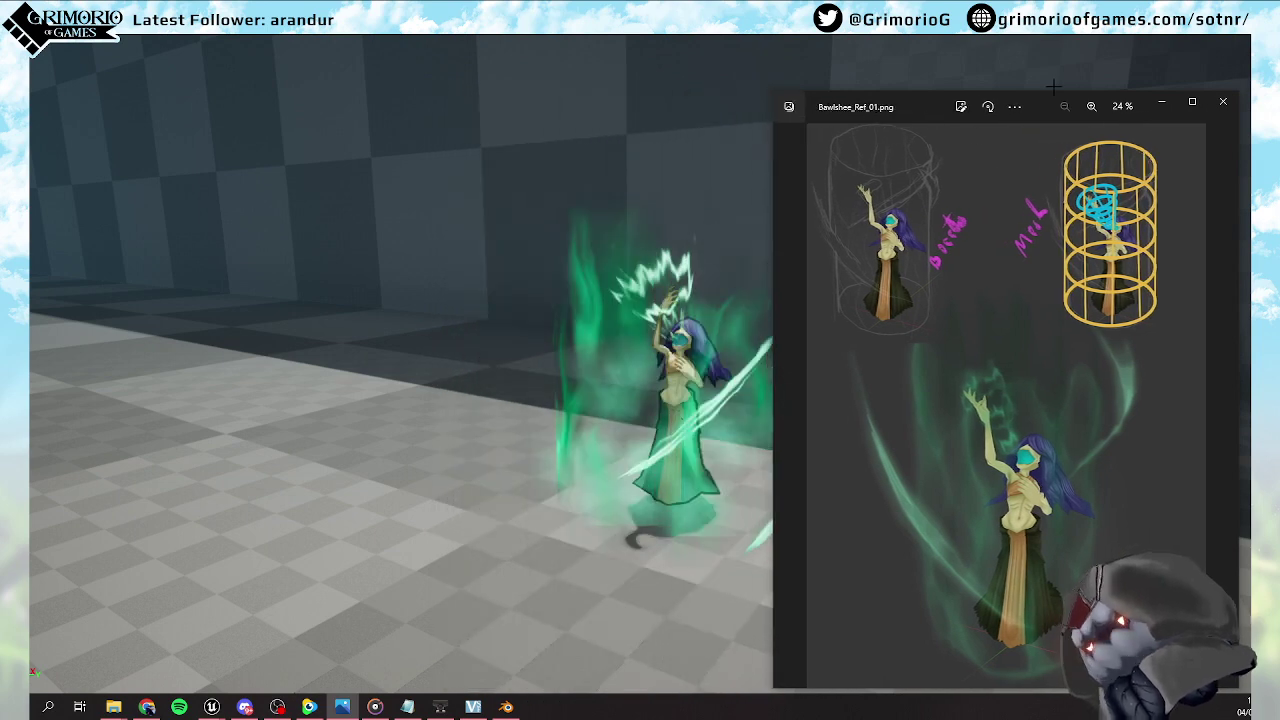
drag(1044, 107, 1077, 39)
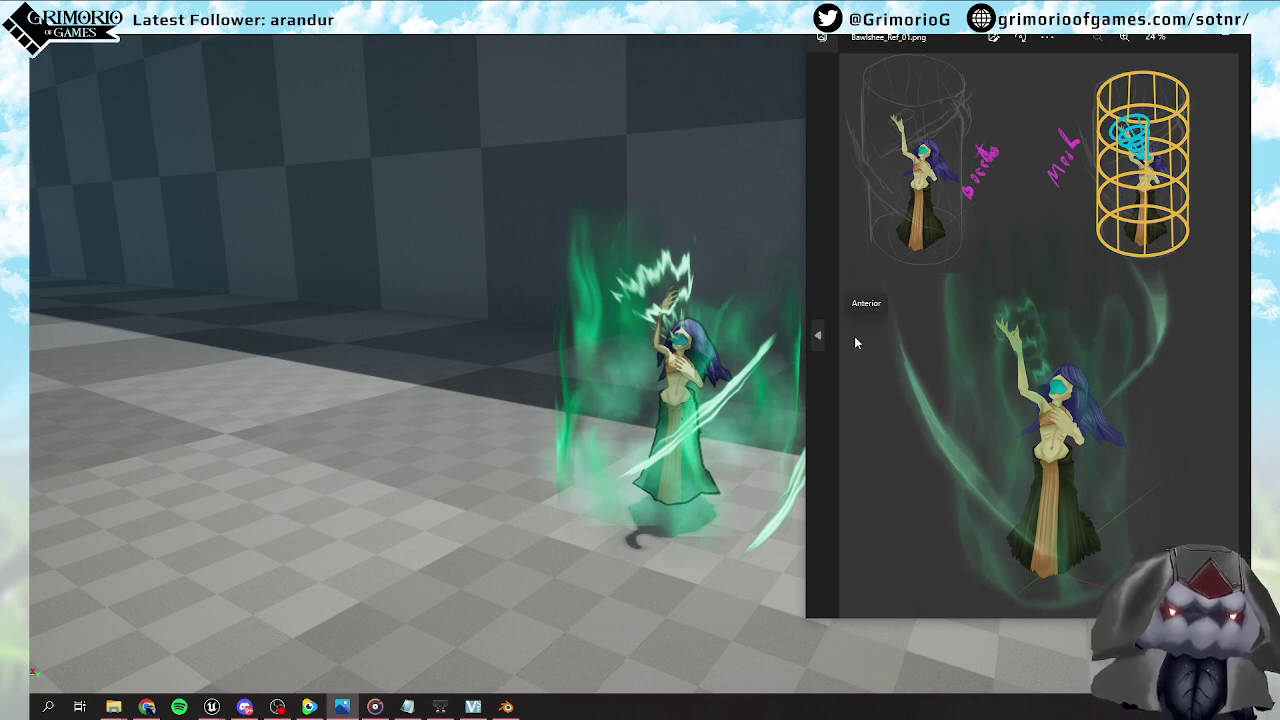
right_drag(709, 336, 686, 354)
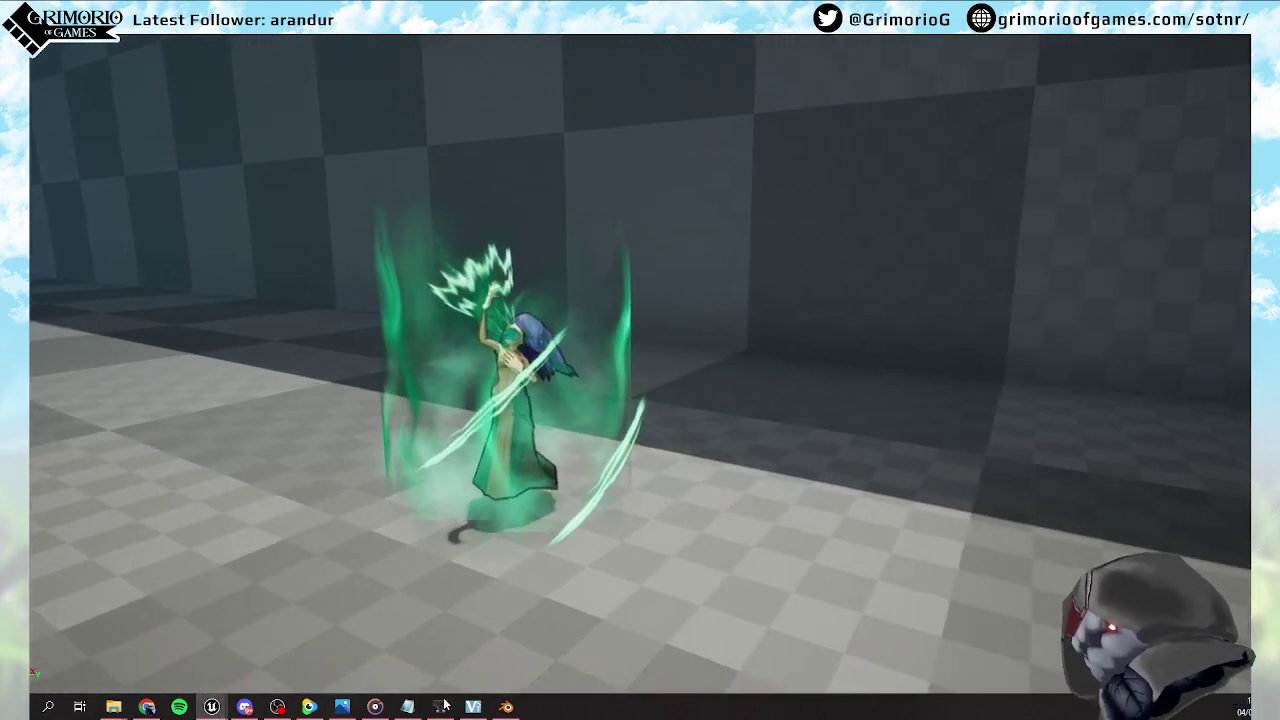
click(345, 708)
drag(962, 37, 875, 46)
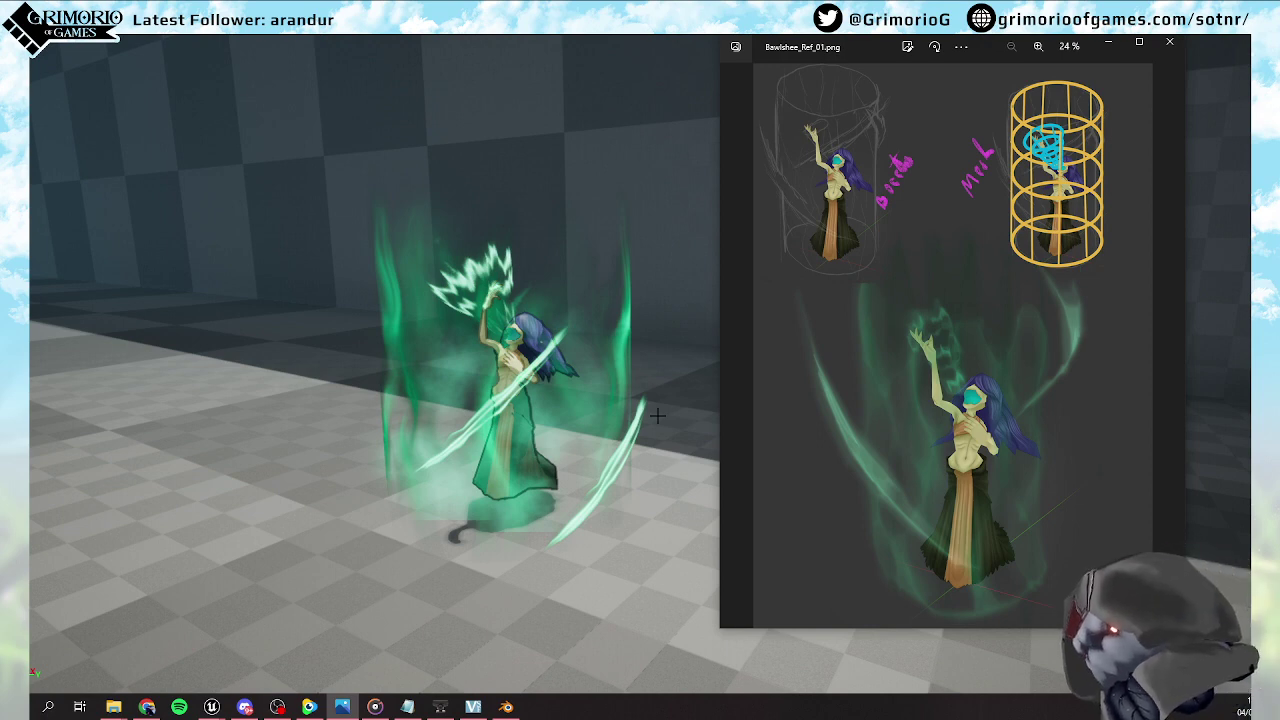
click(1112, 46)
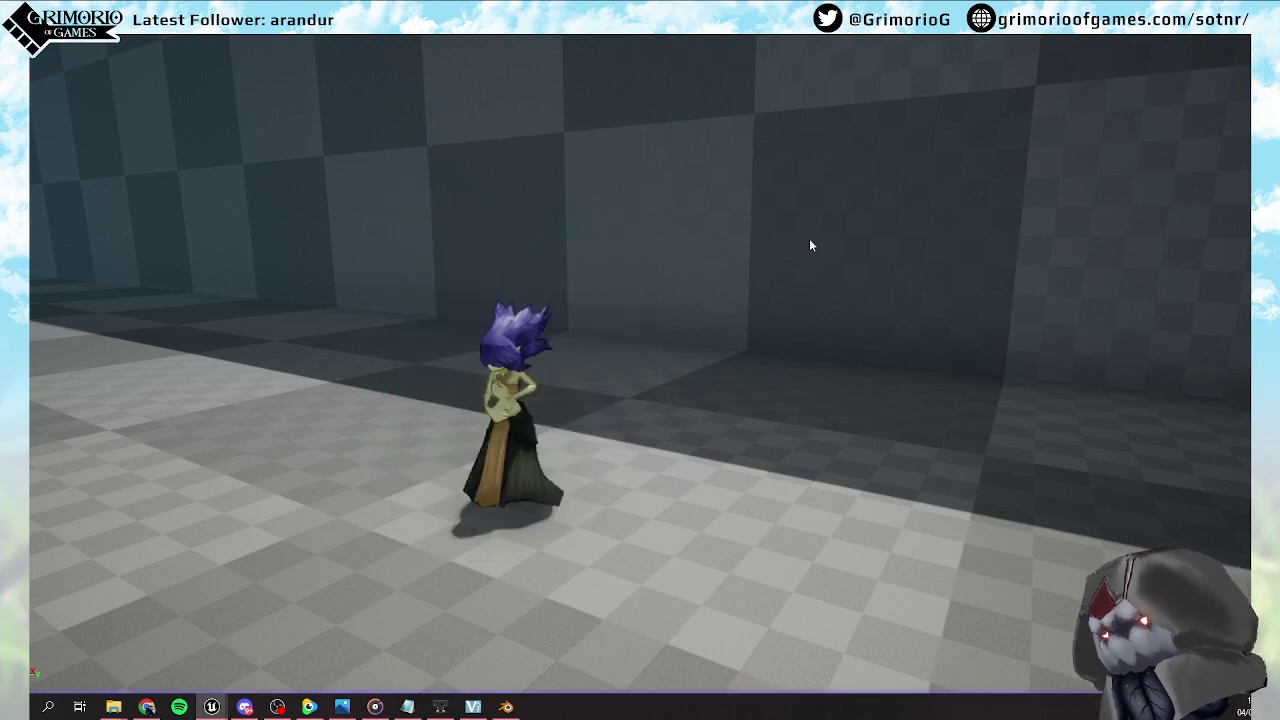
key(Escape)
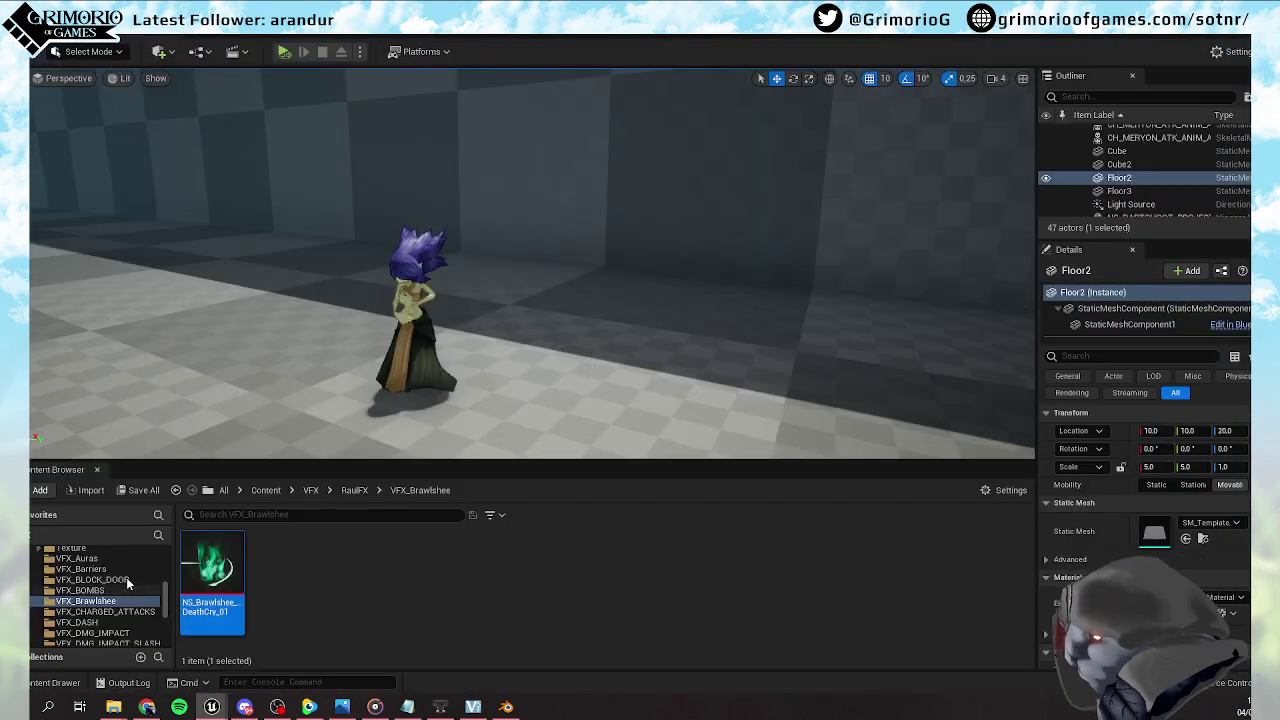
scroll(124, 582, down, 5)
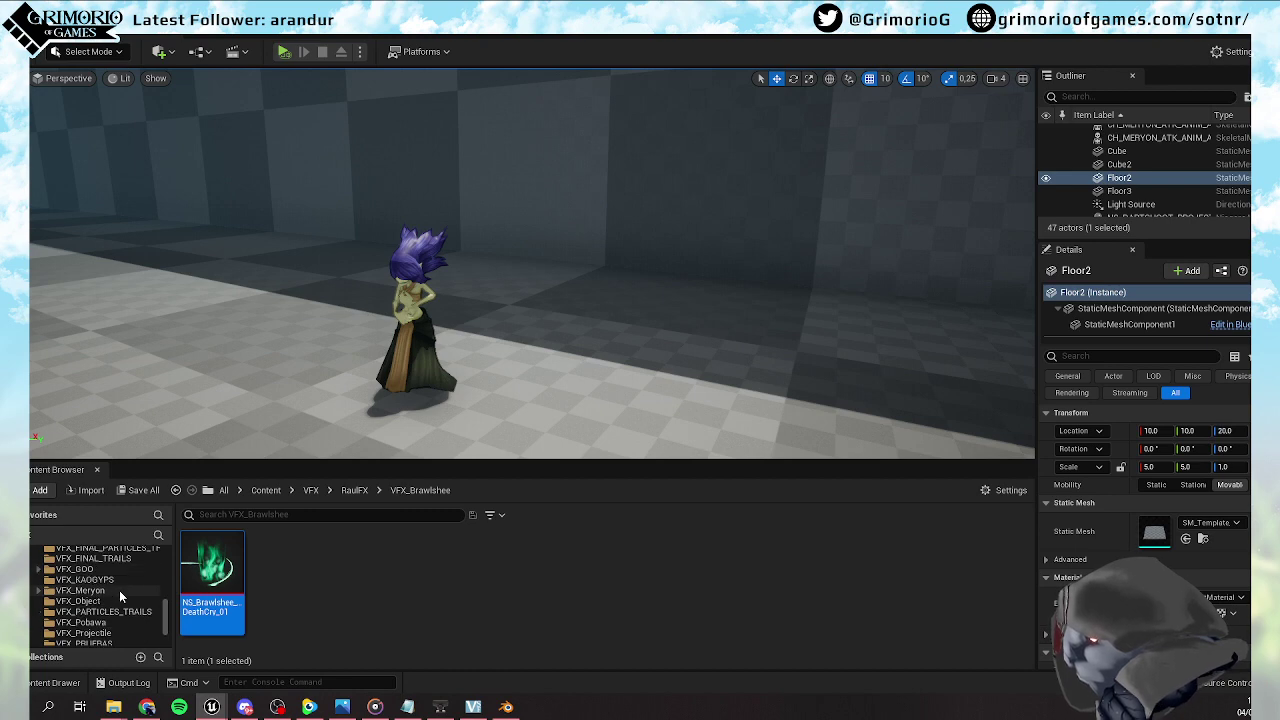
scroll(105, 615, down, 2)
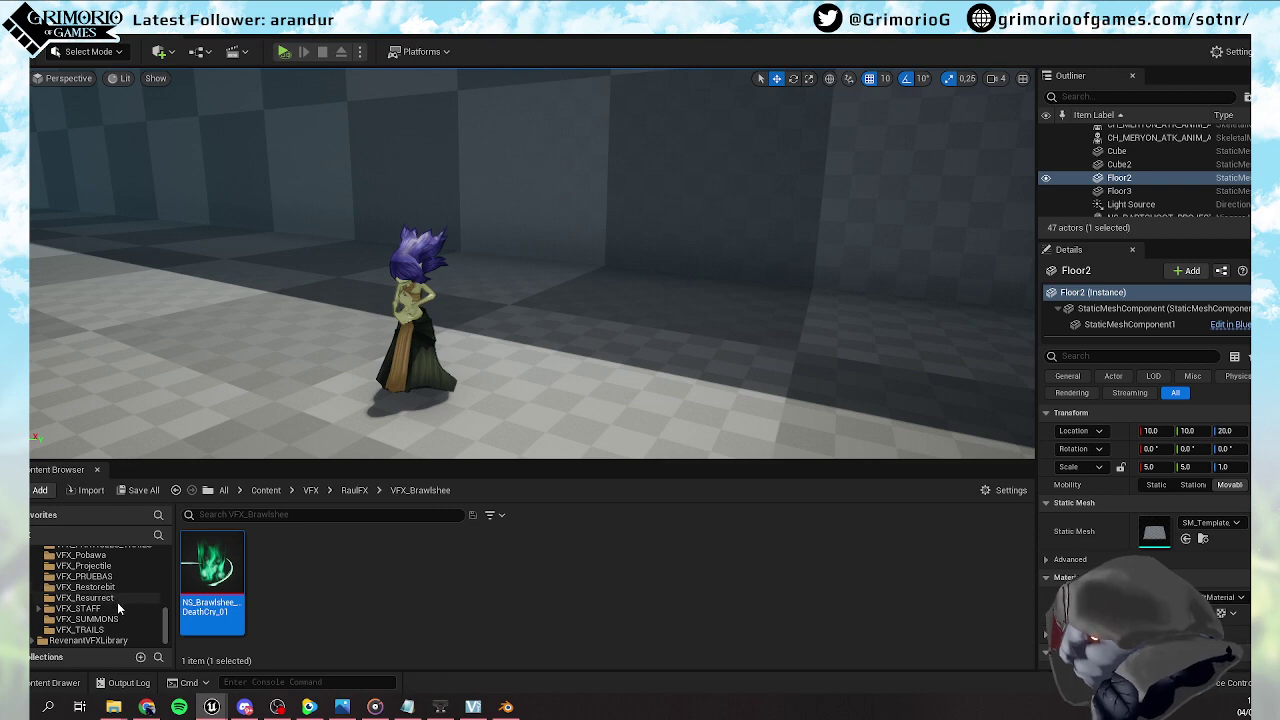
scroll(117, 602, up, 4)
scroll(117, 602, up, 2)
scroll(117, 607, up, 3)
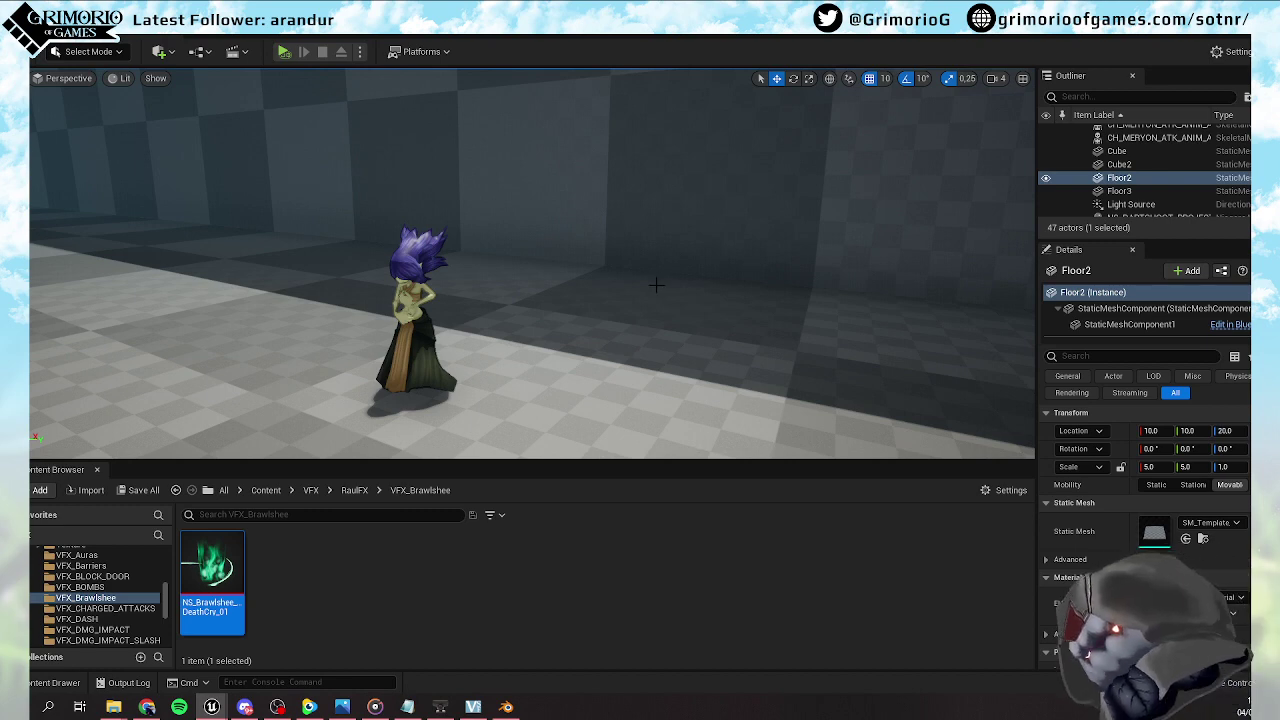
drag(650, 292, 621, 296)
scroll(608, 275, down, 2)
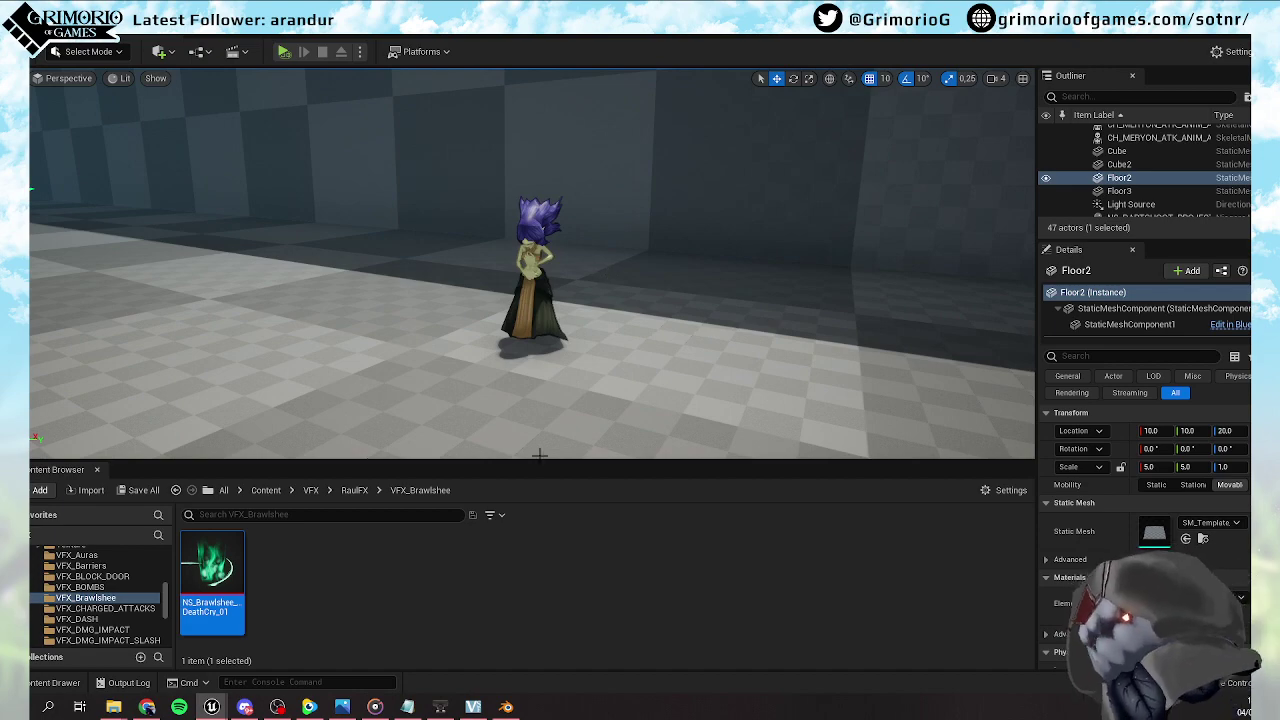
Reopen NS_Brawlshee_DeathCry_01 and add a user-exposed float parameter named SPAWN
mouse_move(211, 707)
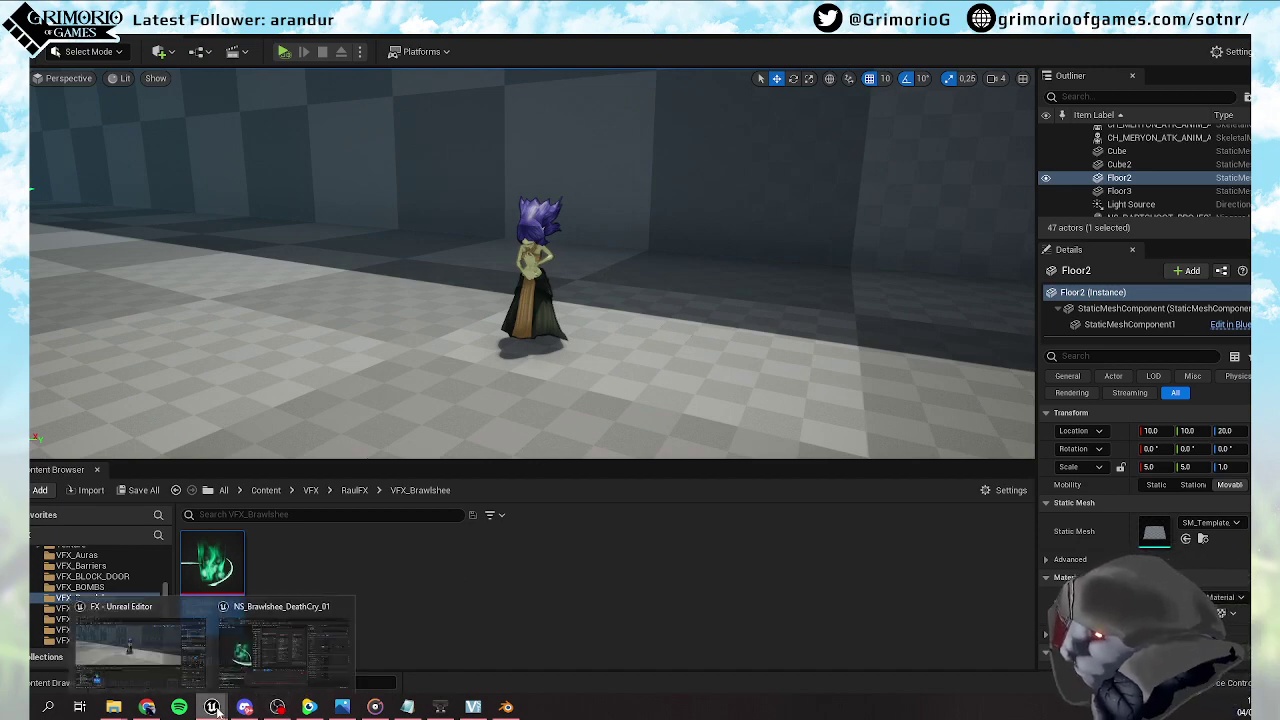
click(305, 596)
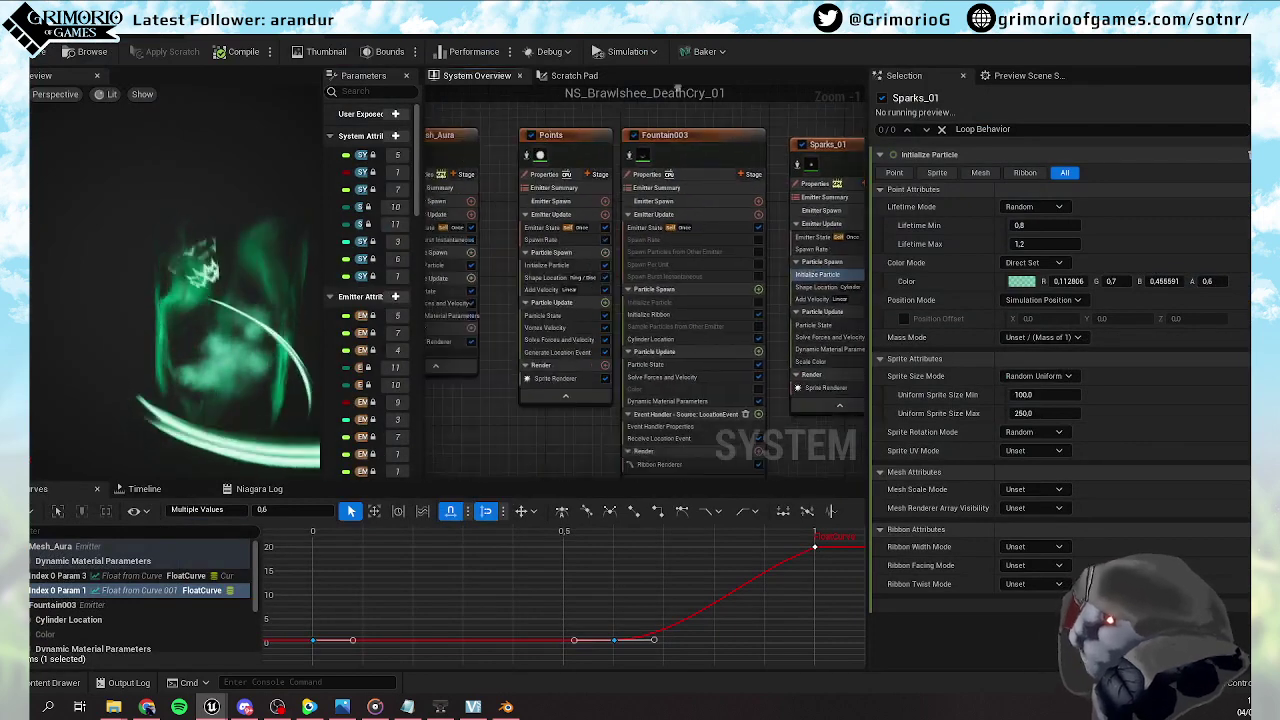
click(396, 115)
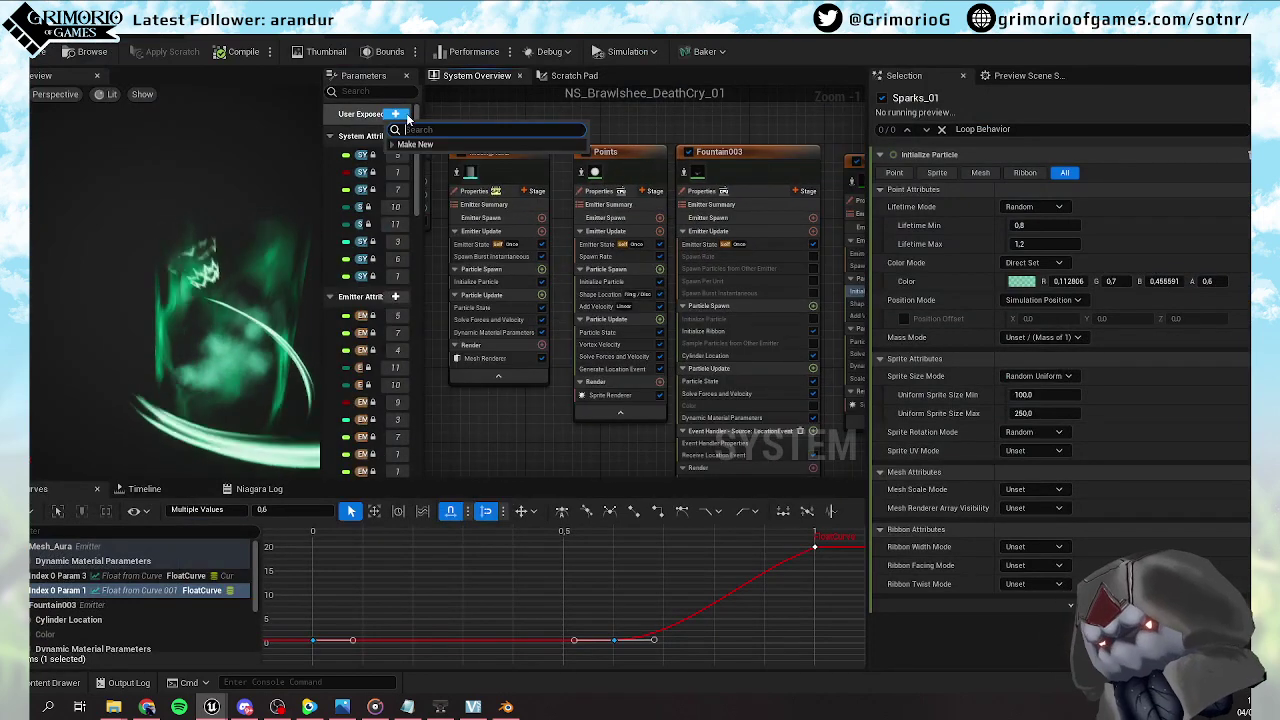
text(flo)
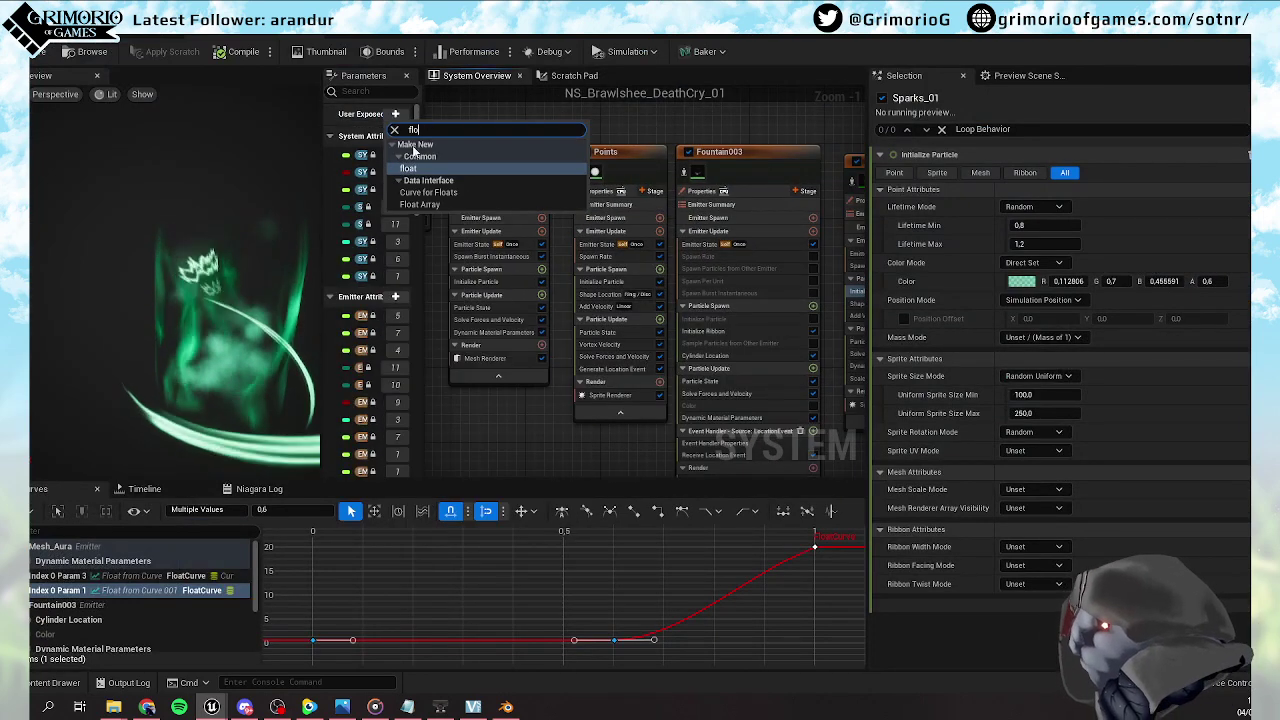
click(408, 168)
right_drag(502, 128, 646, 123)
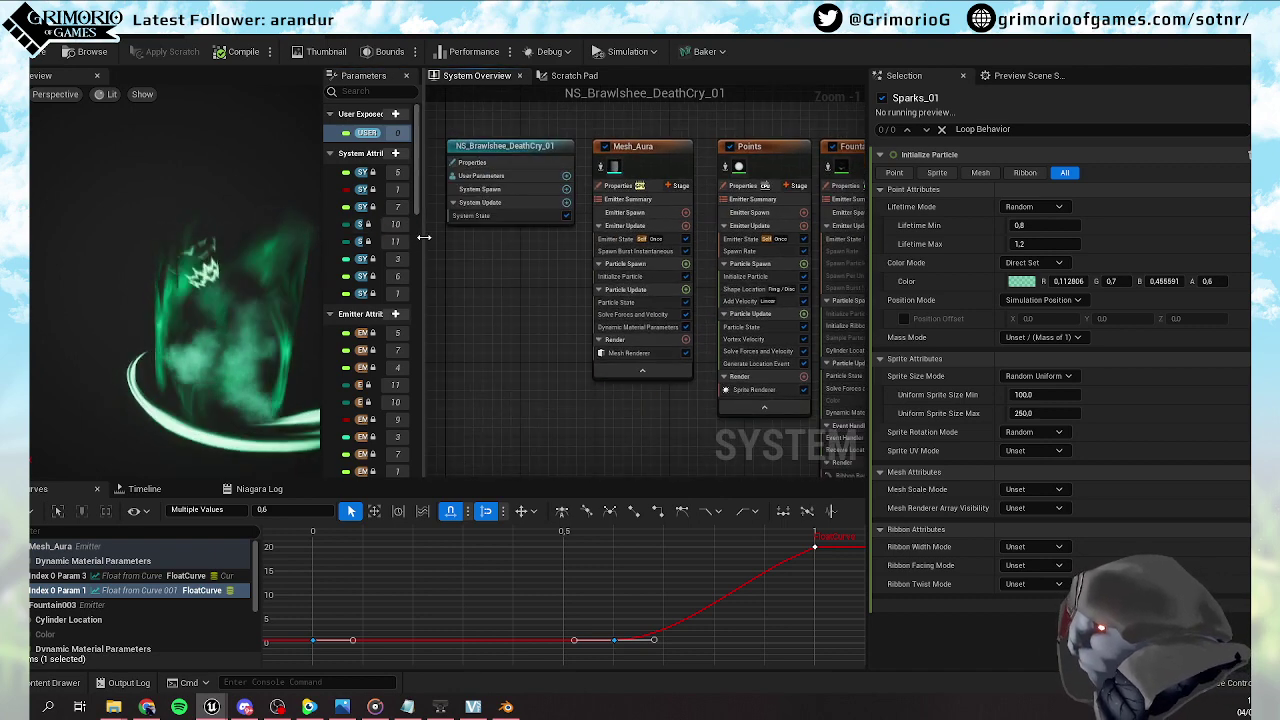
drag(424, 237, 528, 237)
double_click(398, 134)
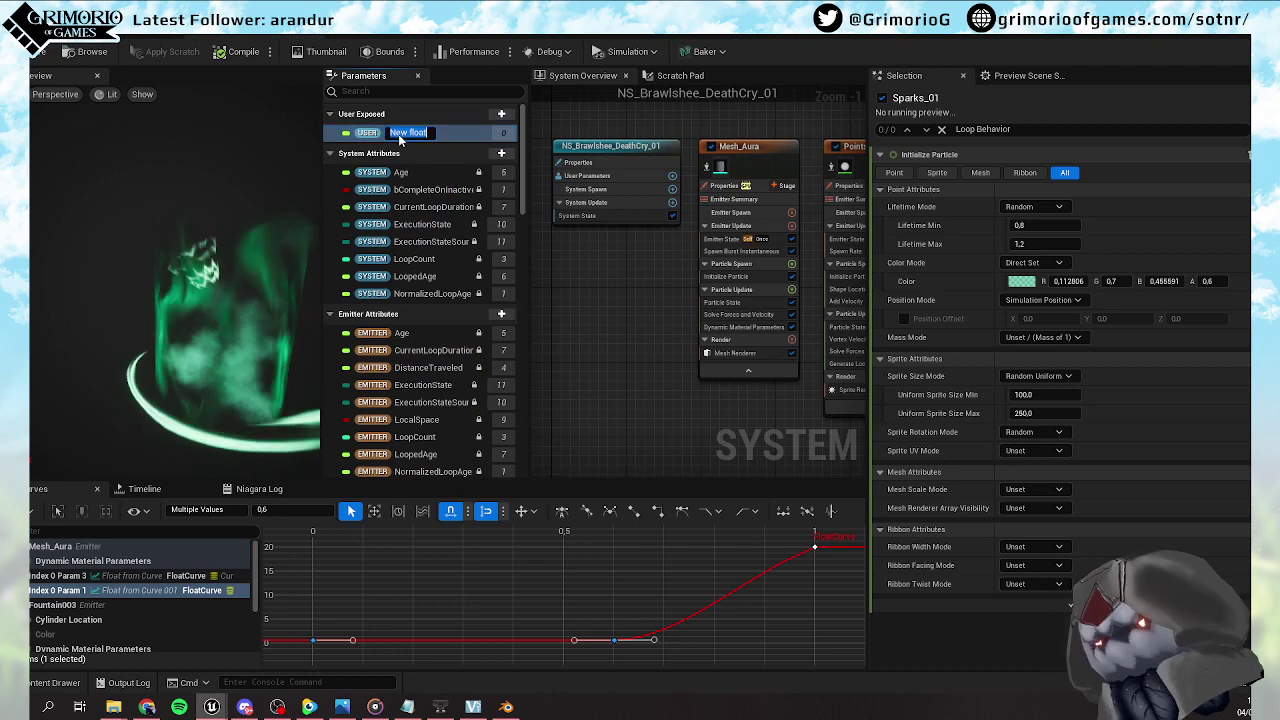
text(SPAW)
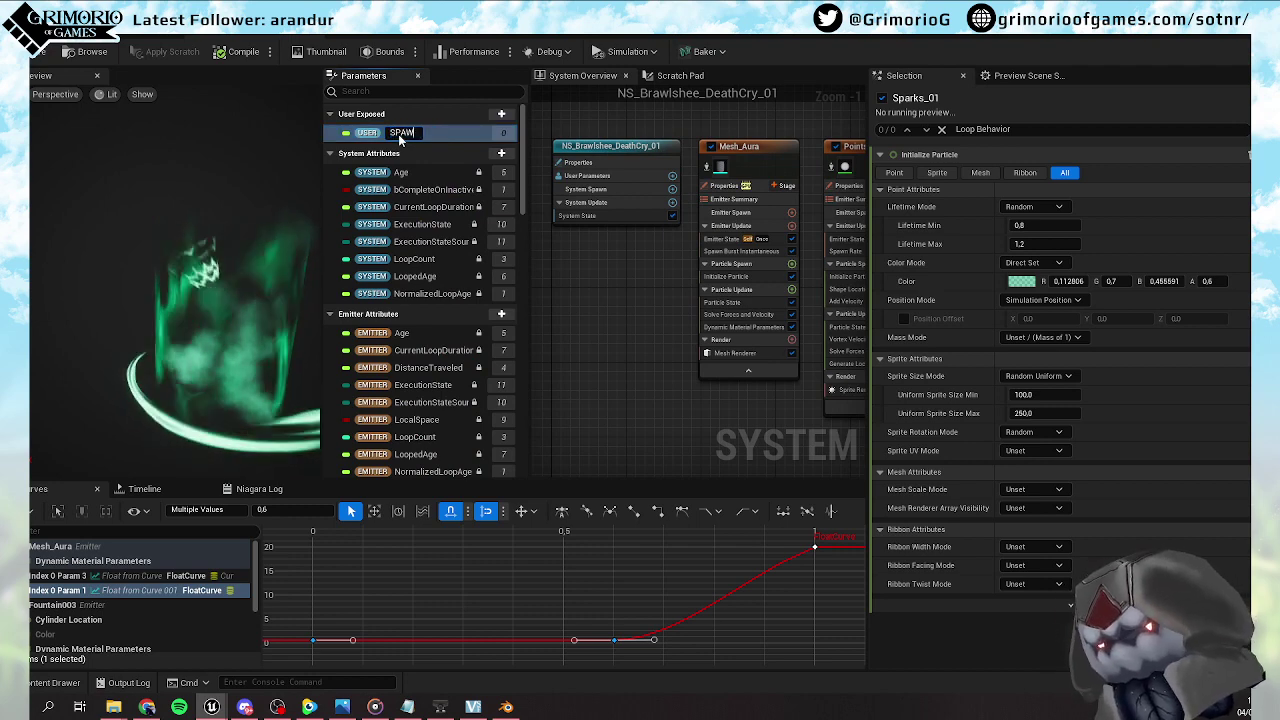
text(N)
key(Return)
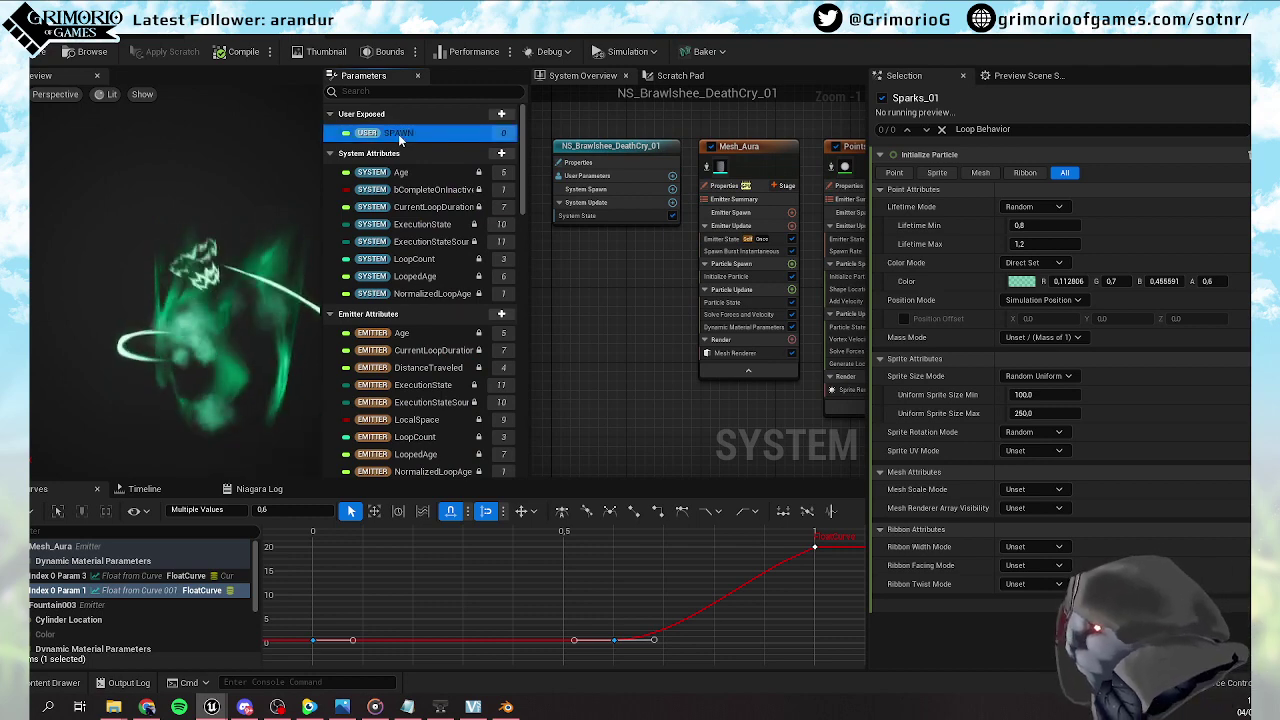
Set the system's SPAWN user parameter to 1.0
click(580, 152)
scroll(1032, 606, down, 5)
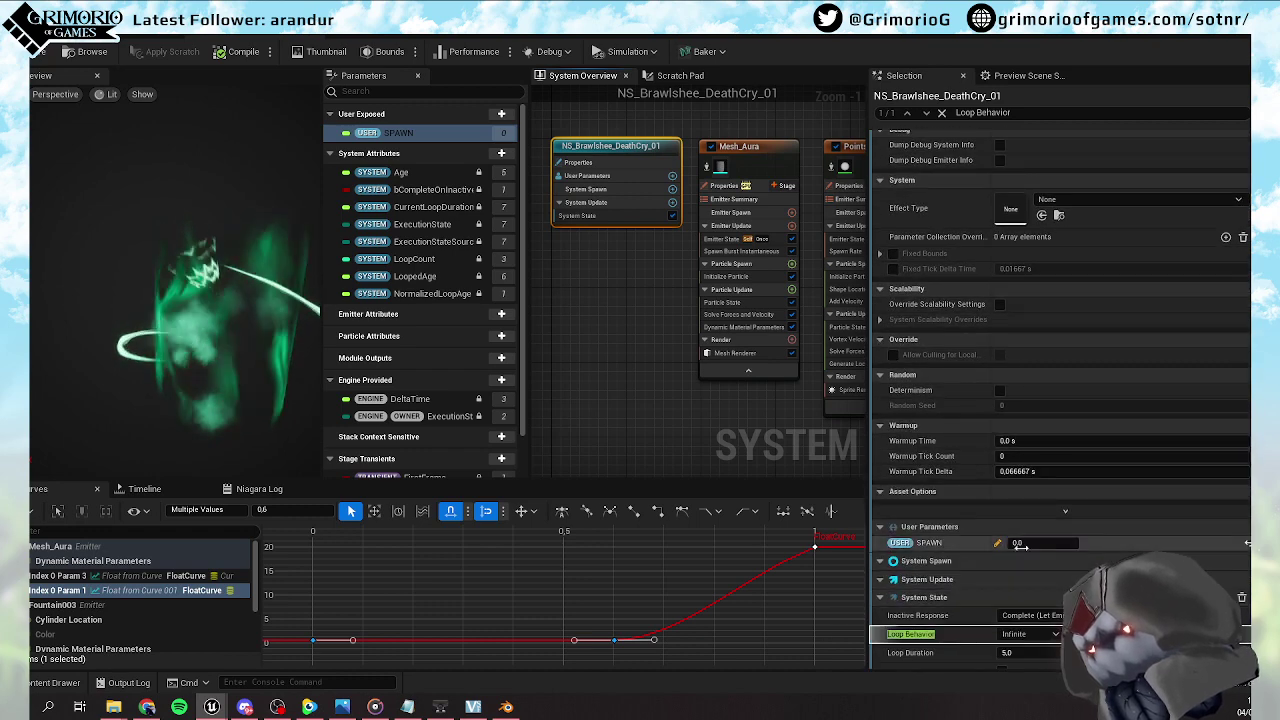
text(1)
key(Return)
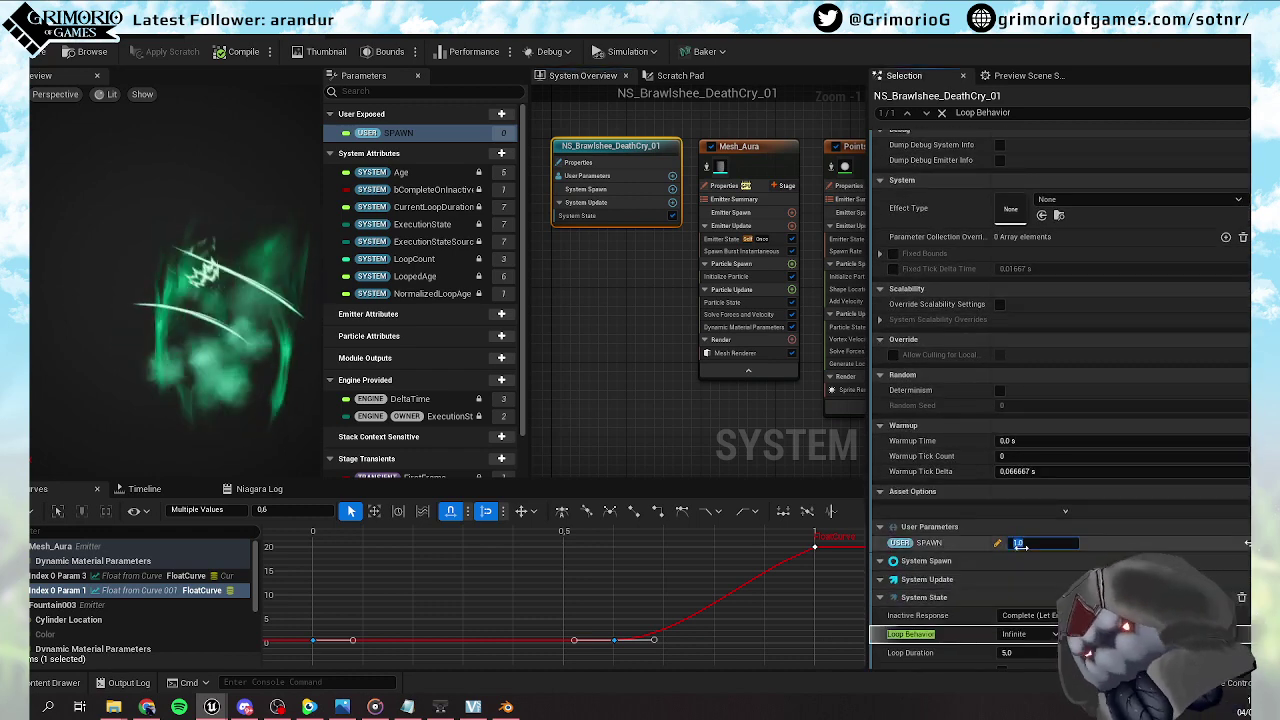
right_drag(710, 291, 638, 286)
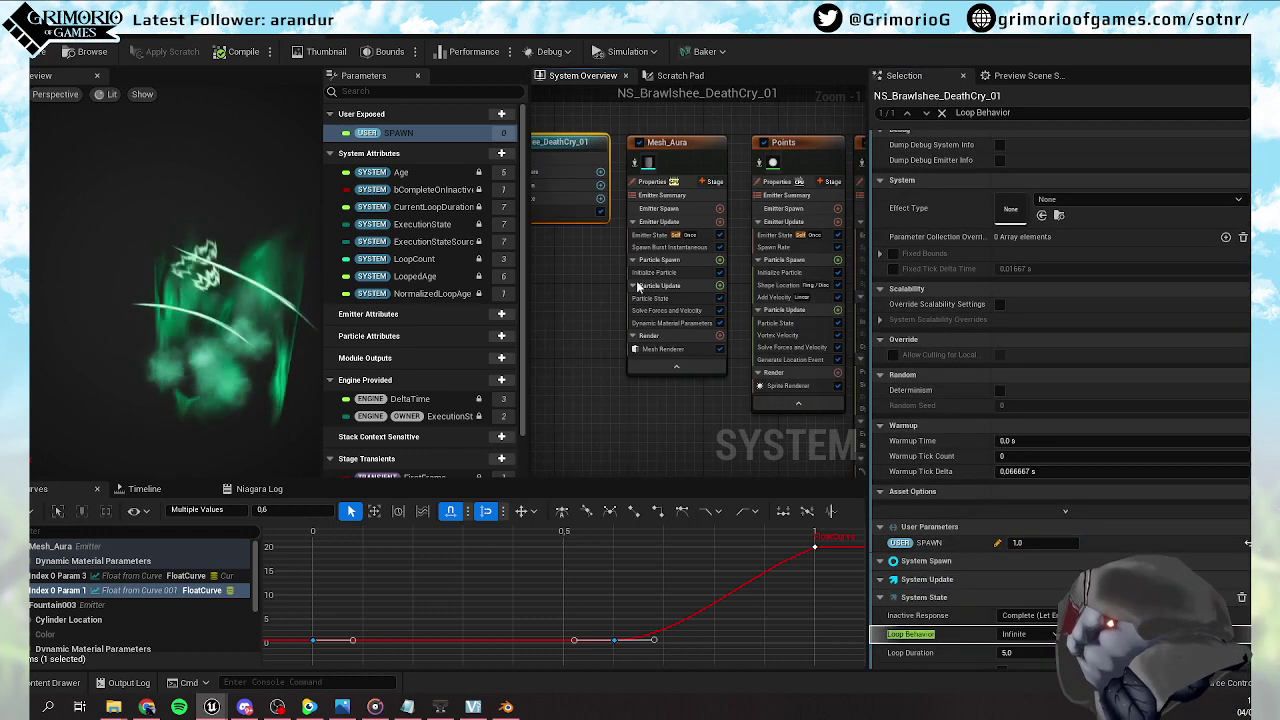
Enable Spawn Probability on Mesh_Aura's Spawn Burst Instantaneous module and link it to the SPAWN user parameter
click(659, 209)
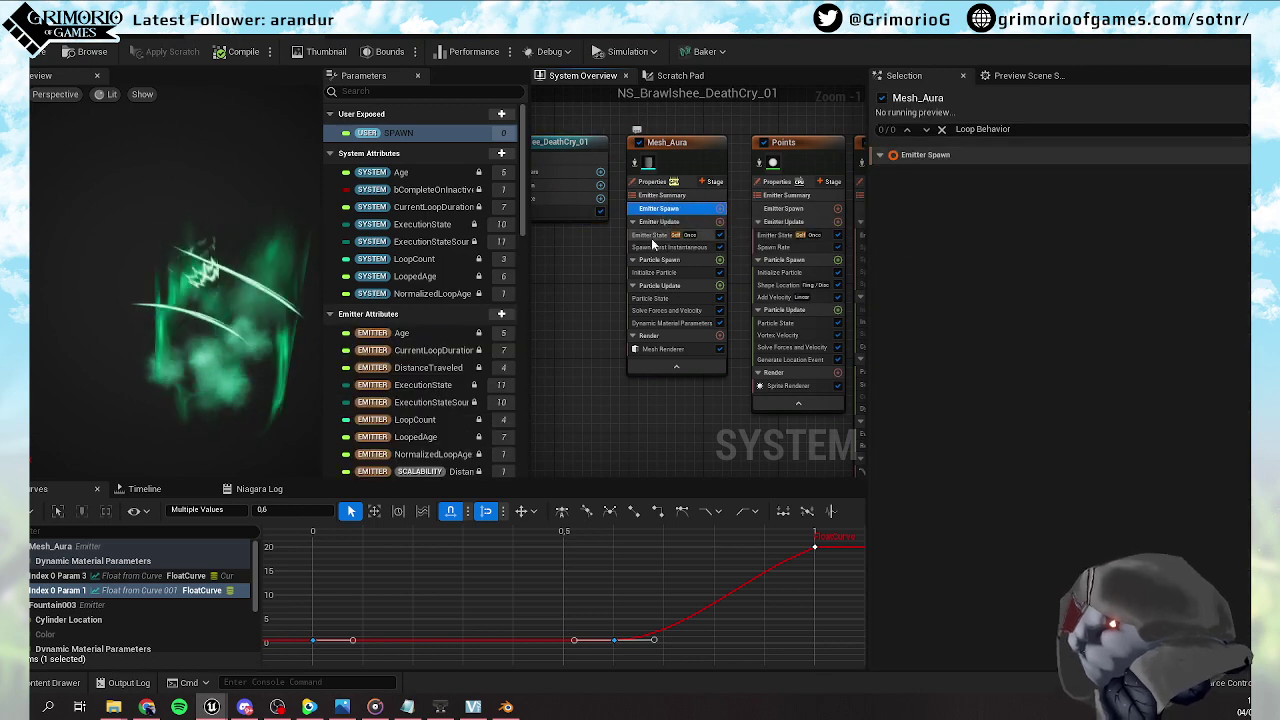
click(660, 247)
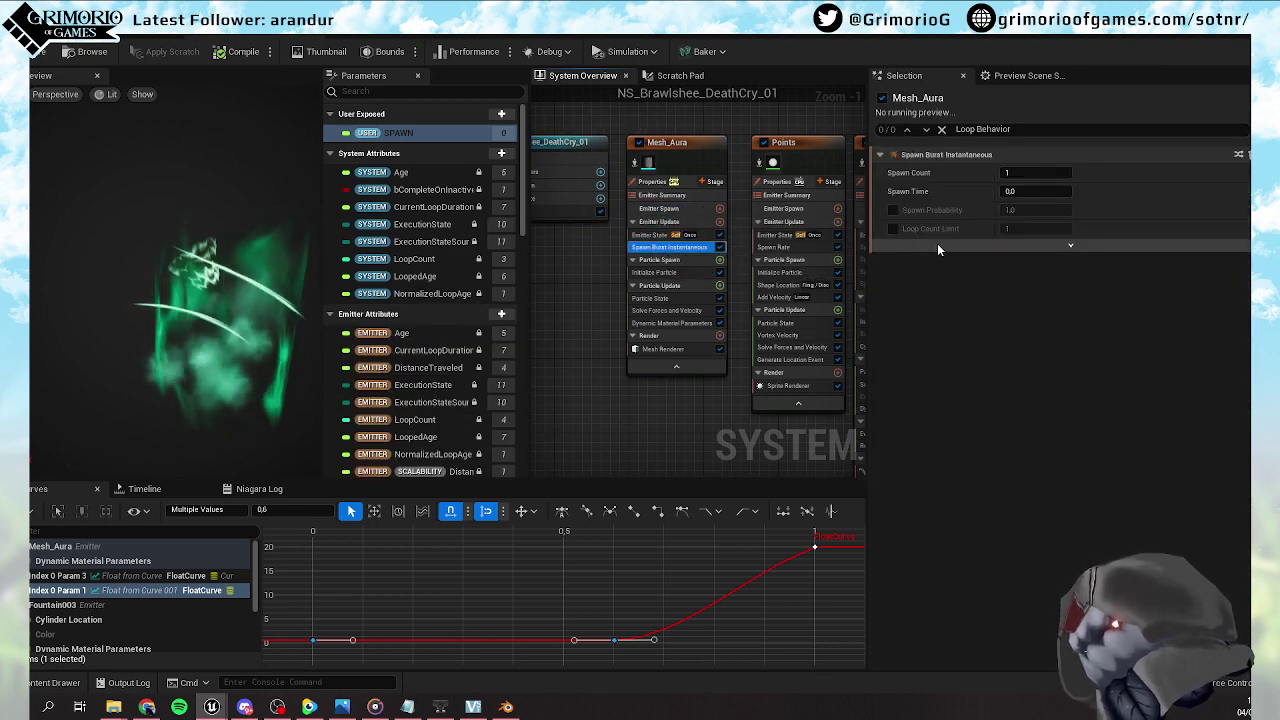
click(893, 210)
drag(428, 132, 1028, 211)
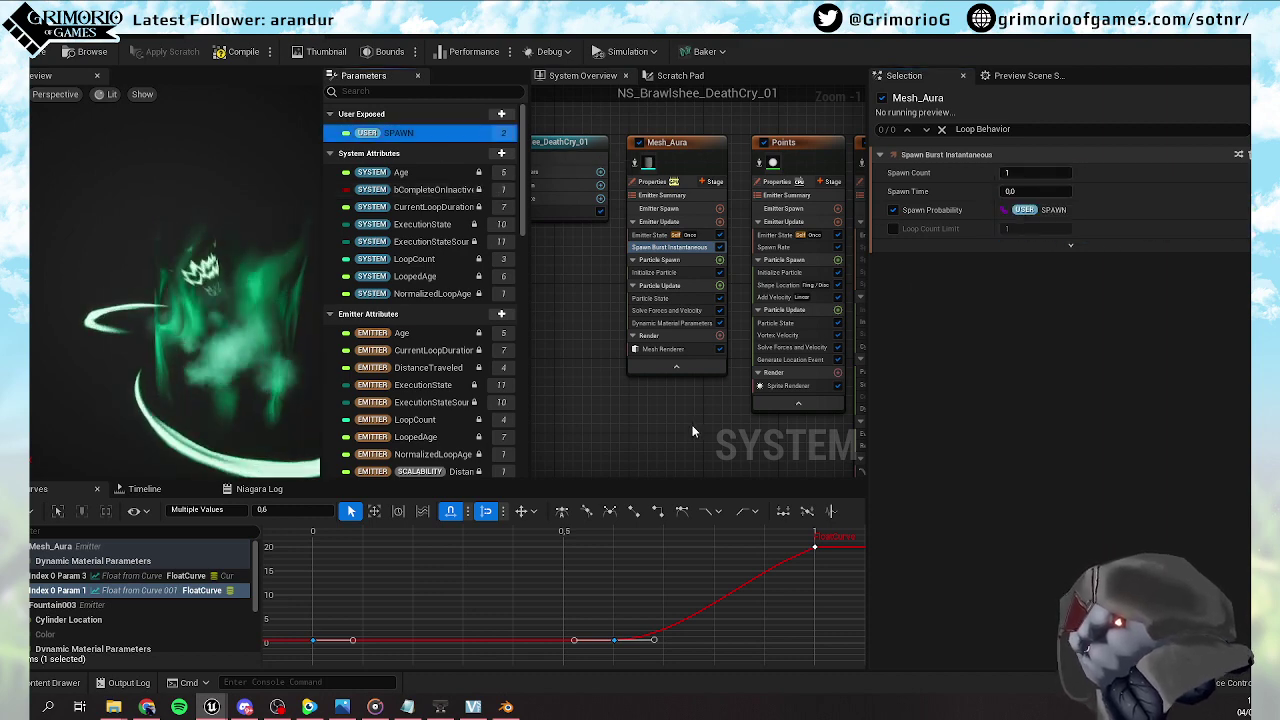
Enable Spawn Probability on the Points emitter's Spawn Rate module and link it to the SPAWN user parameter
right_drag(617, 426, 503, 426)
click(669, 242)
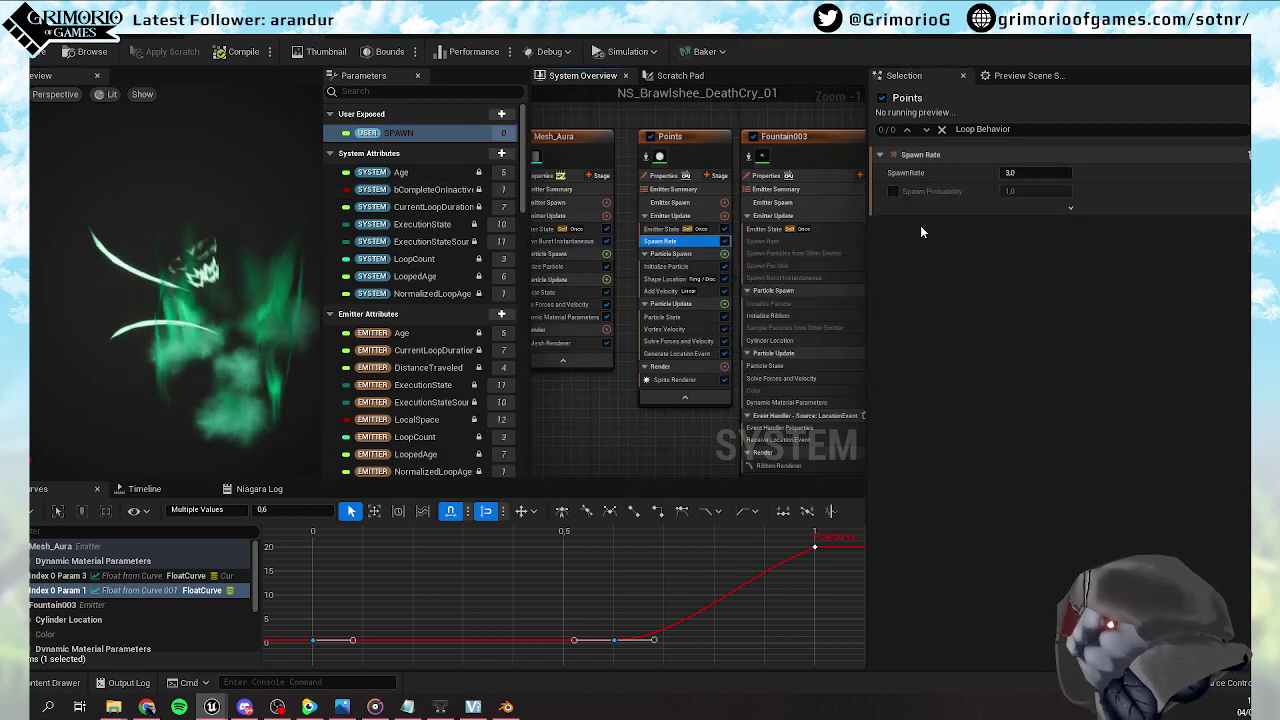
click(893, 191)
drag(417, 131, 1018, 192)
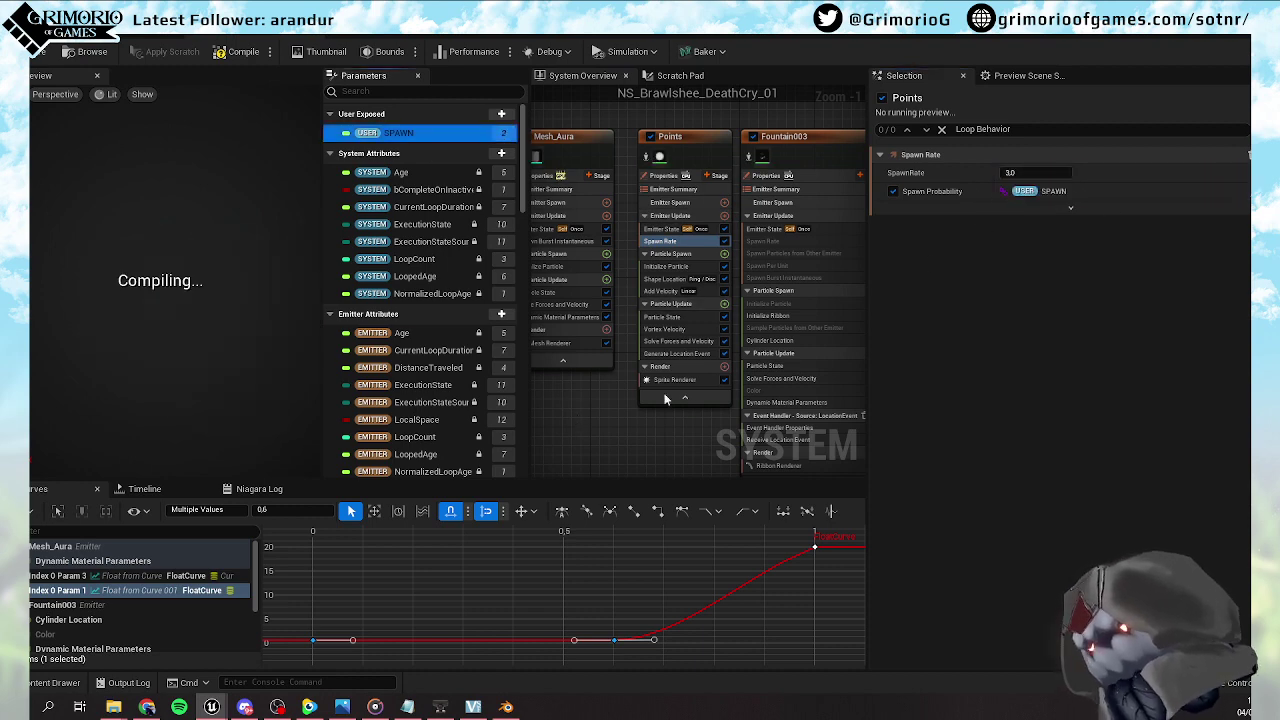
right_click(630, 448)
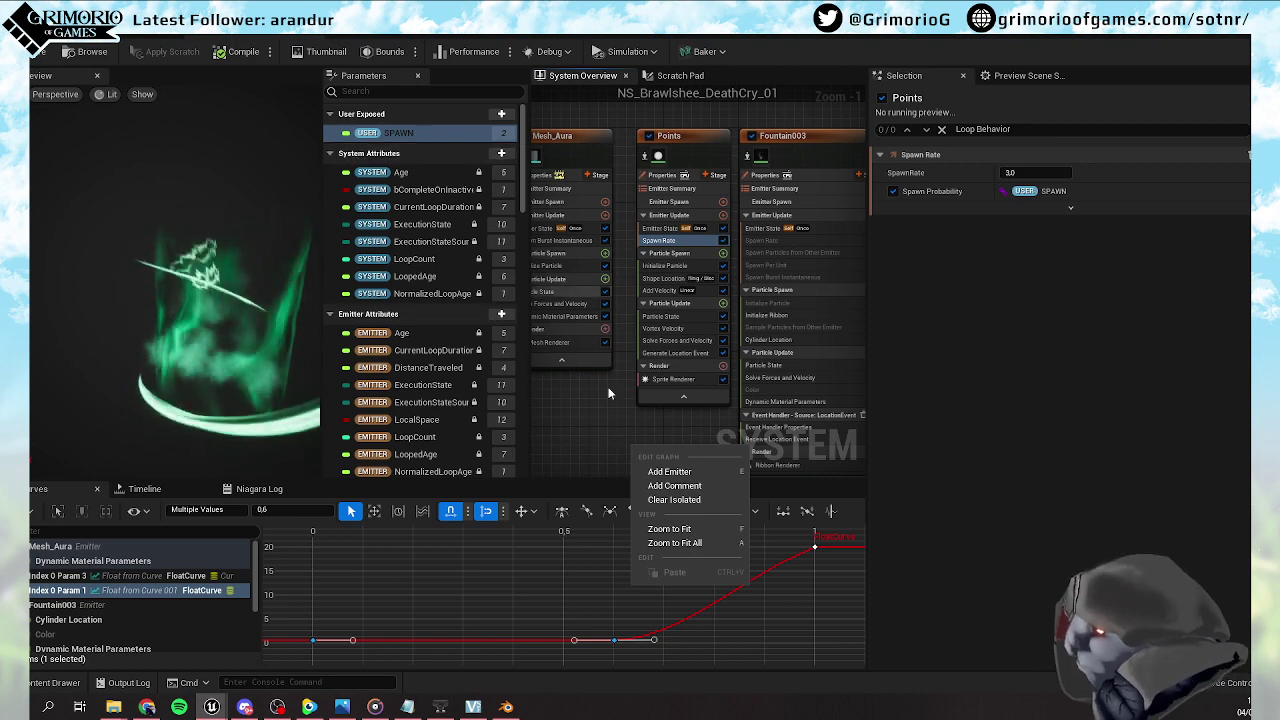
click(613, 421)
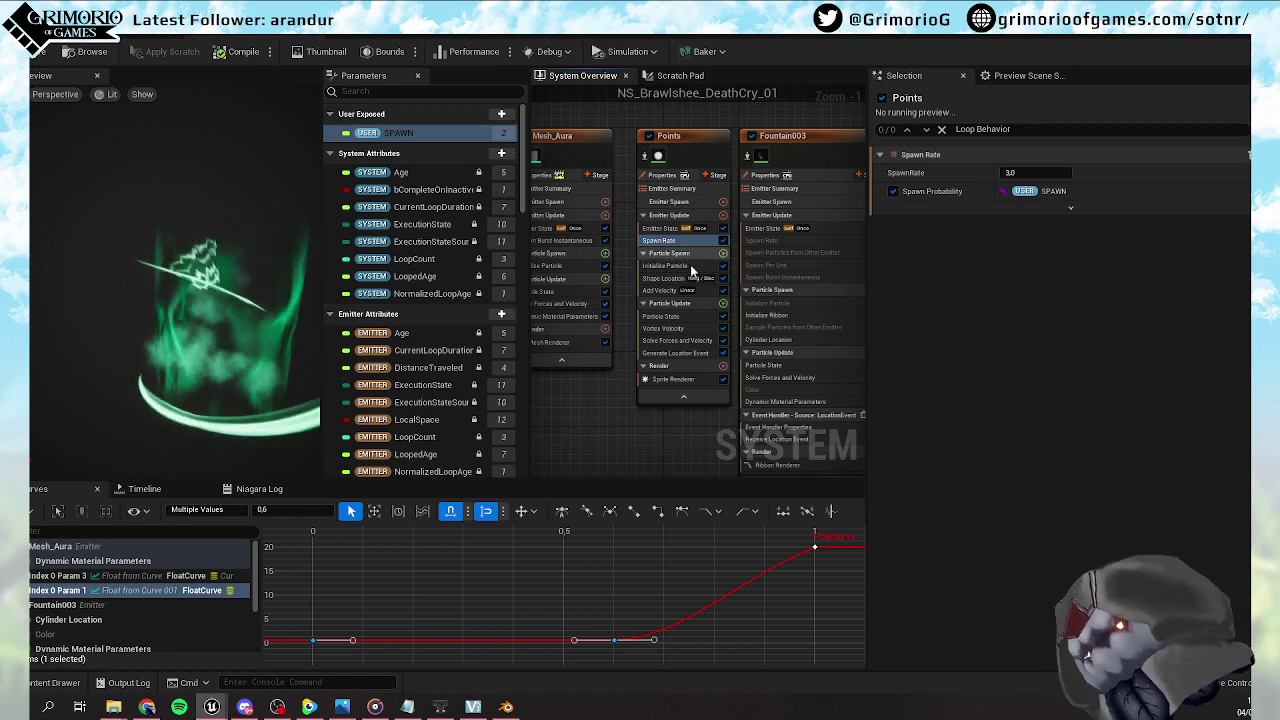
Check Fountain003's Emitter State, and link the Spawn Probability of Sparks_01's Spawn Rate module to the SPAWN user parameter
right_drag(770, 230, 659, 241)
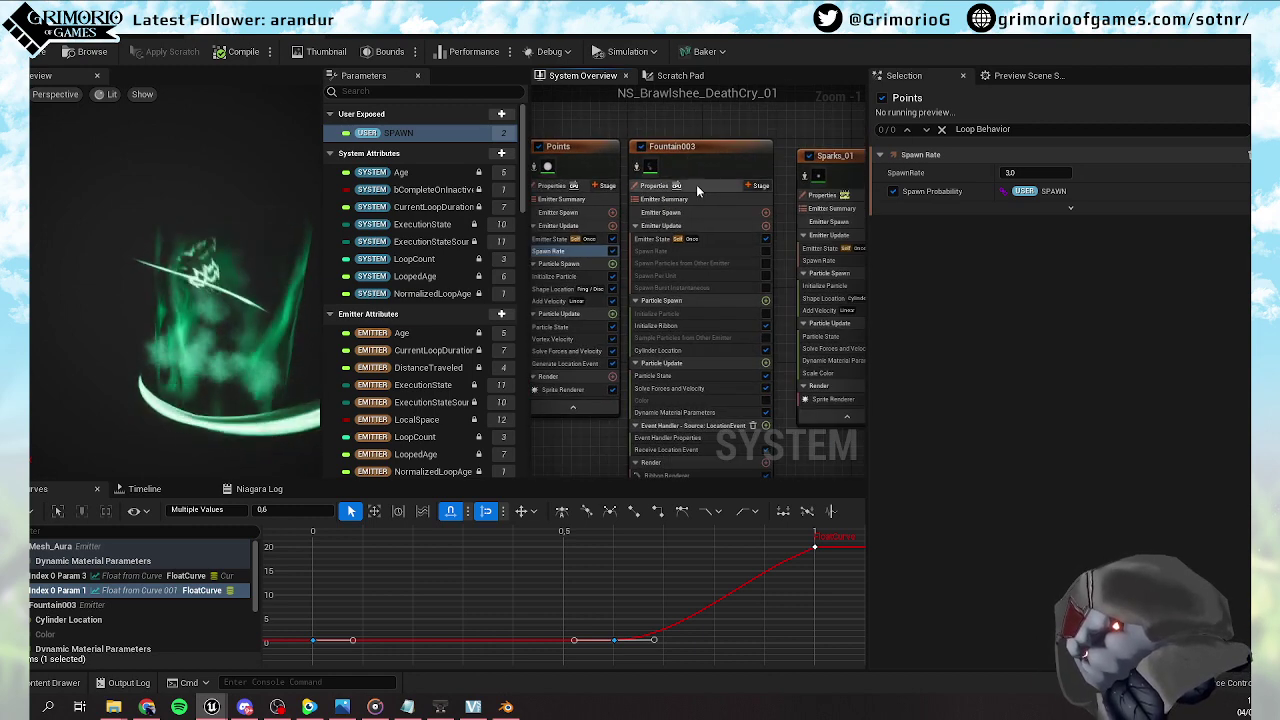
click(659, 240)
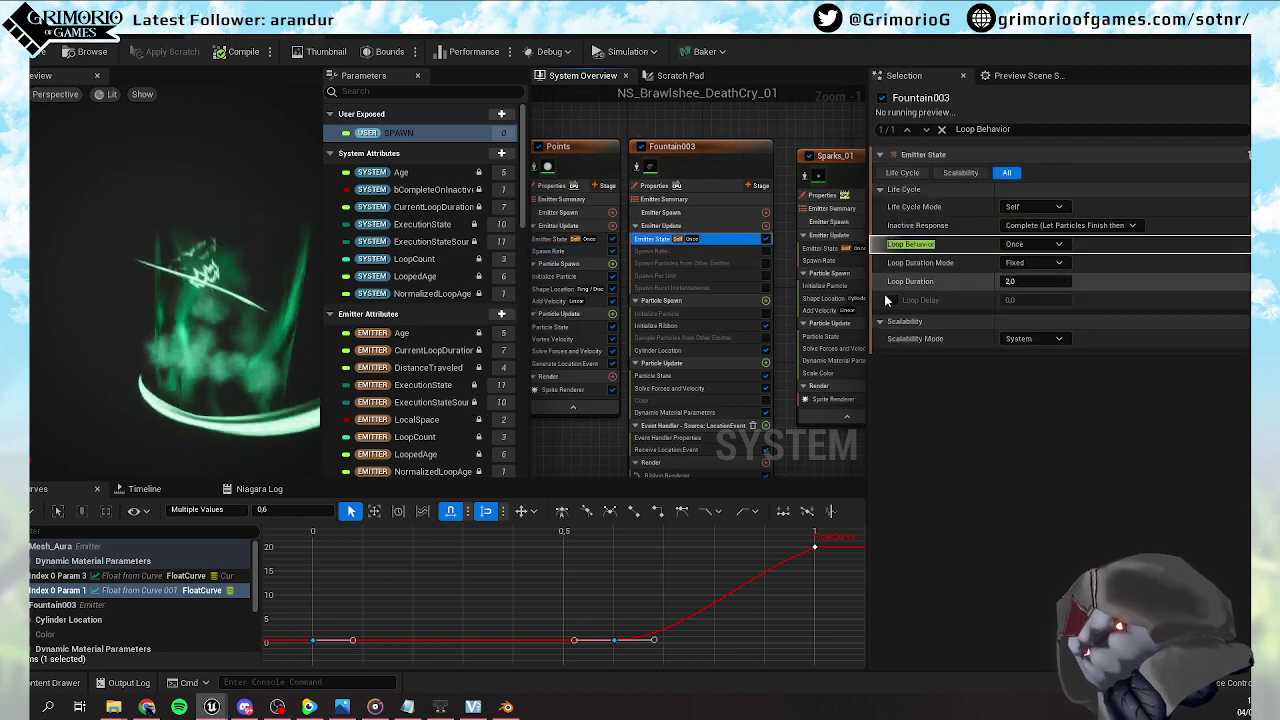
right_drag(841, 259, 656, 253)
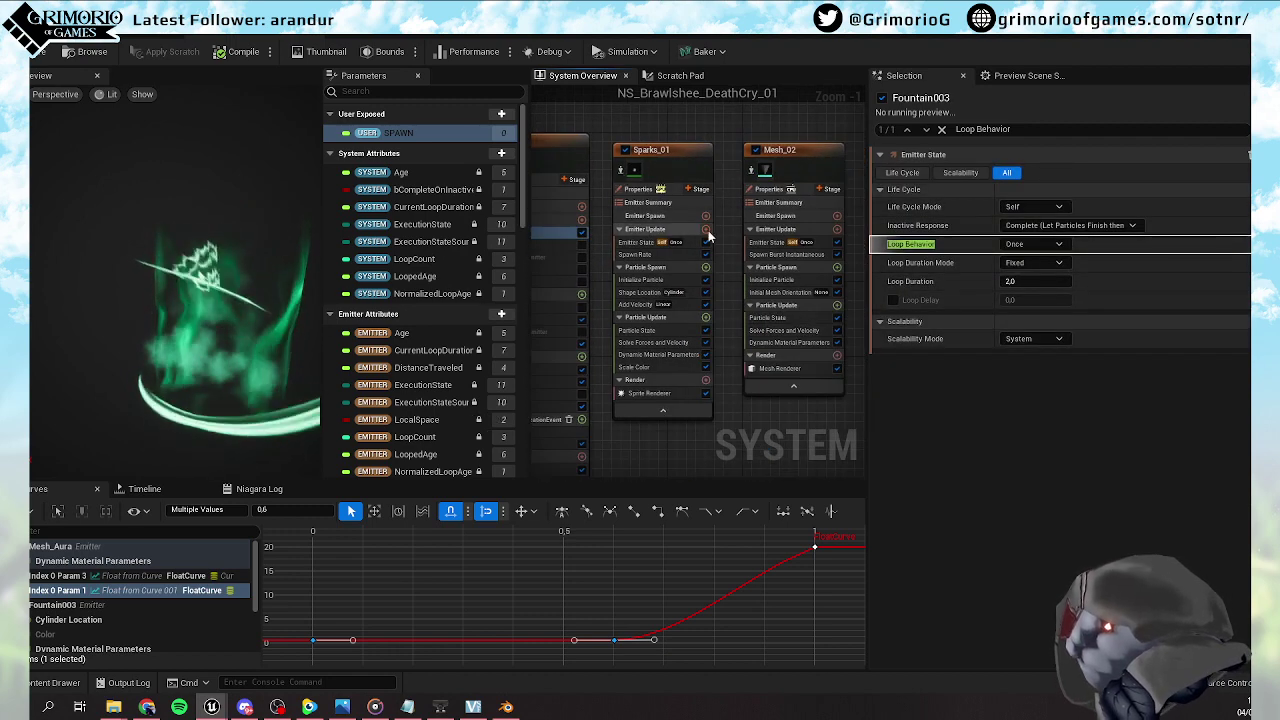
click(656, 253)
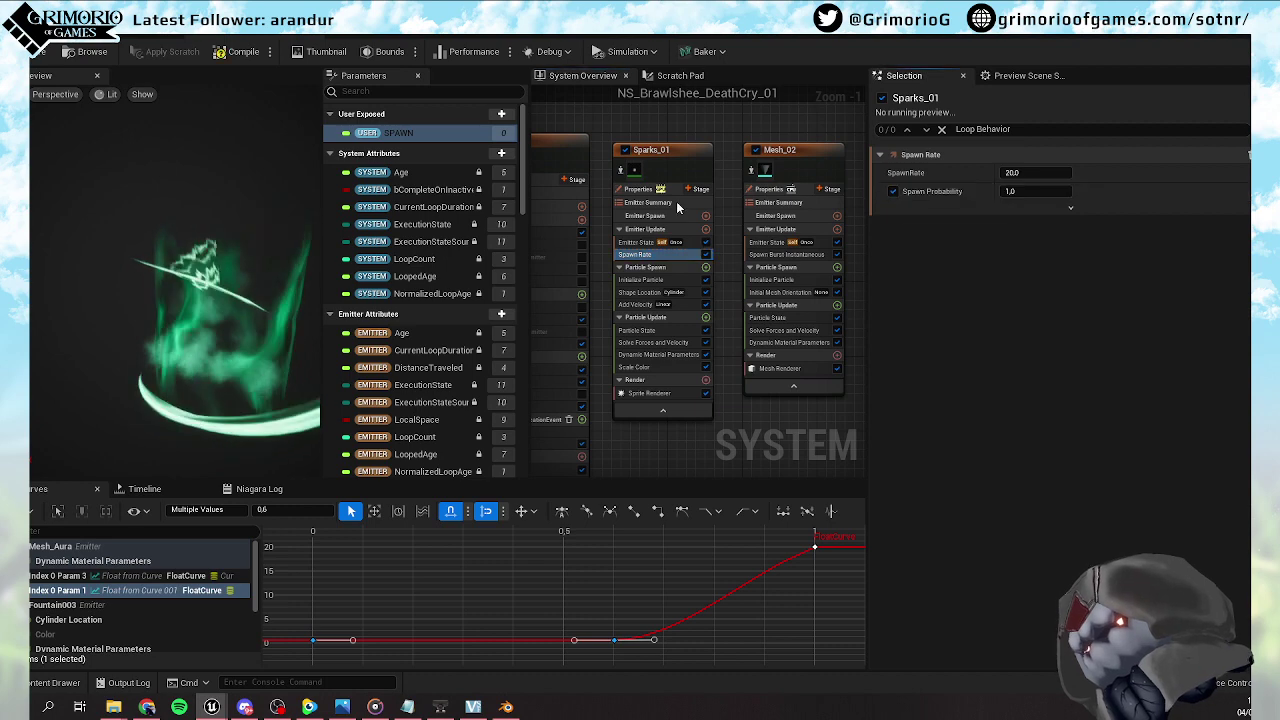
drag(413, 131, 1018, 192)
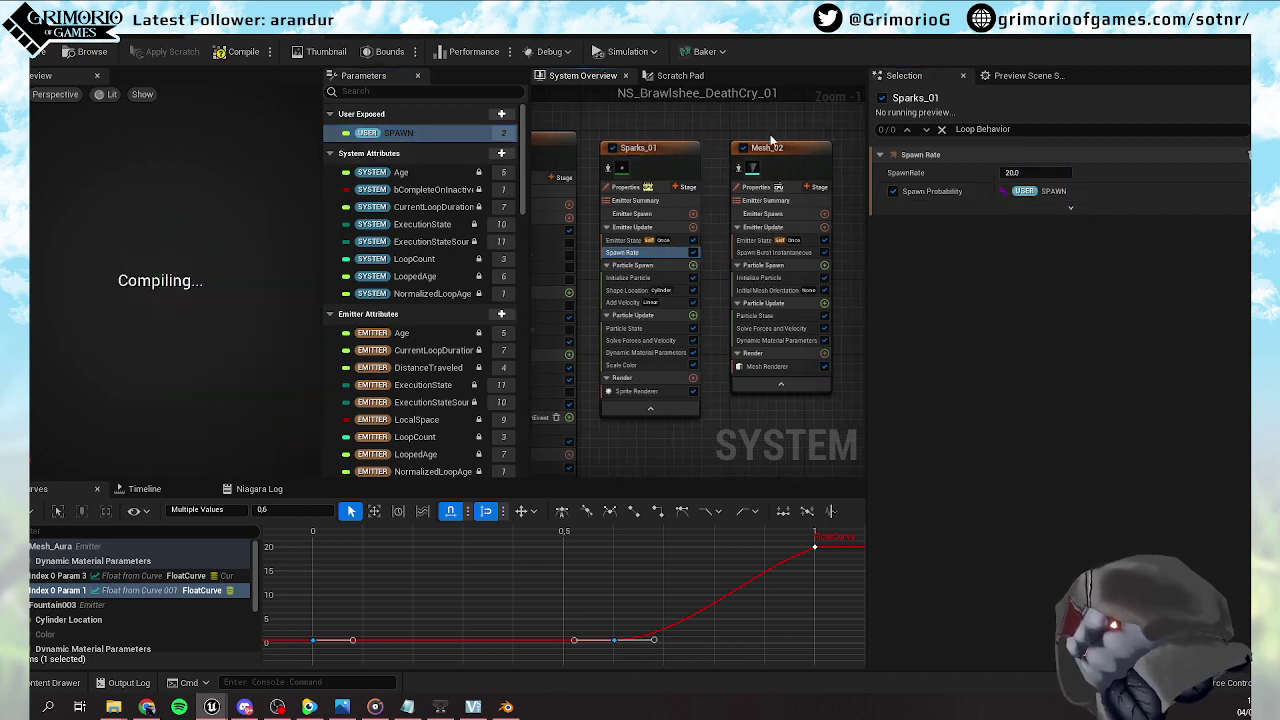
Enable Spawn Probability on Mesh_02's Spawn Burst Instantaneous module and link it to the SPAWN user parameter
click(776, 252)
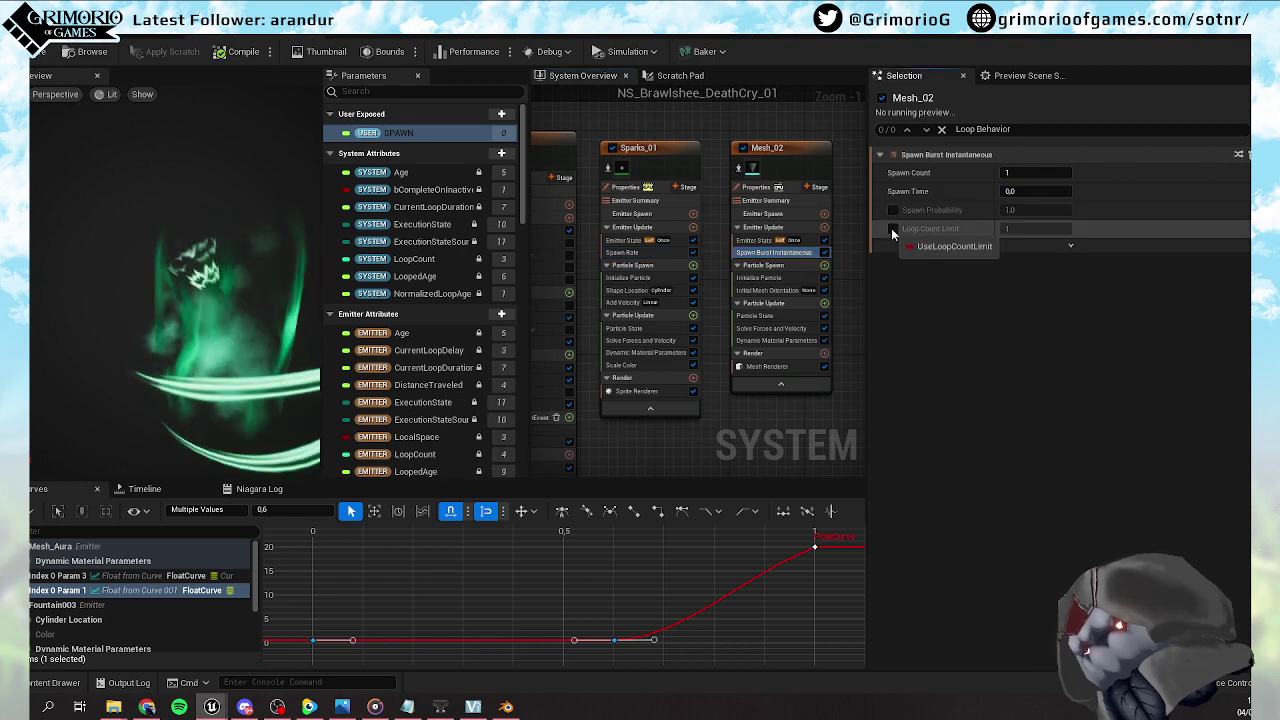
click(892, 228)
click(893, 211)
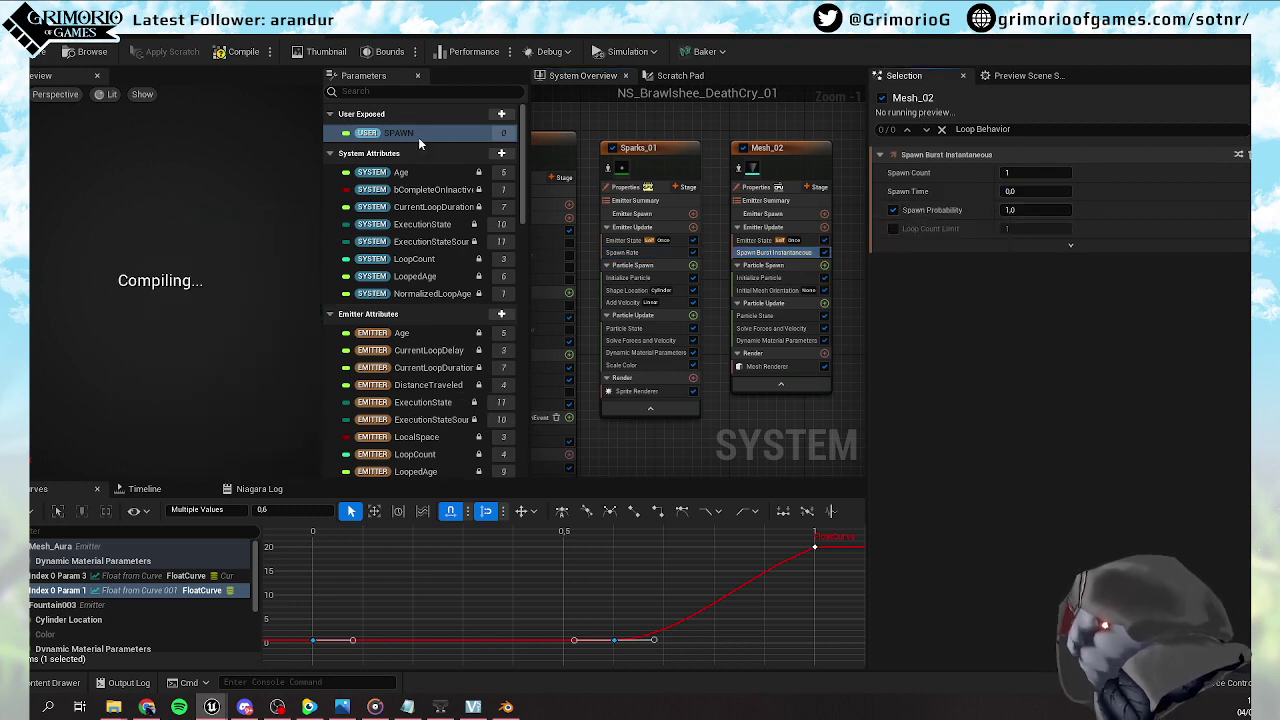
drag(409, 132, 998, 208)
Save the Niagara system and return to its editor after a brief look at the level
right_drag(772, 128, 541, 128)
click(42, 52)
click(1220, 38)
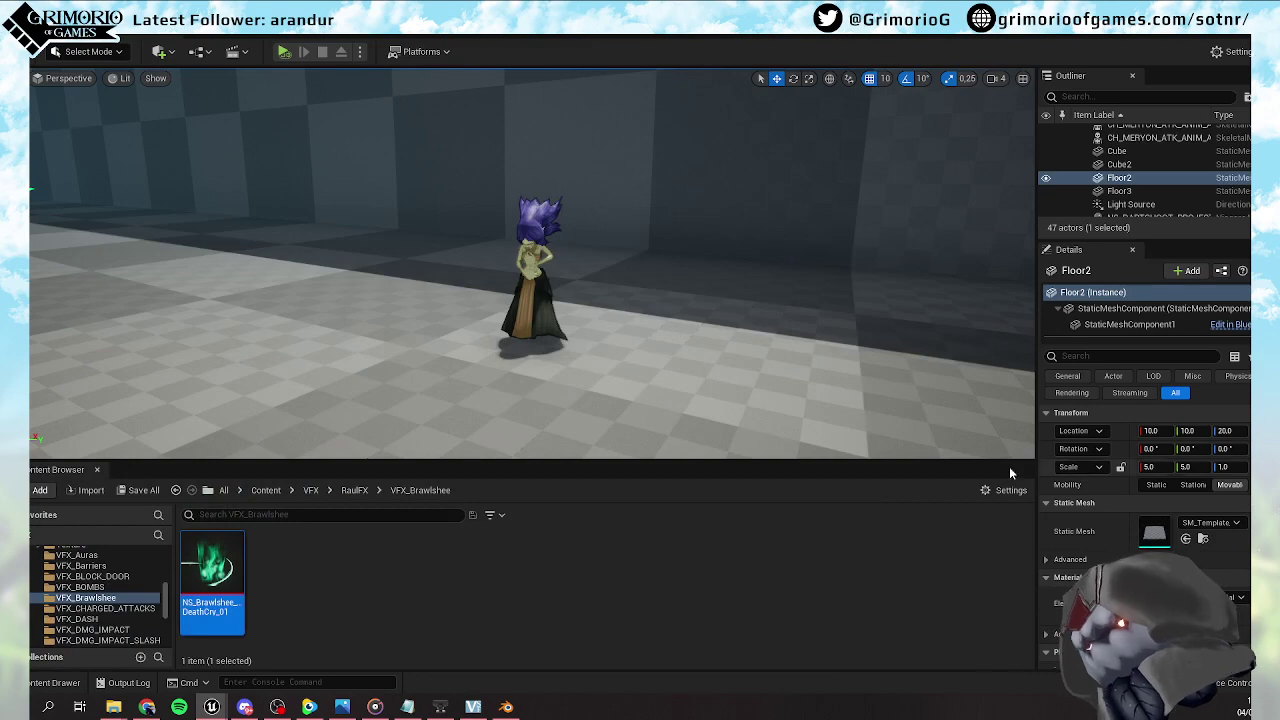
mouse_move(213, 707)
click(300, 640)
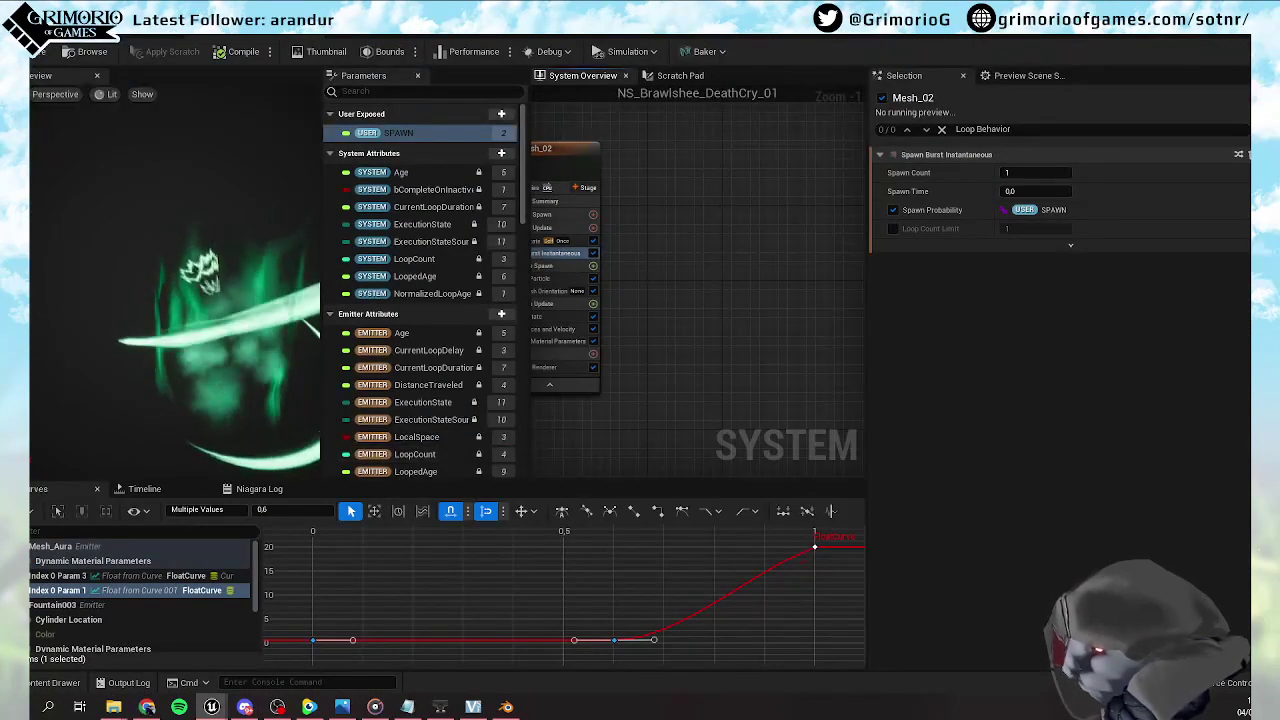
Play the effect on its timeline, test the system's SPAWN user parameter at 0, and restore it to 1.0
click(144, 488)
click(135, 659)
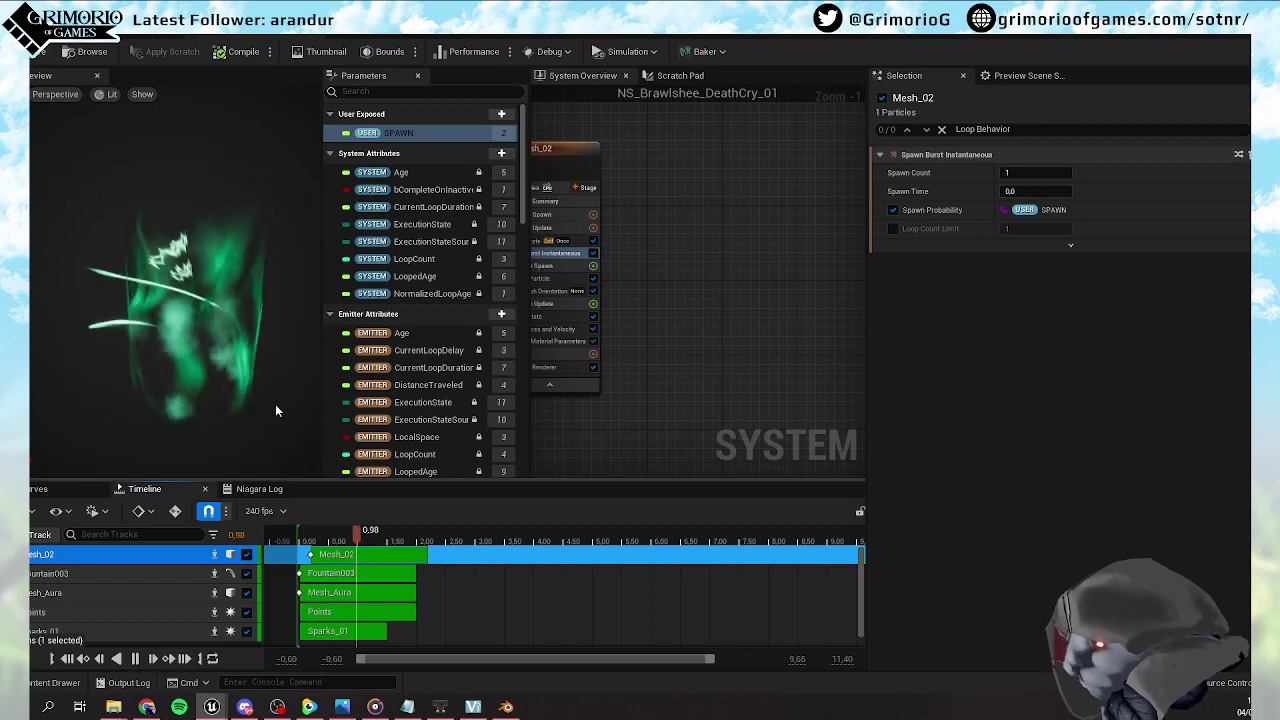
right_drag(704, 233, 812, 260)
scroll(634, 160, down, 2)
right_drag(620, 164, 862, 195)
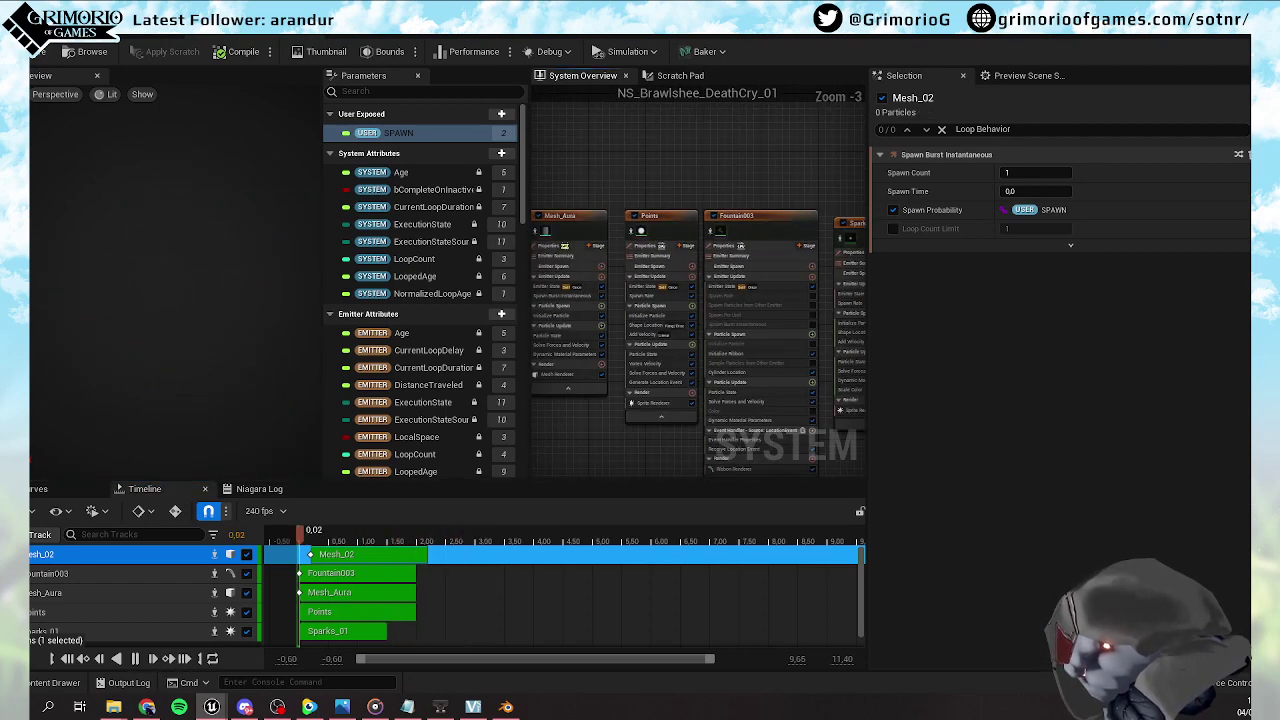
right_drag(614, 186, 808, 158)
click(700, 185)
scroll(931, 544, down, 3)
click(1030, 585)
text(0)
key(Return)
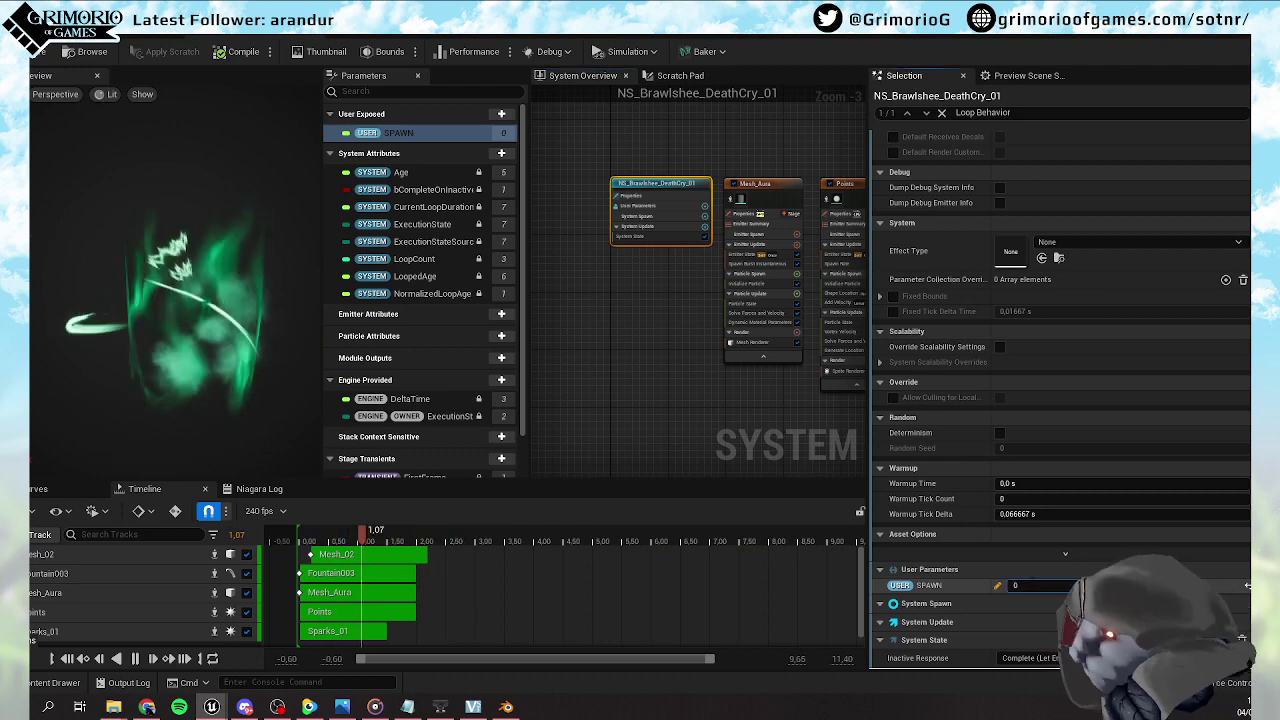
scroll(1033, 588, down, 1)
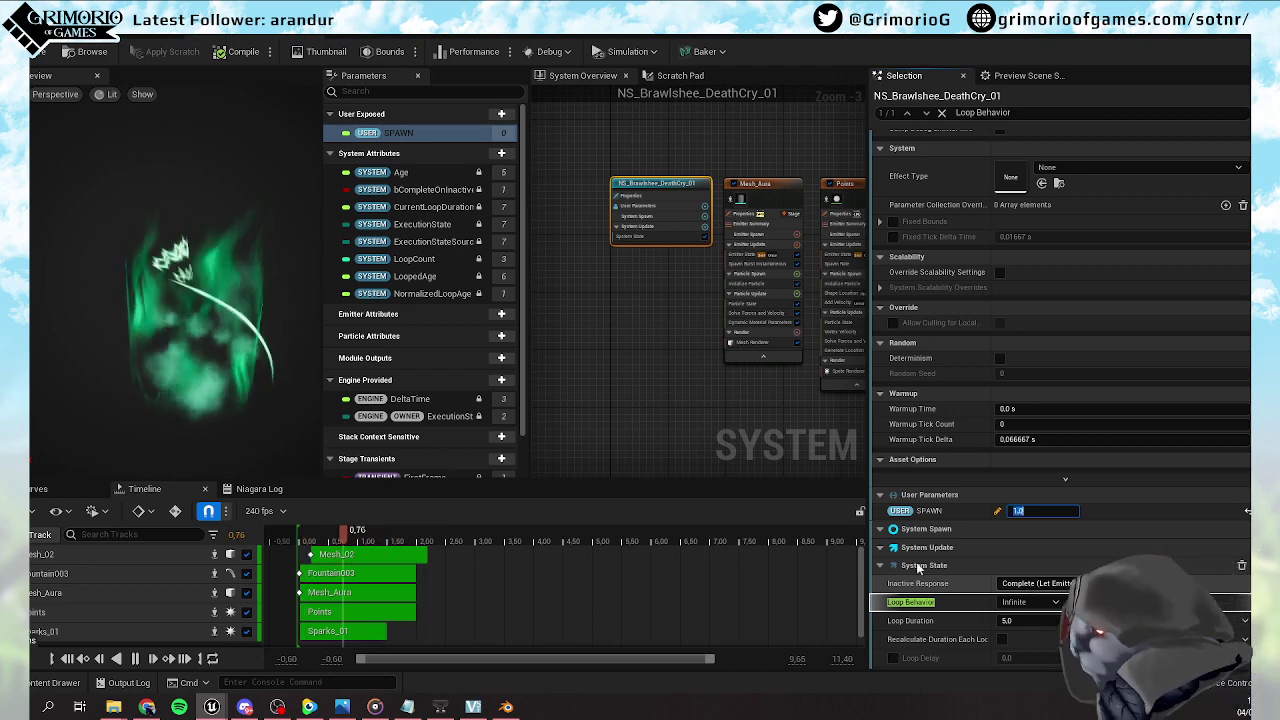
key(Return)
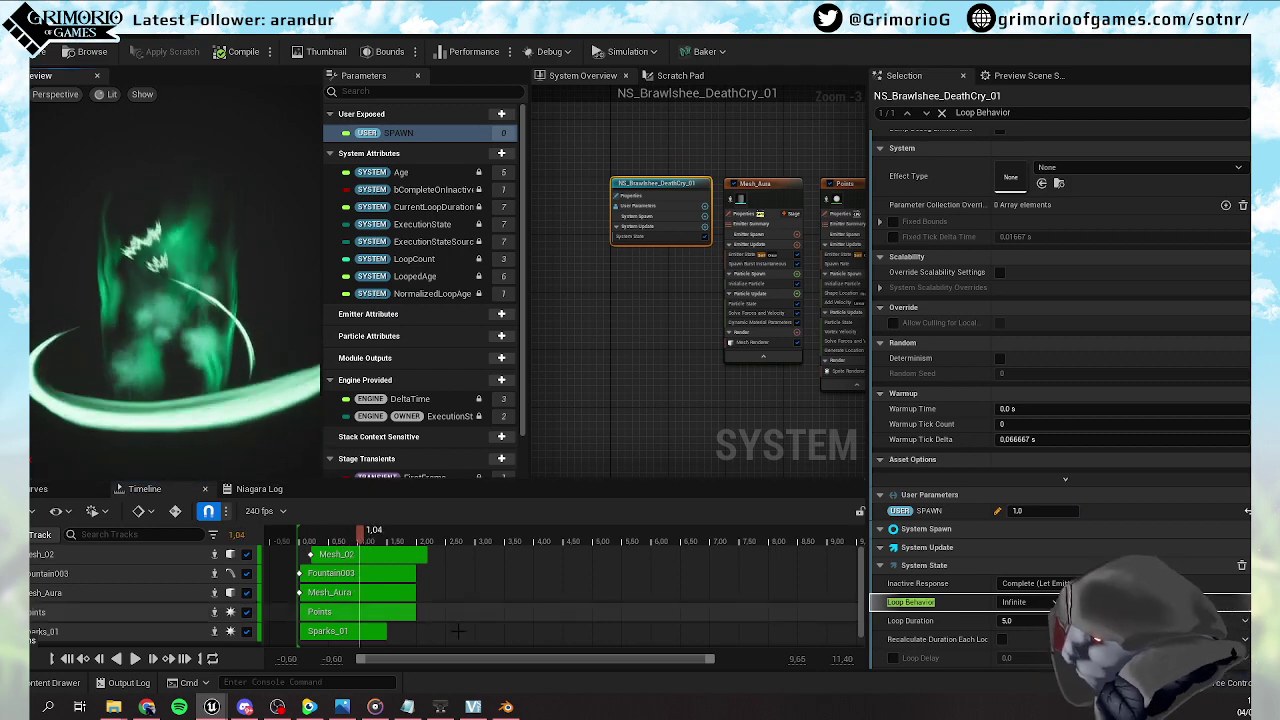
With the effect's timeline scrubbed to 1.41, save NS_Brawlshee_DeathCry_01 and close its editor
mouse_move(362, 535)
mouse_down()
mouse_move(334, 532)
mouse_move(416, 530)
mouse_move(373, 533)
mouse_move(383, 541)
mouse_up()
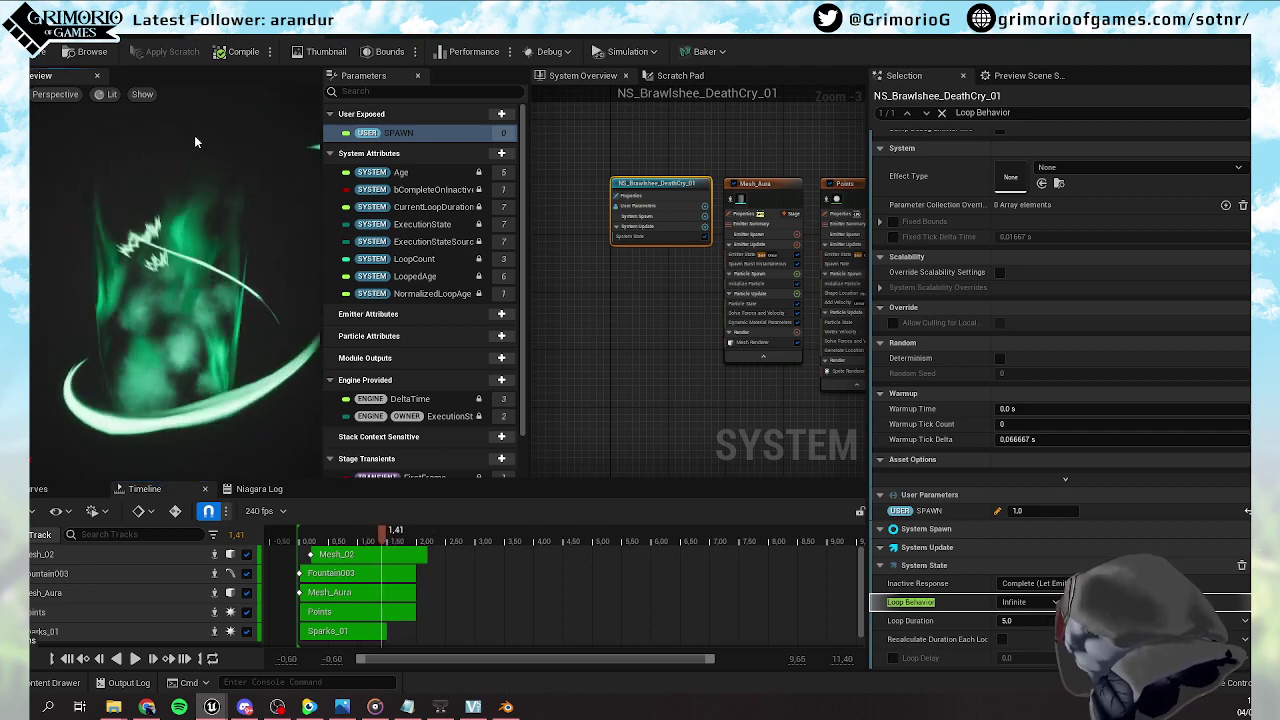
key(ctrl+s)
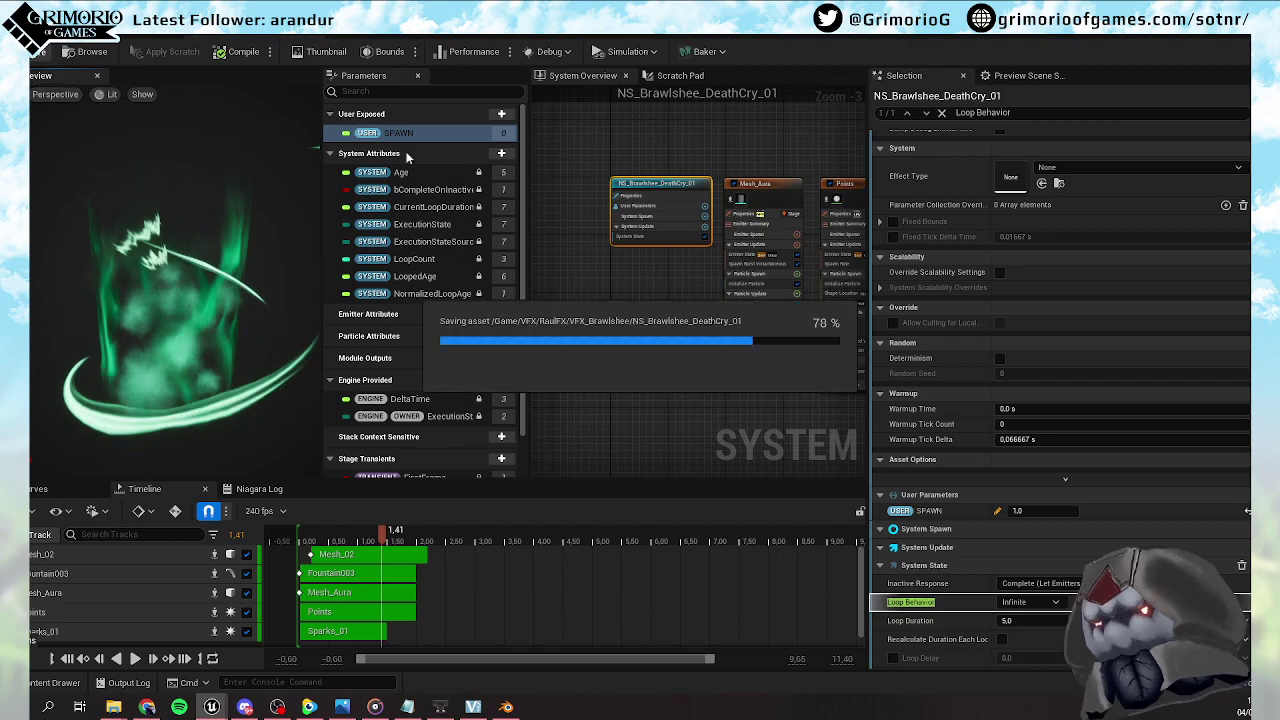
click(1208, 12)
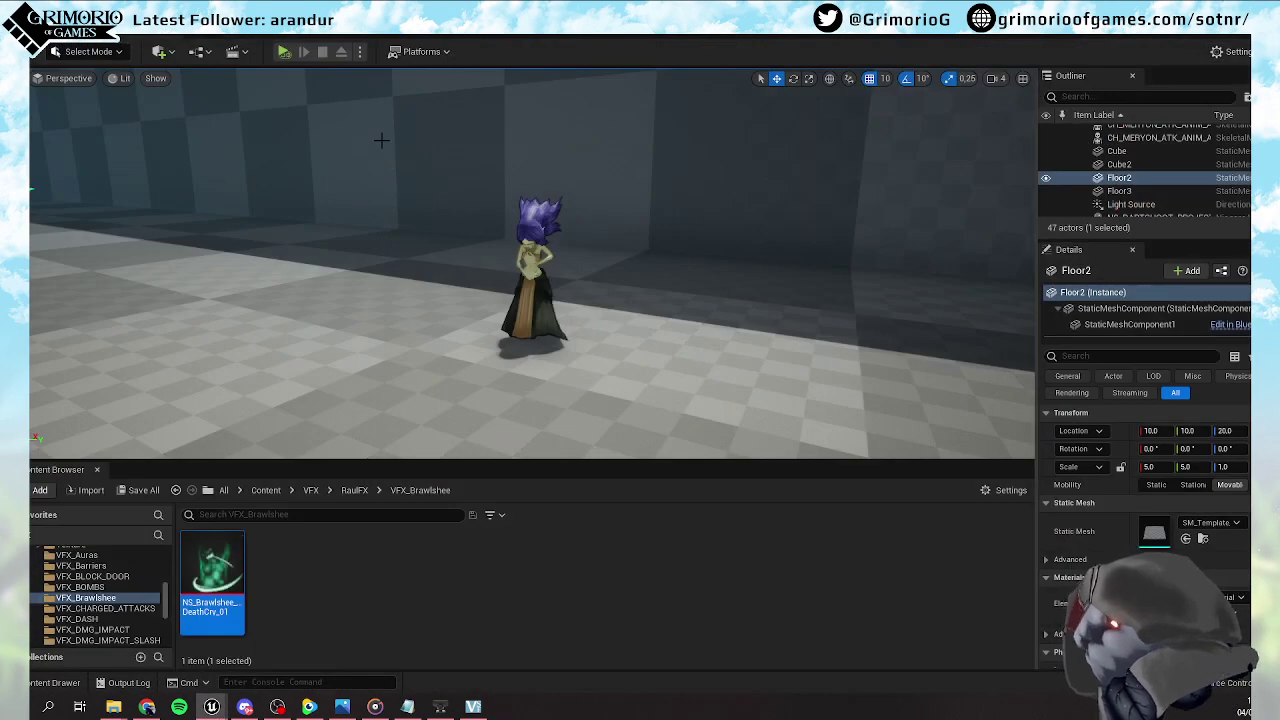
Play the level and show the viewport full screen to watch the death cry effect
key(F11)
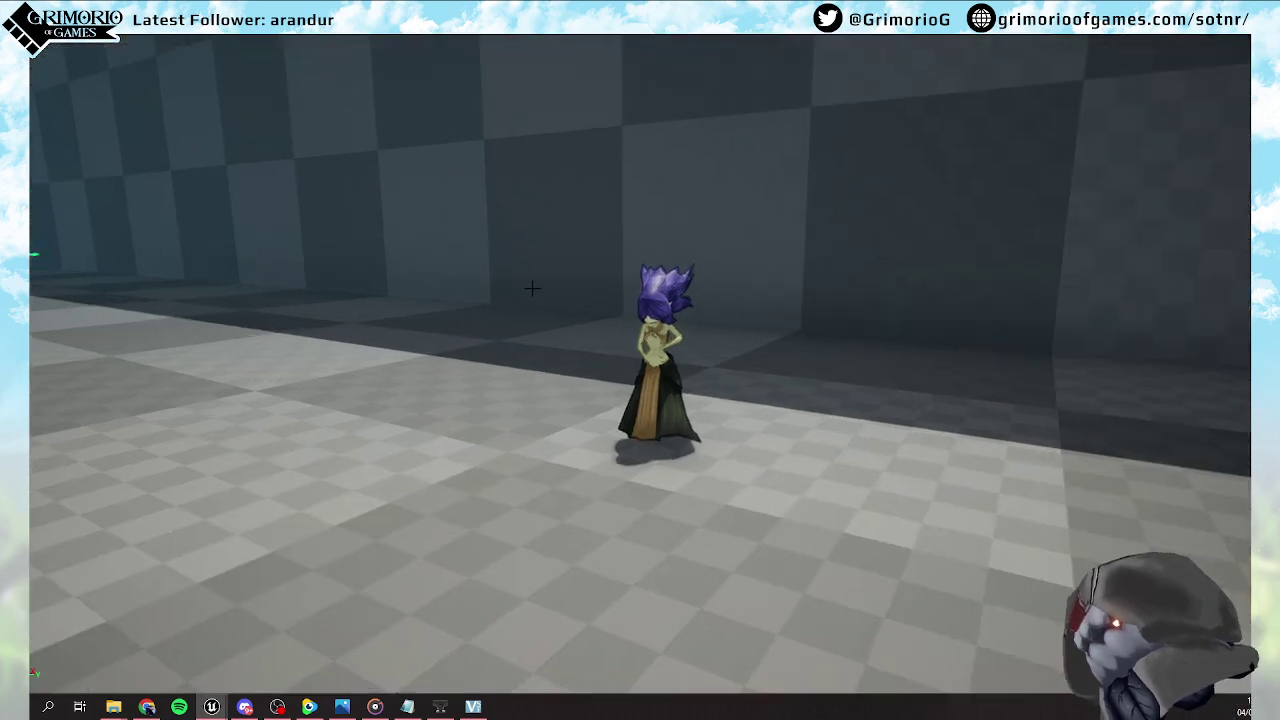
key(F11)
click(284, 51)
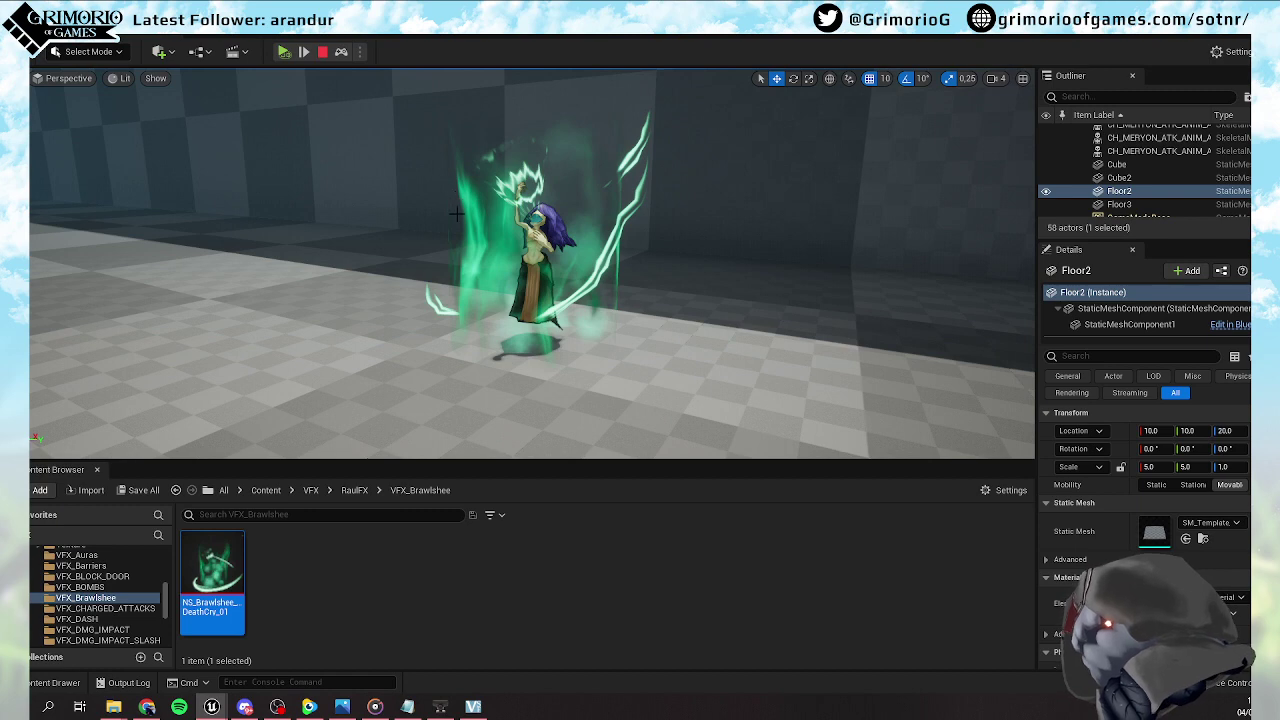
key(F11)
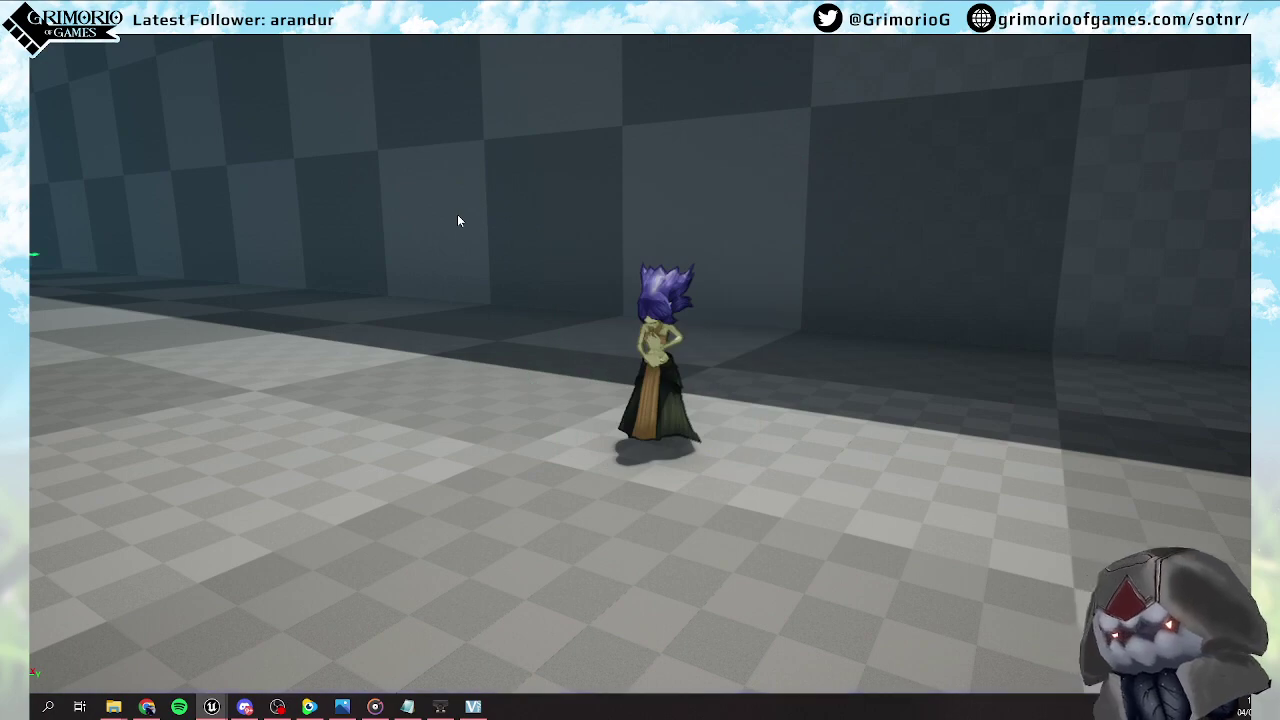
click(458, 220)
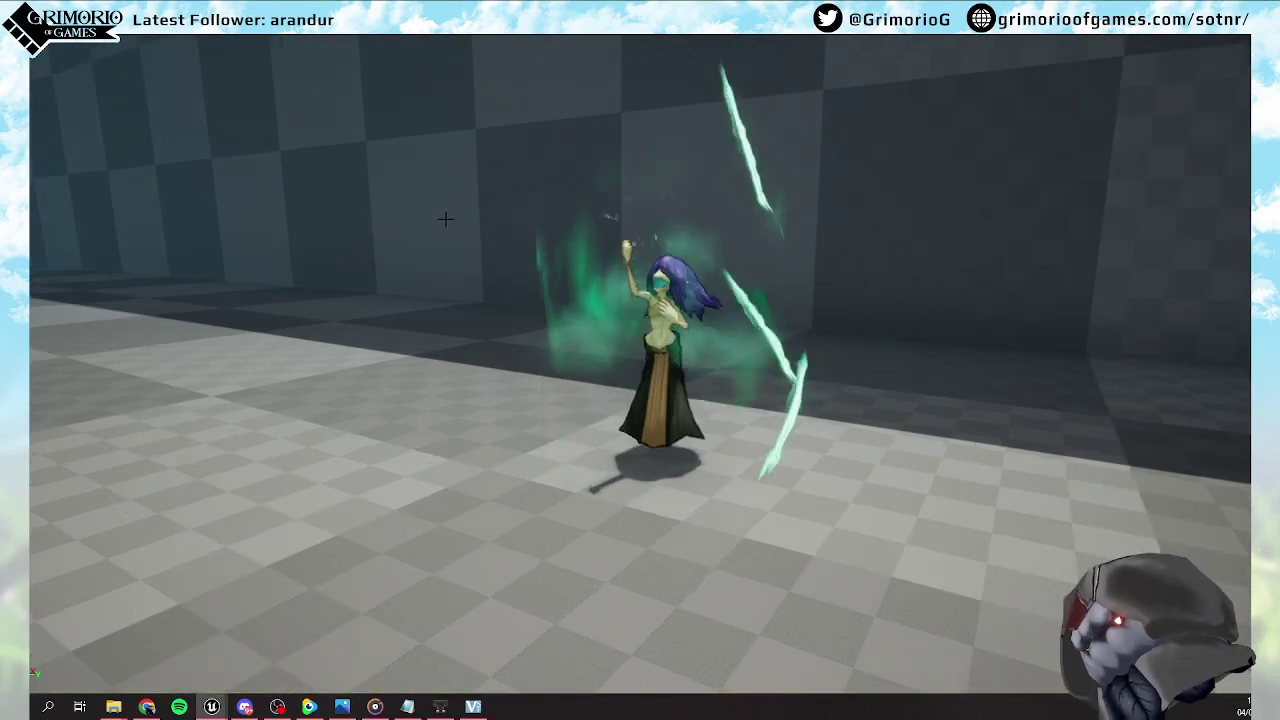
Examine the death cry effect around the character up close, checking its aura, ribbons, sparks and lightning shapes as it repeats
right_drag(471, 220, 447, 267)
key(w)
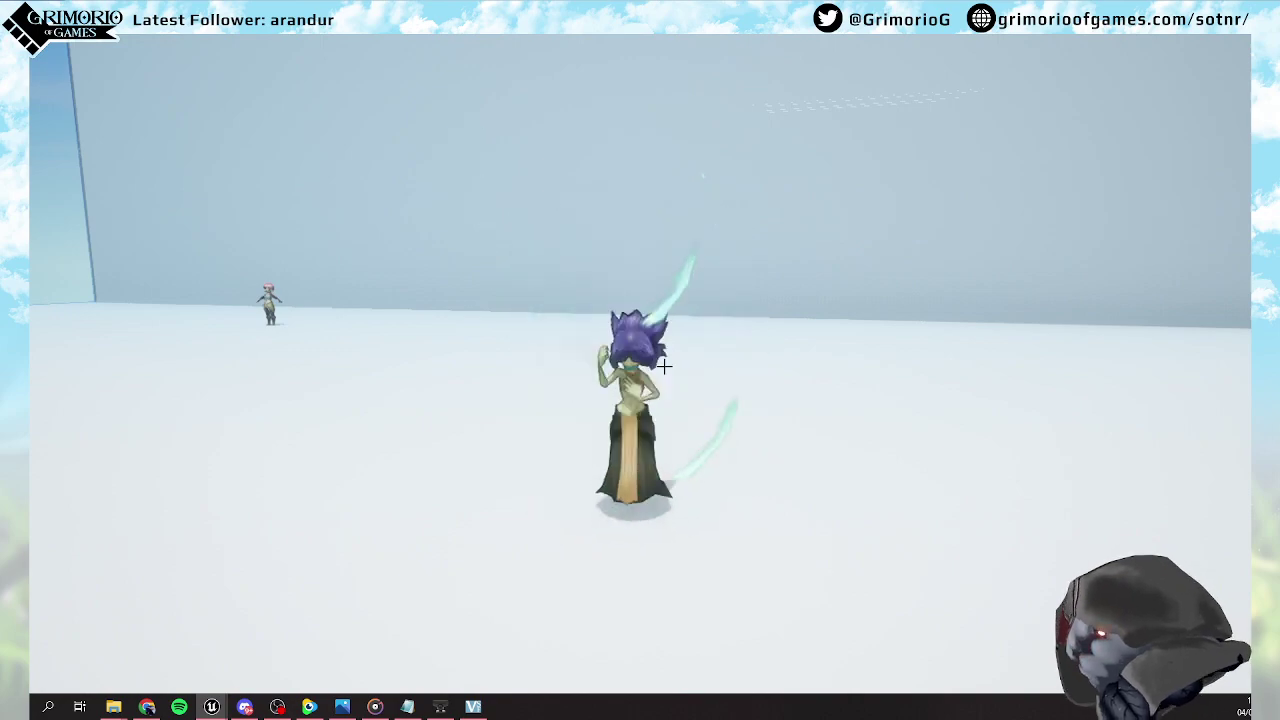
key(Escape)
right_drag(676, 318, 580, 318)
scroll(676, 318, up, 6)
scroll(676, 318, up, 5)
right_drag(723, 329, 760, 329)
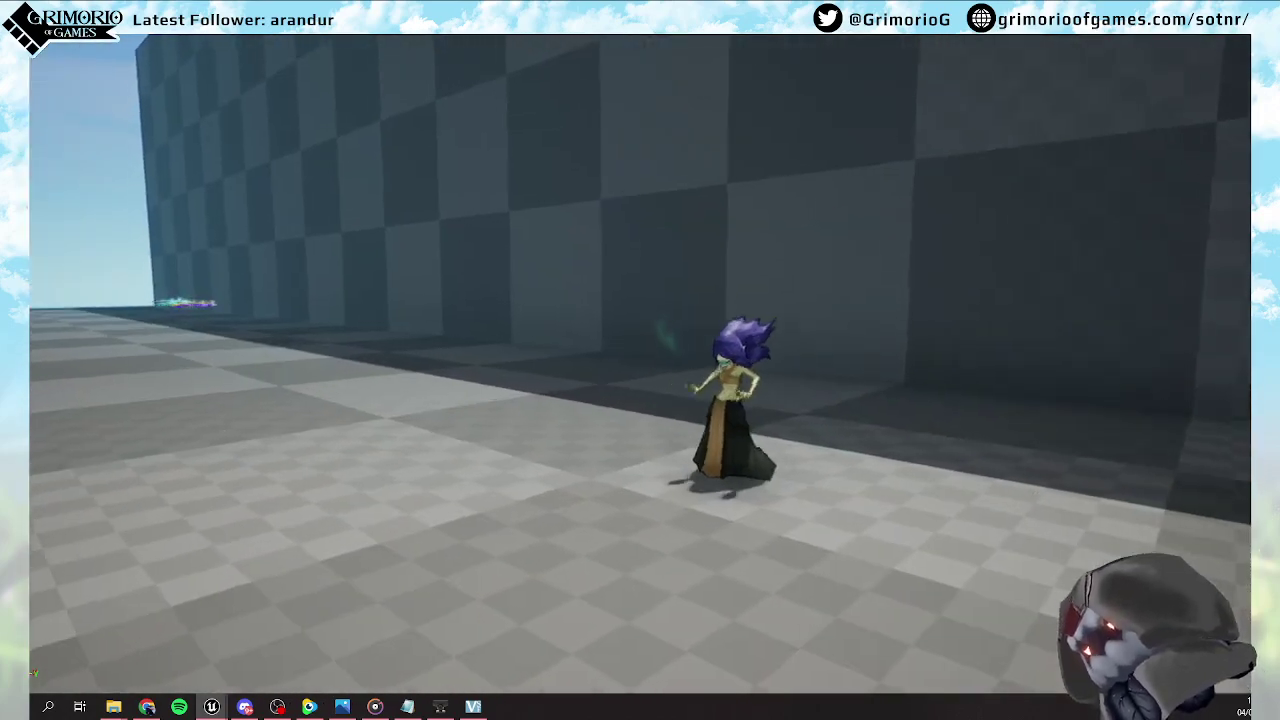
scroll(734, 354, up, 3)
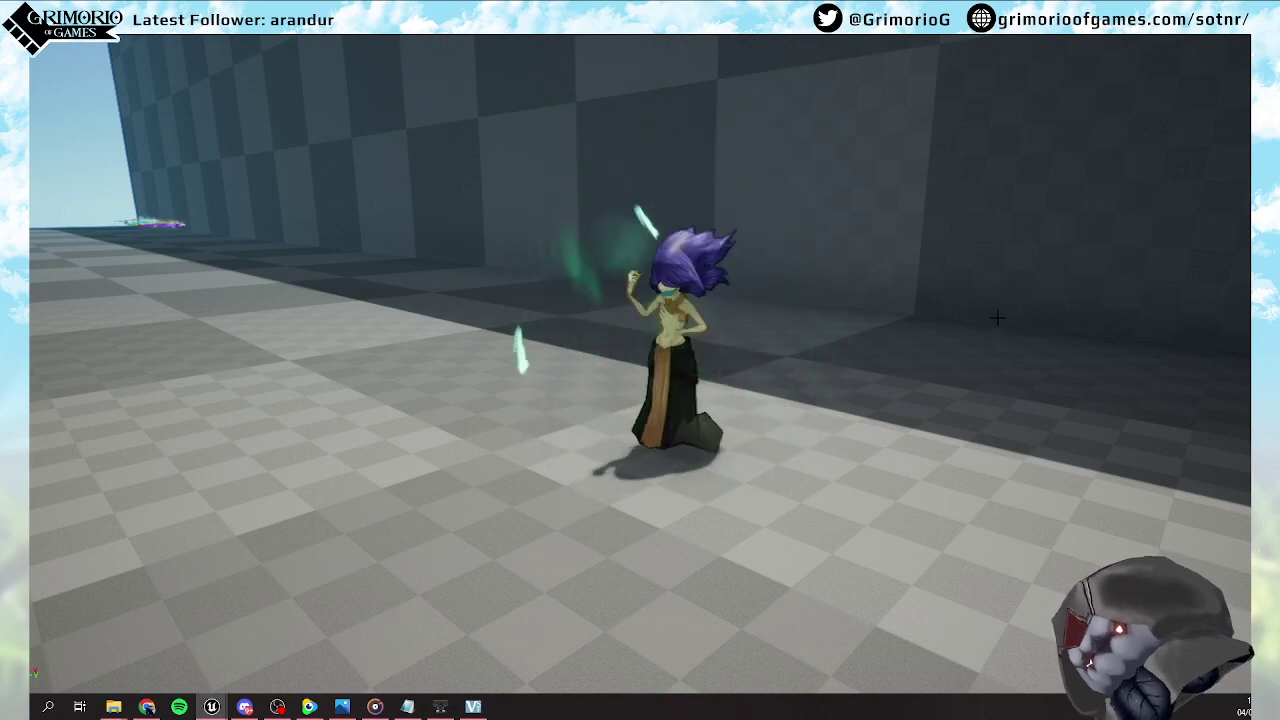
middle_drag(997, 318, 1010, 298)
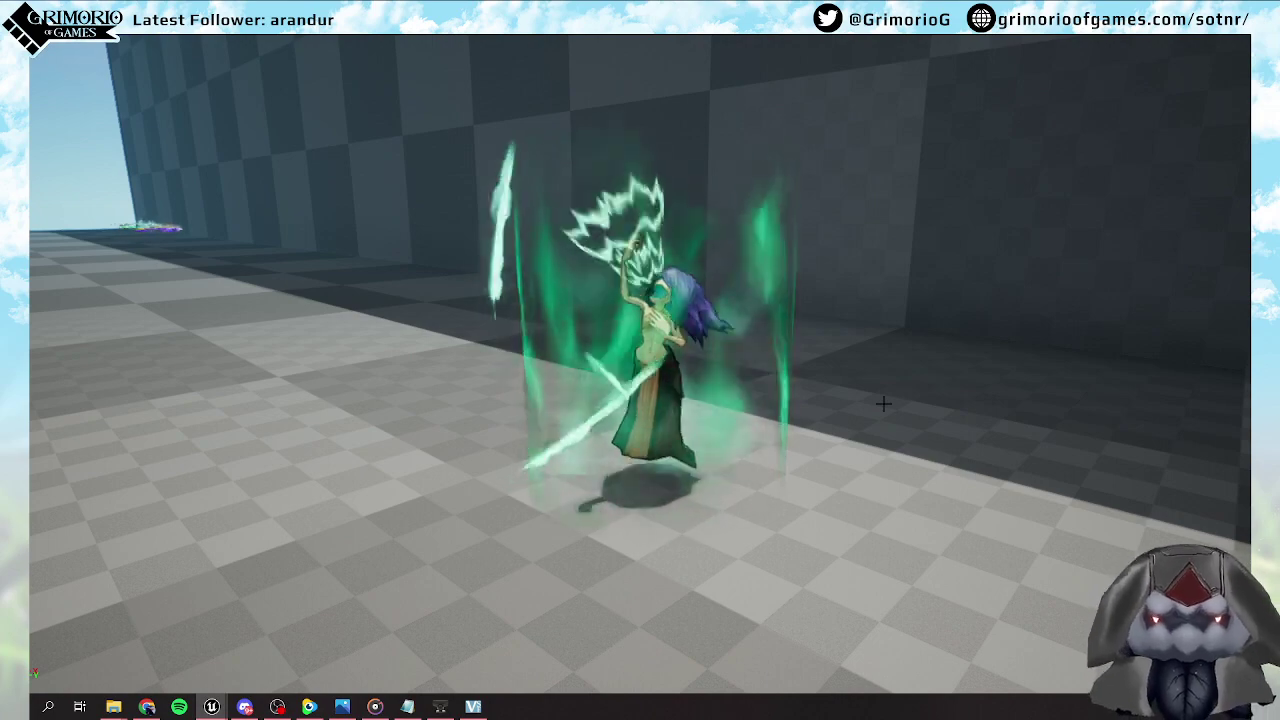
click(690, 295)
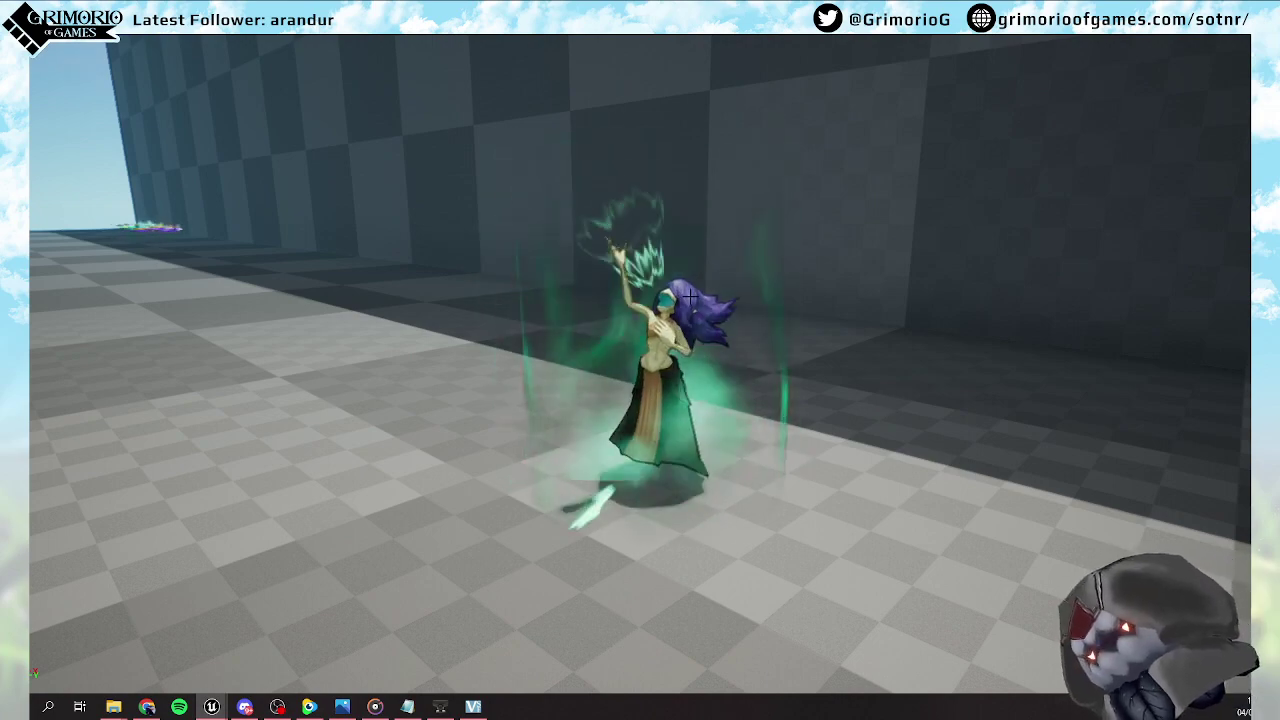
click(946, 288)
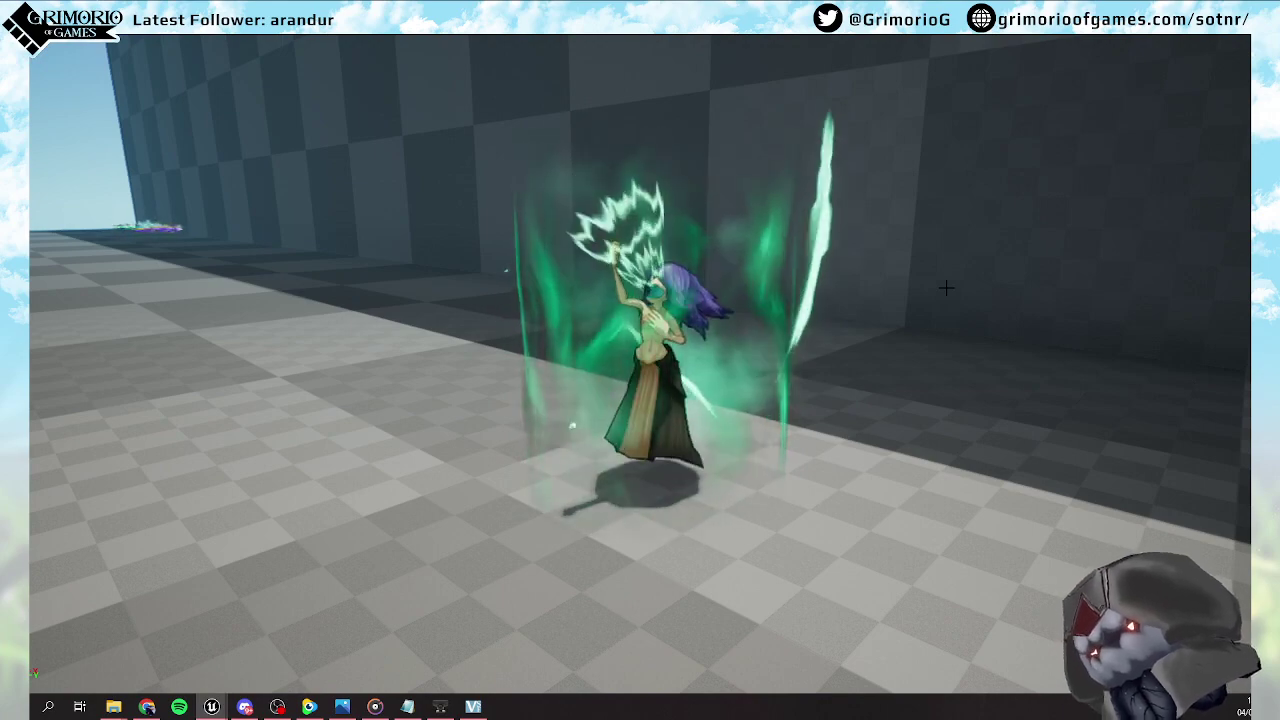
click(946, 288)
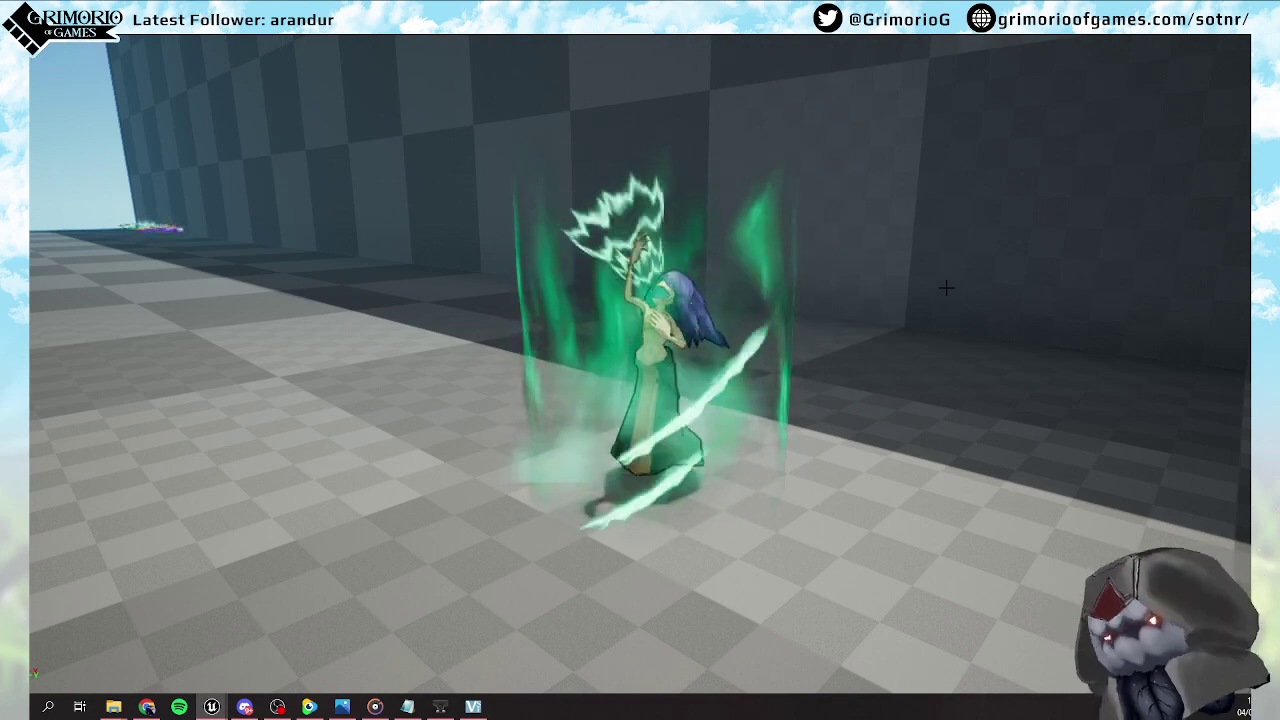
Finish watching the death cry effect, leave the full-screen viewport and reframe the character in the level
click(946, 288)
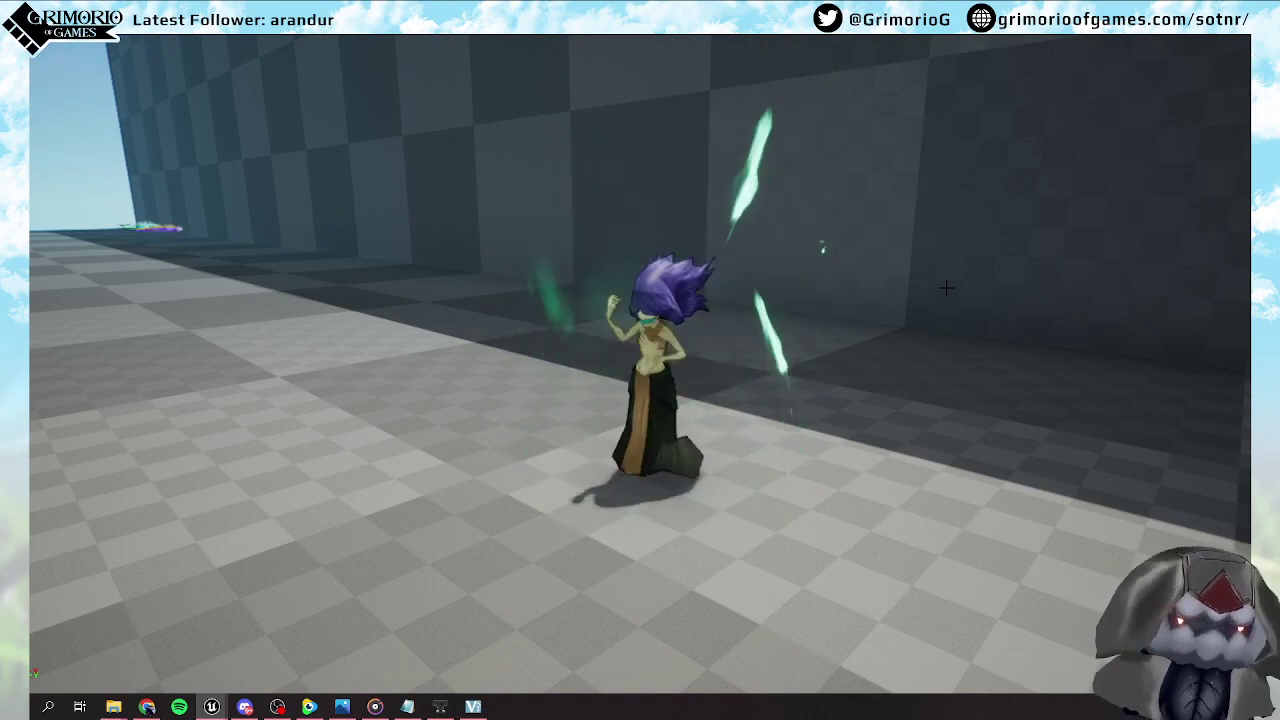
click(683, 511)
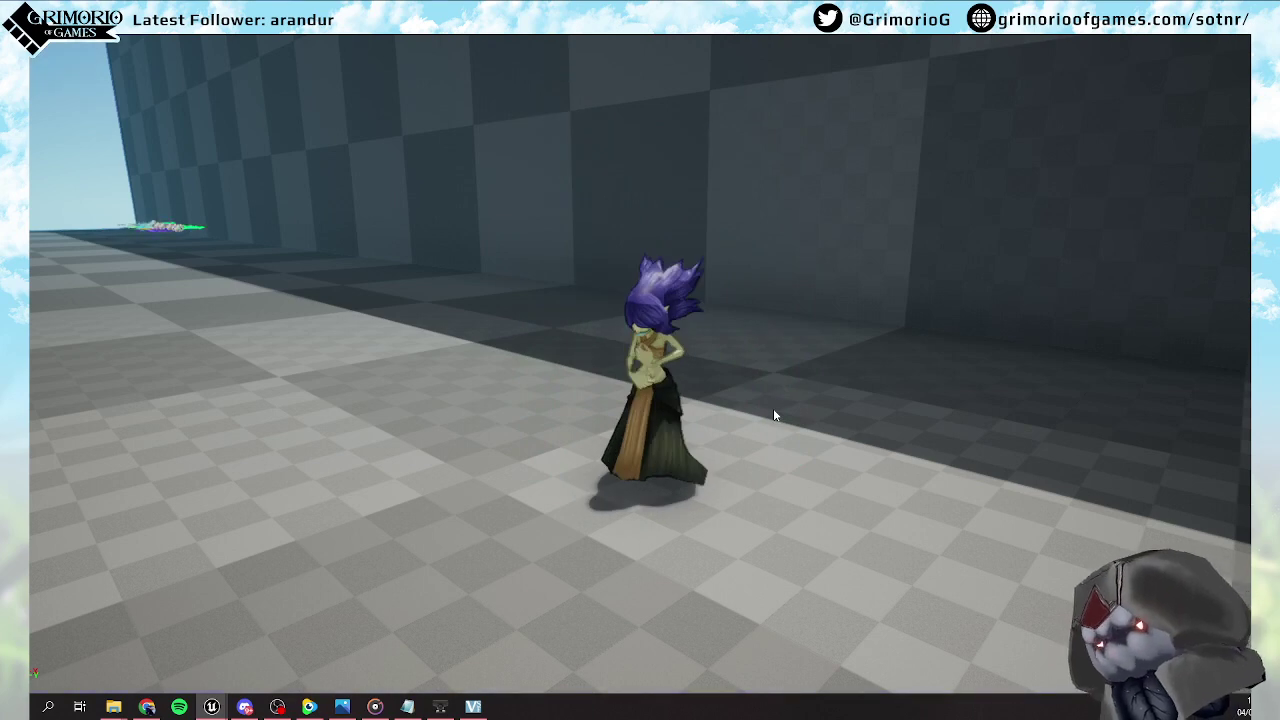
key(Escape)
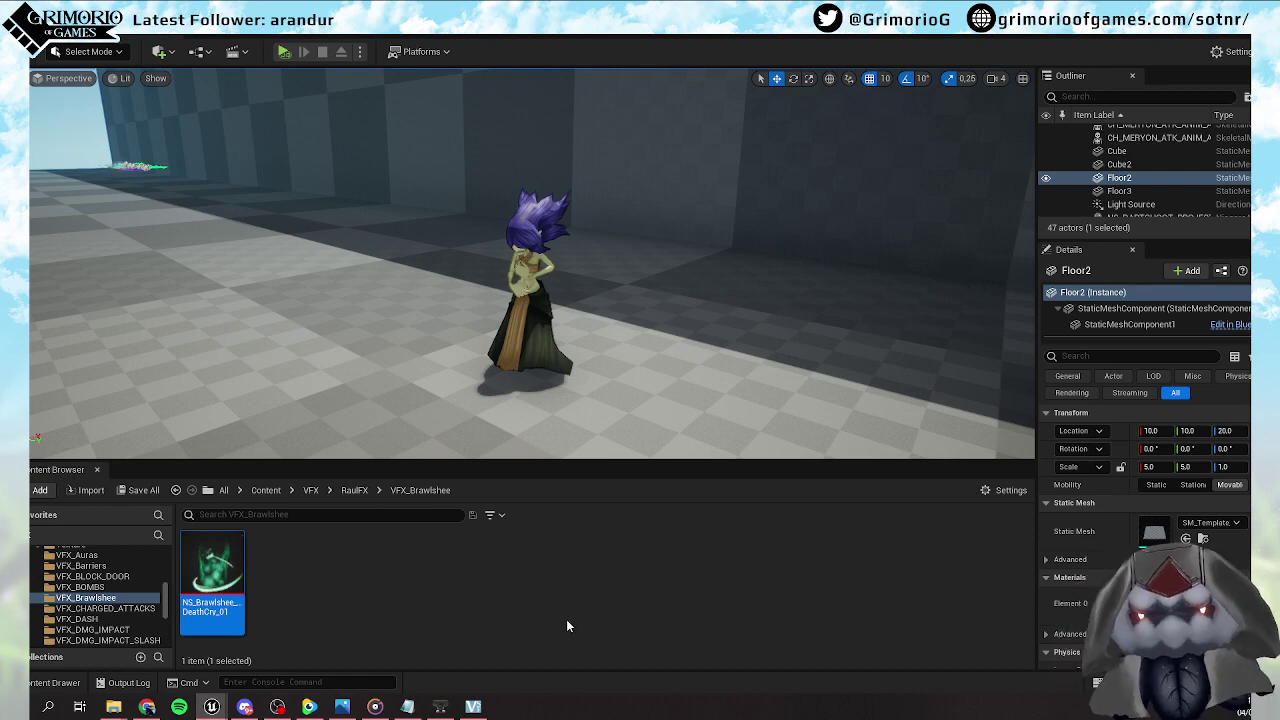
right_drag(517, 315, 590, 306)
middle_drag(517, 315, 437, 315)
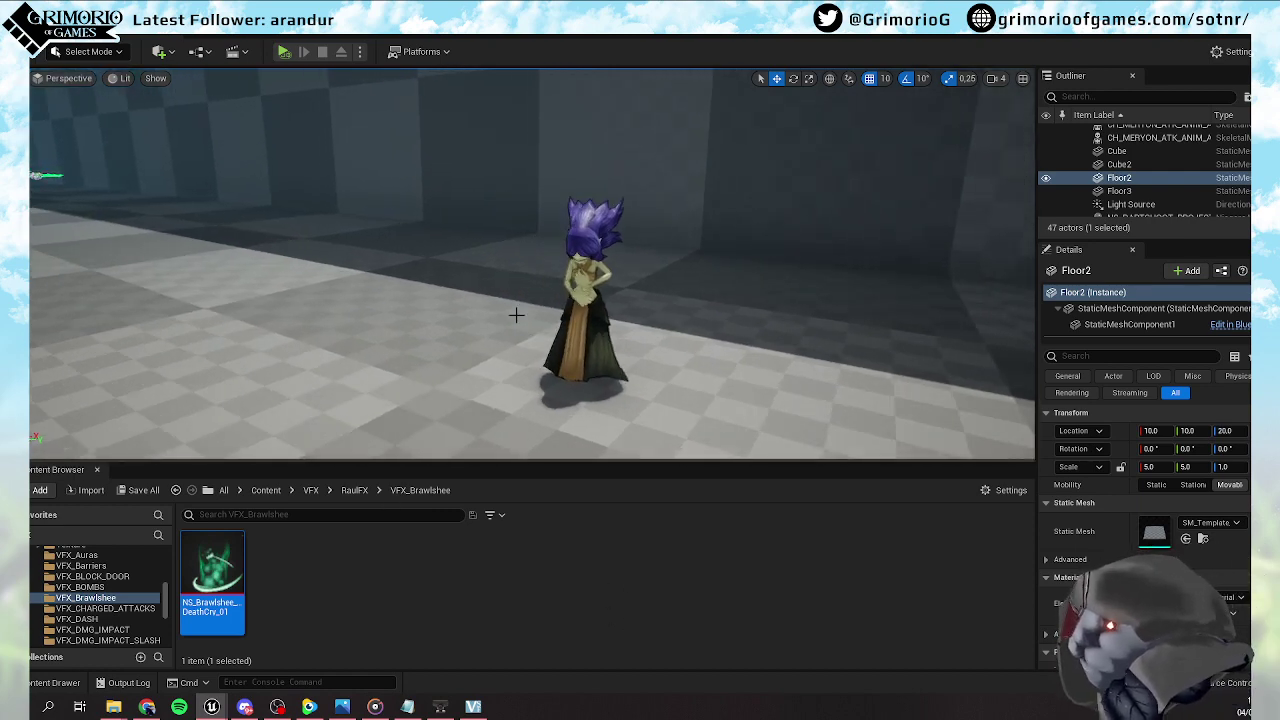
mouse_move(495, 299)
mouse_down()
mouse_move(502, 291)
mouse_move(508, 309)
mouse_up()
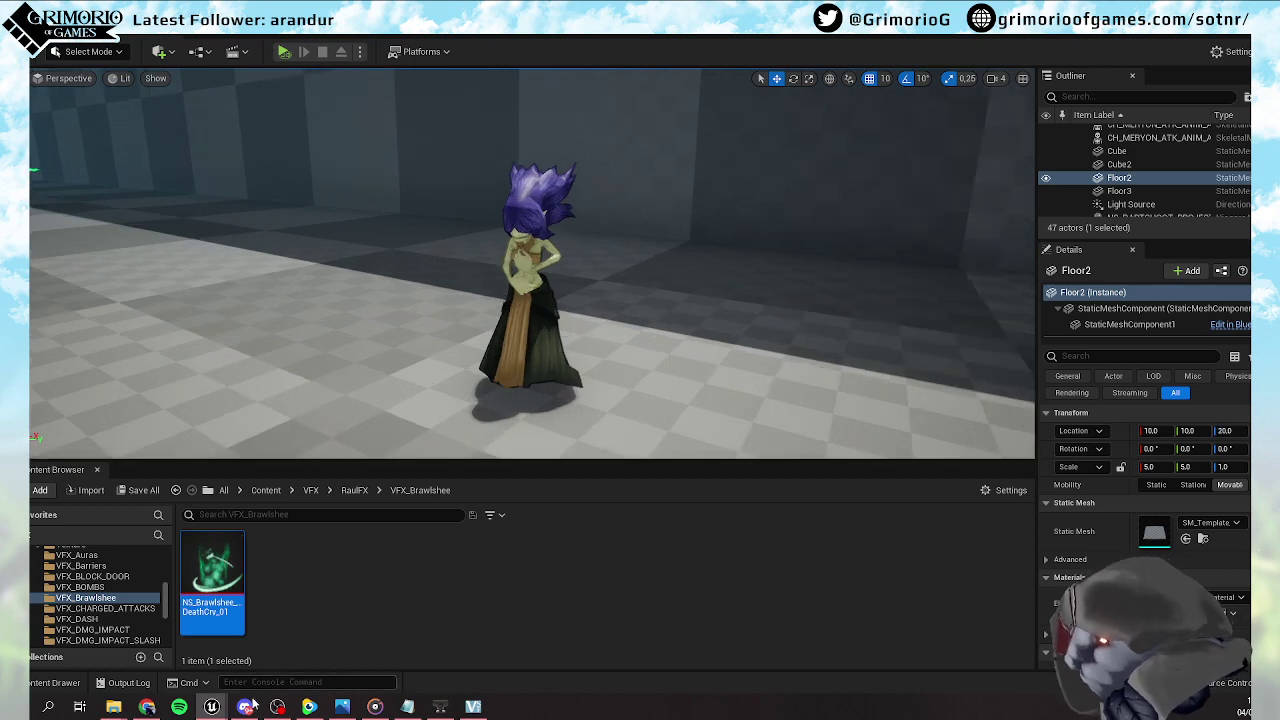
View the reference image Bawlshee_Ref_01.png to compare its concept with the effect, and minimize it to return to the level
click(346, 705)
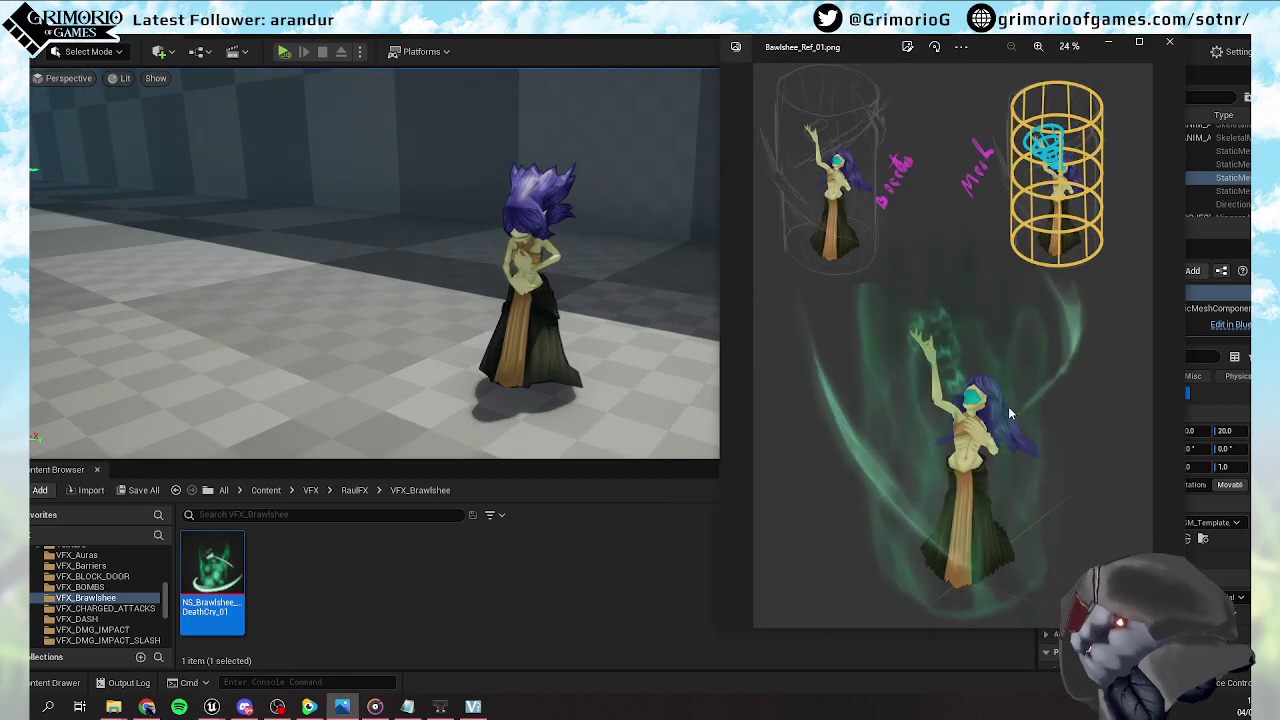
click(1110, 44)
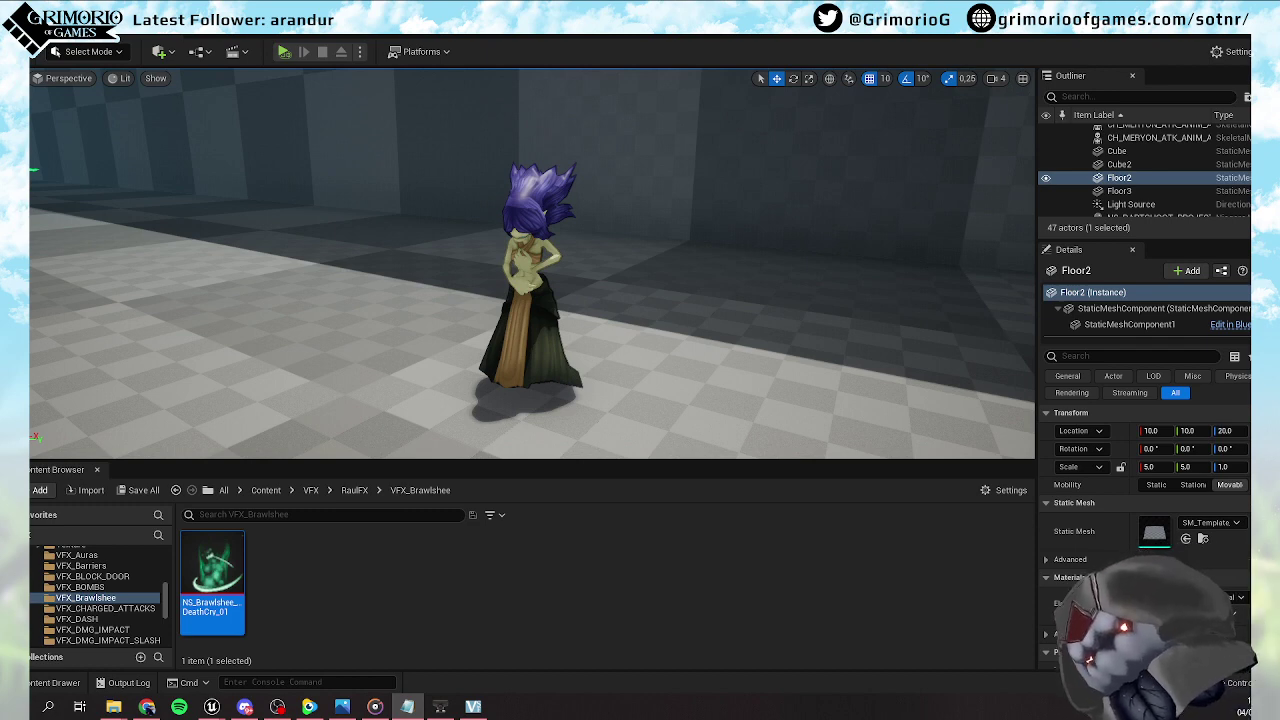
key(alt+Tab)
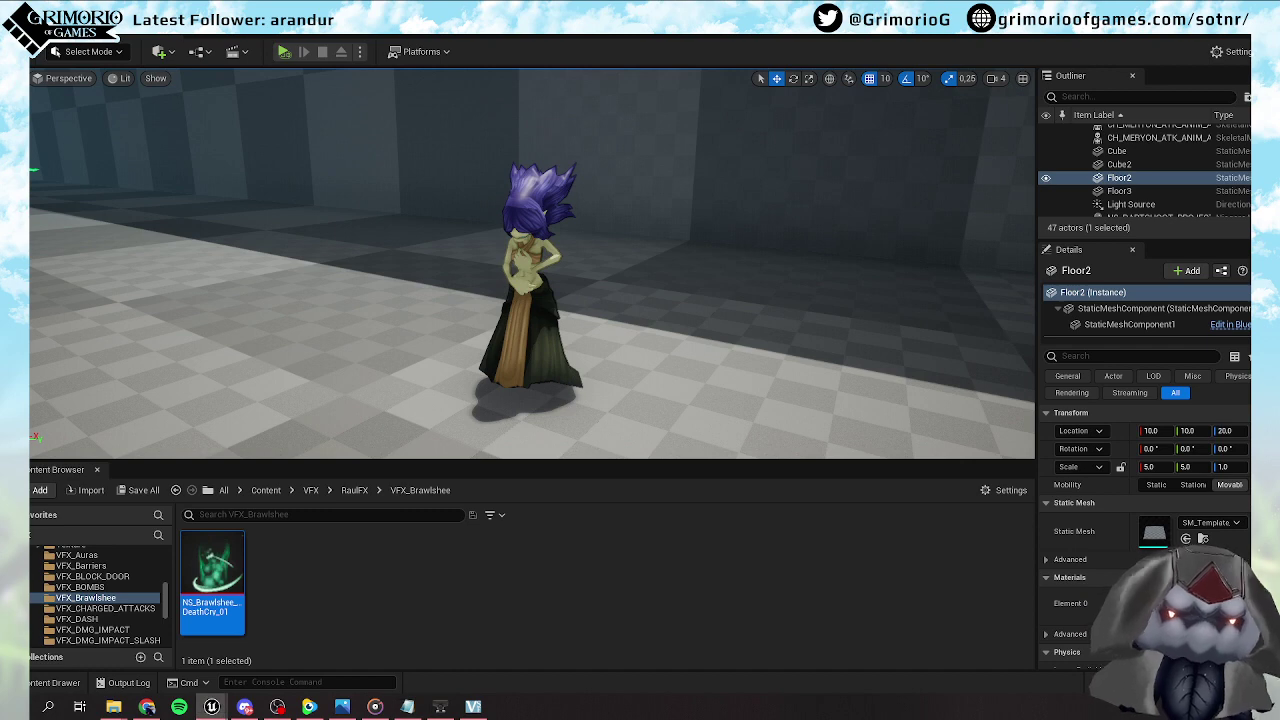
key(alt+Tab)
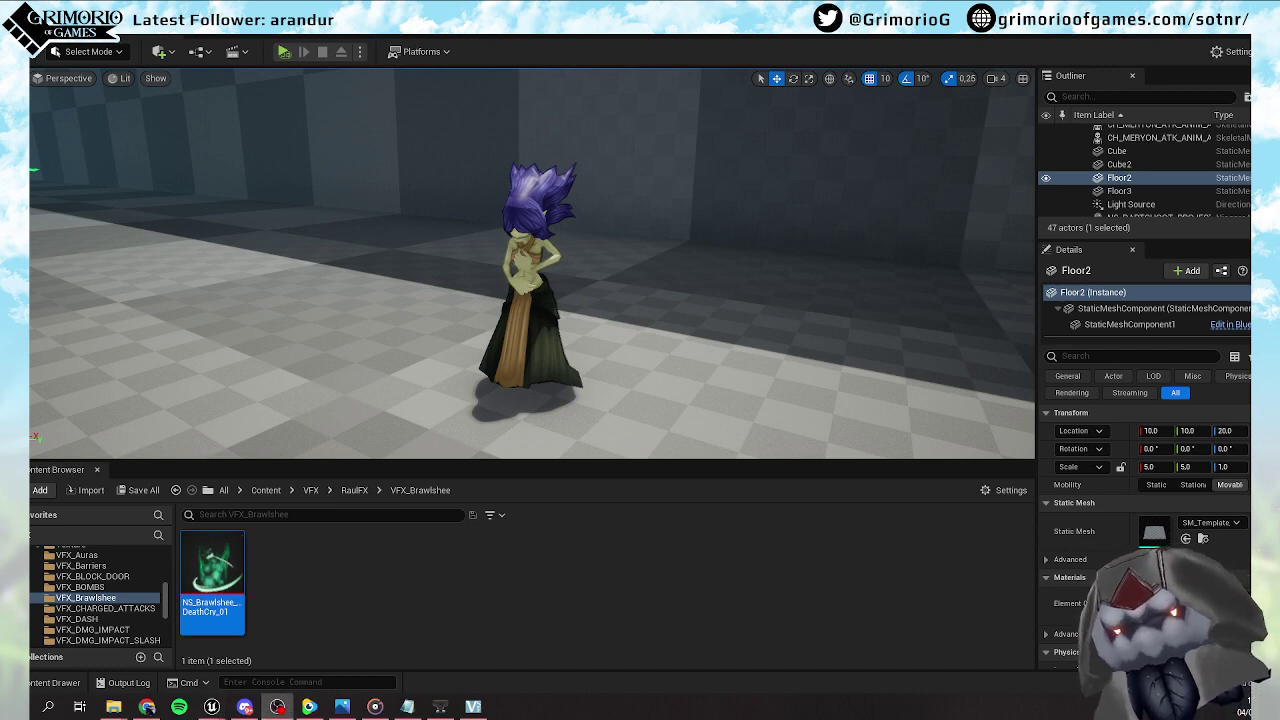